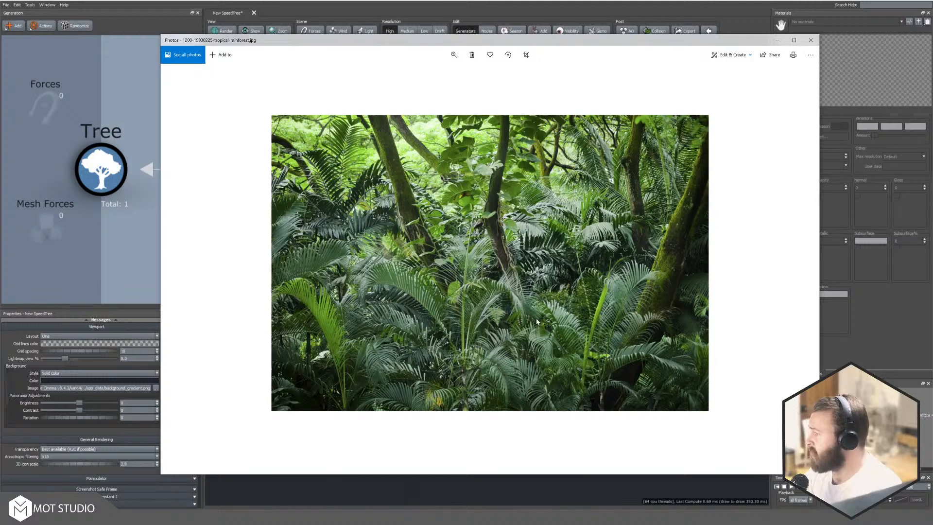
Step: Close the tropical rainforest reference photo and select the Tree generator in the empty scene
{"action": "left_click", "coordinate": [815, 40]}
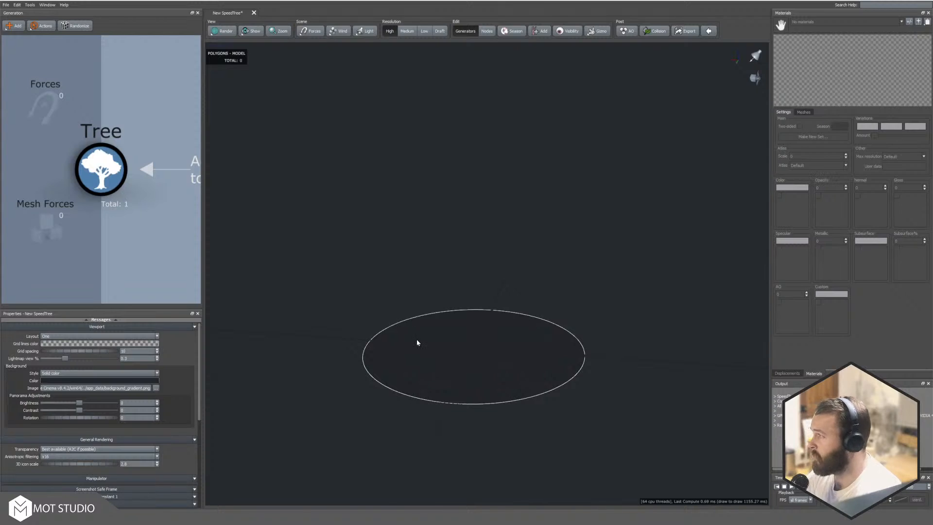
{"action": "left_click", "coordinate": [382, 243]}
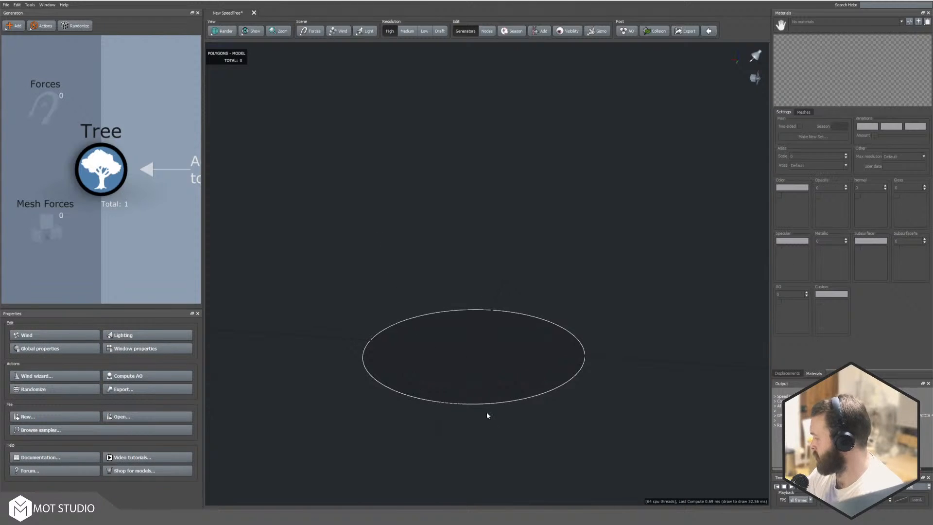
{"action": "left_click", "coordinate": [464, 402]}
{"action": "left_click_drag", "start_coordinate": [606, 239], "coordinate": [606, 227]}
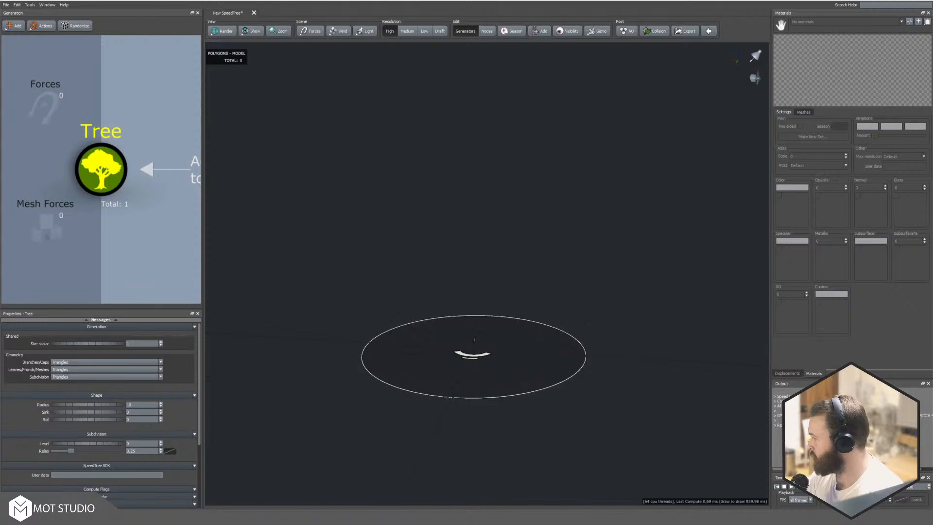
Step: Open This PC in File Explorer, move it aside and open the forest canopy reference photo from the image folder
{"action": "key", "text": "super"}
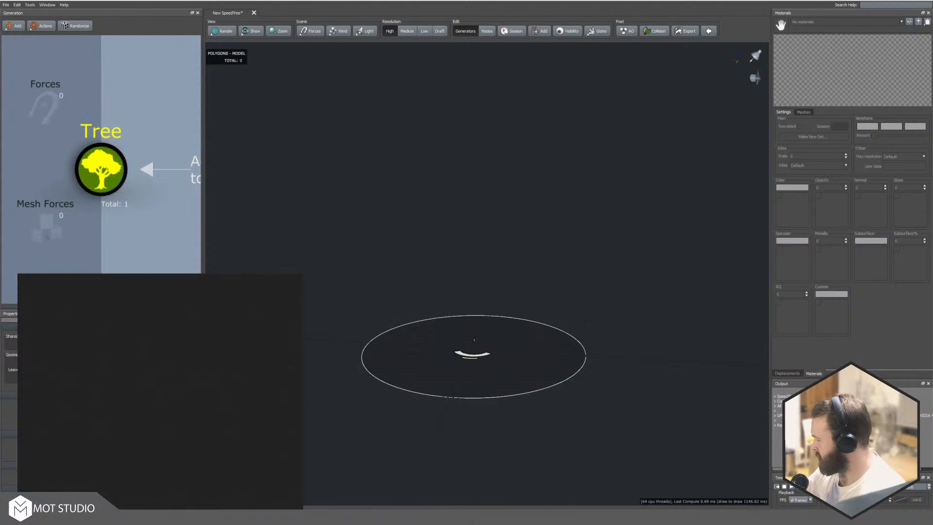
{"action": "type", "text": "thi"}
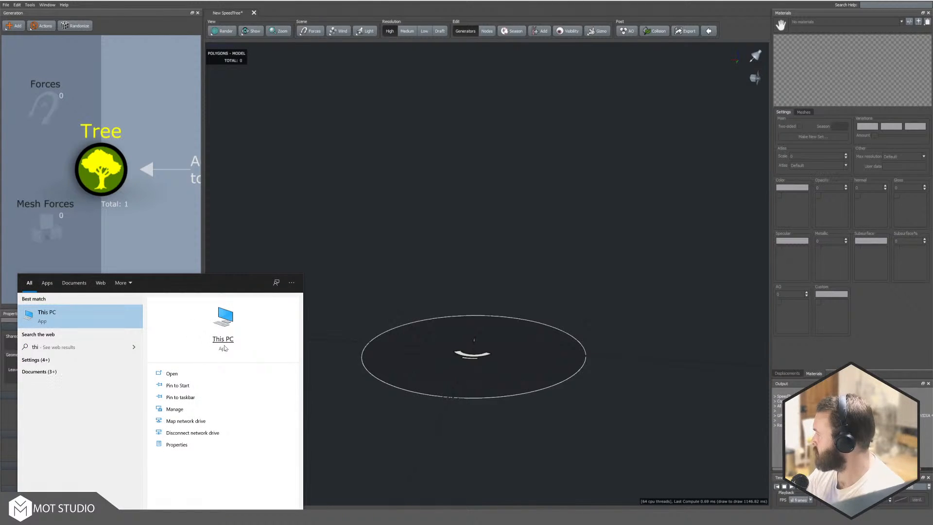
{"action": "left_click", "coordinate": [226, 343]}
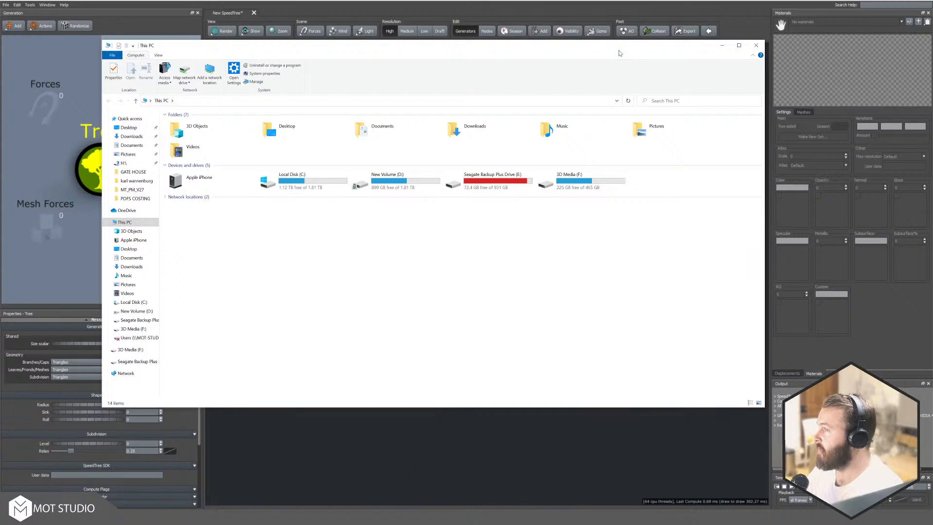
{"action": "left_click_drag", "start_coordinate": [622, 46], "coordinate": [932, 36]}
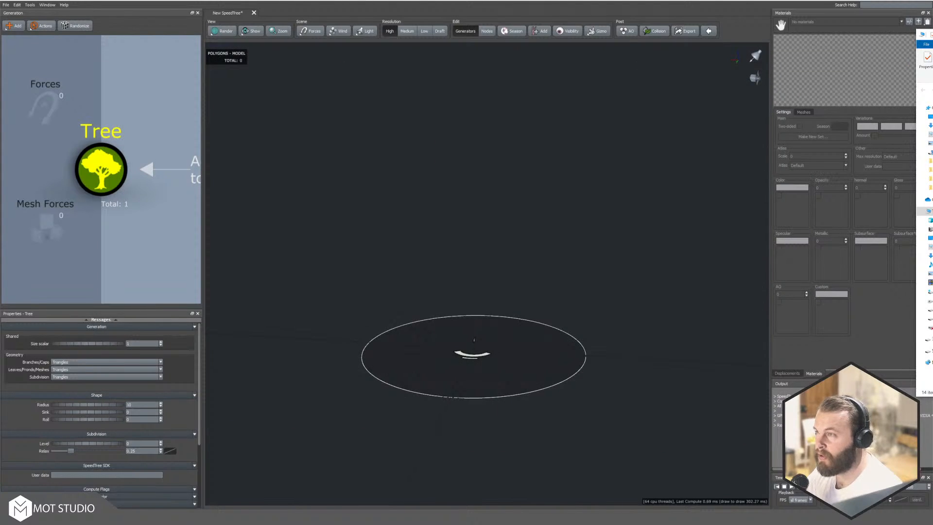
{"action": "left_click", "coordinate": [930, 301]}
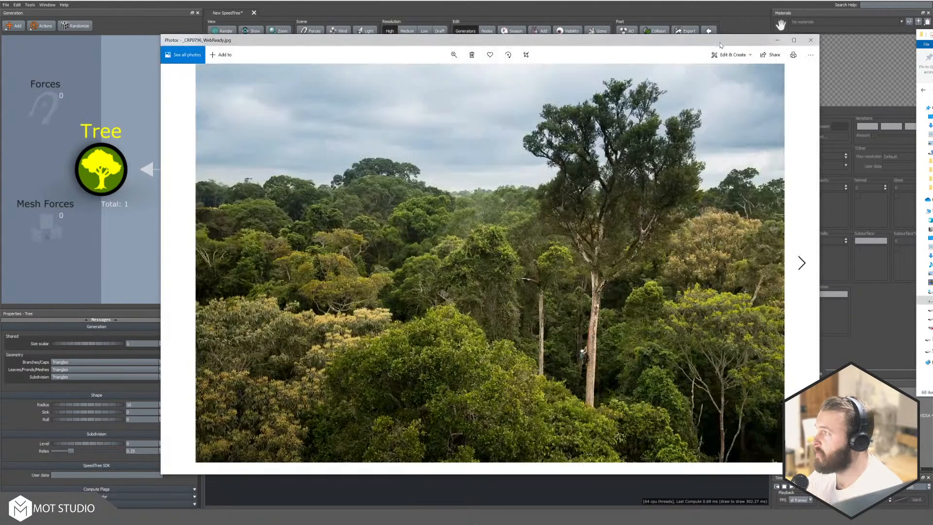
Step: Close the forest canopy photo, then view the tropical rainforest photo and move it off the model viewport
{"action": "left_click", "coordinate": [811, 40]}
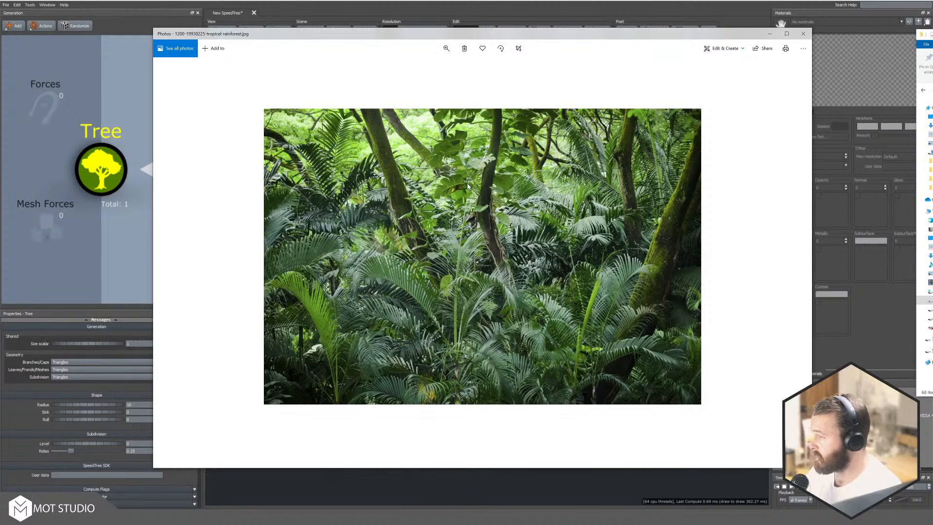
{"action": "left_click_drag", "start_coordinate": [618, 36], "coordinate": [584, 33]}
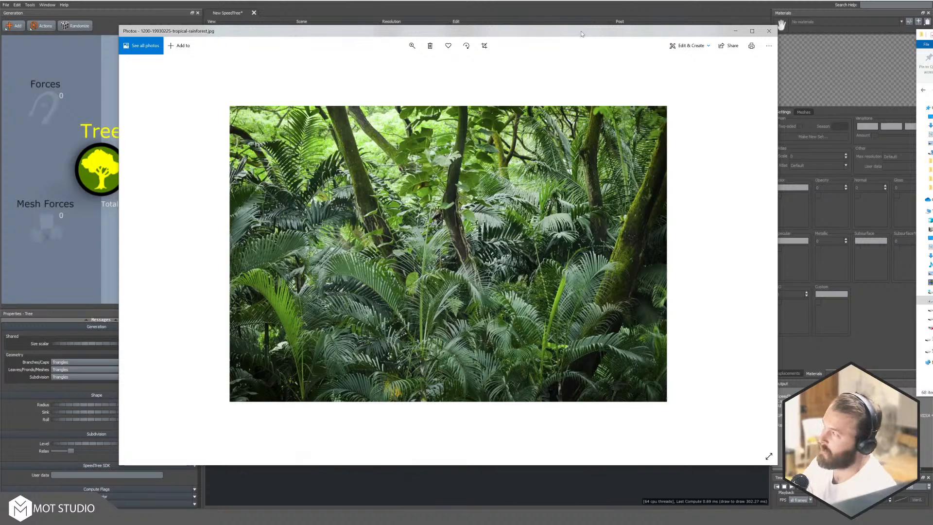
{"action": "left_click_drag", "start_coordinate": [670, 36], "coordinate": [932, 31]}
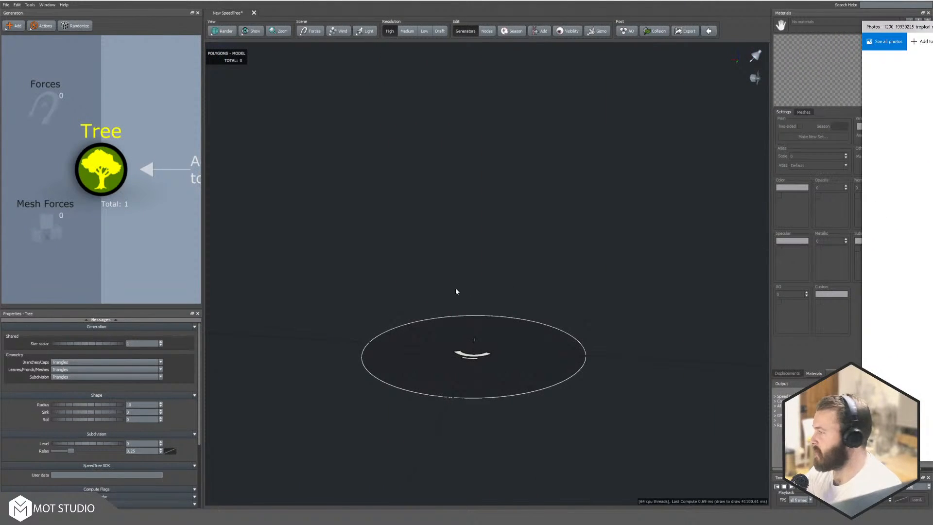
{"action": "left_click", "coordinate": [456, 288]}
{"action": "right_click", "coordinate": [468, 349]}
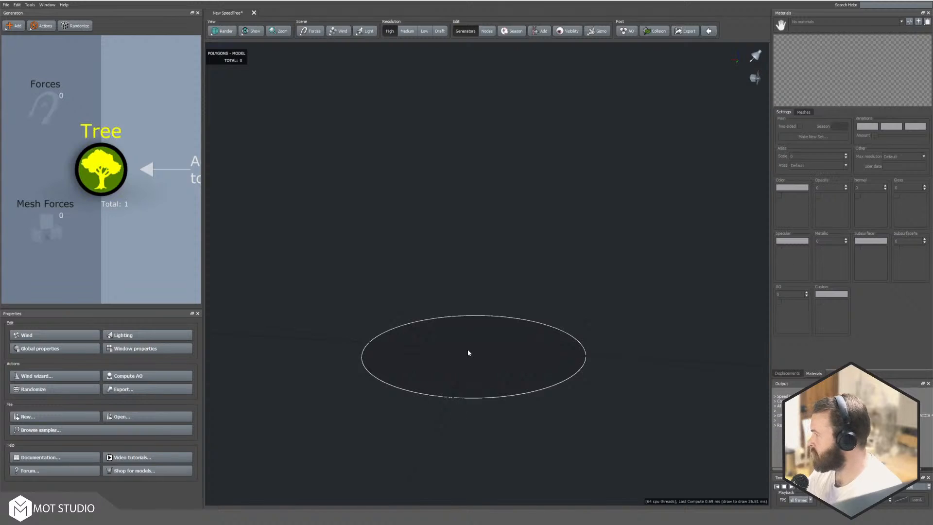
{"action": "mouse_move", "coordinate": [502, 355]}
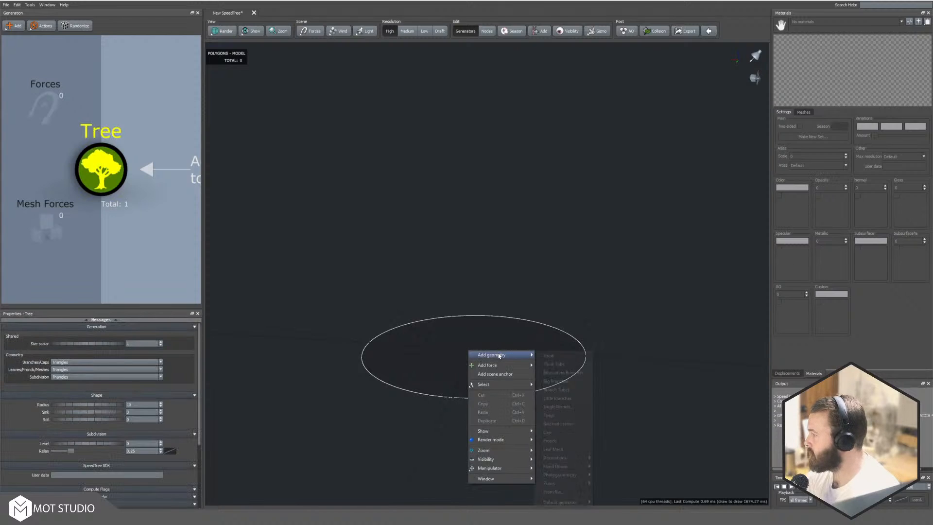
{"action": "left_click", "coordinate": [492, 318]}
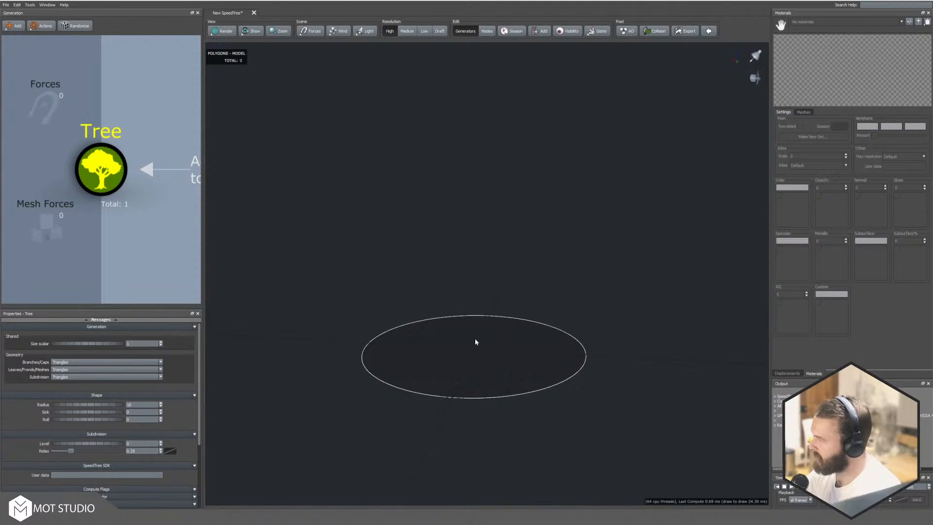
{"action": "right_click", "coordinate": [479, 274]}
{"action": "mouse_move", "coordinate": [496, 278]}
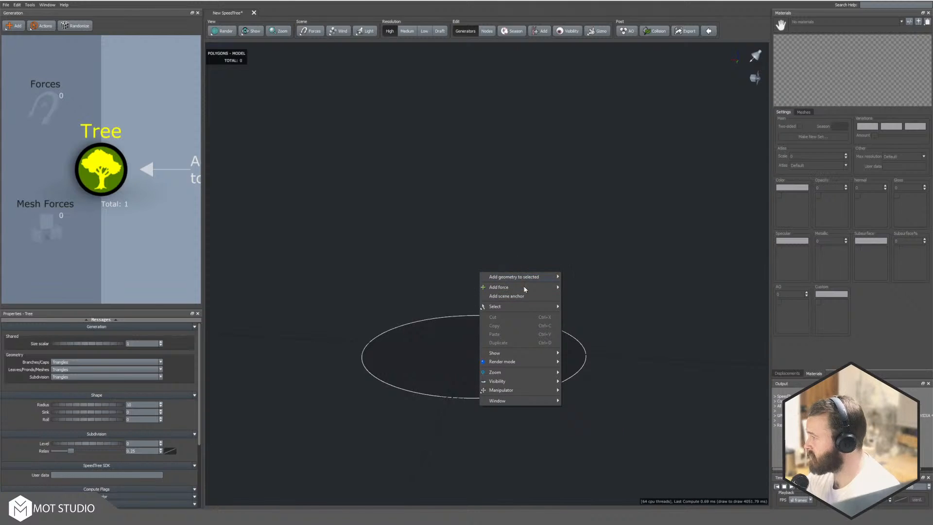
{"action": "left_click", "coordinate": [455, 261]}
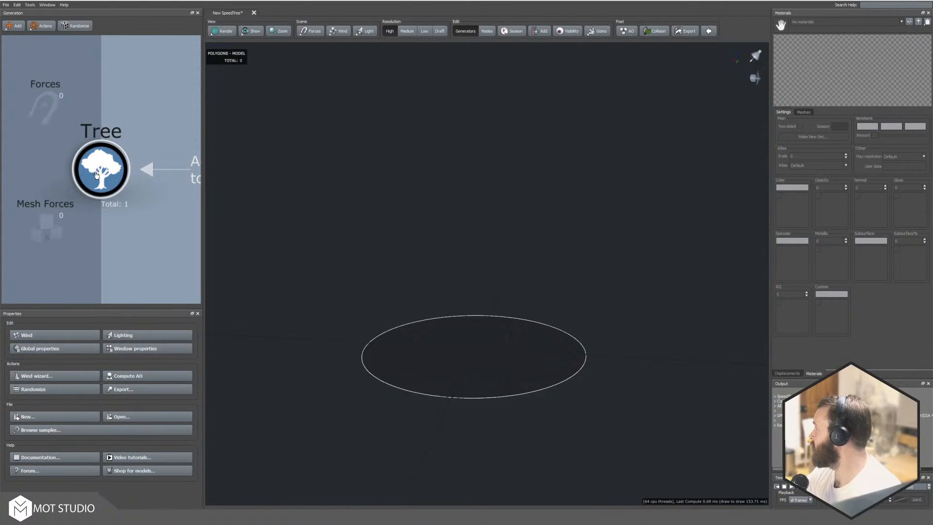
{"action": "left_click", "coordinate": [17, 23]}
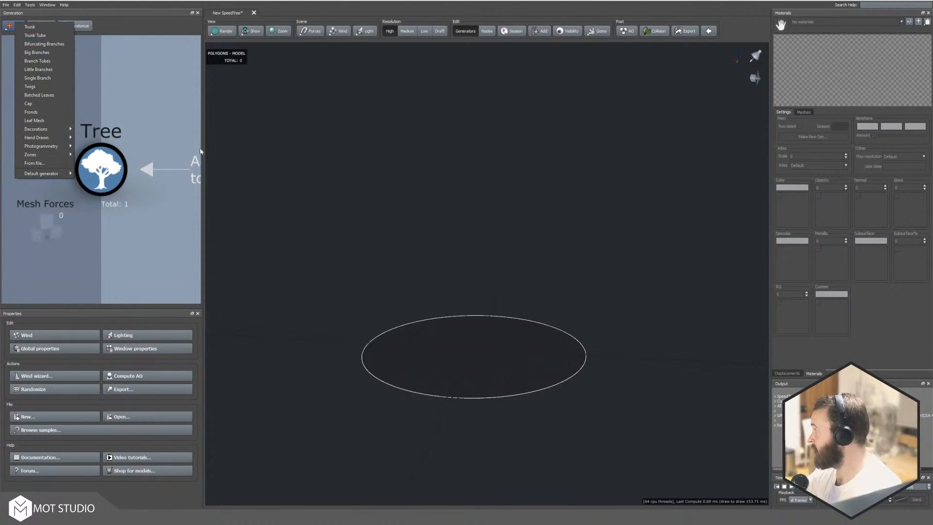
{"action": "left_click", "coordinate": [158, 187]}
Step: Add a Trunk generator to the Tree generator
{"action": "right_click", "coordinate": [112, 164]}
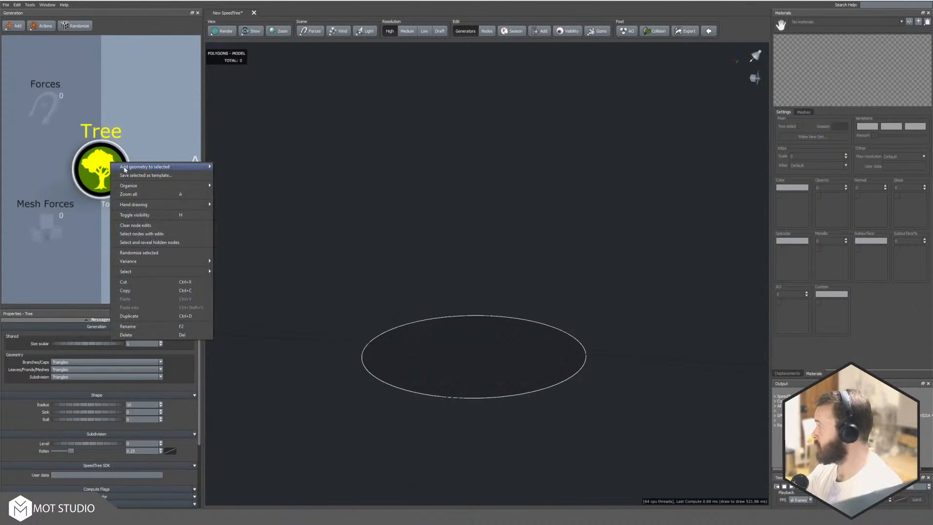
{"action": "mouse_move", "coordinate": [125, 166]}
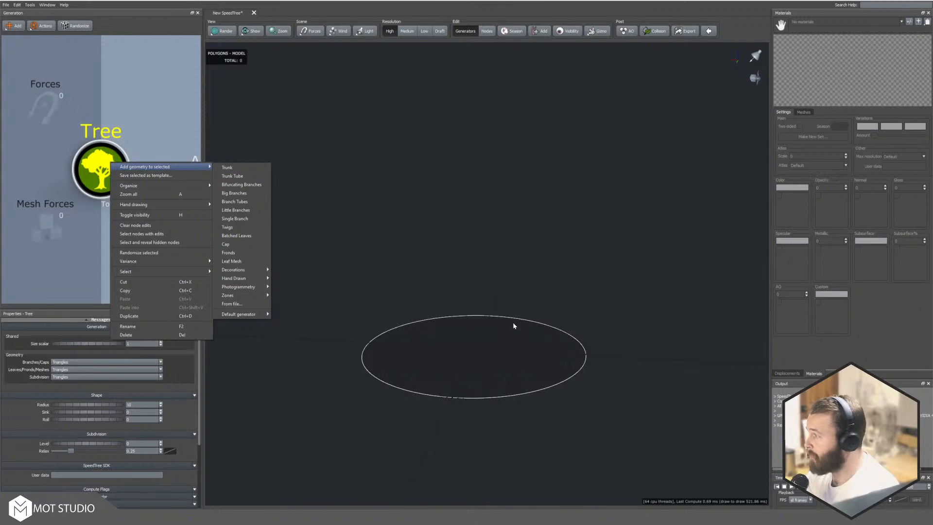
{"action": "left_click_drag", "start_coordinate": [515, 325], "coordinate": [471, 359]}
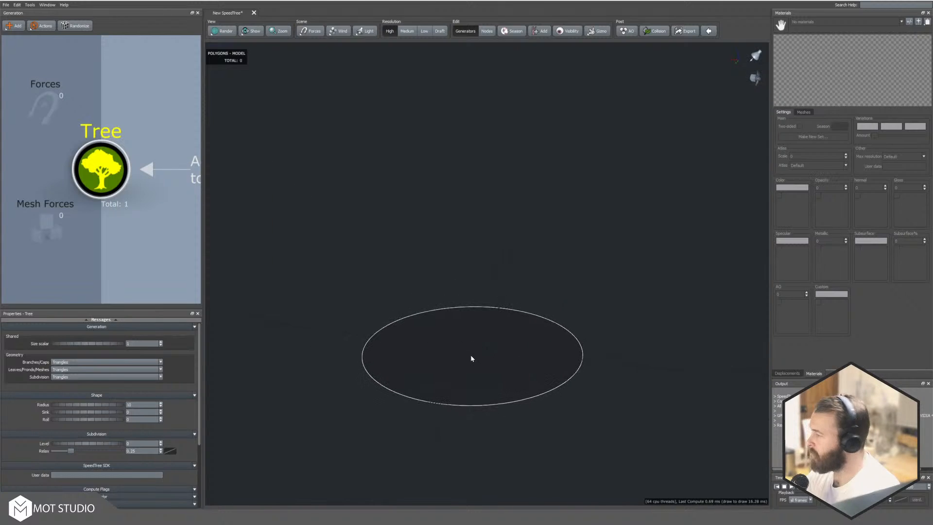
{"action": "right_click", "coordinate": [472, 339]}
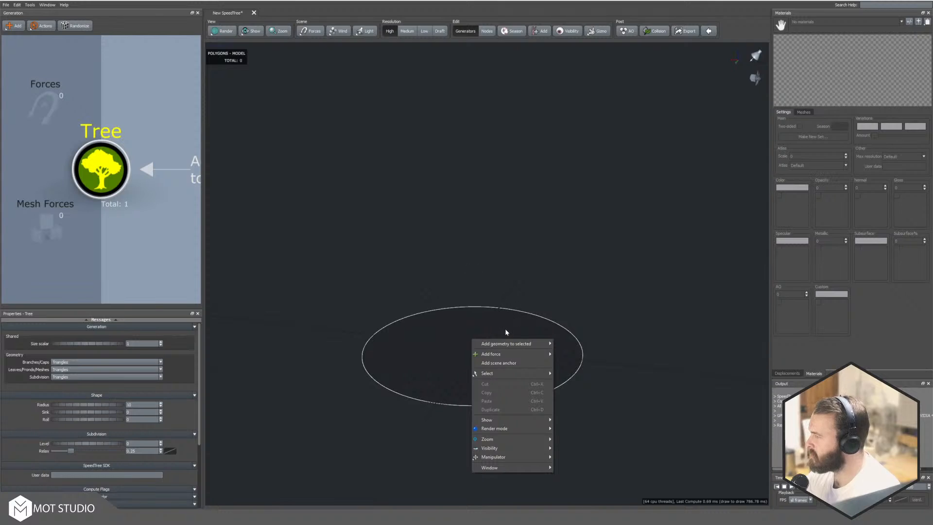
{"action": "mouse_move", "coordinate": [515, 344]}
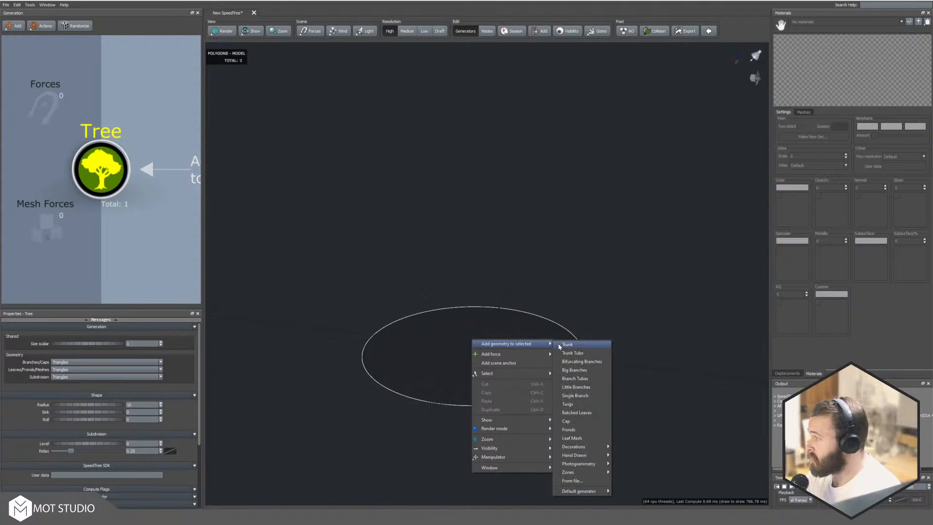
{"action": "left_click", "coordinate": [570, 347]}
{"action": "left_click_drag", "start_coordinate": [438, 302], "coordinate": [469, 303]}
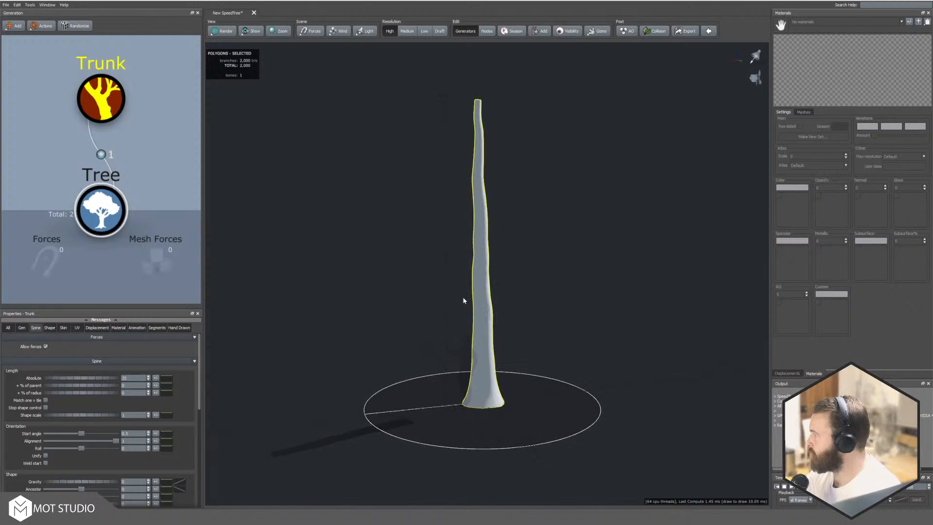
Step: Check the viewport background styles in the window properties and choose Solid color
{"action": "left_click", "coordinate": [117, 207]}
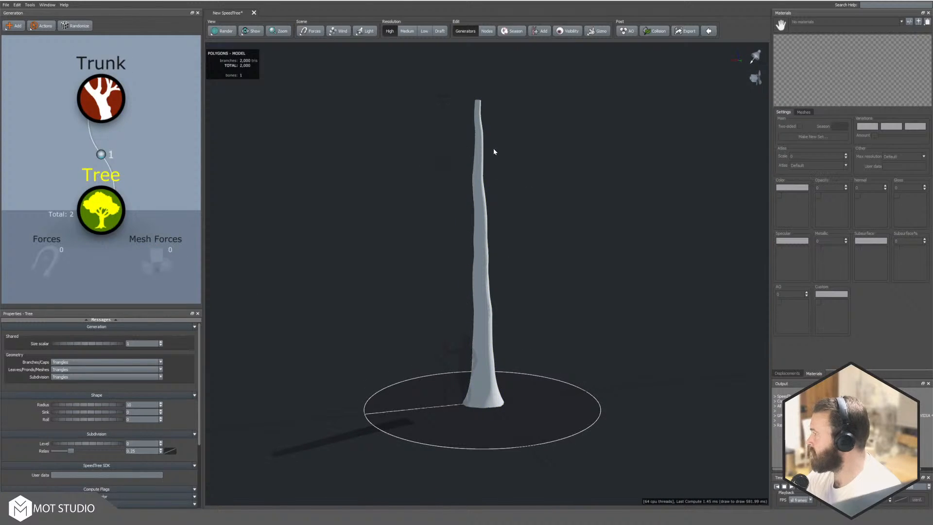
{"action": "left_click", "coordinate": [113, 282]}
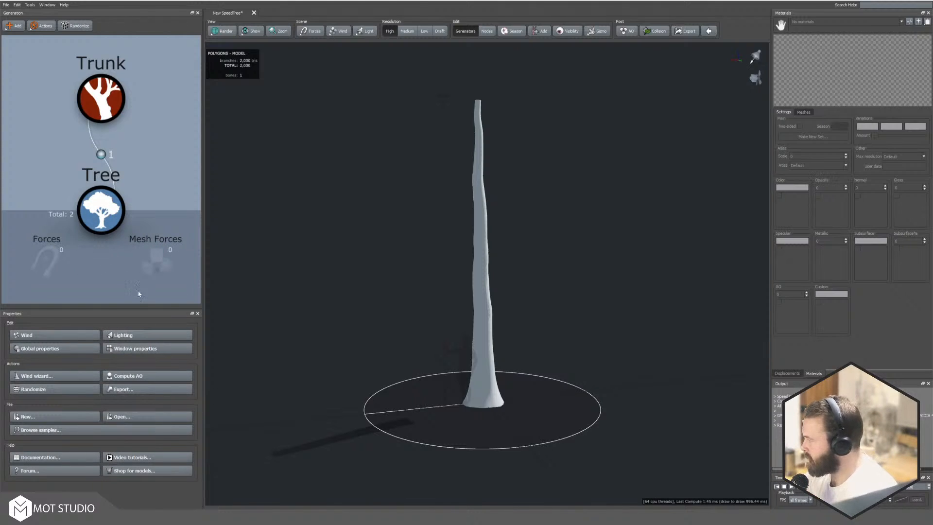
{"action": "left_click", "coordinate": [142, 349]}
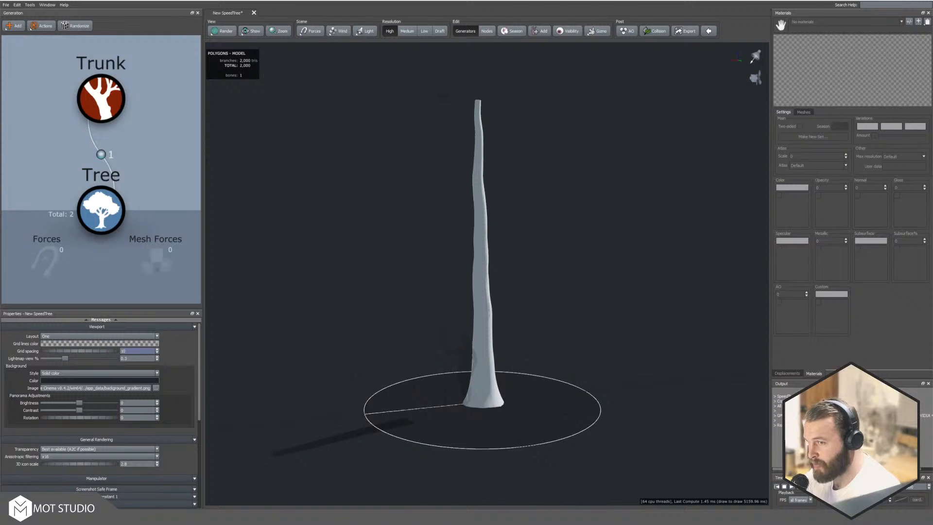
{"action": "left_click", "coordinate": [68, 373]}
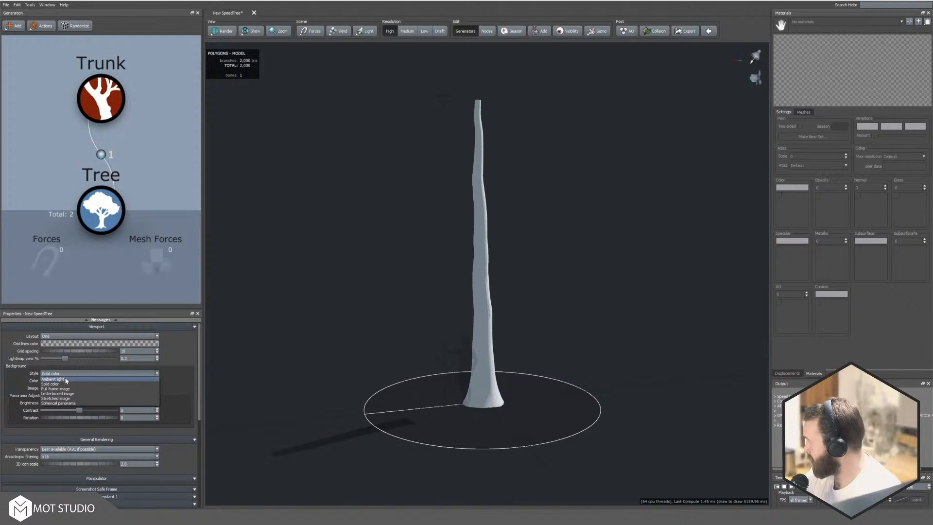
{"action": "left_click", "coordinate": [86, 383]}
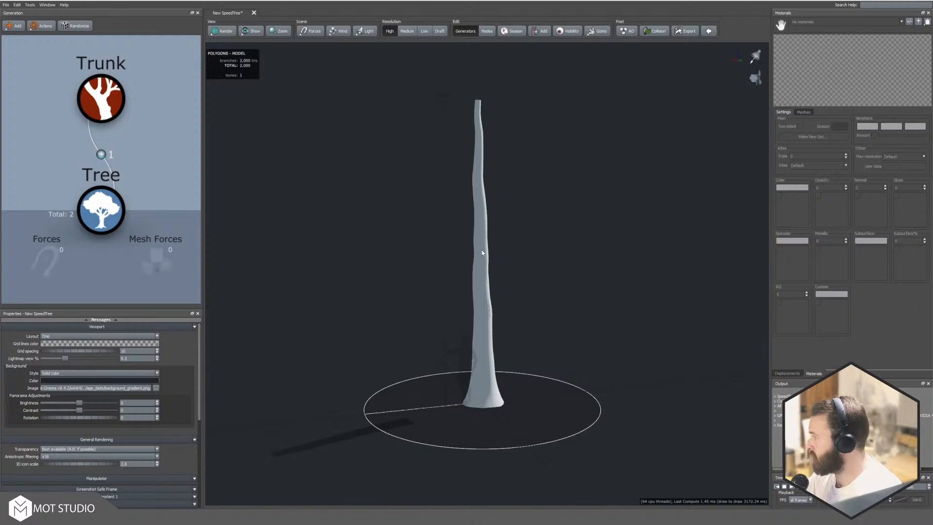
Step: Shorten the trunk to a low stem by reducing its absolute spine length
{"action": "left_click", "coordinate": [101, 97]}
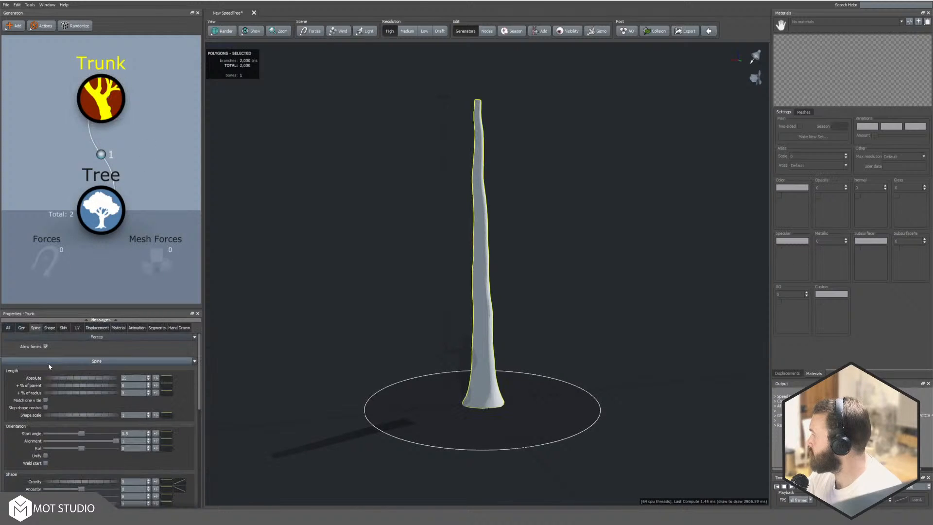
{"action": "left_click", "coordinate": [36, 327]}
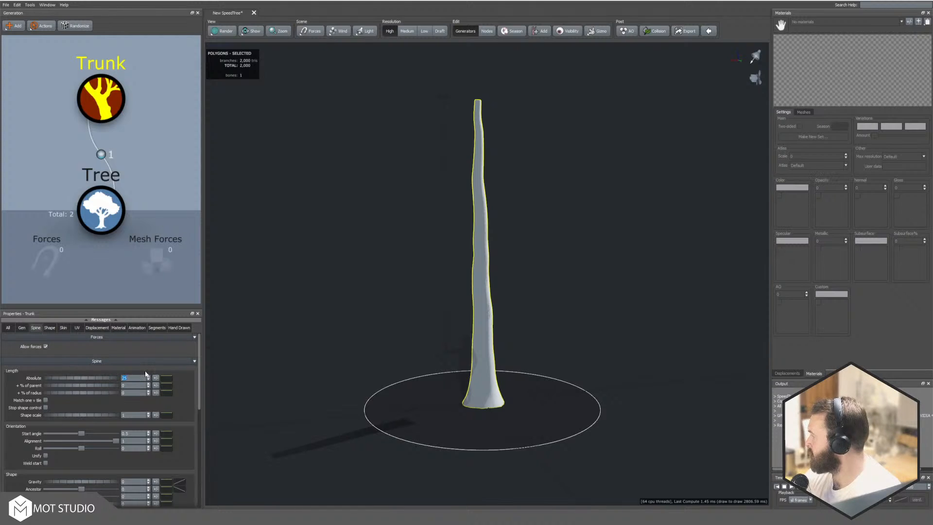
{"action": "key", "text": "Return"}
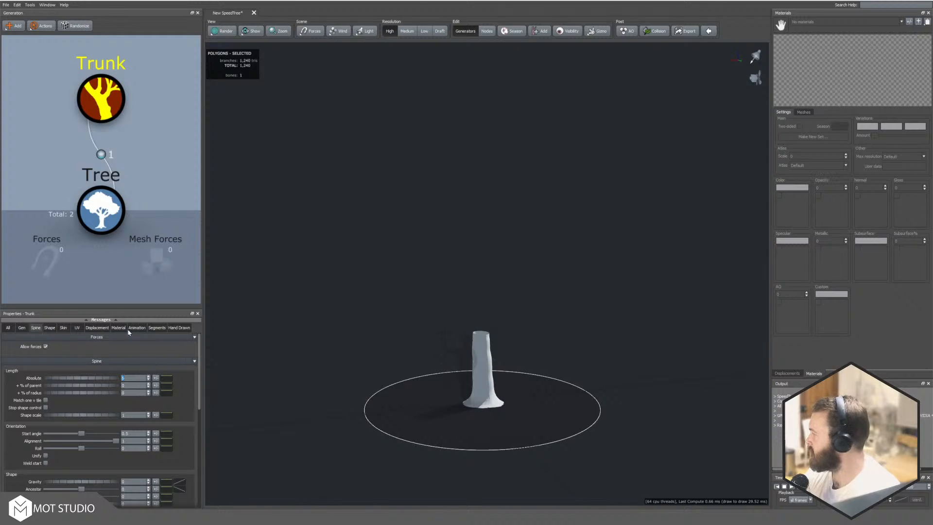
Step: Thin the trunk by reducing its absolute skin radius and lowering both ends of the radius profile curve to a nearly flat slope
{"action": "left_click", "coordinate": [64, 329]}
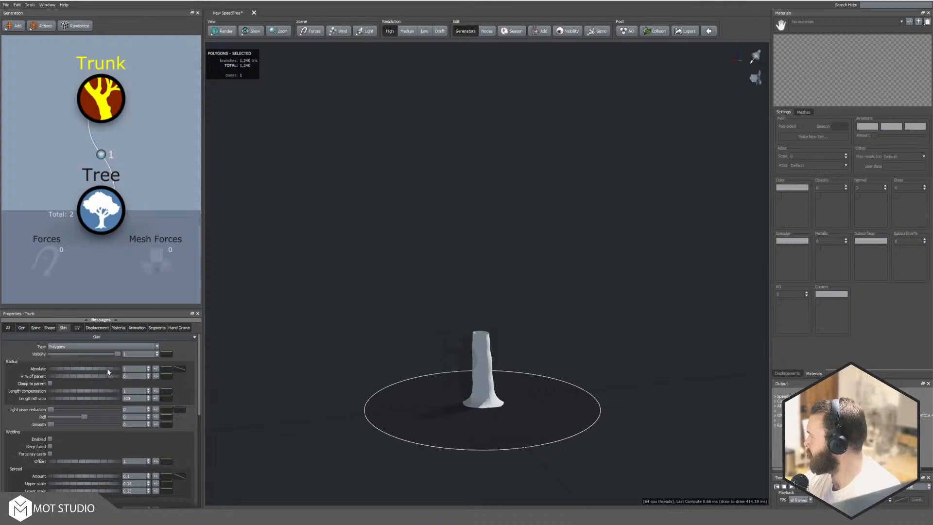
{"action": "left_click_drag", "start_coordinate": [107, 369], "coordinate": [92, 369]}
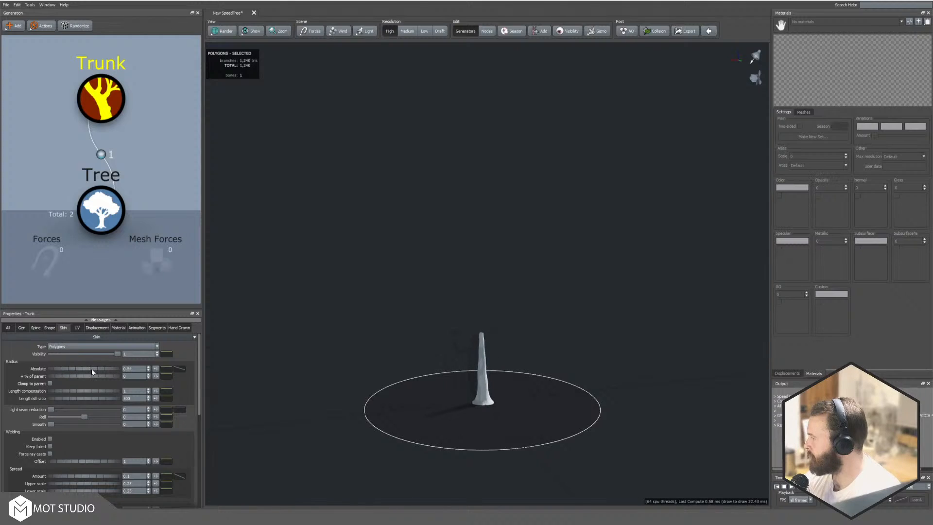
{"action": "left_click", "coordinate": [179, 369]}
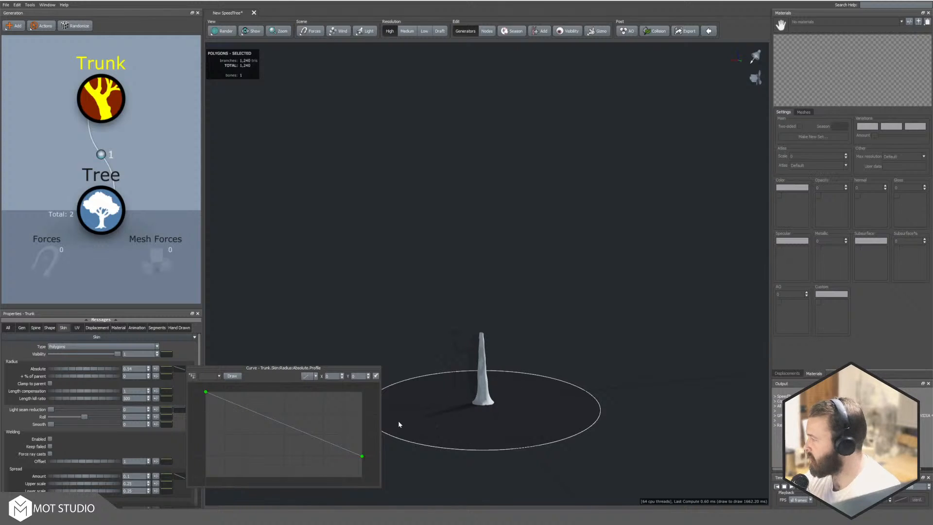
{"action": "left_click_drag", "start_coordinate": [206, 391], "coordinate": [208, 459]}
{"action": "left_click_drag", "start_coordinate": [362, 458], "coordinate": [363, 468]}
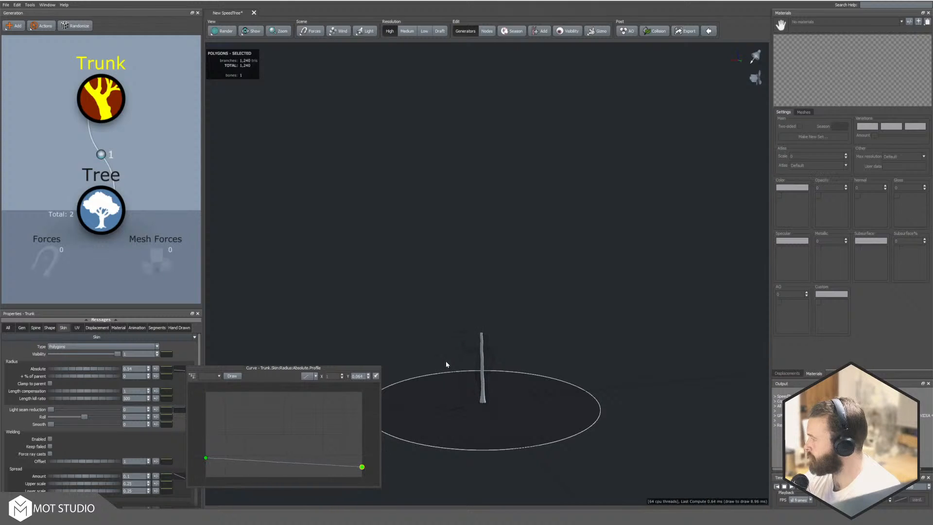
Step: Taper the trunk's tip by adding two points near the end of the absolute radius profile curve and lowering its end point almost to zero
{"action": "scroll", "coordinate": [477, 384], "scroll_direction": "down", "scroll_amount": 3}
{"action": "scroll", "coordinate": [479, 361], "scroll_direction": "up", "scroll_amount": 5}
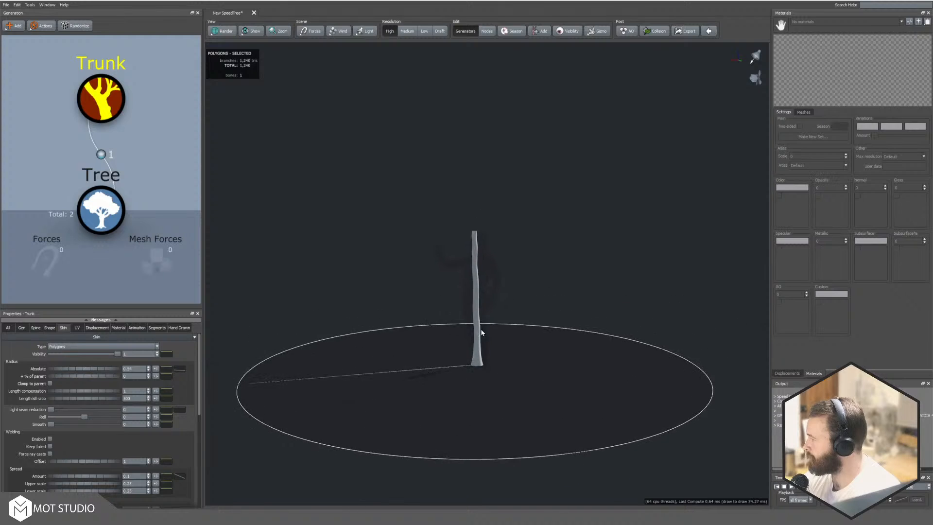
{"action": "middle_click_drag", "start_coordinate": [477, 320], "coordinate": [473, 328]}
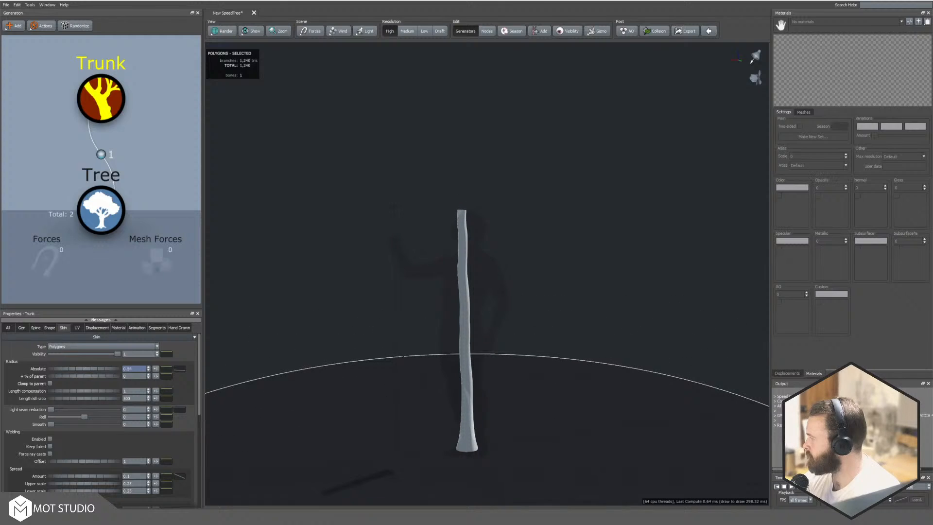
{"action": "left_click", "coordinate": [180, 370]}
{"action": "left_click", "coordinate": [351, 466]}
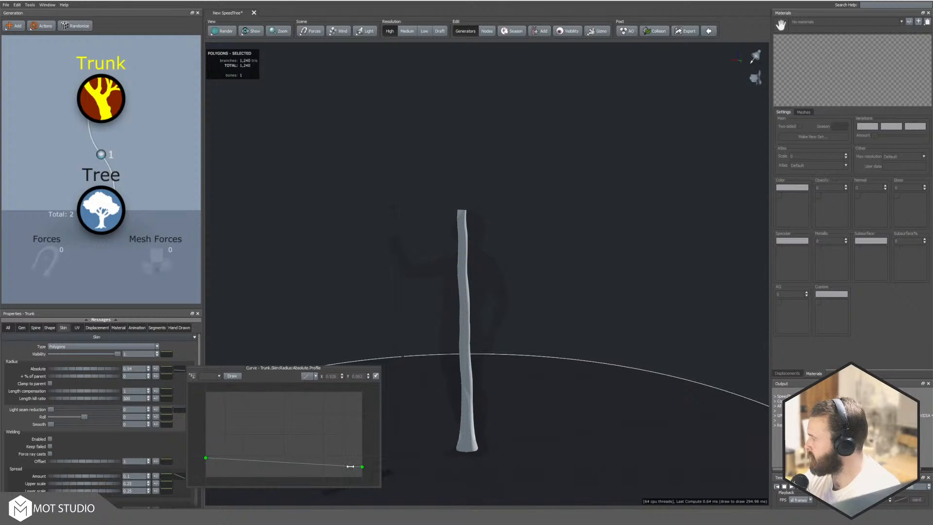
{"action": "left_click", "coordinate": [342, 465]}
{"action": "mouse_move", "coordinate": [362, 466]}
{"action": "left_mouse_down"}
{"action": "mouse_move", "coordinate": [362, 476]}
{"action": "mouse_move", "coordinate": [352, 423]}
{"action": "mouse_move", "coordinate": [358, 465]}
{"action": "mouse_move", "coordinate": [359, 453]}
{"action": "mouse_move", "coordinate": [338, 468]}
{"action": "mouse_move", "coordinate": [362, 473]}
{"action": "mouse_move", "coordinate": [363, 485]}
{"action": "left_mouse_up"}
{"action": "left_click_drag", "start_coordinate": [364, 478], "coordinate": [364, 477]}
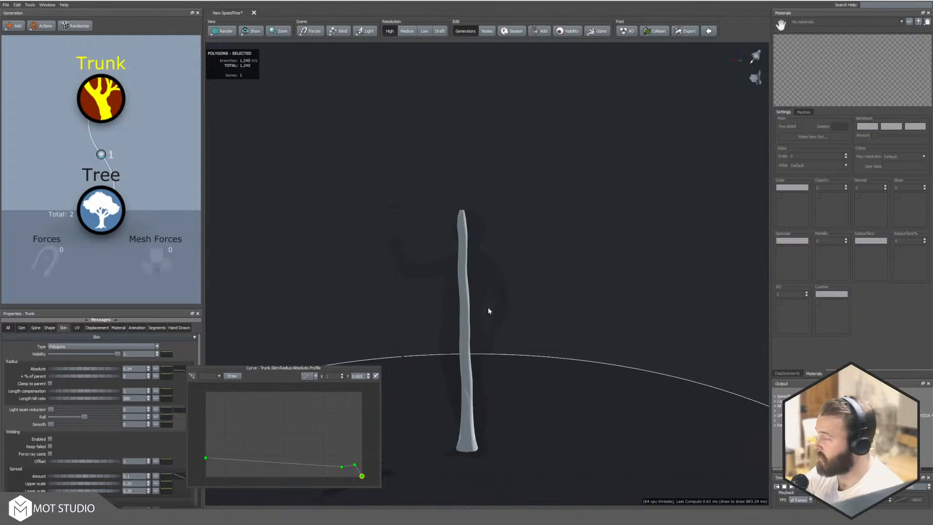
{"action": "left_click", "coordinate": [393, 276]}
{"action": "mouse_move", "coordinate": [367, 375]}
{"action": "left_mouse_down"}
{"action": "mouse_move", "coordinate": [442, 371]}
{"action": "mouse_move", "coordinate": [358, 358]}
{"action": "left_mouse_up"}
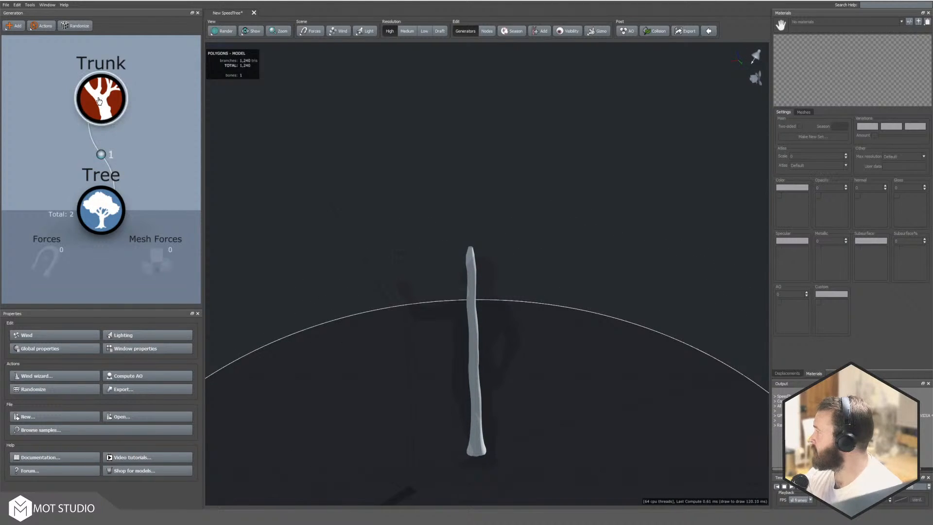
Step: Add a Big Branches generator to the Trunk generator
{"action": "right_click", "coordinate": [452, 258]}
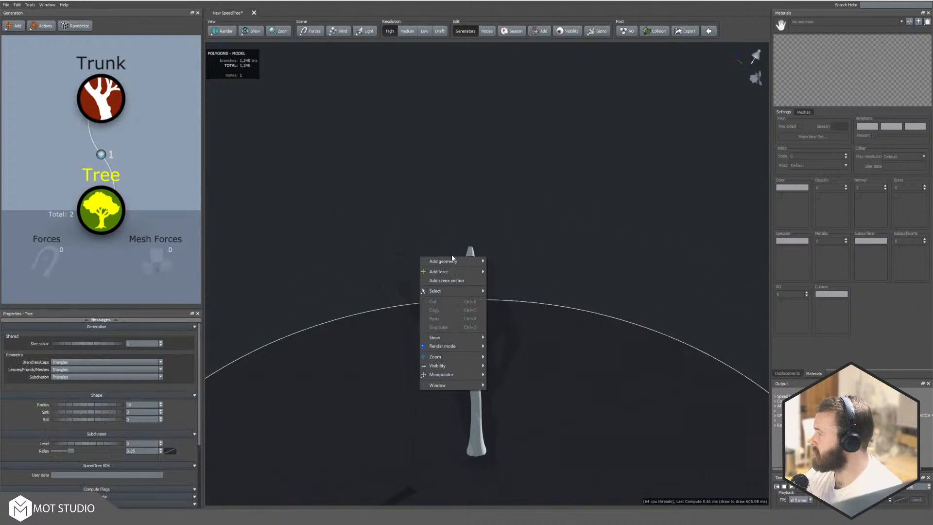
{"action": "left_click", "coordinate": [107, 99]}
{"action": "left_click", "coordinate": [101, 98]}
{"action": "right_click", "coordinate": [349, 196]}
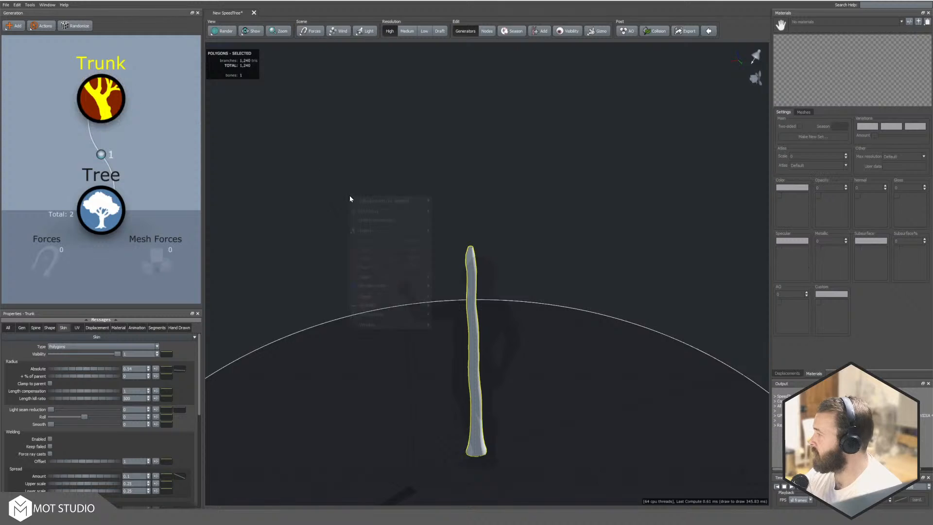
{"action": "mouse_move", "coordinate": [400, 205]}
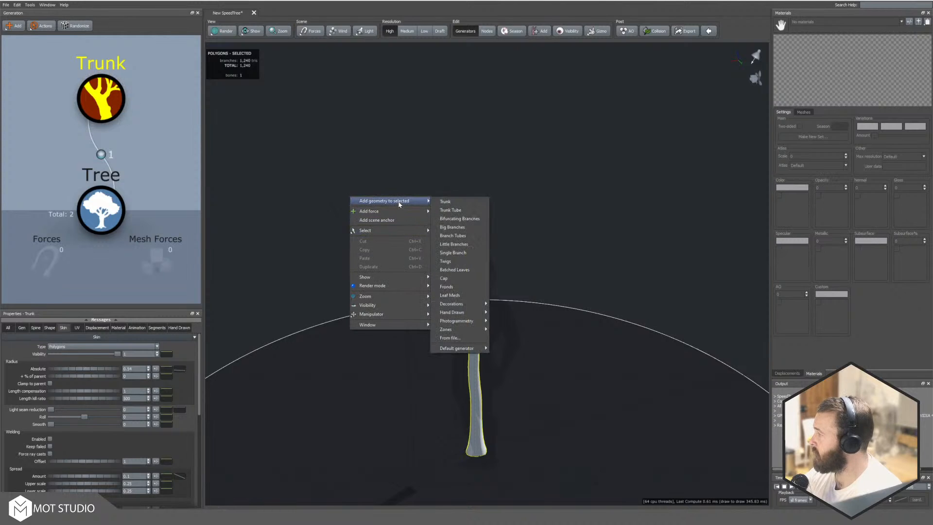
{"action": "left_click", "coordinate": [455, 227]}
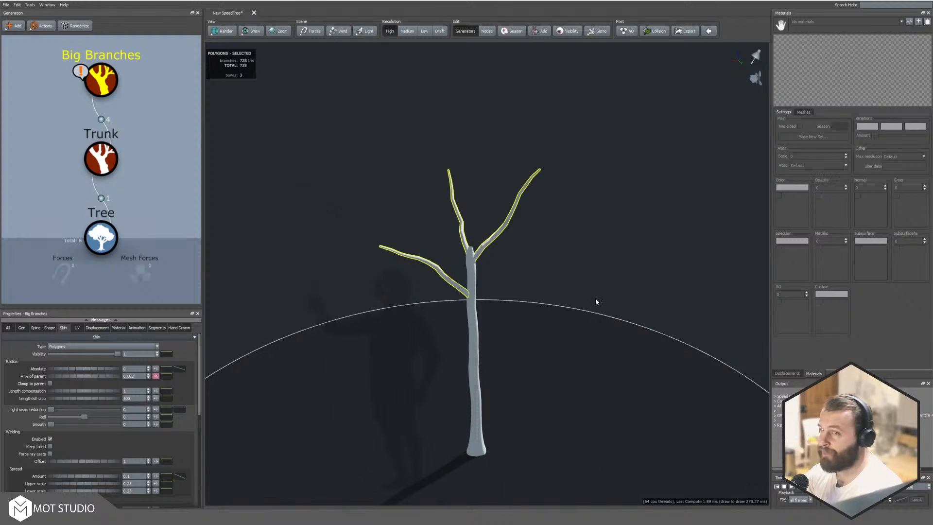
{"action": "left_click_drag", "start_coordinate": [595, 302], "coordinate": [578, 294]}
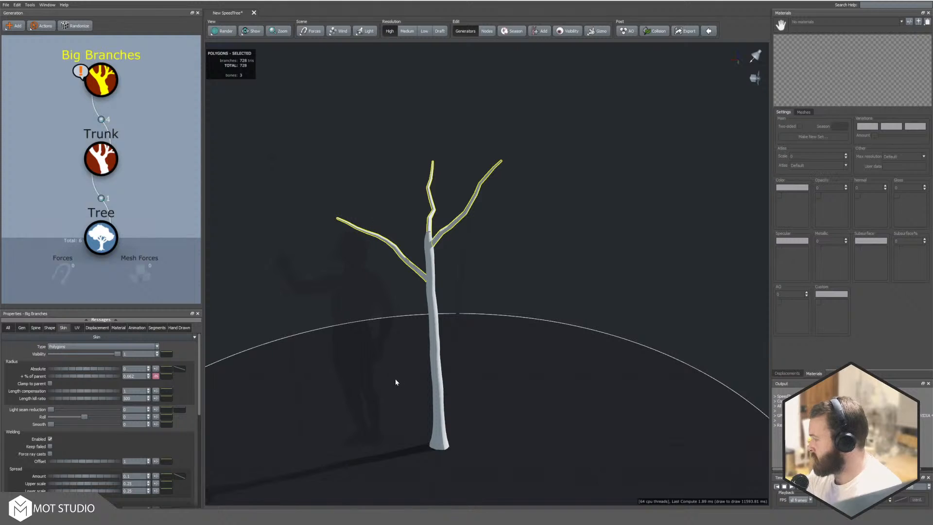
{"action": "mouse_move", "coordinate": [395, 381]}
{"action": "left_mouse_down"}
{"action": "mouse_move", "coordinate": [427, 383]}
{"action": "mouse_move", "coordinate": [403, 382]}
{"action": "left_mouse_up"}
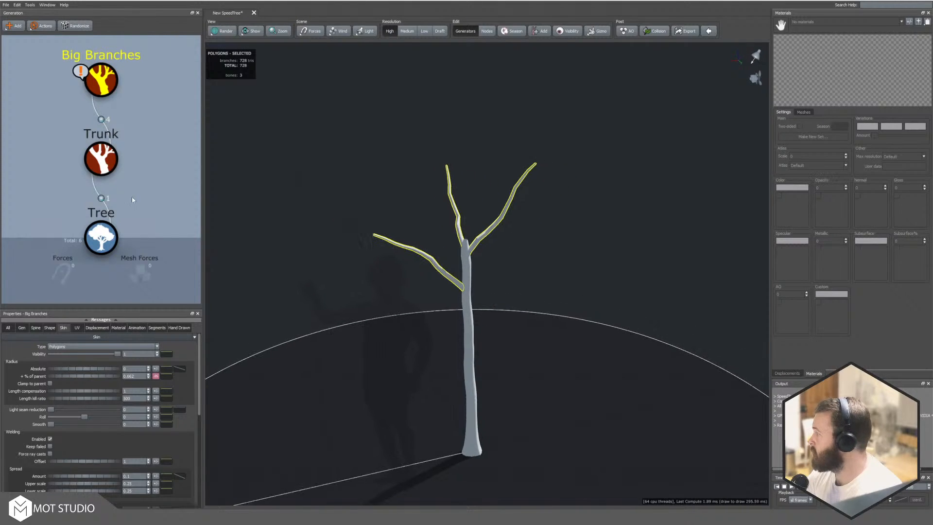
Step: Increase the Big Branches generation frequency to 3.4
{"action": "left_click", "coordinate": [107, 319]}
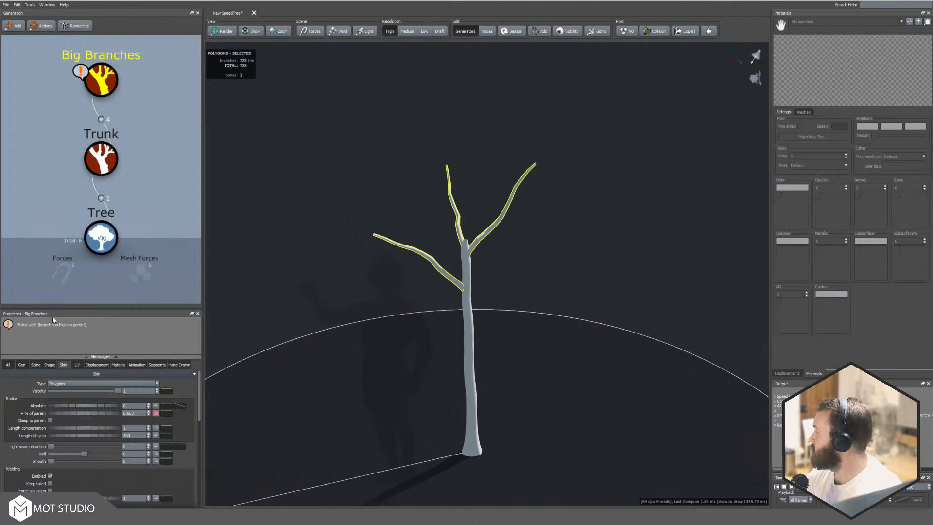
{"action": "left_click", "coordinate": [22, 364]}
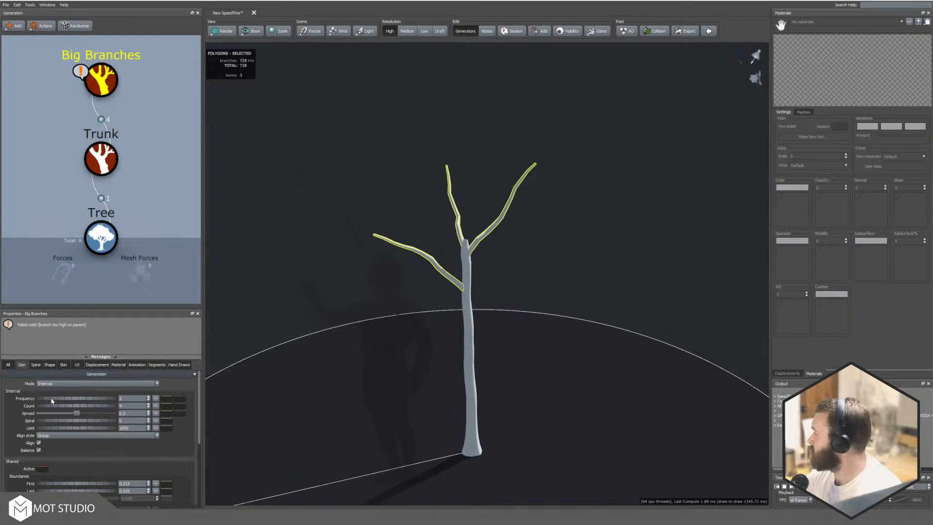
{"action": "left_click_drag", "start_coordinate": [52, 400], "coordinate": [246, 379]}
{"action": "scroll", "coordinate": [500, 279], "scroll_direction": "up", "scroll_amount": 8}
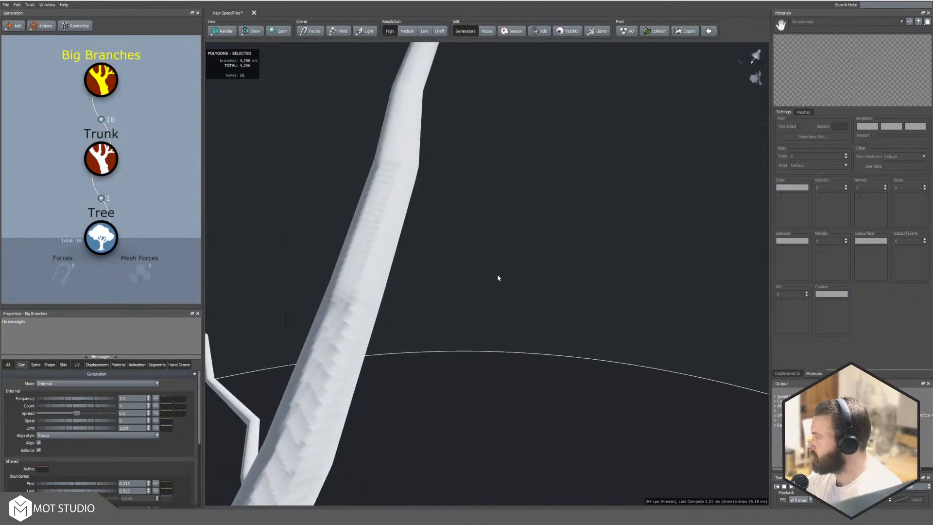
{"action": "scroll", "coordinate": [495, 275], "scroll_direction": "down", "scroll_amount": 12}
{"action": "left_click_drag", "start_coordinate": [489, 346], "coordinate": [480, 339]}
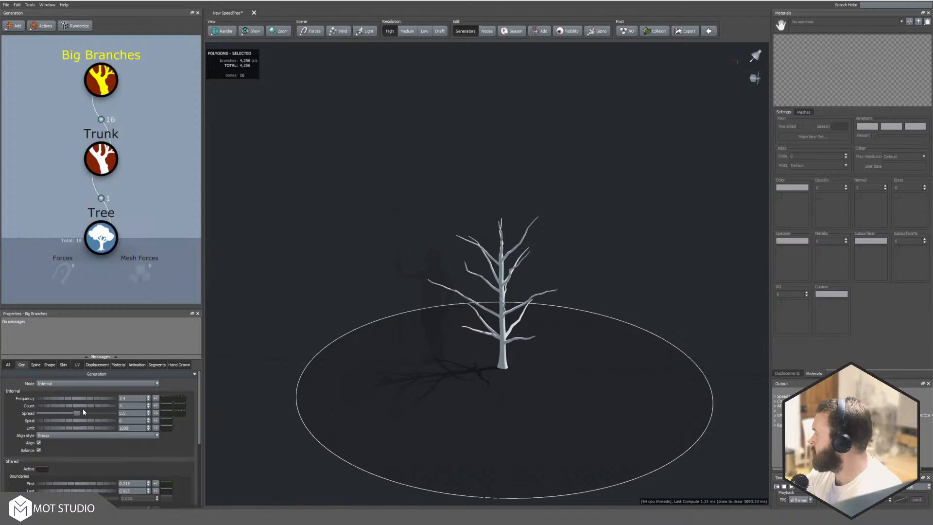
Step: Straighten the branches by setting the late noise amount of their spine to 0
{"action": "left_click", "coordinate": [35, 364]}
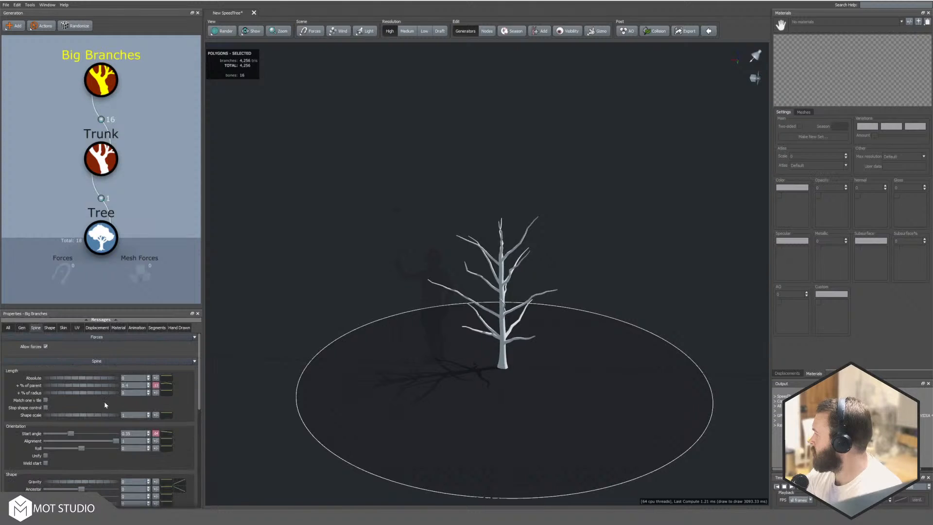
{"action": "left_click_drag", "start_coordinate": [199, 375], "coordinate": [193, 479]}
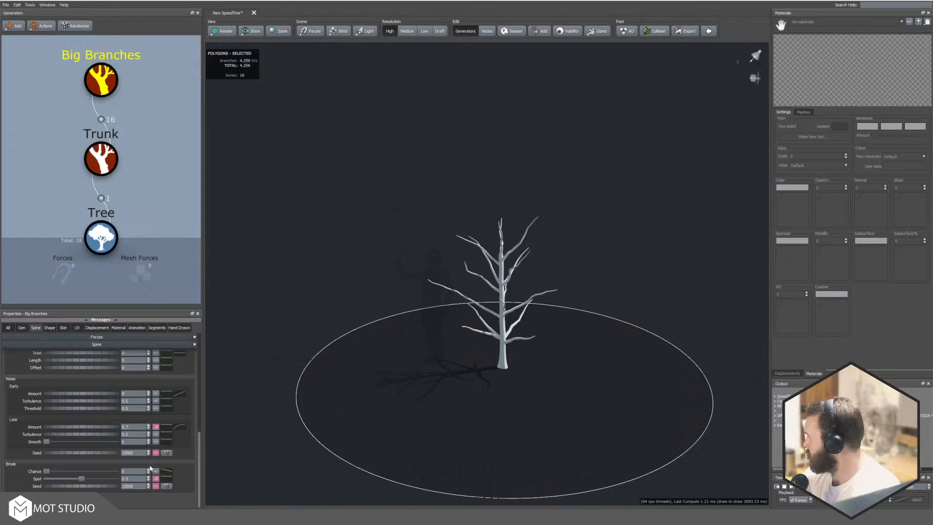
{"action": "left_click_drag", "start_coordinate": [134, 427], "coordinate": [34, 419]}
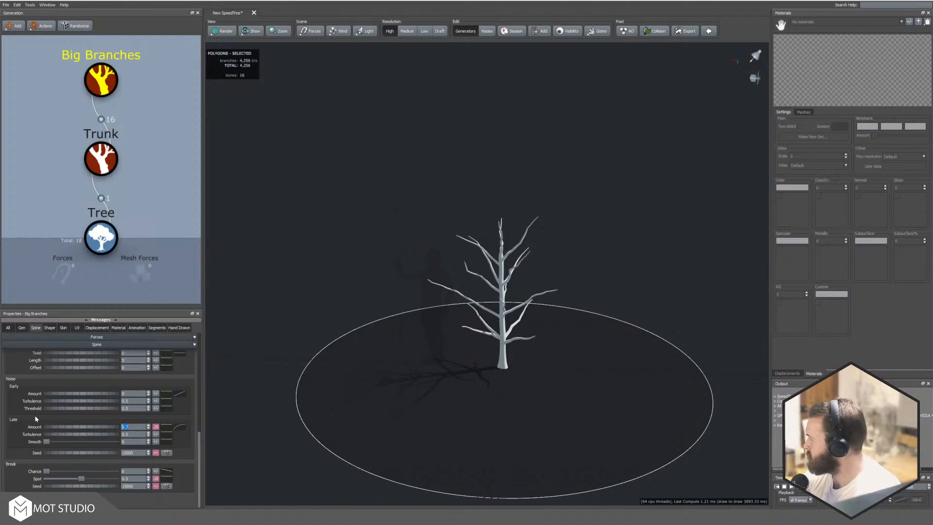
{"action": "key", "text": "Return"}
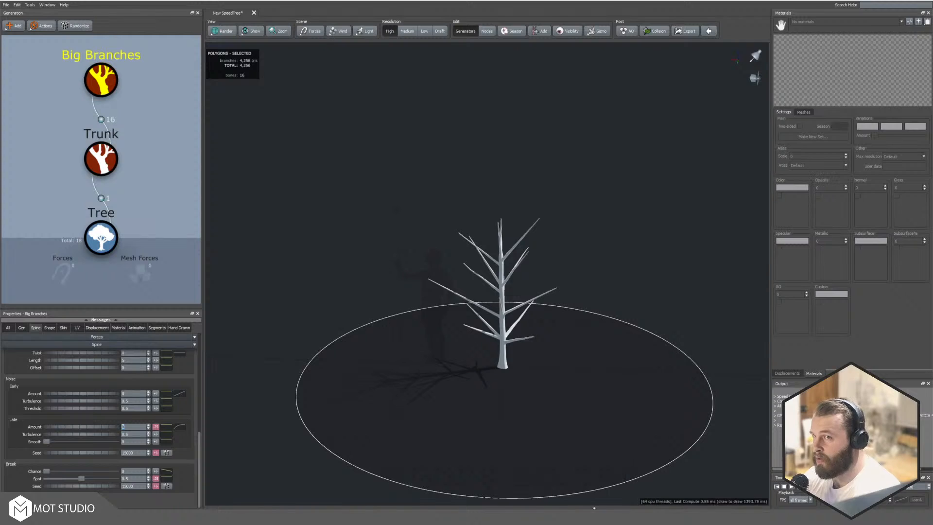
{"action": "left_click_drag", "start_coordinate": [932, 281], "coordinate": [932, 39]}
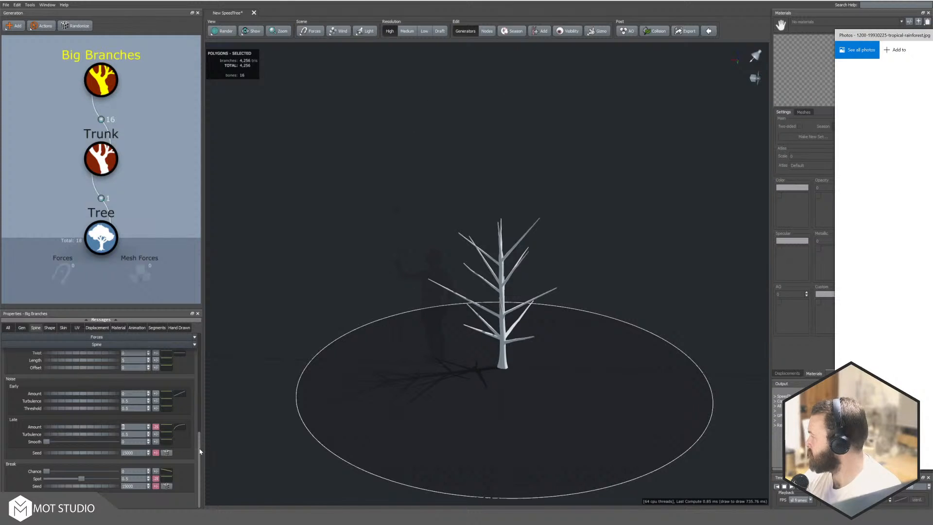
Step: Make the branches rise and arch outward by setting their start angle to 0.152 and gravity to 0.06
{"action": "left_click_drag", "start_coordinate": [199, 451], "coordinate": [200, 337]}
{"action": "left_click", "coordinate": [32, 329]}
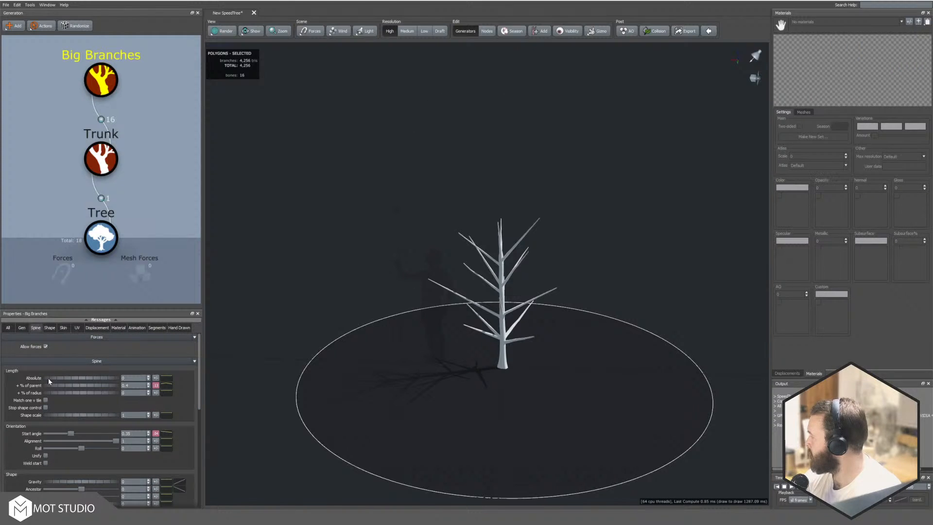
{"action": "mouse_move", "coordinate": [67, 433]}
{"action": "left_mouse_down"}
{"action": "mouse_move", "coordinate": [76, 434]}
{"action": "mouse_move", "coordinate": [55, 439]}
{"action": "left_mouse_up"}
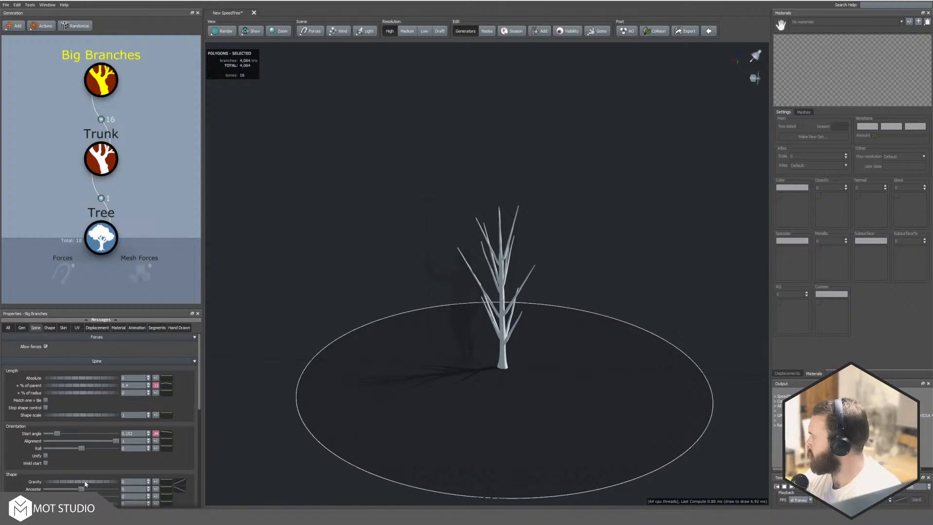
{"action": "mouse_move", "coordinate": [58, 480]}
{"action": "left_mouse_down"}
{"action": "mouse_move", "coordinate": [69, 481]}
{"action": "mouse_move", "coordinate": [60, 486]}
{"action": "left_mouse_up"}
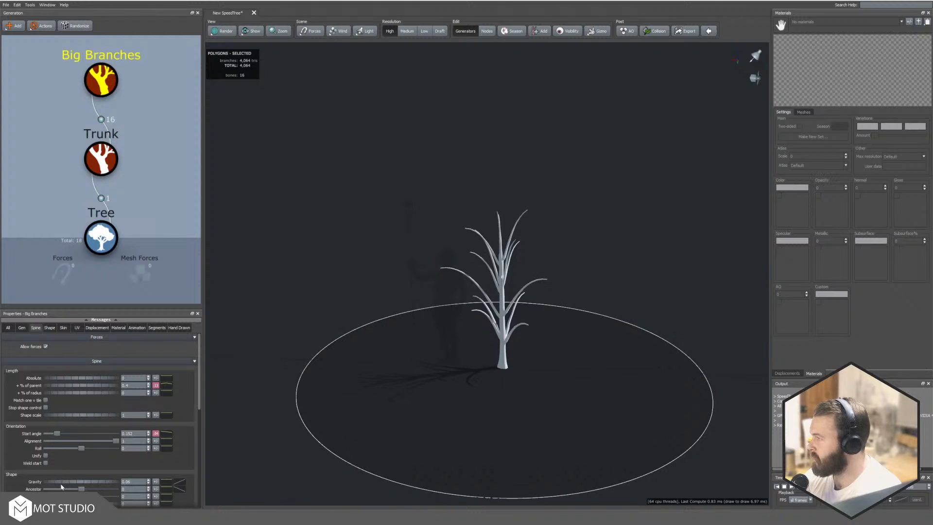
{"action": "mouse_move", "coordinate": [348, 350]}
{"action": "left_mouse_down"}
{"action": "mouse_move", "coordinate": [394, 345]}
{"action": "mouse_move", "coordinate": [350, 350]}
{"action": "left_mouse_up"}
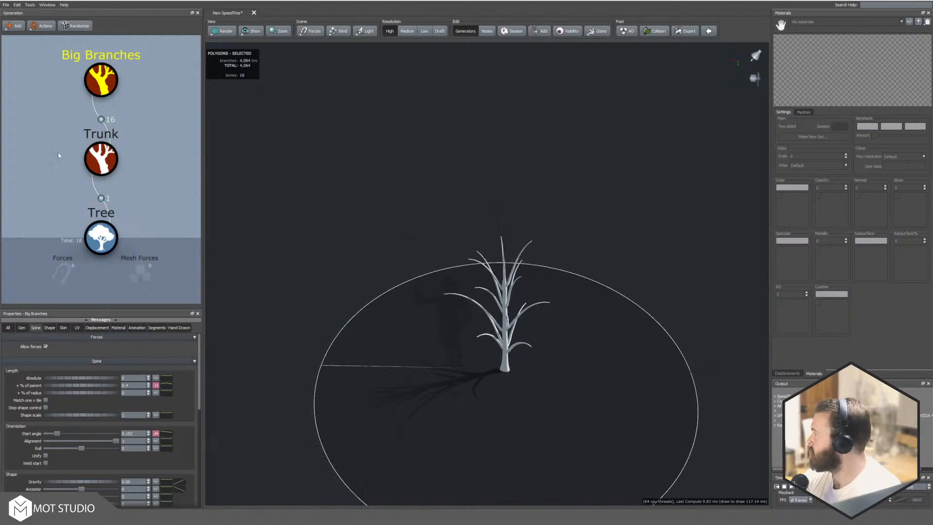
{"action": "left_click_drag", "start_coordinate": [372, 218], "coordinate": [396, 246]}
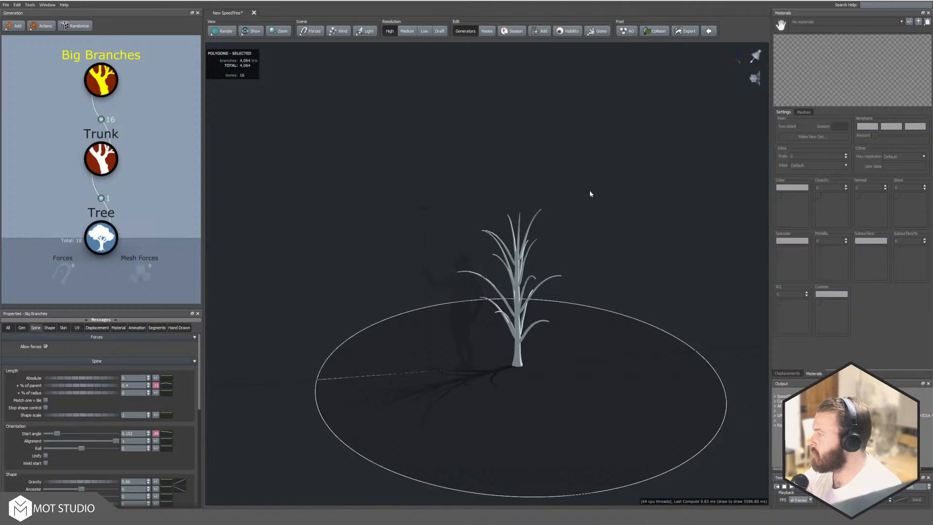
Step: Try longer absolute spine lengths on the trunk to see how the branches scale with it
{"action": "left_click", "coordinate": [105, 86]}
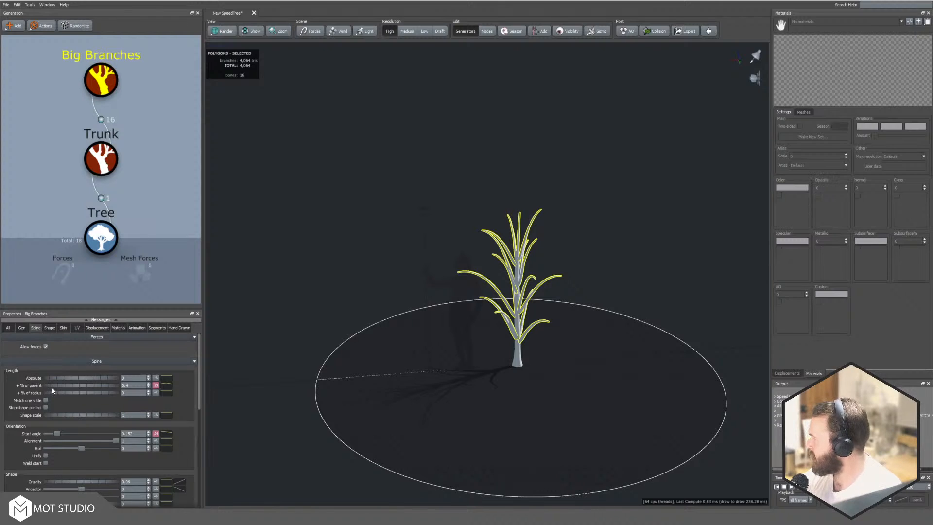
{"action": "left_click", "coordinate": [105, 158]}
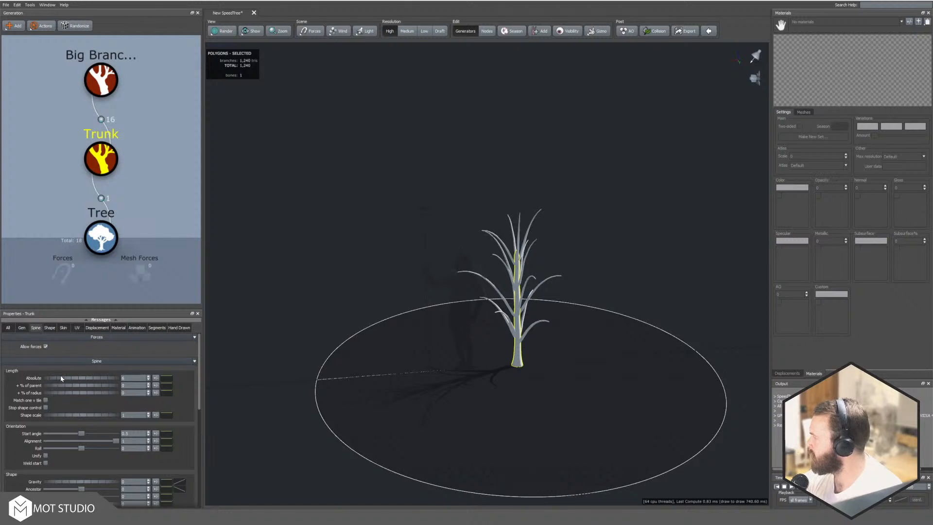
{"action": "left_click_drag", "start_coordinate": [58, 377], "coordinate": [181, 369]}
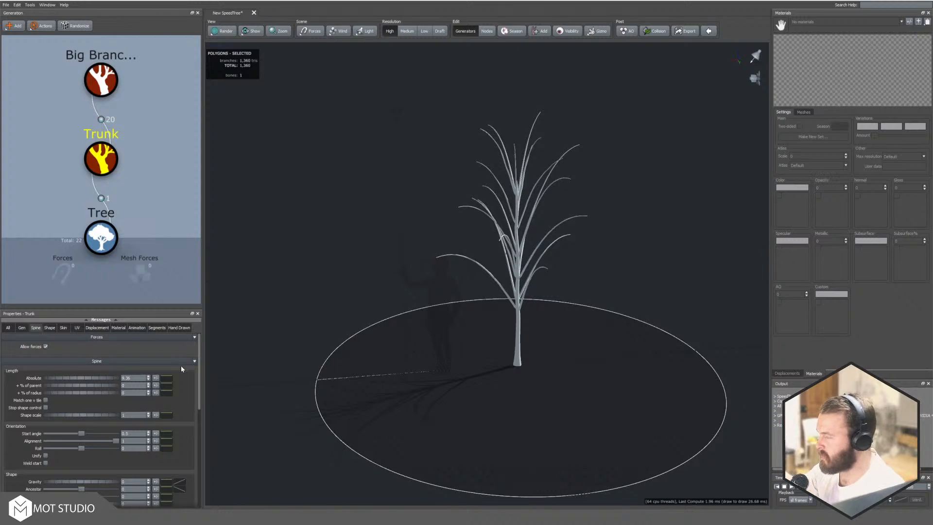
{"action": "left_click_drag", "start_coordinate": [182, 368], "coordinate": [99, 374]}
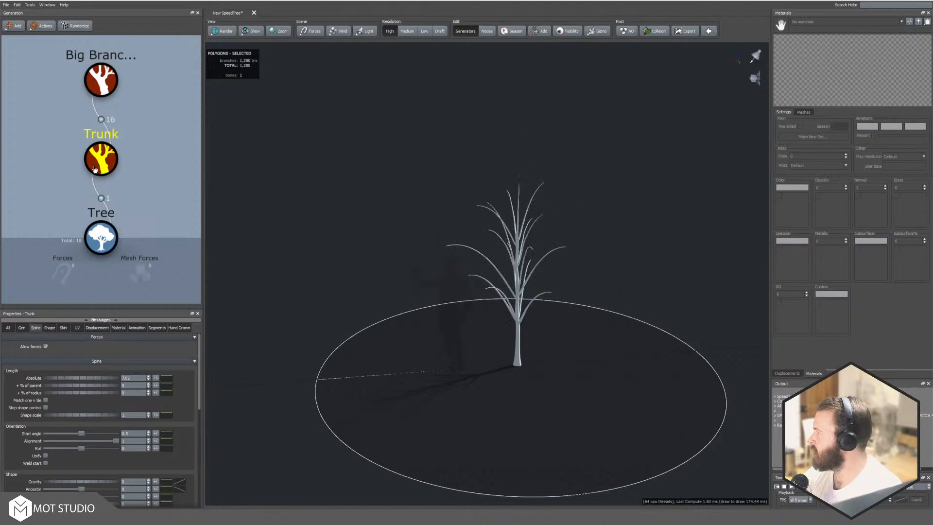
Step: Make branch length independent of the trunk by setting % of parent to 0 and the absolute spine length to about 3.36
{"action": "left_click", "coordinate": [497, 206]}
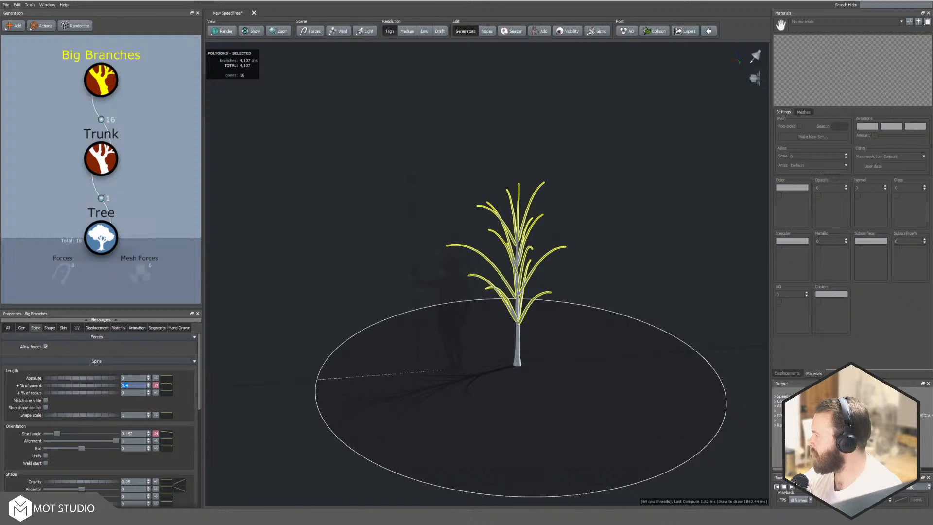
{"action": "key", "text": "Return"}
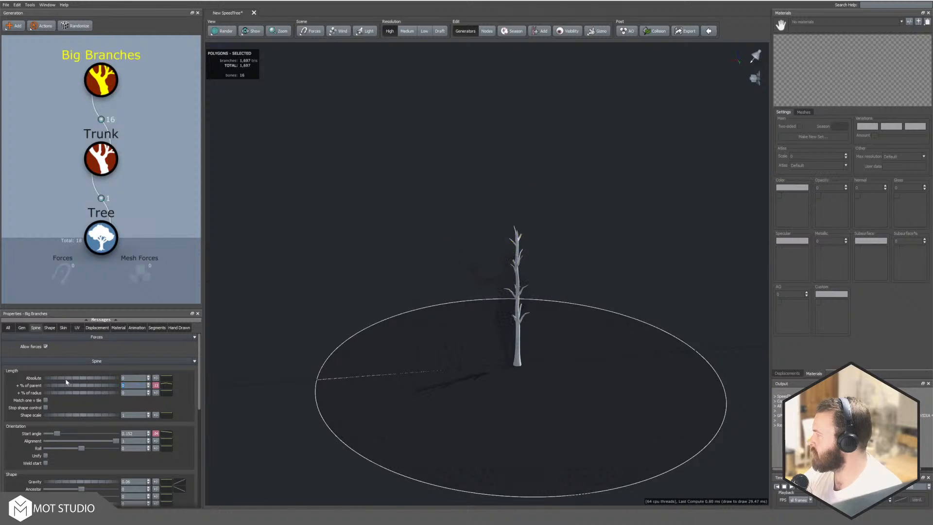
{"action": "left_click_drag", "start_coordinate": [67, 380], "coordinate": [229, 381]}
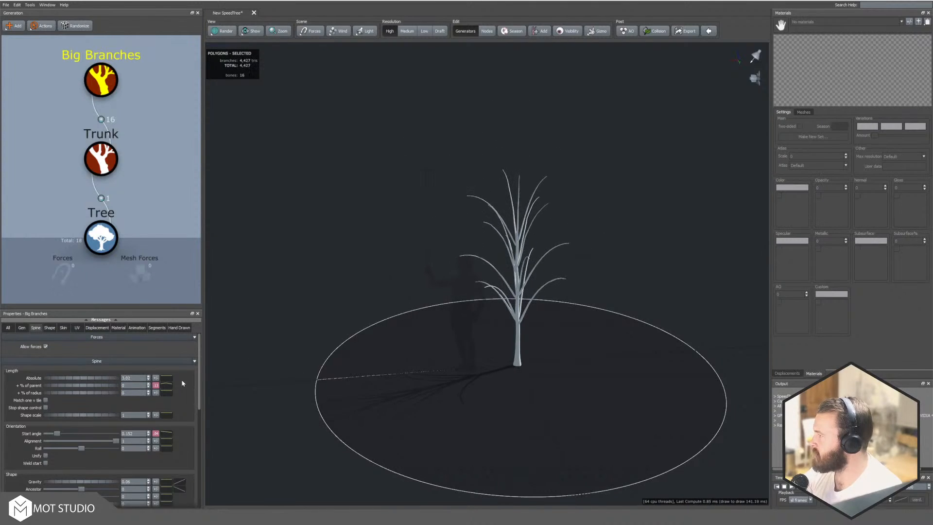
Step: Shorten the trunk slightly by reducing its absolute spine length, and reselect the Big Branches generator
{"action": "left_click", "coordinate": [103, 166]}
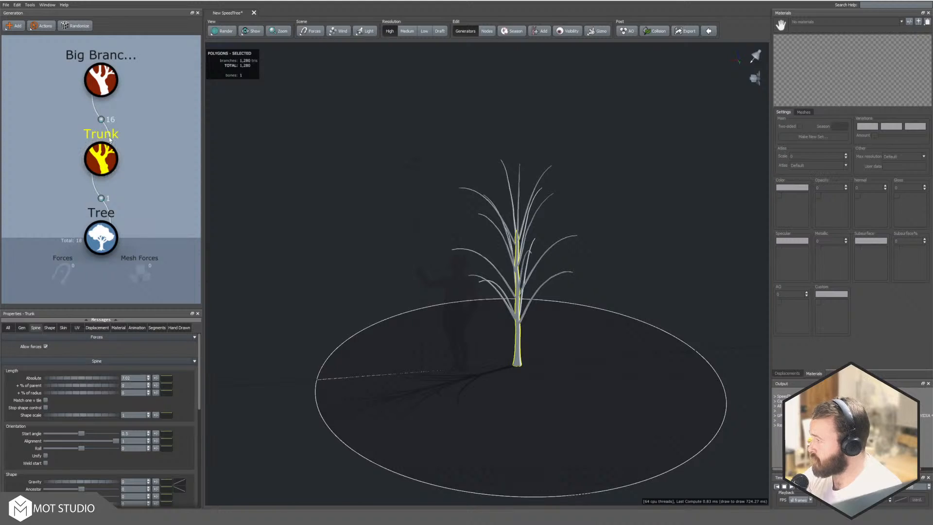
{"action": "left_click_drag", "start_coordinate": [88, 377], "coordinate": [89, 352]}
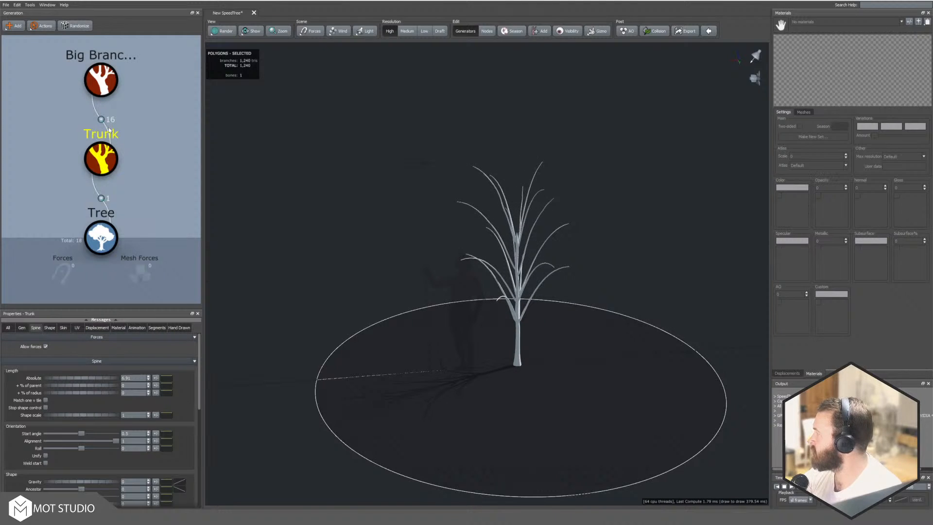
{"action": "left_click", "coordinate": [101, 80]}
{"action": "mouse_move", "coordinate": [414, 289]}
{"action": "left_mouse_down"}
{"action": "mouse_move", "coordinate": [407, 296]}
{"action": "mouse_move", "coordinate": [434, 271]}
{"action": "mouse_move", "coordinate": [408, 272]}
{"action": "left_mouse_up"}
{"action": "scroll", "coordinate": [360, 278], "scroll_direction": "down", "scroll_amount": 3}
{"action": "scroll", "coordinate": [360, 278], "scroll_direction": "up", "scroll_amount": 8}
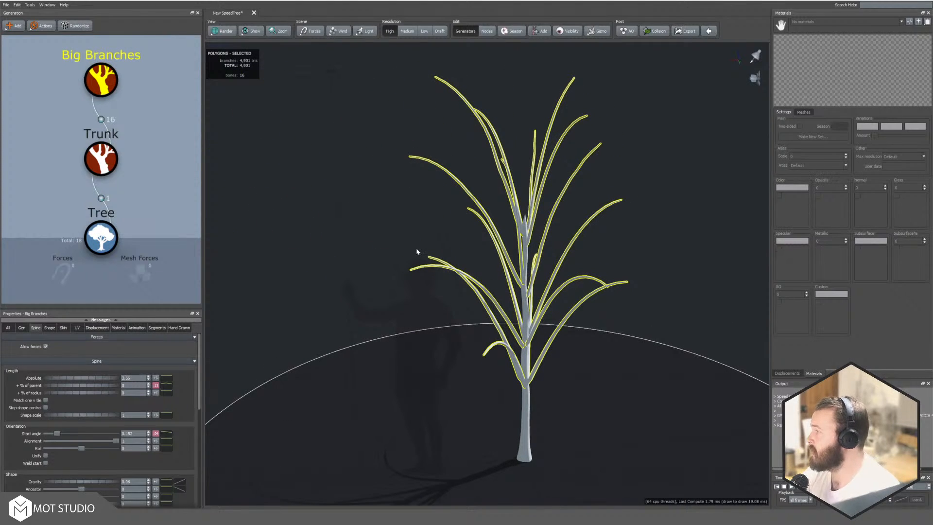
Step: Reshape the parent curve of the Big Branches' absolute spine length so lower branches grow longer and those near the trunk tip shorter
{"action": "left_click", "coordinate": [370, 173]}
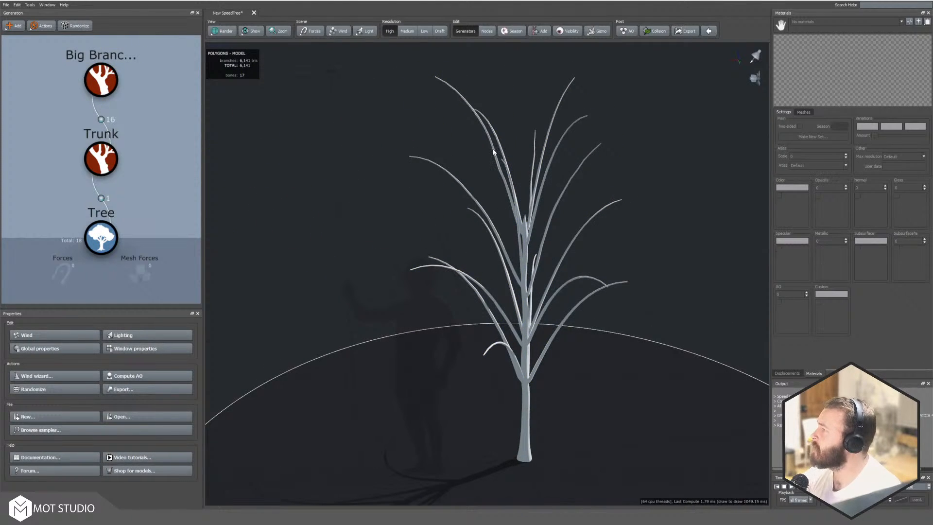
{"action": "left_click", "coordinate": [499, 204]}
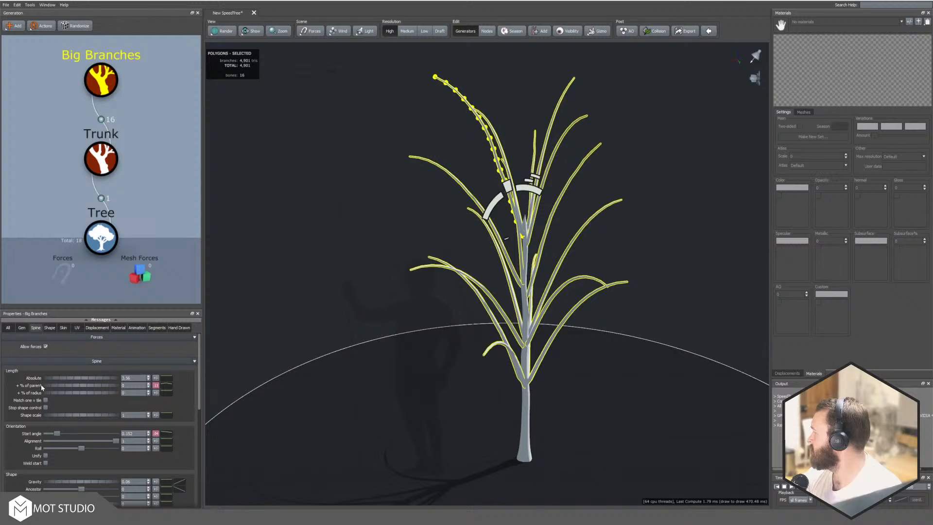
{"action": "left_click", "coordinate": [167, 378]}
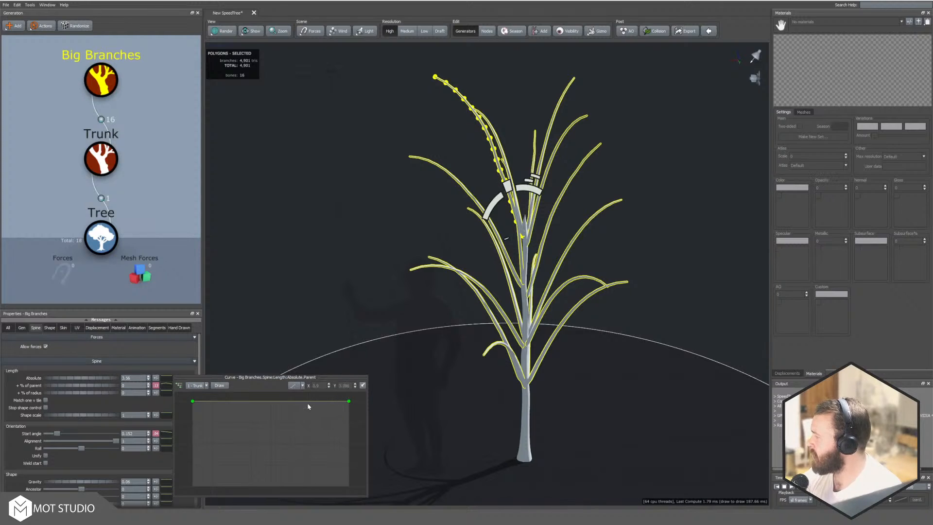
{"action": "left_click_drag", "start_coordinate": [351, 402], "coordinate": [357, 435]}
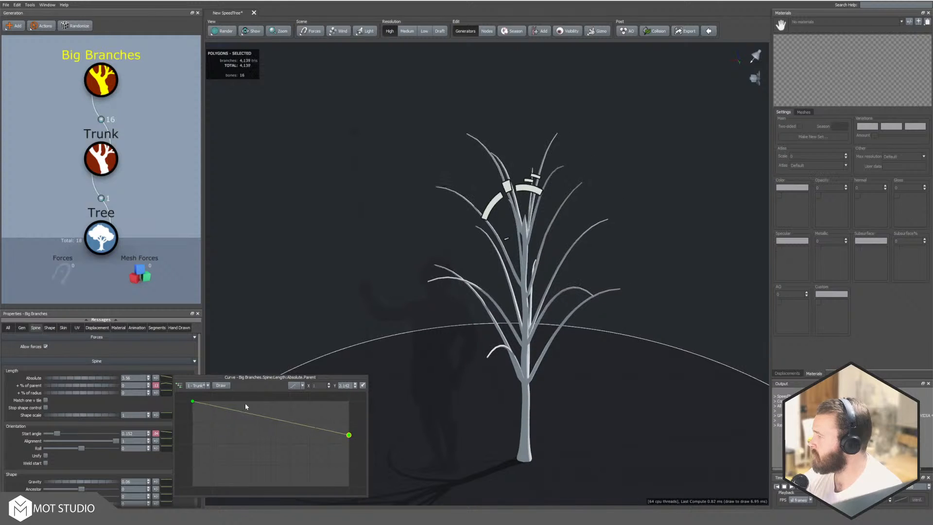
{"action": "left_click_drag", "start_coordinate": [193, 402], "coordinate": [197, 353]}
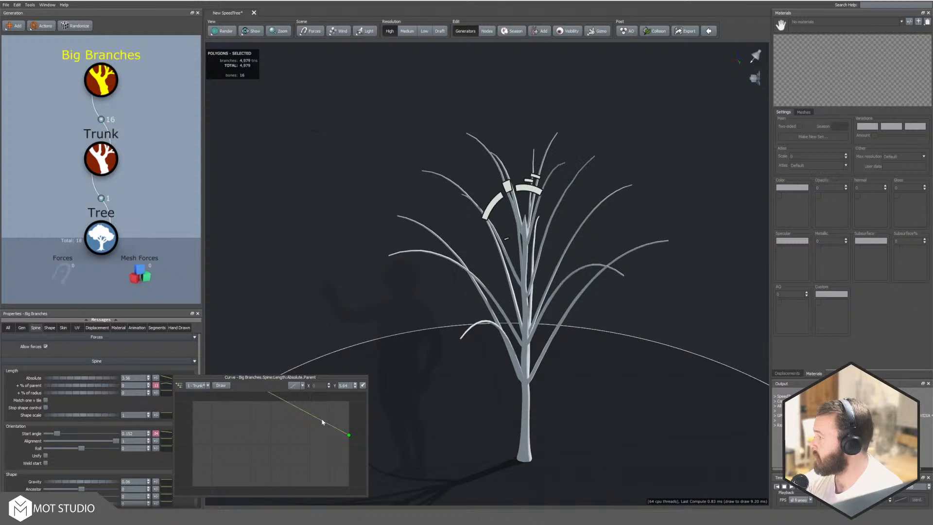
{"action": "scroll", "coordinate": [273, 440], "scroll_direction": "up", "scroll_amount": 3}
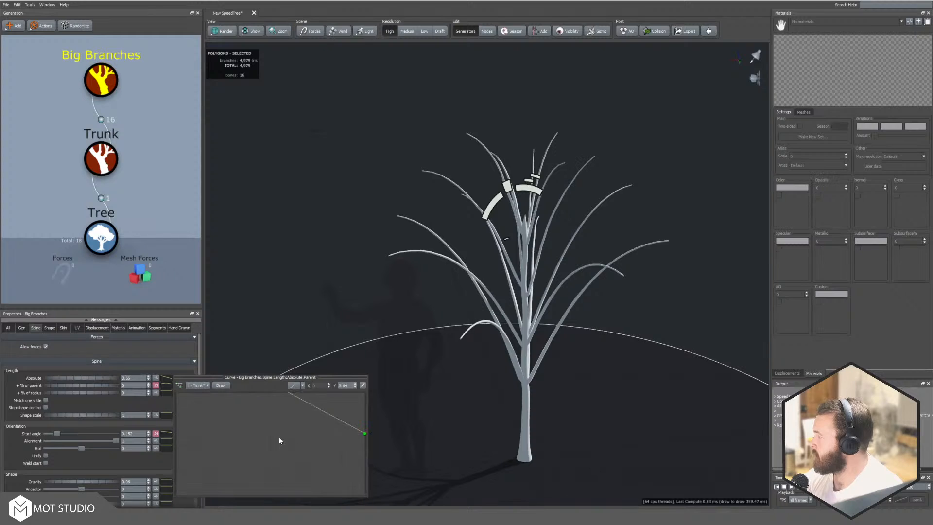
{"action": "scroll", "coordinate": [280, 441], "scroll_direction": "down", "scroll_amount": 5}
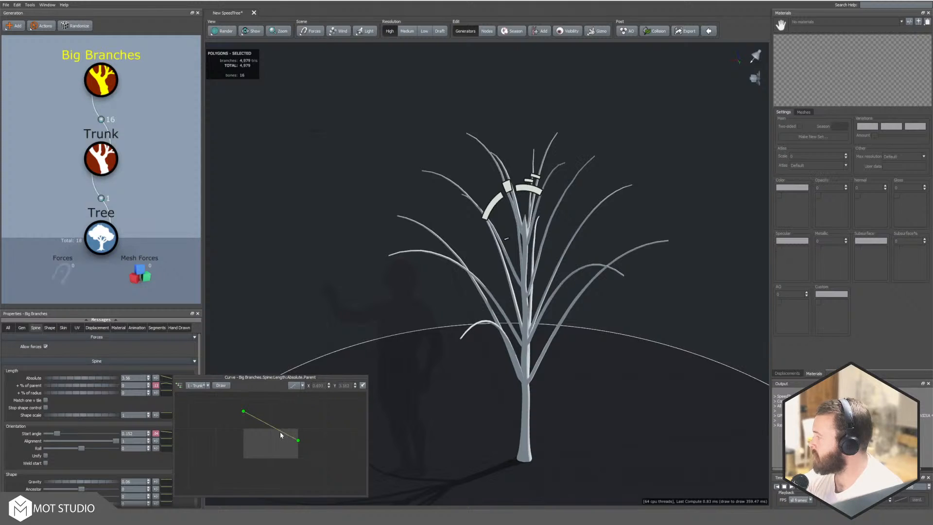
{"action": "left_click_drag", "start_coordinate": [280, 431], "coordinate": [306, 435]}
{"action": "mouse_move", "coordinate": [352, 183]}
{"action": "middle_mouse_down"}
{"action": "mouse_move", "coordinate": [376, 209]}
{"action": "mouse_move", "coordinate": [351, 194]}
{"action": "middle_mouse_up"}
{"action": "left_click_drag", "start_coordinate": [351, 195], "coordinate": [470, 252]}
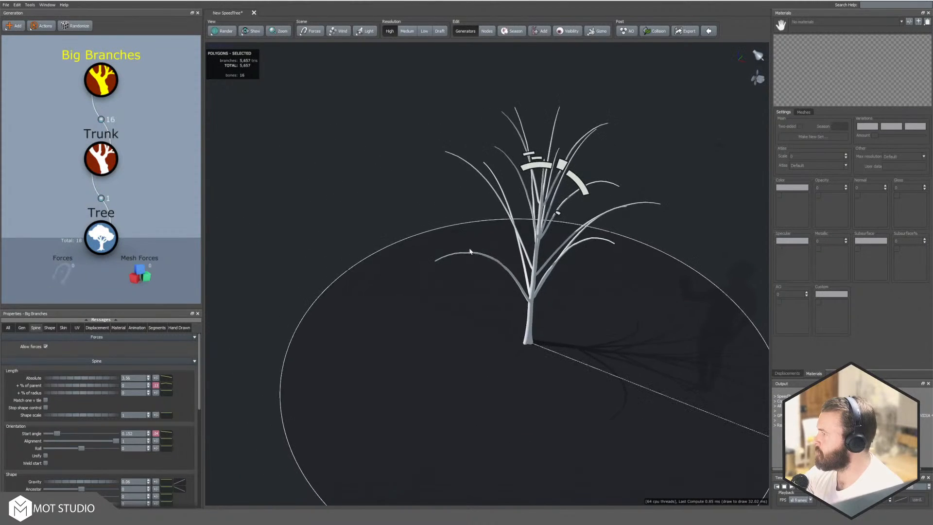
{"action": "middle_click_drag", "start_coordinate": [511, 223], "coordinate": [469, 245]}
{"action": "left_click_drag", "start_coordinate": [469, 245], "coordinate": [398, 266]}
{"action": "scroll", "coordinate": [453, 255], "scroll_direction": "up", "scroll_amount": 5}
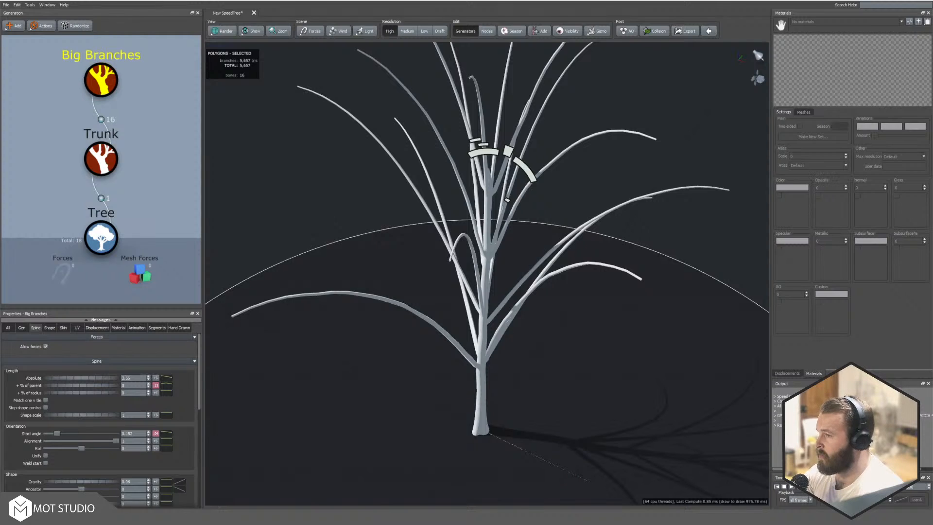
{"action": "left_click_drag", "start_coordinate": [383, 400], "coordinate": [407, 415]}
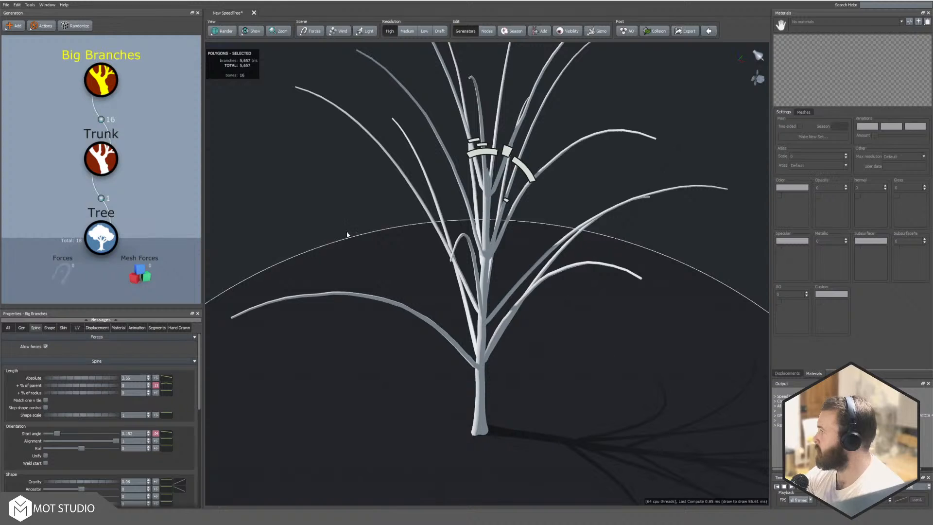
Step: Select the Big Branches generator, examine the tropical rainforest reference photo, and move the photo window clear of the workspace
{"action": "left_click", "coordinate": [107, 83]}
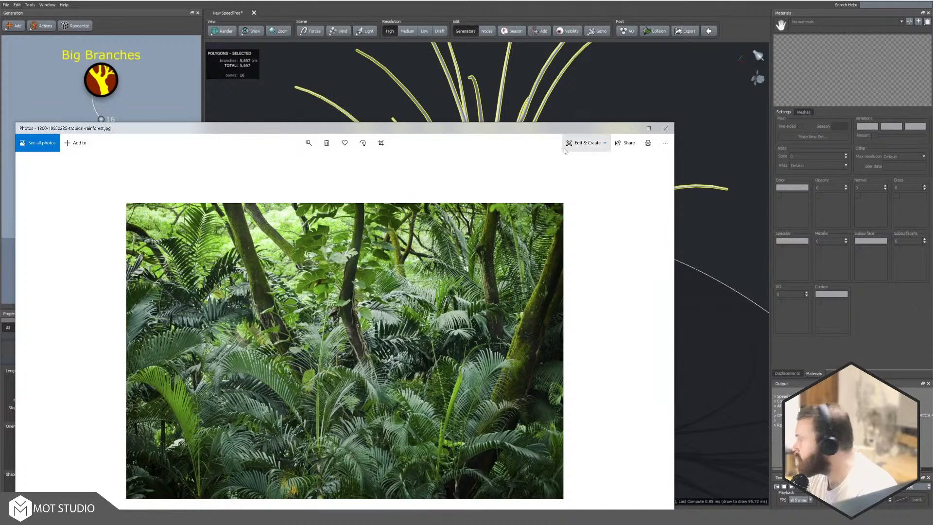
{"action": "left_click", "coordinate": [632, 127]}
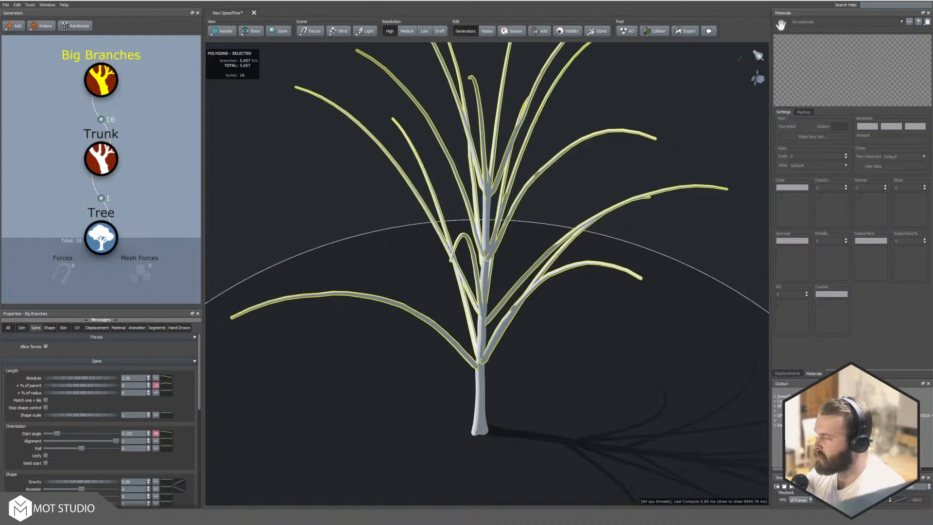
{"action": "mouse_move", "coordinate": [588, 516]}
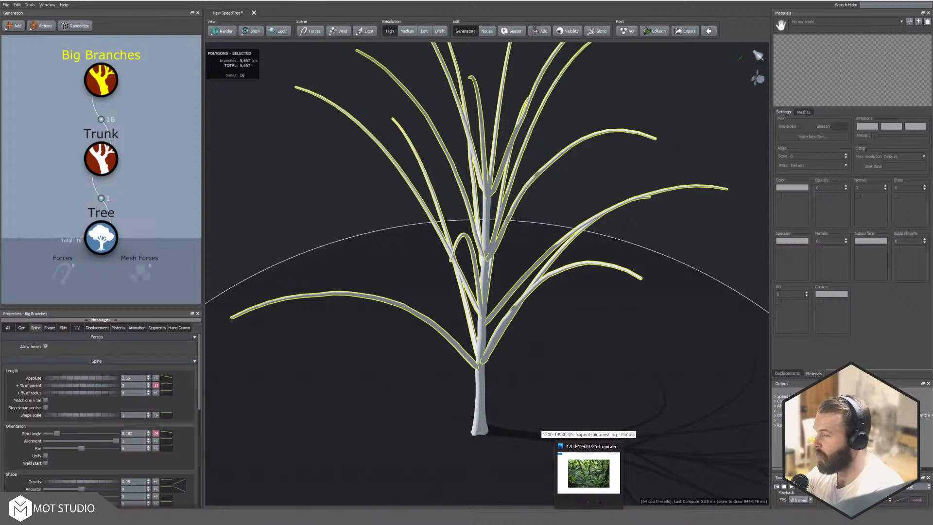
{"action": "left_click", "coordinate": [589, 472]}
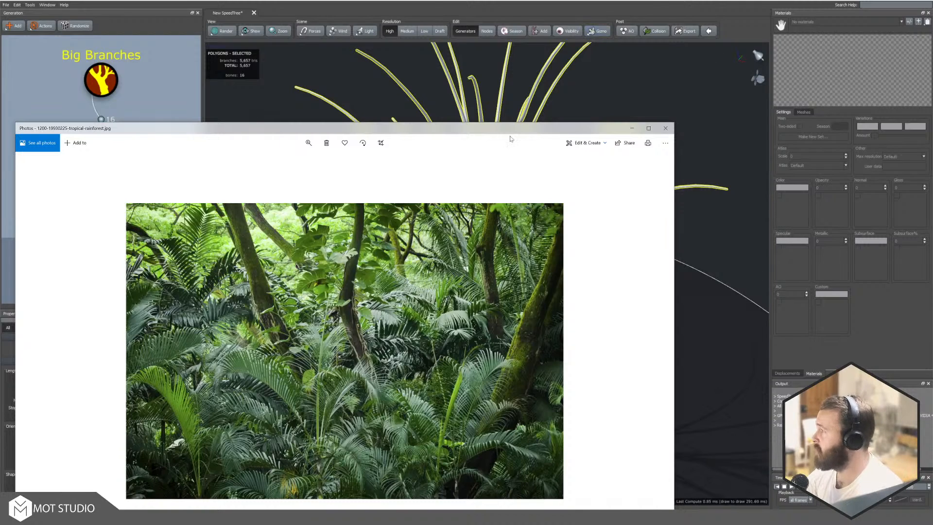
{"action": "left_click_drag", "start_coordinate": [512, 136], "coordinate": [553, 76]}
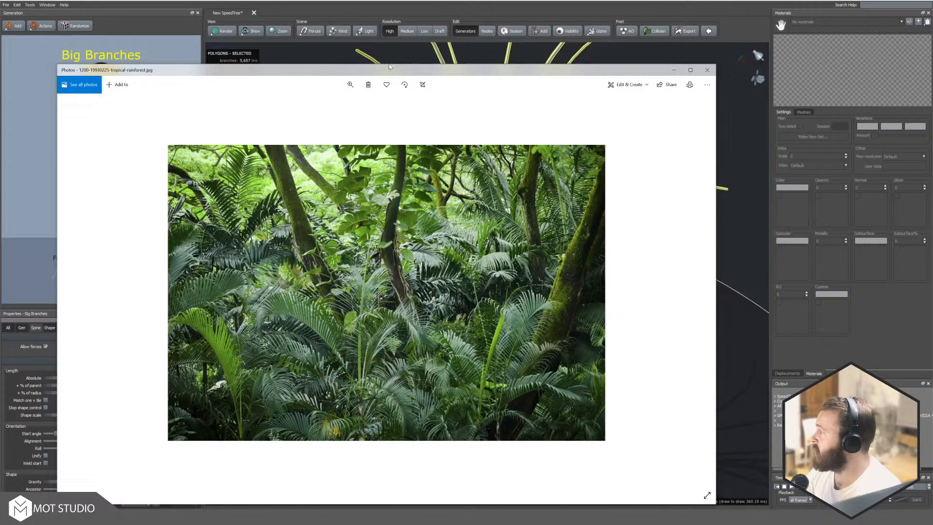
{"action": "left_click_drag", "start_coordinate": [390, 72], "coordinate": [932, 61]}
Step: Add a second Big Branches generator as a child of the existing Big Branches
{"action": "right_click", "coordinate": [279, 193]}
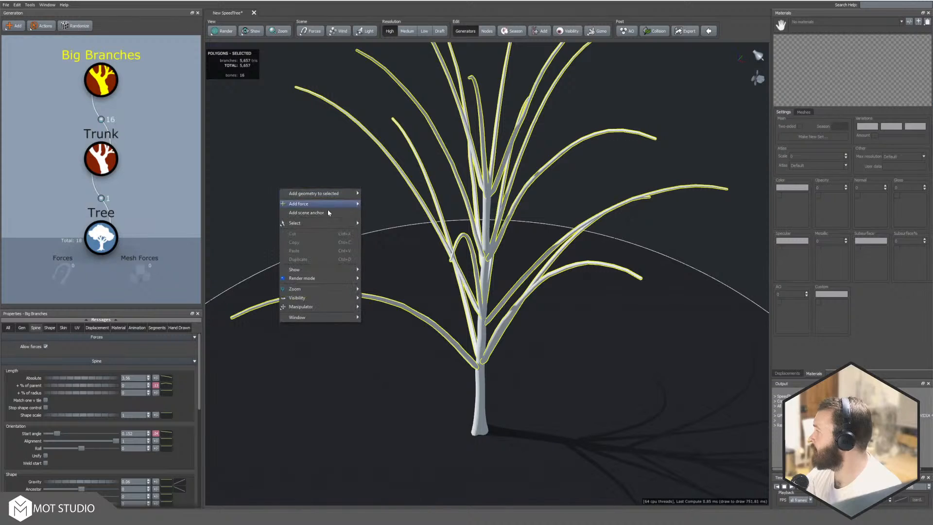
{"action": "mouse_move", "coordinate": [327, 195]}
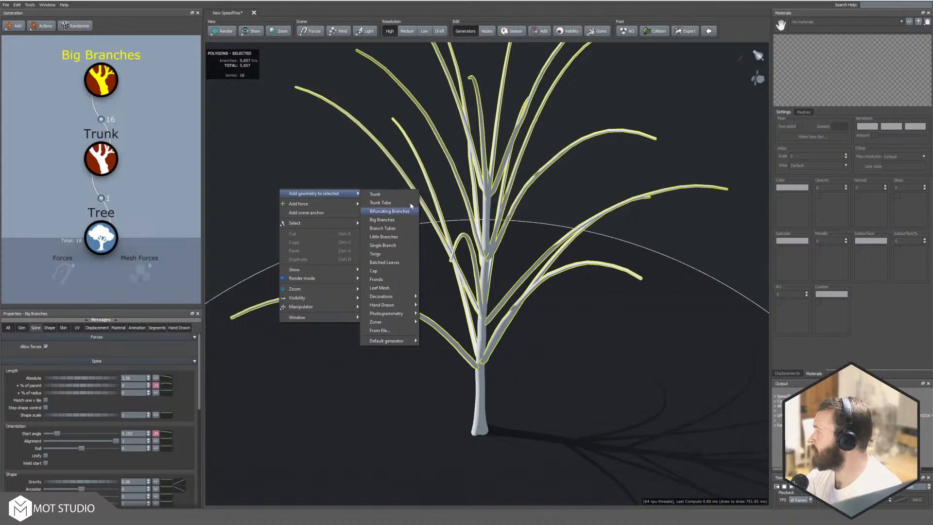
{"action": "left_click", "coordinate": [397, 221]}
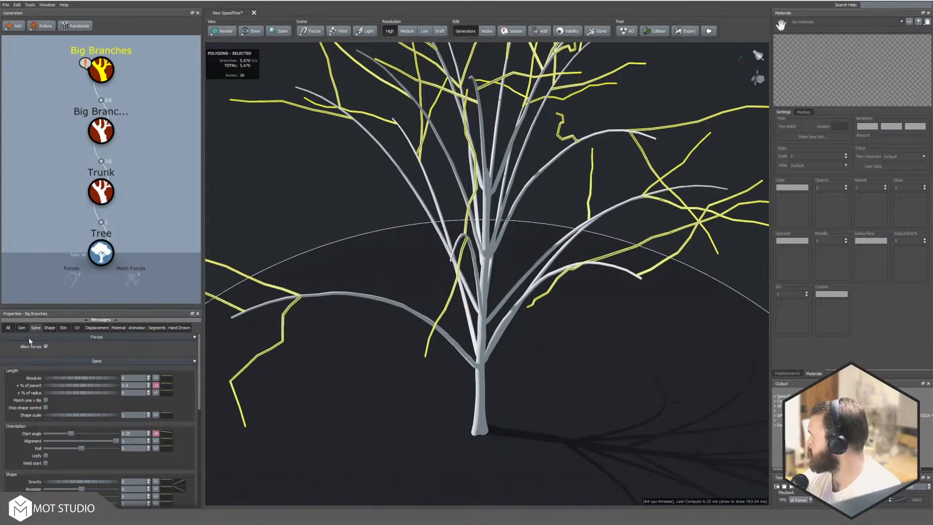
Step: Set the new Big Branches generator's Extend parent option to Any
{"action": "left_click", "coordinate": [22, 328]}
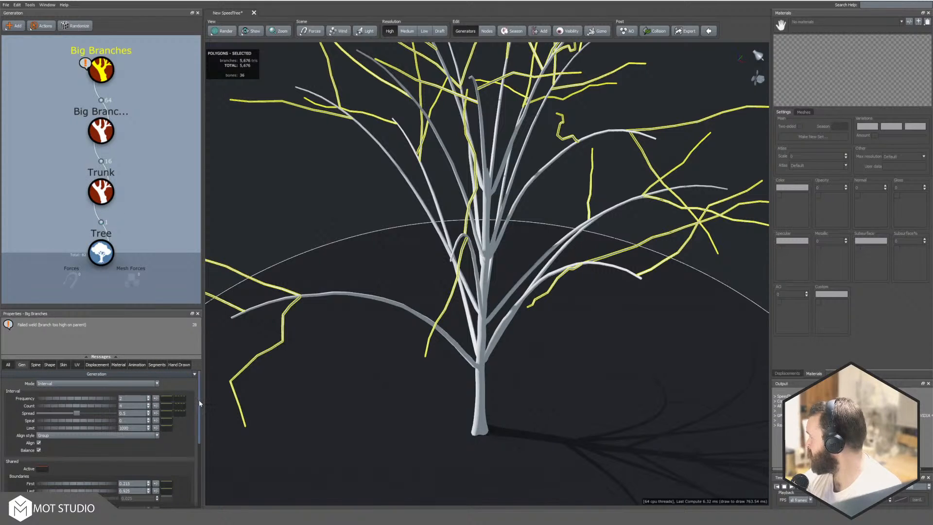
{"action": "left_click_drag", "start_coordinate": [199, 401], "coordinate": [192, 479]}
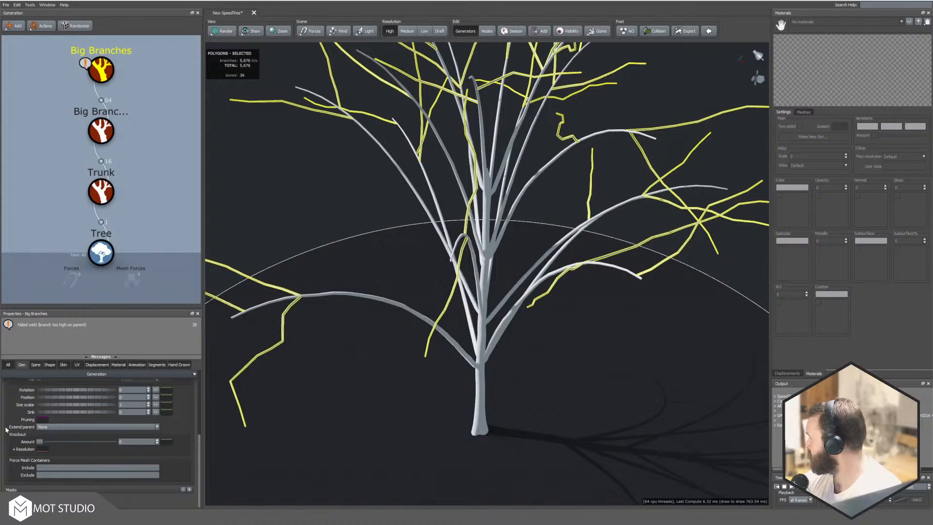
{"action": "left_click", "coordinate": [97, 427]}
{"action": "left_click", "coordinate": [54, 435]}
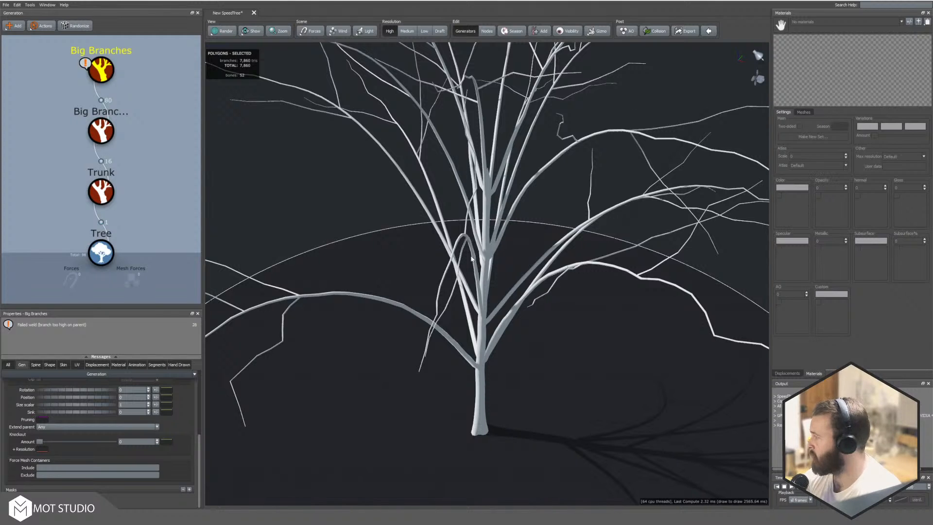
{"action": "mouse_move", "coordinate": [373, 346]}
{"action": "left_mouse_down"}
{"action": "mouse_move", "coordinate": [391, 346]}
{"action": "mouse_move", "coordinate": [381, 386]}
{"action": "mouse_move", "coordinate": [374, 351]}
{"action": "left_mouse_up"}
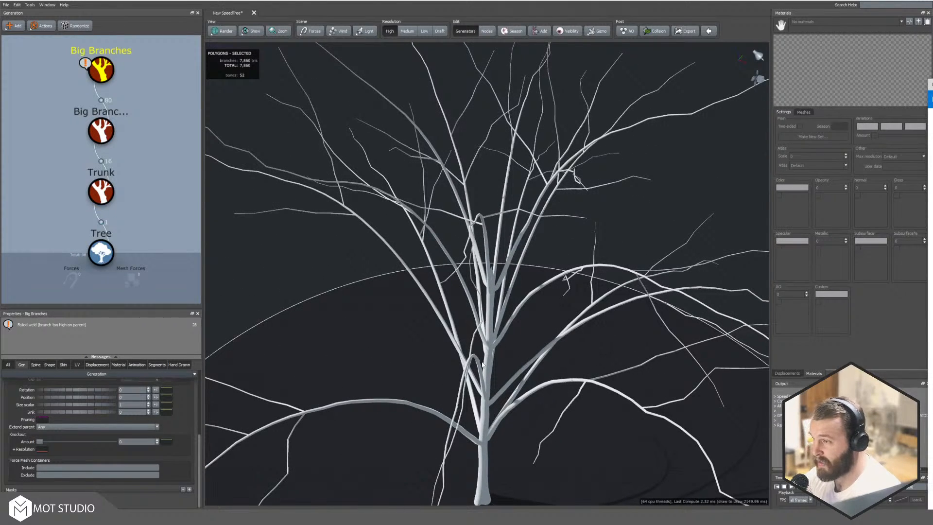
Step: Switch the viewport to Scribed render mode and inspect the mesh edges where the lower branches meet the trunk
{"action": "left_click", "coordinate": [224, 31]}
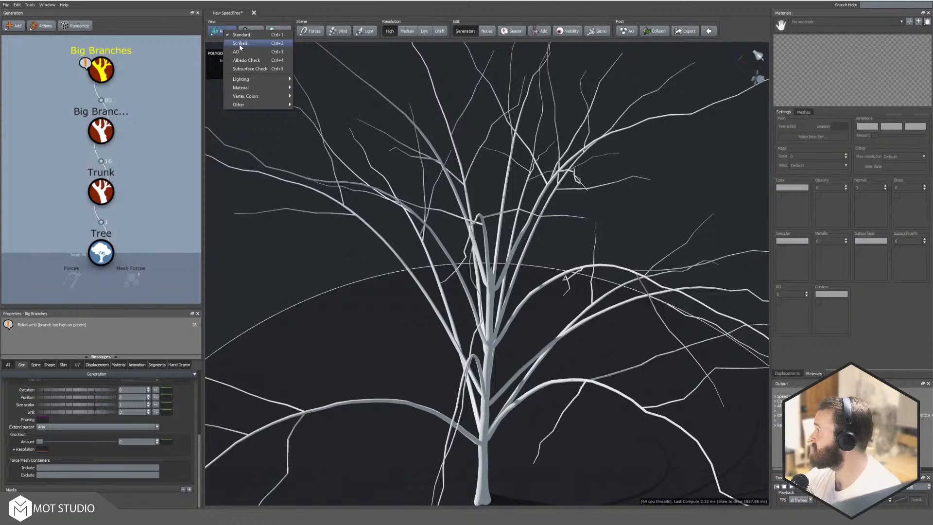
{"action": "left_click", "coordinate": [241, 46]}
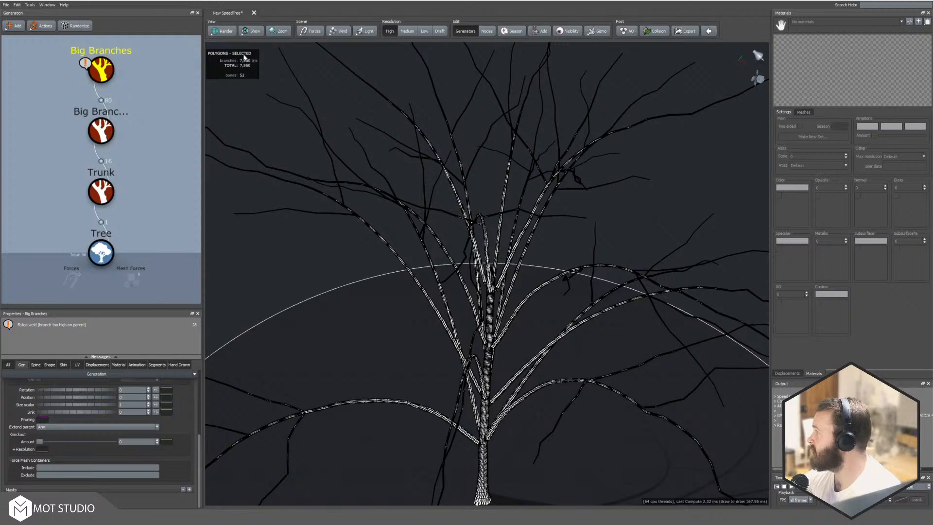
{"action": "left_click", "coordinate": [226, 32]}
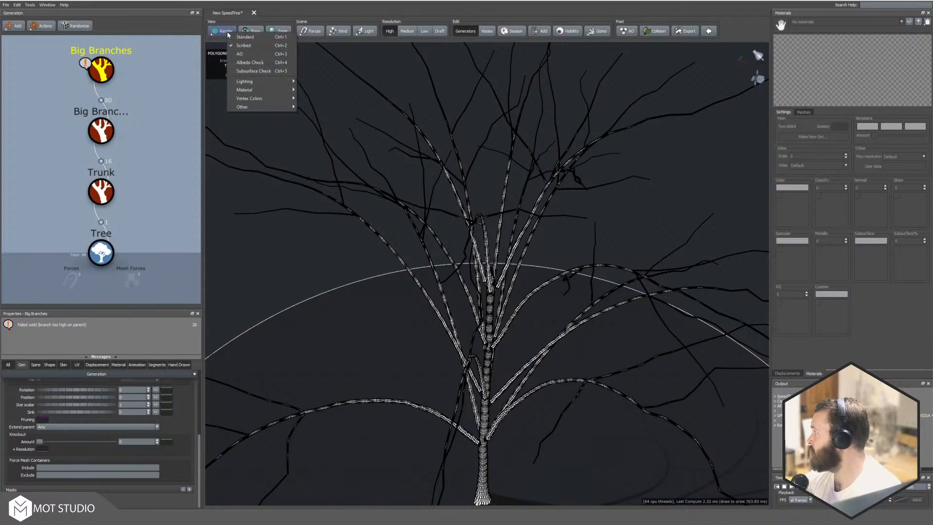
{"action": "left_click", "coordinate": [249, 46]}
{"action": "middle_click_drag", "start_coordinate": [469, 312], "coordinate": [463, 290]}
{"action": "right_click_drag", "start_coordinate": [462, 322], "coordinate": [485, 321]}
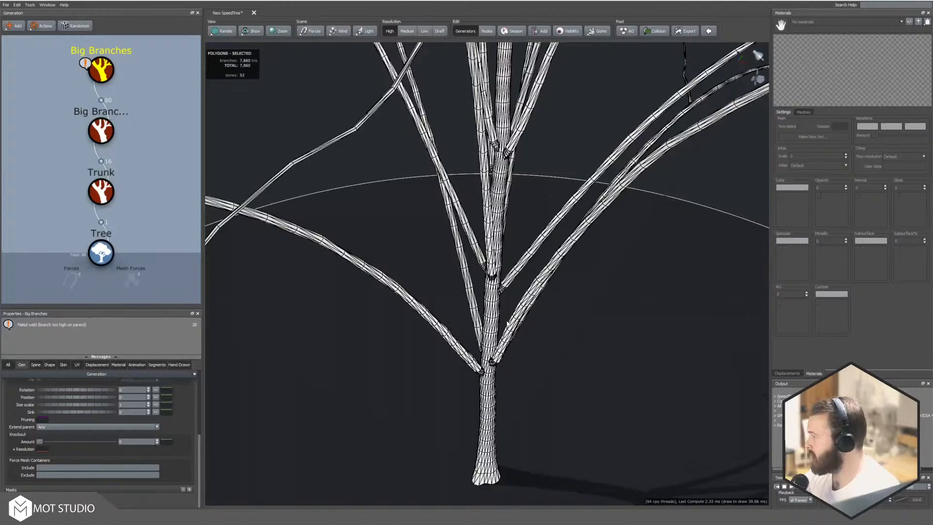
Step: Set the Tree generator's Branches/Caps geometry type to Quads
{"action": "left_click", "coordinate": [95, 262]}
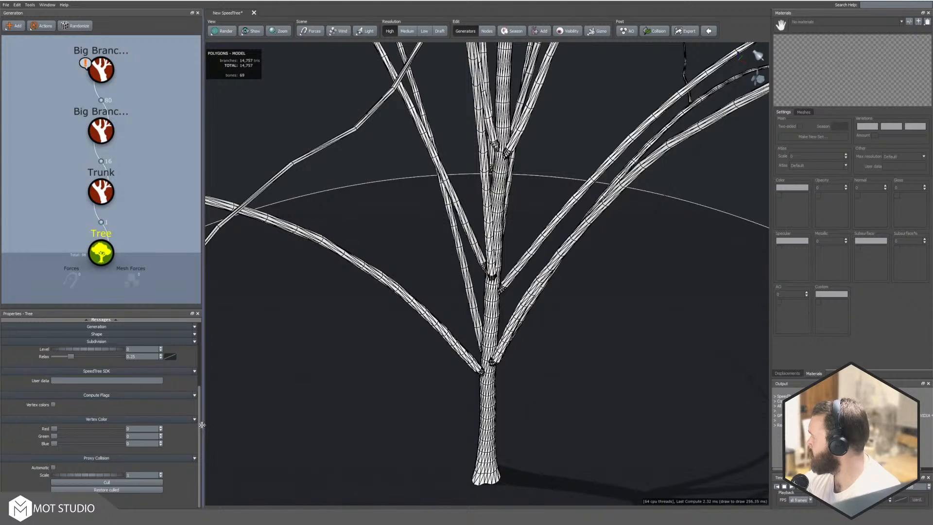
{"action": "left_click_drag", "start_coordinate": [200, 429], "coordinate": [200, 361]}
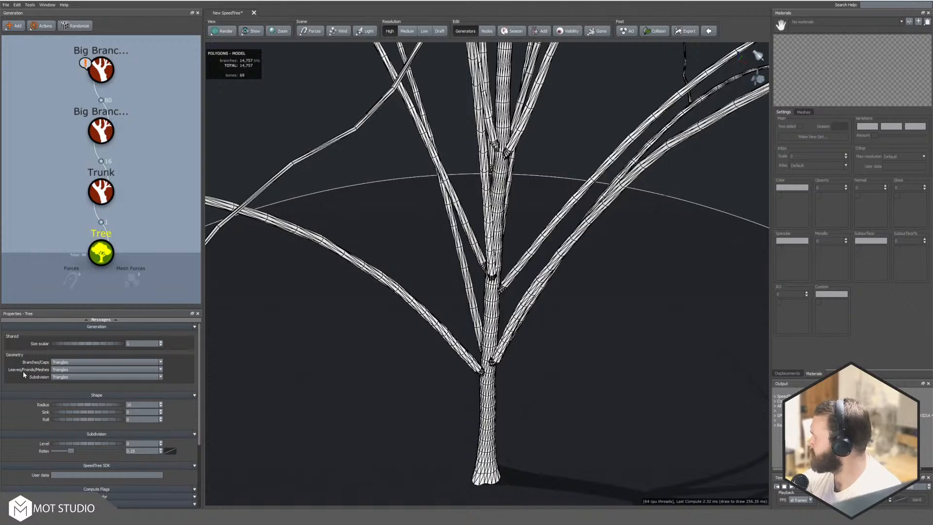
{"action": "left_click", "coordinate": [77, 364]}
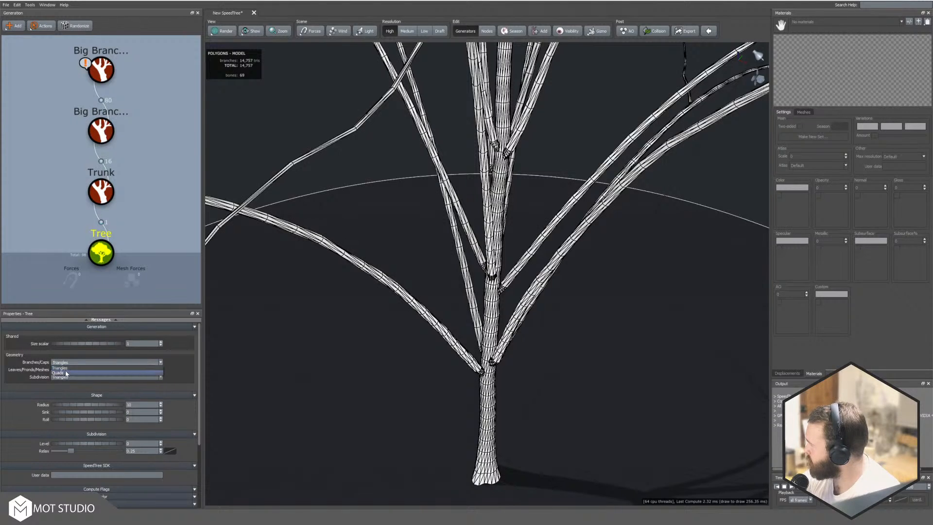
{"action": "left_click", "coordinate": [66, 372]}
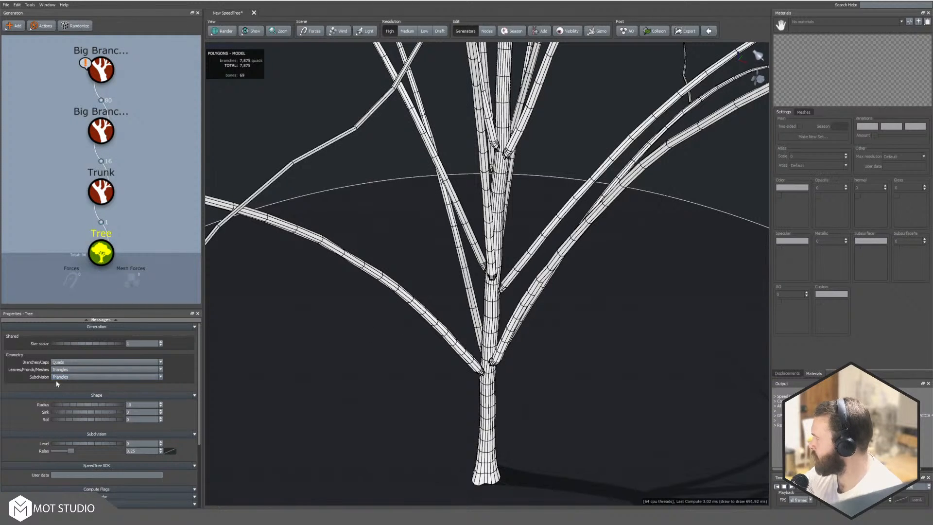
{"action": "right_click", "coordinate": [396, 409]}
{"action": "mouse_move", "coordinate": [403, 400]}
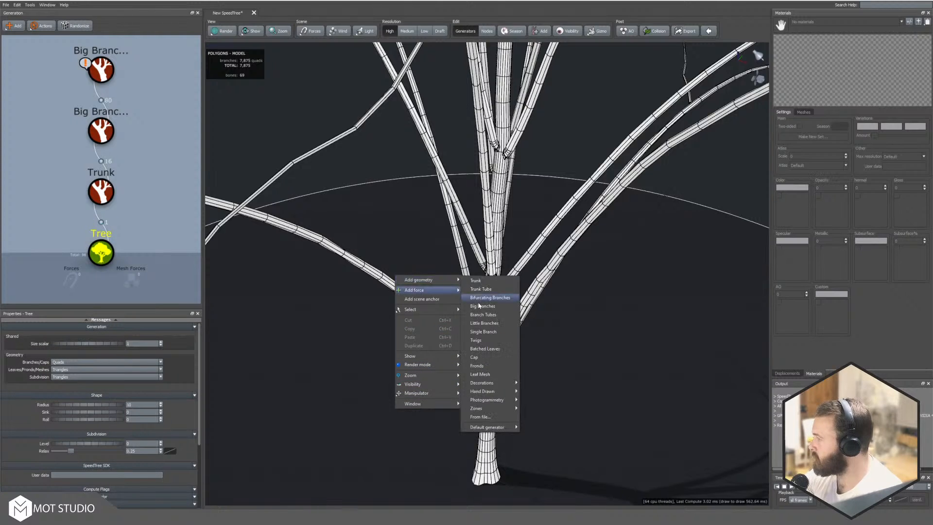
{"action": "mouse_move", "coordinate": [455, 287]}
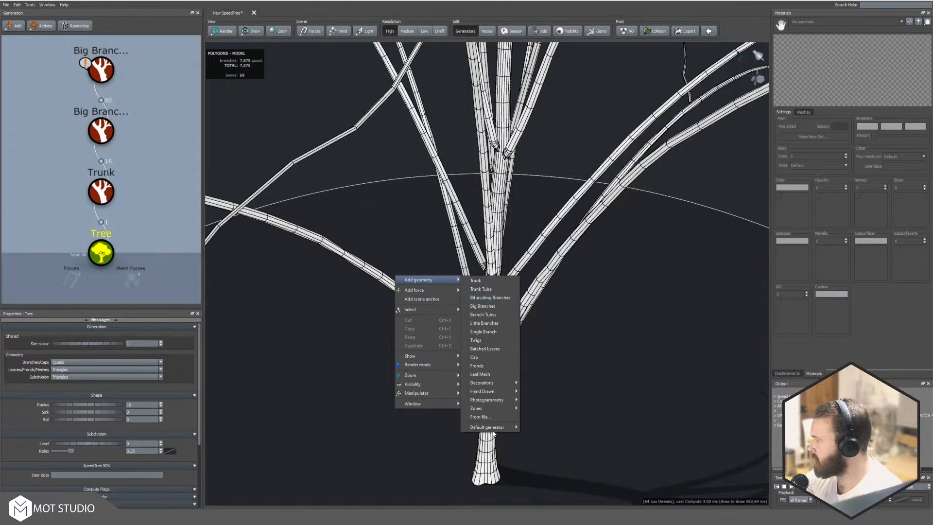
{"action": "mouse_move", "coordinate": [503, 414]}
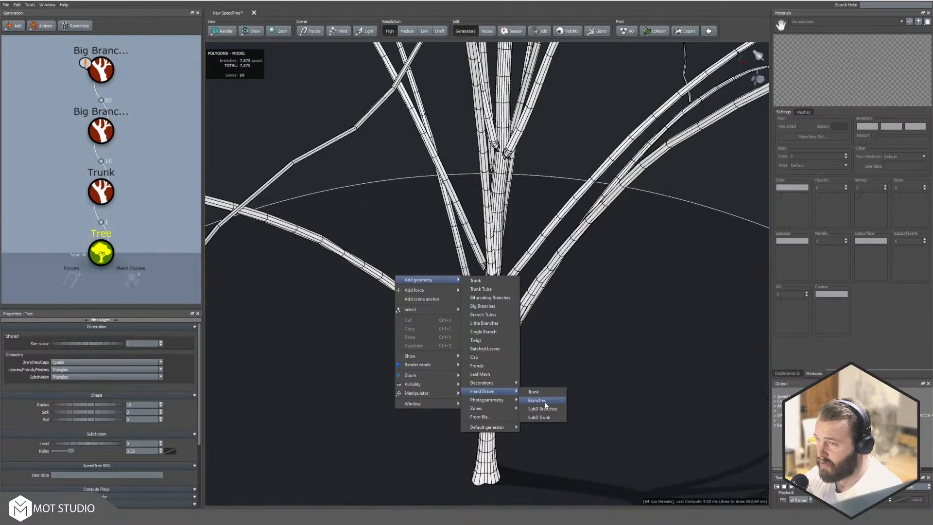
{"action": "left_click", "coordinate": [546, 405]}
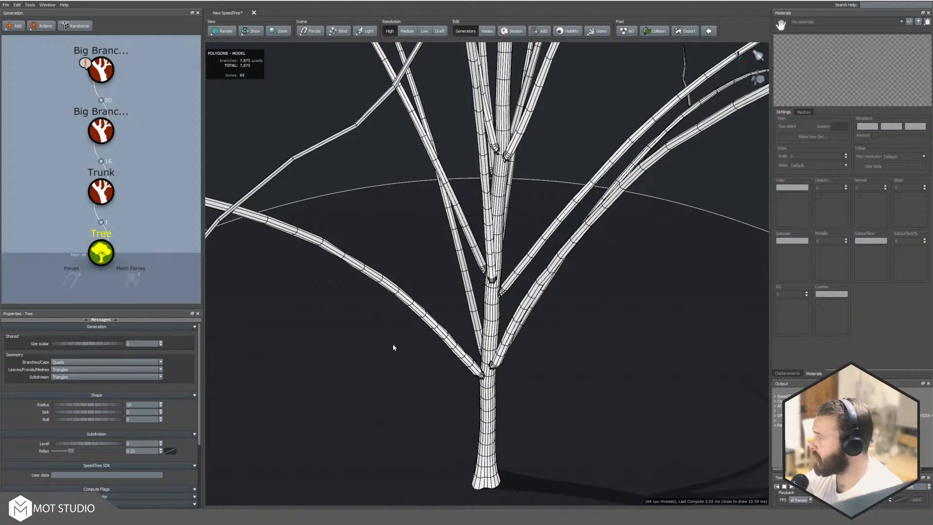
{"action": "left_click_drag", "start_coordinate": [391, 448], "coordinate": [388, 443]}
{"action": "scroll", "coordinate": [397, 379], "scroll_direction": "up", "scroll_amount": 2}
{"action": "scroll", "coordinate": [406, 349], "scroll_direction": "down", "scroll_amount": 7}
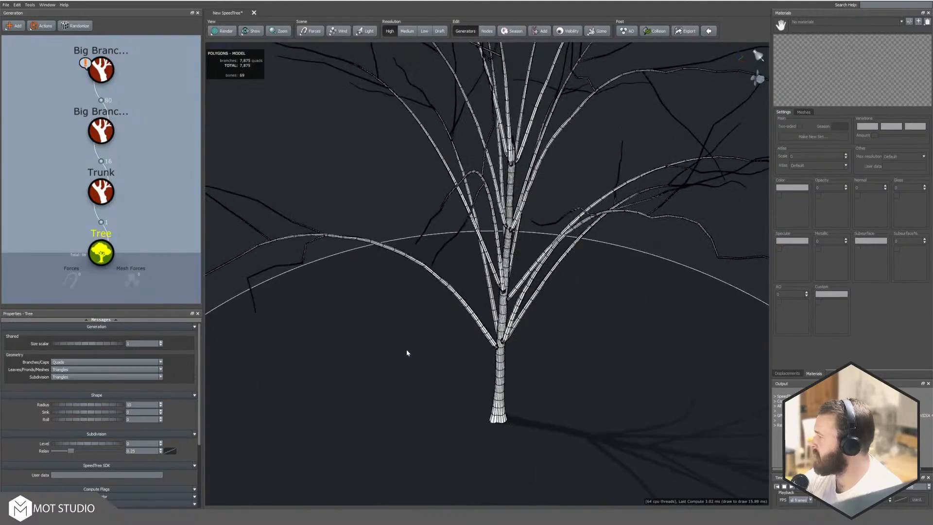
Step: Set the generation mode of the second-level Big Branches generator, the child of the frond stems, to Phyllotaxy
{"action": "left_click_drag", "start_coordinate": [407, 349], "coordinate": [509, 362]}
{"action": "scroll", "coordinate": [473, 363], "scroll_direction": "up", "scroll_amount": 5}
{"action": "middle_click_drag", "start_coordinate": [508, 362], "coordinate": [499, 349]}
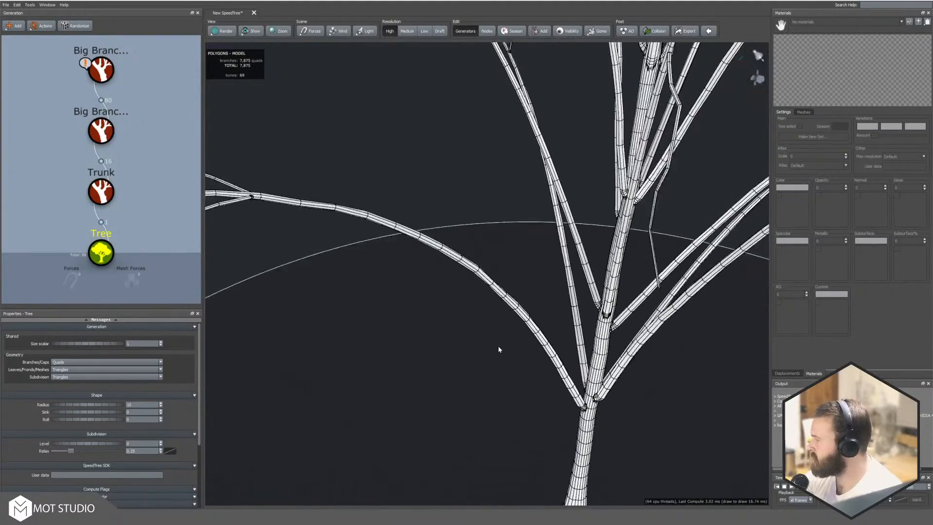
{"action": "left_click_drag", "start_coordinate": [499, 349], "coordinate": [432, 334]}
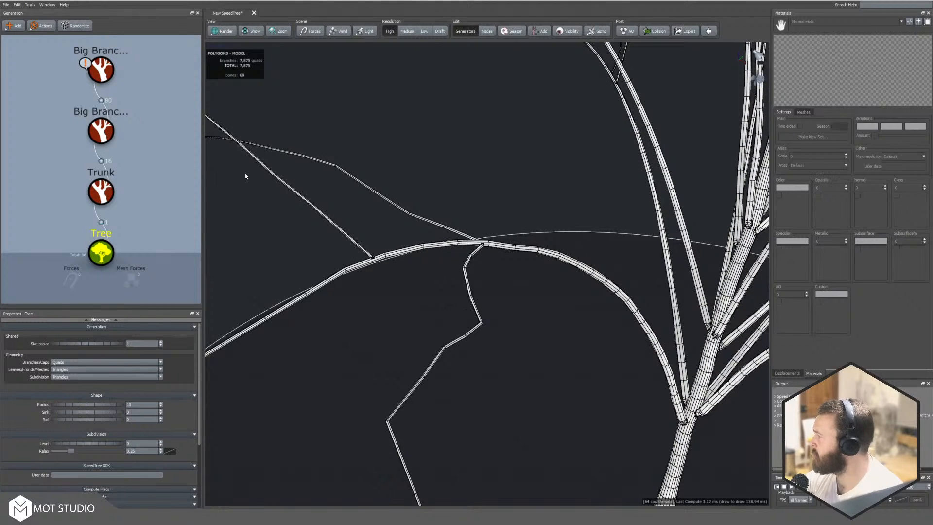
{"action": "left_click", "coordinate": [101, 69]}
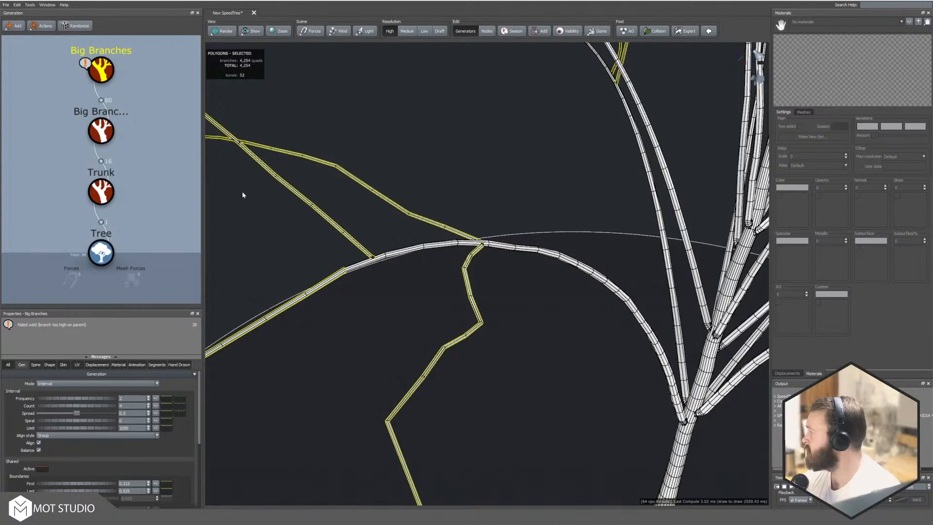
{"action": "middle_click_drag", "start_coordinate": [370, 308], "coordinate": [272, 204]}
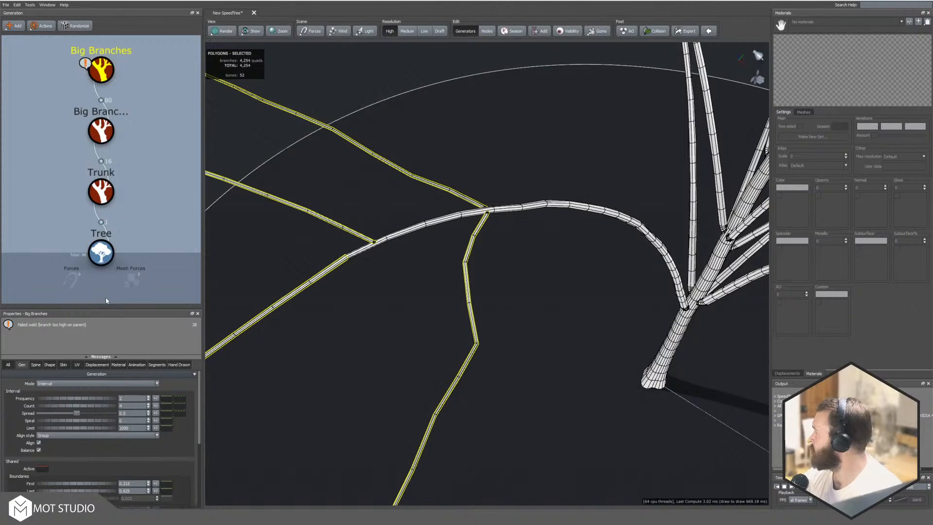
{"action": "left_click", "coordinate": [47, 384]}
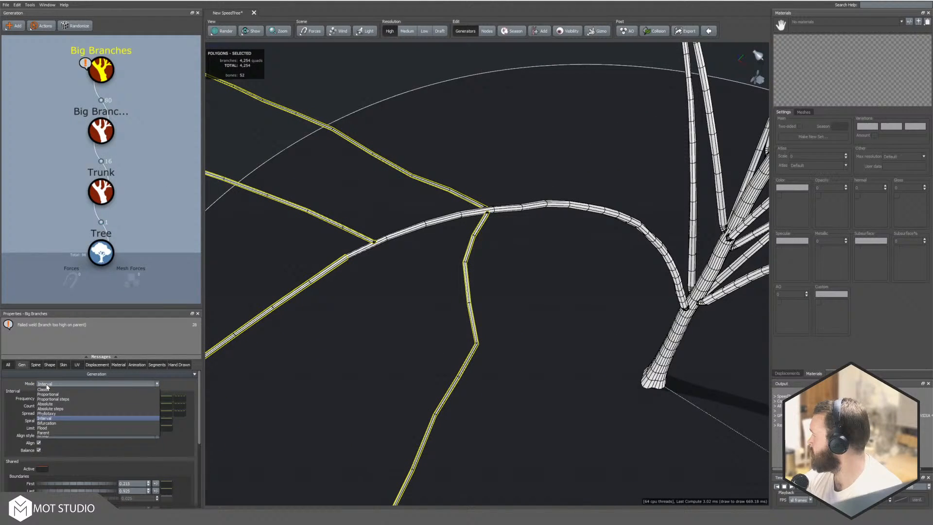
{"action": "left_click", "coordinate": [59, 413]}
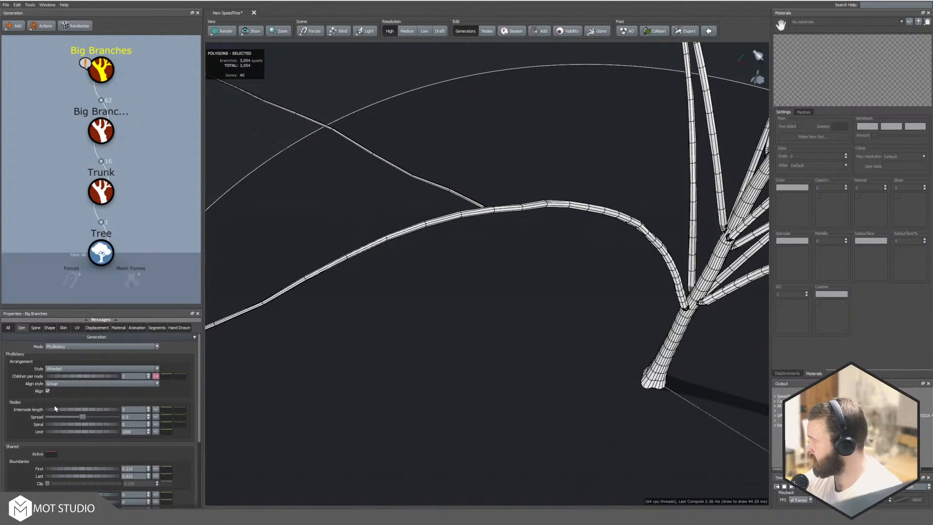
Step: Try the Opposite (decussate) arrangement style on the side branches
{"action": "left_click", "coordinate": [71, 369]}
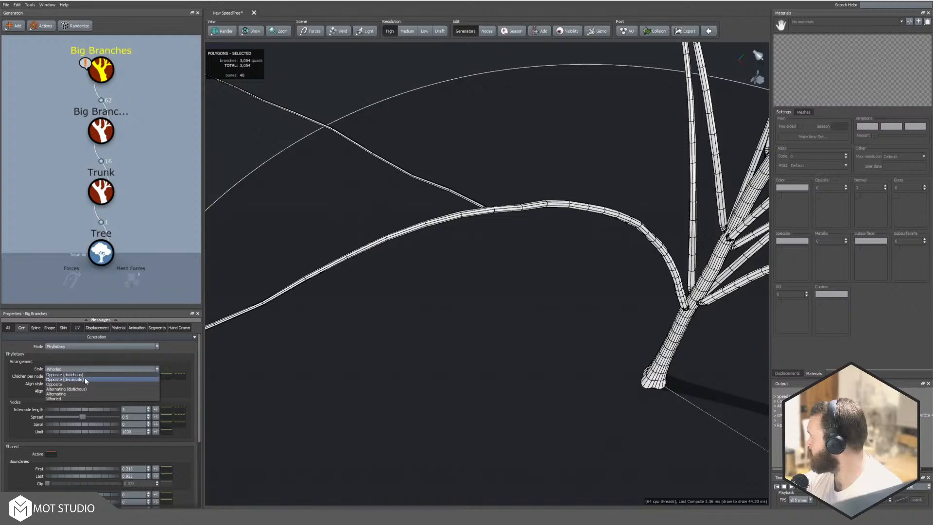
{"action": "left_click", "coordinate": [83, 379]}
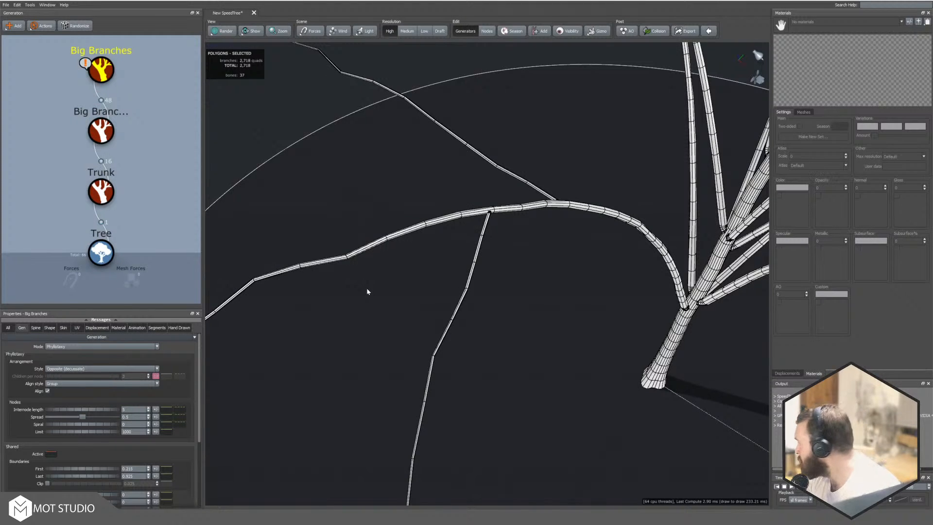
{"action": "scroll", "coordinate": [369, 283], "scroll_direction": "up", "scroll_amount": 3}
{"action": "scroll", "coordinate": [372, 282], "scroll_direction": "down", "scroll_amount": 6}
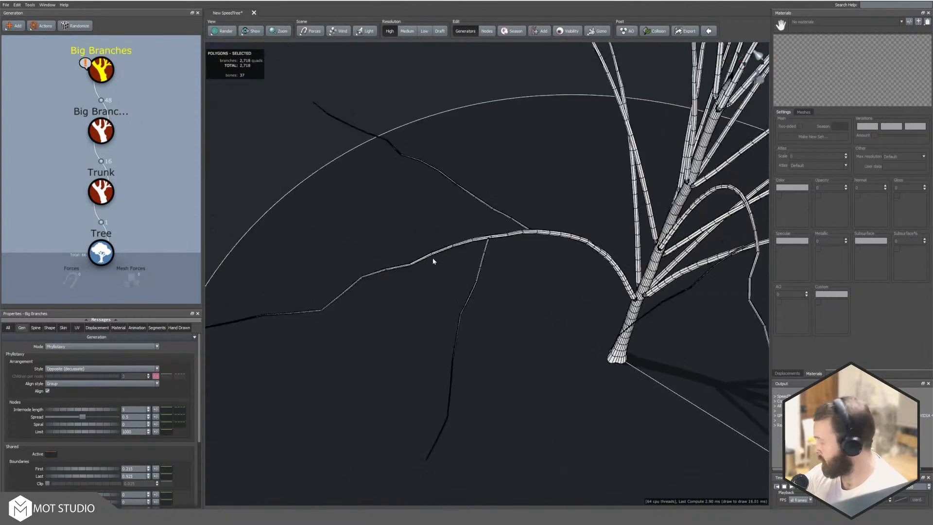
{"action": "left_click_drag", "start_coordinate": [433, 259], "coordinate": [369, 295]}
Step: Set the Spread of the side branches' nodes to about 0.04 so that opposite branches start nearly level on the stem
{"action": "left_click", "coordinate": [107, 70]}
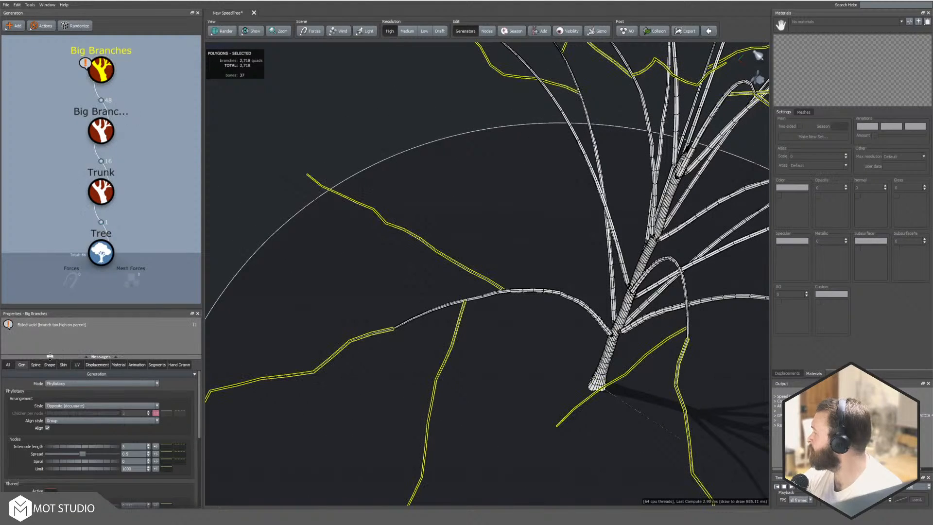
{"action": "left_click", "coordinate": [35, 365]}
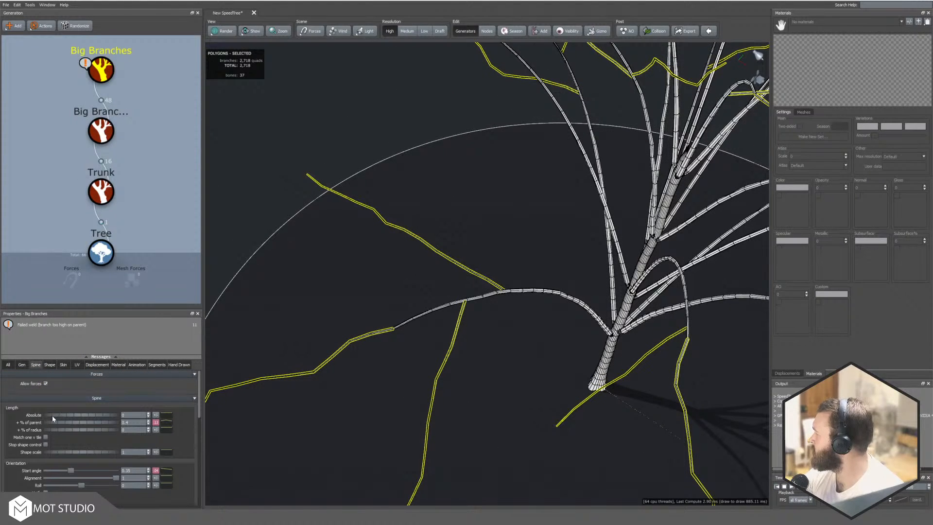
{"action": "left_click", "coordinate": [21, 365]}
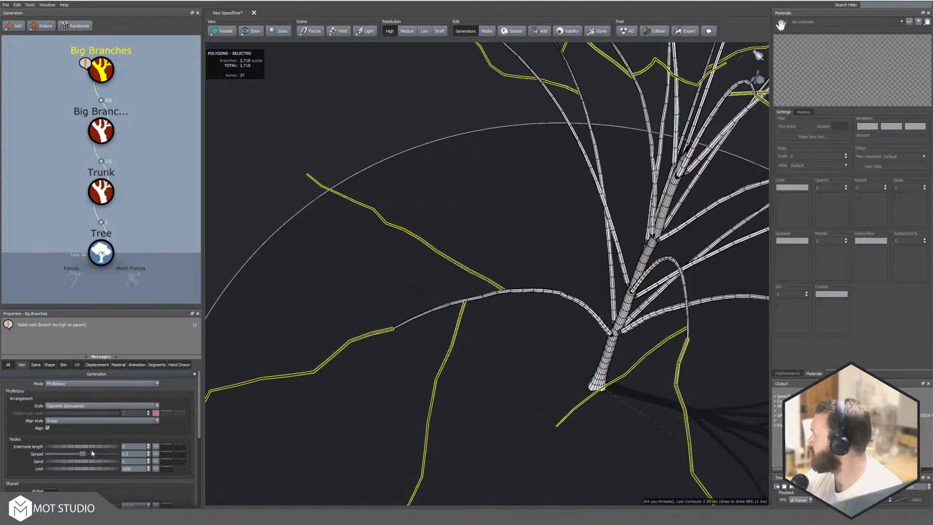
{"action": "left_click_drag", "start_coordinate": [82, 454], "coordinate": [52, 459]}
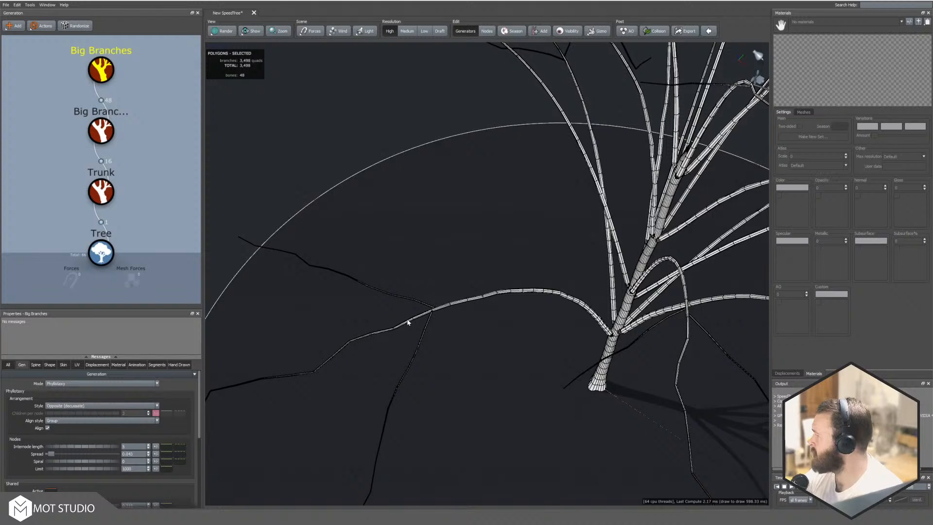
{"action": "scroll", "coordinate": [430, 309], "scroll_direction": "down", "scroll_amount": 2}
{"action": "scroll", "coordinate": [425, 312], "scroll_direction": "up", "scroll_amount": 6}
{"action": "scroll", "coordinate": [527, 249], "scroll_direction": "up", "scroll_amount": 3}
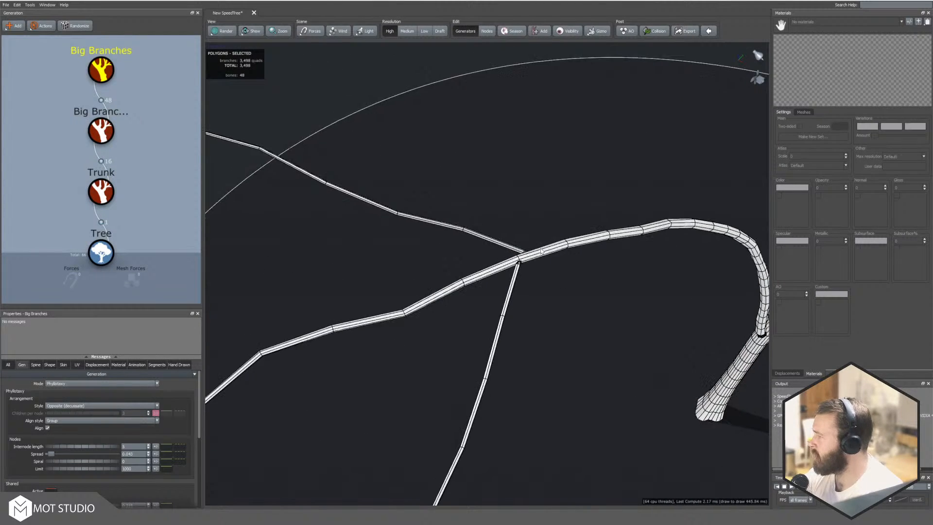
Step: Reduce the side branches' Internode length so they sit densely along each frond stem
{"action": "middle_click_drag", "start_coordinate": [532, 245], "coordinate": [475, 312]}
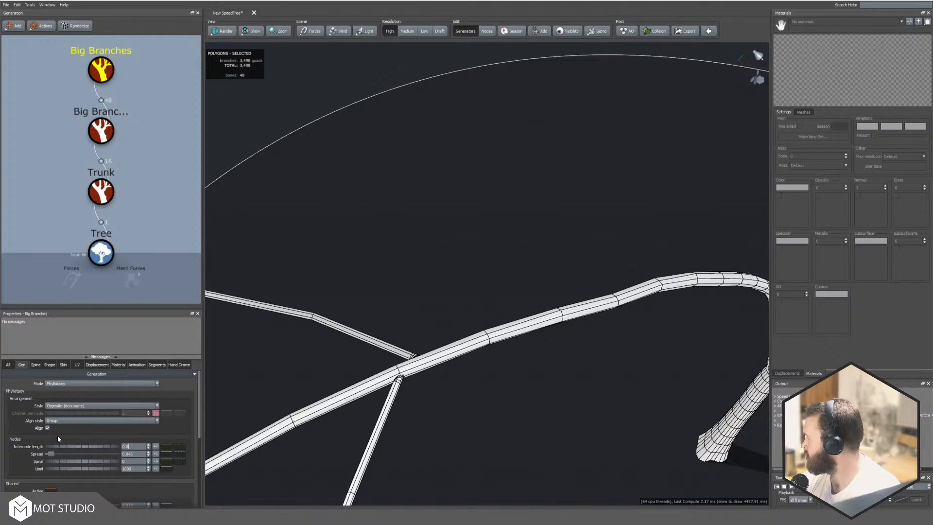
{"action": "scroll", "coordinate": [474, 325], "scroll_direction": "up", "scroll_amount": 3}
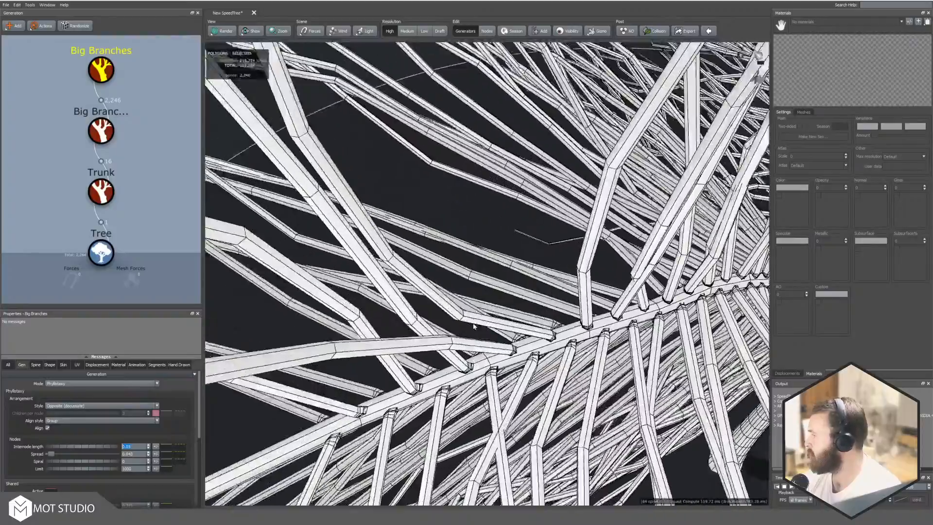
{"action": "scroll", "coordinate": [477, 309], "scroll_direction": "down", "scroll_amount": 4}
{"action": "scroll", "coordinate": [477, 308], "scroll_direction": "down", "scroll_amount": 3}
{"action": "mouse_move", "coordinate": [478, 308]}
{"action": "left_mouse_down"}
{"action": "mouse_move", "coordinate": [593, 311]}
{"action": "mouse_move", "coordinate": [491, 311]}
{"action": "left_mouse_up"}
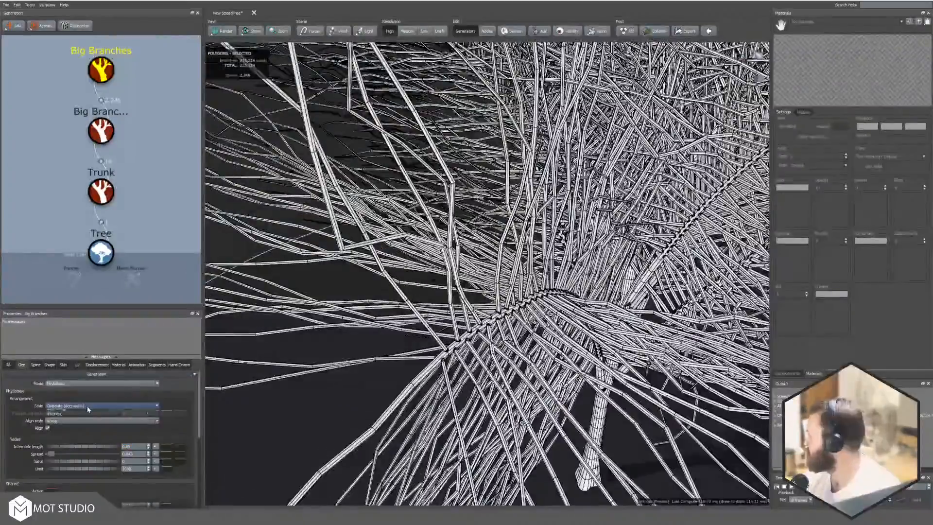
Step: Change the side branches' arrangement style to Alternating (distichous)
{"action": "left_click", "coordinate": [88, 406]}
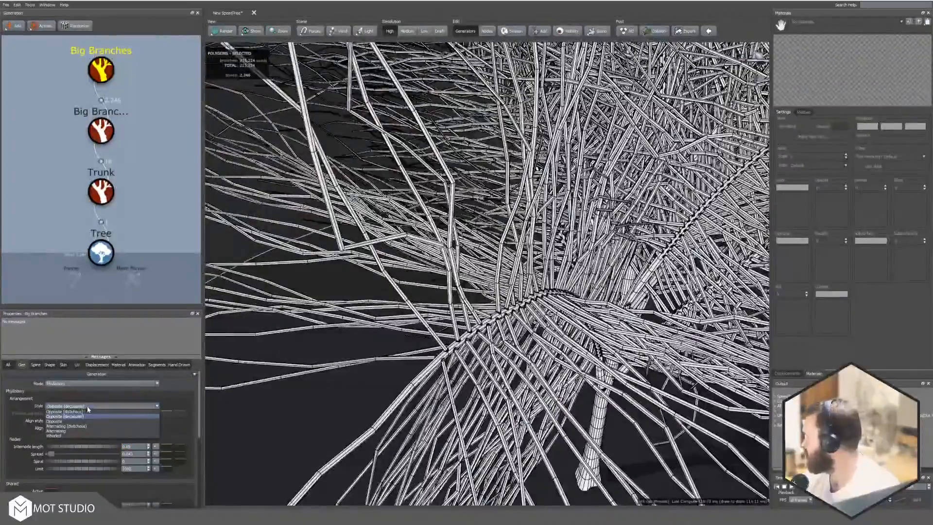
{"action": "left_click", "coordinate": [72, 426]}
{"action": "left_click_drag", "start_coordinate": [510, 329], "coordinate": [475, 297]}
{"action": "scroll", "coordinate": [506, 336], "scroll_direction": "up", "scroll_amount": 5}
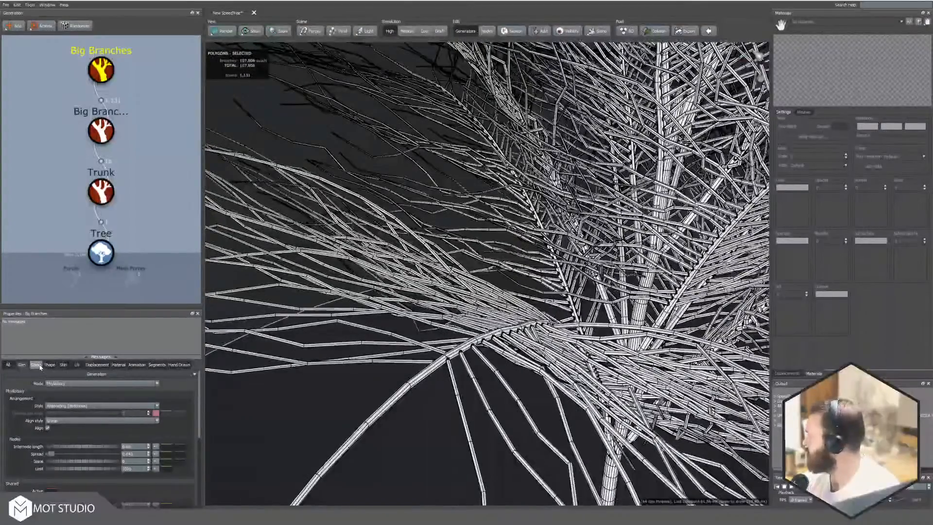
Step: Set the Late noise Amount in the side branches' spine settings to 0.01 to straighten them
{"action": "left_click", "coordinate": [35, 364]}
{"action": "scroll", "coordinate": [200, 383], "scroll_direction": "down", "scroll_amount": 10}
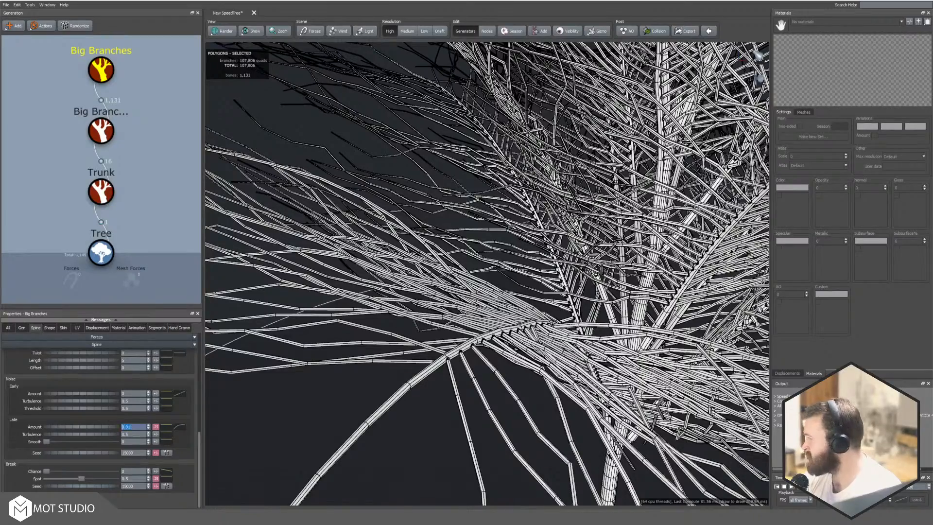
{"action": "scroll", "coordinate": [381, 323], "scroll_direction": "up", "scroll_amount": 2}
{"action": "scroll", "coordinate": [381, 324], "scroll_direction": "down", "scroll_amount": 6}
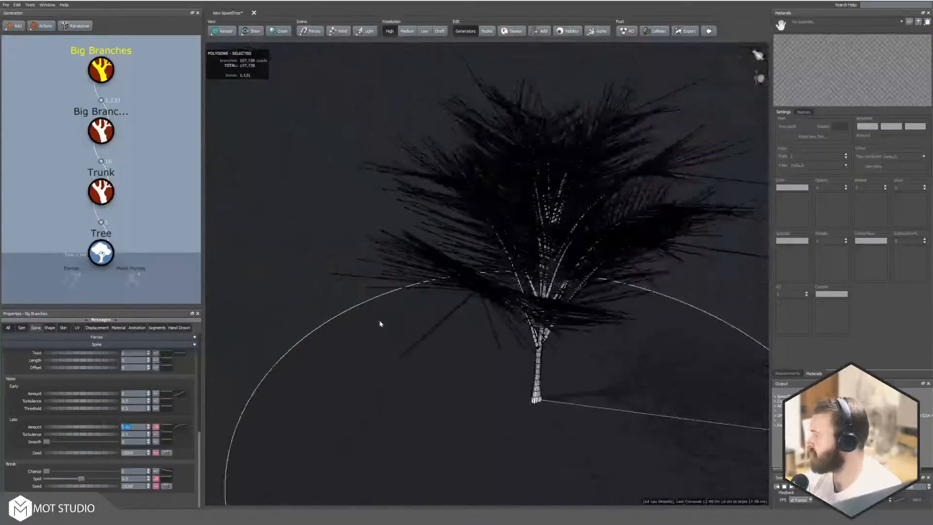
{"action": "scroll", "coordinate": [381, 324], "scroll_direction": "down", "scroll_amount": 2}
{"action": "scroll", "coordinate": [400, 293], "scroll_direction": "up", "scroll_amount": 10}
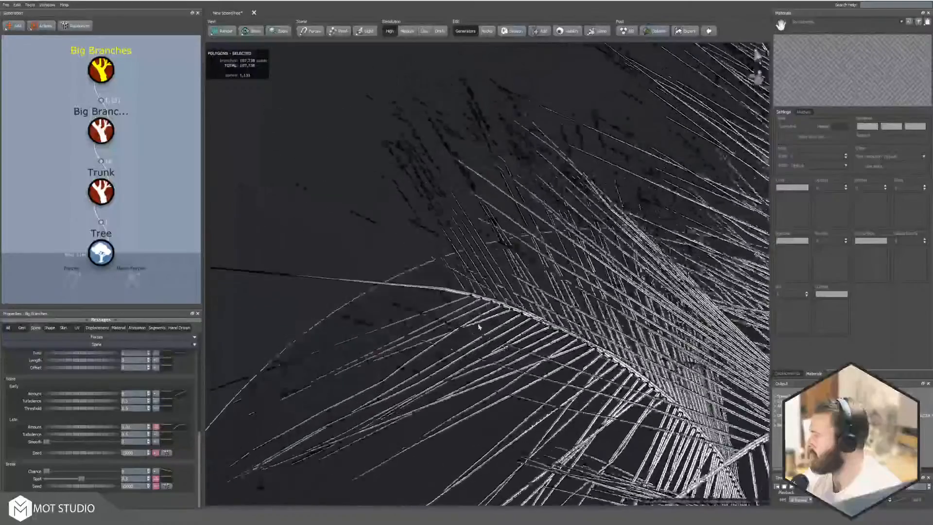
{"action": "left_click_drag", "start_coordinate": [479, 327], "coordinate": [573, 346]}
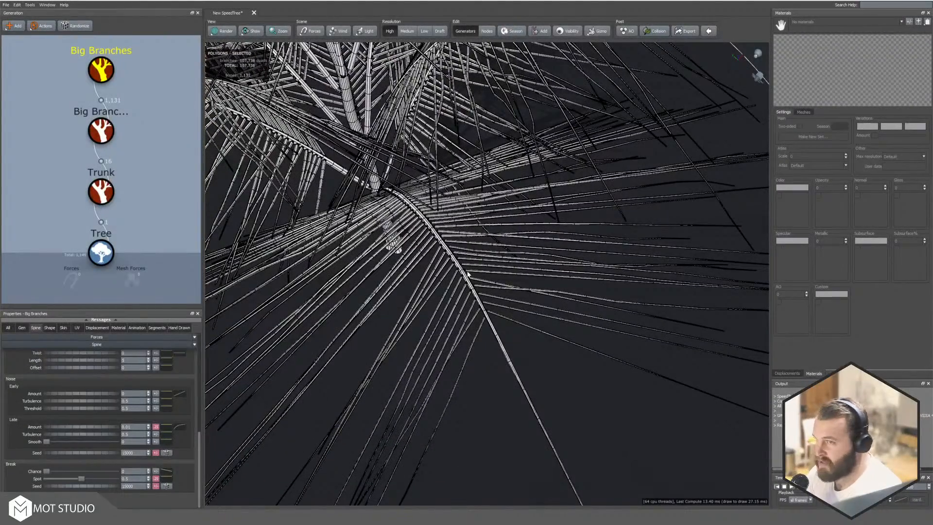
Step: Select one of the lower frond stems and isolate it with its side branches for a clear view of the frond
{"action": "left_click", "coordinate": [498, 337]}
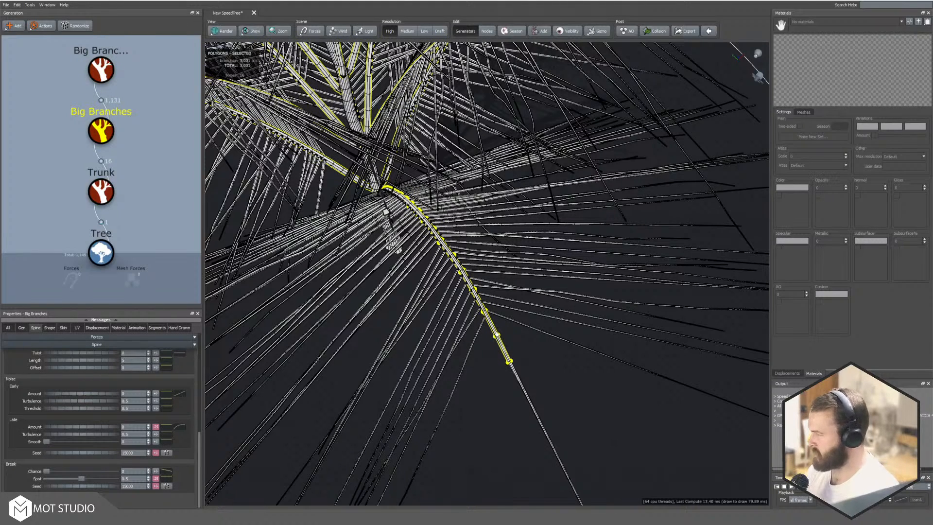
{"action": "key", "text": "f"}
{"action": "left_click_drag", "start_coordinate": [494, 333], "coordinate": [574, 377]}
{"action": "scroll", "coordinate": [574, 377], "scroll_direction": "up", "scroll_amount": 3}
{"action": "scroll", "coordinate": [574, 377], "scroll_direction": "down", "scroll_amount": 5}
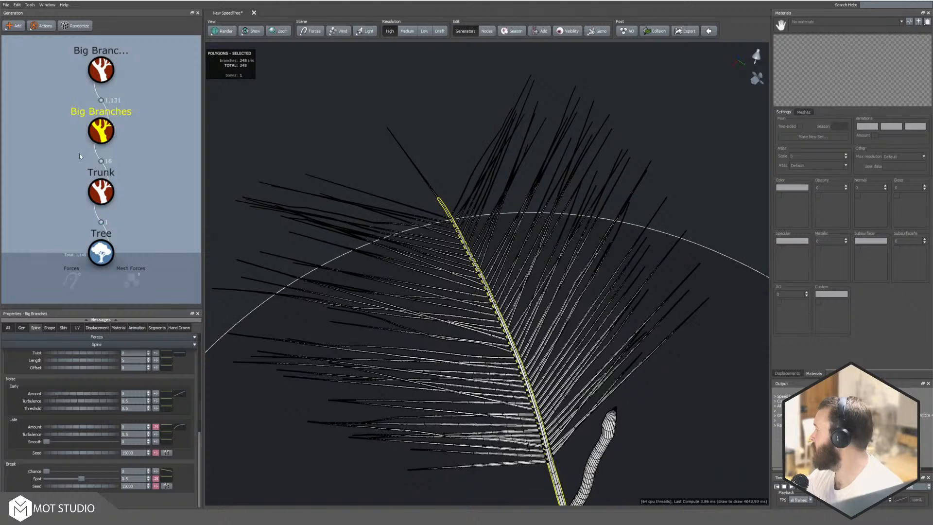
Step: Increase the isolated frond stem's spine Start angle to about 0.209
{"action": "left_click", "coordinate": [37, 329]}
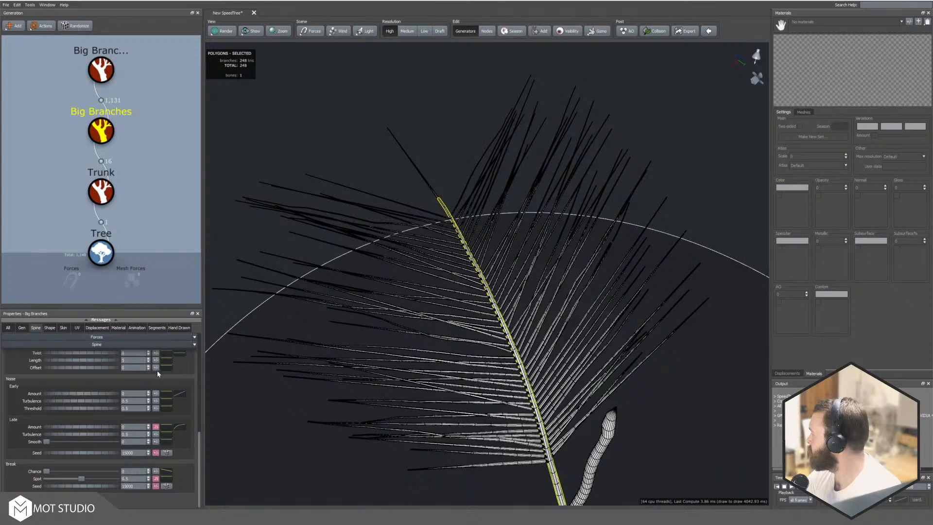
{"action": "left_click_drag", "start_coordinate": [202, 454], "coordinate": [198, 363]}
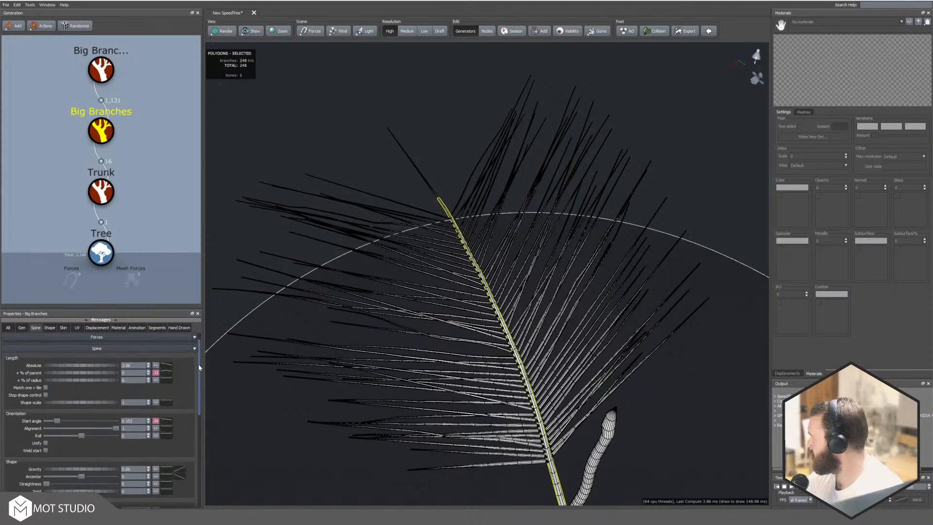
{"action": "left_click_drag", "start_coordinate": [57, 420], "coordinate": [61, 421]}
Step: Set the side branches' Start angle to 0.262 and add a point near the end of its Parent curve, lowering the curve's end at the frond tip
{"action": "left_click", "coordinate": [110, 77]}
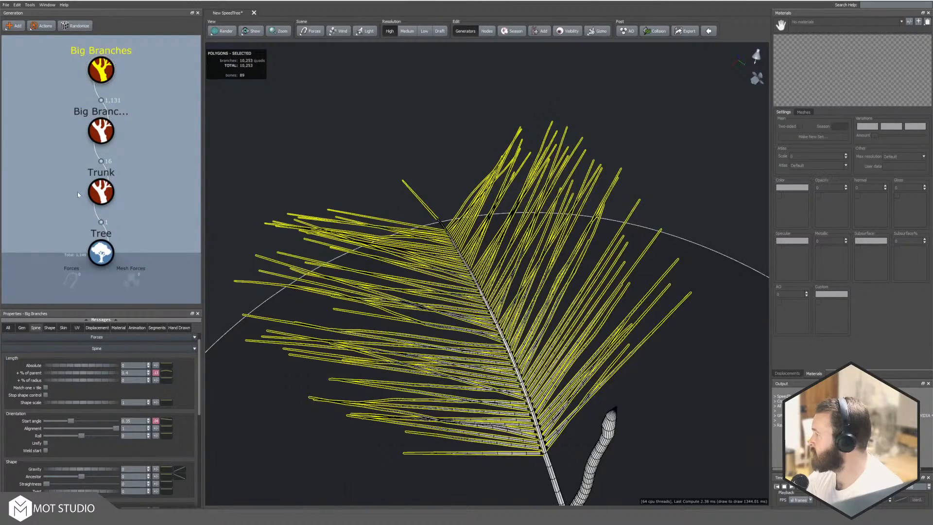
{"action": "left_click_drag", "start_coordinate": [75, 421], "coordinate": [67, 427]}
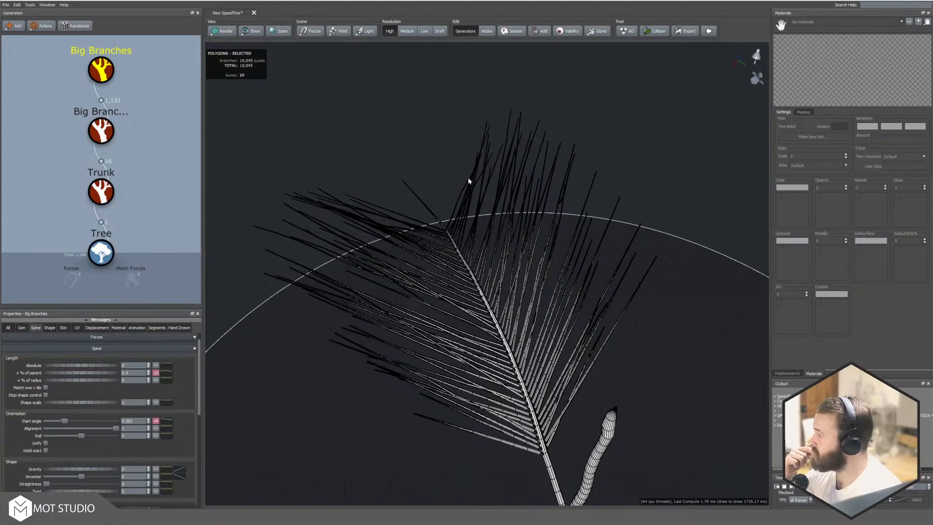
{"action": "left_click", "coordinate": [167, 421]}
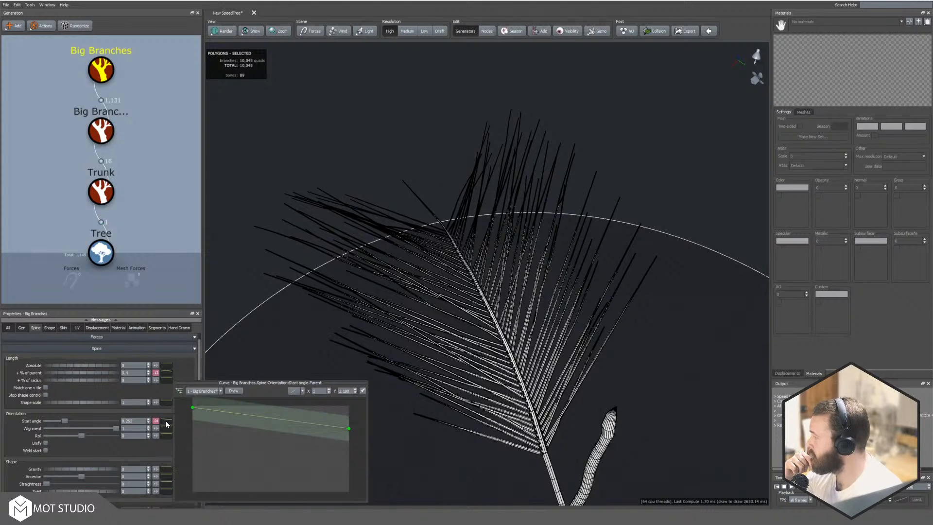
{"action": "left_click", "coordinate": [331, 426]}
{"action": "left_click_drag", "start_coordinate": [350, 430], "coordinate": [352, 468]}
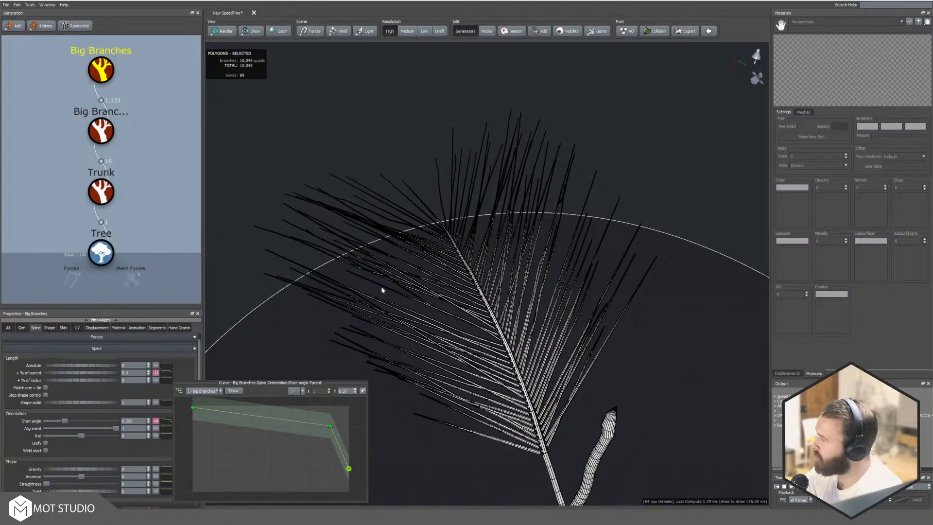
{"action": "left_click", "coordinate": [361, 178]}
{"action": "left_click_drag", "start_coordinate": [360, 397], "coordinate": [452, 381]}
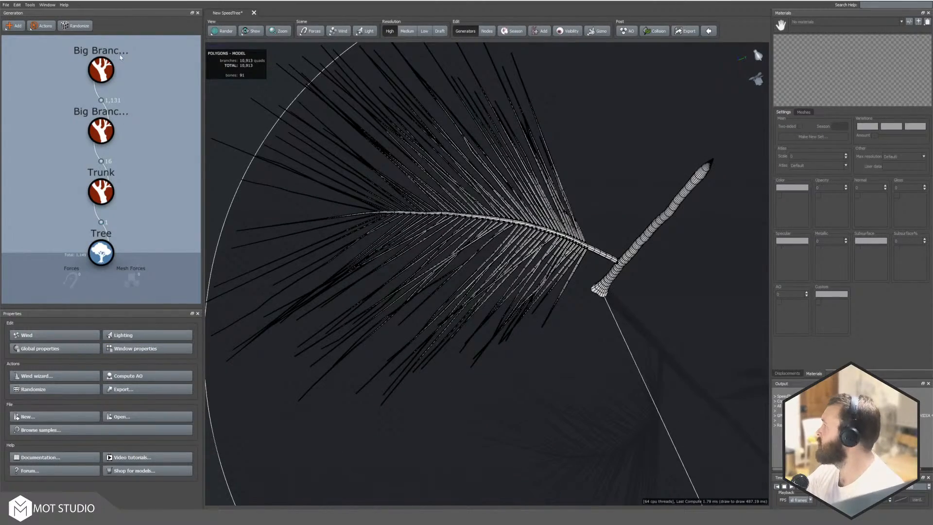
Step: Compare the spine length and start angle settings of the side branches and the frond stem
{"action": "left_click", "coordinate": [102, 68]}
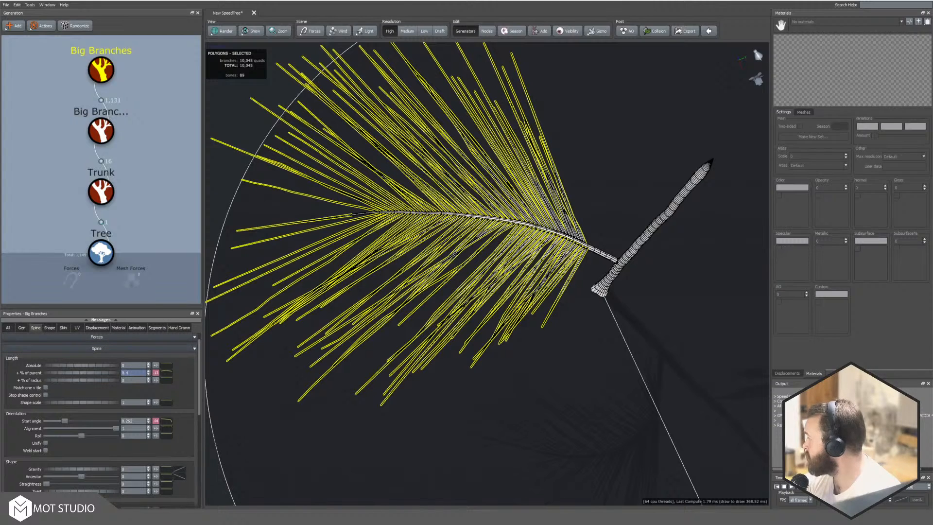
{"action": "left_click", "coordinate": [108, 131]}
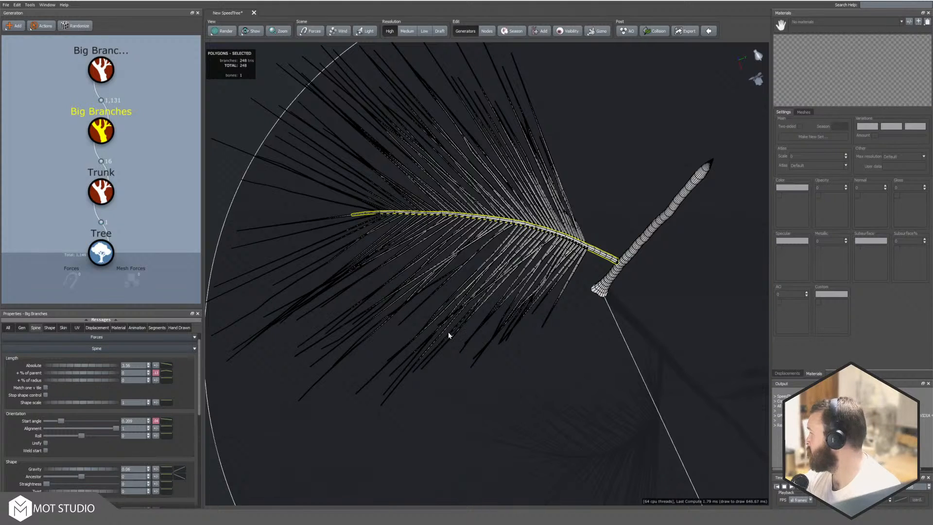
{"action": "left_click", "coordinate": [103, 77]}
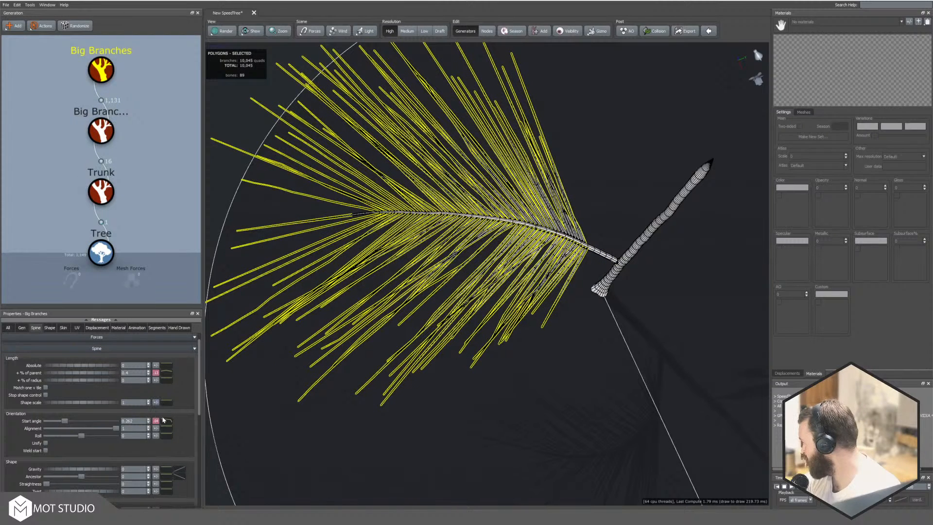
Step: Reset the Parent curve of the side branches' % of parent length to the Max preset and lower its end at the frond tip
{"action": "left_click", "coordinate": [156, 372]}
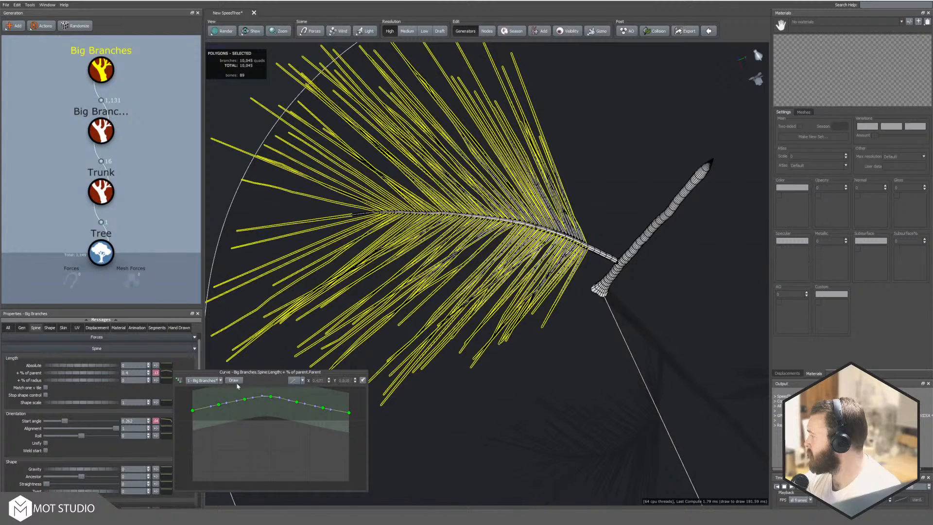
{"action": "left_click", "coordinate": [300, 382]}
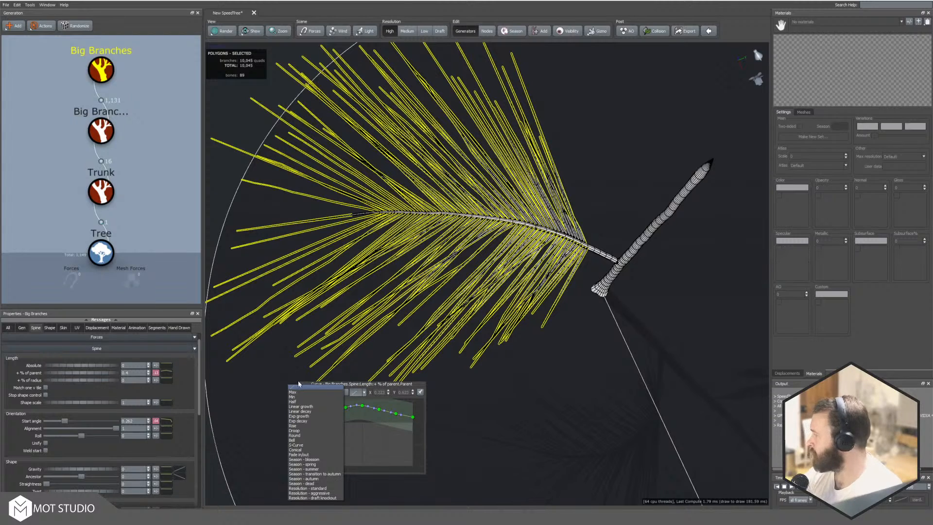
{"action": "left_click", "coordinate": [292, 391]}
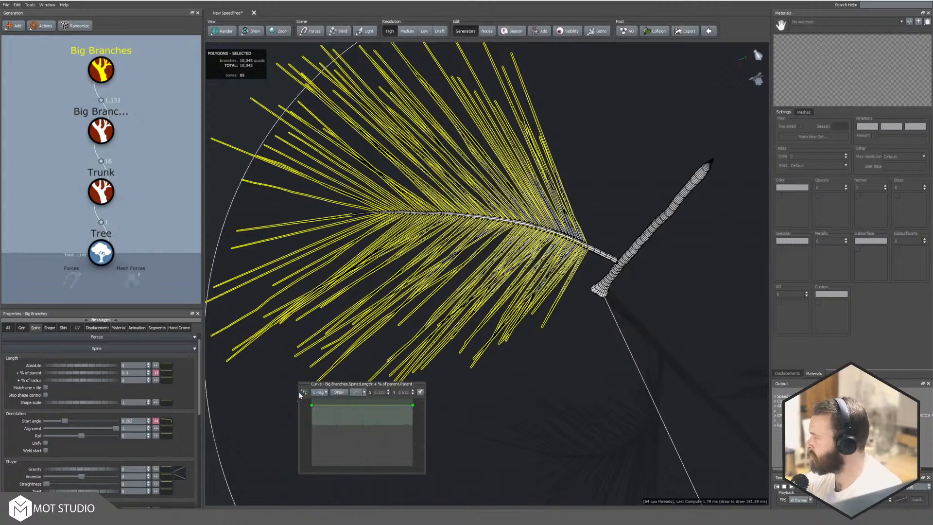
{"action": "left_click_drag", "start_coordinate": [413, 405], "coordinate": [416, 439]}
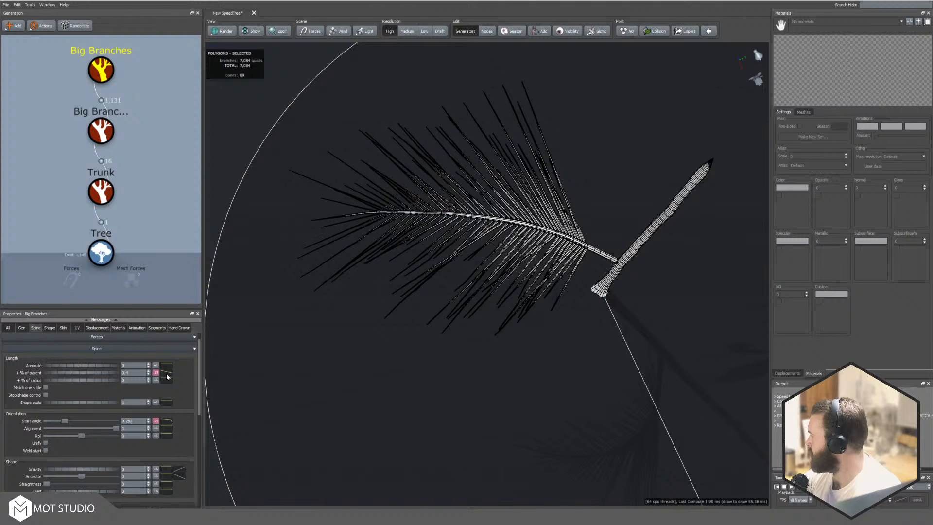
Step: Add points to the side branches' % of parent Parent curve and lower its start, shaping it into an arch with shorter leaflets at both ends
{"action": "mouse_move", "coordinate": [166, 373]}
{"action": "left_click", "coordinate": [260, 417]}
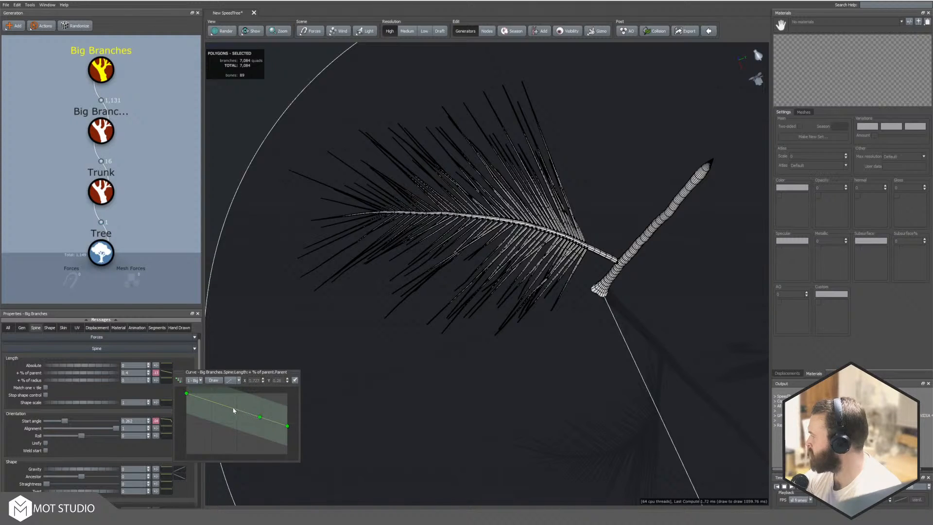
{"action": "right_click", "coordinate": [230, 409]}
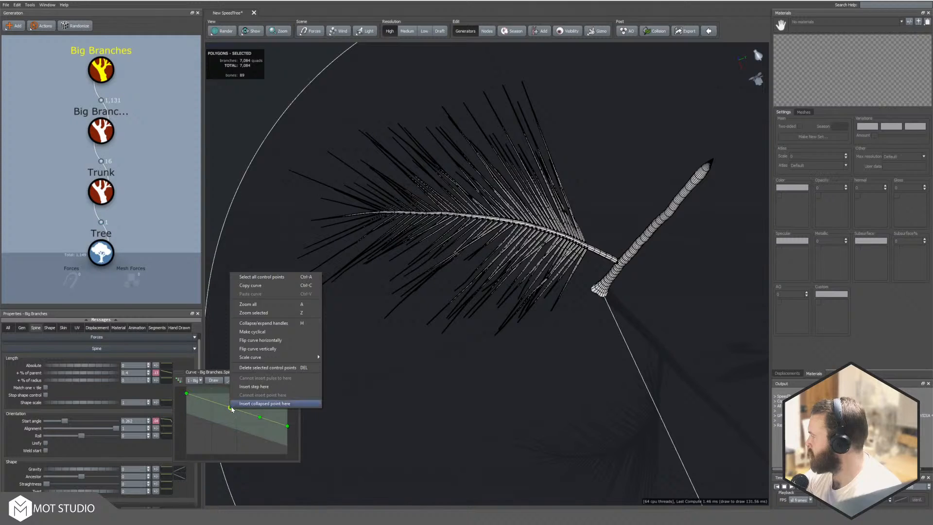
{"action": "left_click", "coordinate": [232, 406]}
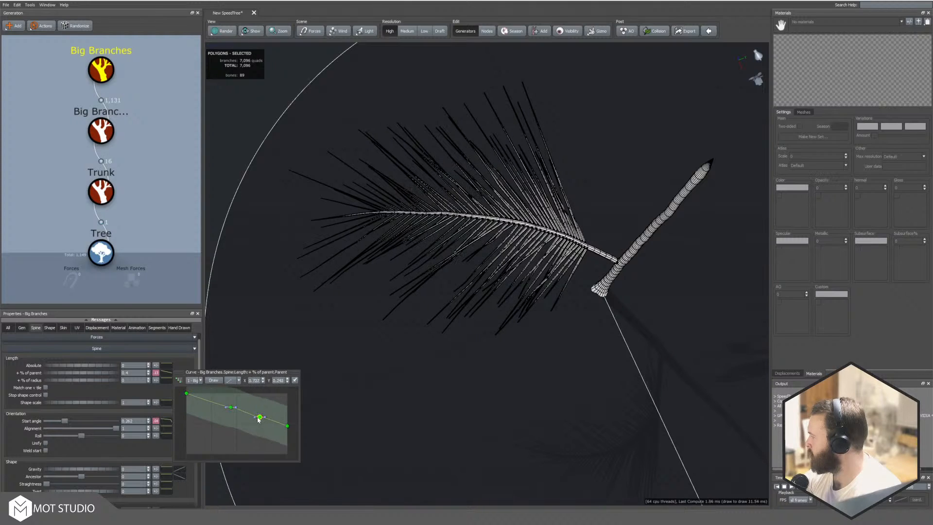
{"action": "left_click_drag", "start_coordinate": [260, 417], "coordinate": [240, 411]}
{"action": "left_click_drag", "start_coordinate": [187, 394], "coordinate": [185, 430]}
{"action": "left_click_drag", "start_coordinate": [187, 434], "coordinate": [203, 410]}
{"action": "left_click_drag", "start_coordinate": [259, 404], "coordinate": [220, 411]}
{"action": "left_click", "coordinate": [259, 418]}
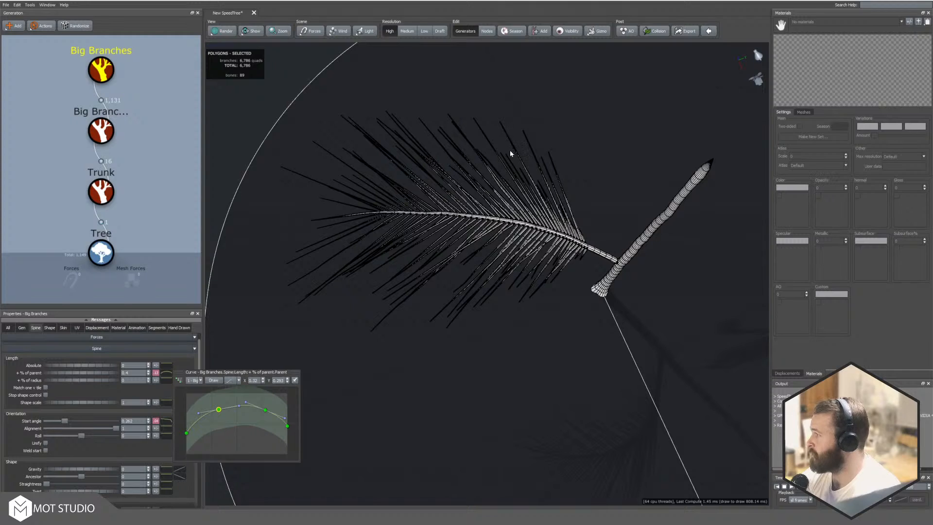
Step: Set the variance of the side branches' Start angle and of their % of parent length to 0
{"action": "left_click", "coordinate": [156, 422]}
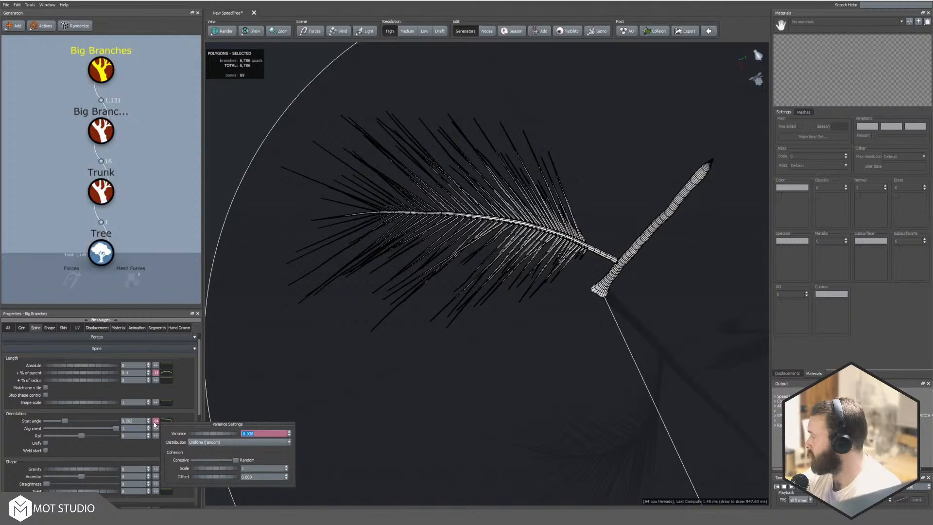
{"action": "type", "text": "0"}
{"action": "key", "text": "Return"}
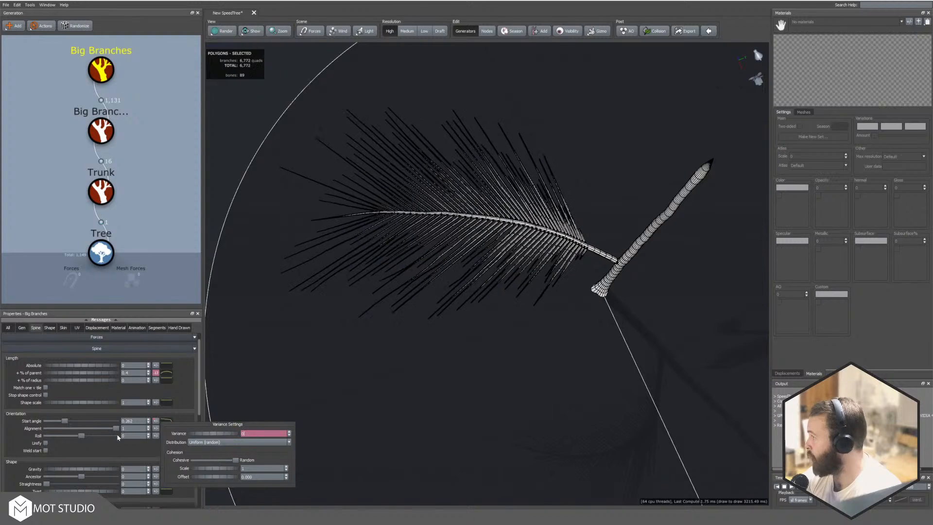
{"action": "left_click", "coordinate": [118, 435]}
{"action": "left_click_drag", "start_coordinate": [421, 393], "coordinate": [399, 377]}
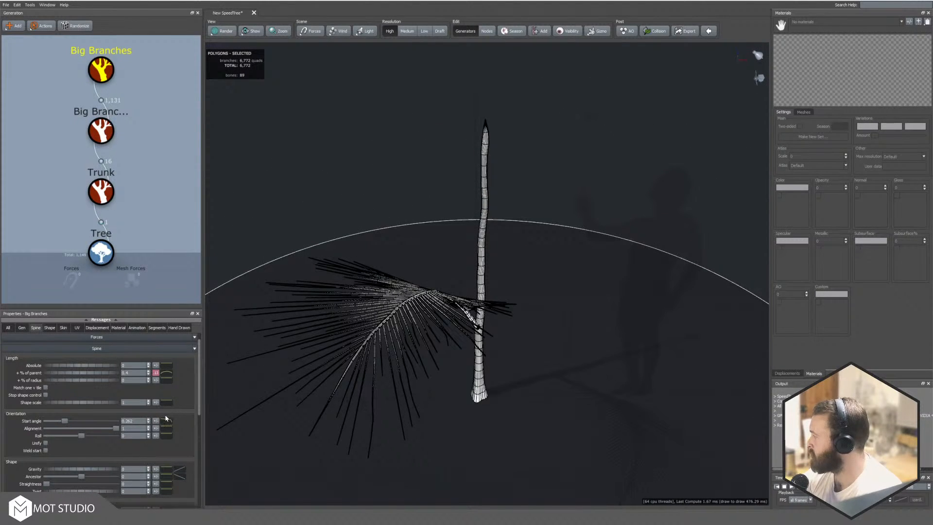
{"action": "left_click", "coordinate": [156, 373]}
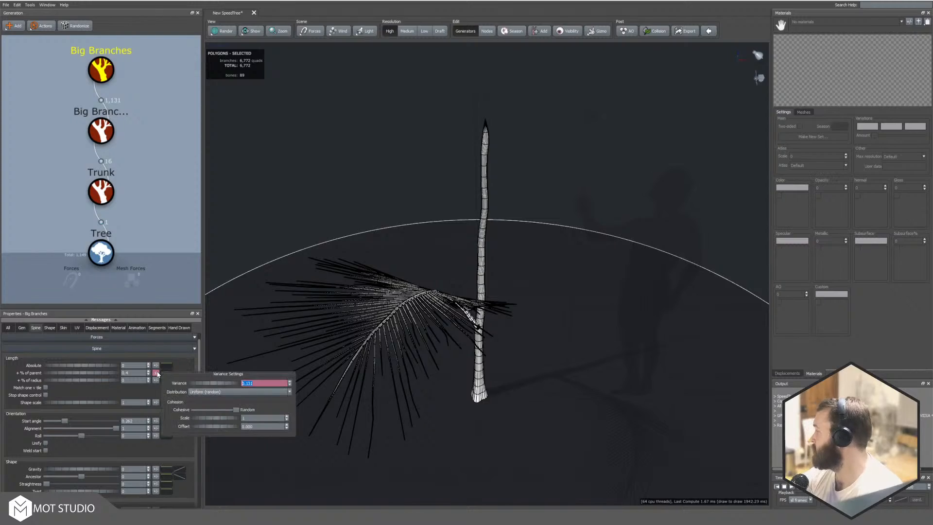
{"action": "type", "text": "0"}
{"action": "key", "text": "Return"}
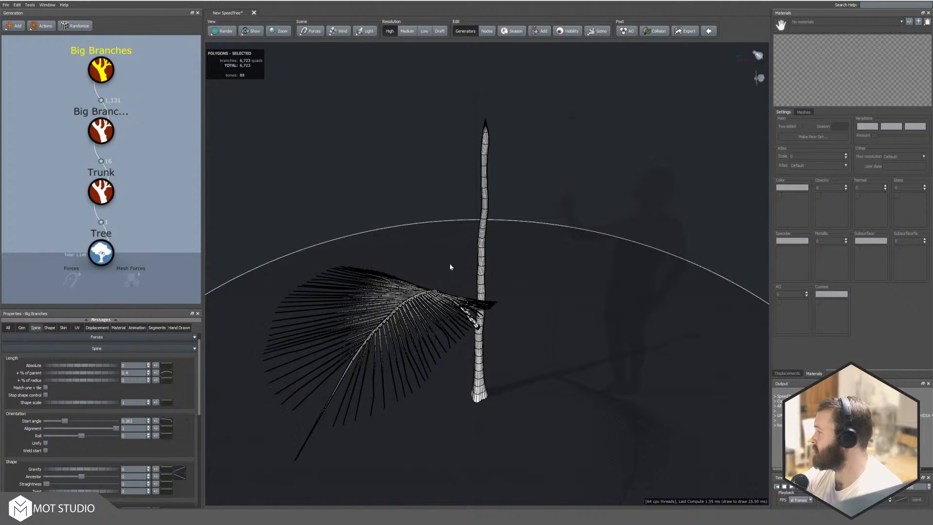
{"action": "left_click_drag", "start_coordinate": [450, 263], "coordinate": [418, 294]}
Step: Add a small random variance to the side branches' % of parent length so the leaflets differ slightly in length
{"action": "left_click", "coordinate": [156, 372]}
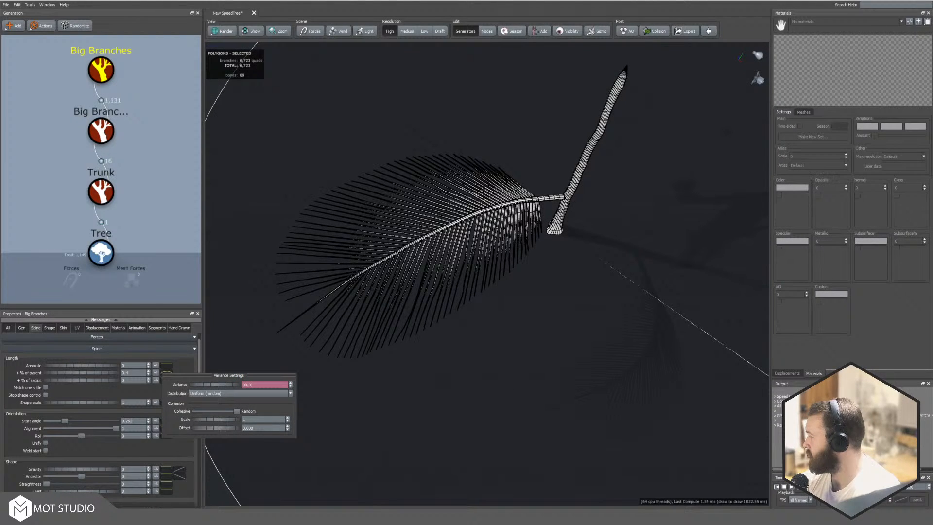
{"action": "type", "text": "22"}
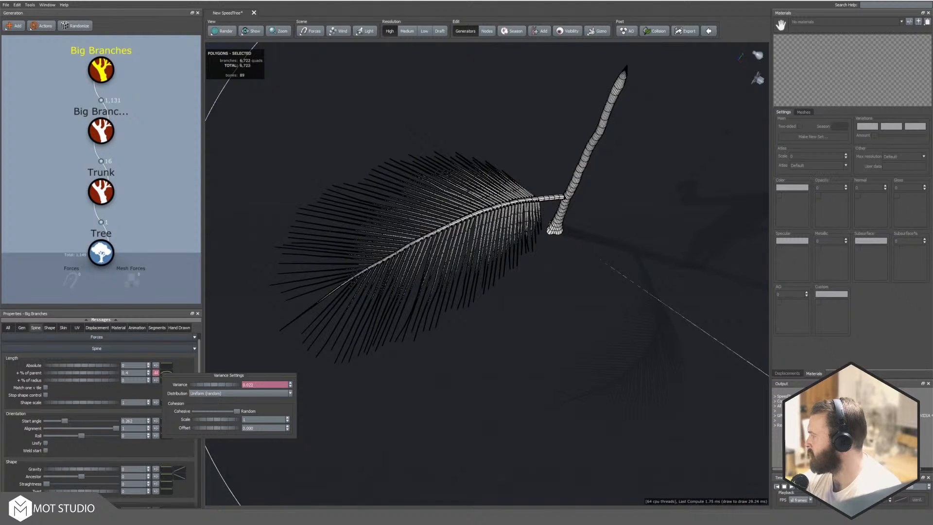
{"action": "left_click_drag", "start_coordinate": [215, 384], "coordinate": [194, 384]}
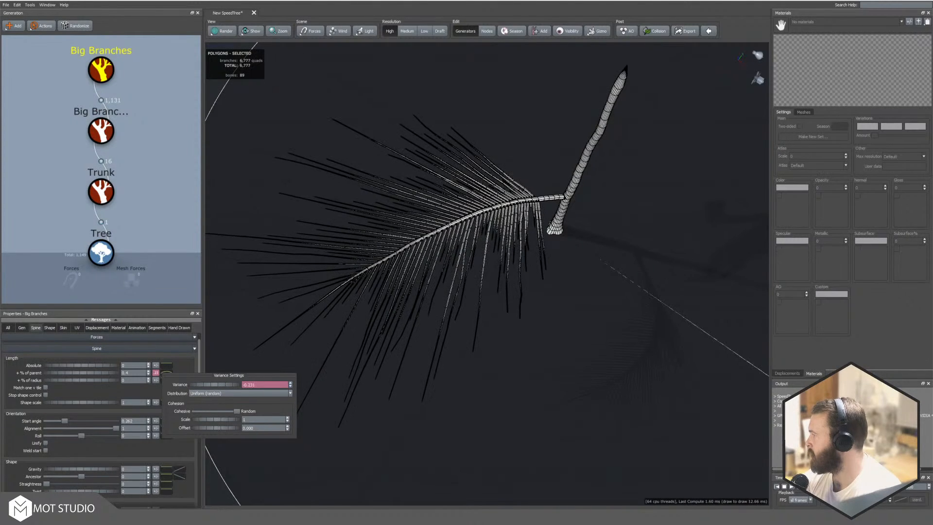
{"action": "left_click_drag", "start_coordinate": [290, 384], "coordinate": [290, 378]}
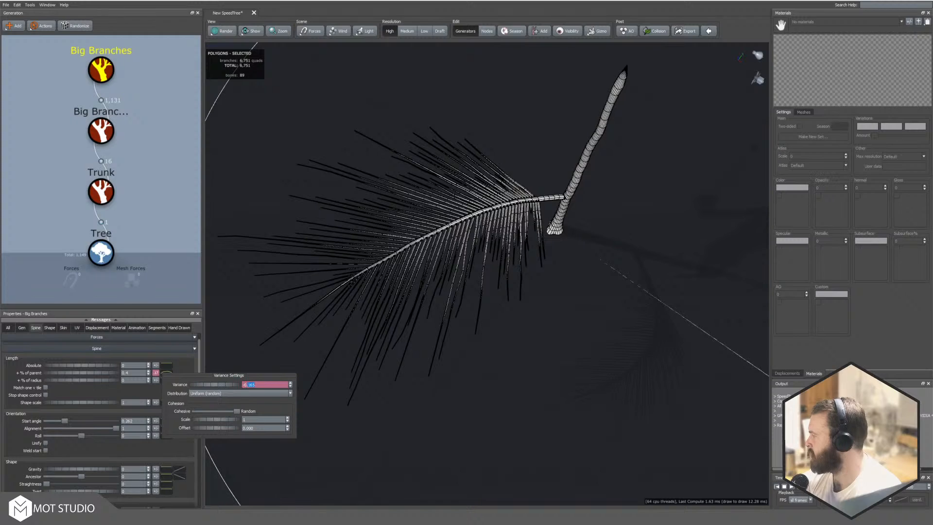
{"action": "left_click", "coordinate": [461, 250]}
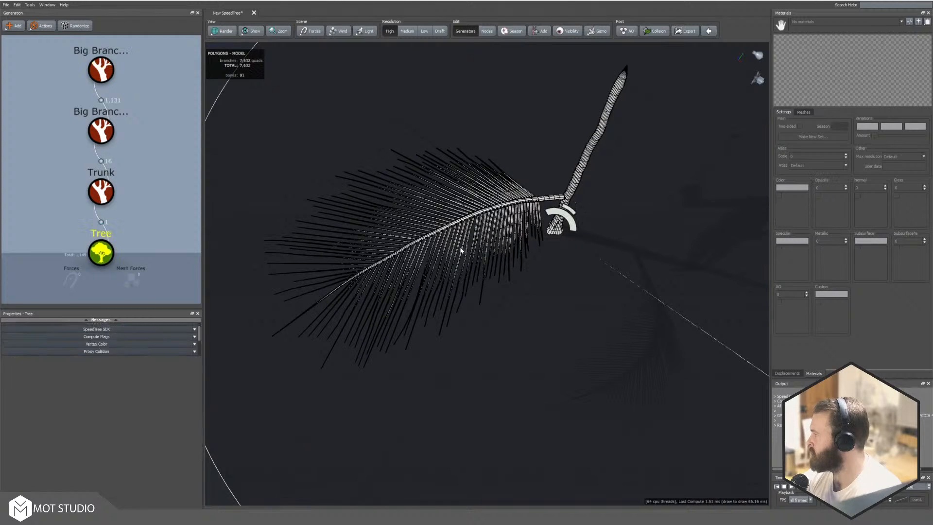
{"action": "left_click_drag", "start_coordinate": [461, 250], "coordinate": [443, 301]}
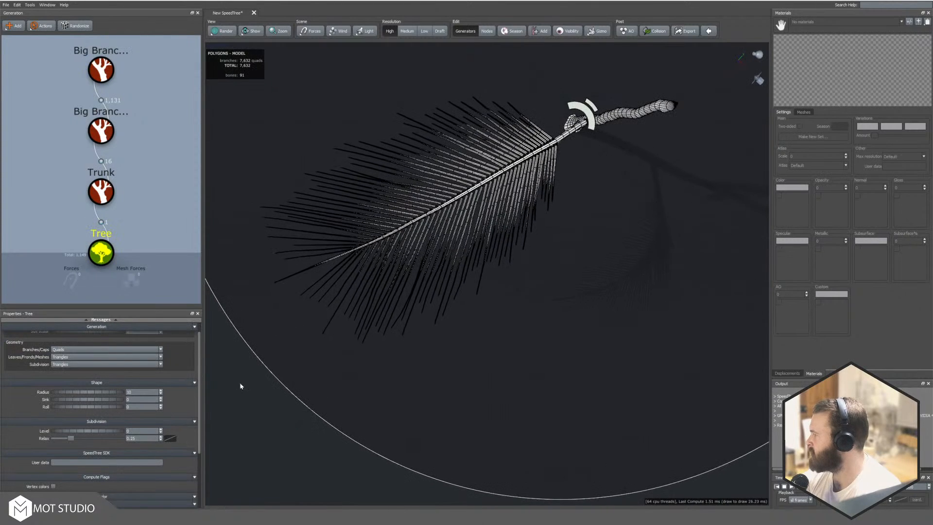
Step: Reshape the side branches' % of parent Parent curve by moving its control points to refine the frond outline
{"action": "left_click", "coordinate": [103, 80]}
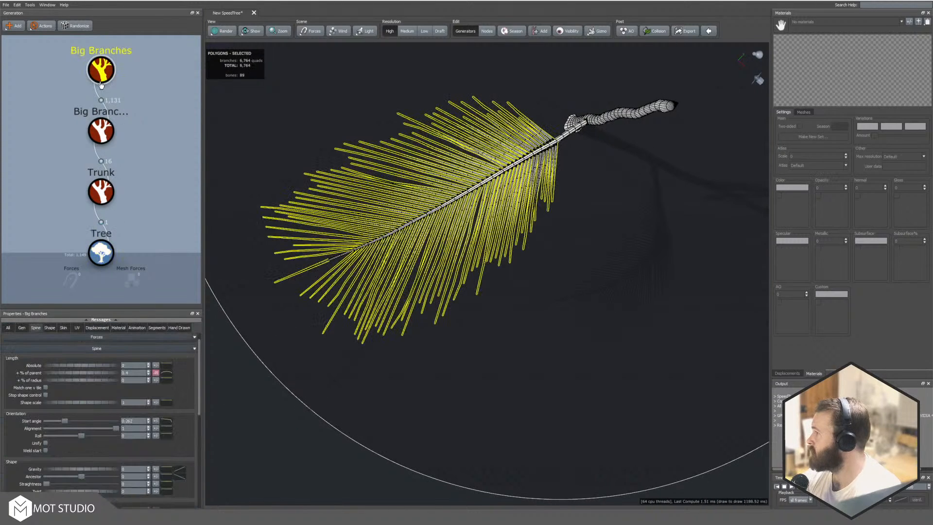
{"action": "left_click", "coordinate": [167, 373]}
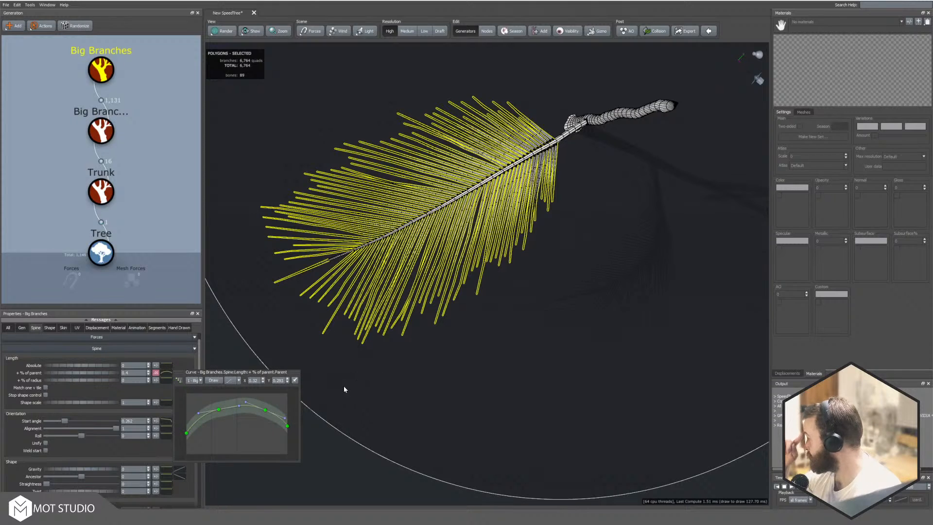
{"action": "mouse_move", "coordinate": [219, 410]}
{"action": "left_mouse_down"}
{"action": "mouse_move", "coordinate": [220, 393]}
{"action": "mouse_move", "coordinate": [267, 408]}
{"action": "mouse_move", "coordinate": [285, 439]}
{"action": "mouse_move", "coordinate": [286, 399]}
{"action": "mouse_move", "coordinate": [287, 408]}
{"action": "mouse_move", "coordinate": [269, 400]}
{"action": "mouse_move", "coordinate": [265, 423]}
{"action": "mouse_move", "coordinate": [287, 431]}
{"action": "mouse_move", "coordinate": [263, 394]}
{"action": "mouse_move", "coordinate": [267, 412]}
{"action": "mouse_move", "coordinate": [288, 417]}
{"action": "left_mouse_up"}
{"action": "left_click_drag", "start_coordinate": [430, 341], "coordinate": [466, 218]}
Step: Increase the side branches' spine Gravity slightly so the leaflets droop in a soft curve
{"action": "scroll", "coordinate": [197, 371], "scroll_direction": "down", "scroll_amount": 3}
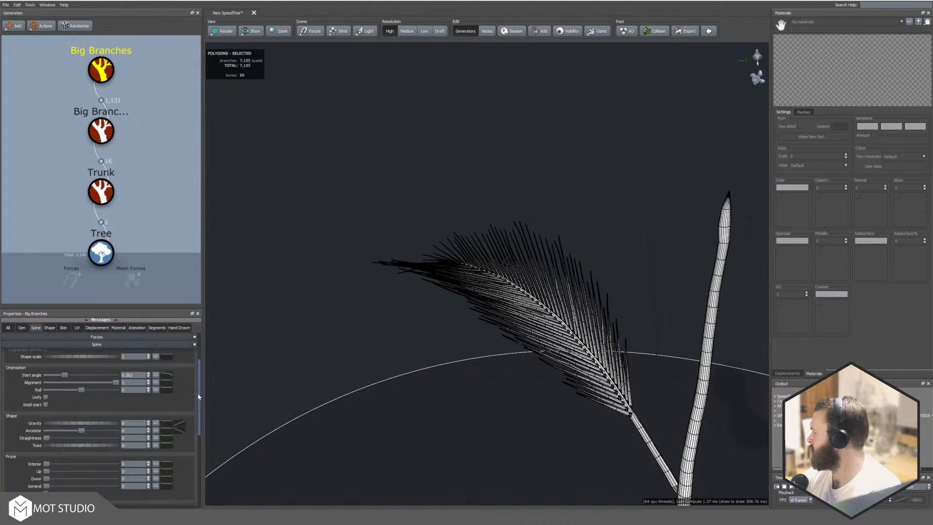
{"action": "left_click_drag", "start_coordinate": [74, 392], "coordinate": [76, 397]}
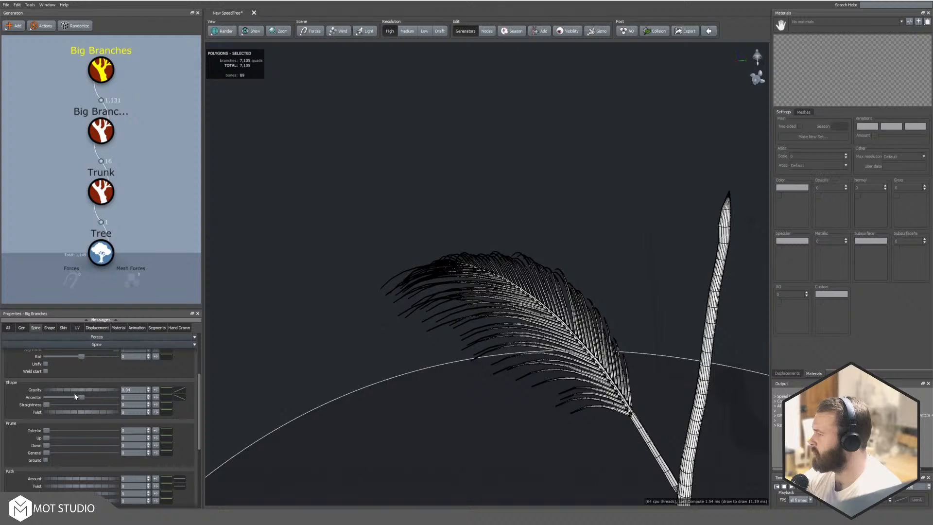
{"action": "left_click_drag", "start_coordinate": [427, 202], "coordinate": [472, 225]}
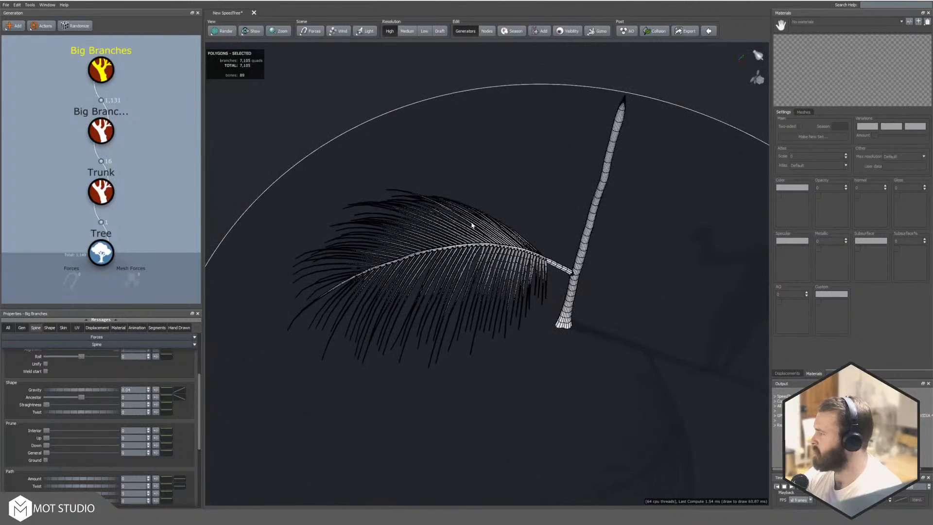
Step: Change the viewport render mode from wireframe to shaded display without edges
{"action": "left_click", "coordinate": [221, 34]}
{"action": "left_click", "coordinate": [254, 54]}
{"action": "left_click_drag", "start_coordinate": [253, 55], "coordinate": [514, 208]}
Step: Create a new material named Leafs
{"action": "left_click", "coordinate": [910, 21]}
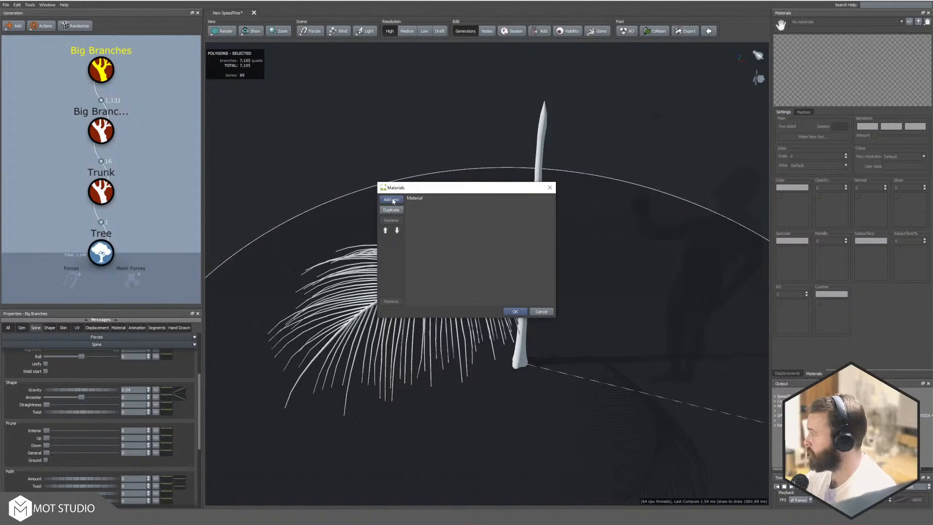
{"action": "left_click", "coordinate": [391, 200]}
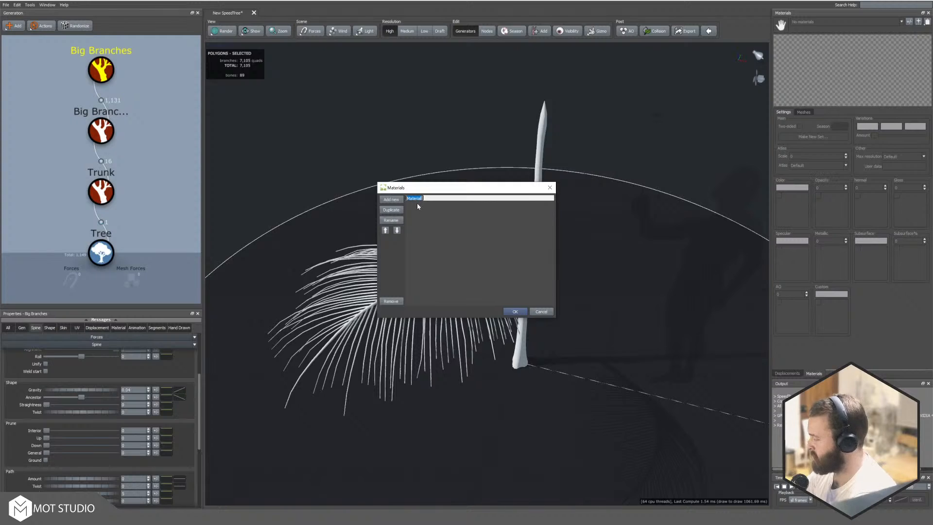
{"action": "type", "text": "Leafs"}
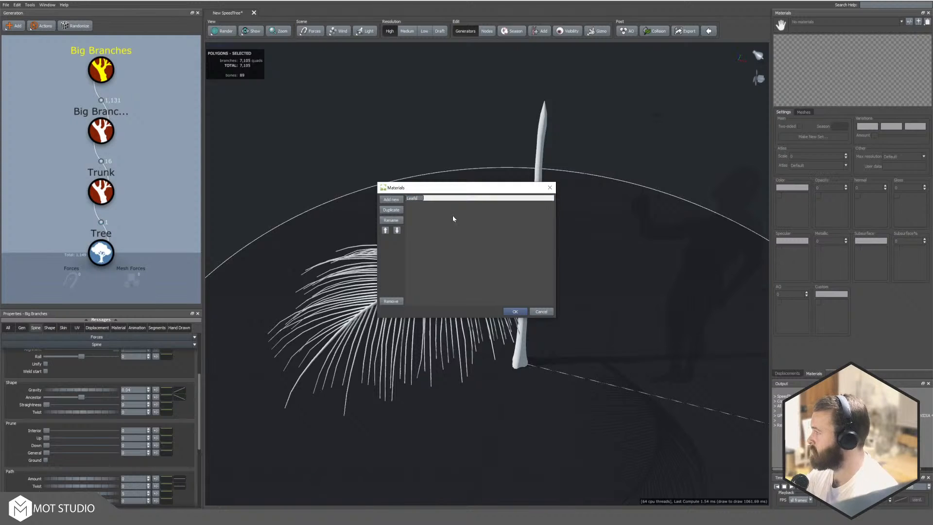
{"action": "left_click", "coordinate": [521, 309]}
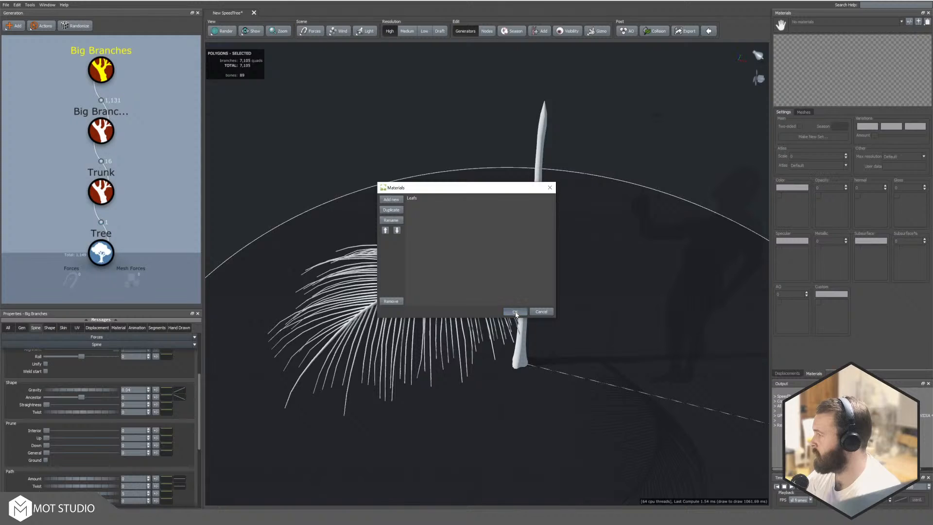
{"action": "left_click", "coordinate": [516, 310]}
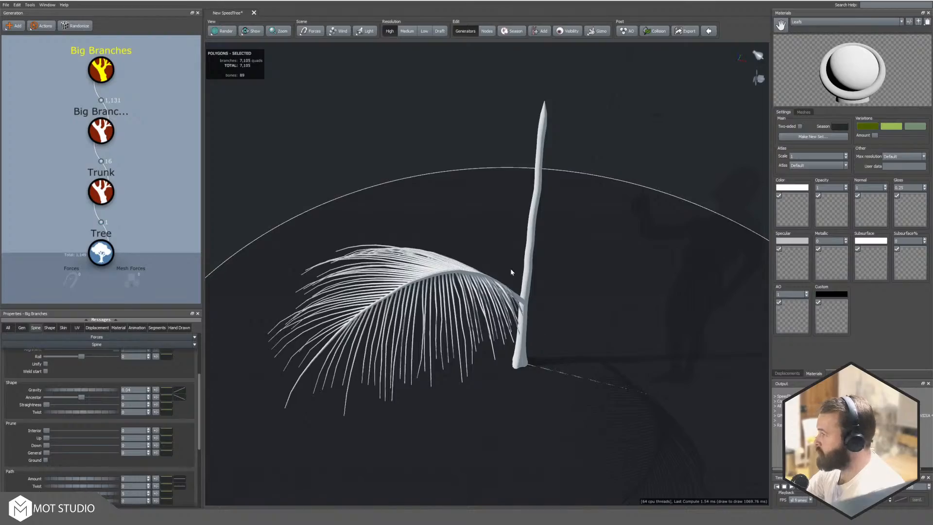
Step: End the isolation of the single frond and show the whole plant
{"action": "key", "text": "f"}
{"action": "left_click_drag", "start_coordinate": [500, 247], "coordinate": [535, 282]}
{"action": "scroll", "coordinate": [559, 301], "scroll_direction": "down", "scroll_amount": 3}
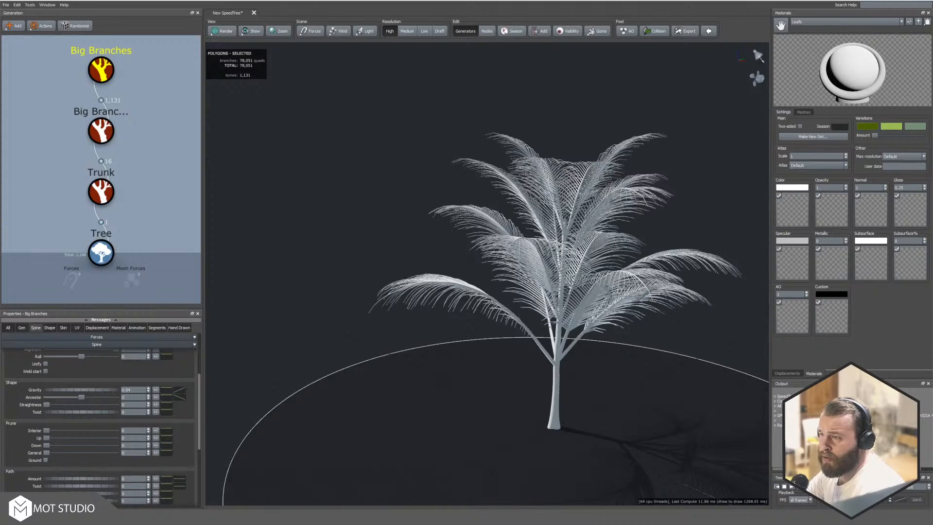
Step: Switch to Quixel Bridge and look through the local Megascans atlases for long, narrow palm leaf textures
{"action": "key", "text": "alt+Tab"}
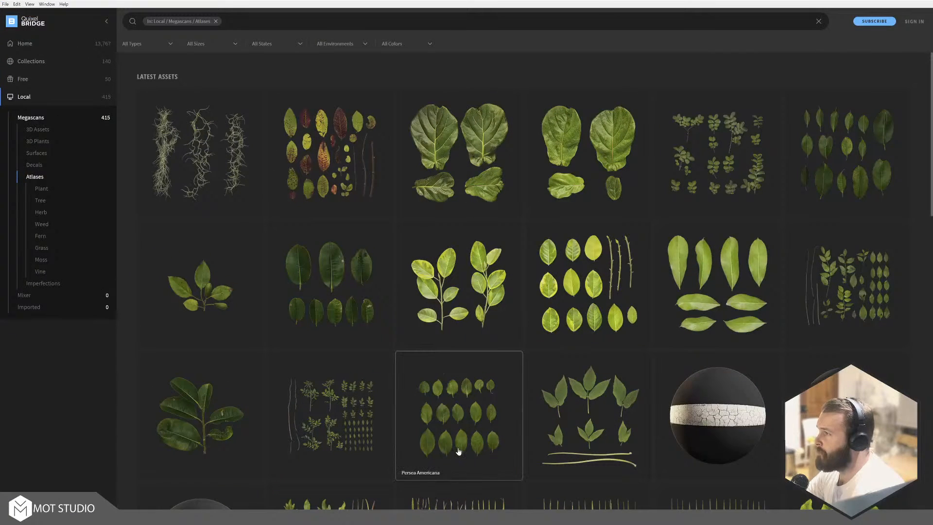
{"action": "scroll", "coordinate": [435, 294], "scroll_direction": "down", "scroll_amount": 2}
{"action": "scroll", "coordinate": [435, 294], "scroll_direction": "down", "scroll_amount": 5}
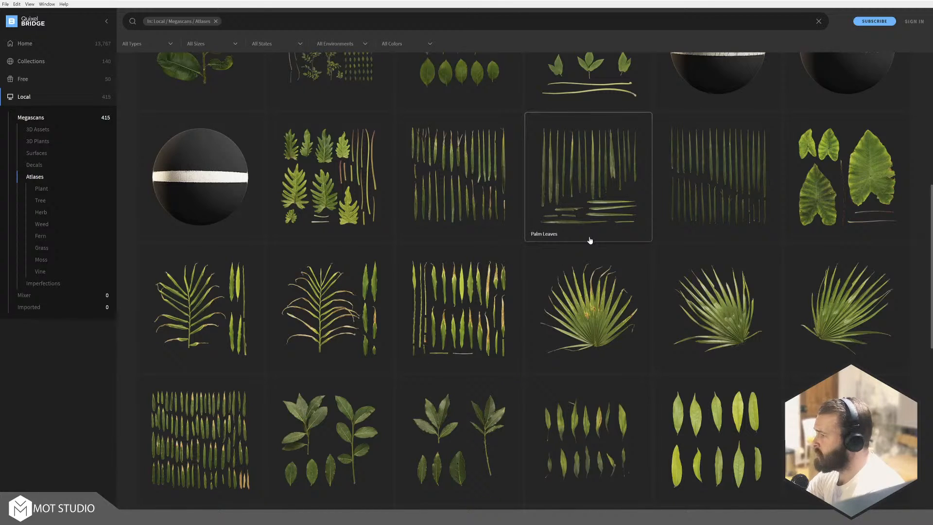
{"action": "scroll", "coordinate": [590, 240], "scroll_direction": "down", "scroll_amount": 5}
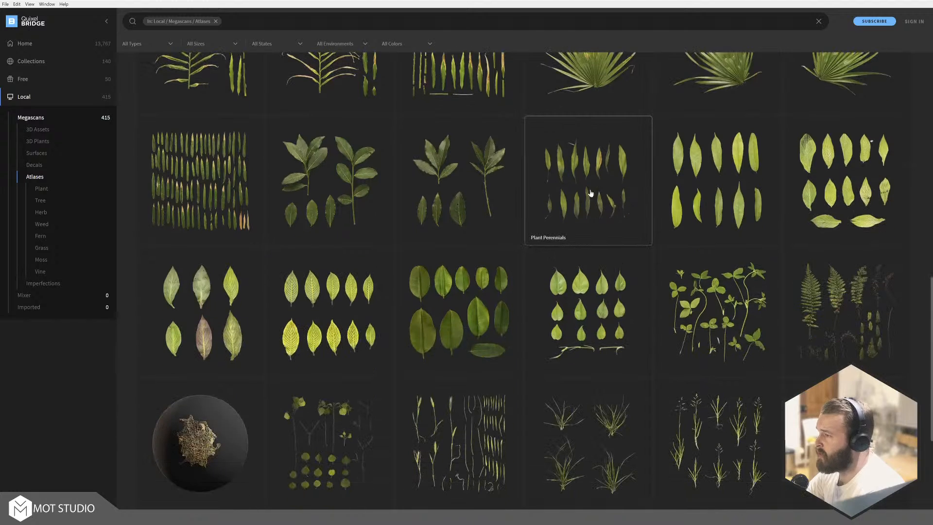
{"action": "scroll", "coordinate": [588, 193], "scroll_direction": "up", "scroll_amount": 7}
{"action": "scroll", "coordinate": [586, 193], "scroll_direction": "up", "scroll_amount": 2}
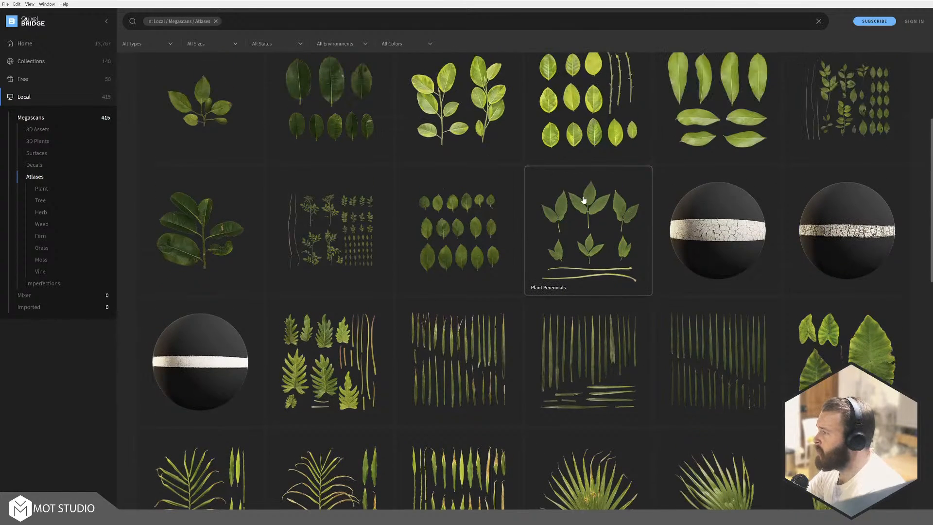
{"action": "scroll", "coordinate": [598, 343], "scroll_direction": "down", "scroll_amount": 2}
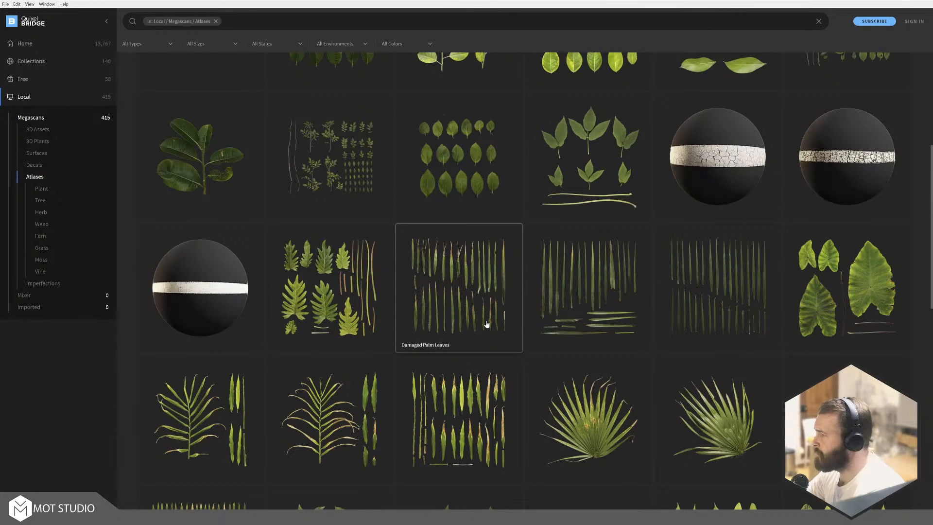
{"action": "scroll", "coordinate": [487, 318], "scroll_direction": "down", "scroll_amount": 5}
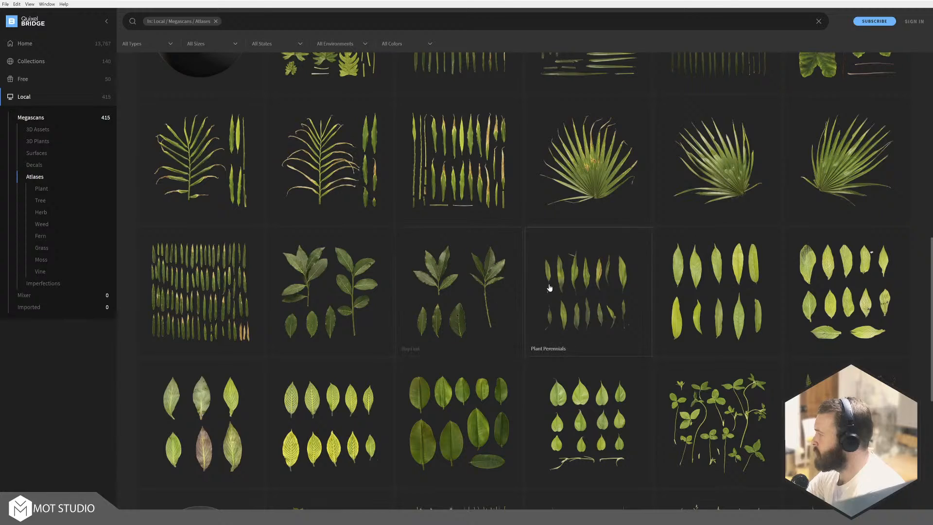
{"action": "scroll", "coordinate": [551, 287], "scroll_direction": "up", "scroll_amount": 6}
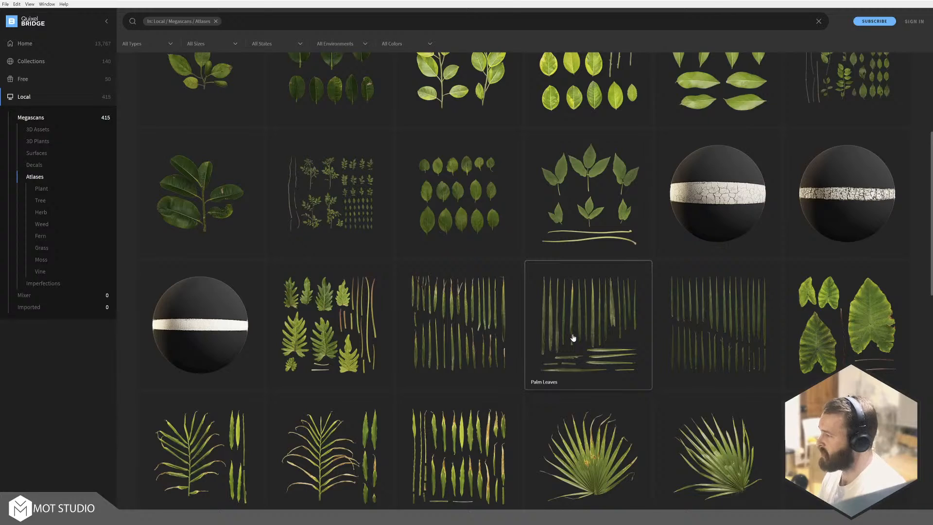
Step: Open the Palm Leaves atlas's file folder and move the folder window clear of the SpeedTree workspace
{"action": "right_click", "coordinate": [586, 320]}
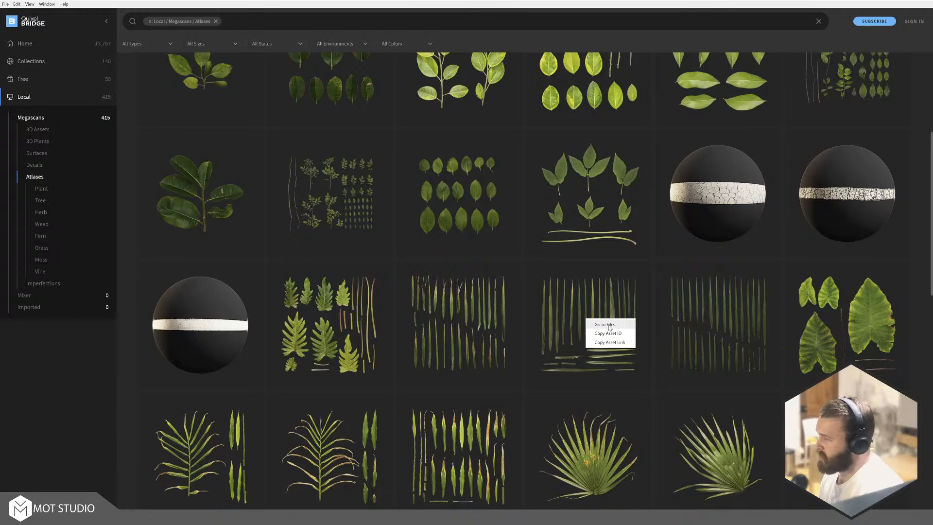
{"action": "right_click", "coordinate": [572, 298]}
{"action": "left_click", "coordinate": [586, 305]}
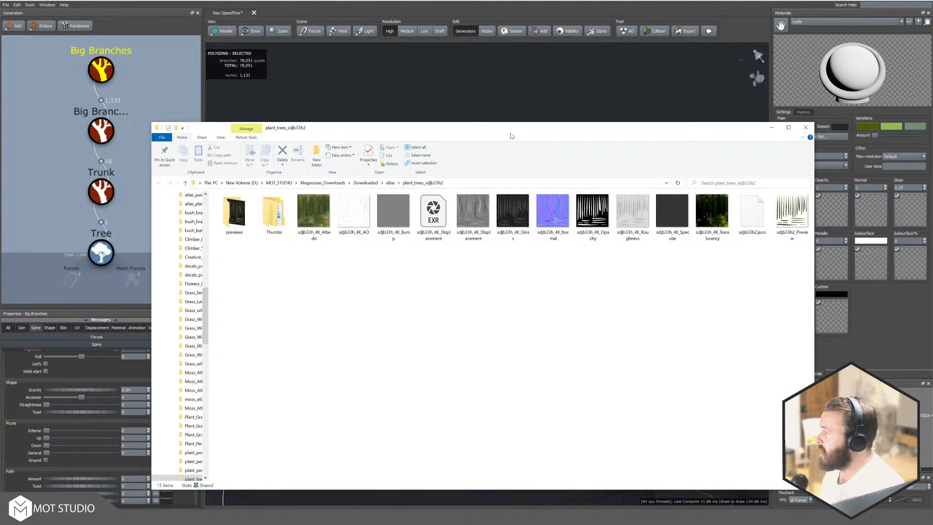
{"action": "left_click_drag", "start_coordinate": [510, 133], "coordinate": [932, 146]}
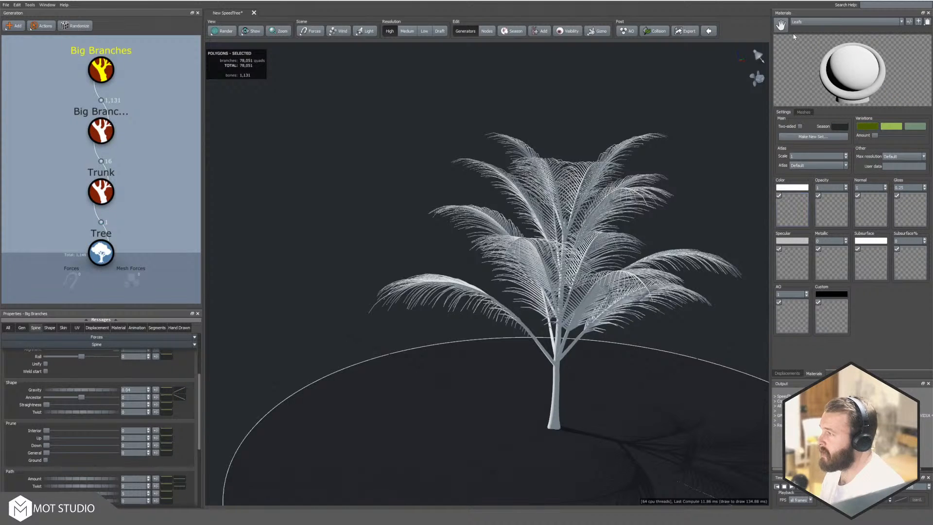
Step: Open the Leafs material's Color map for file selection, using the native file dialog in the Megascans atlas folder
{"action": "left_click", "coordinate": [798, 205]}
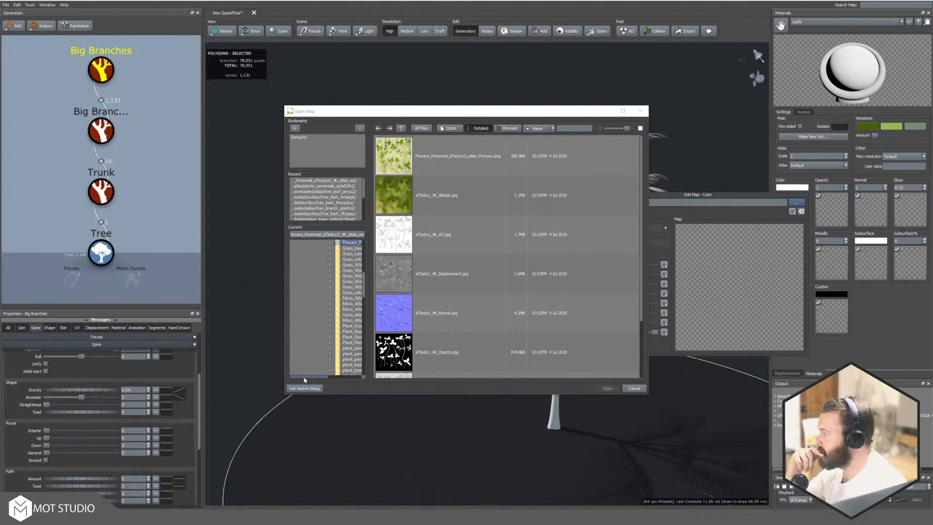
{"action": "left_click_drag", "start_coordinate": [304, 378], "coordinate": [315, 378]}
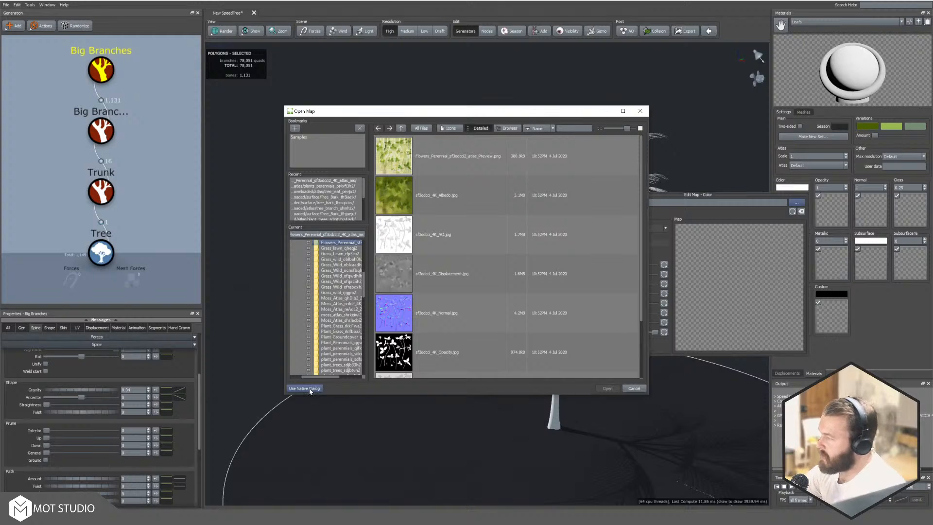
{"action": "left_click", "coordinate": [309, 389]}
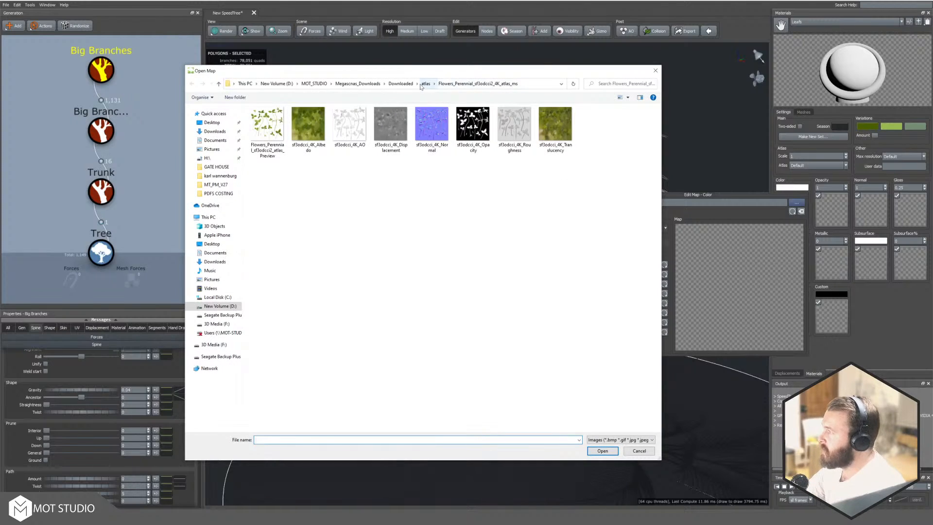
{"action": "left_click", "coordinate": [426, 84]}
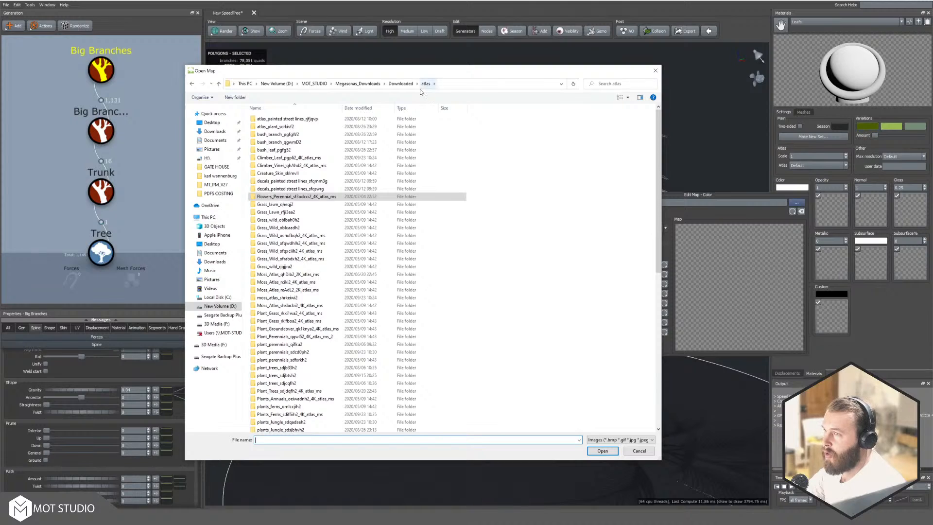
Step: Look through the downloaded atlas folders for the one holding the palm leaf textures
{"action": "left_click", "coordinate": [302, 143]}
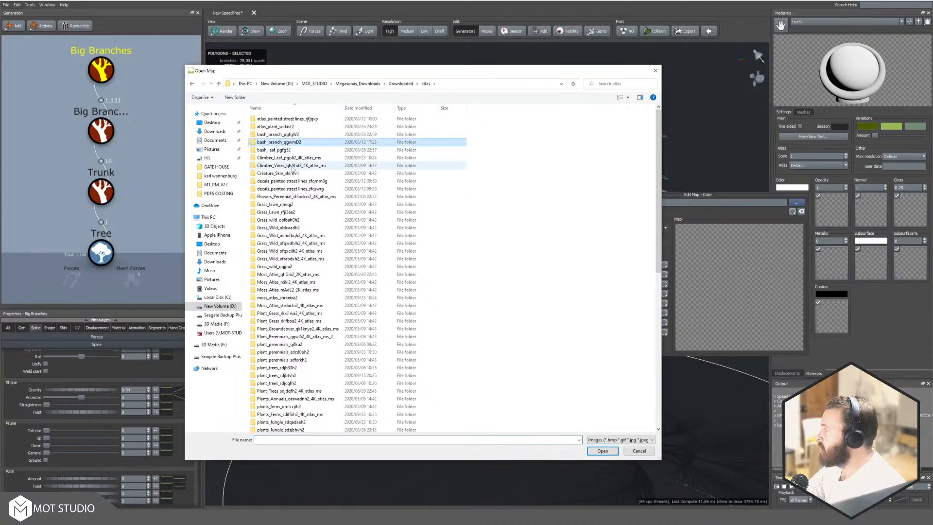
{"action": "key", "text": "p"}
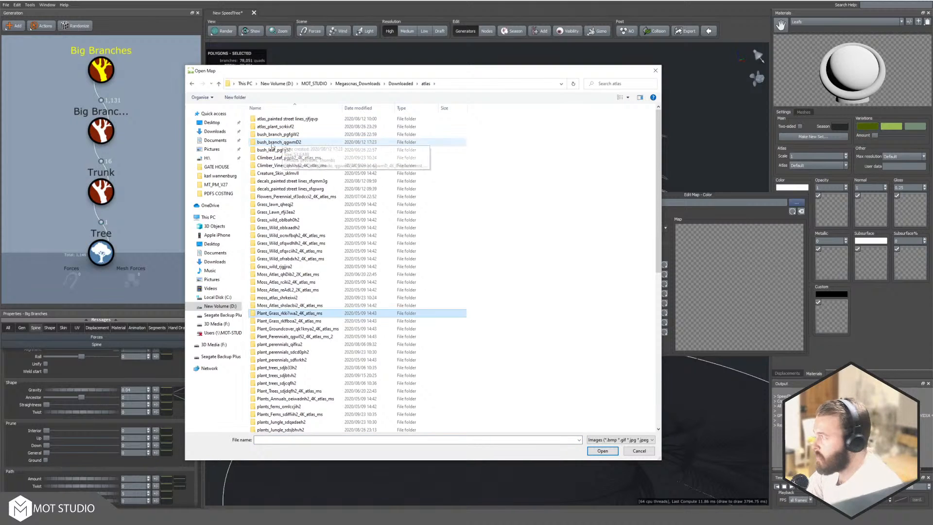
{"action": "scroll", "coordinate": [301, 296], "scroll_direction": "down", "scroll_amount": 3}
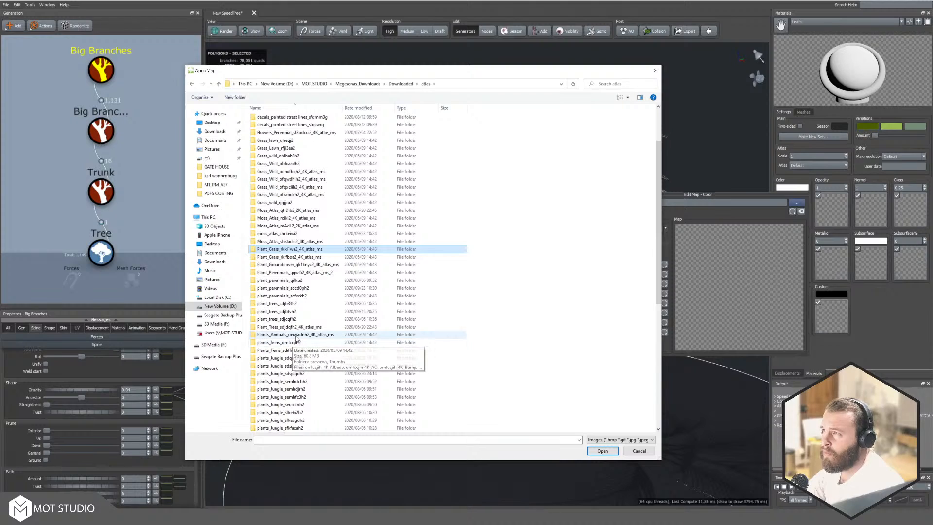
{"action": "scroll", "coordinate": [294, 340], "scroll_direction": "down", "scroll_amount": 2}
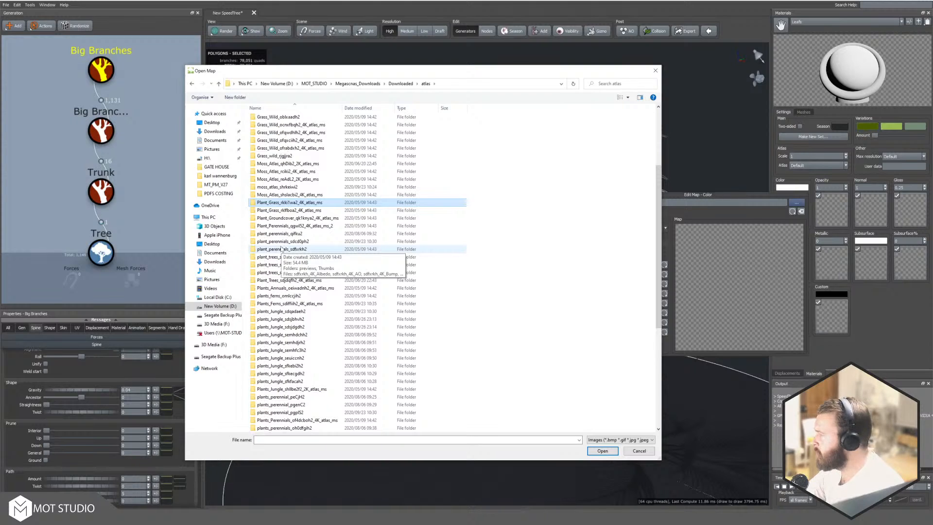
{"action": "scroll", "coordinate": [279, 249], "scroll_direction": "down", "scroll_amount": 3}
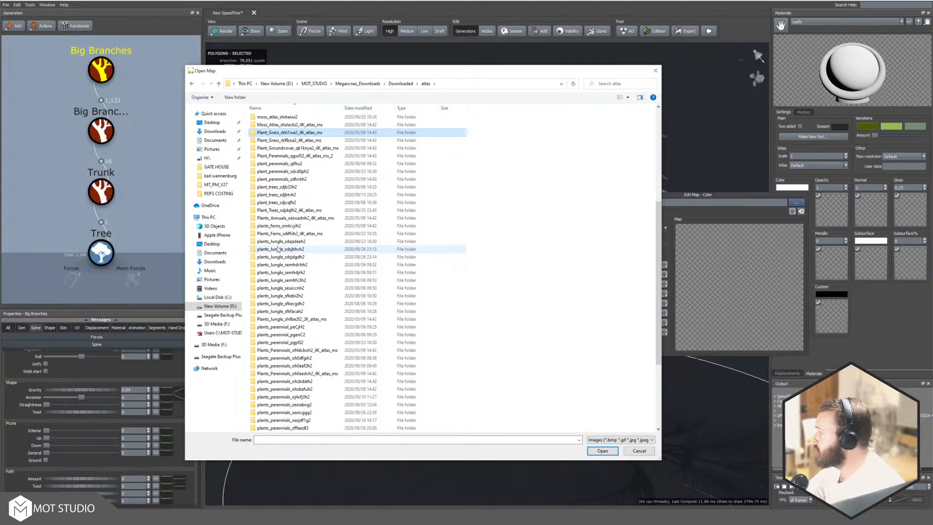
{"action": "scroll", "coordinate": [278, 249], "scroll_direction": "down", "scroll_amount": 5}
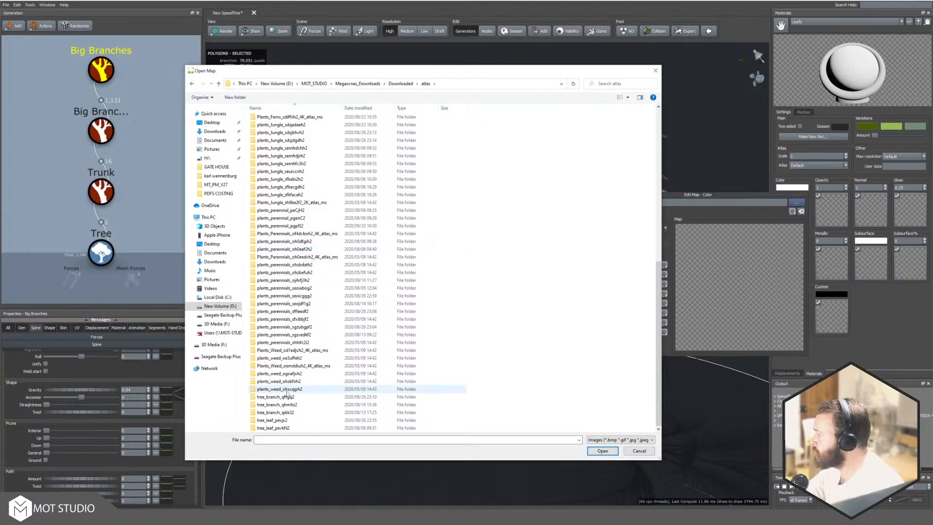
{"action": "scroll", "coordinate": [288, 392], "scroll_direction": "up", "scroll_amount": 7}
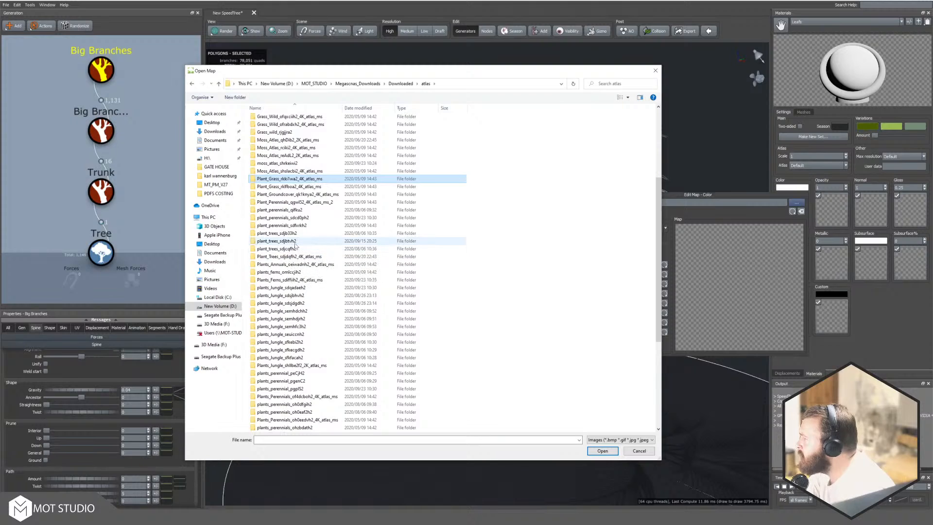
{"action": "left_click", "coordinate": [279, 257]}
{"action": "left_click", "coordinate": [277, 241]}
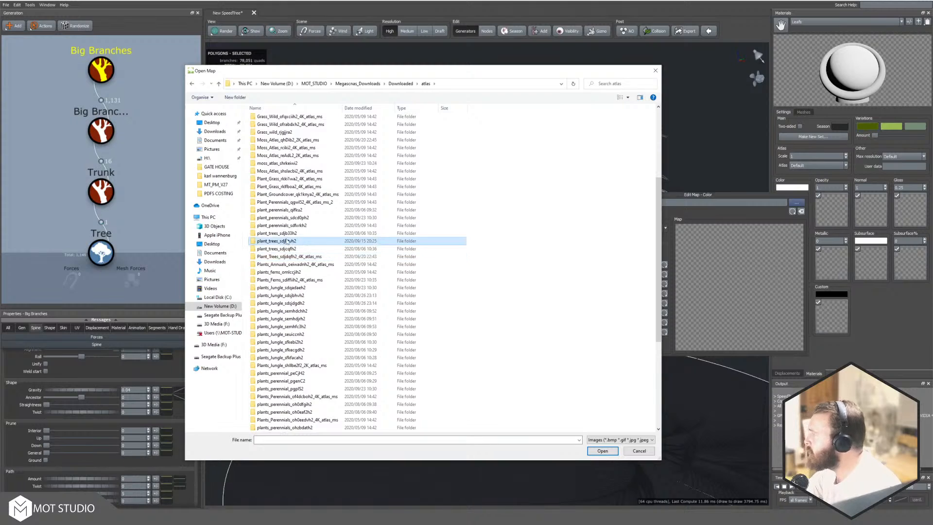
Step: Reverse the folder list's name order and load sdjb33h_4K_Albedo from plant_trees_sdjb33h2 as the Color map
{"action": "left_click", "coordinate": [259, 107]}
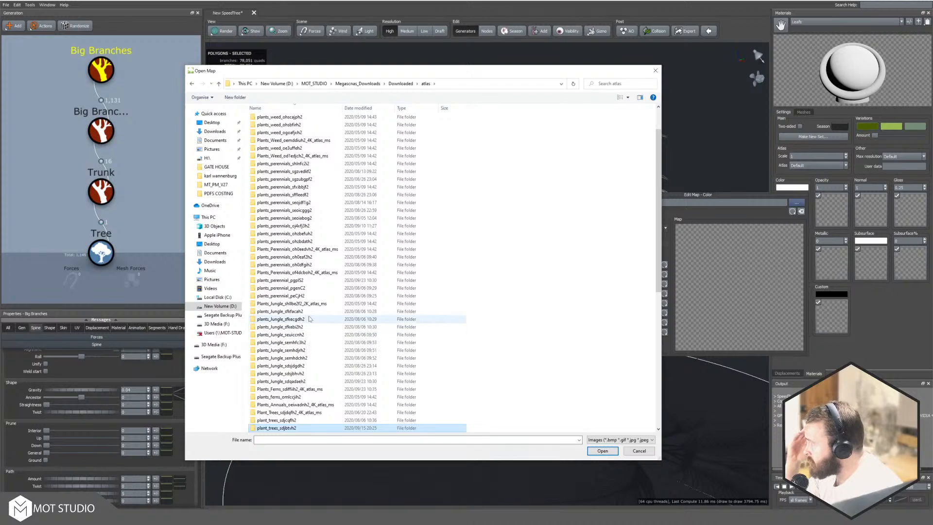
{"action": "scroll", "coordinate": [308, 323], "scroll_direction": "down", "scroll_amount": 3}
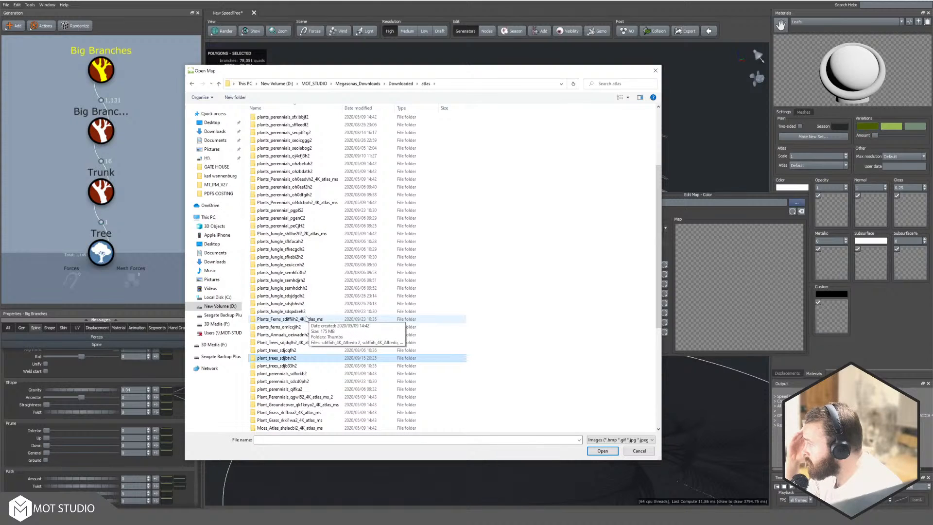
{"action": "scroll", "coordinate": [296, 320], "scroll_direction": "down", "scroll_amount": 4}
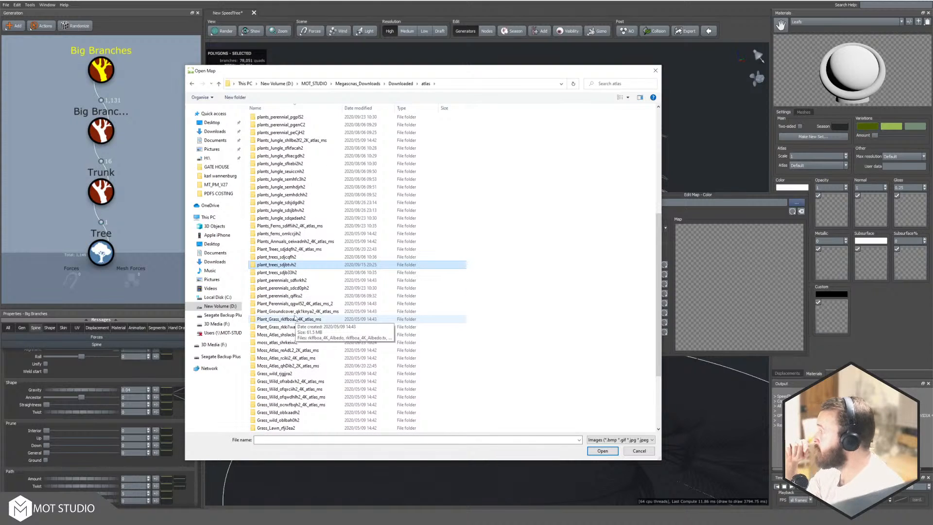
{"action": "scroll", "coordinate": [292, 316], "scroll_direction": "down", "scroll_amount": 4}
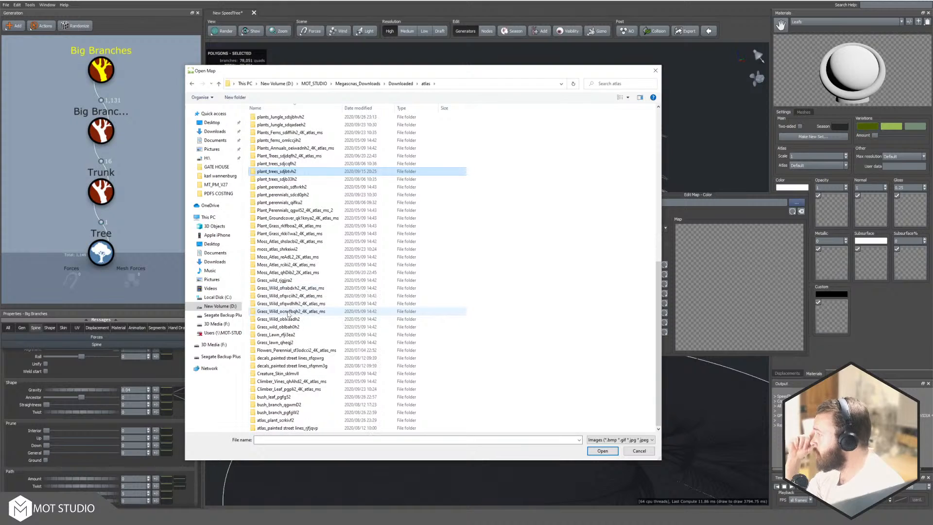
{"action": "scroll", "coordinate": [289, 315], "scroll_direction": "up", "scroll_amount": 7}
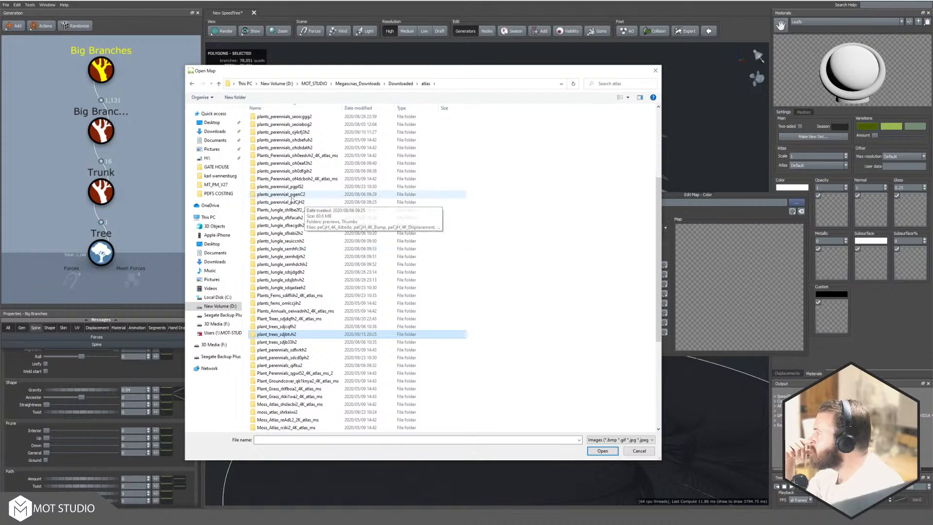
{"action": "scroll", "coordinate": [321, 182], "scroll_direction": "up", "scroll_amount": 6}
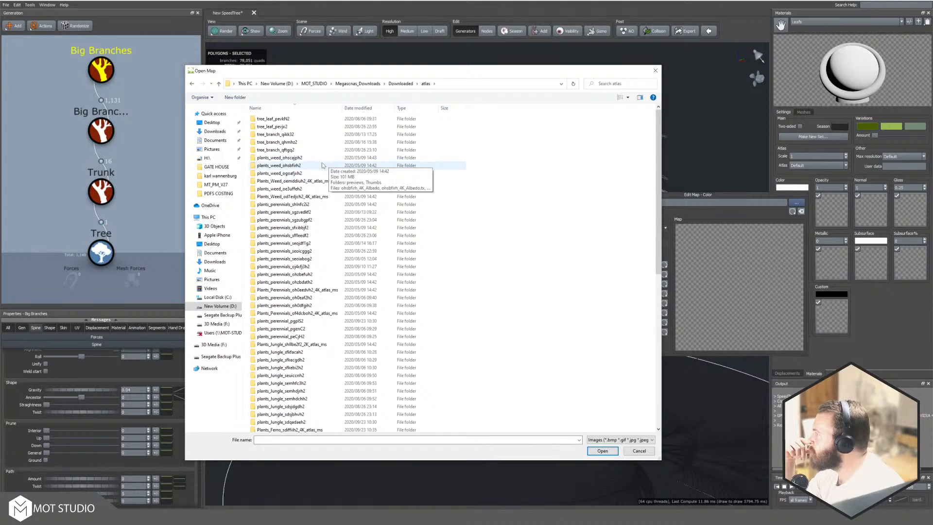
{"action": "scroll", "coordinate": [321, 175], "scroll_direction": "down", "scroll_amount": 6}
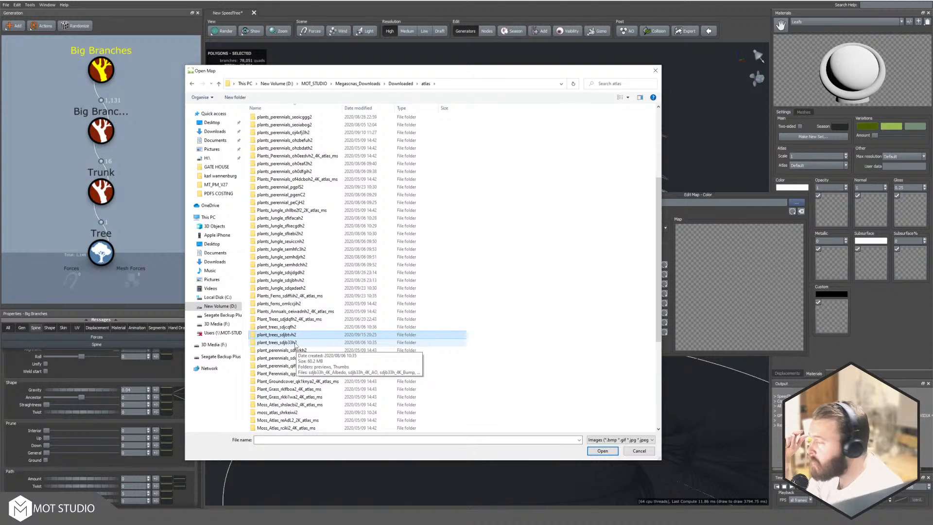
{"action": "double_click", "coordinate": [295, 343]}
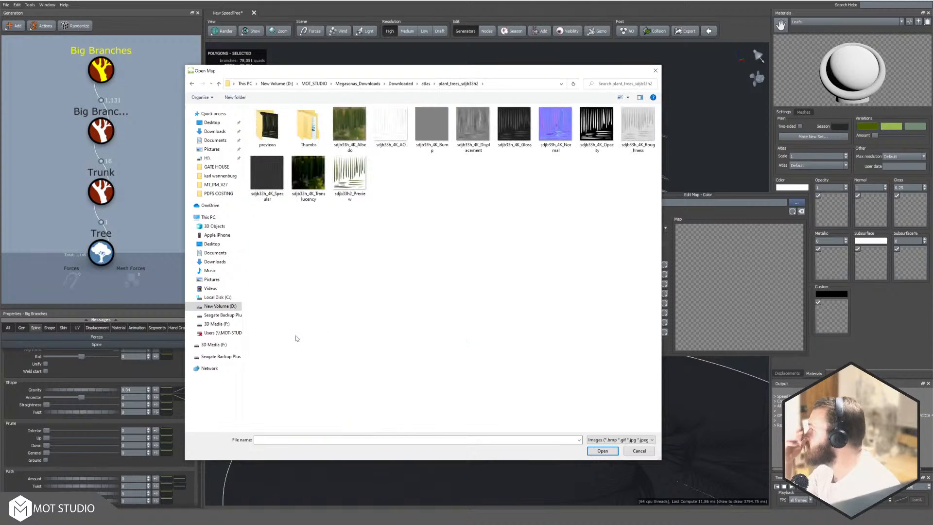
{"action": "double_click", "coordinate": [349, 127]}
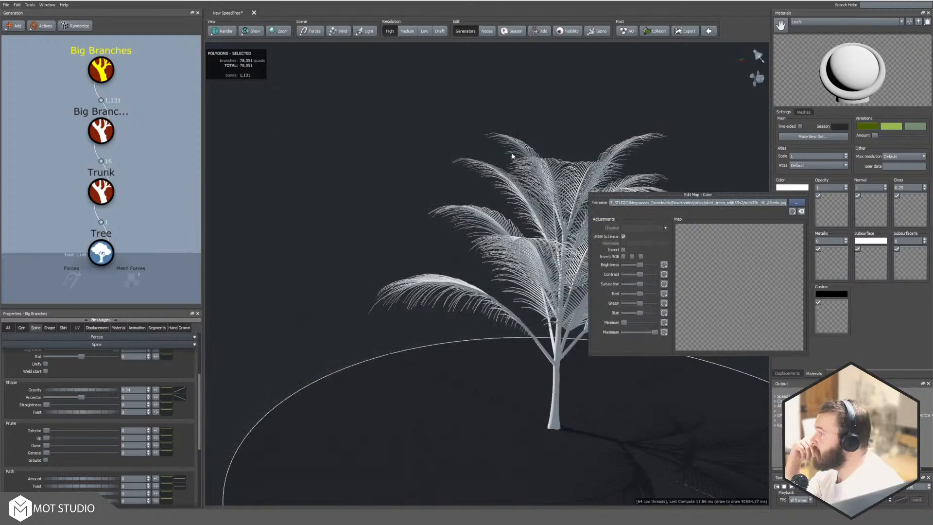
Step: Load sdjb33h_4K_Opacity.jpg from the same atlas folder as the Leafs material's Opacity map
{"action": "left_click", "coordinate": [834, 208]}
{"action": "left_click", "coordinate": [835, 203]}
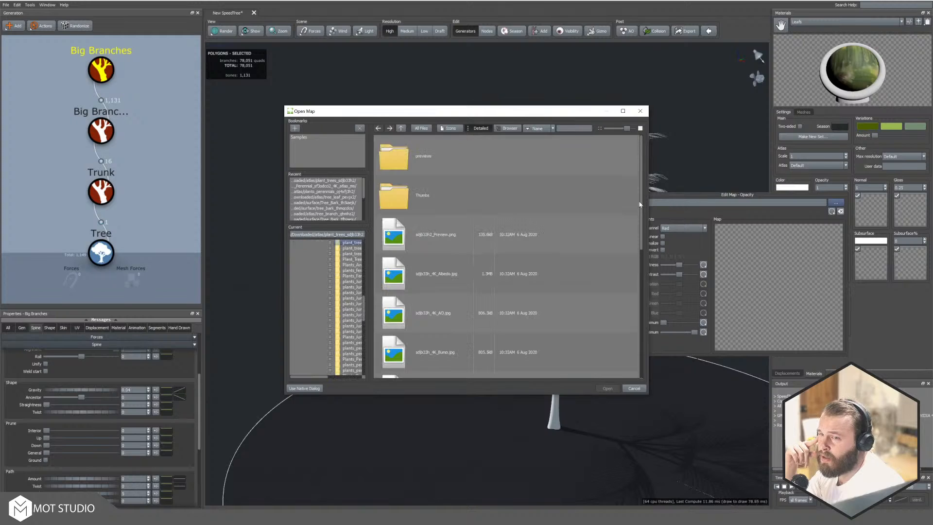
{"action": "scroll", "coordinate": [446, 257], "scroll_direction": "down", "scroll_amount": 5}
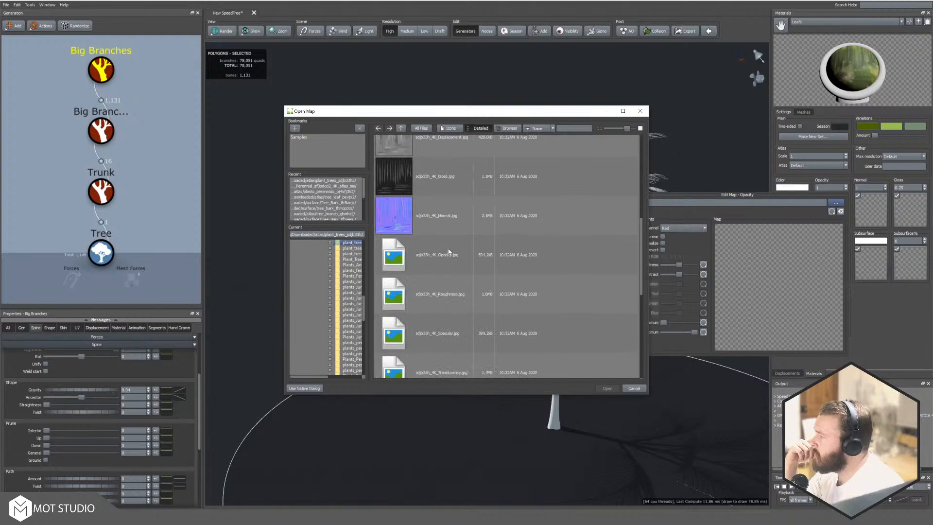
{"action": "double_click", "coordinate": [450, 254]}
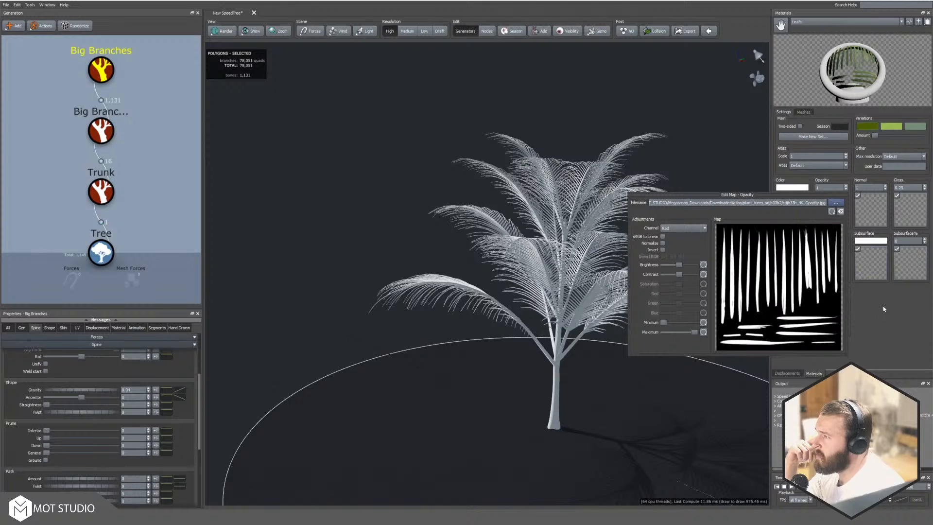
{"action": "left_click", "coordinate": [884, 309]}
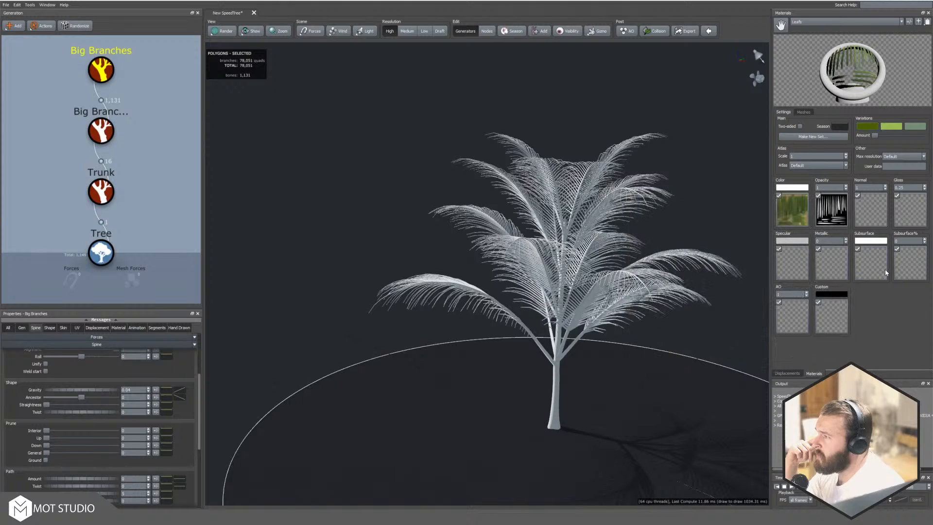
Step: Make the Leafs material two-sided, create a cutout mesh for it and enlarge the cutout editor window
{"action": "left_click", "coordinate": [800, 126]}
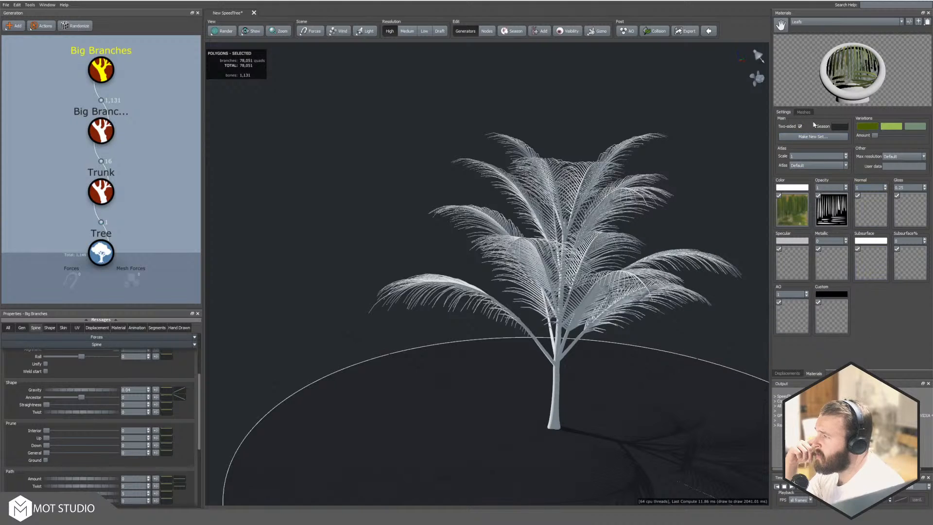
{"action": "left_click", "coordinate": [803, 112]}
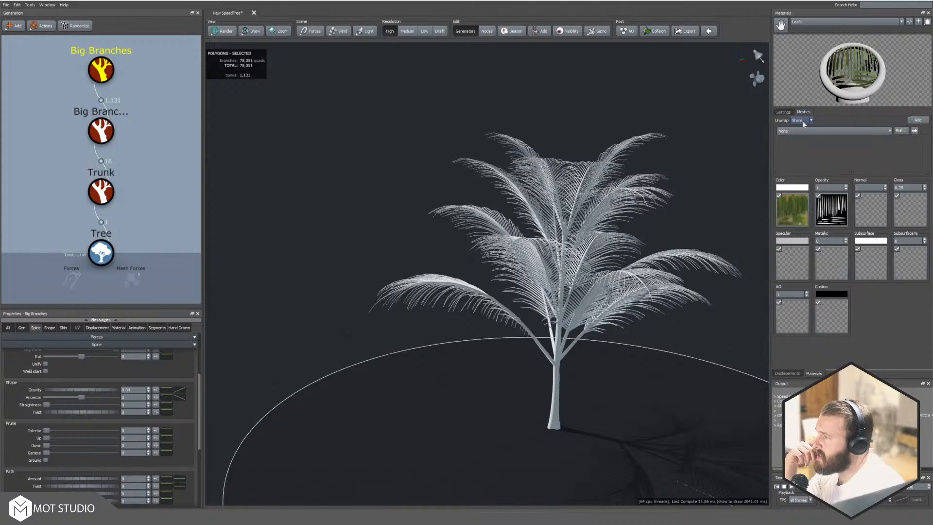
{"action": "left_click", "coordinate": [901, 132]}
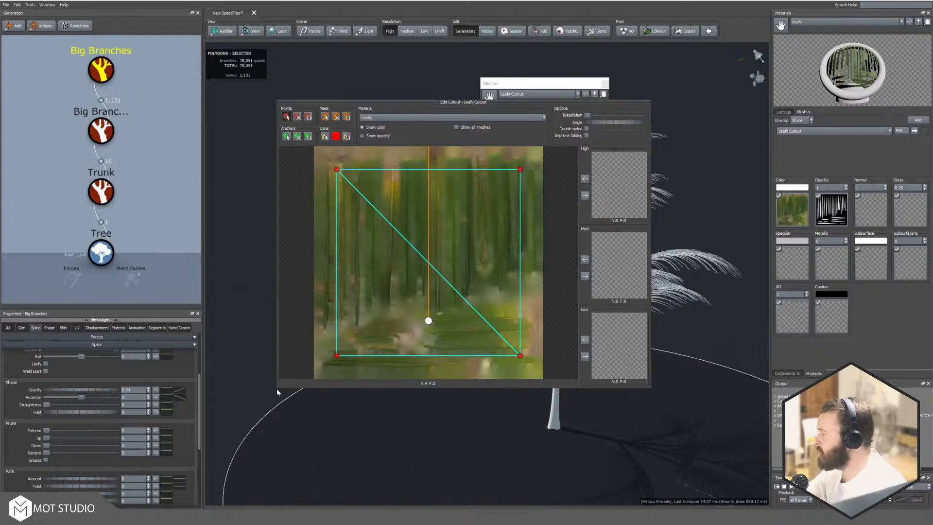
{"action": "left_click_drag", "start_coordinate": [278, 389], "coordinate": [124, 496]}
{"action": "left_click_drag", "start_coordinate": [411, 99], "coordinate": [471, 68]}
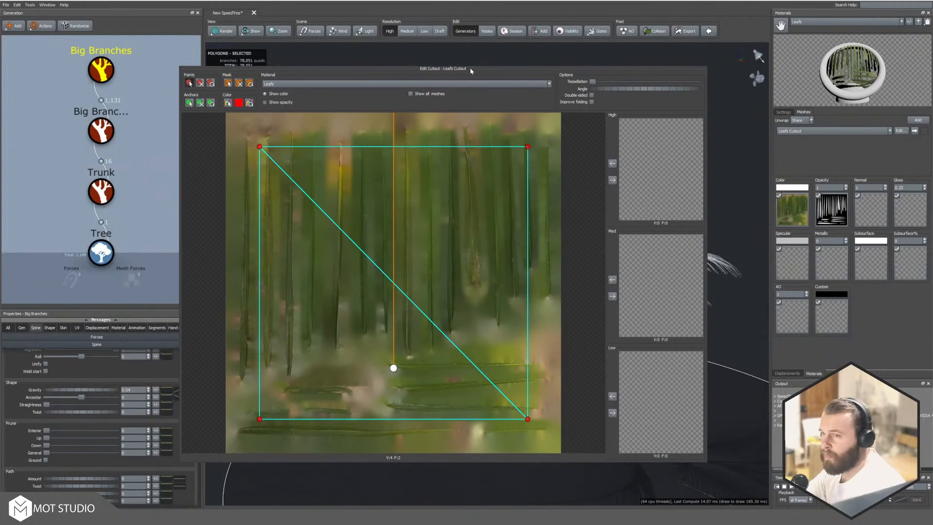
{"action": "key", "text": "Escape"}
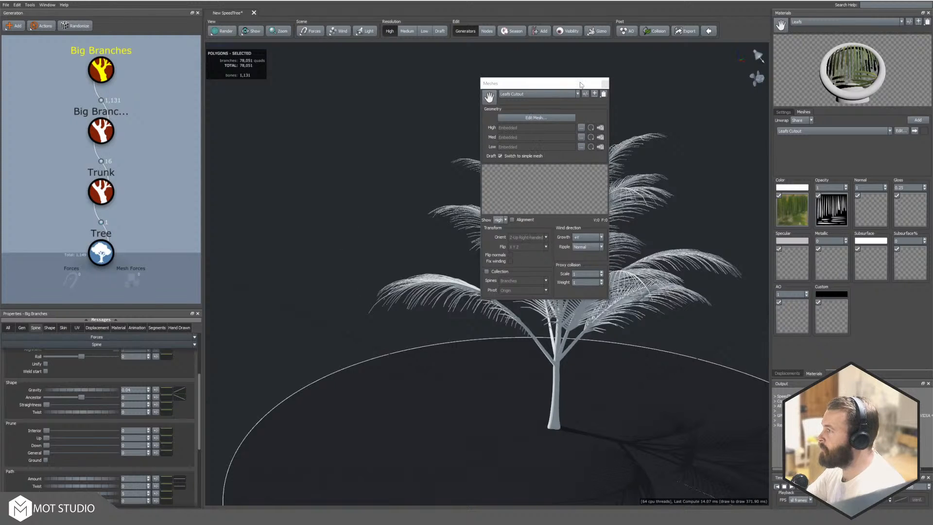
{"action": "left_click", "coordinate": [605, 83]}
{"action": "left_click", "coordinate": [907, 131]}
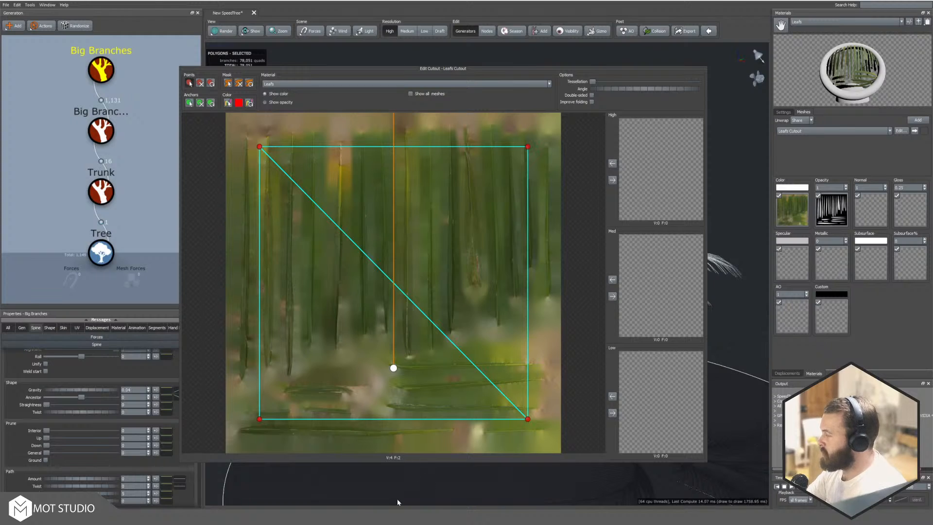
{"action": "key", "text": "Escape"}
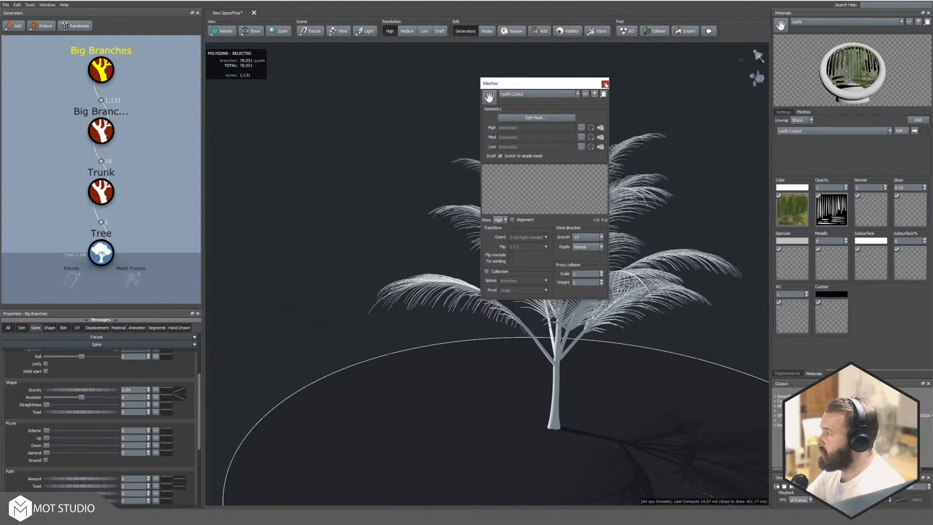
{"action": "left_click", "coordinate": [900, 131]}
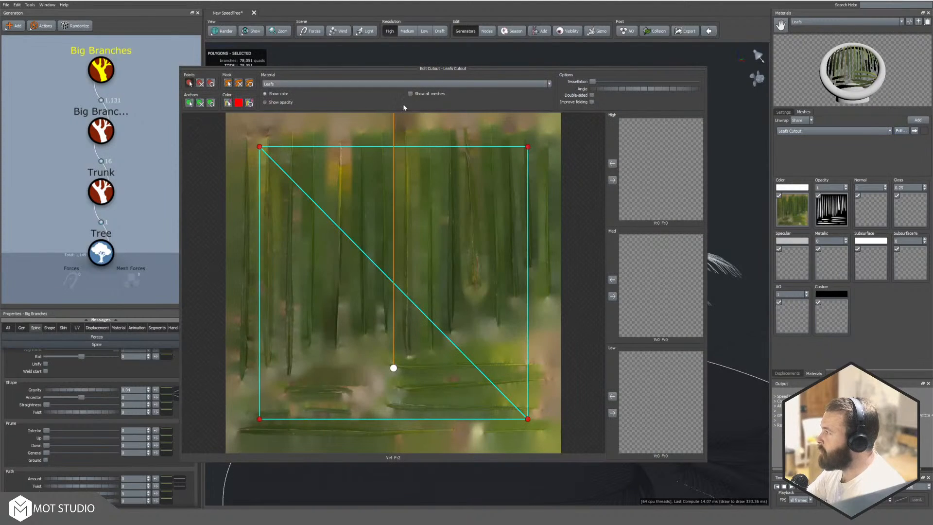
Step: Show the opacity map in the cutout editor and move the four corner points around the leaf strip just beside the centre line
{"action": "left_click", "coordinate": [288, 102]}
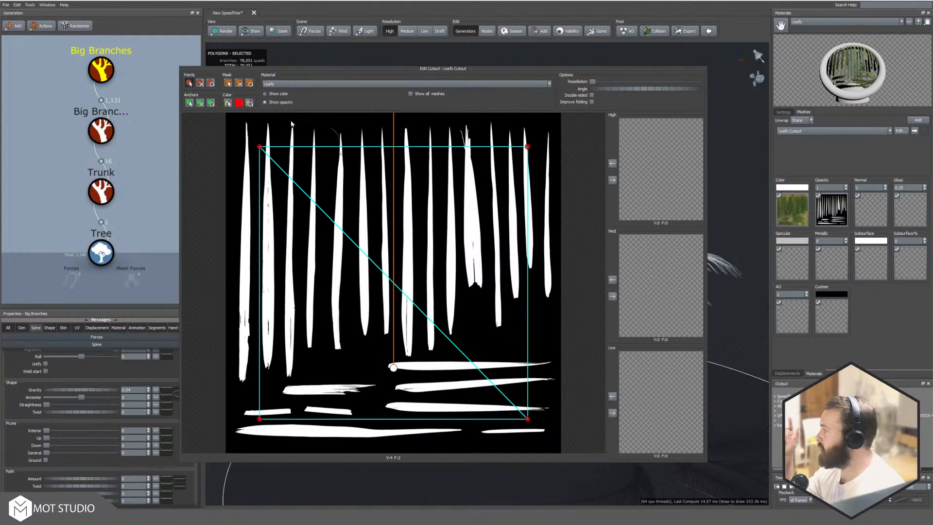
{"action": "left_click_drag", "start_coordinate": [265, 152], "coordinate": [399, 128]}
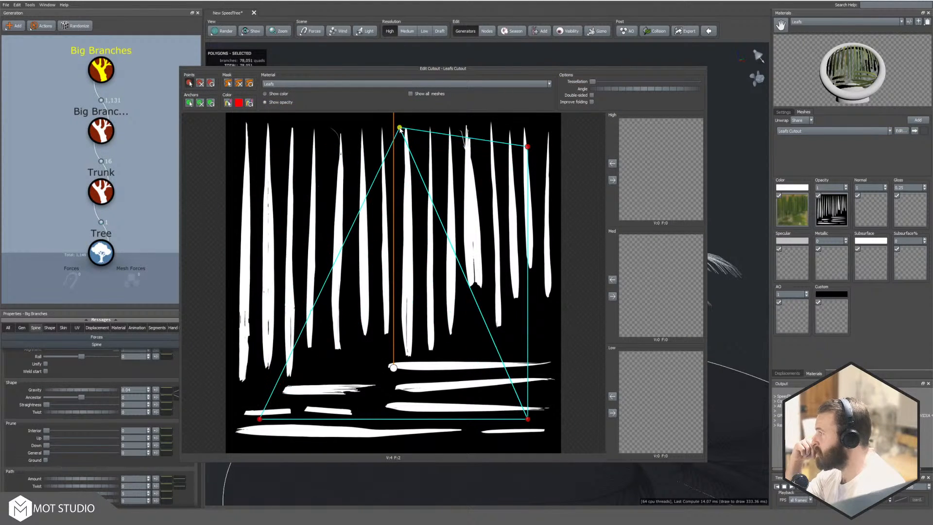
{"action": "left_click_drag", "start_coordinate": [532, 149], "coordinate": [413, 128]}
{"action": "left_click_drag", "start_coordinate": [261, 419], "coordinate": [399, 358]}
{"action": "left_click_drag", "start_coordinate": [527, 419], "coordinate": [421, 356]}
Step: Tighten the cutout's right-hand corner points at the base and tip so the outline closely fits the chosen leaf strip
{"action": "scroll", "coordinate": [412, 356], "scroll_direction": "up", "scroll_amount": 5}
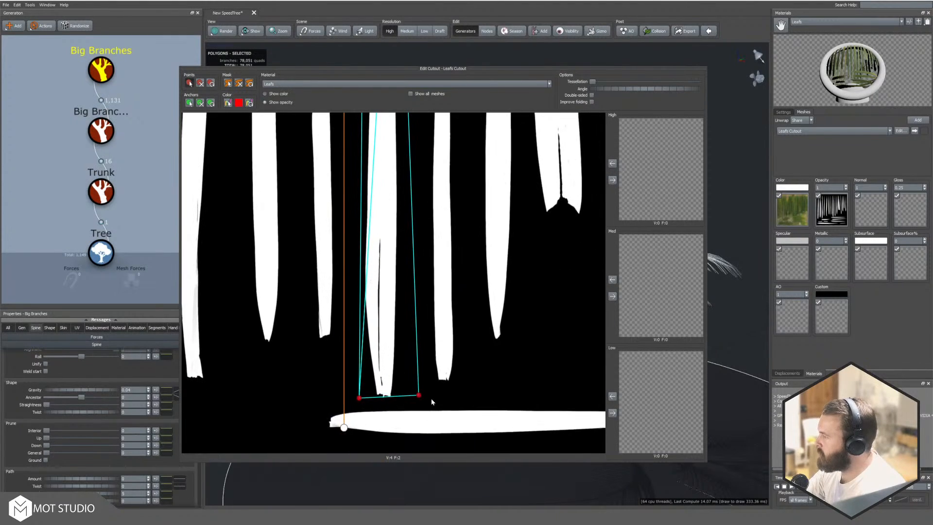
{"action": "left_click_drag", "start_coordinate": [419, 394], "coordinate": [363, 392]}
{"action": "scroll", "coordinate": [381, 405], "scroll_direction": "up", "scroll_amount": 2}
{"action": "scroll", "coordinate": [383, 408], "scroll_direction": "down", "scroll_amount": 5}
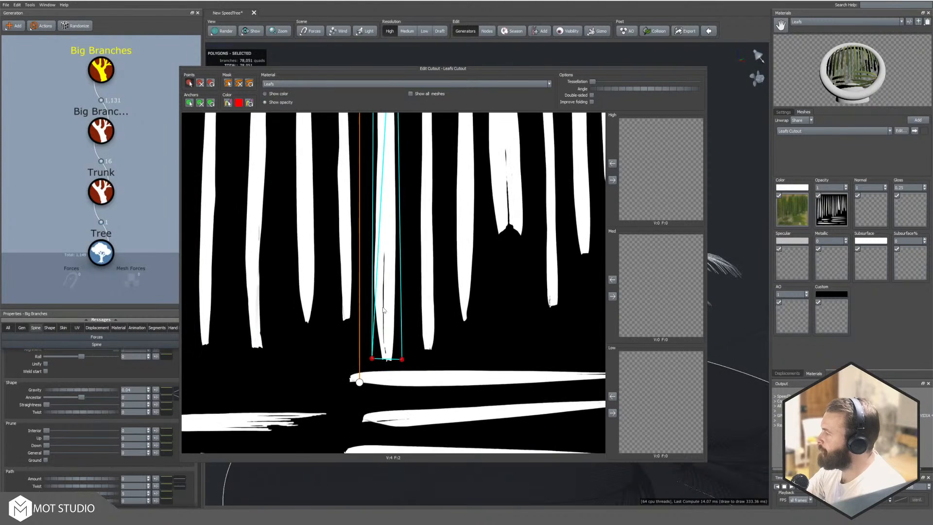
{"action": "middle_click_drag", "start_coordinate": [393, 253], "coordinate": [396, 349]}
{"action": "scroll", "coordinate": [395, 295], "scroll_direction": "up", "scroll_amount": 1}
{"action": "scroll", "coordinate": [394, 294], "scroll_direction": "down", "scroll_amount": 3}
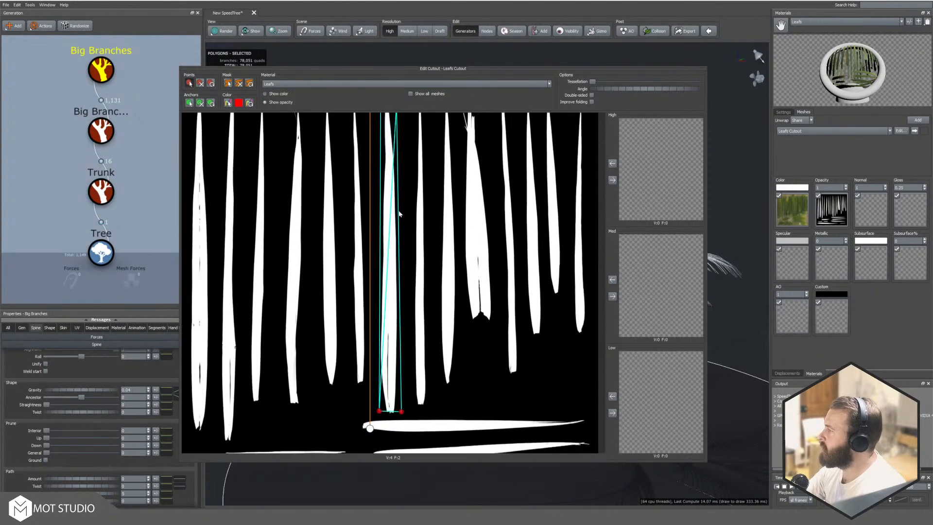
{"action": "middle_click_drag", "start_coordinate": [402, 223], "coordinate": [408, 254]}
{"action": "scroll", "coordinate": [407, 252], "scroll_direction": "down", "scroll_amount": 3}
{"action": "scroll", "coordinate": [402, 130], "scroll_direction": "up", "scroll_amount": 5}
{"action": "middle_click_drag", "start_coordinate": [419, 164], "coordinate": [385, 287]}
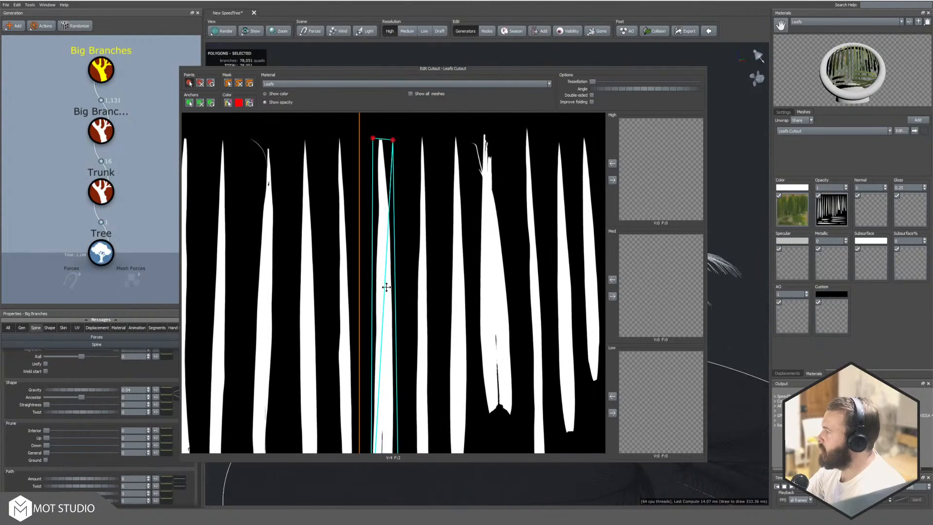
{"action": "left_click_drag", "start_coordinate": [395, 139], "coordinate": [390, 138]}
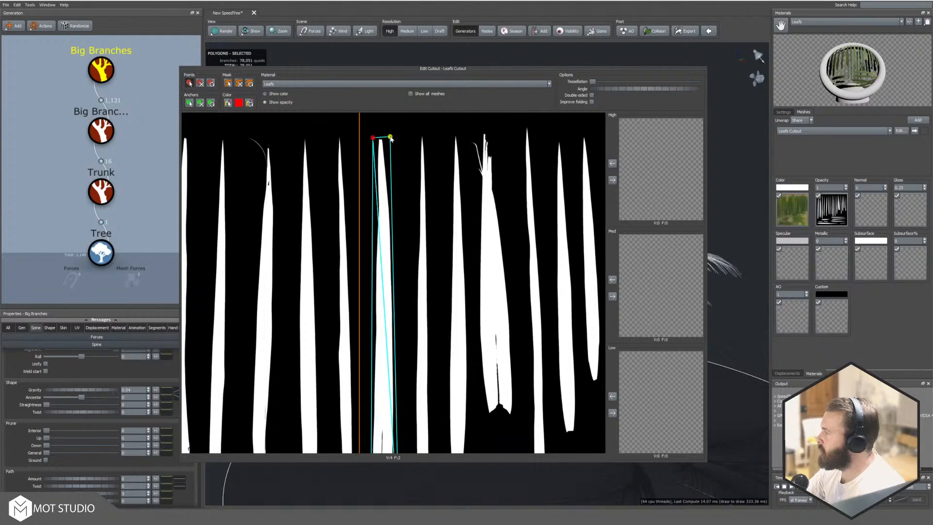
{"action": "scroll", "coordinate": [432, 294], "scroll_direction": "up", "scroll_amount": 3}
{"action": "scroll", "coordinate": [432, 294], "scroll_direction": "down", "scroll_amount": 6}
{"action": "middle_click_drag", "start_coordinate": [431, 311], "coordinate": [433, 310]}
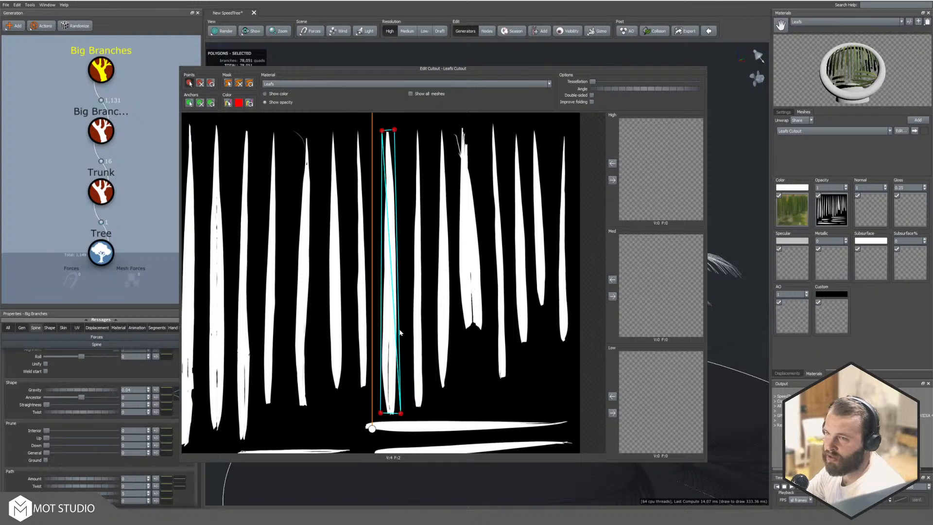
Step: Add a midpoint on the cutout's base edge and two pairs of side points along the lower half of the leaf
{"action": "left_click", "coordinate": [391, 414]}
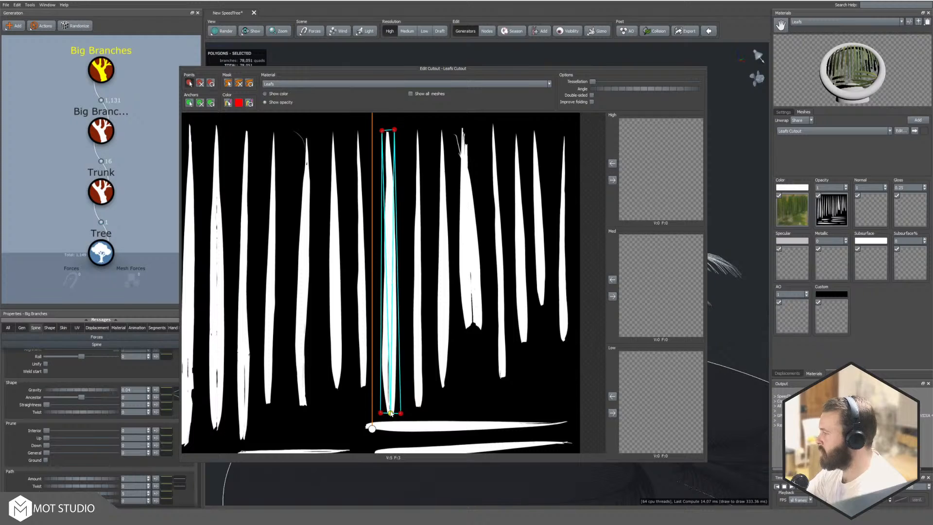
{"action": "left_click", "coordinate": [380, 356]}
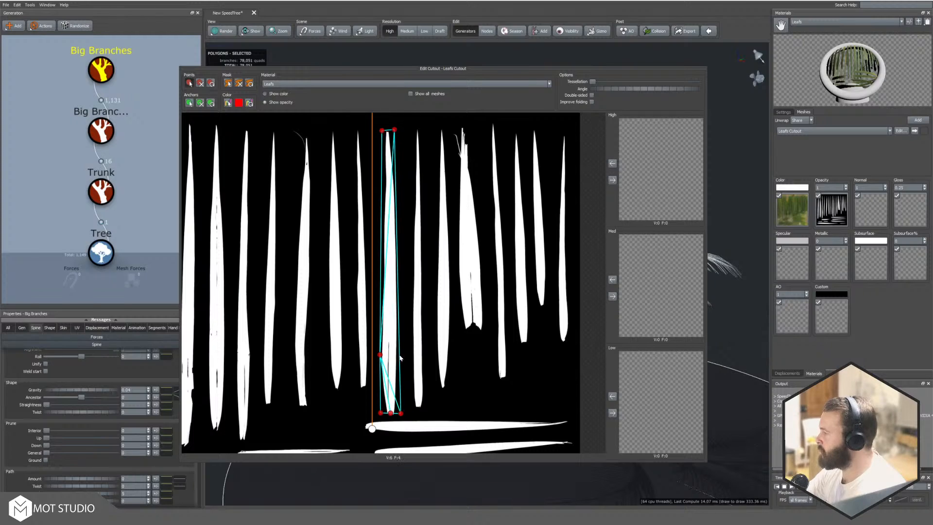
{"action": "left_click", "coordinate": [400, 355]}
{"action": "left_click", "coordinate": [399, 278]}
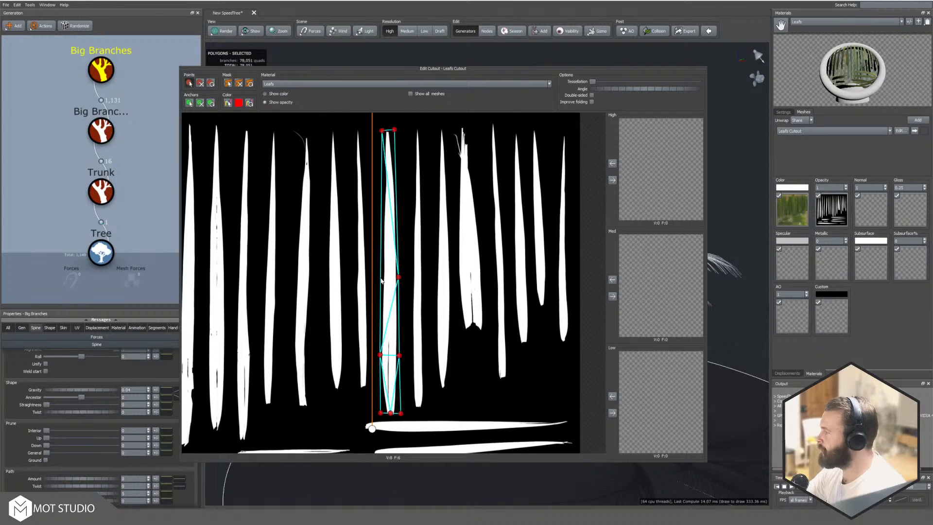
{"action": "left_click", "coordinate": [380, 275]}
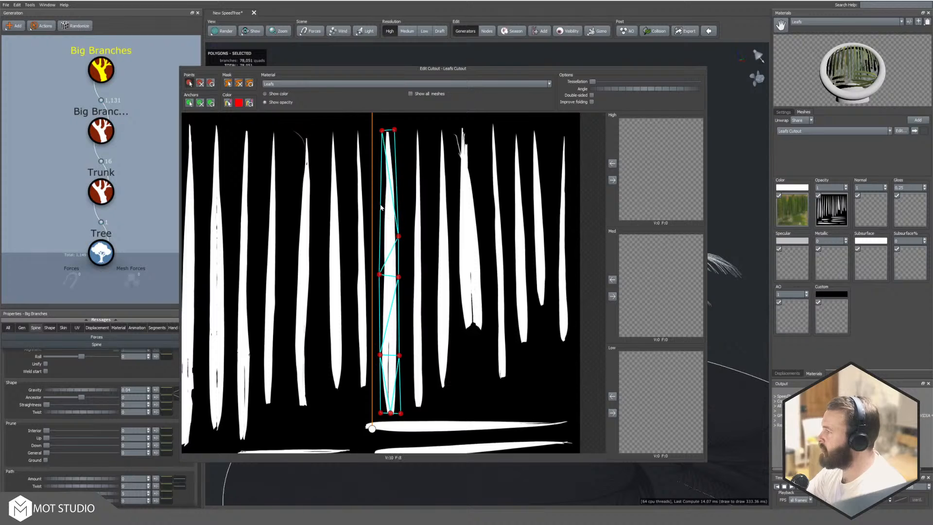
Step: Add side points along the upper half of the leaf, then a tip point, lowering the top corners to taper the outline
{"action": "left_click", "coordinate": [379, 231]}
{"action": "left_click", "coordinate": [379, 183]}
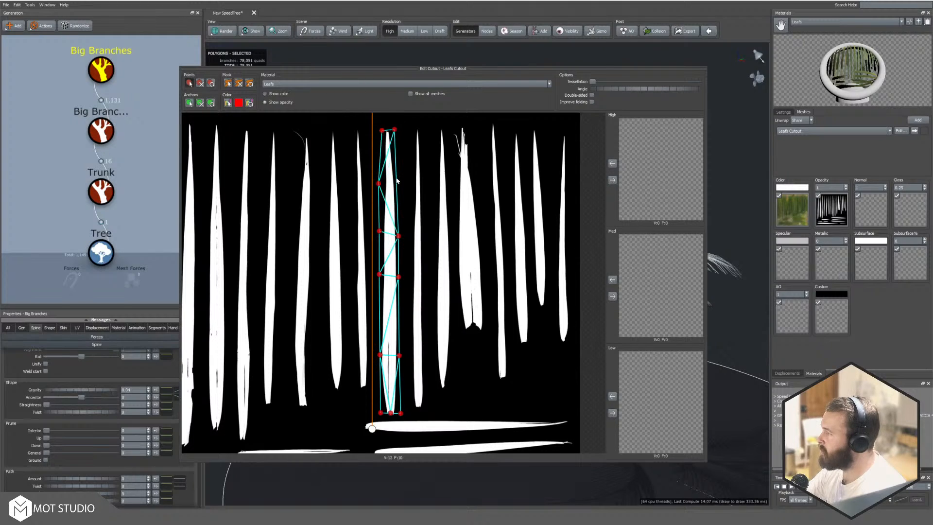
{"action": "left_click", "coordinate": [397, 178]}
{"action": "left_click_drag", "start_coordinate": [379, 183], "coordinate": [381, 180]}
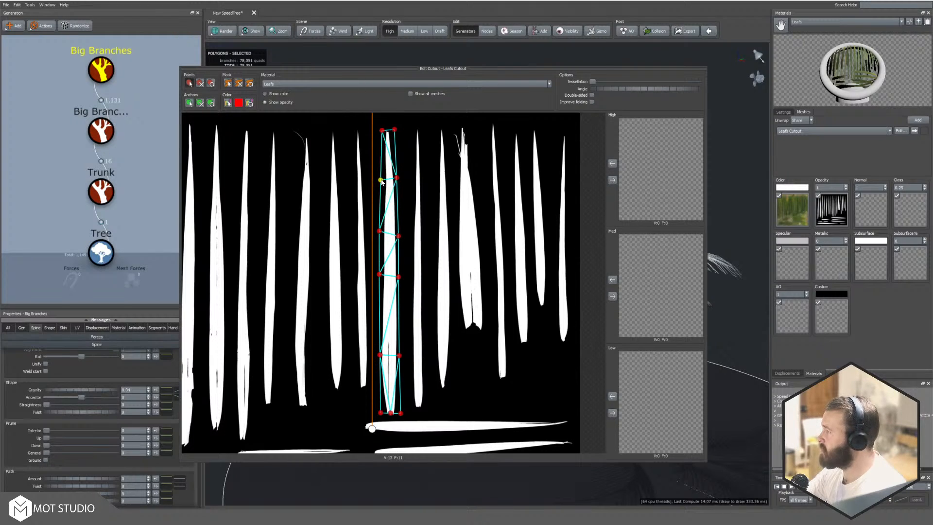
{"action": "left_click", "coordinate": [387, 130]}
{"action": "left_click_drag", "start_coordinate": [395, 129], "coordinate": [382, 139]}
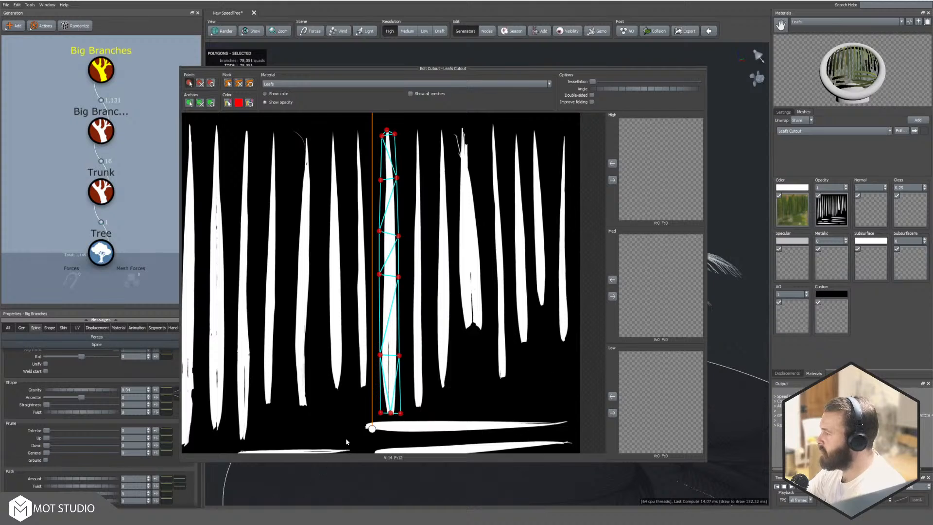
Step: Move the cutout's pivot onto the base of the outlined leaf strip
{"action": "left_click_drag", "start_coordinate": [372, 429], "coordinate": [391, 426]}
{"action": "scroll", "coordinate": [416, 417], "scroll_direction": "up", "scroll_amount": 1}
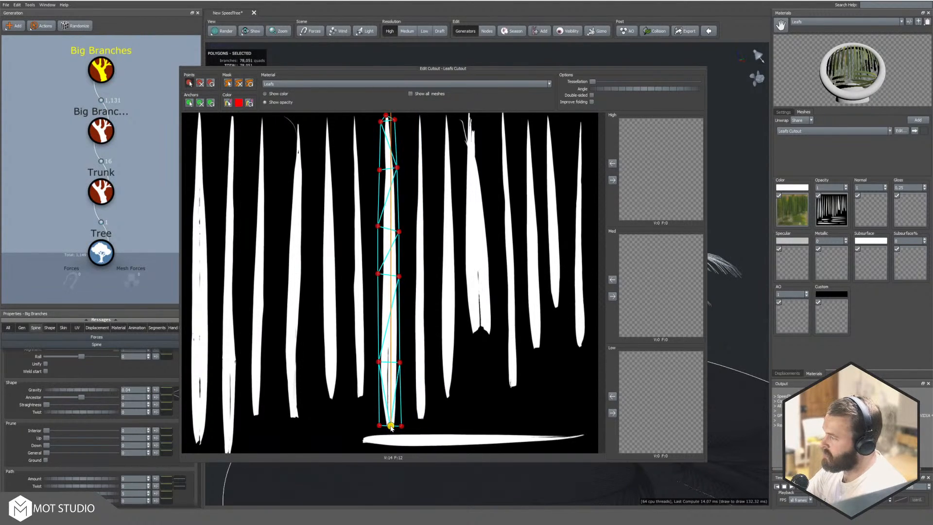
{"action": "mouse_move", "coordinate": [600, 90]}
{"action": "left_mouse_down"}
{"action": "mouse_move", "coordinate": [610, 91]}
{"action": "mouse_move", "coordinate": [599, 93]}
{"action": "left_mouse_up"}
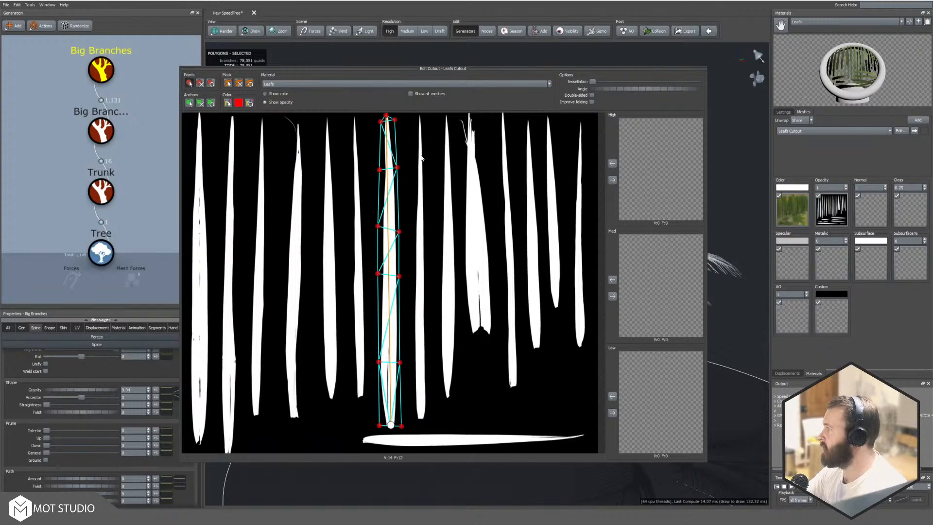
Step: Add four centre-line points level with the side point pairs and store the outline as the Low detail mesh
{"action": "left_click", "coordinate": [390, 169]}
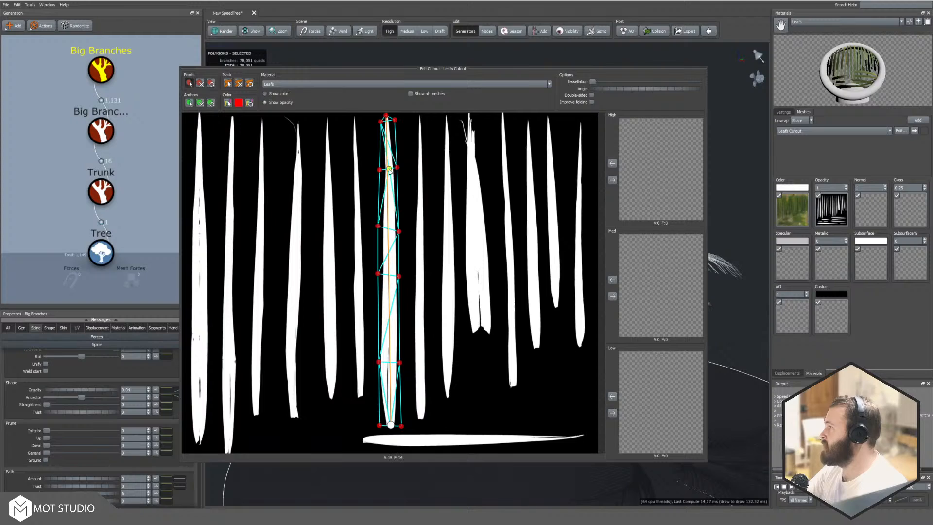
{"action": "left_click", "coordinate": [389, 231]}
{"action": "left_click", "coordinate": [390, 274]}
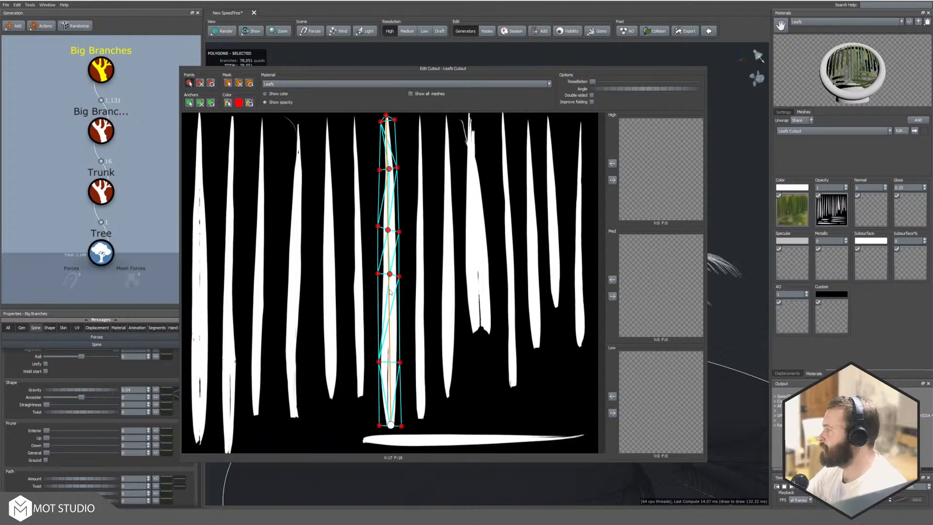
{"action": "left_click", "coordinate": [390, 362]}
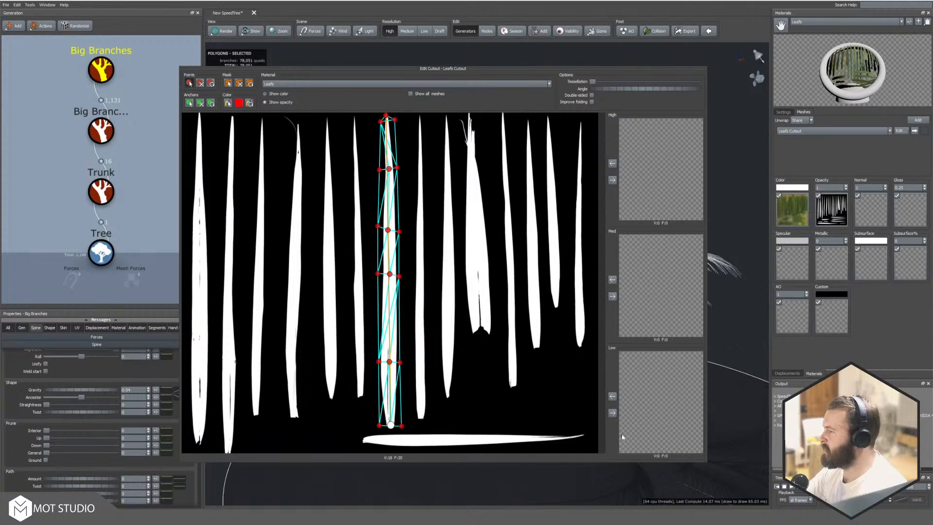
{"action": "left_click", "coordinate": [615, 414]}
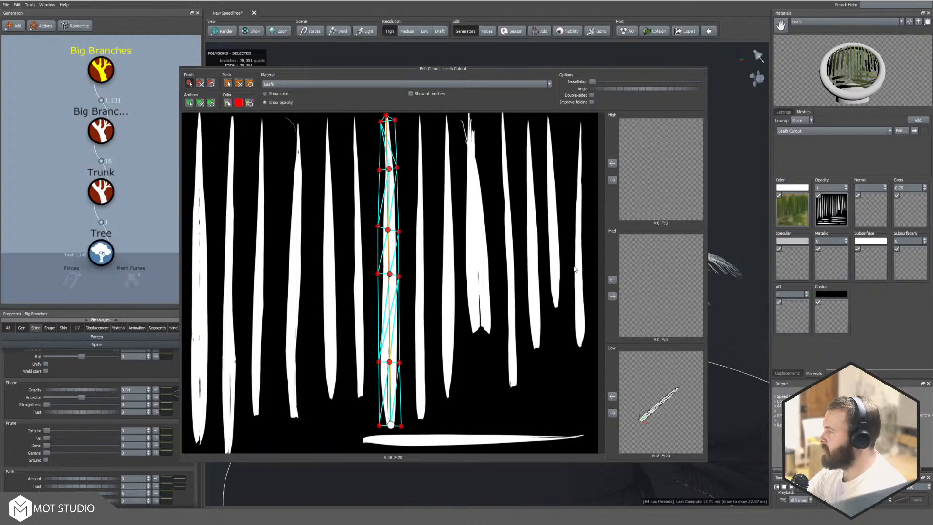
Step: Add two more three-point rows across the lower half of the leaf cutout, one midway between rows and one near the base
{"action": "left_click", "coordinate": [379, 314]}
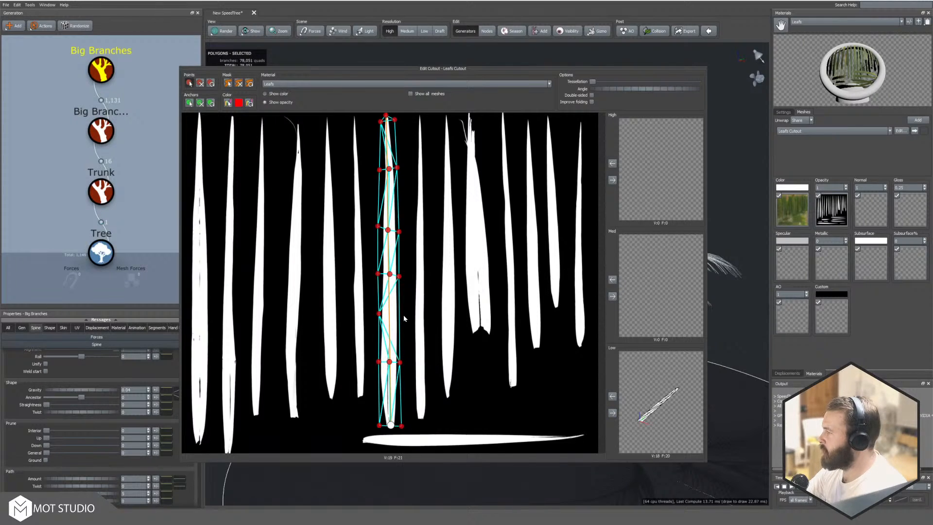
{"action": "left_click", "coordinate": [399, 317]}
{"action": "left_click", "coordinate": [390, 316]}
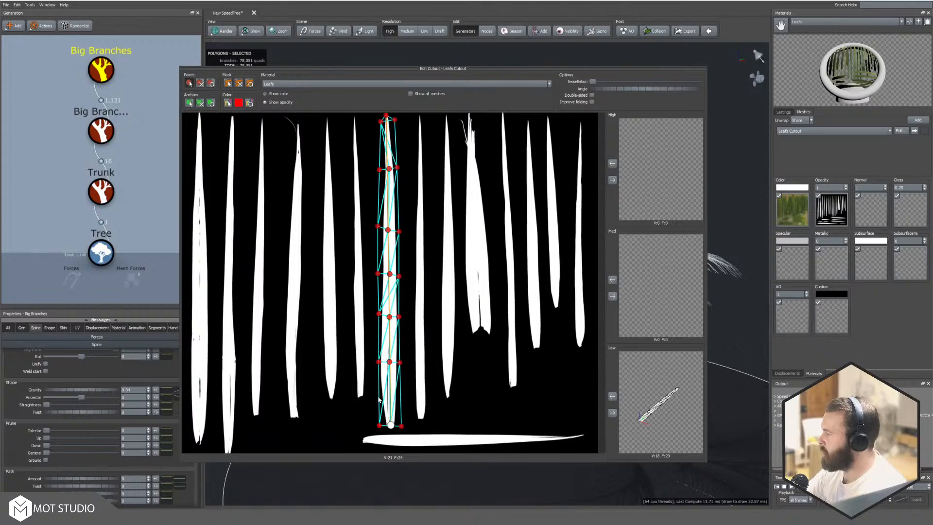
{"action": "left_click", "coordinate": [379, 395]}
{"action": "left_click", "coordinate": [389, 395]}
{"action": "left_click", "coordinate": [400, 394]}
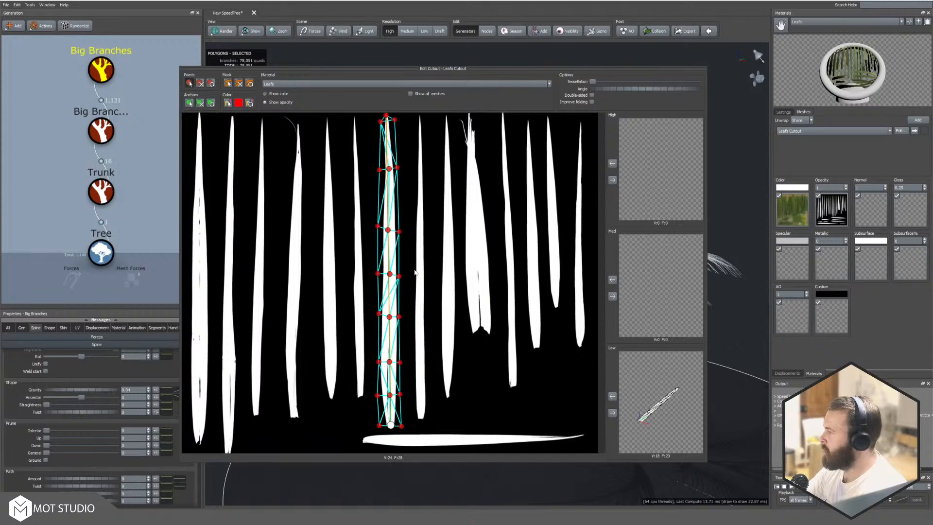
Step: Add two more three-point rows across the upper part of the leaf cutout, between the existing rows and just below the tip
{"action": "left_click", "coordinate": [379, 197]}
{"action": "left_click", "coordinate": [388, 197]}
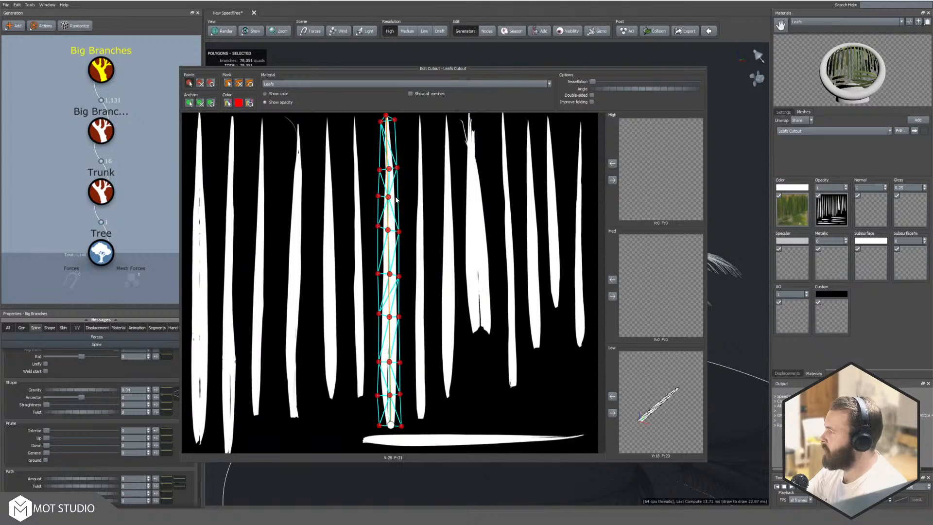
{"action": "left_click", "coordinate": [398, 198]}
{"action": "left_click", "coordinate": [382, 144]}
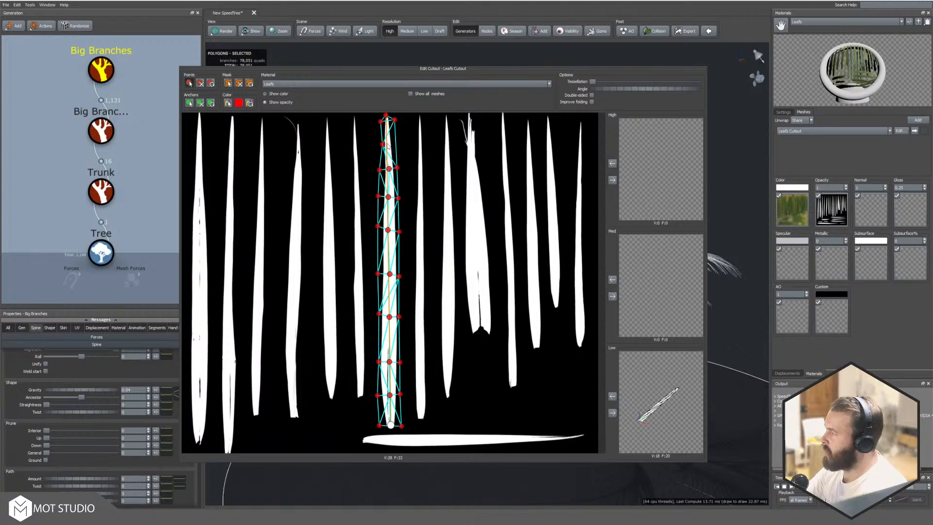
{"action": "left_click", "coordinate": [389, 144]}
{"action": "left_click", "coordinate": [396, 144]}
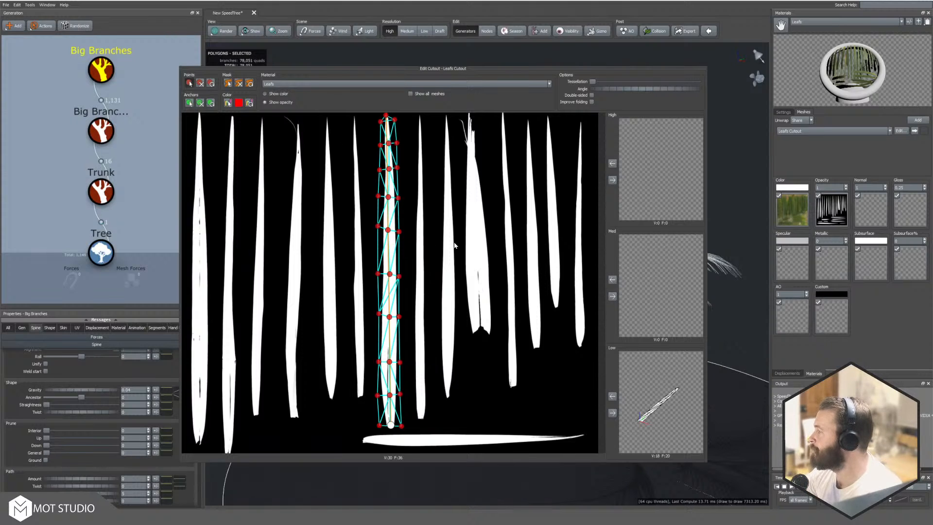
Step: Store the leaf cutout outline as the Medium mesh and, with slightly raised tessellation, as the High mesh, finishing the mesh editing
{"action": "left_click", "coordinate": [612, 296]}
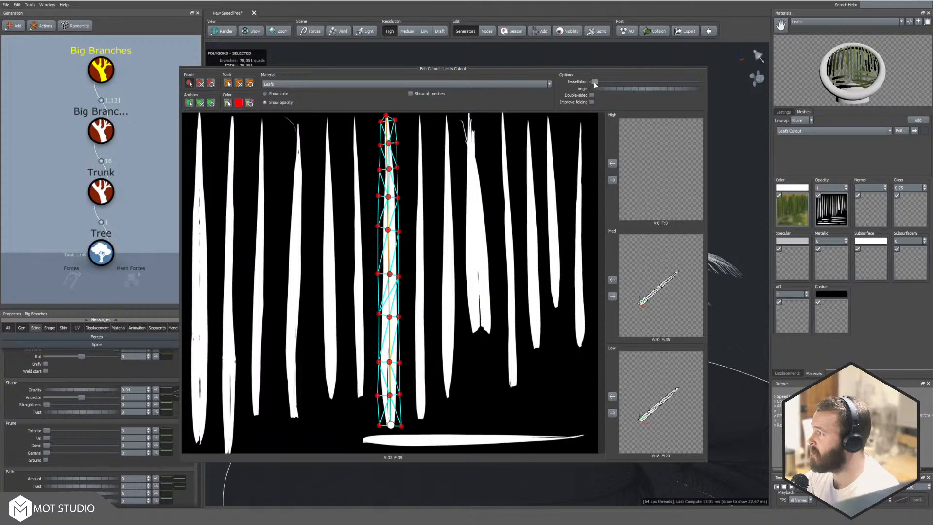
{"action": "left_click", "coordinate": [613, 180]}
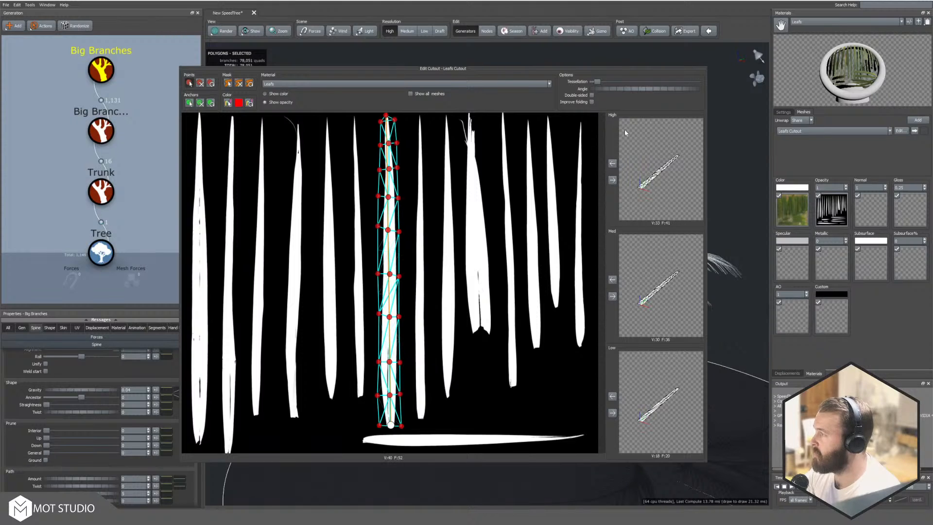
{"action": "left_click", "coordinate": [613, 181]}
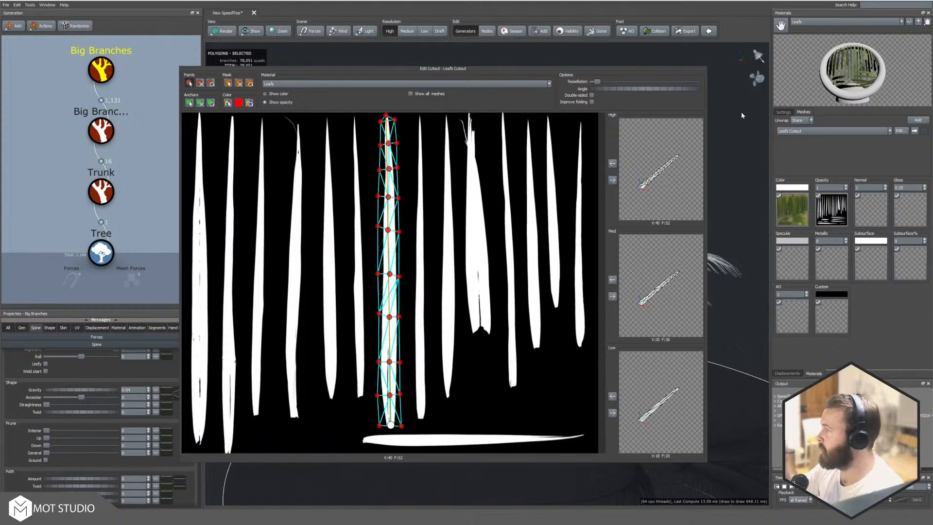
{"action": "left_click", "coordinate": [710, 66]}
{"action": "left_click", "coordinate": [712, 60]}
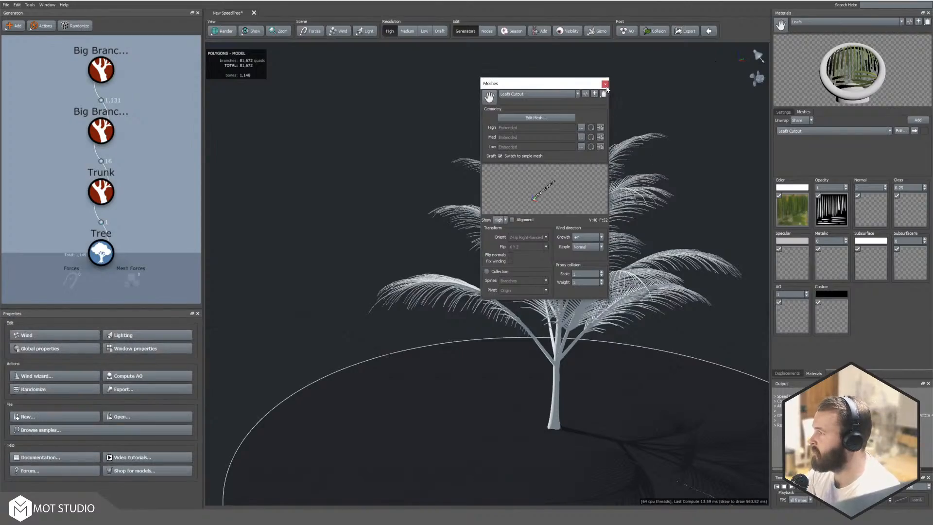
{"action": "left_click", "coordinate": [606, 85]}
Step: Set the skin type of the uppermost Big Branches generator to Spine only
{"action": "left_click_drag", "start_coordinate": [593, 99], "coordinate": [603, 301]}
{"action": "scroll", "coordinate": [668, 332], "scroll_direction": "up", "scroll_amount": 5}
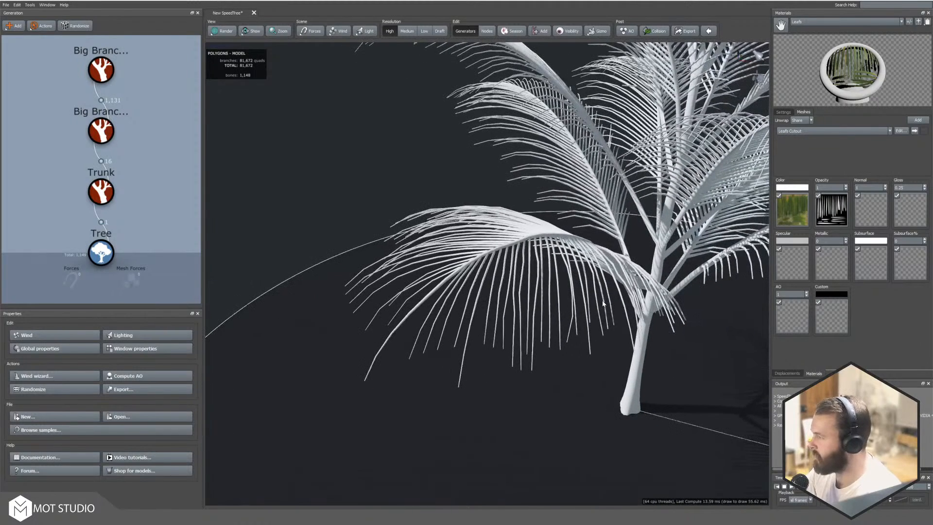
{"action": "left_click", "coordinate": [101, 69]}
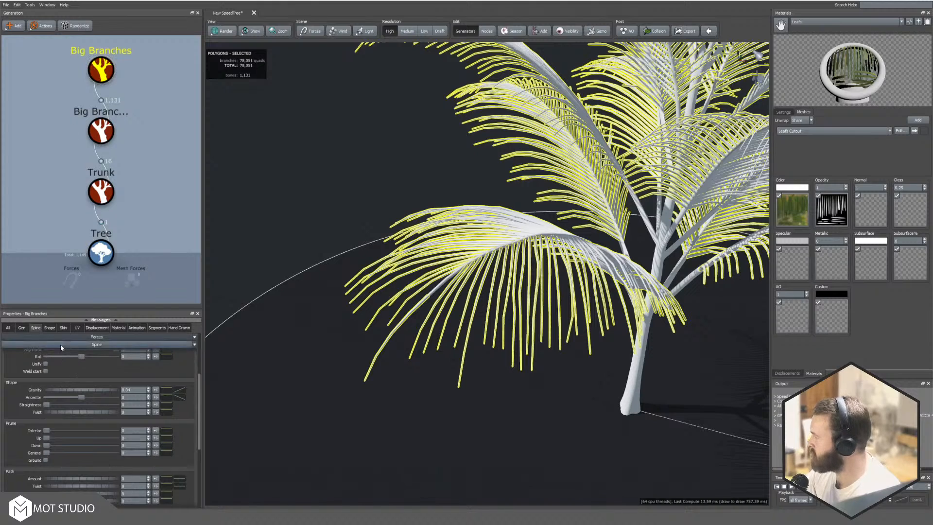
{"action": "left_click", "coordinate": [63, 327]}
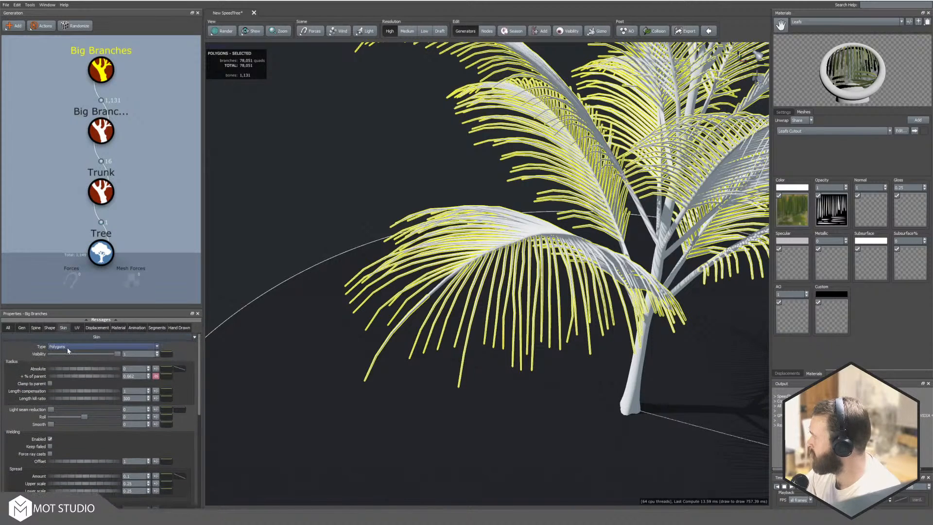
{"action": "left_click", "coordinate": [61, 350]}
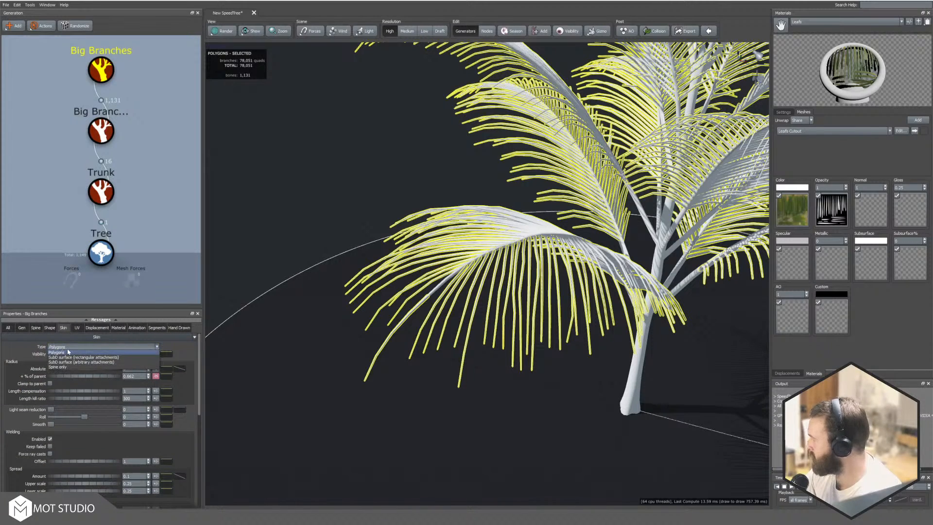
{"action": "left_click", "coordinate": [66, 368]}
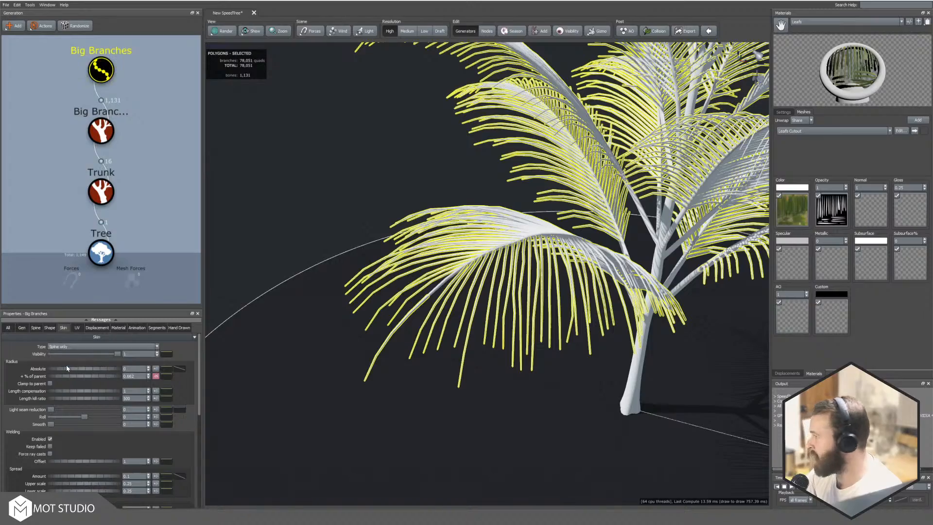
{"action": "mouse_move", "coordinate": [436, 264]}
{"action": "left_mouse_down"}
{"action": "mouse_move", "coordinate": [472, 301]}
{"action": "mouse_move", "coordinate": [410, 297]}
{"action": "mouse_move", "coordinate": [447, 292]}
{"action": "mouse_move", "coordinate": [439, 281]}
{"action": "left_mouse_up"}
{"action": "middle_click_drag", "start_coordinate": [439, 281], "coordinate": [401, 301]}
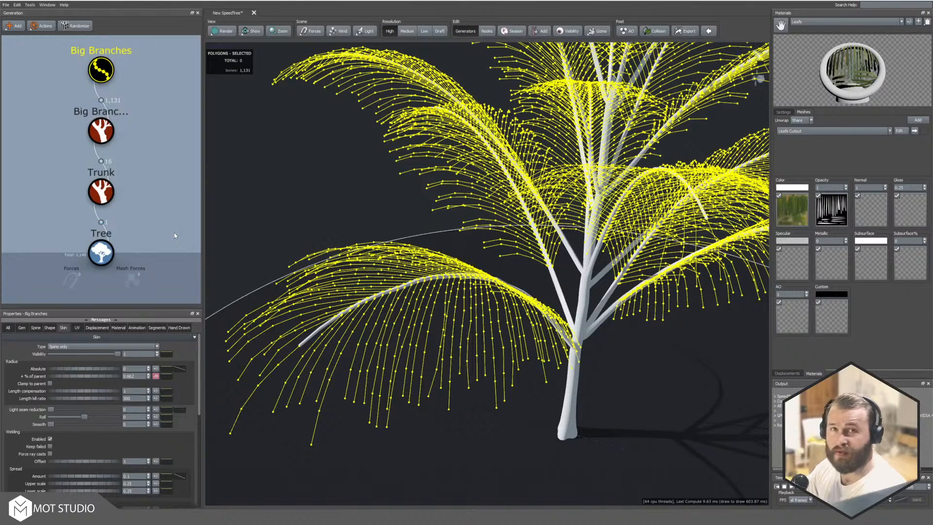
Step: Add a Fronds generator to the spine-only Big Branches and apply the Leafs material to it
{"action": "right_click", "coordinate": [100, 65]}
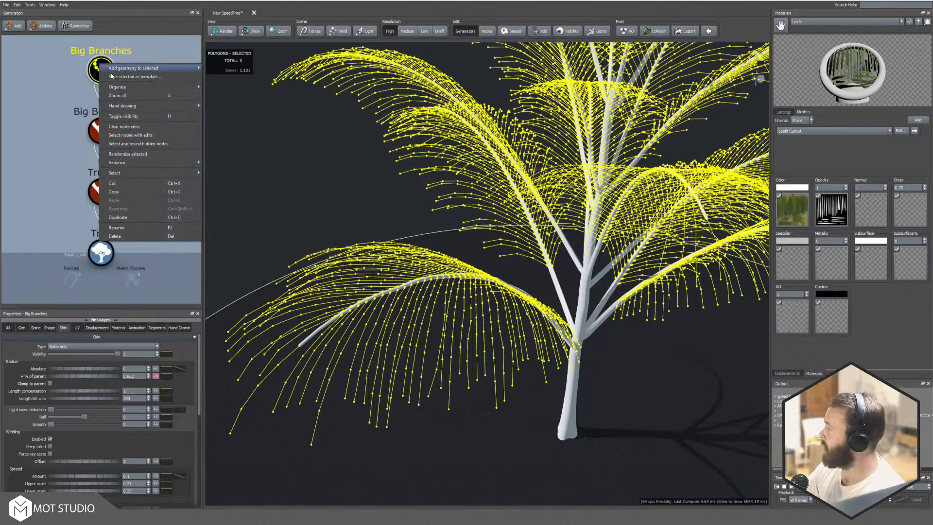
{"action": "mouse_move", "coordinate": [187, 68]}
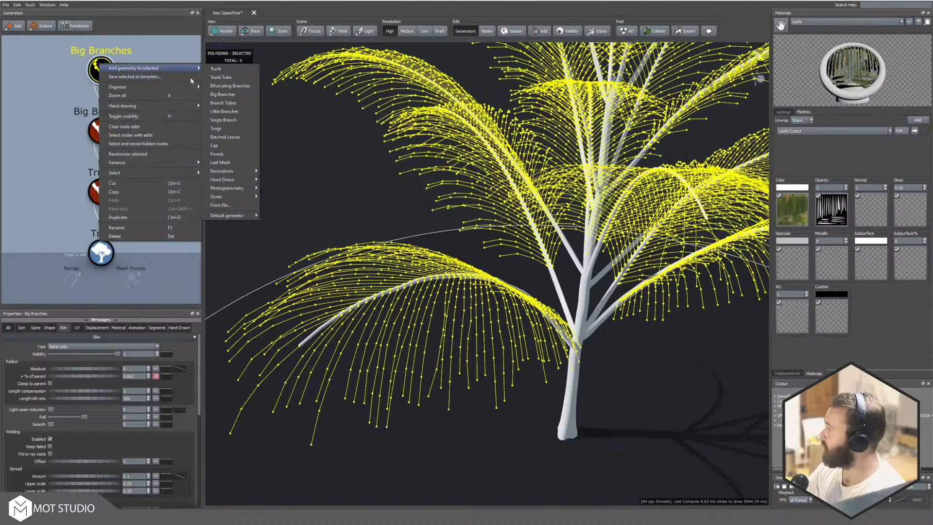
{"action": "left_click", "coordinate": [232, 155]}
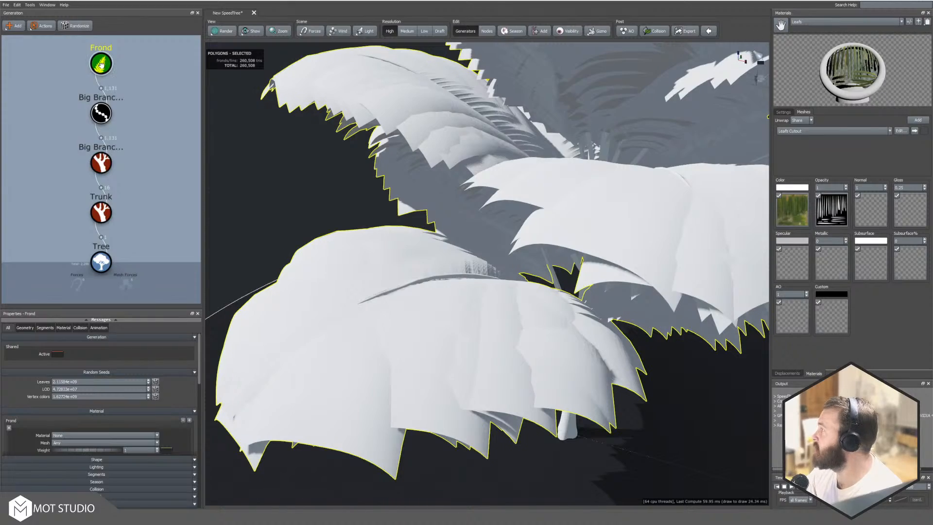
{"action": "left_click_drag", "start_coordinate": [101, 65], "coordinate": [101, 66]}
Step: Set the Frond generator's boundary start to 0 so the leaf strips begin at the branch
{"action": "left_click_drag", "start_coordinate": [484, 169], "coordinate": [513, 290]}
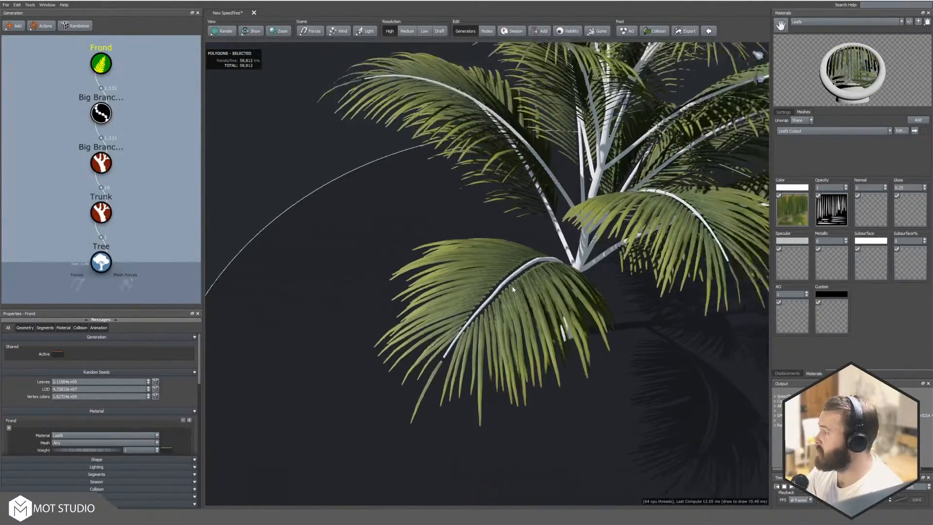
{"action": "scroll", "coordinate": [513, 289], "scroll_direction": "up", "scroll_amount": 10}
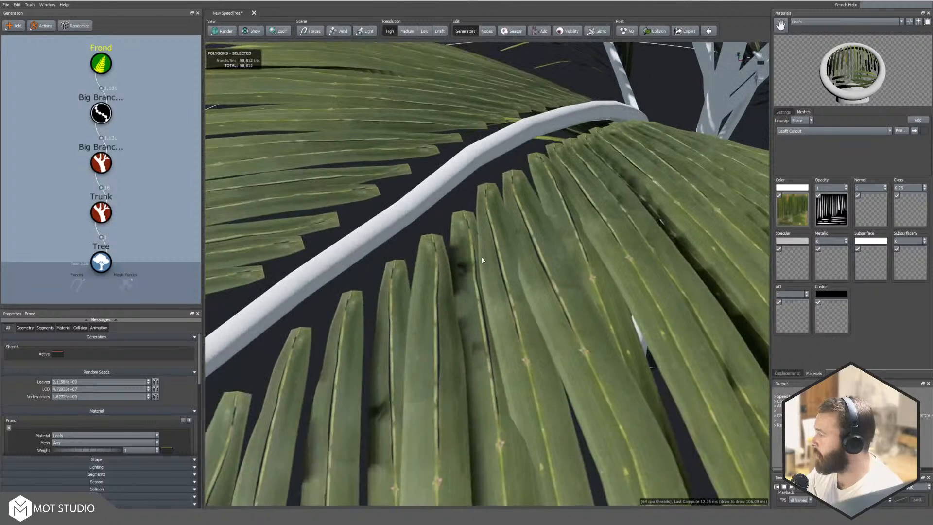
{"action": "left_click_drag", "start_coordinate": [482, 260], "coordinate": [523, 210]}
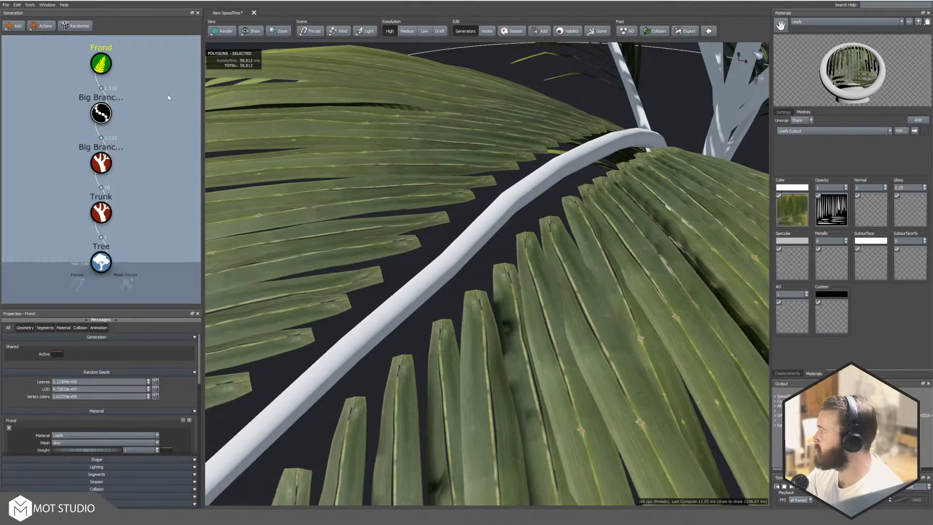
{"action": "left_click", "coordinate": [101, 67]}
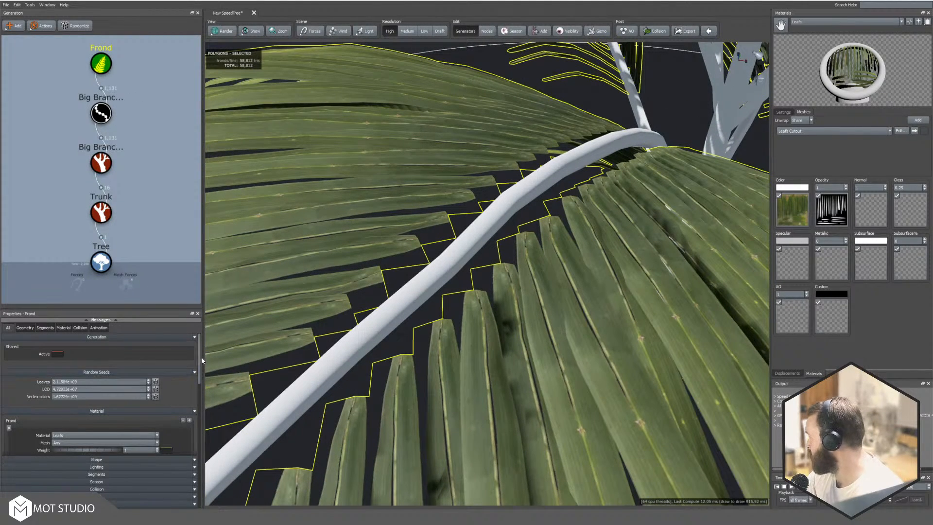
{"action": "left_click_drag", "start_coordinate": [200, 356], "coordinate": [195, 405]}
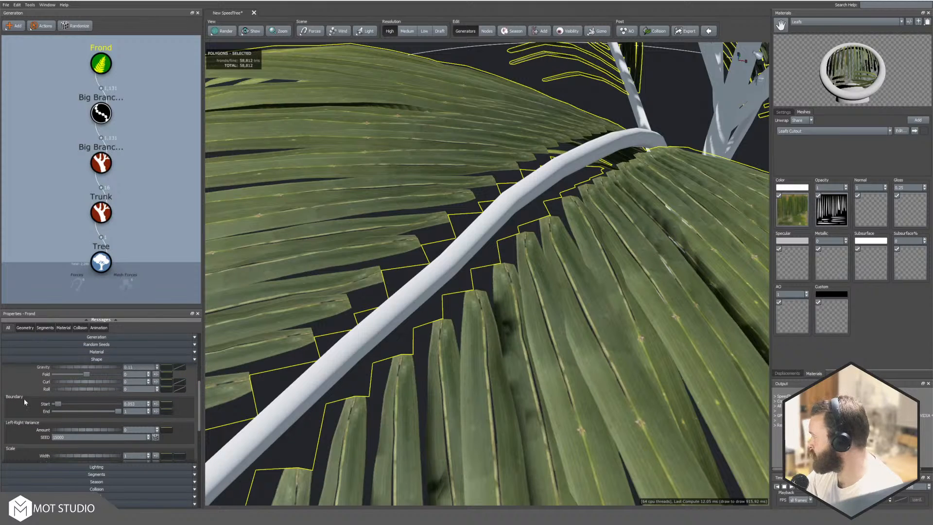
{"action": "mouse_move", "coordinate": [60, 406]}
{"action": "left_mouse_down"}
{"action": "mouse_move", "coordinate": [83, 405]}
{"action": "mouse_move", "coordinate": [43, 412]}
{"action": "left_mouse_up"}
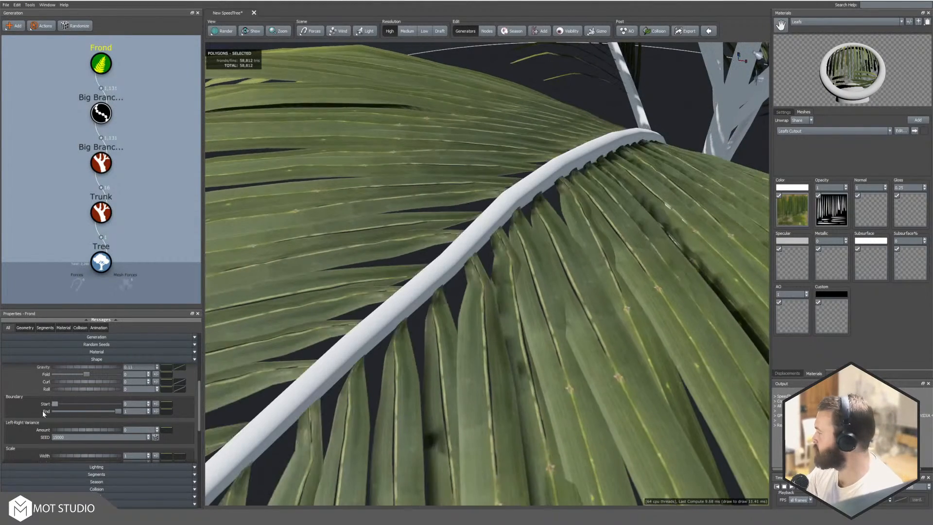
Step: Shape the Frond width profile curve with a start height of about 0.2 and a new point at about X 0.12, Y 0.68
{"action": "scroll", "coordinate": [442, 206], "scroll_direction": "down", "scroll_amount": 10}
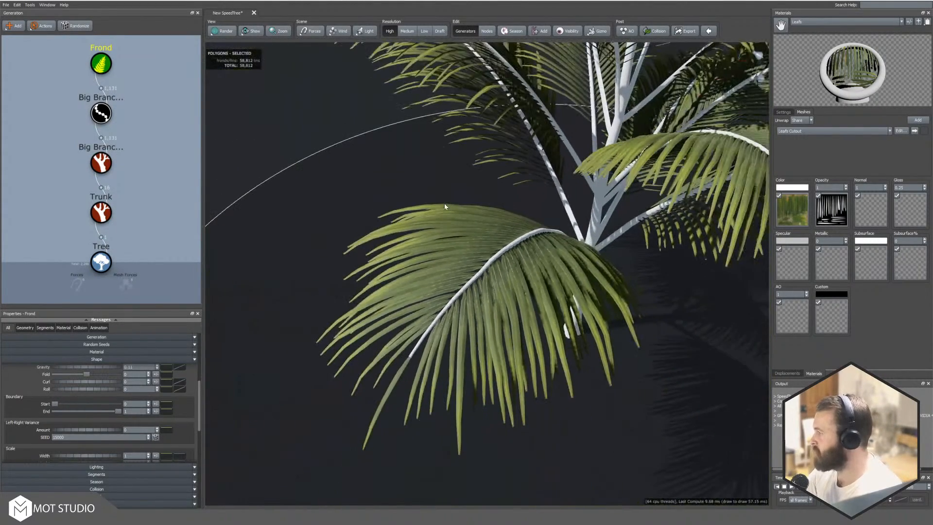
{"action": "left_click_drag", "start_coordinate": [444, 204], "coordinate": [434, 229]}
{"action": "scroll", "coordinate": [434, 232], "scroll_direction": "down", "scroll_amount": 3}
{"action": "scroll", "coordinate": [437, 238], "scroll_direction": "up", "scroll_amount": 12}
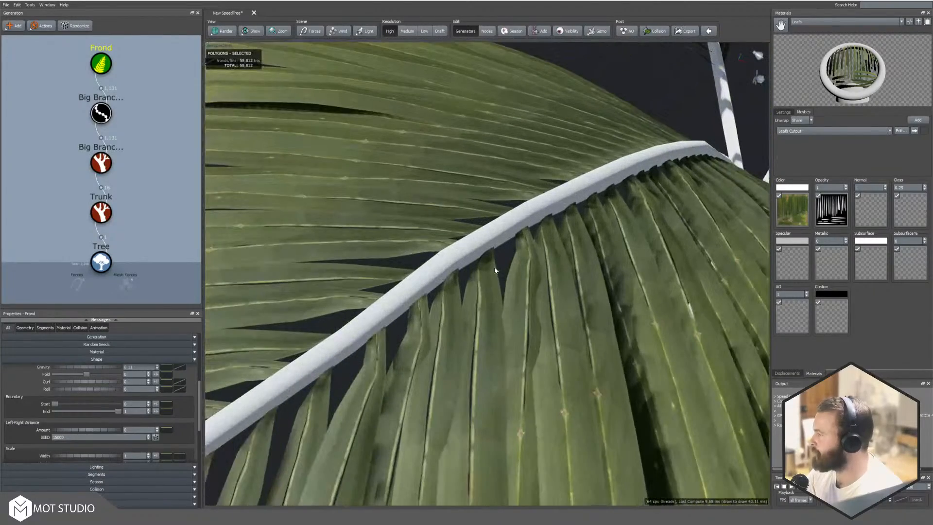
{"action": "left_click_drag", "start_coordinate": [199, 385], "coordinate": [199, 413]}
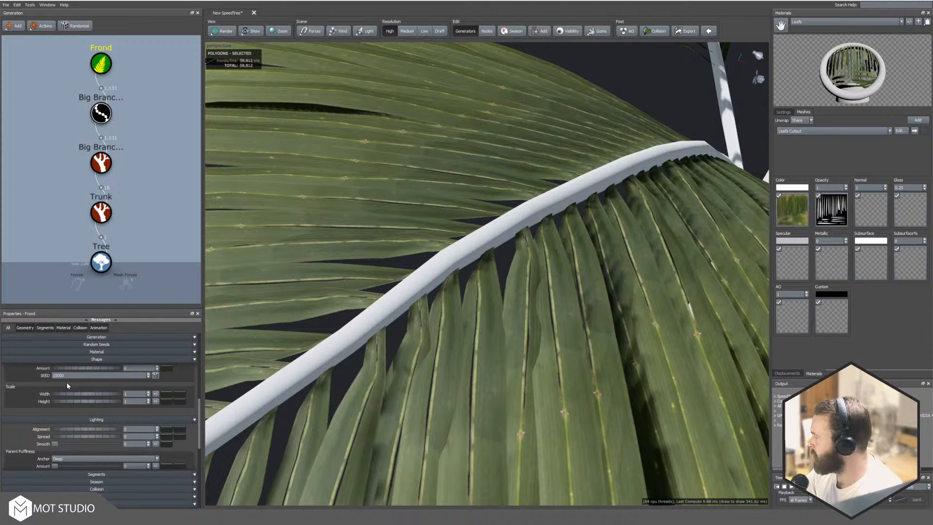
{"action": "left_click", "coordinate": [180, 395]}
{"action": "left_click_drag", "start_coordinate": [200, 414], "coordinate": [200, 463]}
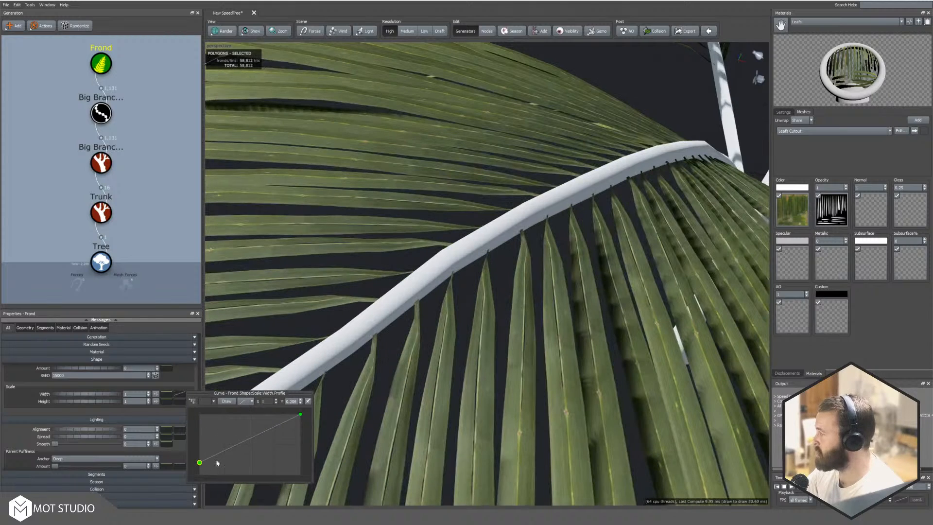
{"action": "left_click", "coordinate": [211, 457]}
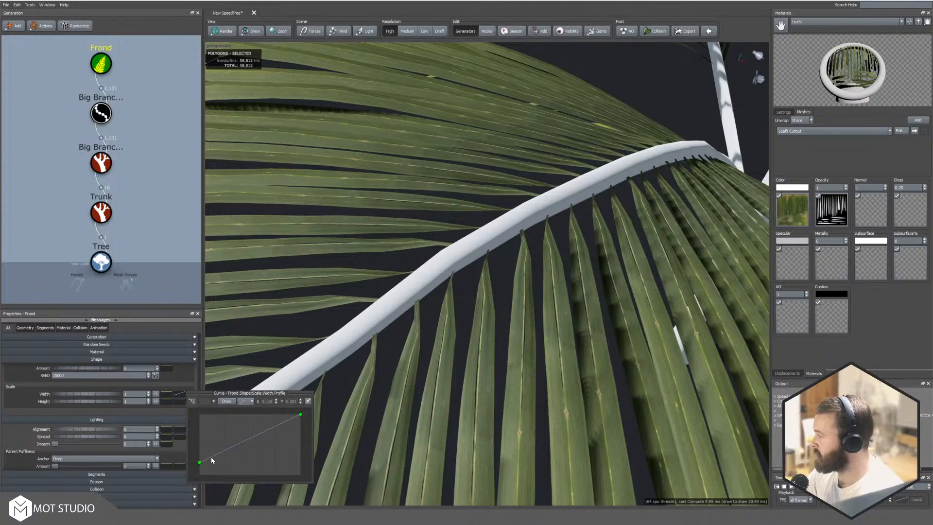
{"action": "left_click_drag", "start_coordinate": [210, 457], "coordinate": [213, 435]}
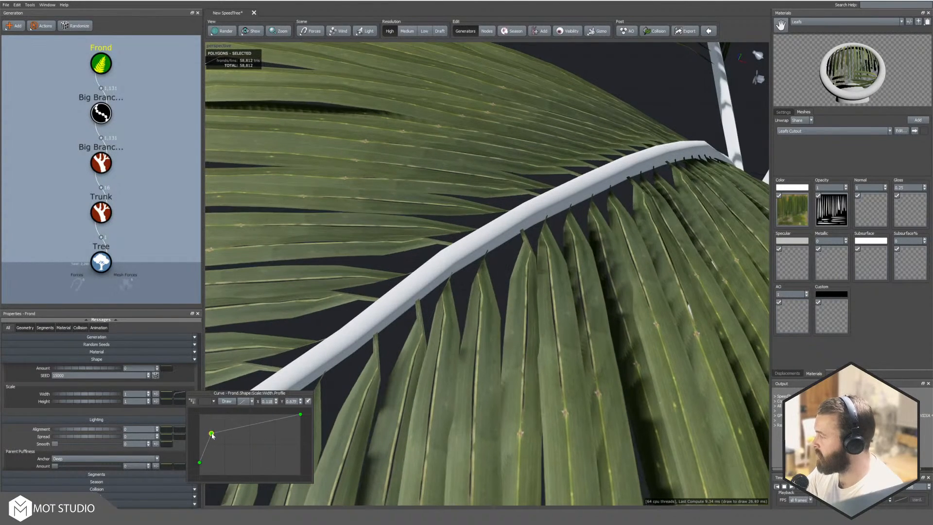
Step: Examine the narrowed leaf bases, the whole palm and the open branch end at a frond's tip
{"action": "scroll", "coordinate": [462, 295], "scroll_direction": "up", "scroll_amount": 2}
{"action": "scroll", "coordinate": [473, 228], "scroll_direction": "up", "scroll_amount": 3}
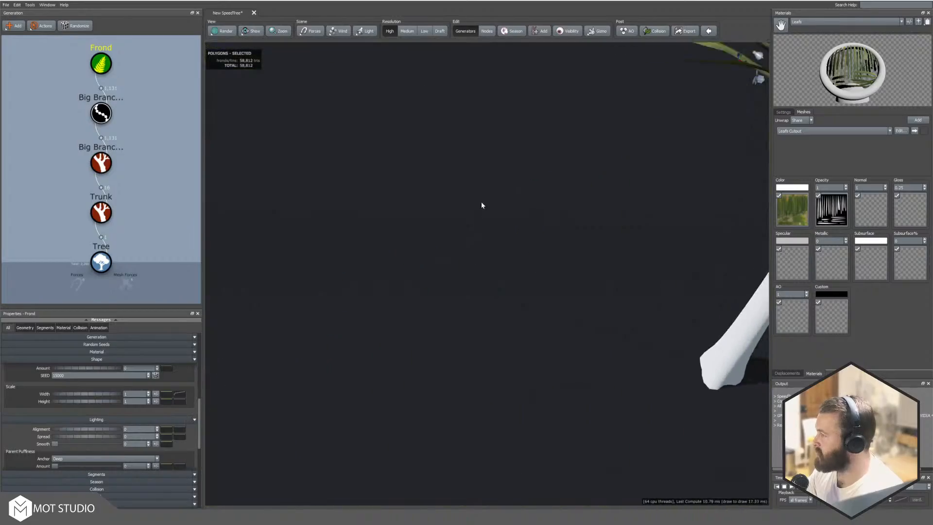
{"action": "scroll", "coordinate": [481, 205], "scroll_direction": "down", "scroll_amount": 6}
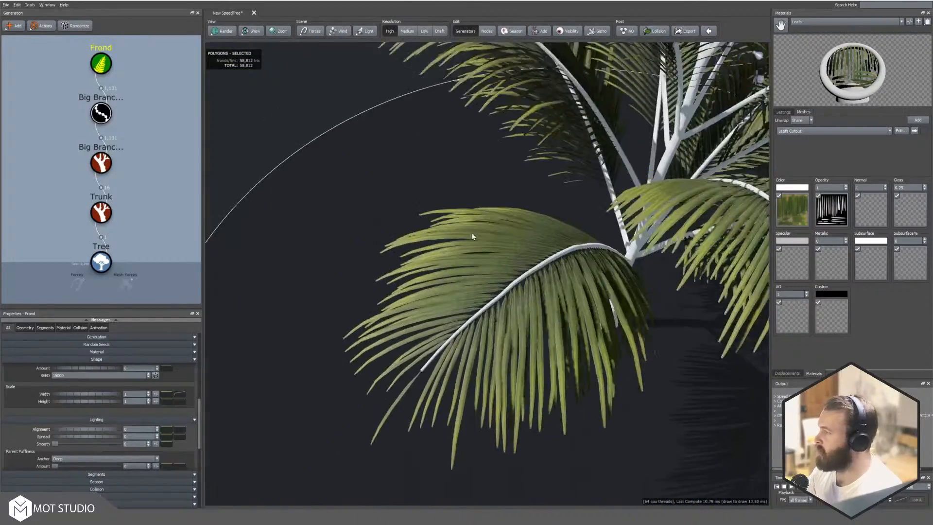
{"action": "left_click_drag", "start_coordinate": [471, 233], "coordinate": [425, 236]}
{"action": "scroll", "coordinate": [425, 236], "scroll_direction": "up", "scroll_amount": 4}
{"action": "scroll", "coordinate": [425, 236], "scroll_direction": "down", "scroll_amount": 6}
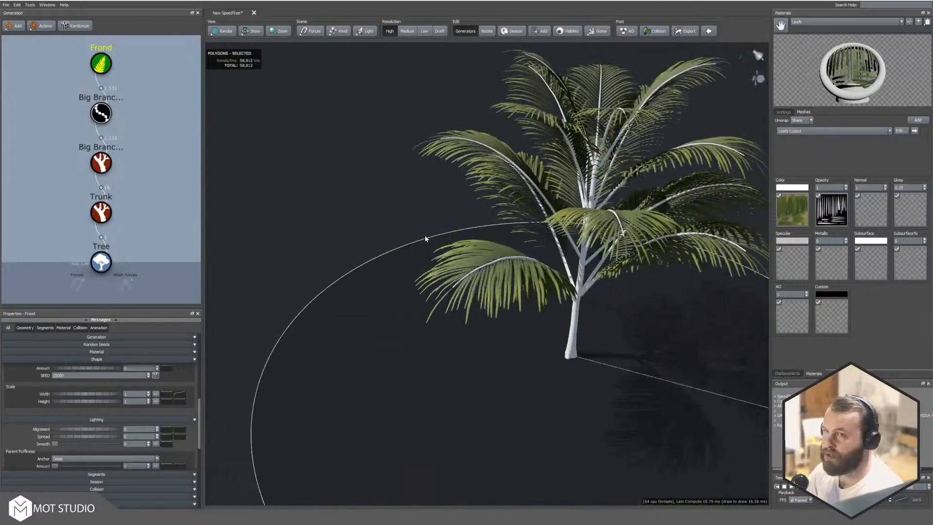
{"action": "scroll", "coordinate": [425, 237], "scroll_direction": "up", "scroll_amount": 5}
{"action": "left_click_drag", "start_coordinate": [581, 199], "coordinate": [533, 251]}
{"action": "scroll", "coordinate": [494, 214], "scroll_direction": "down", "scroll_amount": 4}
{"action": "scroll", "coordinate": [510, 247], "scroll_direction": "up", "scroll_amount": 4}
{"action": "scroll", "coordinate": [510, 265], "scroll_direction": "up", "scroll_amount": 5}
{"action": "left_click_drag", "start_coordinate": [446, 301], "coordinate": [448, 248]}
{"action": "scroll", "coordinate": [448, 248], "scroll_direction": "down", "scroll_amount": 3}
Step: Taper the frond stems' tips by adding a point near the absolute radius profile's end and lowering the end point almost to zero
{"action": "left_click", "coordinate": [104, 162]}
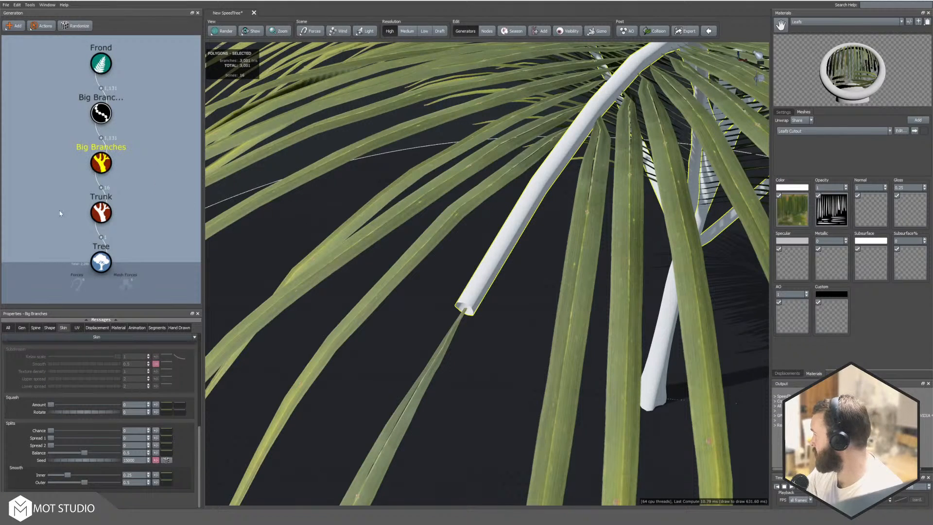
{"action": "left_click_drag", "start_coordinate": [199, 440], "coordinate": [199, 331]}
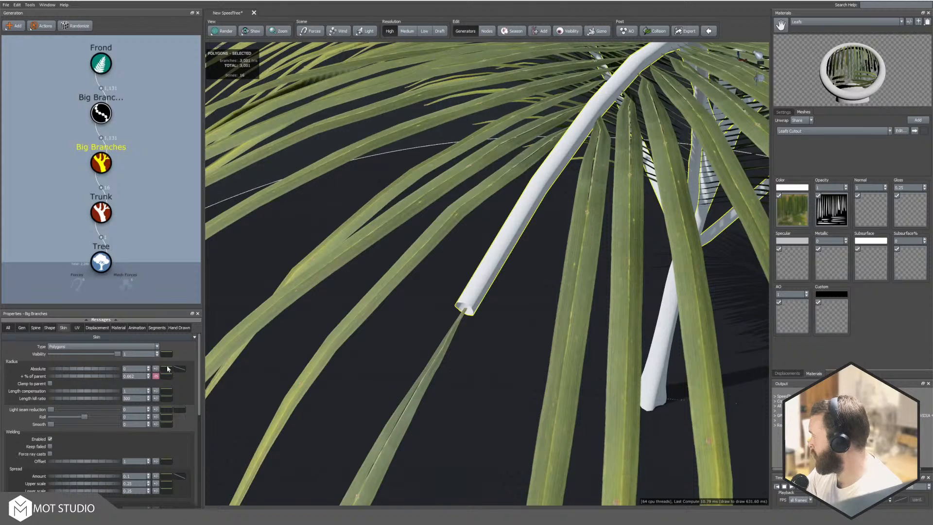
{"action": "left_click", "coordinate": [182, 368]}
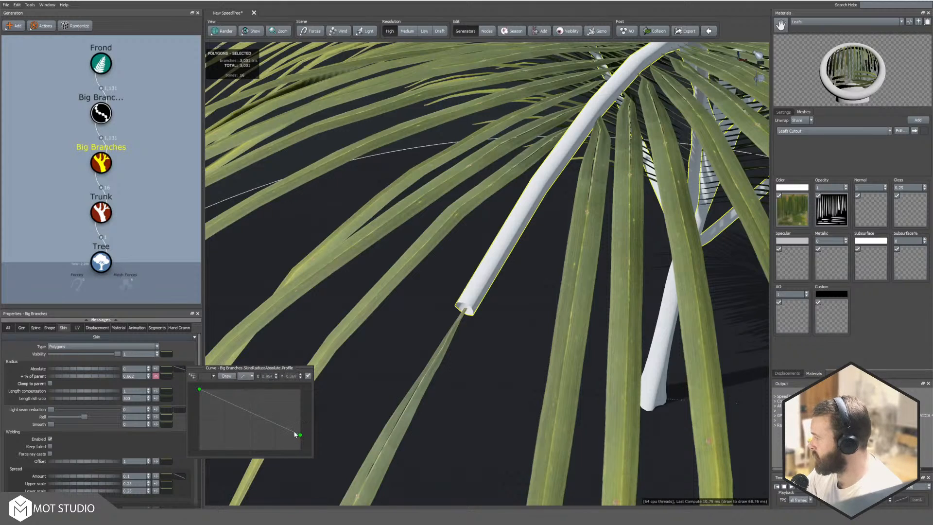
{"action": "left_click_drag", "start_coordinate": [300, 434], "coordinate": [302, 448]}
{"action": "left_click_drag", "start_coordinate": [301, 448], "coordinate": [301, 450]}
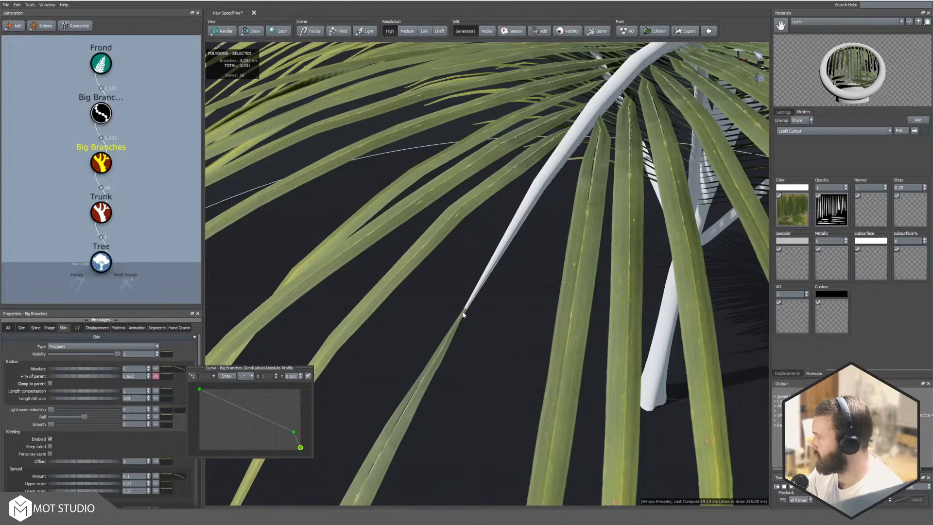
{"action": "left_click", "coordinate": [363, 340]}
Step: Examine the tapered frond stem and its leaves from above and from underneath
{"action": "scroll", "coordinate": [400, 317], "scroll_direction": "up", "scroll_amount": 3}
{"action": "scroll", "coordinate": [396, 306], "scroll_direction": "down", "scroll_amount": 7}
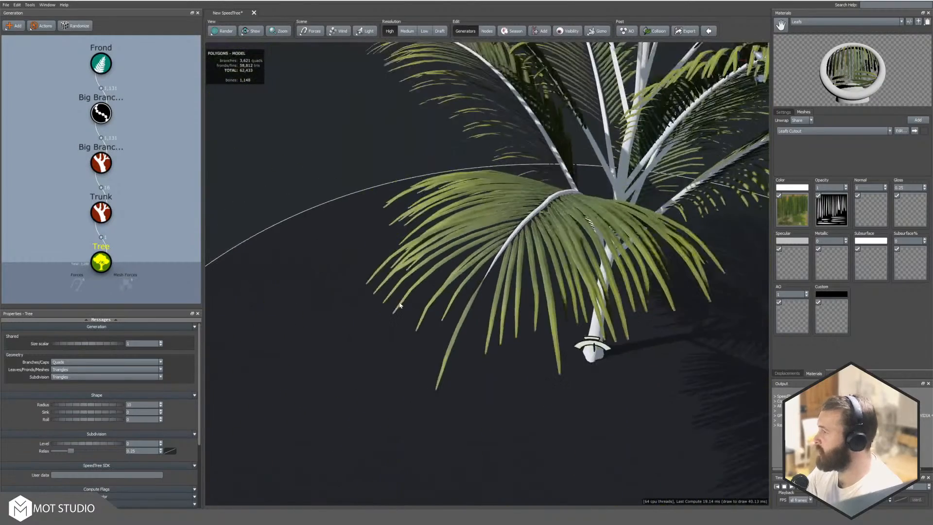
{"action": "left_click_drag", "start_coordinate": [399, 305], "coordinate": [438, 311]}
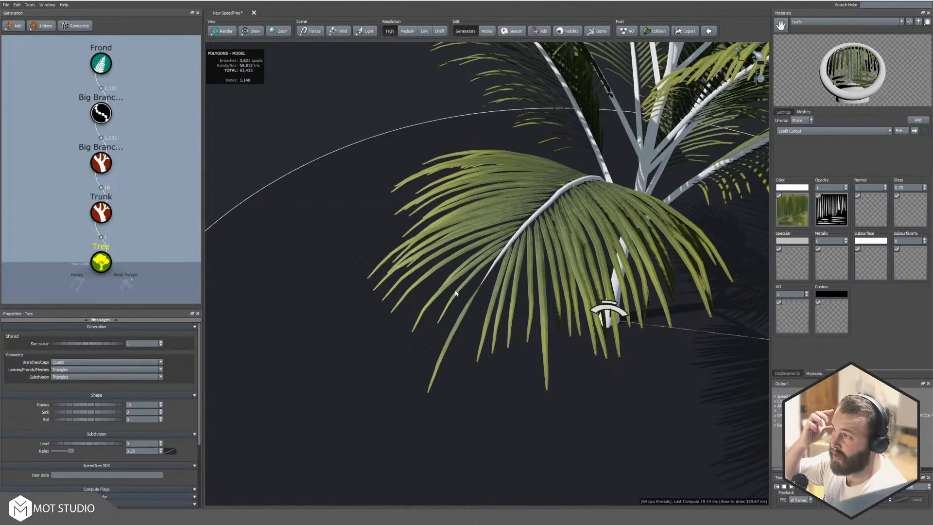
{"action": "left_click_drag", "start_coordinate": [536, 260], "coordinate": [456, 188]}
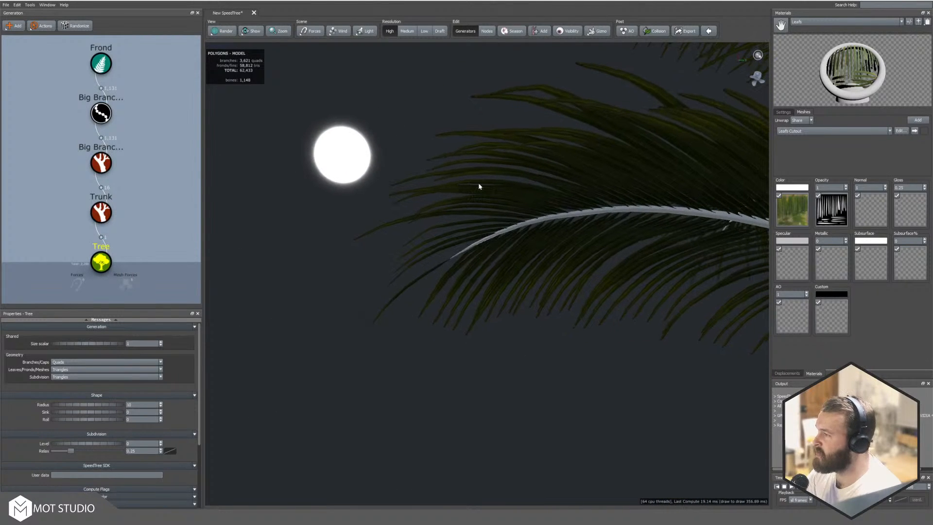
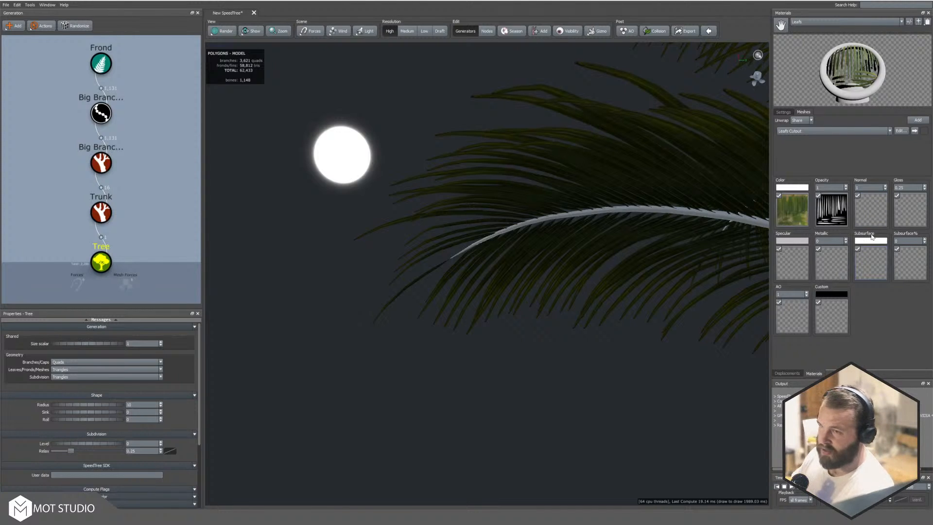
Step: Load the Palm Leaves 4K Normal texture as the leaf material's normal map
{"action": "left_click", "coordinate": [873, 198]}
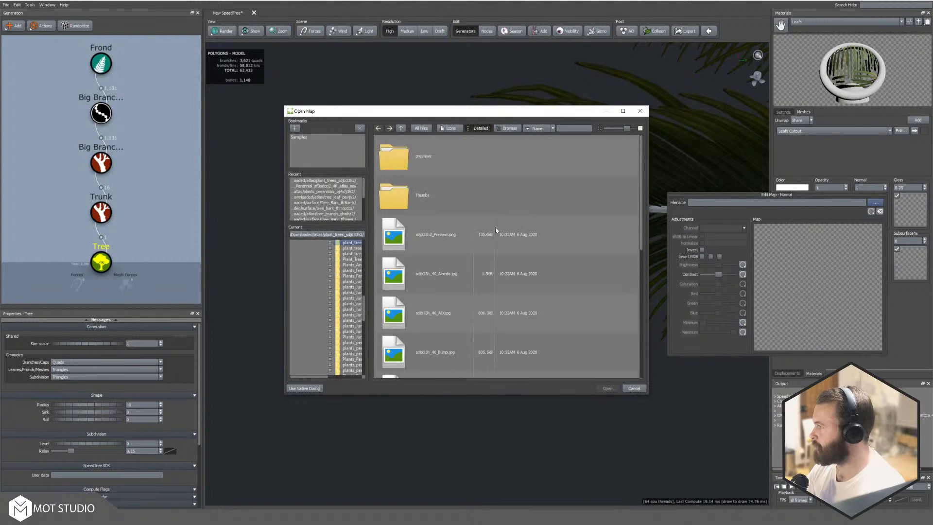
{"action": "scroll", "coordinate": [487, 252], "scroll_direction": "down", "scroll_amount": 3}
{"action": "scroll", "coordinate": [488, 254], "scroll_direction": "up", "scroll_amount": 1}
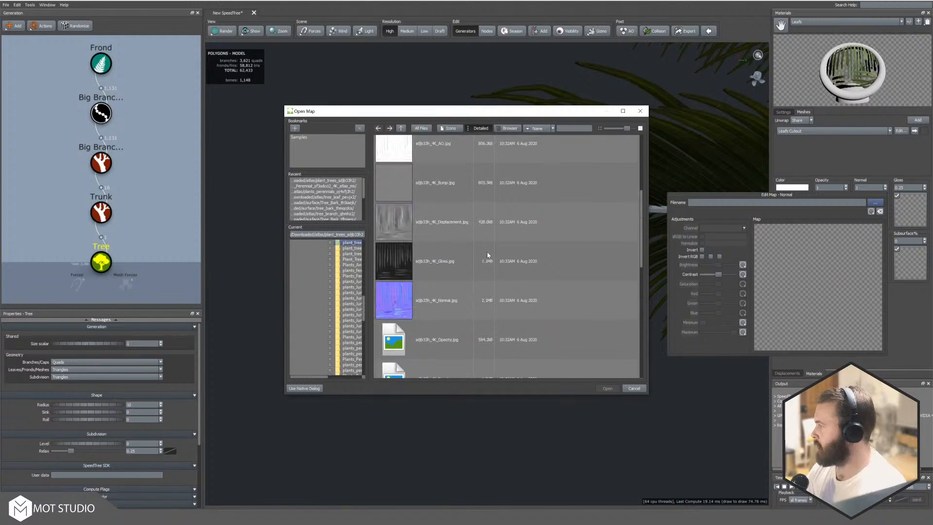
{"action": "double_click", "coordinate": [440, 301]}
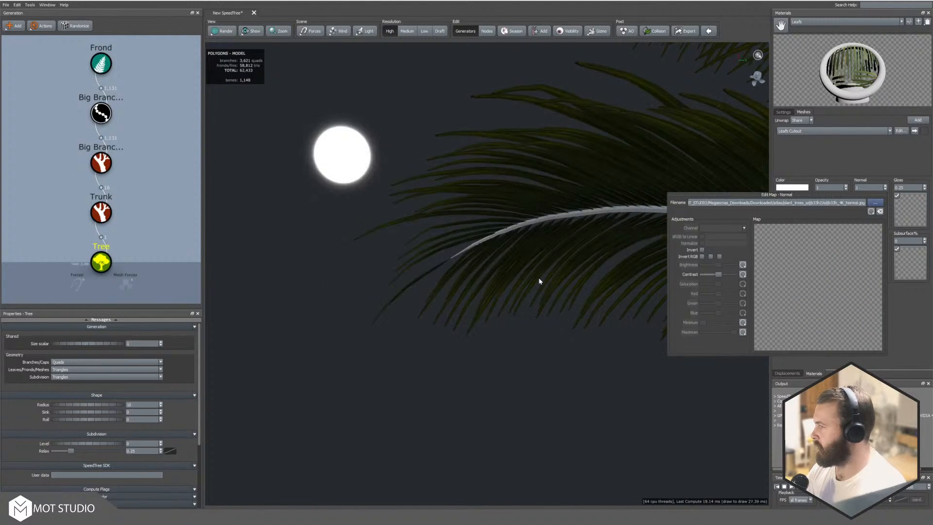
Step: Load the 4K Gloss texture as the leaf material's gloss map and raise the gloss value to about 0.9
{"action": "left_click", "coordinate": [914, 212]}
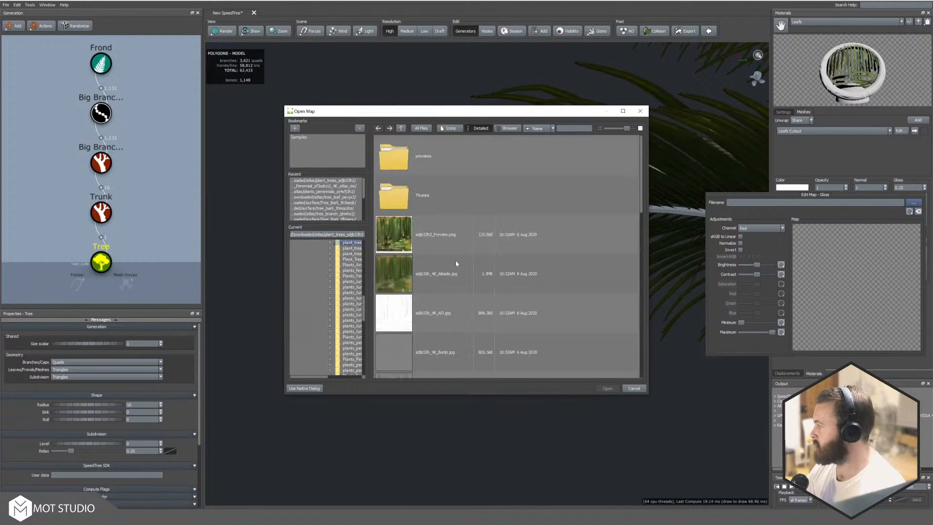
{"action": "scroll", "coordinate": [455, 263], "scroll_direction": "down", "scroll_amount": 4}
{"action": "double_click", "coordinate": [444, 261]}
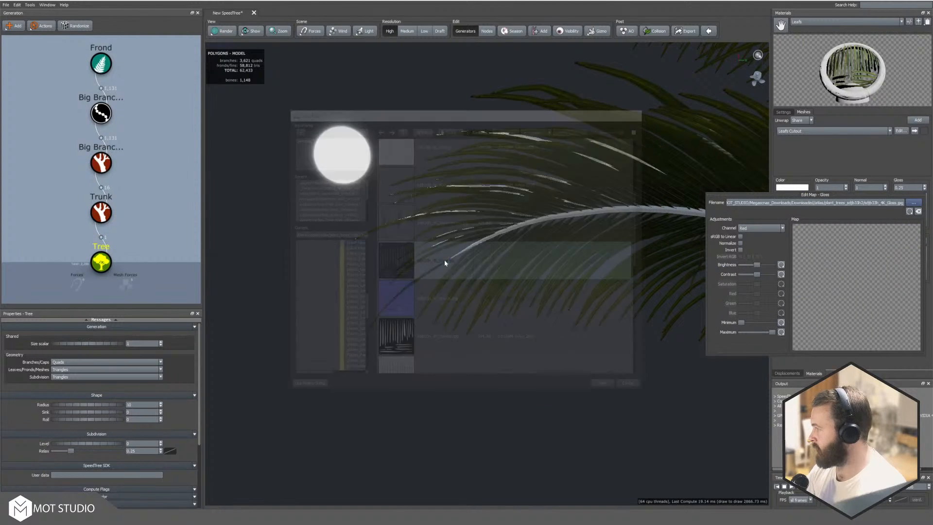
{"action": "left_click", "coordinate": [925, 187]}
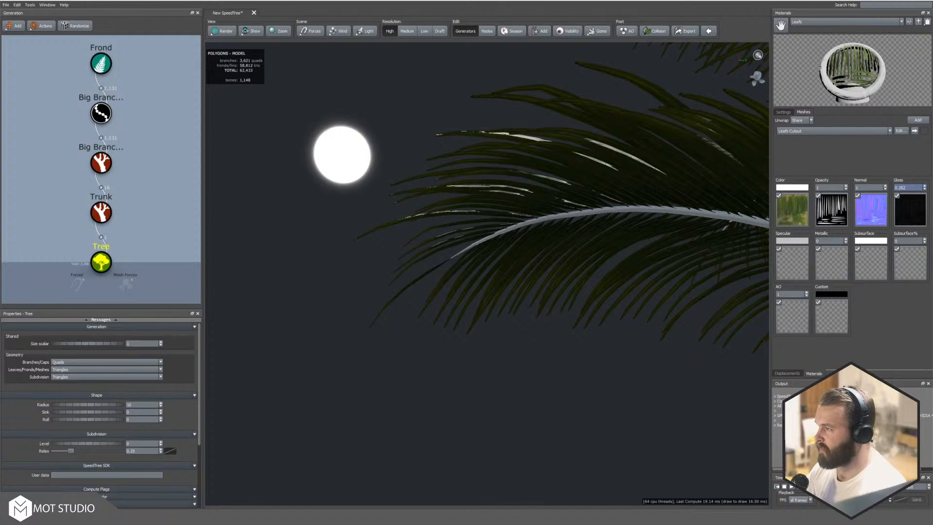
{"action": "type", "text": "0.86"}
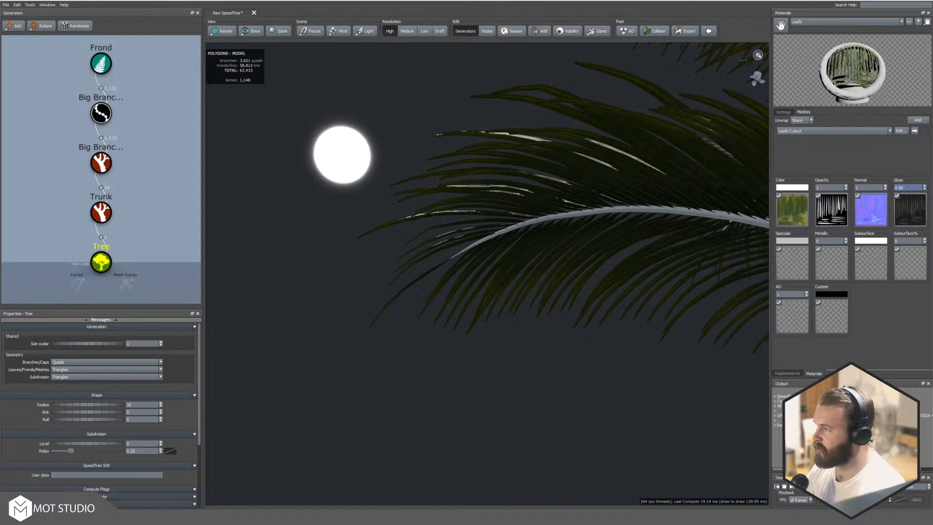
Step: Load the 4K Albedo texture as the leaf material's subsurface color map
{"action": "left_click_drag", "start_coordinate": [525, 270], "coordinate": [541, 369]}
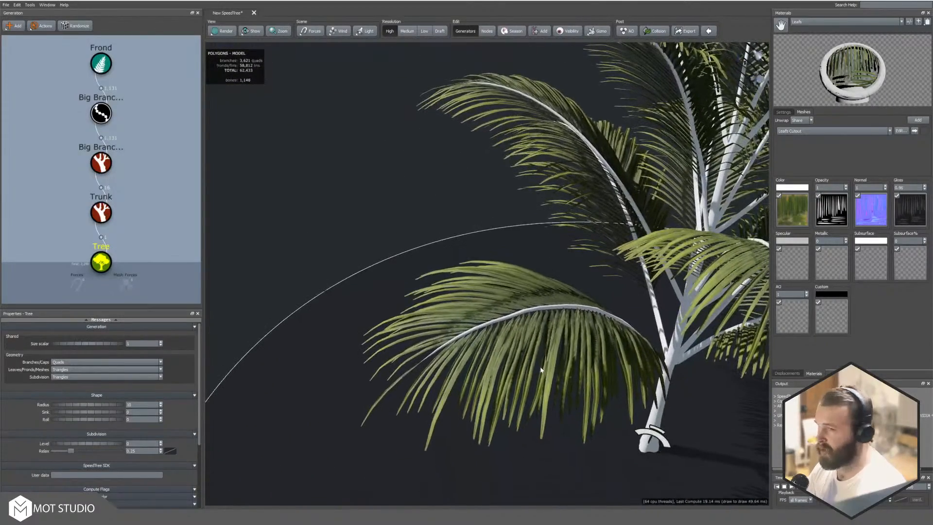
{"action": "mouse_move", "coordinate": [515, 312]}
{"action": "left_mouse_down"}
{"action": "mouse_move", "coordinate": [495, 304]}
{"action": "mouse_move", "coordinate": [495, 354]}
{"action": "mouse_move", "coordinate": [513, 348]}
{"action": "mouse_move", "coordinate": [508, 322]}
{"action": "left_mouse_up"}
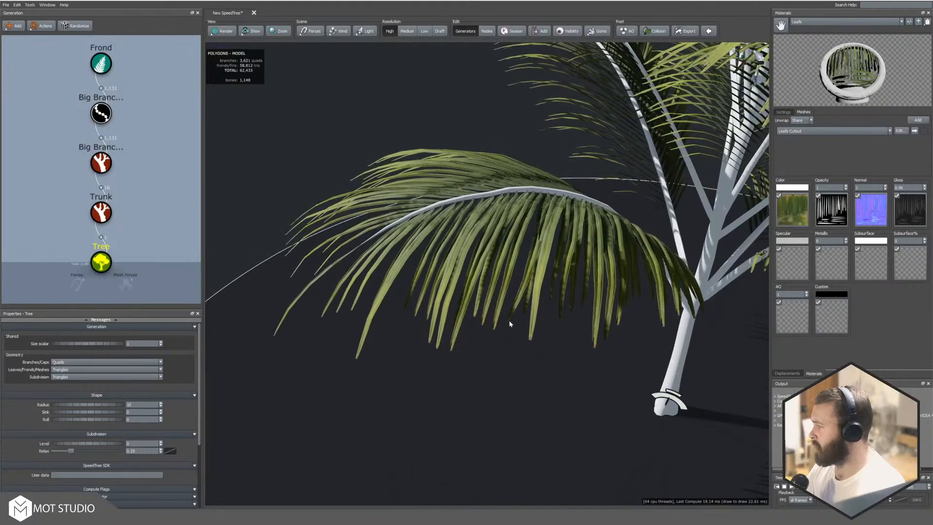
{"action": "left_click", "coordinate": [879, 260]}
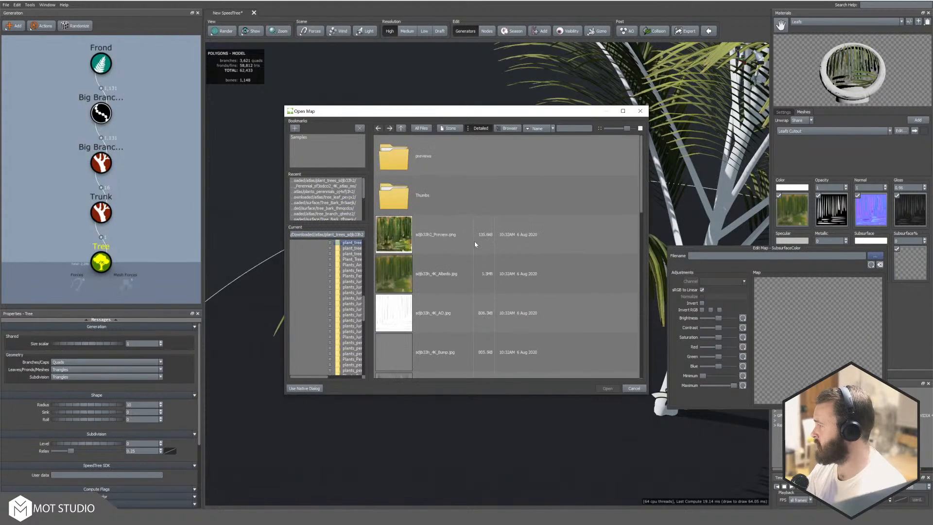
{"action": "scroll", "coordinate": [475, 241], "scroll_direction": "down", "scroll_amount": 5}
{"action": "scroll", "coordinate": [474, 246], "scroll_direction": "up", "scroll_amount": 4}
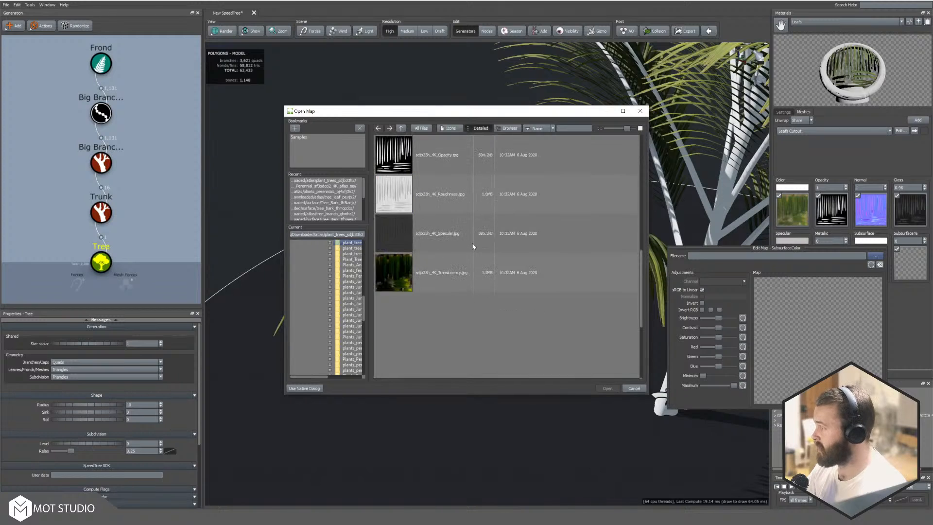
{"action": "double_click", "coordinate": [447, 261]}
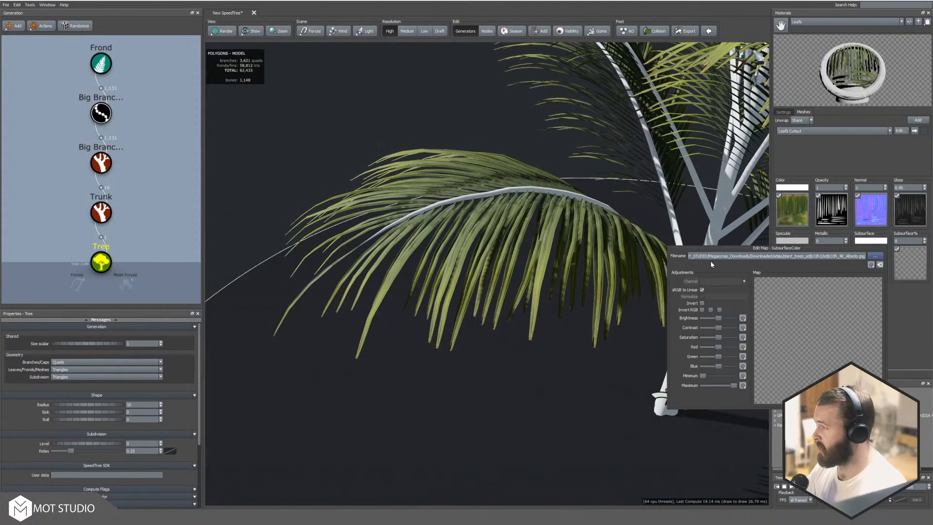
{"action": "left_click", "coordinate": [584, 183]}
Step: Load the 4K Roughness texture as the leaf material's subsurface amount map
{"action": "middle_click_drag", "start_coordinate": [584, 183], "coordinate": [555, 235]}
{"action": "mouse_move", "coordinate": [555, 235]}
{"action": "left_mouse_down"}
{"action": "mouse_move", "coordinate": [498, 190]}
{"action": "mouse_move", "coordinate": [579, 254]}
{"action": "mouse_move", "coordinate": [526, 205]}
{"action": "left_mouse_up"}
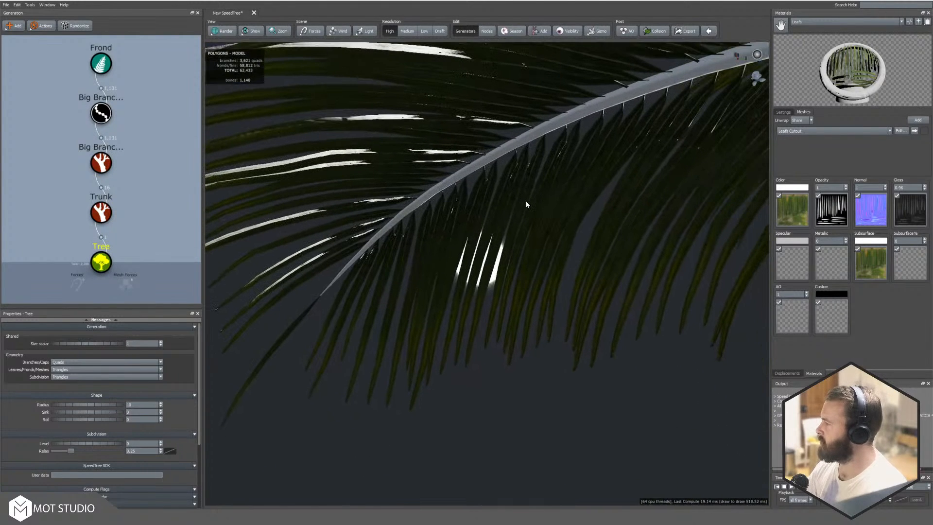
{"action": "left_click", "coordinate": [876, 263]}
{"action": "left_click", "coordinate": [917, 266]}
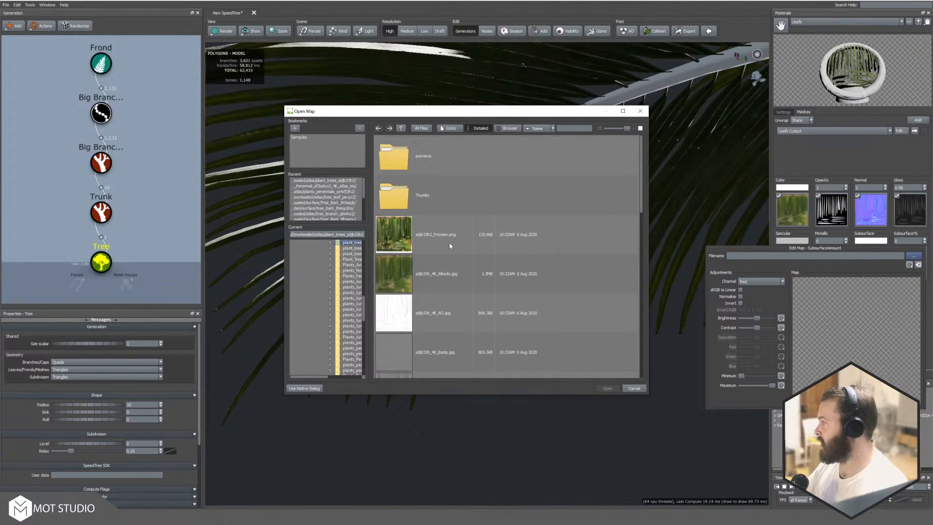
{"action": "scroll", "coordinate": [448, 246], "scroll_direction": "down", "scroll_amount": 3}
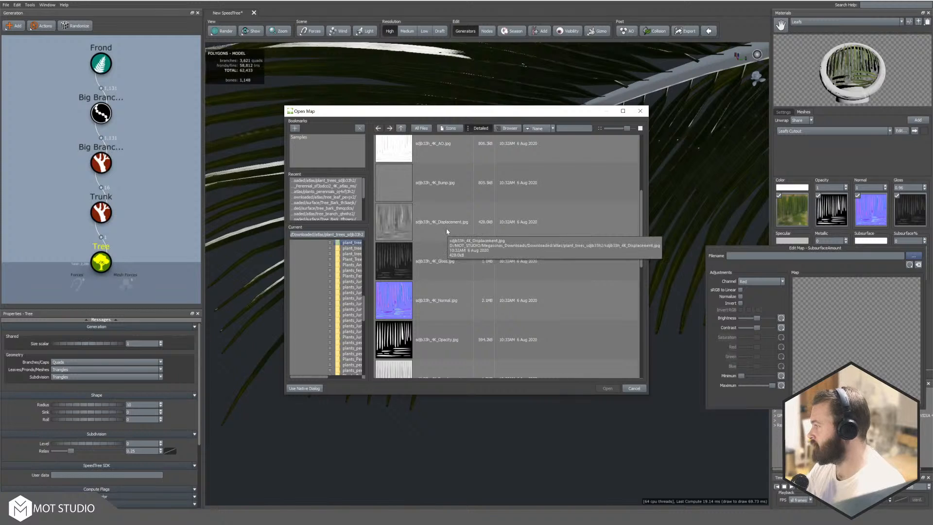
{"action": "scroll", "coordinate": [443, 247], "scroll_direction": "down", "scroll_amount": 3}
{"action": "double_click", "coordinate": [443, 209]}
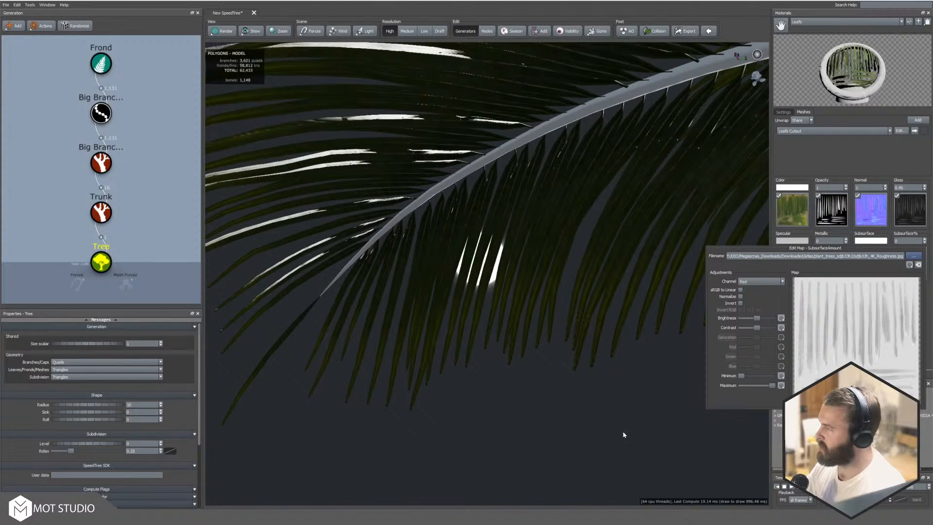
Step: Slightly raise the brightness of the leaf material's subsurface colour map
{"action": "left_click", "coordinate": [624, 435]}
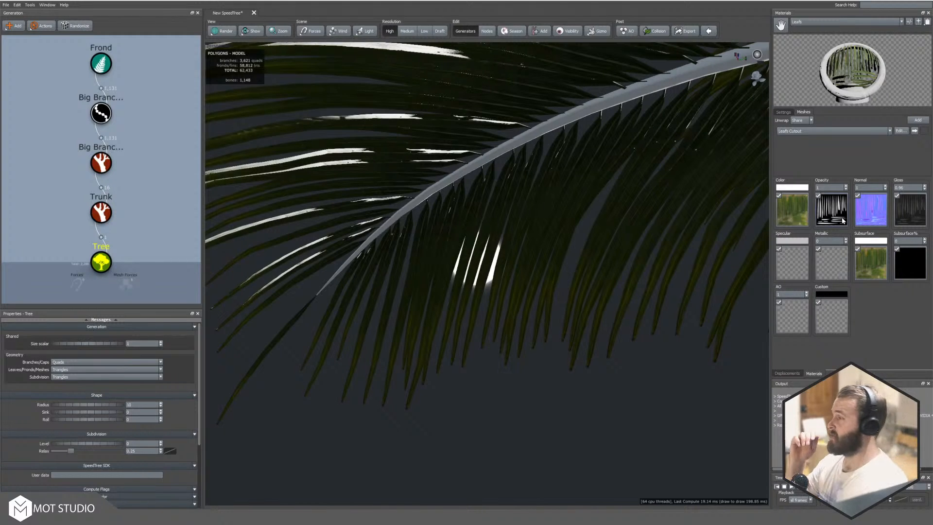
{"action": "left_click", "coordinate": [883, 255]}
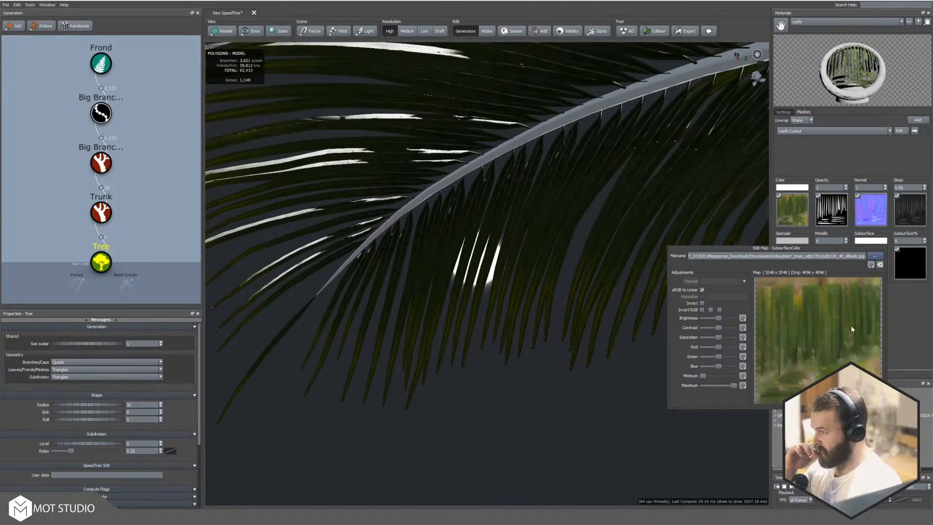
{"action": "mouse_move", "coordinate": [719, 318]}
{"action": "left_mouse_down"}
{"action": "mouse_move", "coordinate": [726, 339]}
{"action": "mouse_move", "coordinate": [723, 318]}
{"action": "left_mouse_up"}
{"action": "left_click", "coordinate": [558, 409]}
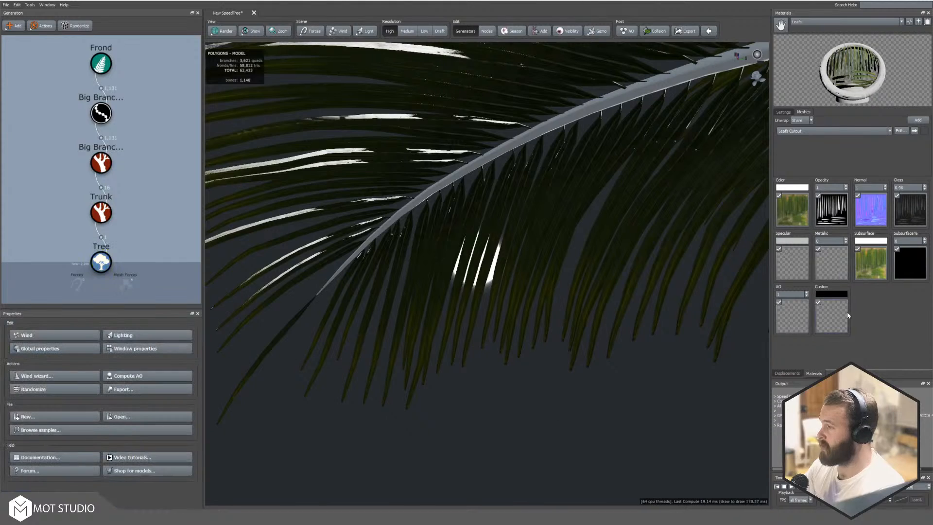
Step: Check the roughness texture used as the leaf material's subsurface amount map and set Subsurface% to 0.3
{"action": "left_click", "coordinate": [906, 258]}
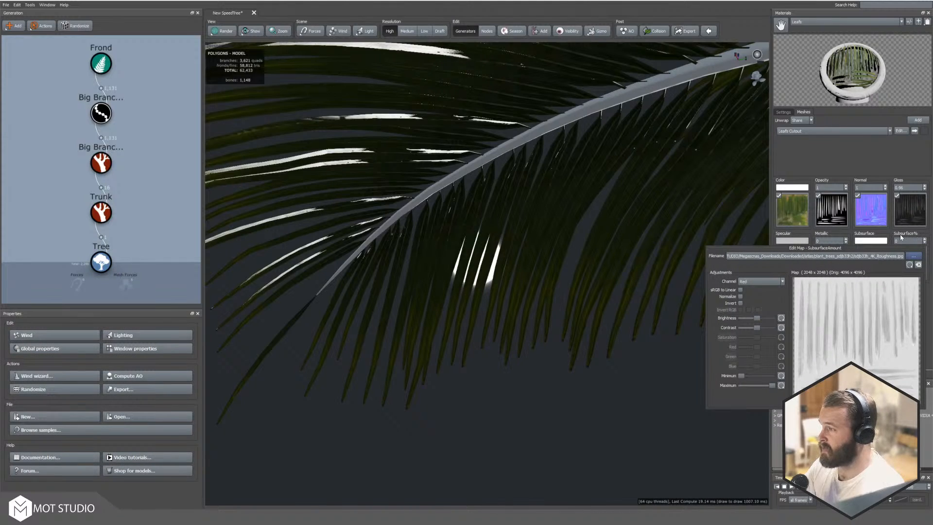
{"action": "left_click", "coordinate": [820, 148]}
{"action": "left_click_drag", "start_coordinate": [925, 241], "coordinate": [925, 210]}
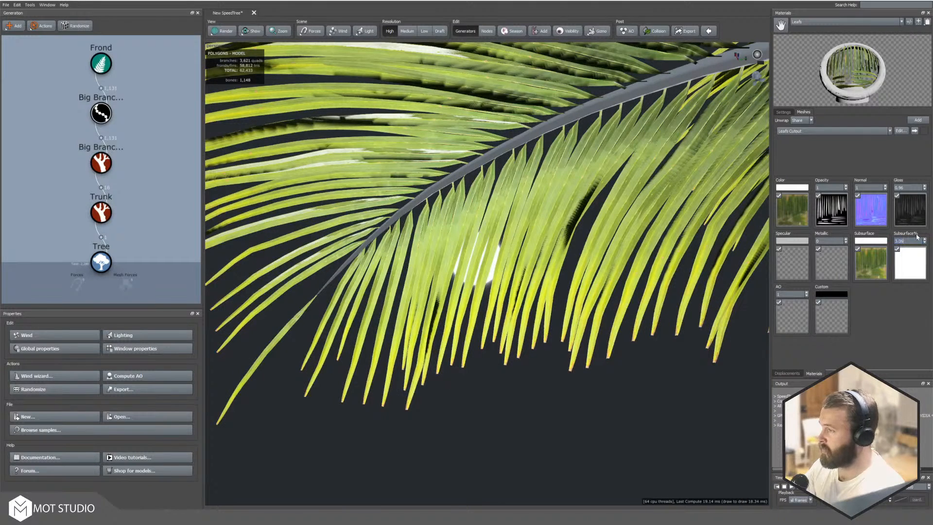
{"action": "type", "text": "1"}
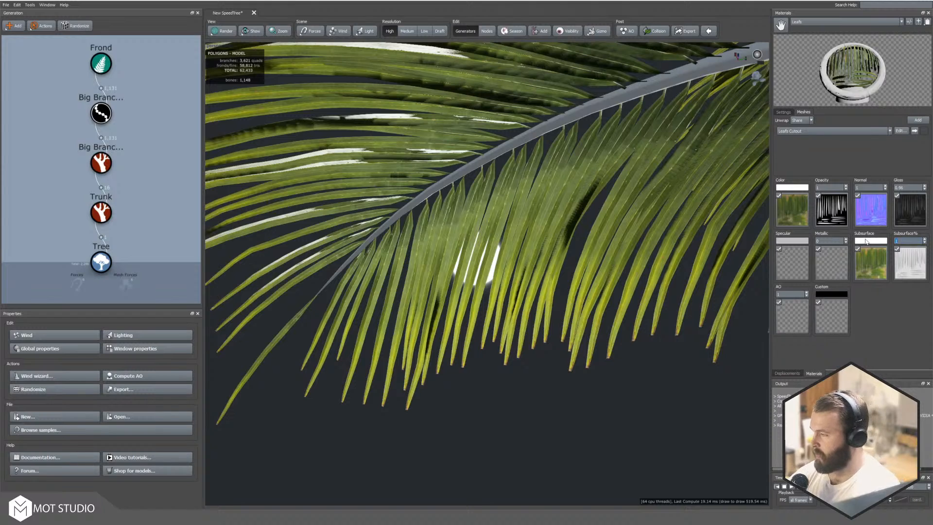
{"action": "type", "text": ".8"}
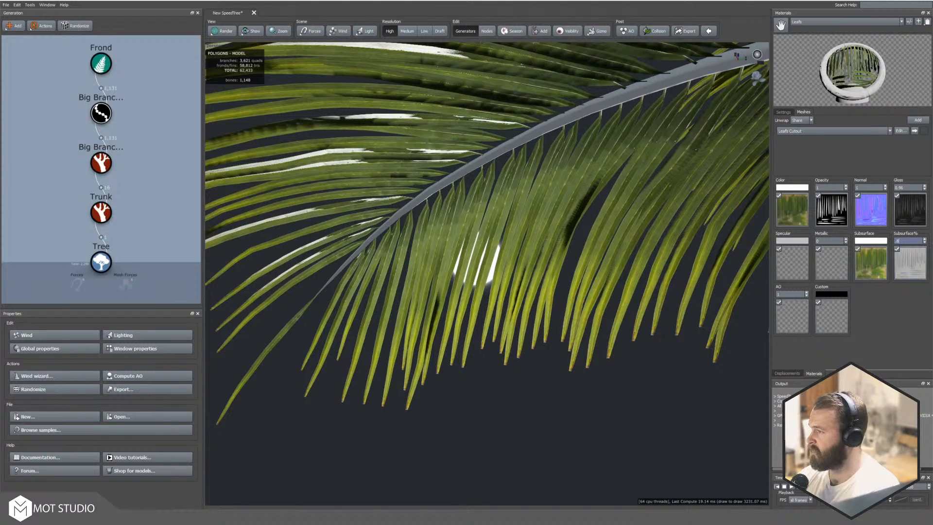
{"action": "key", "text": "Return"}
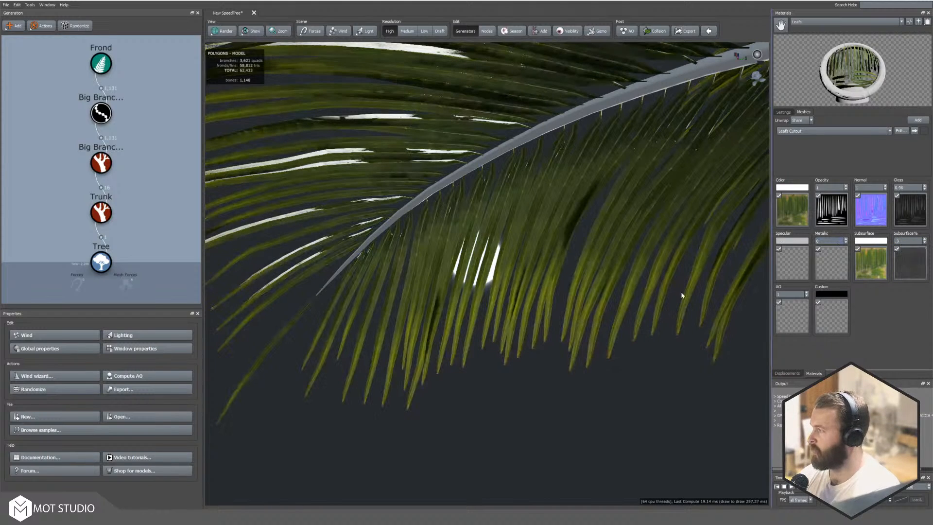
Step: Increase the spine gravity of the upper Big Branches generator carrying the fronds to about 0.08
{"action": "left_click", "coordinate": [504, 364]}
{"action": "left_click_drag", "start_coordinate": [464, 335], "coordinate": [349, 231]}
{"action": "left_click", "coordinate": [317, 252]}
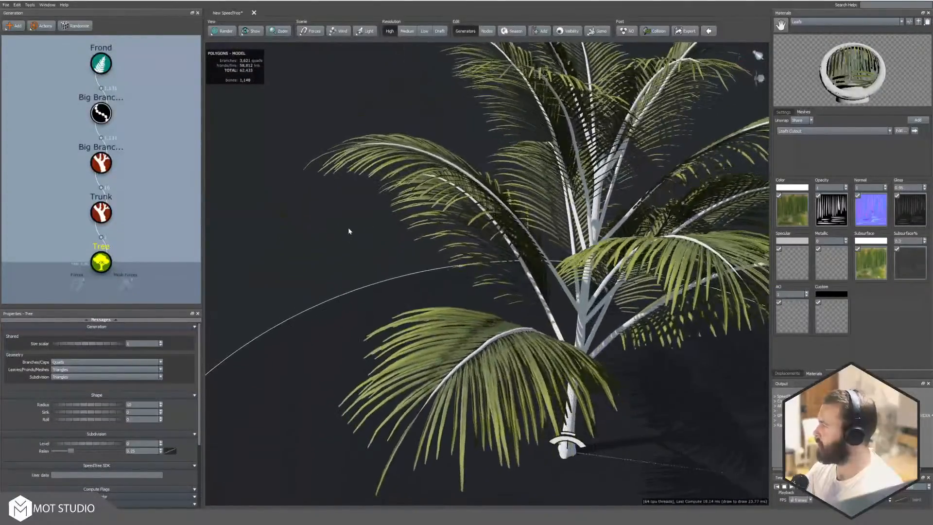
{"action": "left_click", "coordinate": [101, 67]}
{"action": "left_click", "coordinate": [105, 111]}
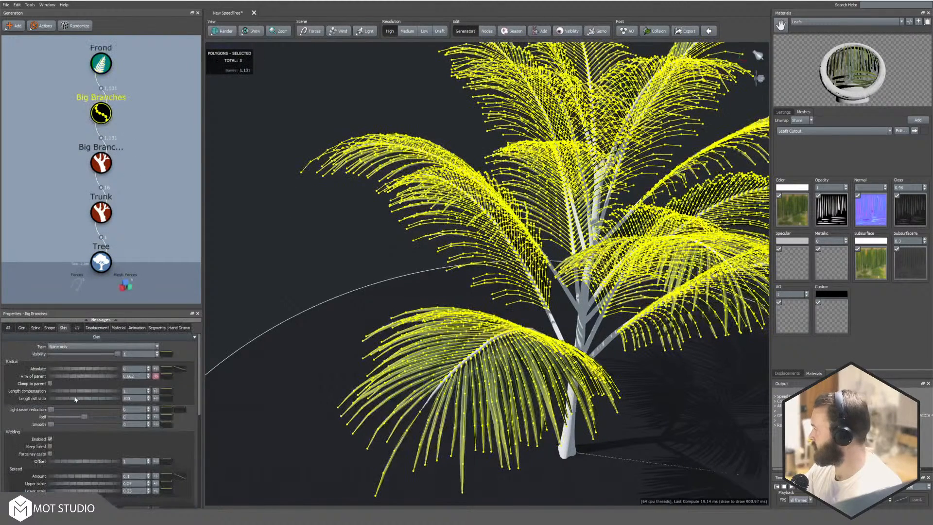
{"action": "left_click", "coordinate": [35, 328]}
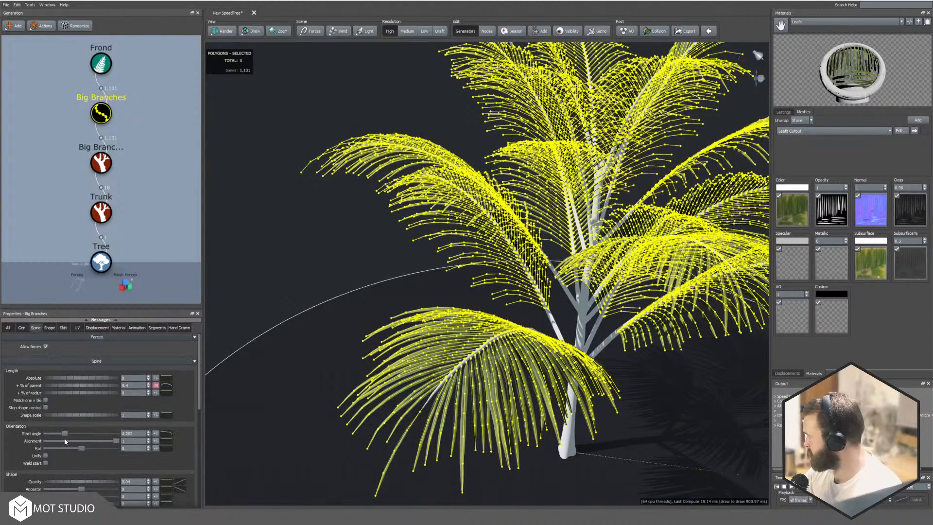
{"action": "left_click_drag", "start_coordinate": [75, 484], "coordinate": [76, 488]}
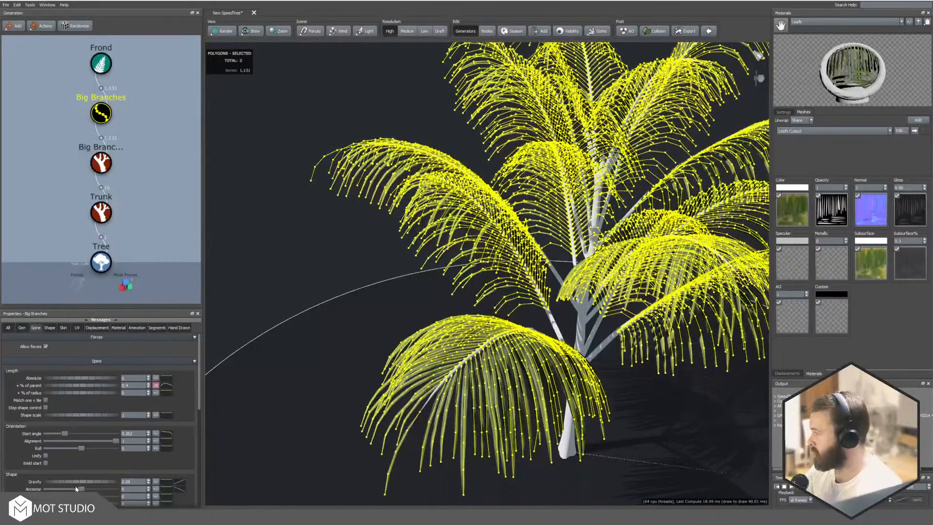
{"action": "left_click", "coordinate": [313, 360]}
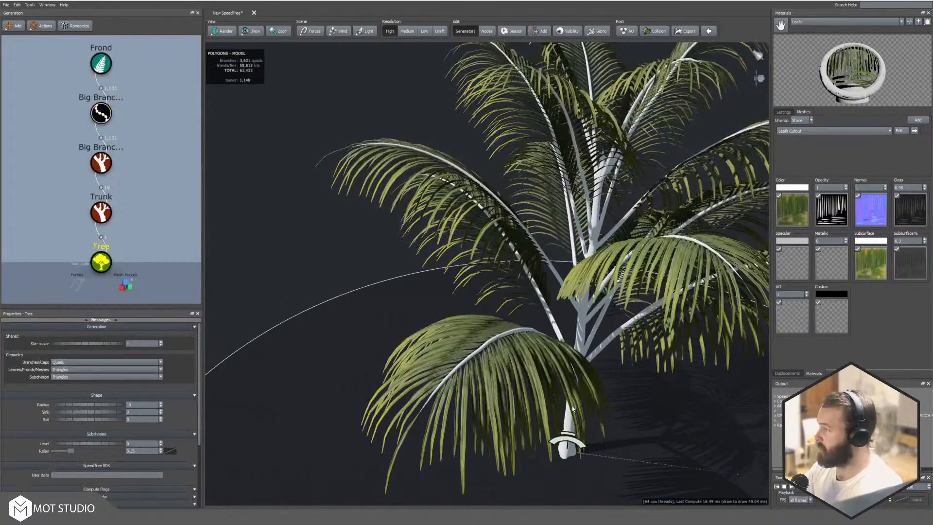
Step: Slope the Big Branches gravity parent curve downward by lowering its end point
{"action": "scroll", "coordinate": [576, 415], "scroll_direction": "down", "scroll_amount": 1}
{"action": "middle_click_drag", "start_coordinate": [349, 316], "coordinate": [298, 360]}
{"action": "scroll", "coordinate": [385, 323], "scroll_direction": "up", "scroll_amount": 3}
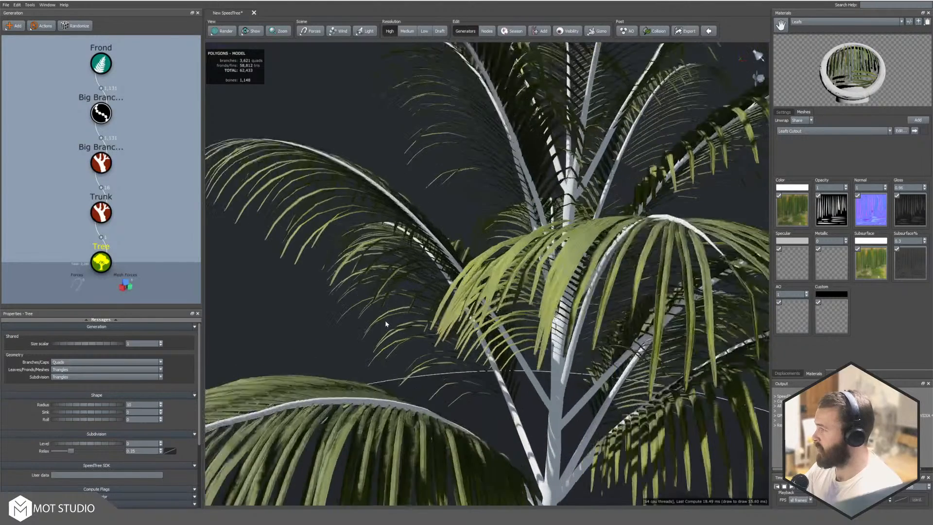
{"action": "scroll", "coordinate": [379, 326], "scroll_direction": "down", "scroll_amount": 4}
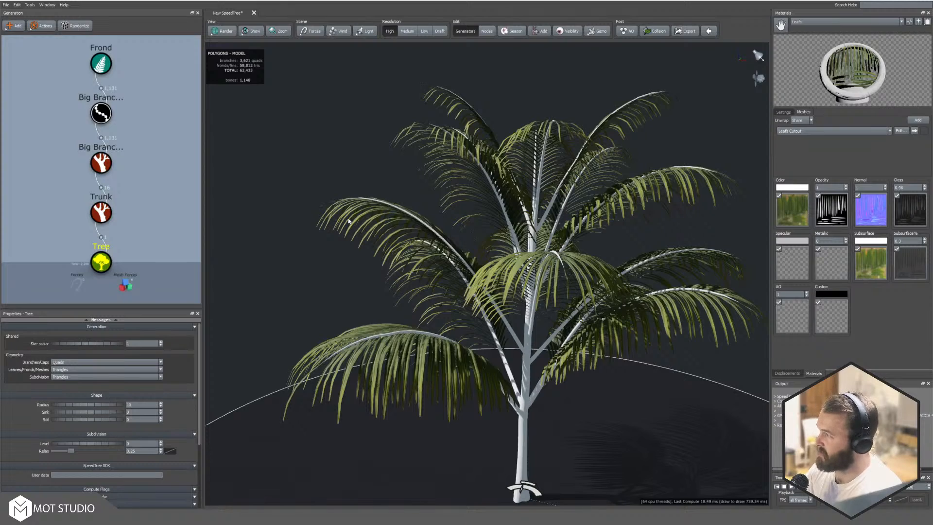
{"action": "left_click_drag", "start_coordinate": [348, 221], "coordinate": [391, 243]}
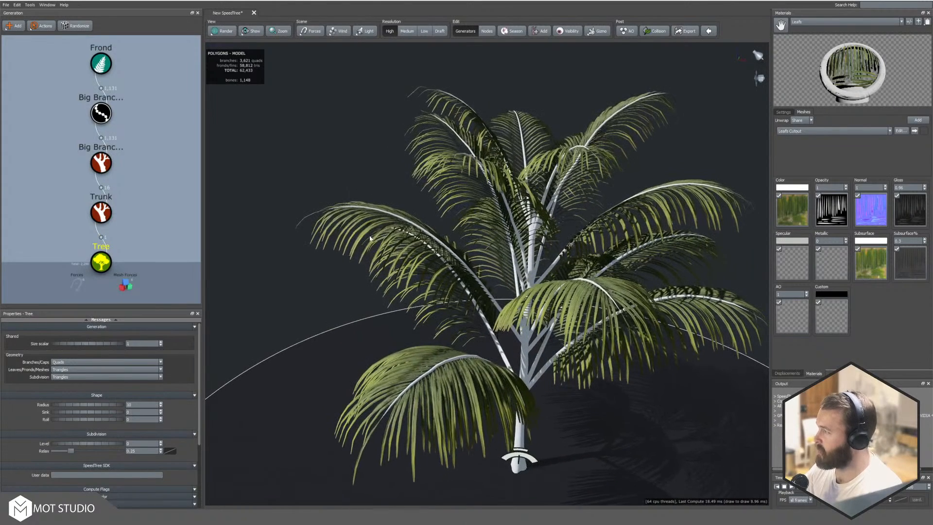
{"action": "left_click", "coordinate": [102, 116]}
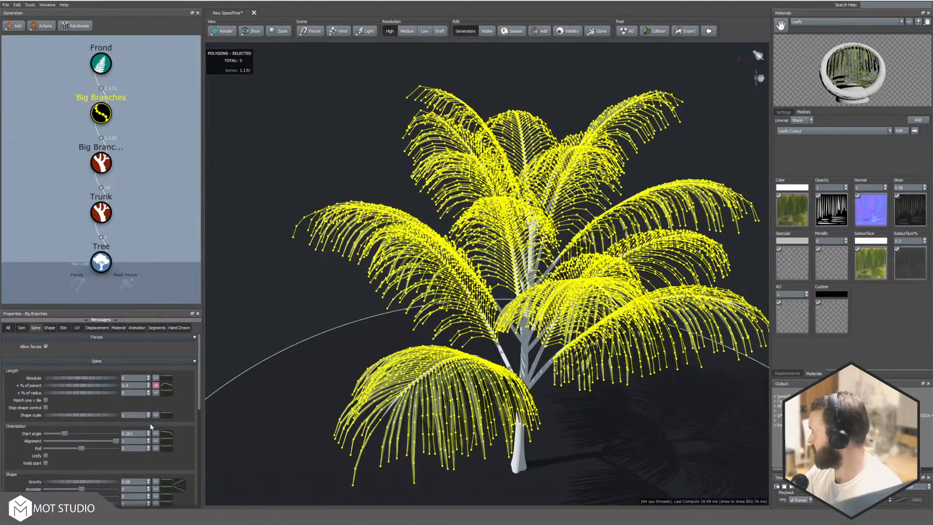
{"action": "left_click", "coordinate": [167, 481]}
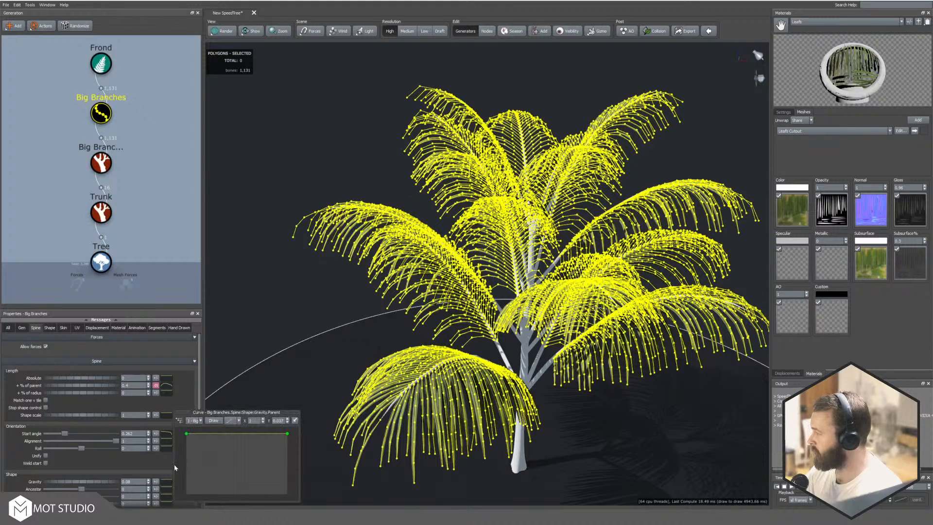
{"action": "left_click_drag", "start_coordinate": [288, 434], "coordinate": [294, 485]}
Step: Switch the gravity parent curve to the Trunk level, lower its end point to the minimum and raise its start point above the graph
{"action": "left_click", "coordinate": [194, 421]}
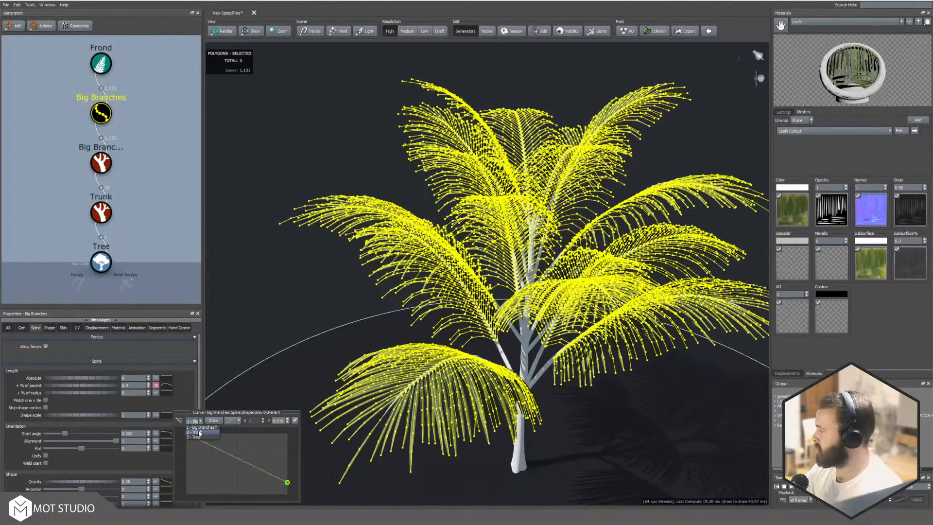
{"action": "left_click", "coordinate": [199, 432]}
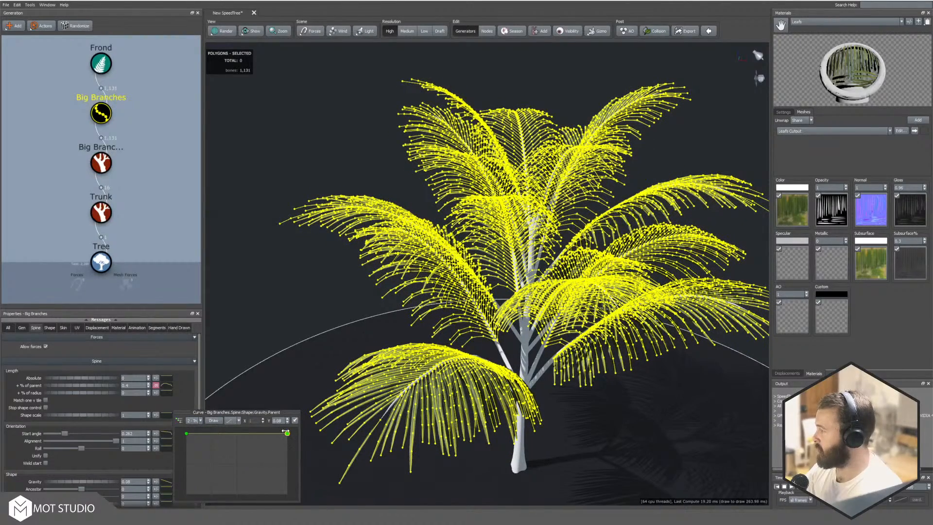
{"action": "left_click_drag", "start_coordinate": [286, 432], "coordinate": [301, 493]}
{"action": "left_click_drag", "start_coordinate": [187, 432], "coordinate": [187, 380]}
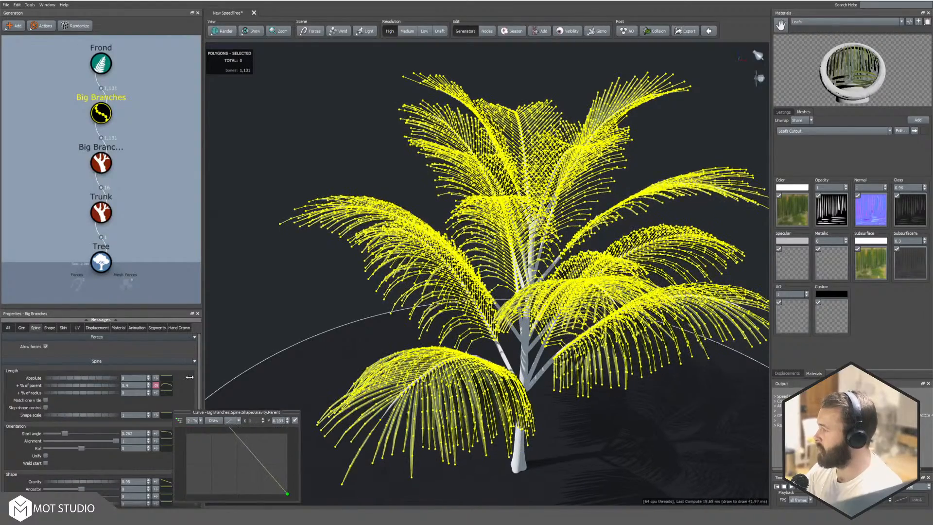
Step: Examine the drooping fronds of the palm from several angles and close up
{"action": "left_click", "coordinate": [298, 290]}
{"action": "left_click_drag", "start_coordinate": [299, 287], "coordinate": [506, 360]}
{"action": "middle_click_drag", "start_coordinate": [506, 359], "coordinate": [505, 316]}
{"action": "left_click_drag", "start_coordinate": [505, 316], "coordinate": [474, 339]}
{"action": "middle_click_drag", "start_coordinate": [474, 338], "coordinate": [495, 287]}
{"action": "scroll", "coordinate": [496, 287], "scroll_direction": "down", "scroll_amount": 6}
{"action": "scroll", "coordinate": [502, 232], "scroll_direction": "up", "scroll_amount": 8}
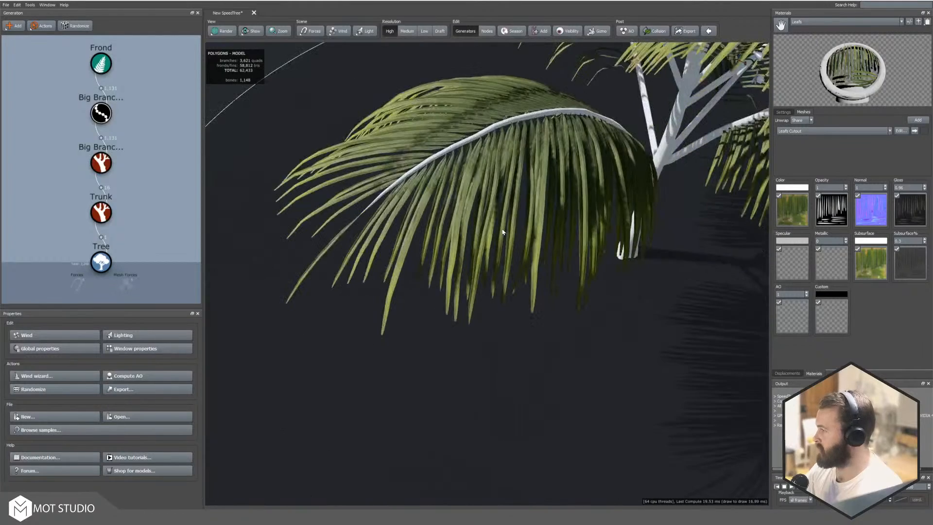
{"action": "middle_click_drag", "start_coordinate": [506, 216], "coordinate": [511, 264]}
{"action": "scroll", "coordinate": [531, 233], "scroll_direction": "up", "scroll_amount": 2}
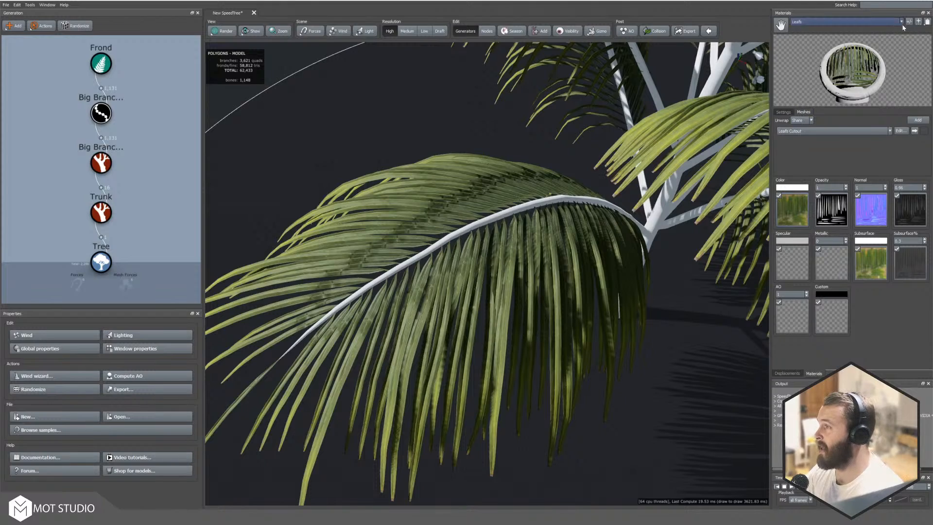
Step: Create a new material set from the Leafs material and return to the material's mesh list
{"action": "left_click", "coordinate": [783, 112]}
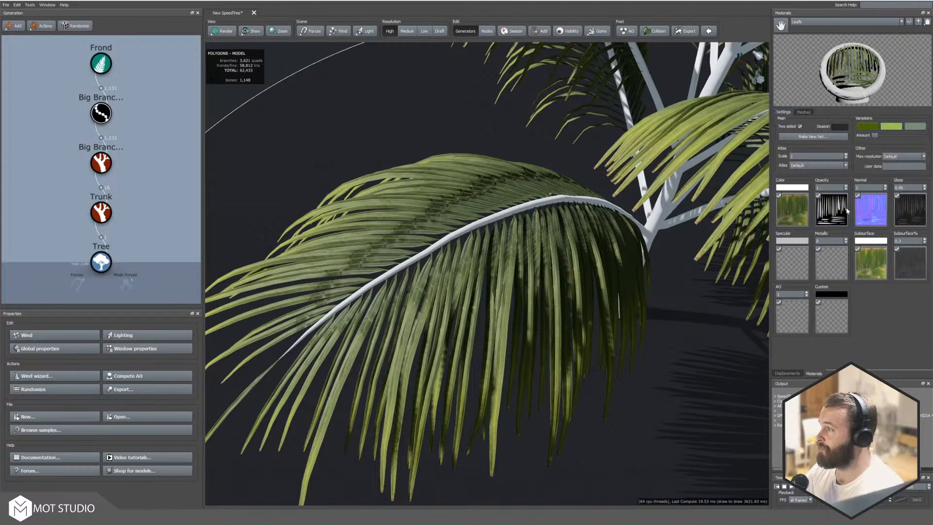
{"action": "left_click", "coordinate": [819, 138]}
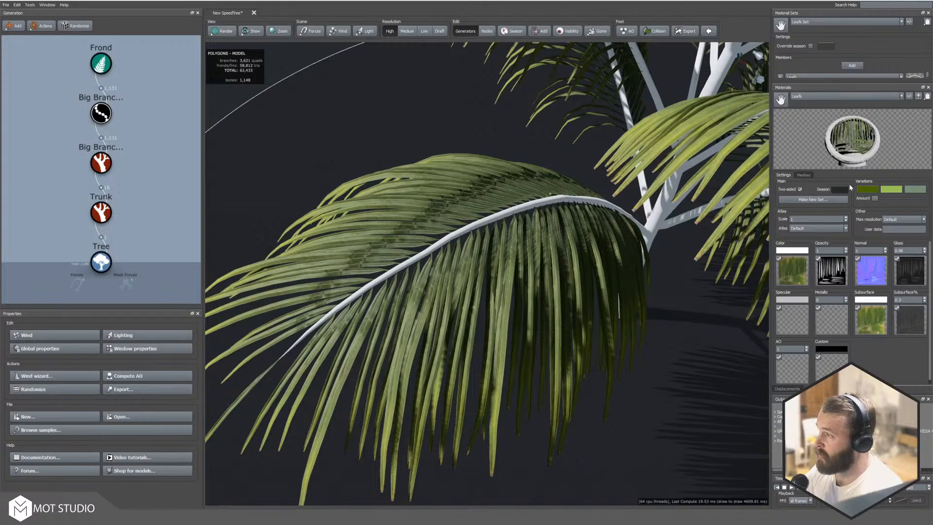
{"action": "left_click", "coordinate": [804, 175]}
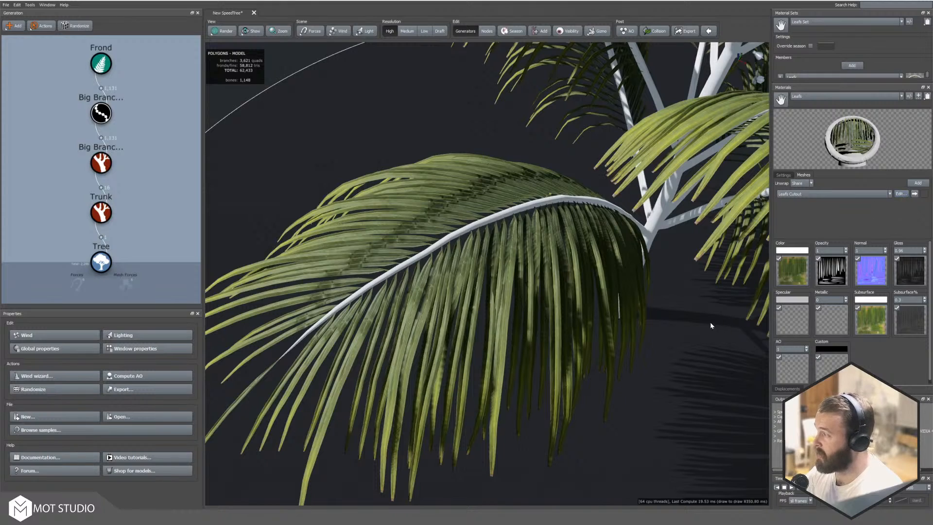
Step: Add two extra material slots to the Frond generator
{"action": "left_click", "coordinate": [100, 63]}
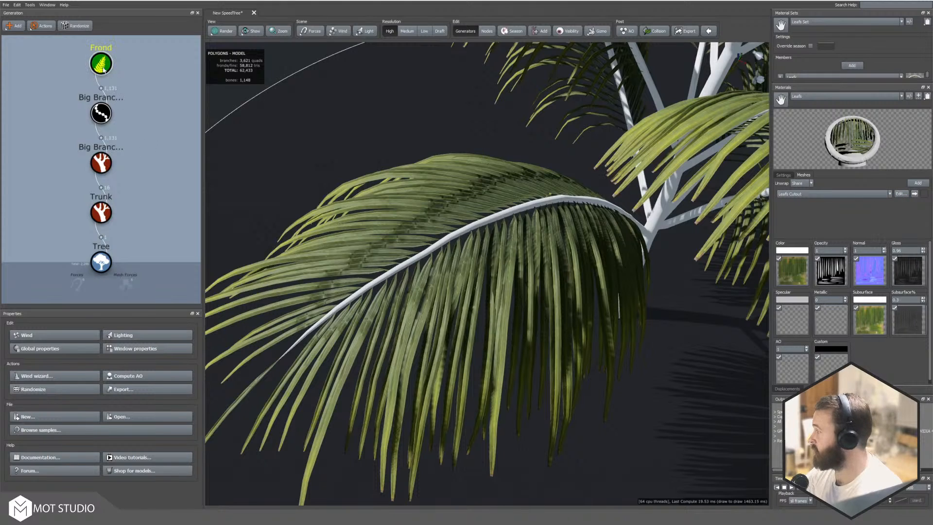
{"action": "left_click", "coordinate": [63, 327]}
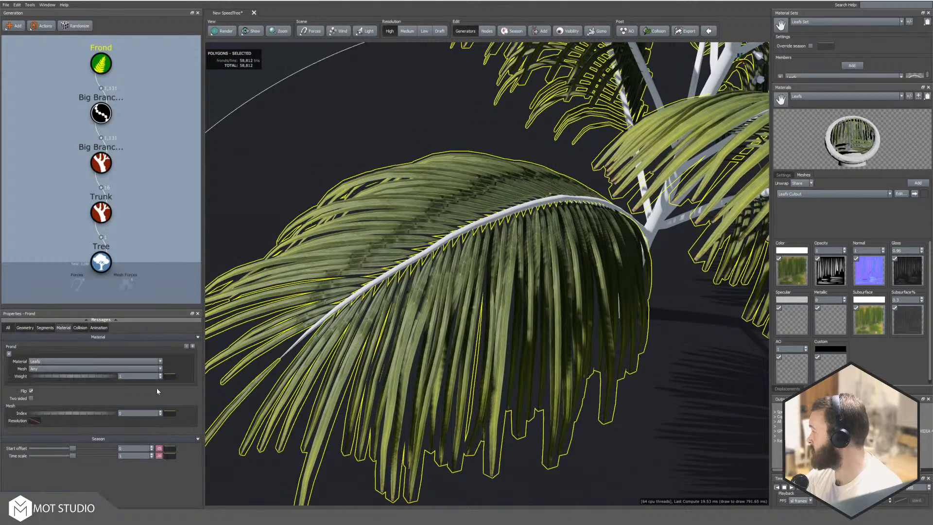
{"action": "left_click", "coordinate": [193, 346]}
{"action": "left_click", "coordinate": [193, 347]}
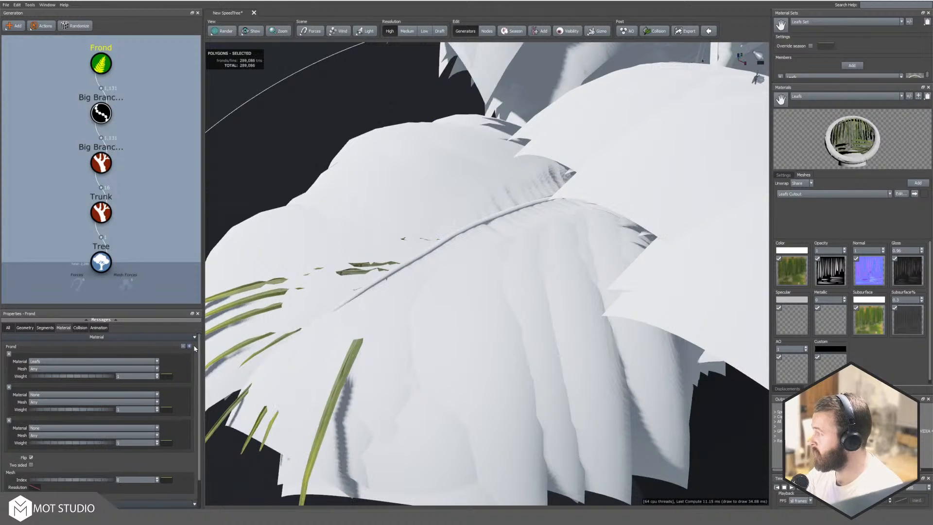
Step: Check the available materials and remove the two empty material slots from the Frond generator
{"action": "left_click", "coordinate": [808, 96]}
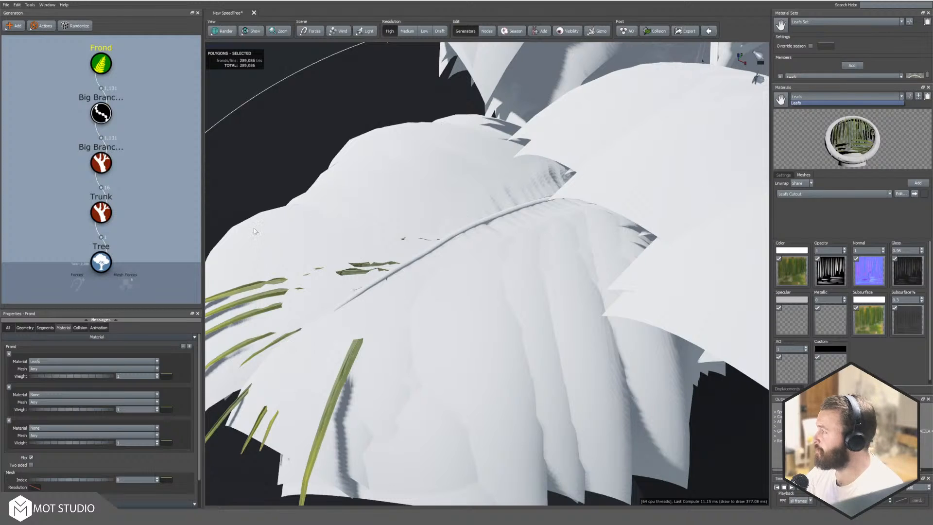
{"action": "left_click", "coordinate": [350, 143]}
{"action": "left_click", "coordinate": [101, 64]}
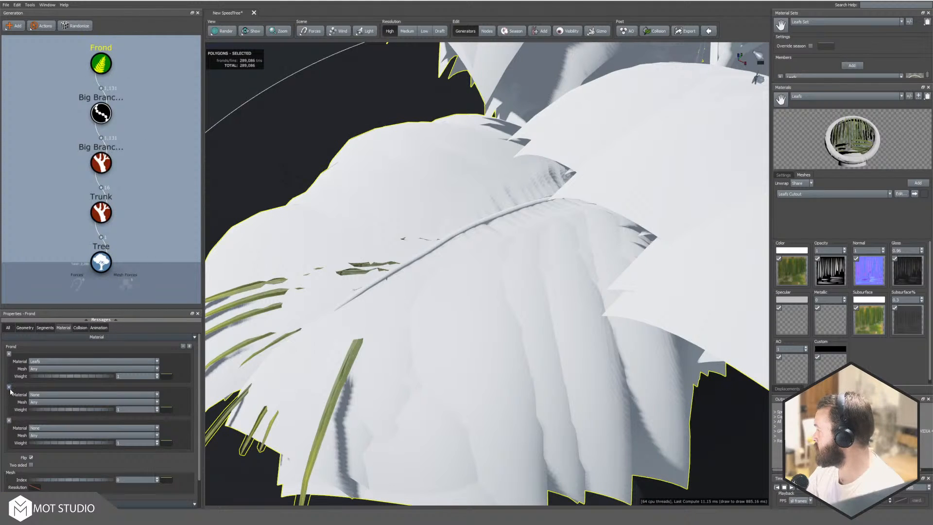
{"action": "left_click", "coordinate": [9, 388]}
{"action": "left_click", "coordinate": [9, 388]}
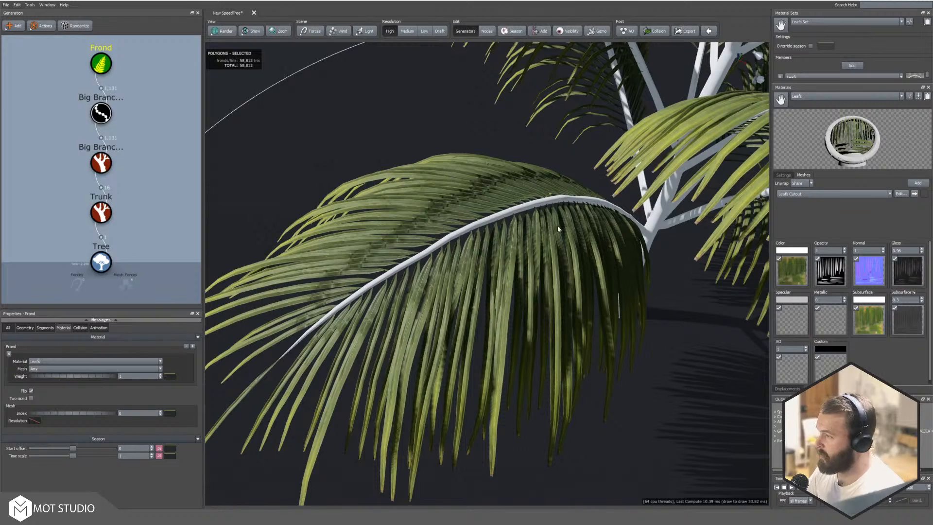
Step: Add a second mesh to the Leafs material and open its new cutout for editing
{"action": "mouse_move", "coordinate": [495, 190]}
{"action": "left_mouse_down"}
{"action": "mouse_move", "coordinate": [497, 206]}
{"action": "mouse_move", "coordinate": [500, 174]}
{"action": "mouse_move", "coordinate": [475, 185]}
{"action": "mouse_move", "coordinate": [483, 198]}
{"action": "left_mouse_up"}
{"action": "scroll", "coordinate": [476, 185], "scroll_direction": "up", "scroll_amount": 3}
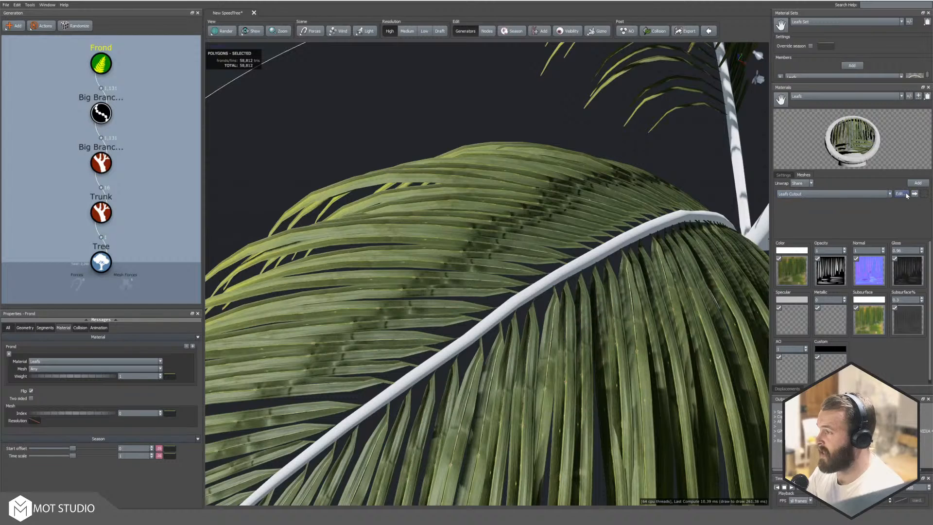
{"action": "left_click", "coordinate": [918, 184]}
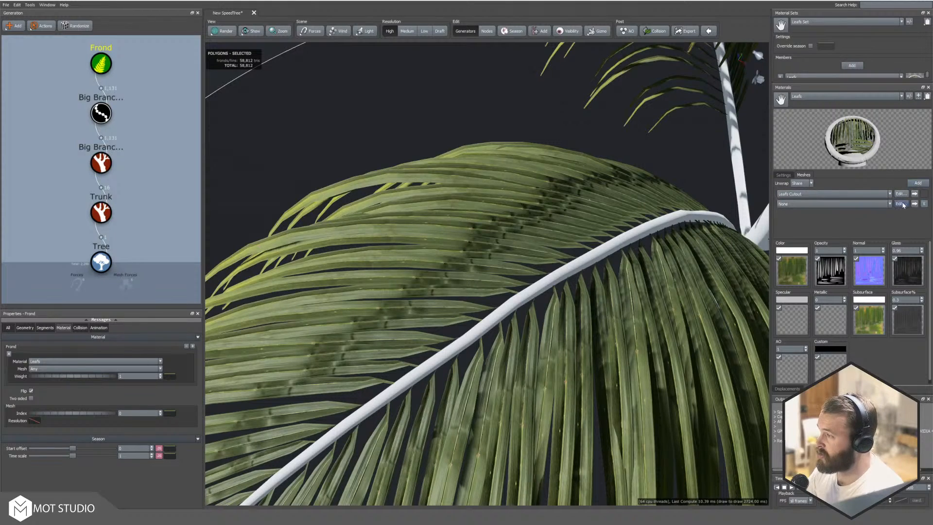
{"action": "left_click", "coordinate": [902, 204]}
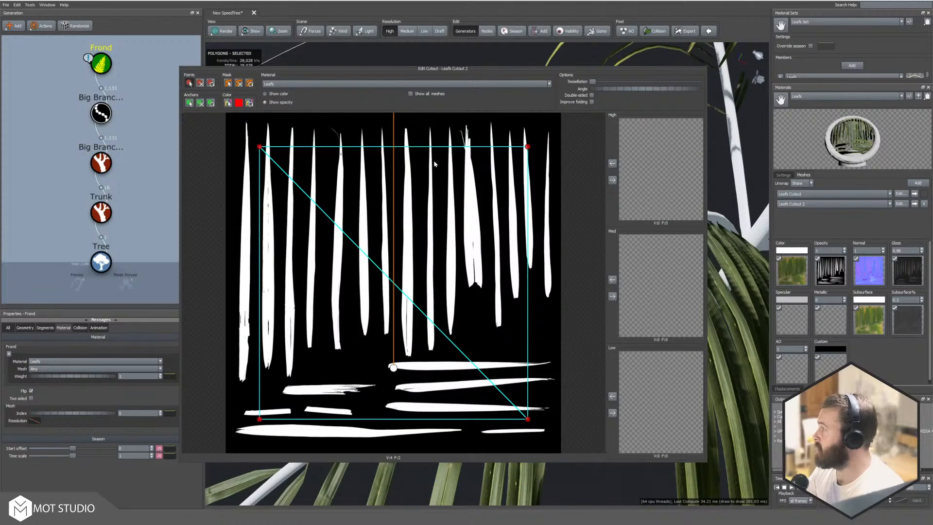
Step: Fit the cutout's corner points around the second vertical leaf strip, adding outline points at its base and mid-length
{"action": "left_click_drag", "start_coordinate": [259, 146], "coordinate": [263, 123]}
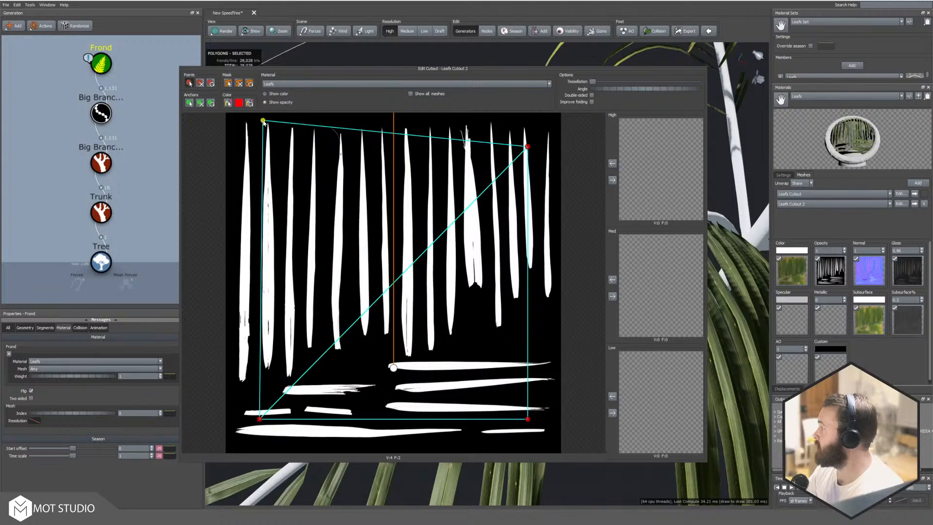
{"action": "left_click_drag", "start_coordinate": [262, 414], "coordinate": [259, 368]}
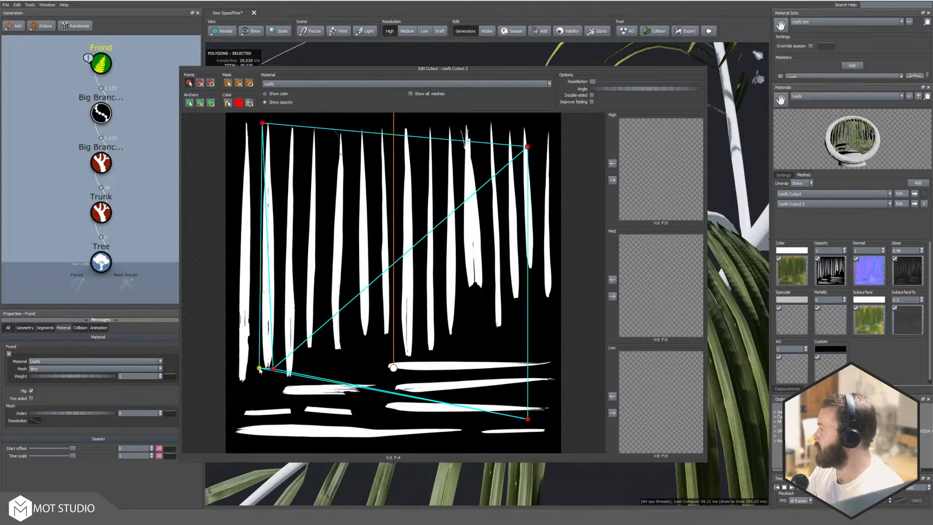
{"action": "left_click", "coordinate": [261, 247]}
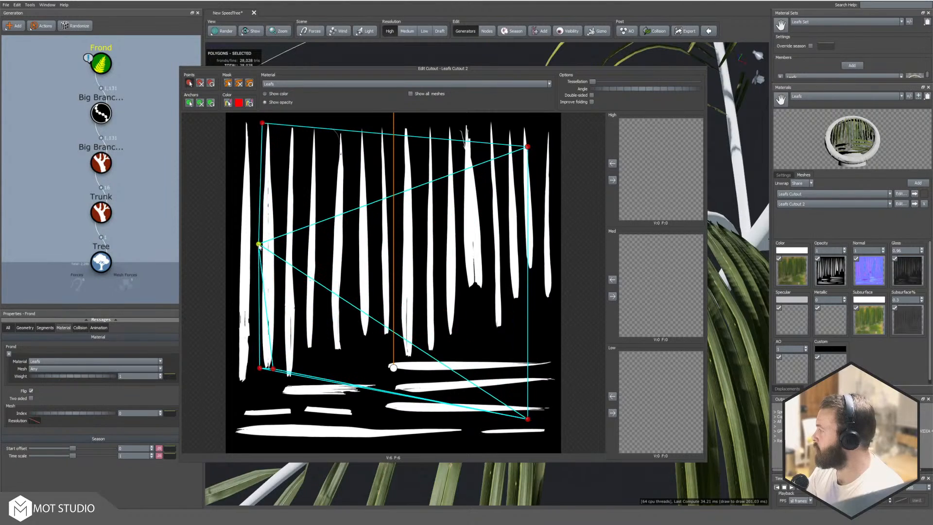
{"action": "left_click_drag", "start_coordinate": [528, 420], "coordinate": [285, 243]}
{"action": "left_click_drag", "start_coordinate": [527, 146], "coordinate": [269, 124]}
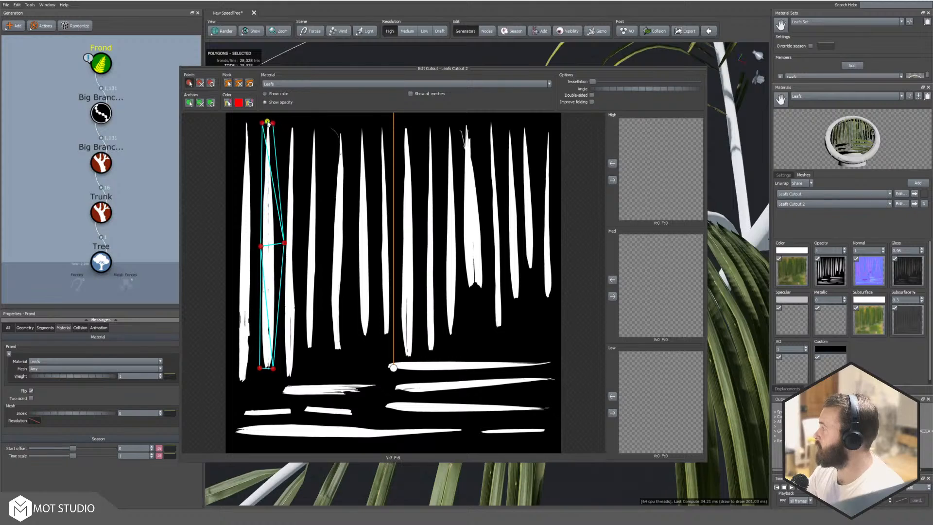
Step: Add paired outline points on the leaf strip's upper and lower sides and tighten its mid-length edge
{"action": "left_click", "coordinate": [258, 178]}
{"action": "left_click_drag", "start_coordinate": [258, 178], "coordinate": [273, 182]}
{"action": "left_click_drag", "start_coordinate": [284, 243], "coordinate": [281, 246]}
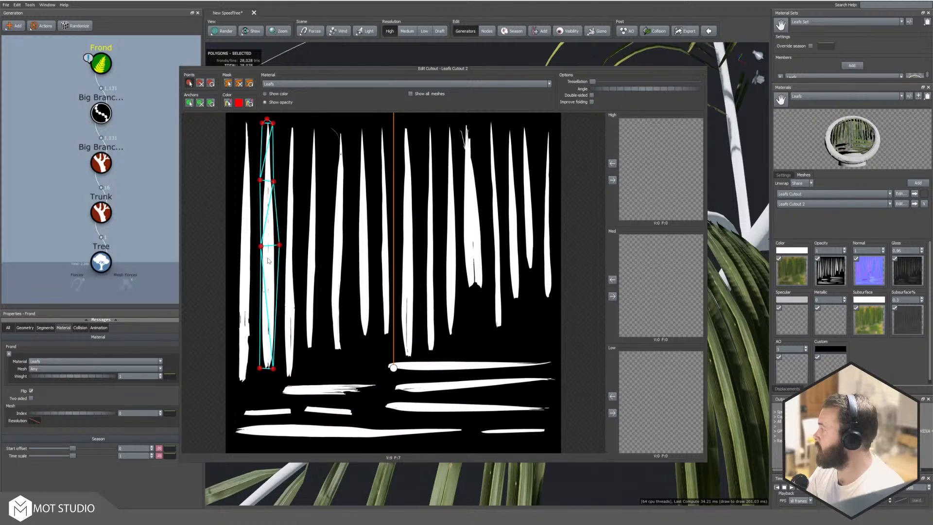
{"action": "left_click", "coordinate": [260, 315]}
{"action": "left_click", "coordinate": [279, 315]}
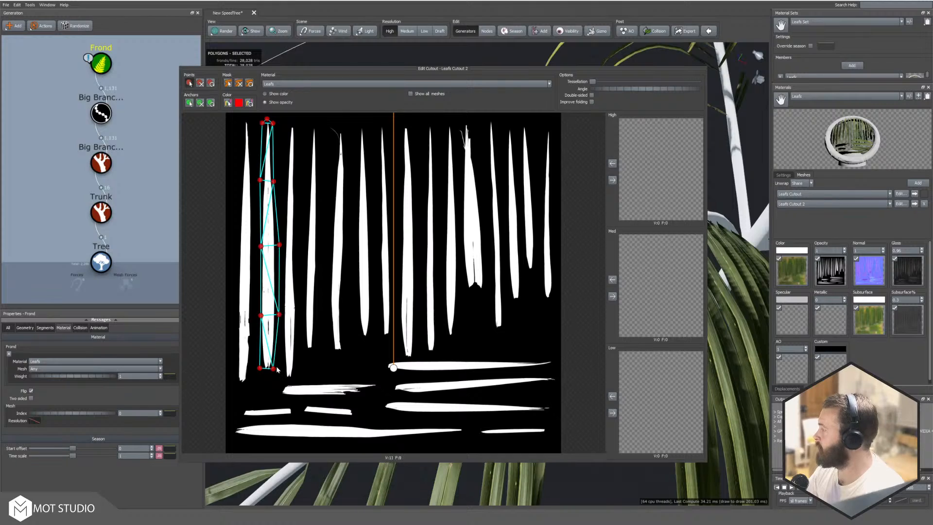
Step: Add three interior points along the leaf strip's midline and move the anchor to the strip's base
{"action": "left_click", "coordinate": [267, 313]}
{"action": "left_click", "coordinate": [269, 246]}
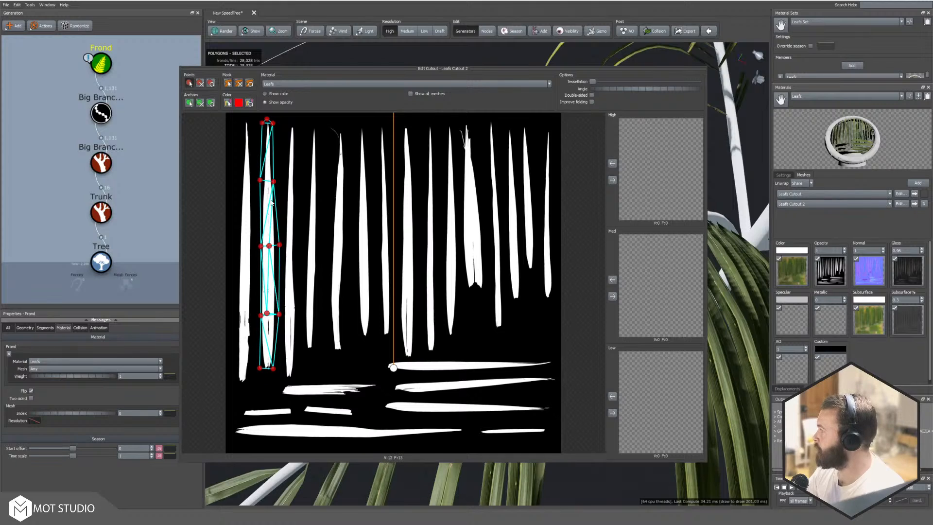
{"action": "left_click", "coordinate": [267, 180]}
{"action": "left_click_drag", "start_coordinate": [393, 368], "coordinate": [268, 368]}
Step: Store the cutout as the Low and Med meshes, store a more tessellated version as High, and finish editing the mesh
{"action": "left_click", "coordinate": [612, 412]}
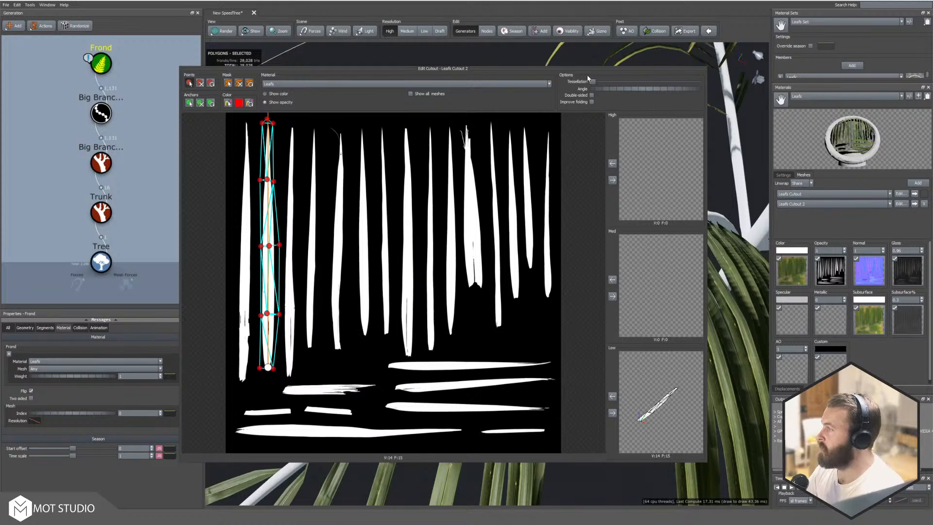
{"action": "left_click", "coordinate": [613, 296]}
{"action": "left_click_drag", "start_coordinate": [598, 84], "coordinate": [604, 86]}
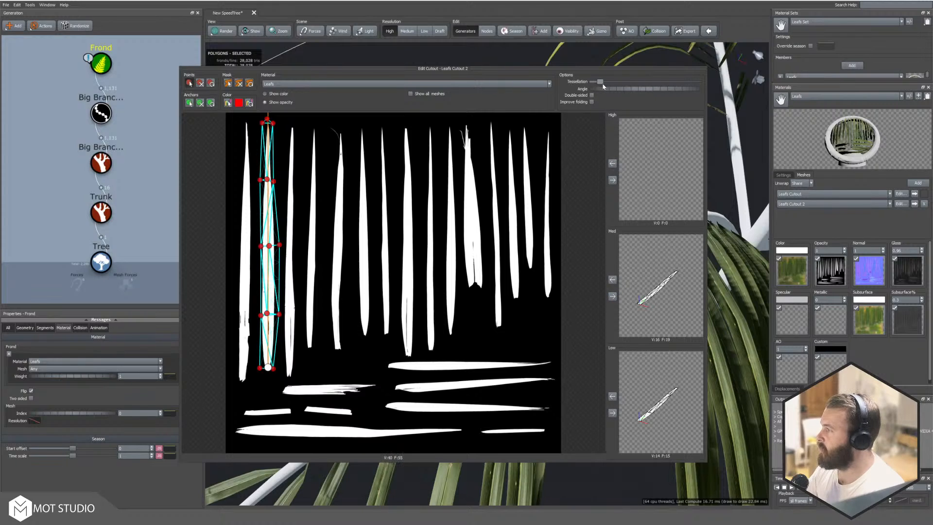
{"action": "left_click", "coordinate": [613, 181]}
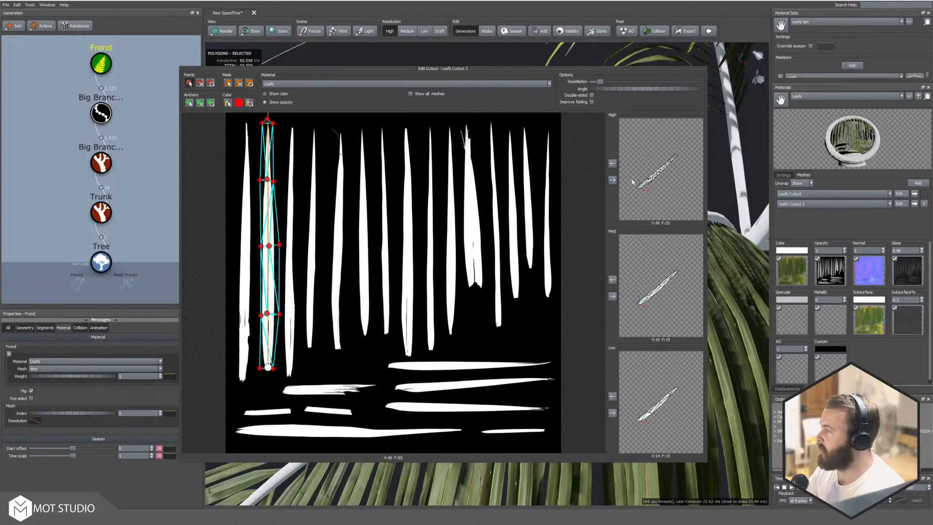
{"action": "left_click", "coordinate": [478, 49]}
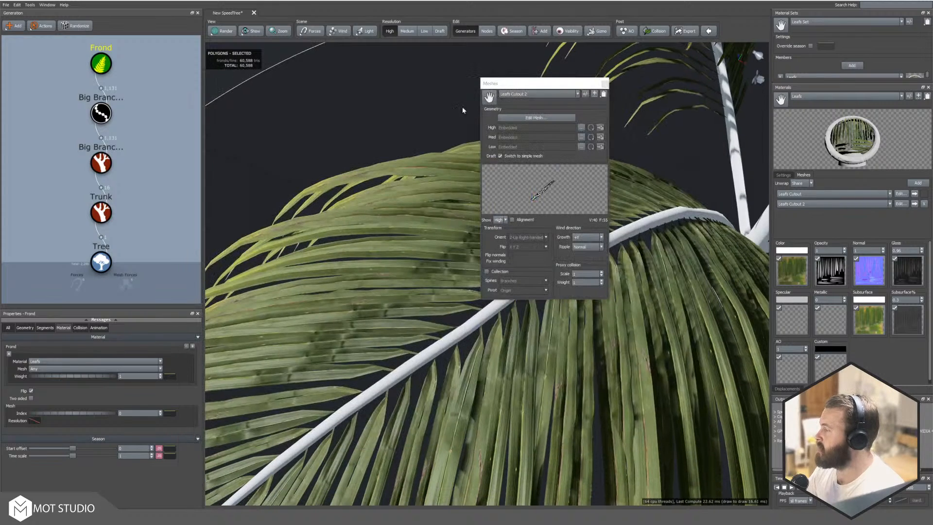
{"action": "left_click", "coordinate": [606, 85]}
Step: Examine the leaf variation on the whole palm from several angles and distances
{"action": "scroll", "coordinate": [418, 137], "scroll_direction": "down", "scroll_amount": 5}
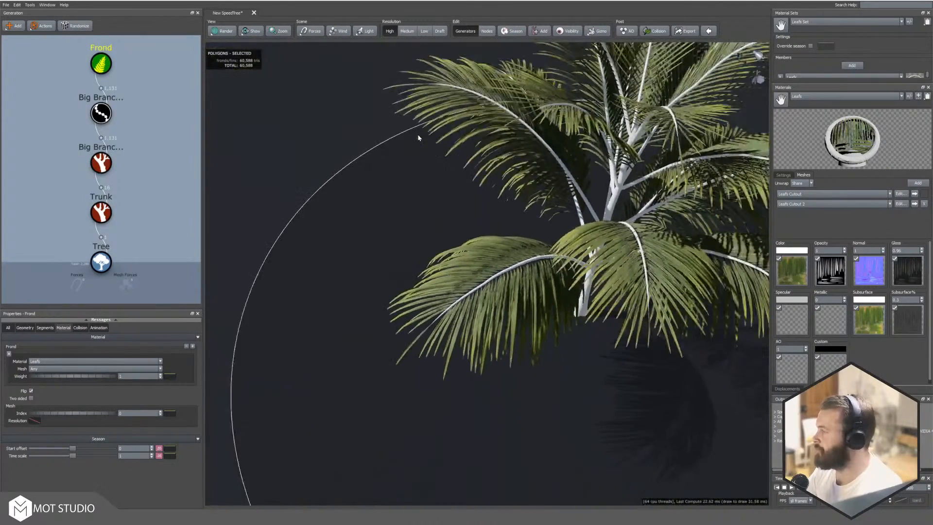
{"action": "left_click_drag", "start_coordinate": [418, 137], "coordinate": [602, 169]}
{"action": "scroll", "coordinate": [508, 171], "scroll_direction": "down", "scroll_amount": 4}
{"action": "scroll", "coordinate": [552, 194], "scroll_direction": "down", "scroll_amount": 4}
{"action": "scroll", "coordinate": [552, 197], "scroll_direction": "up", "scroll_amount": 6}
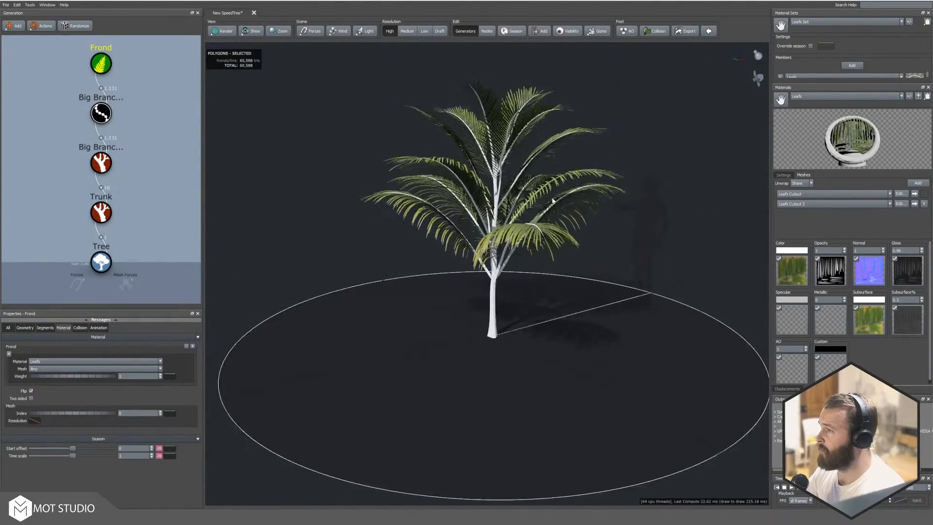
{"action": "left_click_drag", "start_coordinate": [553, 200], "coordinate": [425, 211]}
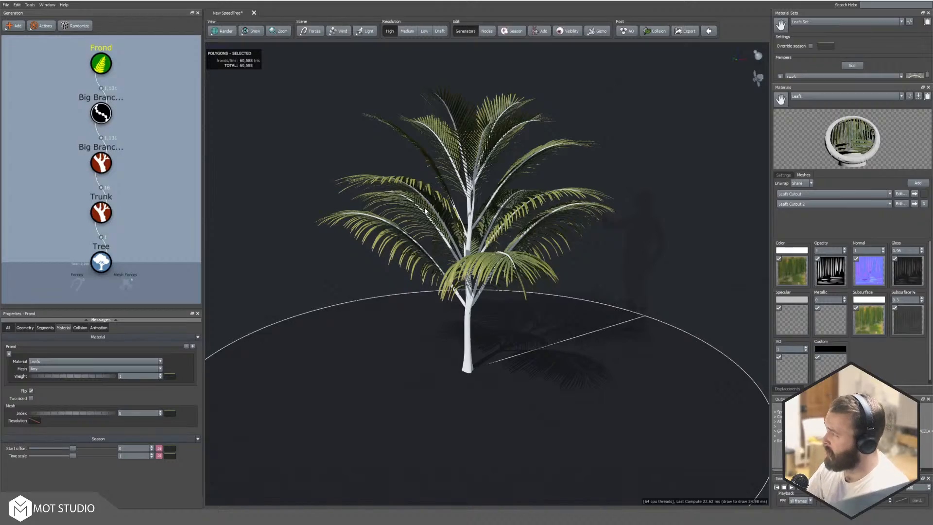
{"action": "left_click_drag", "start_coordinate": [356, 192], "coordinate": [376, 203]}
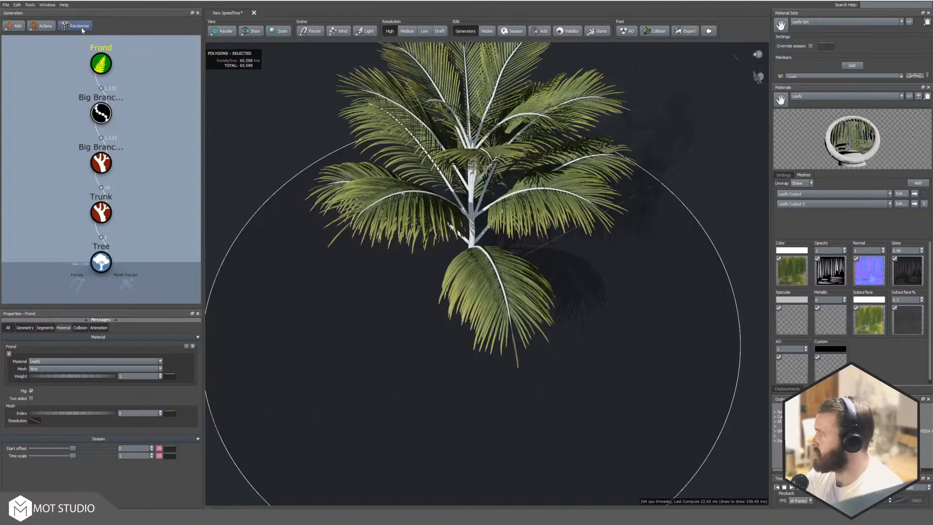
Step: Clear the generator selection and randomize the whole palm repeatedly to produce different variations
{"action": "left_click", "coordinate": [160, 144]}
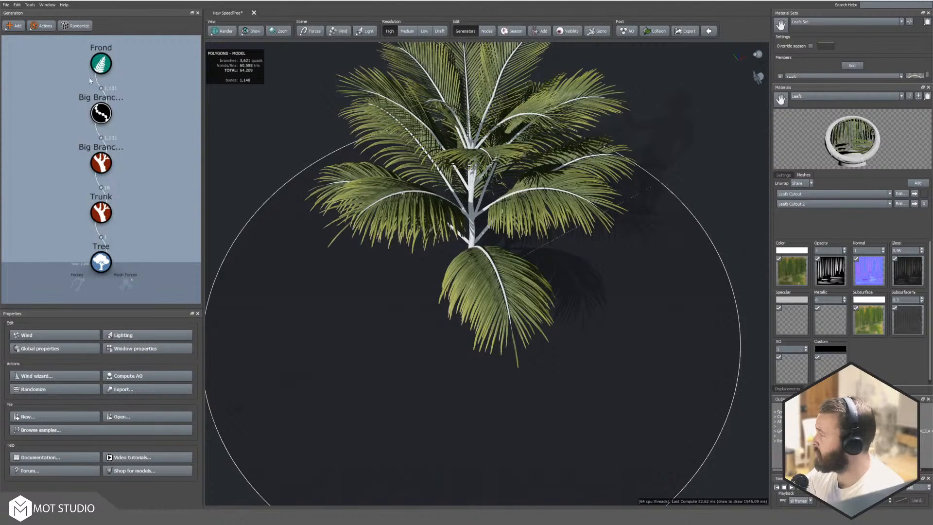
{"action": "left_click", "coordinate": [72, 27]}
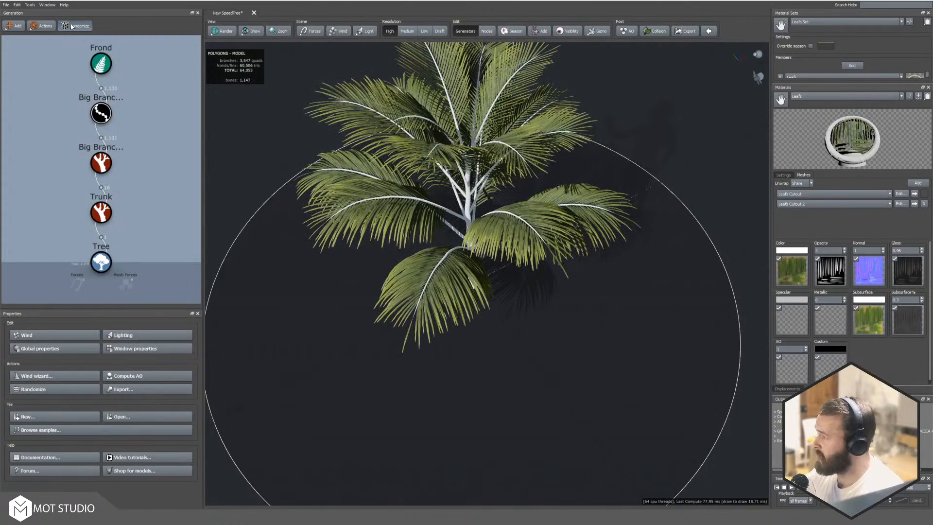
{"action": "left_click", "coordinate": [71, 26]}
{"action": "left_click", "coordinate": [71, 27]}
{"action": "left_click_drag", "start_coordinate": [490, 348], "coordinate": [465, 313]}
{"action": "left_click", "coordinate": [76, 26]}
{"action": "left_click", "coordinate": [77, 27]}
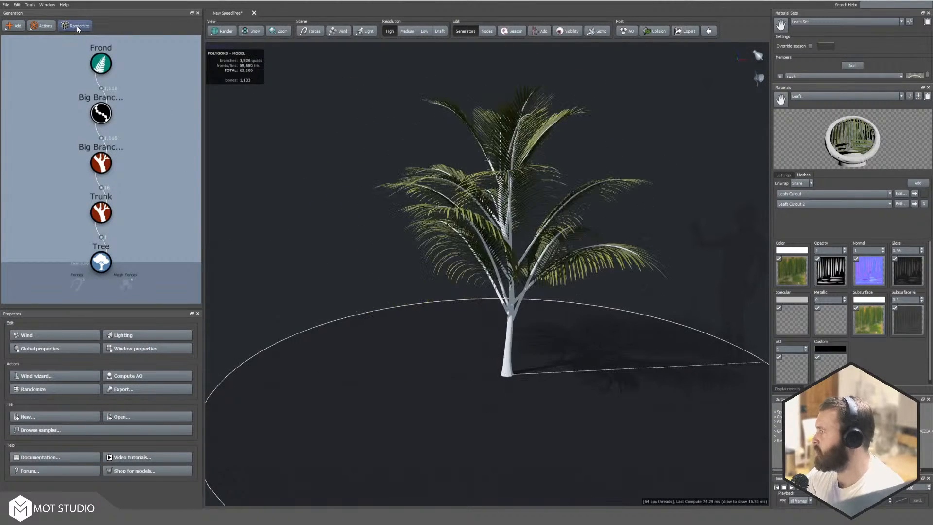
{"action": "left_click", "coordinate": [77, 26]}
{"action": "left_click", "coordinate": [76, 27]}
{"action": "left_click", "coordinate": [77, 28]}
{"action": "left_click", "coordinate": [77, 27]}
{"action": "left_click", "coordinate": [77, 28]}
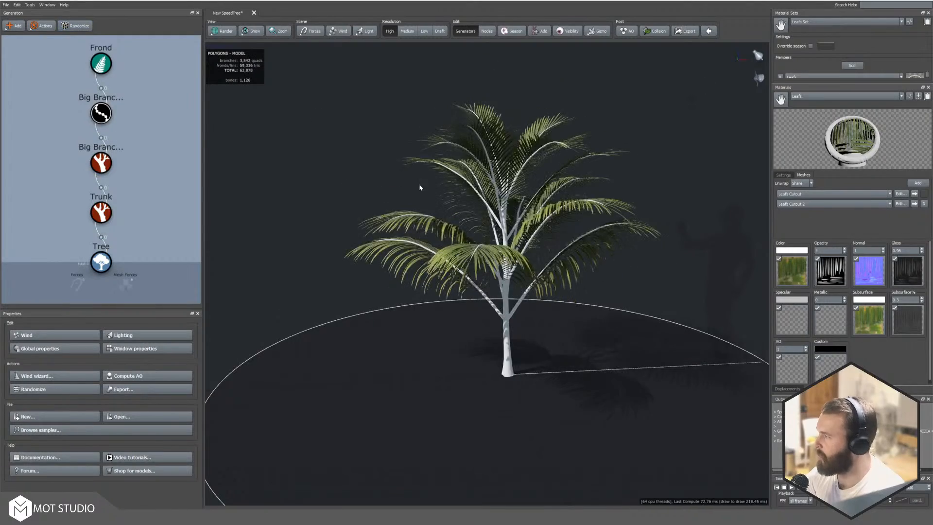
Step: Randomize only the Frond generator
{"action": "left_click_drag", "start_coordinate": [420, 188], "coordinate": [267, 175]}
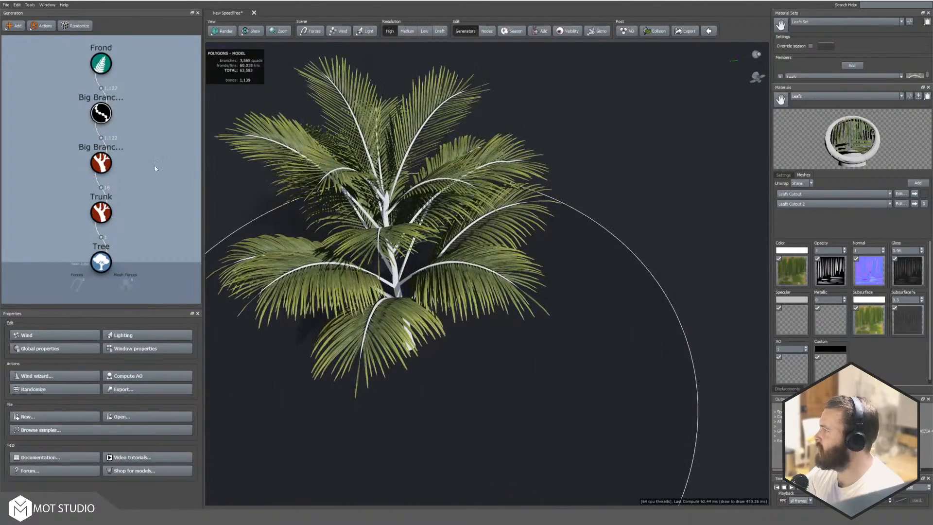
{"action": "left_click", "coordinate": [102, 65]}
{"action": "left_click", "coordinate": [78, 27]}
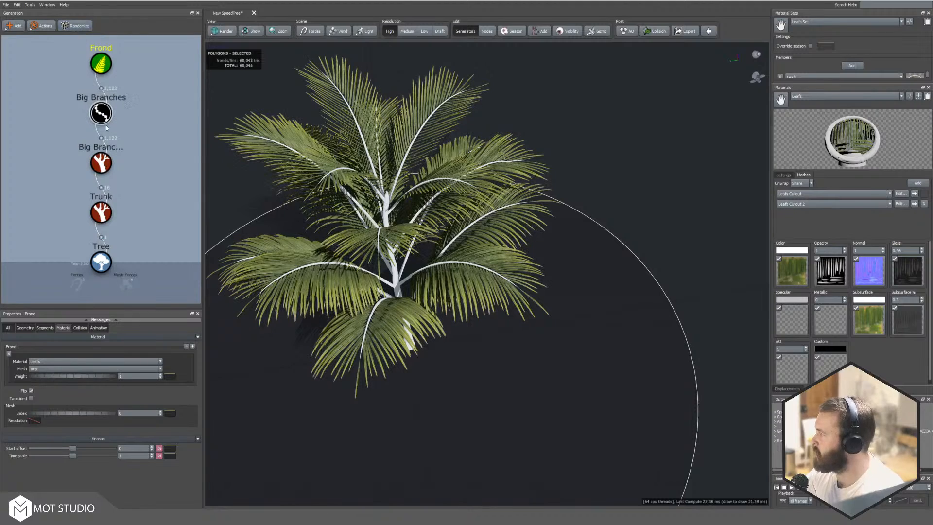
Step: Randomize the Big Branches generator directly above the trunk several times and check the palm's new shape
{"action": "left_click", "coordinate": [101, 163]}
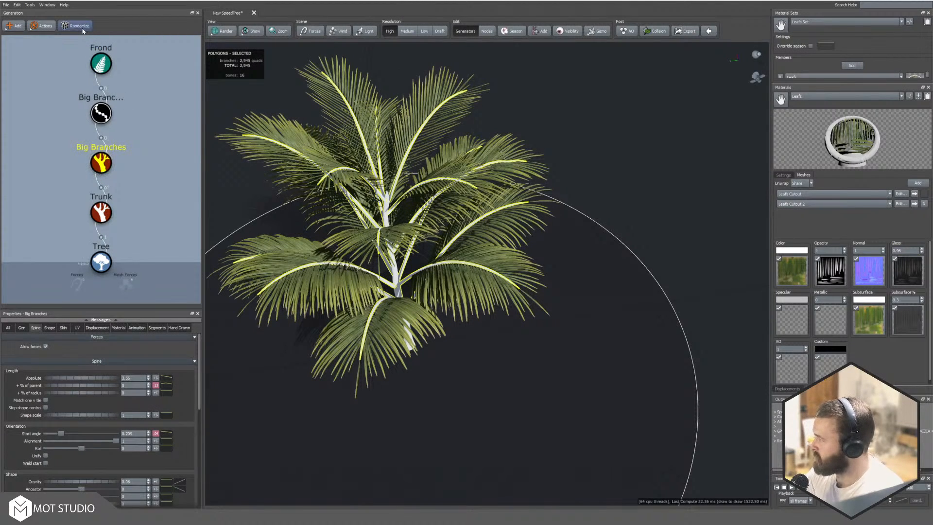
{"action": "left_click", "coordinate": [78, 26]}
{"action": "left_click", "coordinate": [79, 27]}
{"action": "left_click", "coordinate": [79, 26]}
{"action": "left_click", "coordinate": [79, 26]}
{"action": "left_click_drag", "start_coordinate": [491, 340], "coordinate": [439, 325]}
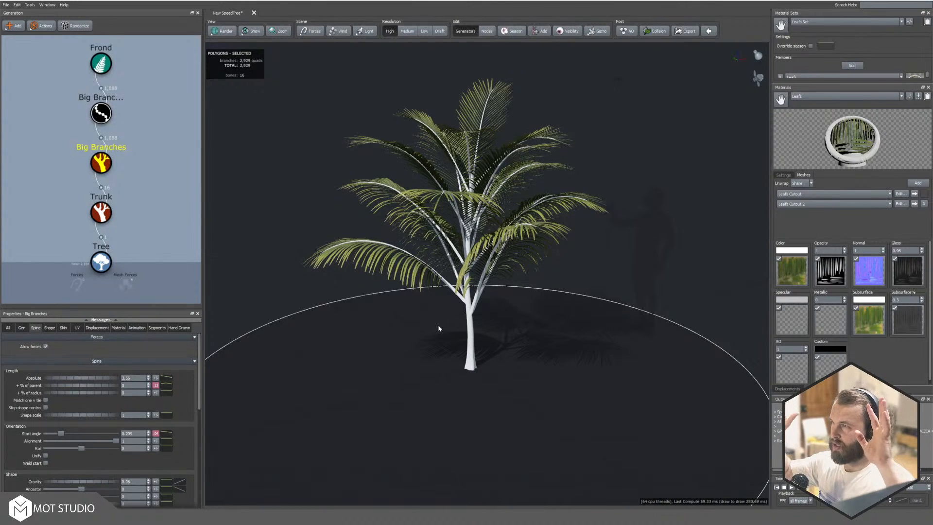
{"action": "left_click_drag", "start_coordinate": [443, 473], "coordinate": [483, 406]}
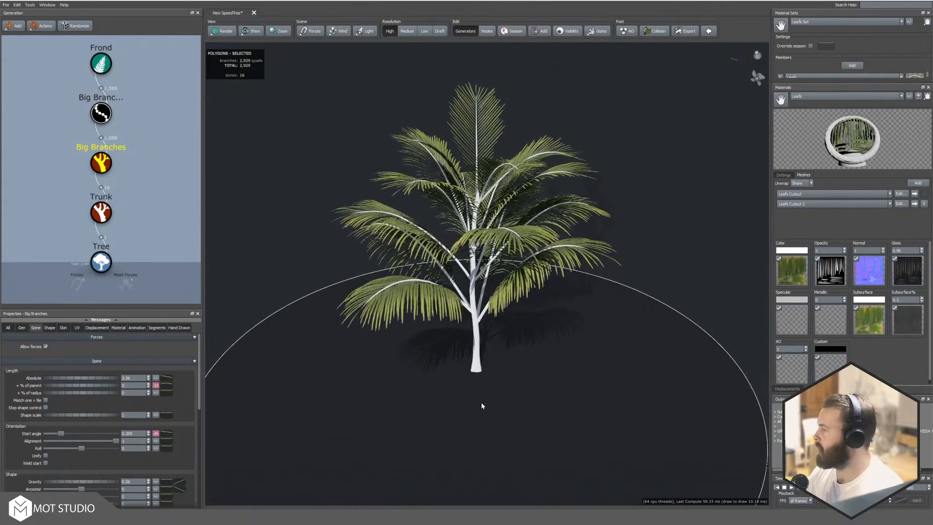
Step: Add a new material named Stem/bark to the materials list
{"action": "scroll", "coordinate": [461, 359], "scroll_direction": "down", "scroll_amount": 3}
{"action": "scroll", "coordinate": [463, 357], "scroll_direction": "up", "scroll_amount": 6}
{"action": "scroll", "coordinate": [464, 359], "scroll_direction": "up", "scroll_amount": 6}
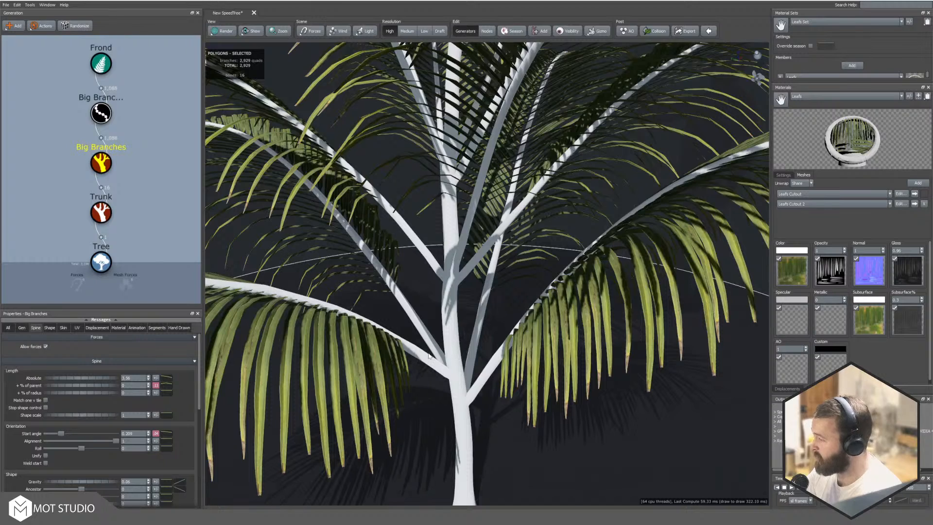
{"action": "left_click", "coordinate": [896, 97]}
{"action": "left_click", "coordinate": [909, 96]}
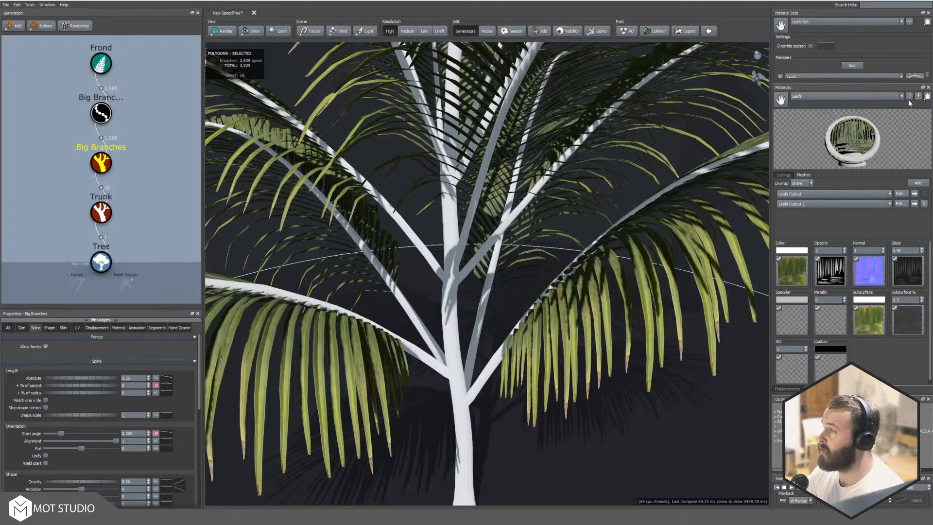
{"action": "left_click", "coordinate": [910, 96]}
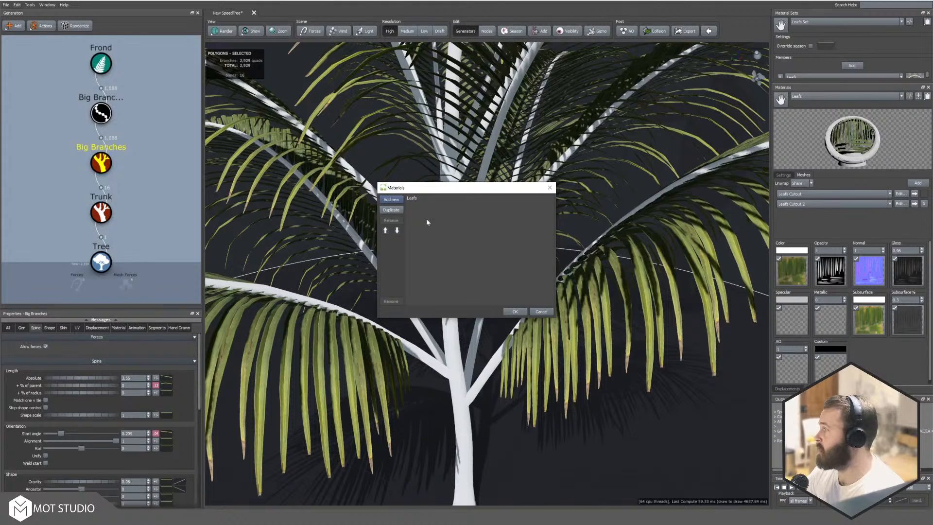
{"action": "left_click", "coordinate": [391, 199]}
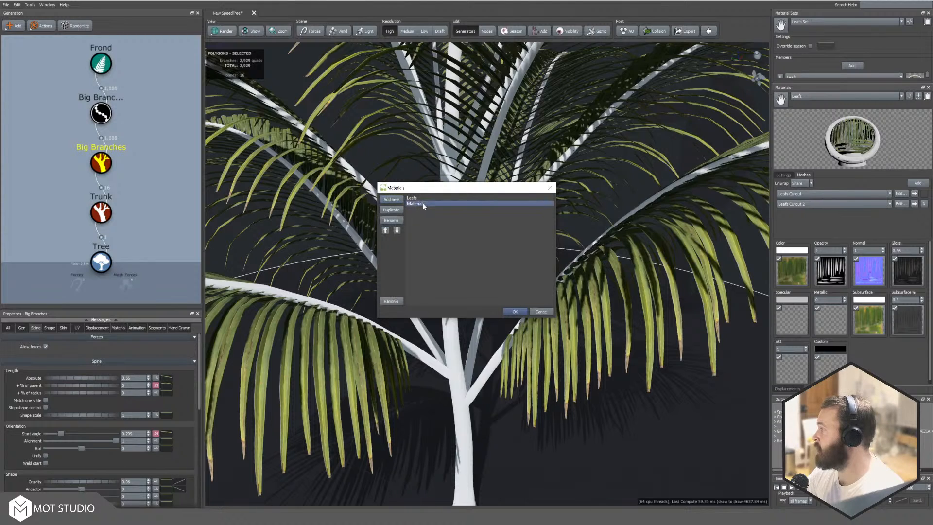
{"action": "double_click", "coordinate": [425, 203]}
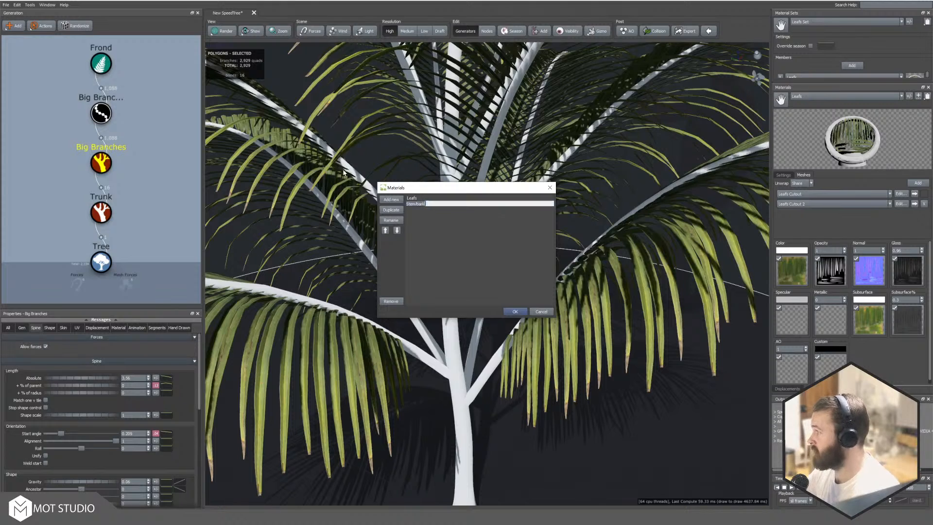
{"action": "left_click", "coordinate": [512, 267]}
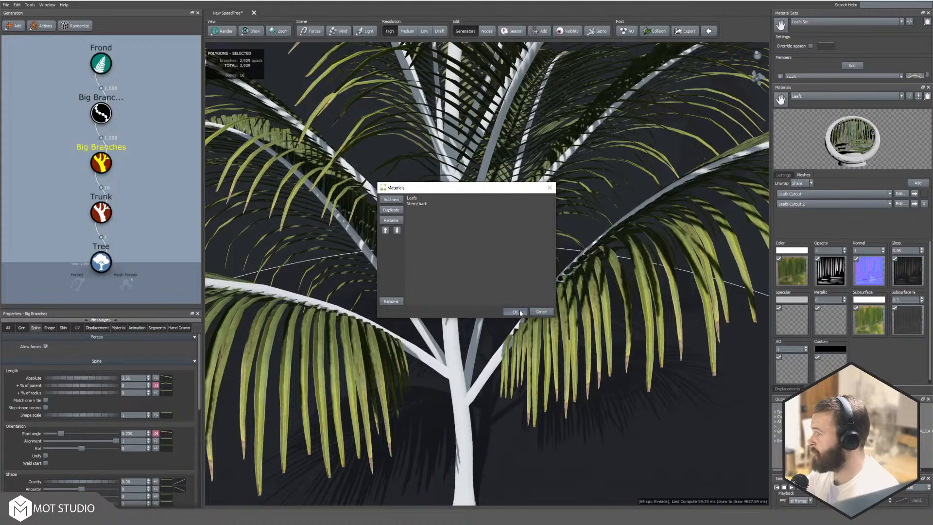
{"action": "left_click", "coordinate": [541, 311]}
Step: Load sdcd0ph_4K_Albedo_stem 2 from the plant_perennials_sdcd0ph2 folder as the Stem/bark material's color map
{"action": "left_click", "coordinate": [808, 97]}
{"action": "left_click", "coordinate": [809, 108]}
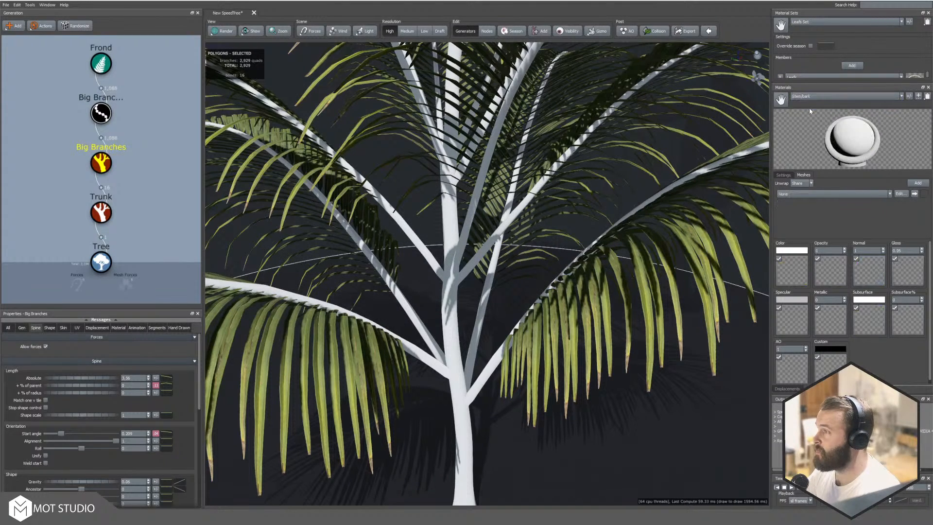
{"action": "left_click", "coordinate": [795, 280]}
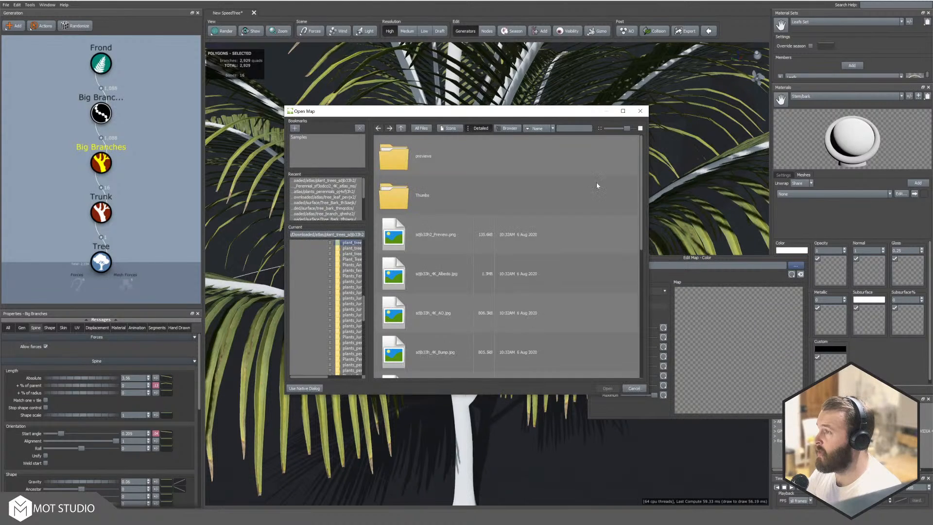
{"action": "scroll", "coordinate": [493, 188], "scroll_direction": "down", "scroll_amount": 5}
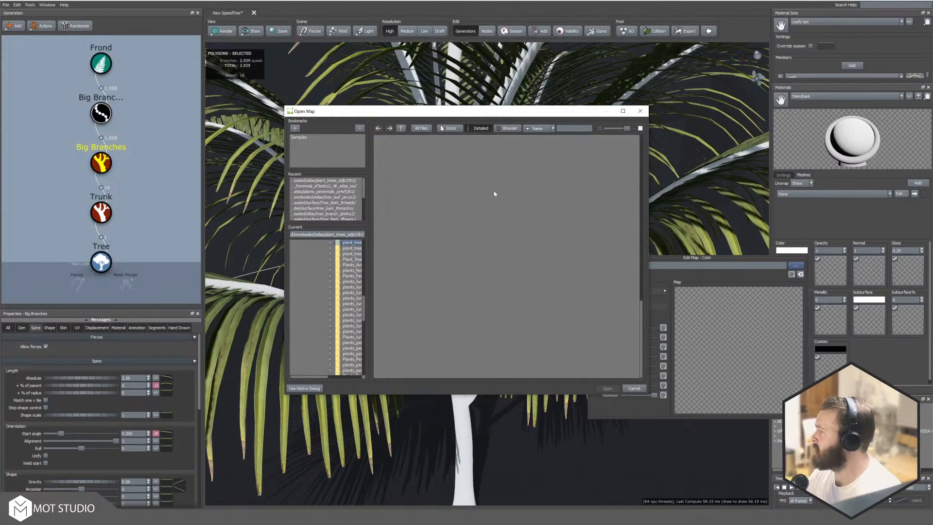
{"action": "scroll", "coordinate": [493, 192], "scroll_direction": "up", "scroll_amount": 5}
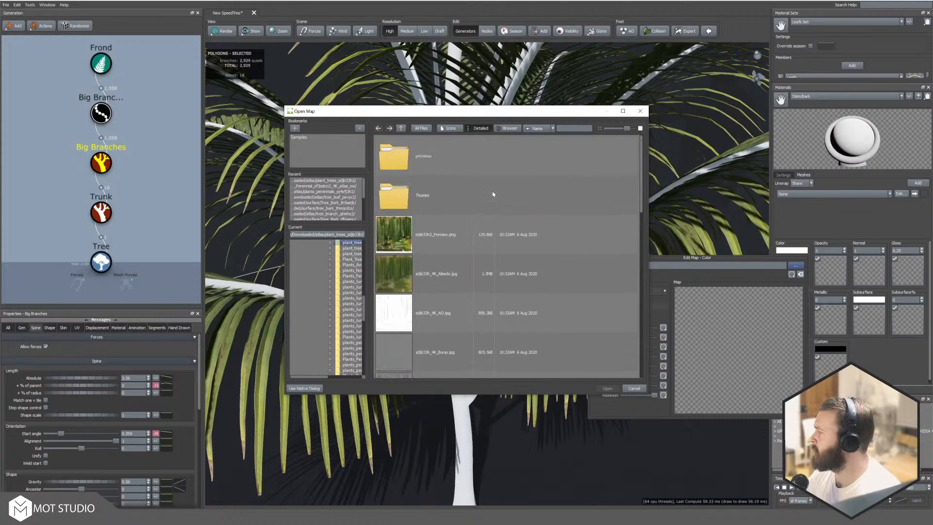
{"action": "left_click", "coordinate": [305, 388]}
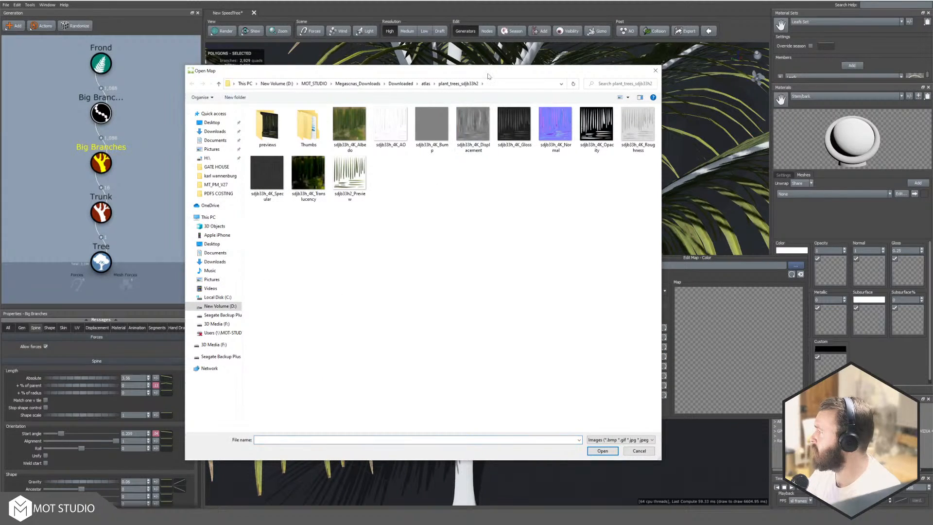
{"action": "left_click", "coordinate": [424, 84]}
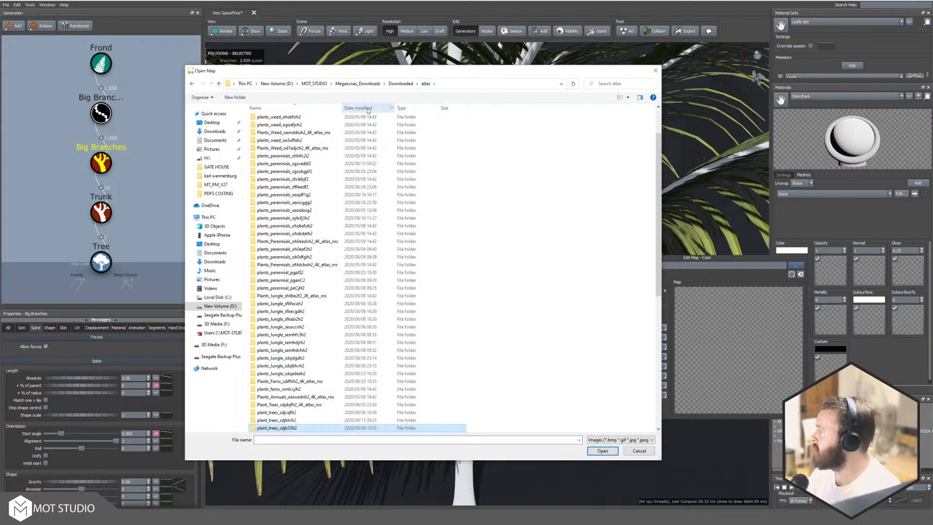
{"action": "double_click", "coordinate": [290, 119]}
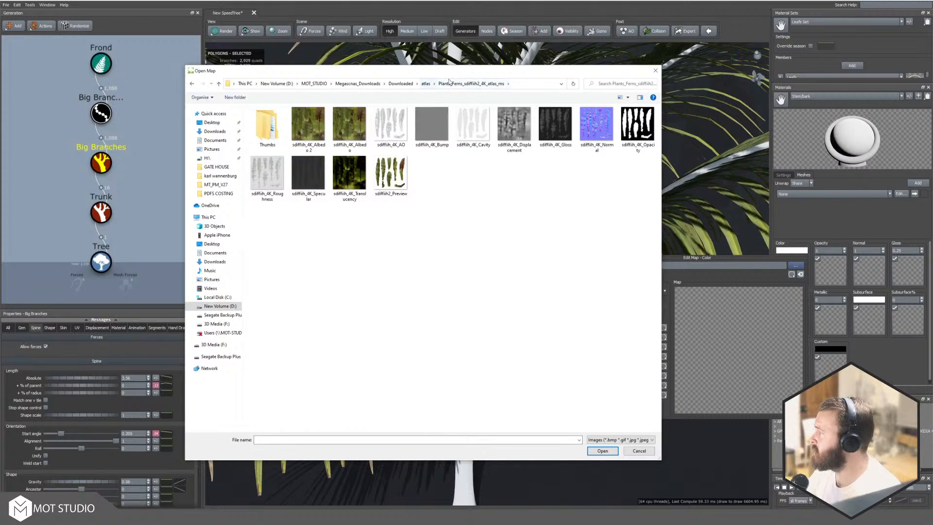
{"action": "left_click", "coordinate": [425, 85]}
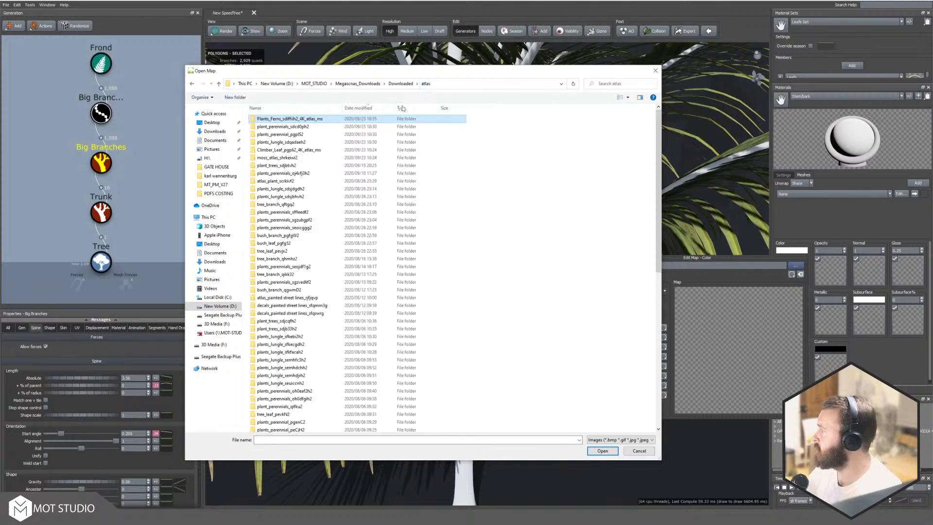
{"action": "double_click", "coordinate": [296, 126]}
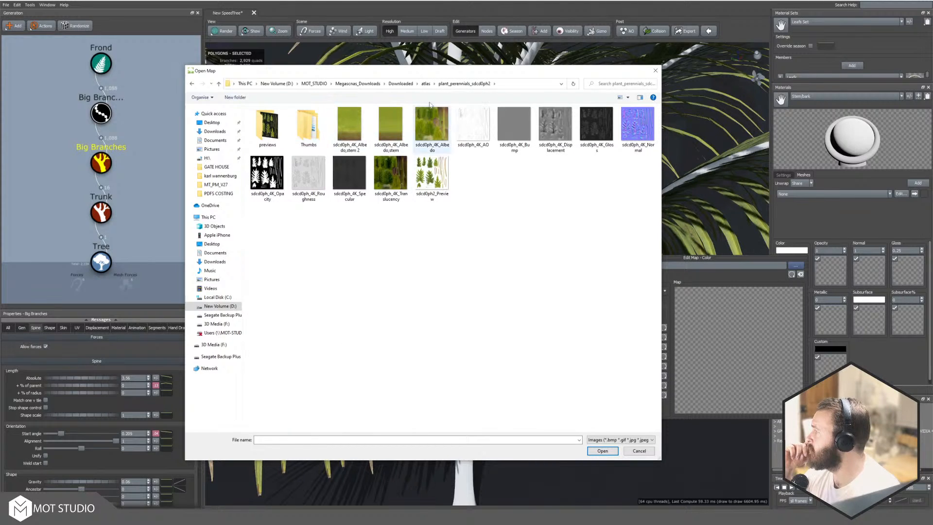
{"action": "double_click", "coordinate": [356, 130]}
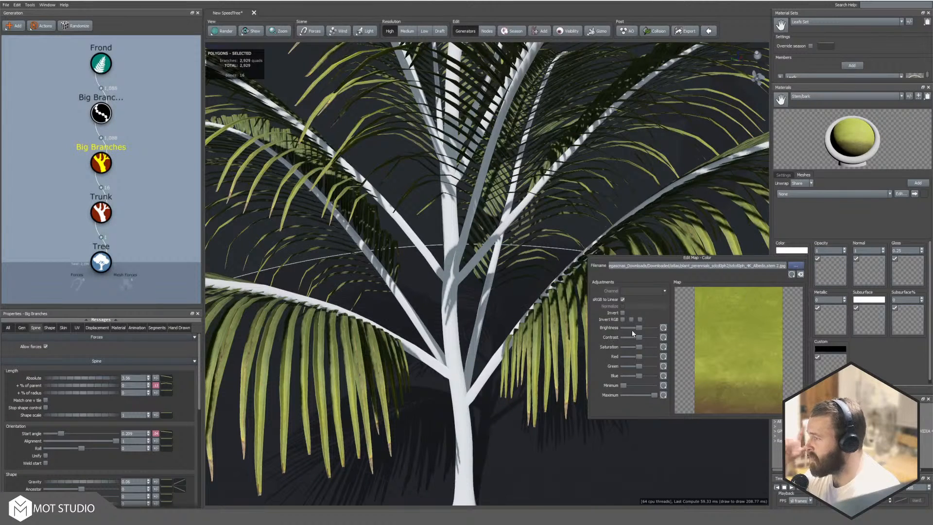
Step: Lower the brightness of the Stem/bark color map and apply the material to the palm's trunk and branches
{"action": "left_click_drag", "start_coordinate": [638, 329], "coordinate": [632, 331]}
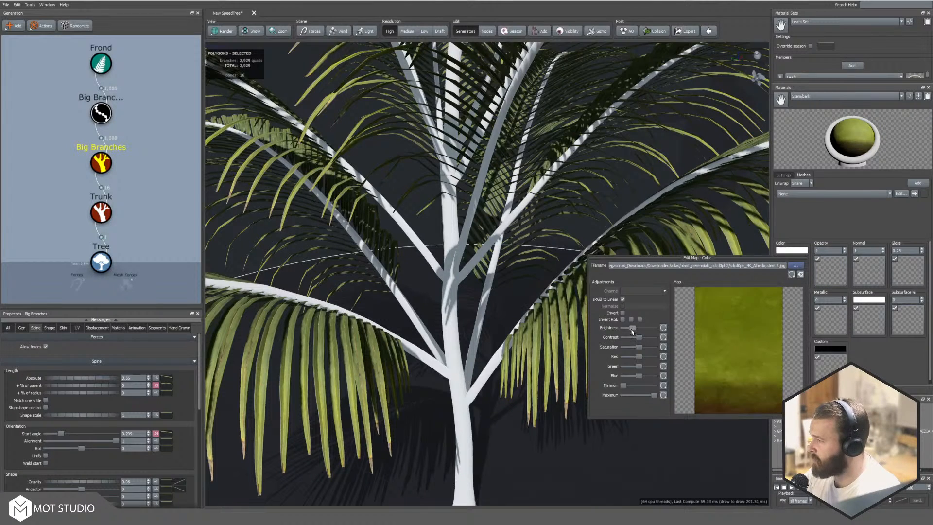
{"action": "left_click", "coordinate": [575, 477]}
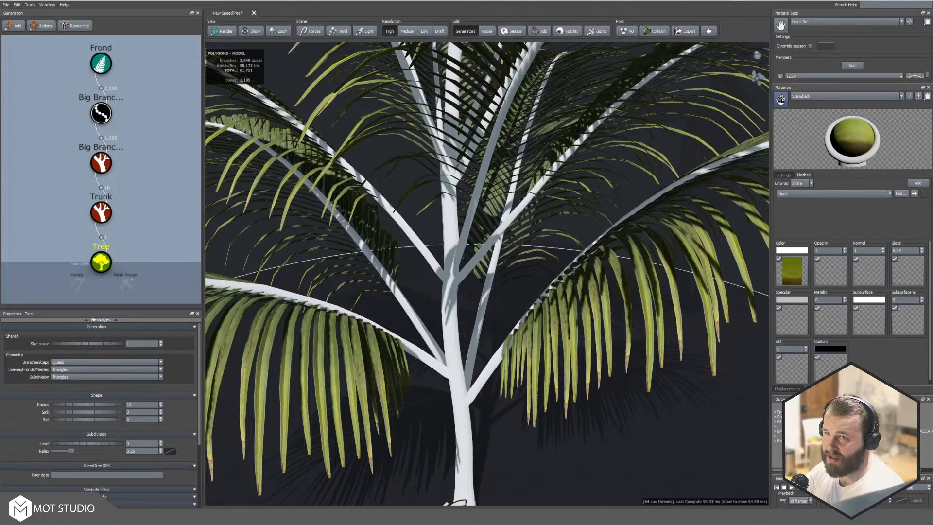
{"action": "left_click", "coordinate": [781, 99]}
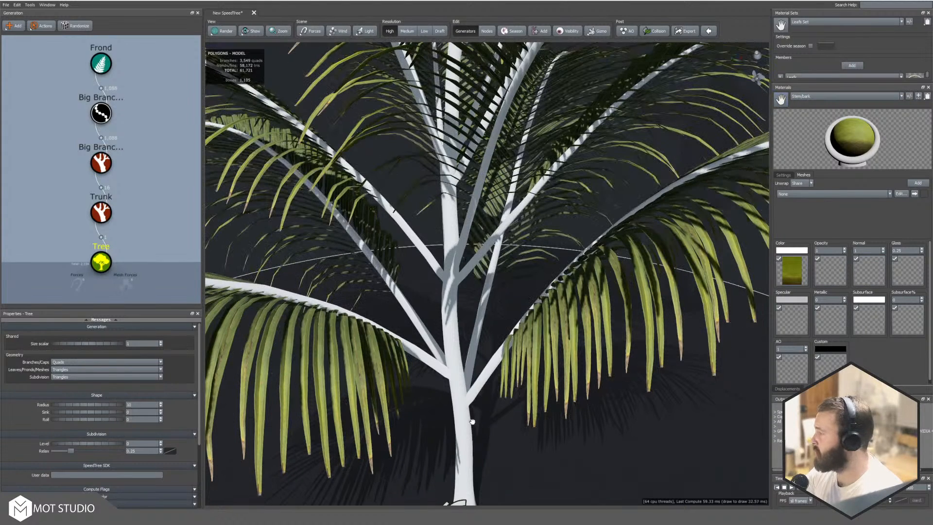
{"action": "left_click", "coordinate": [462, 429]}
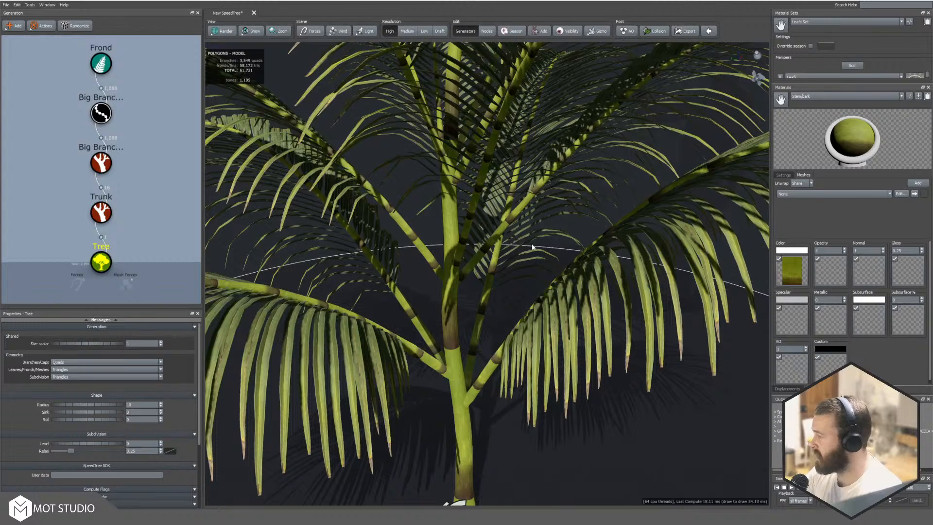
{"action": "mouse_move", "coordinate": [532, 247]}
{"action": "middle_mouse_down"}
{"action": "mouse_move", "coordinate": [549, 196]}
{"action": "mouse_move", "coordinate": [538, 232]}
{"action": "middle_mouse_up"}
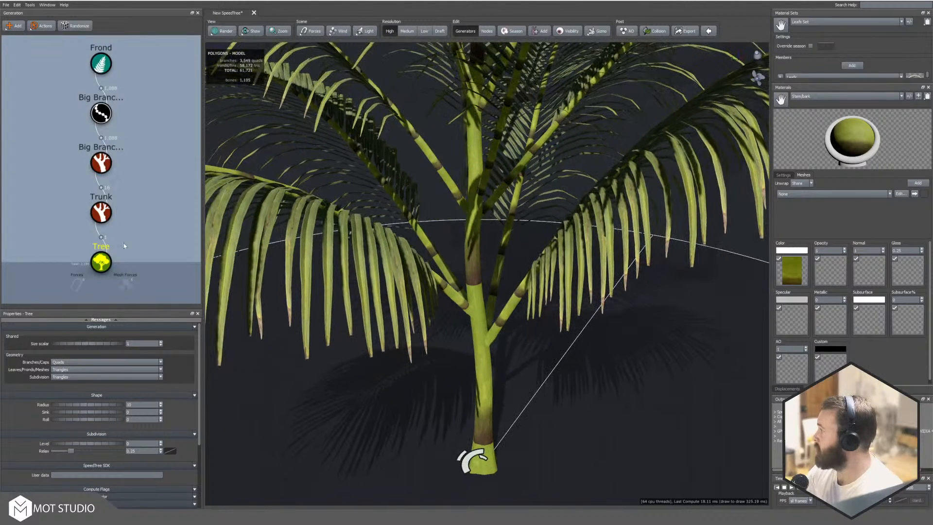
Step: Adjust the Trunk's UV mapping by changing the absolute value and setting the lengthwise scale to 1.22 and offset to -0.2
{"action": "left_click", "coordinate": [103, 211]}
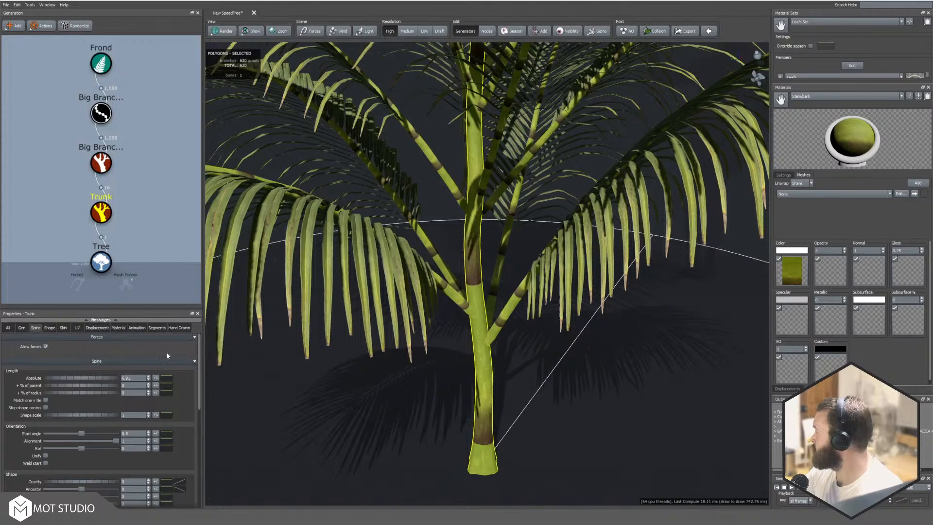
{"action": "left_click", "coordinate": [77, 328]}
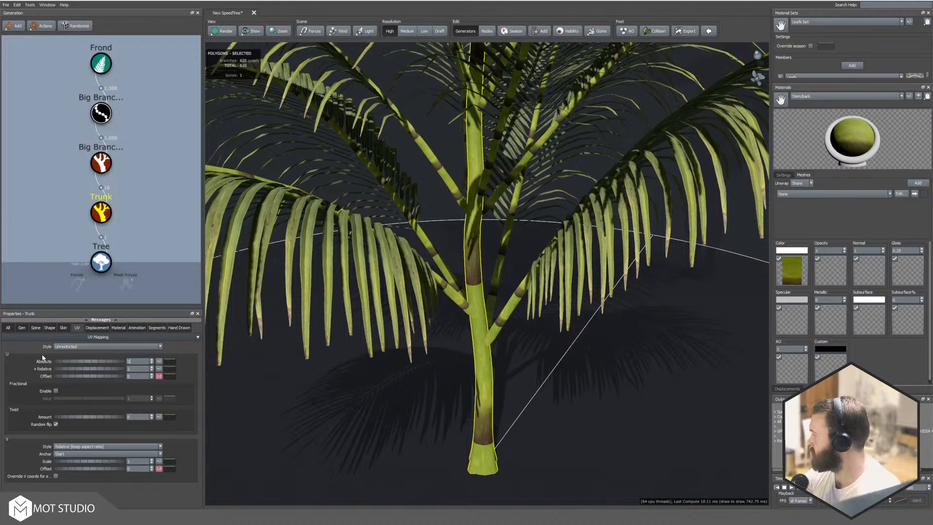
{"action": "key", "text": "Return"}
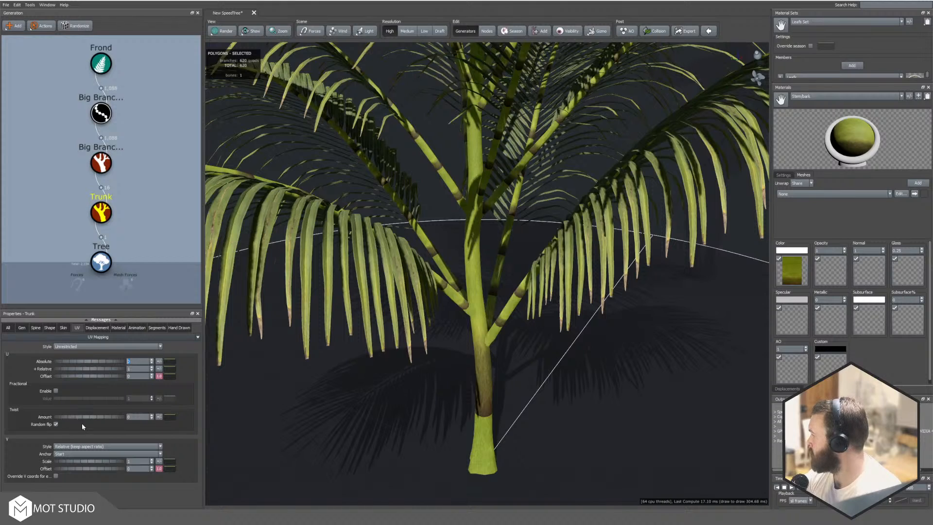
{"action": "mouse_move", "coordinate": [104, 460]}
{"action": "left_mouse_down"}
{"action": "mouse_move", "coordinate": [131, 461]}
{"action": "mouse_move", "coordinate": [113, 459]}
{"action": "left_mouse_up"}
{"action": "left_click_drag", "start_coordinate": [418, 320], "coordinate": [441, 333]}
{"action": "scroll", "coordinate": [444, 342], "scroll_direction": "down", "scroll_amount": 3}
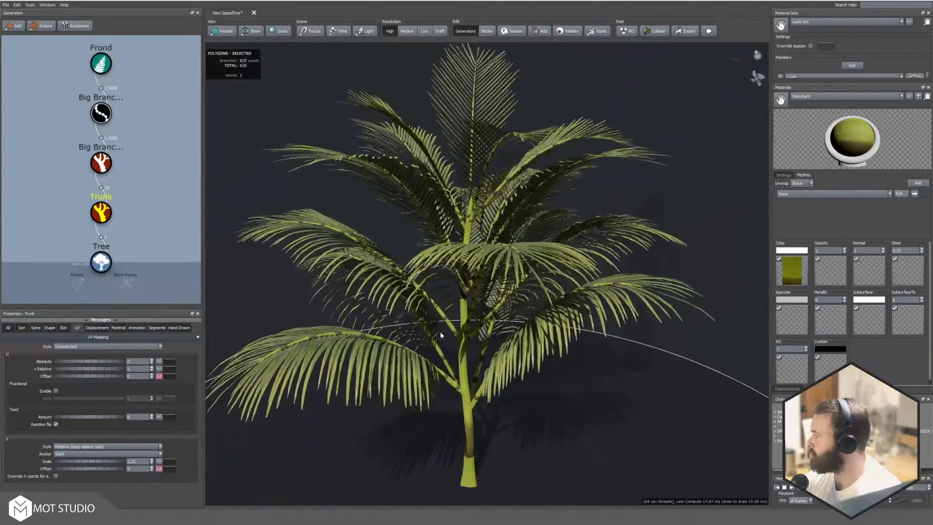
{"action": "left_click_drag", "start_coordinate": [73, 470], "coordinate": [67, 474]}
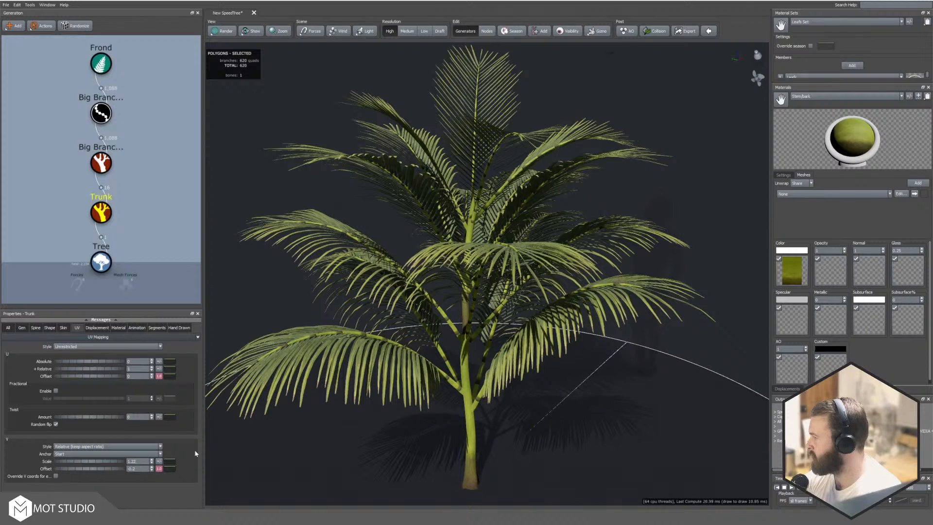
{"action": "left_click_drag", "start_coordinate": [524, 409], "coordinate": [511, 415]}
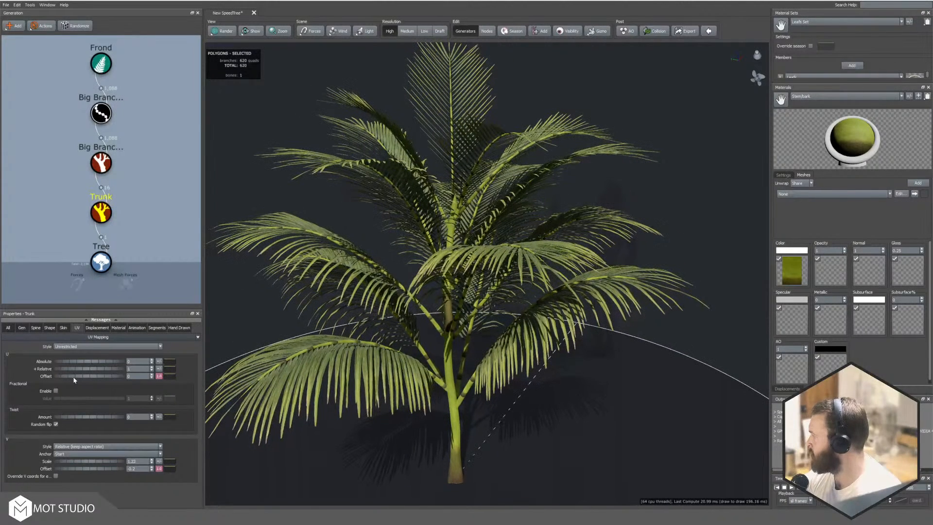
Step: Enable fractional UV mapping on the Trunk, lower its value, and check the bark texture along the stem
{"action": "left_click", "coordinate": [57, 392]}
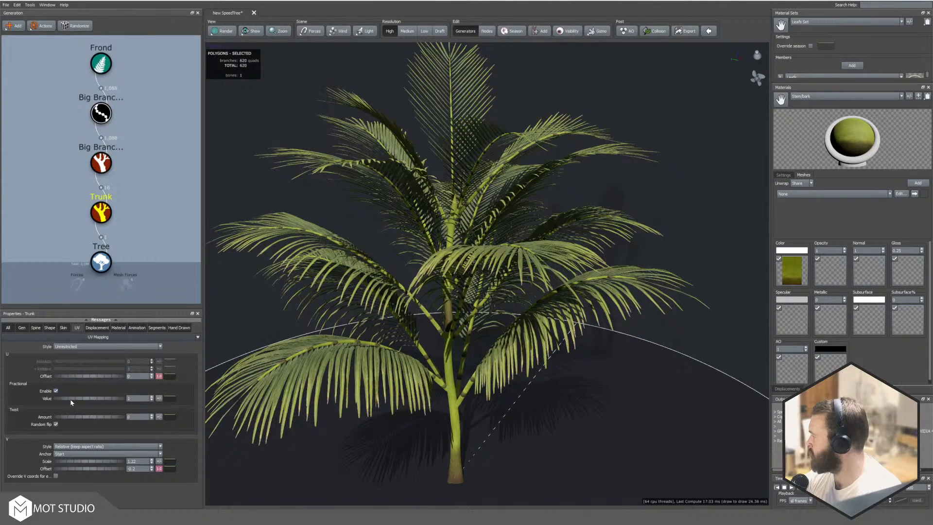
{"action": "left_click_drag", "start_coordinate": [71, 402], "coordinate": [52, 402]}
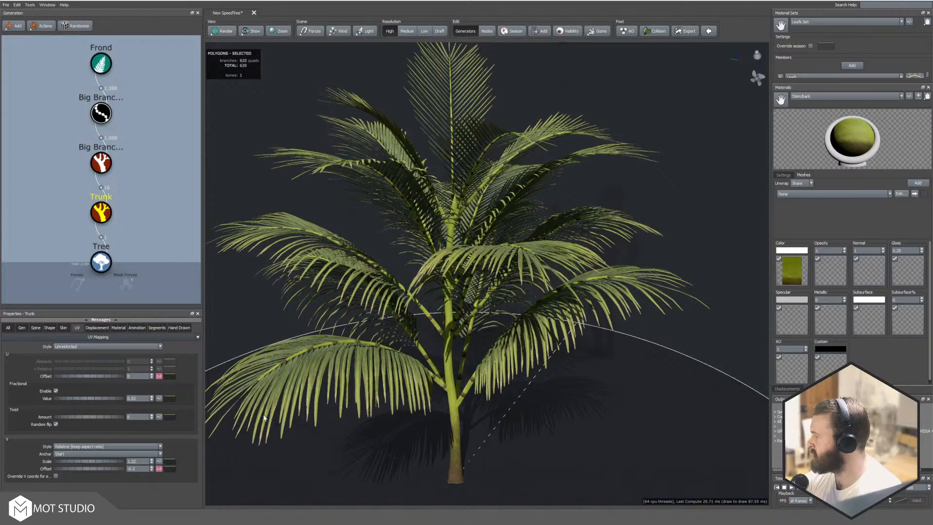
{"action": "left_click_drag", "start_coordinate": [263, 418], "coordinate": [389, 389]}
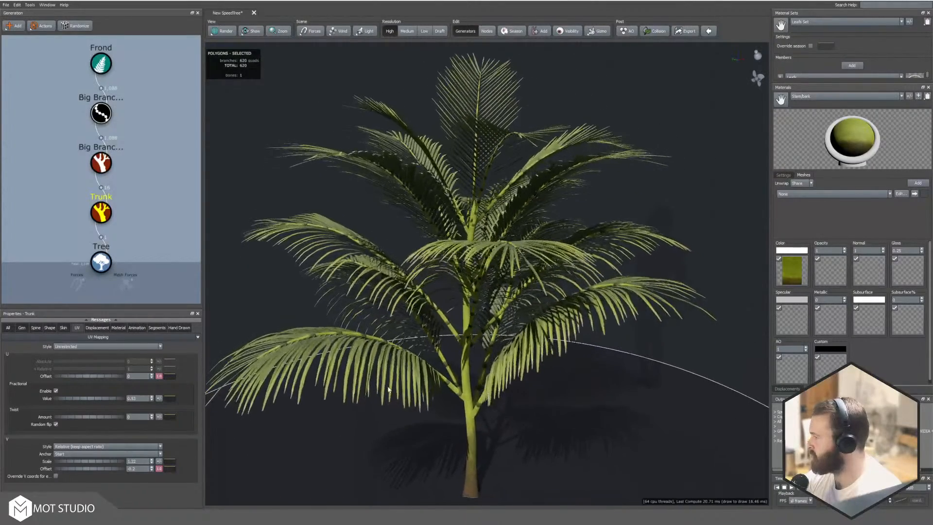
{"action": "scroll", "coordinate": [402, 359], "scroll_direction": "up", "scroll_amount": 8}
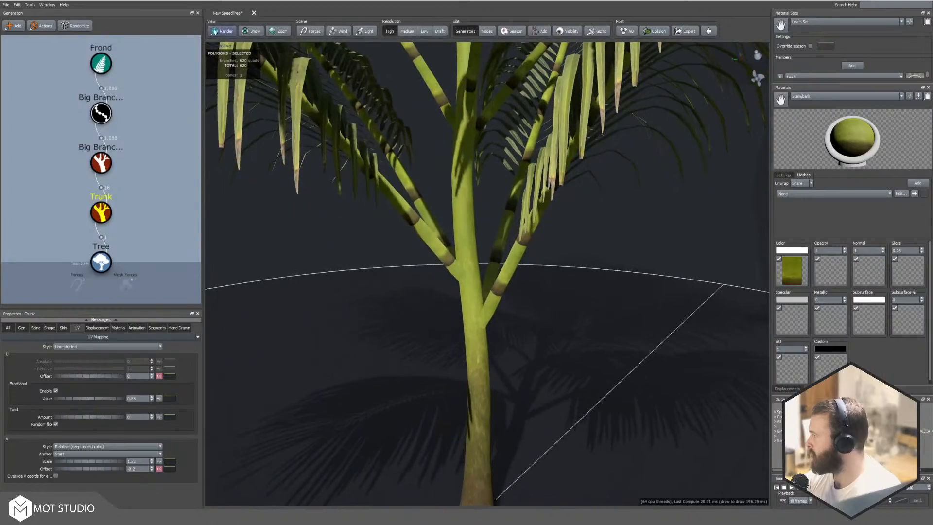
Step: Switch the viewport to wireframe rendering and inspect the joints between the trunk and the branches
{"action": "left_click", "coordinate": [214, 31]}
{"action": "left_click", "coordinate": [243, 44]}
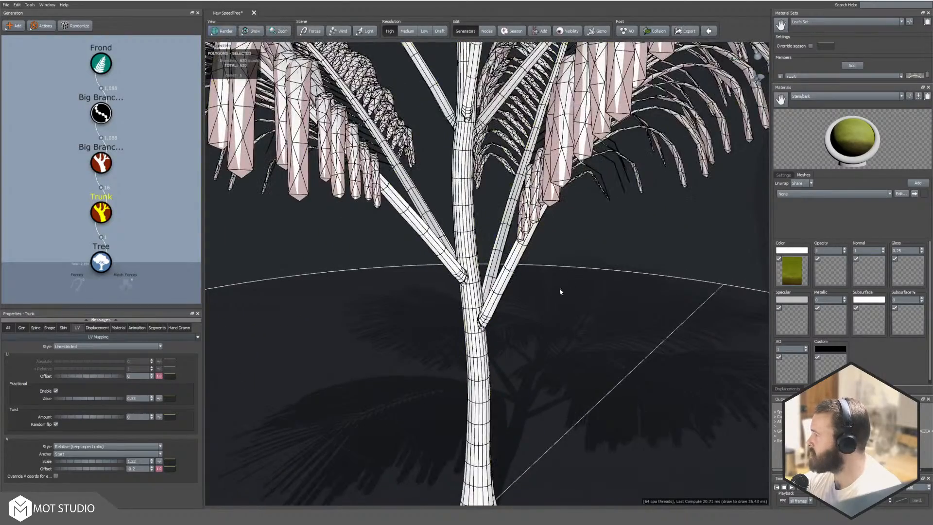
{"action": "scroll", "coordinate": [560, 291], "scroll_direction": "up", "scroll_amount": 2}
{"action": "middle_click_drag", "start_coordinate": [483, 176], "coordinate": [498, 328]}
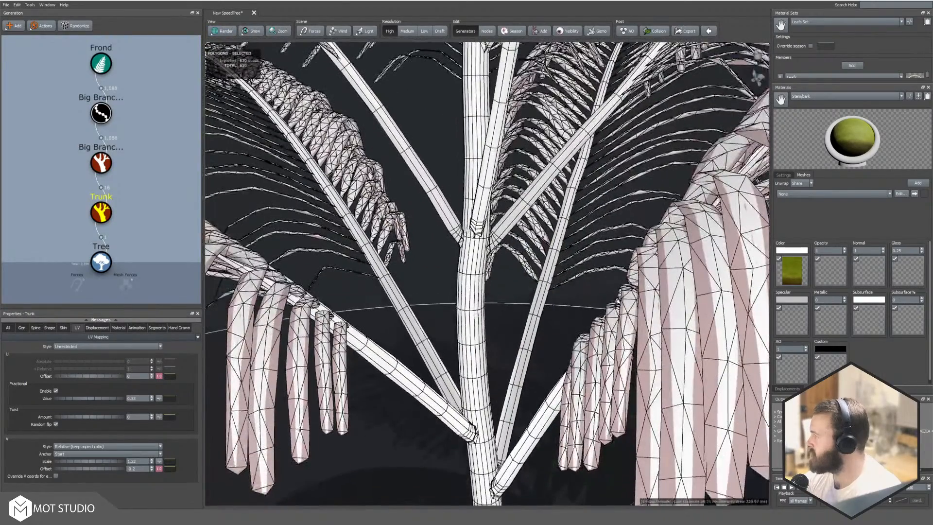
Step: Increase the upper and lower scale of the weld spread for the Big Branches generator directly above the trunk
{"action": "left_click", "coordinate": [102, 164]}
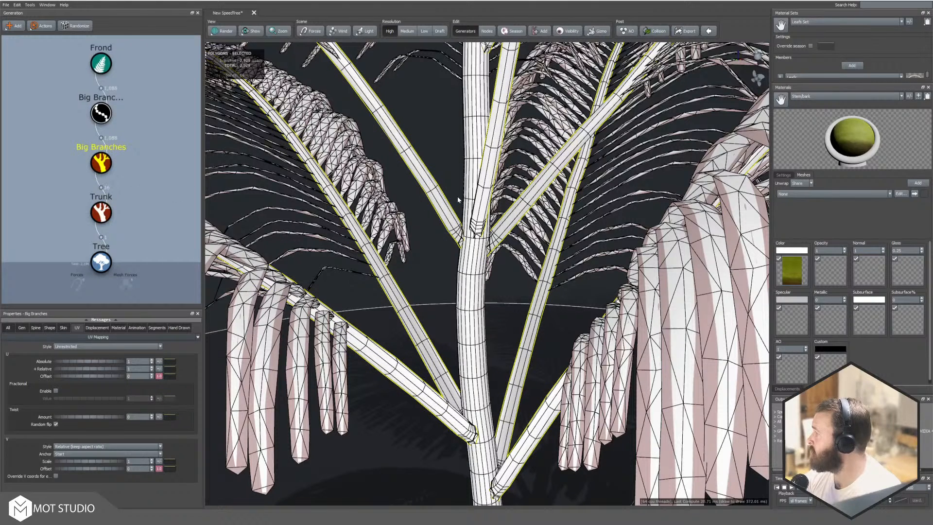
{"action": "left_click", "coordinate": [63, 328]}
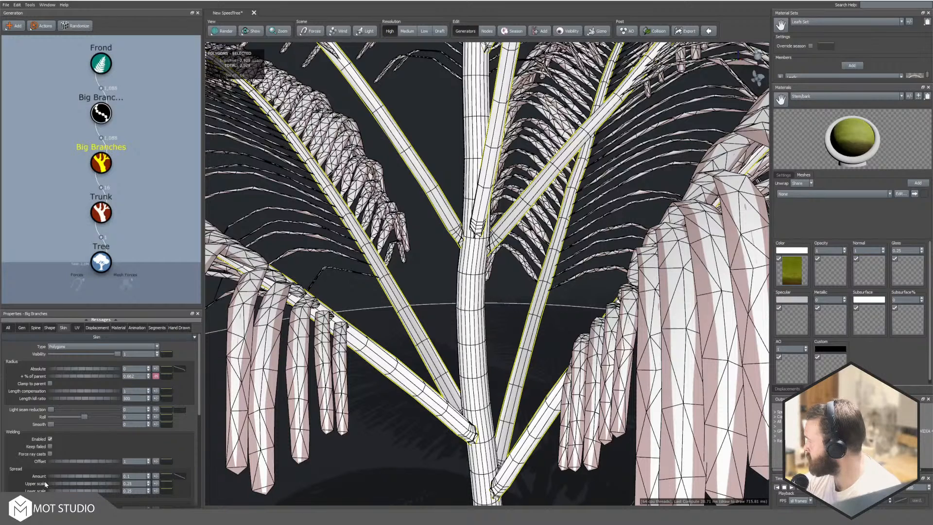
{"action": "scroll", "coordinate": [111, 465], "scroll_direction": "down", "scroll_amount": 2}
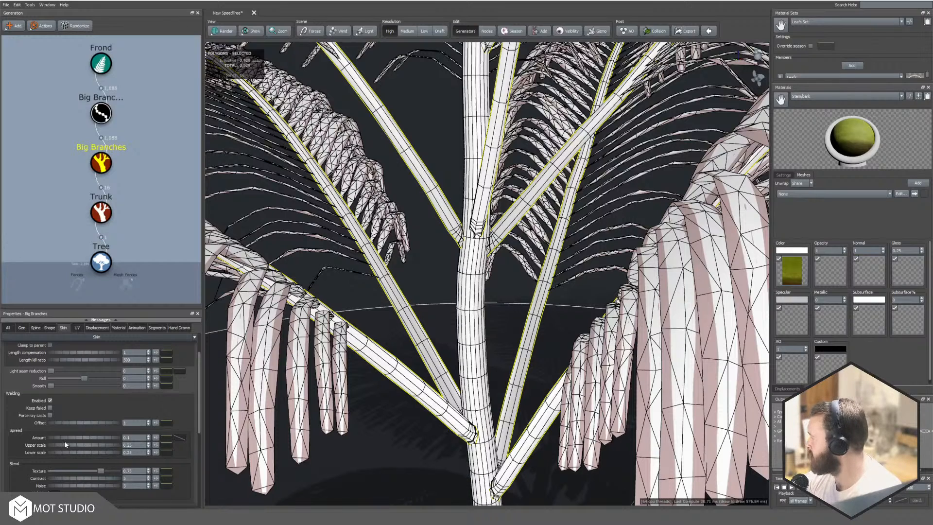
{"action": "left_click_drag", "start_coordinate": [63, 445], "coordinate": [102, 452]}
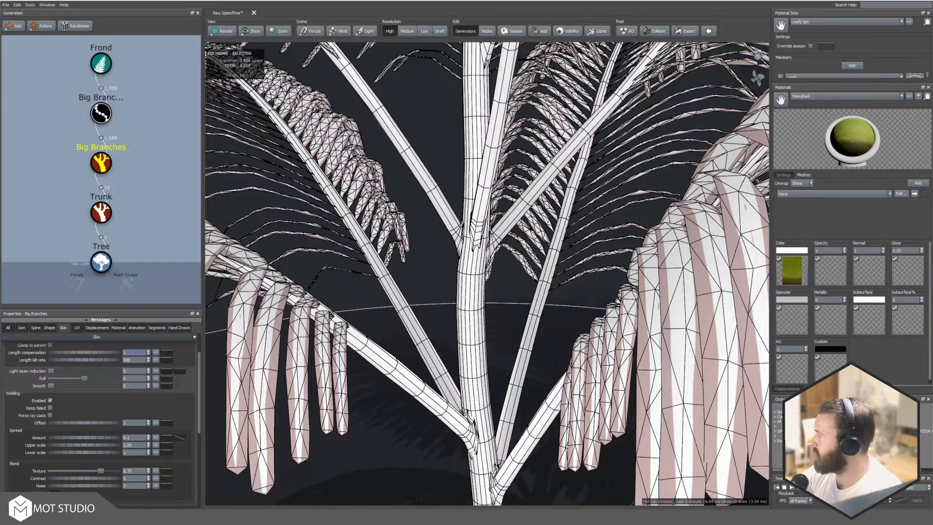
Step: Set the Big Branches' absolute segments to 10 for length and 12 for radial, and return the viewport to textured rendering
{"action": "left_click", "coordinate": [155, 328]}
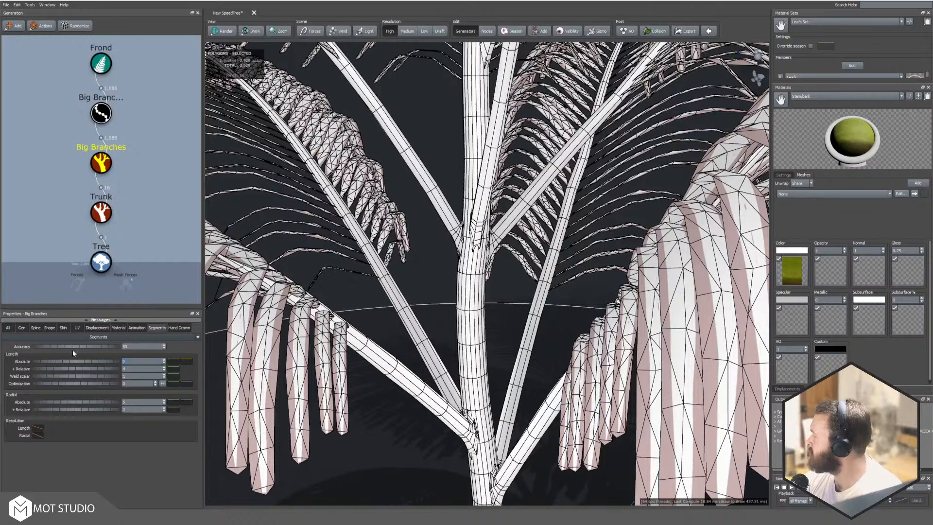
{"action": "type", "text": "10"}
{"action": "key", "text": "Return"}
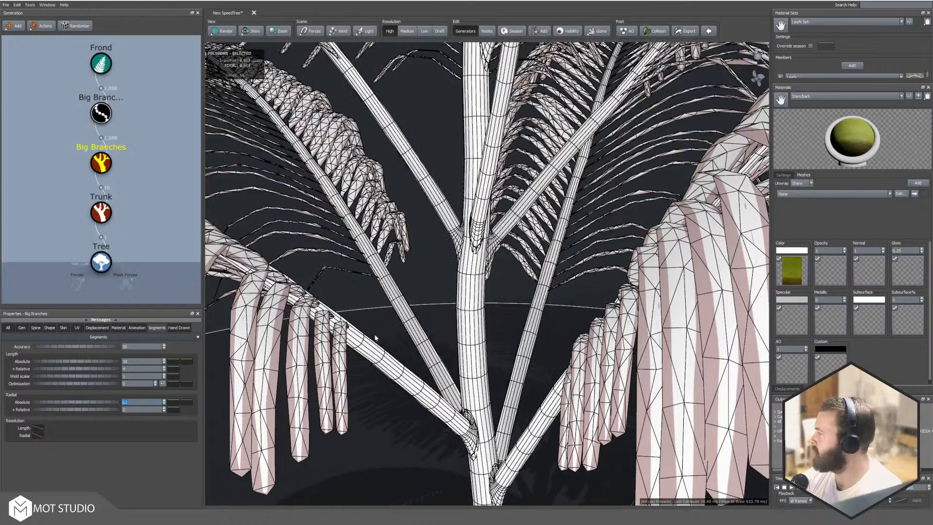
{"action": "mouse_move", "coordinate": [377, 338]}
{"action": "left_mouse_down"}
{"action": "mouse_move", "coordinate": [400, 348]}
{"action": "mouse_move", "coordinate": [388, 355]}
{"action": "left_mouse_up"}
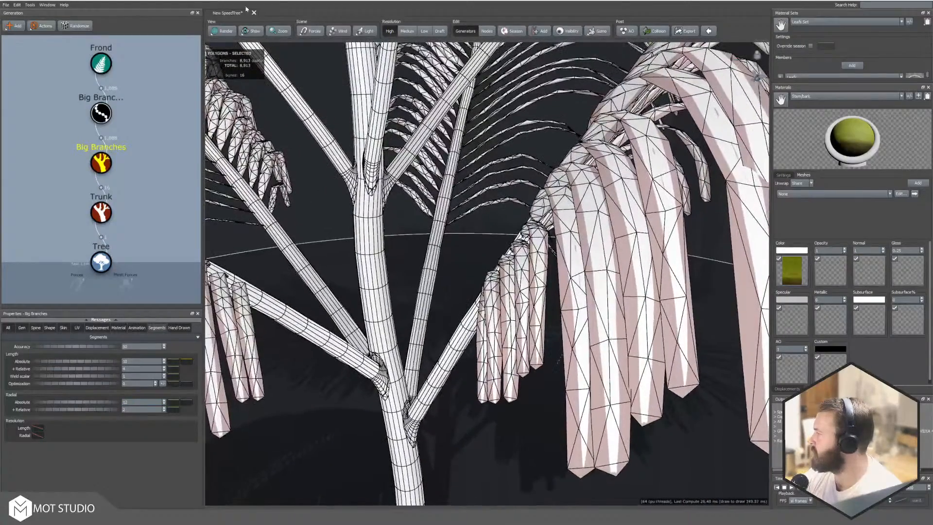
{"action": "left_click", "coordinate": [228, 31]}
{"action": "left_click", "coordinate": [249, 33]}
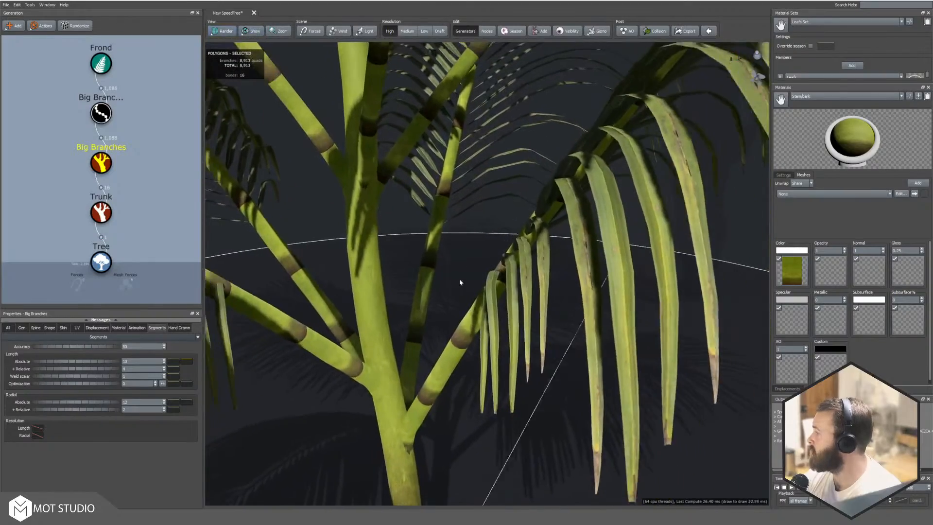
Step: Try fractional UV mapping on the Big Branches with a value of -0.17
{"action": "scroll", "coordinate": [460, 280], "scroll_direction": "down", "scroll_amount": 8}
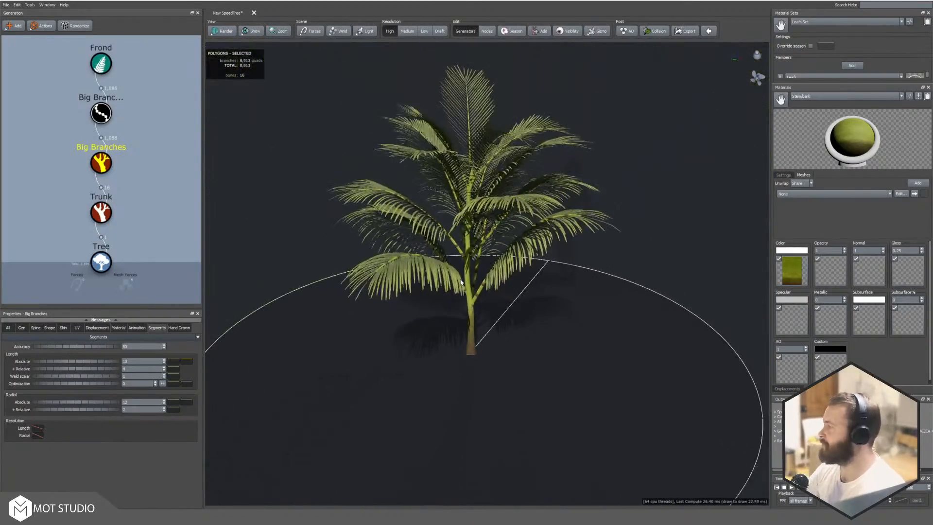
{"action": "mouse_move", "coordinate": [470, 273]}
{"action": "left_mouse_down"}
{"action": "mouse_move", "coordinate": [506, 359]}
{"action": "mouse_move", "coordinate": [544, 279]}
{"action": "mouse_move", "coordinate": [576, 256]}
{"action": "mouse_move", "coordinate": [470, 268]}
{"action": "left_mouse_up"}
{"action": "scroll", "coordinate": [470, 268], "scroll_direction": "up", "scroll_amount": 10}
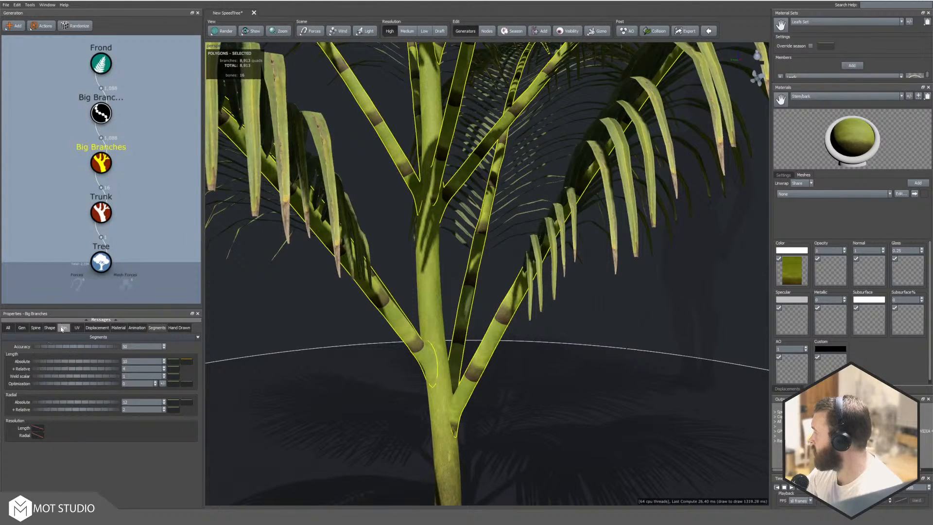
{"action": "left_click", "coordinate": [77, 328]}
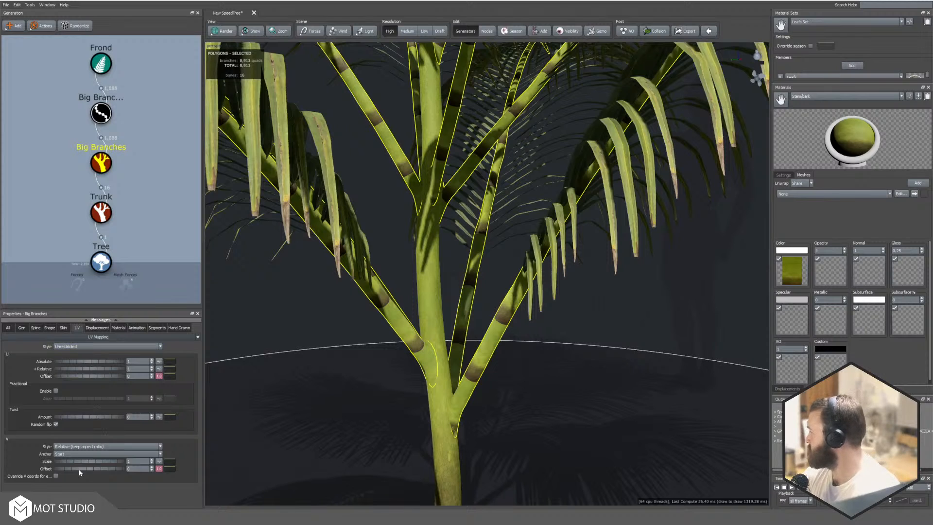
{"action": "left_click", "coordinate": [56, 390]}
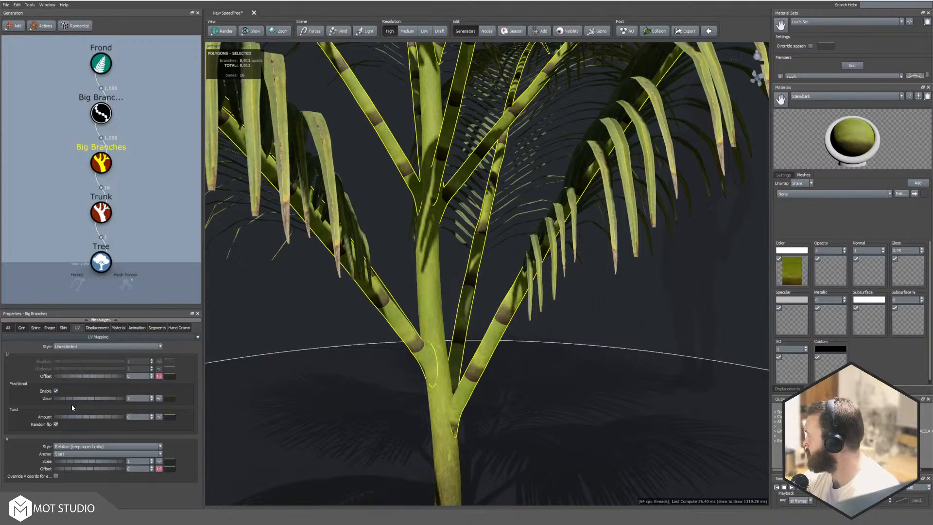
{"action": "left_click_drag", "start_coordinate": [65, 399], "coordinate": [24, 419]}
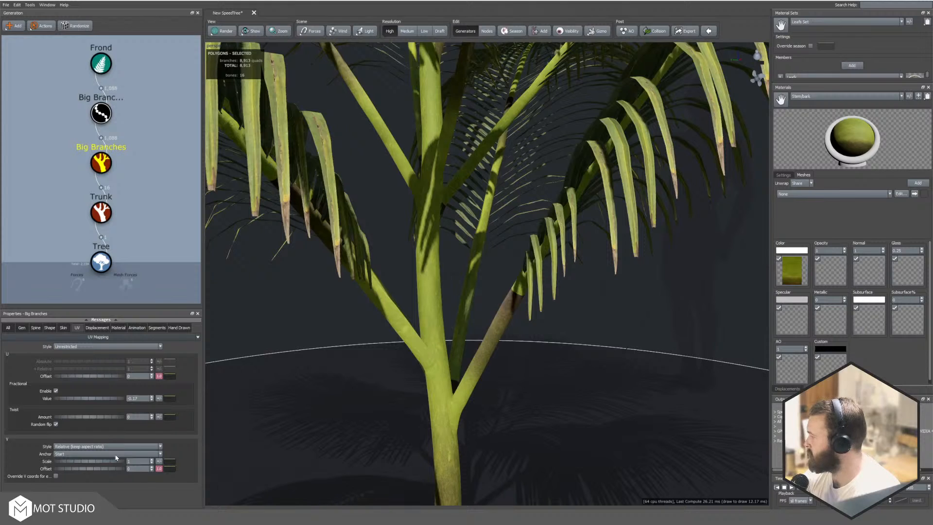
{"action": "left_click", "coordinate": [56, 391]}
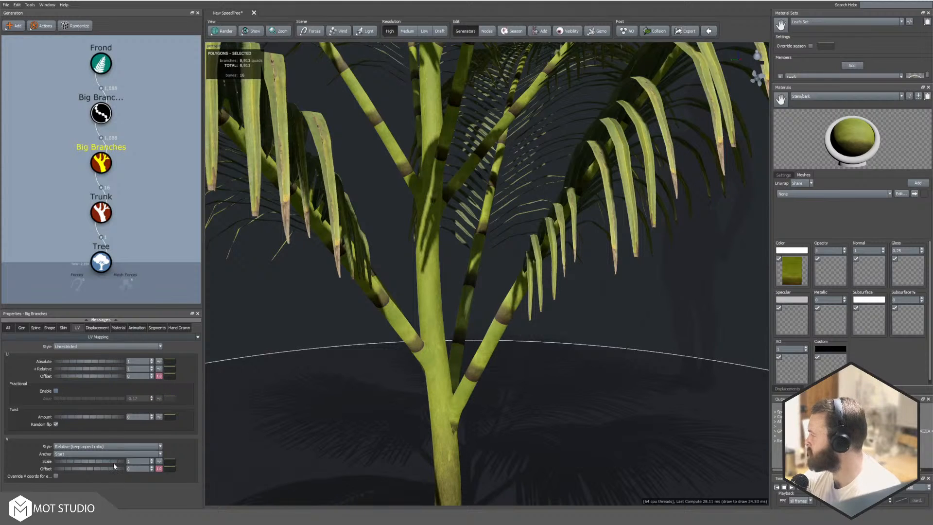
Step: Set the Big Branches' UV scale to 0.68 and offset to -0.42, and enable fractional mapping with a value of 0.09
{"action": "mouse_move", "coordinate": [104, 463]}
{"action": "left_mouse_down"}
{"action": "mouse_move", "coordinate": [67, 478]}
{"action": "mouse_move", "coordinate": [95, 461]}
{"action": "left_mouse_up"}
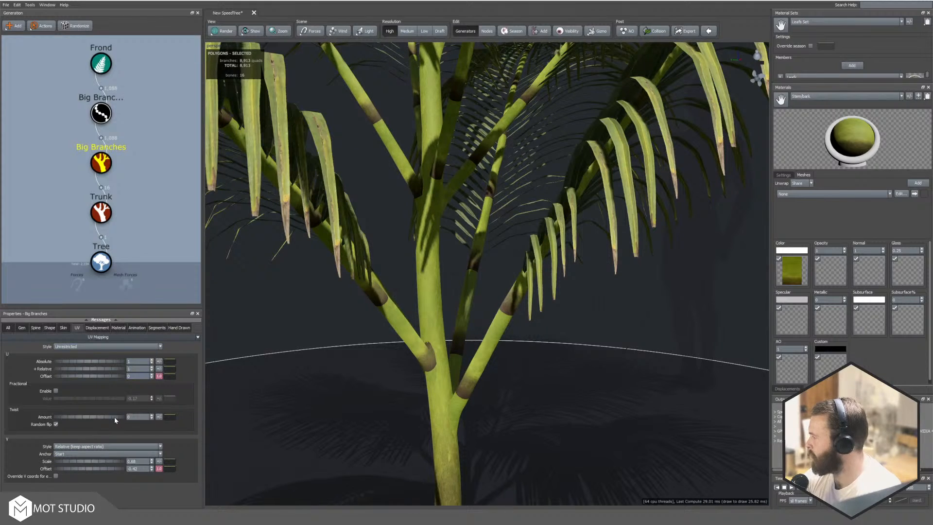
{"action": "left_click", "coordinate": [55, 392]}
{"action": "mouse_move", "coordinate": [63, 399]}
{"action": "left_mouse_down"}
{"action": "mouse_move", "coordinate": [91, 399]}
{"action": "mouse_move", "coordinate": [70, 403]}
{"action": "left_mouse_up"}
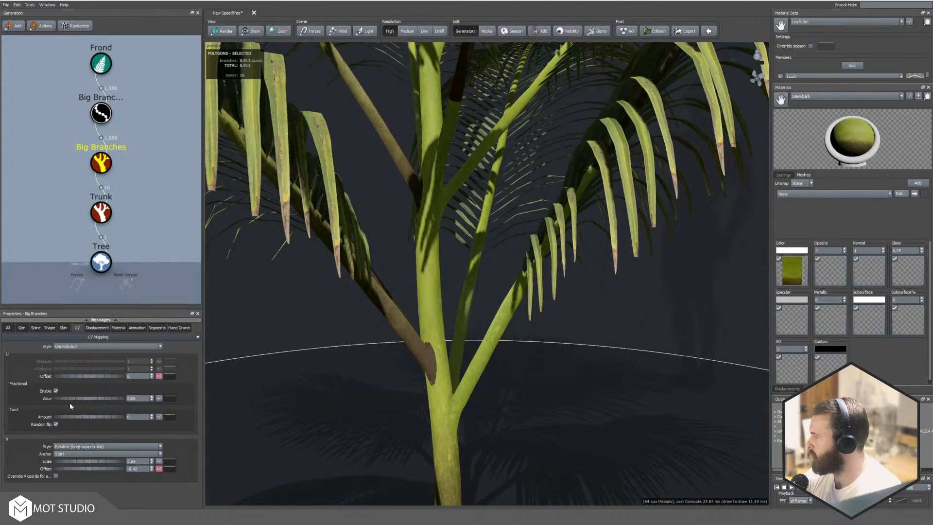
Step: Inspect the bark texture along the branches and at their joints with the trunk from several angles
{"action": "left_click_drag", "start_coordinate": [389, 311], "coordinate": [426, 293]}
{"action": "scroll", "coordinate": [426, 293], "scroll_direction": "down", "scroll_amount": 8}
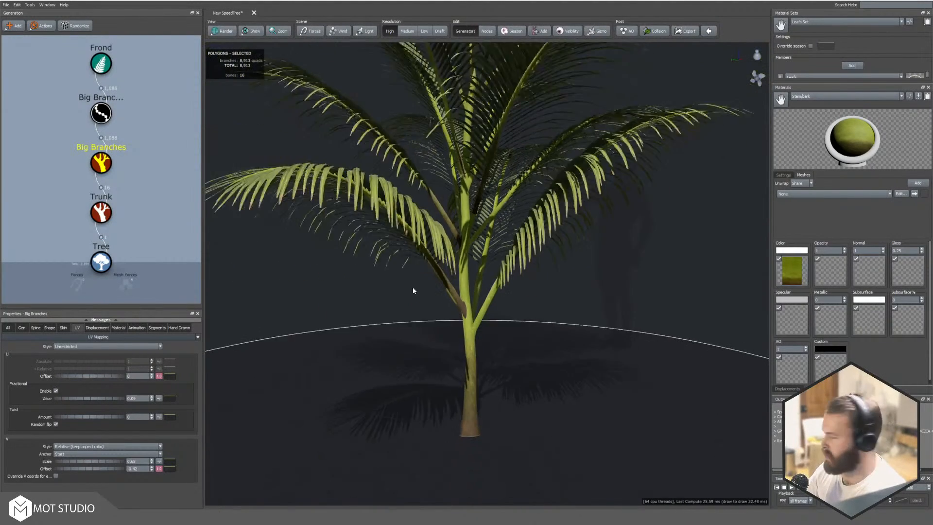
{"action": "scroll", "coordinate": [451, 240], "scroll_direction": "up", "scroll_amount": 8}
{"action": "mouse_move", "coordinate": [451, 241]}
{"action": "middle_mouse_down"}
{"action": "mouse_move", "coordinate": [473, 215]}
{"action": "mouse_move", "coordinate": [467, 237]}
{"action": "middle_mouse_up"}
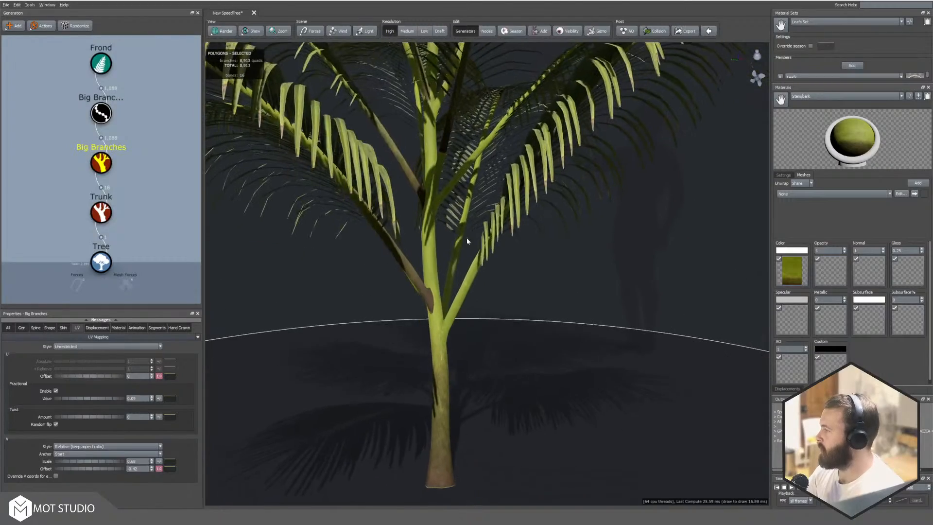
{"action": "left_click_drag", "start_coordinate": [467, 238], "coordinate": [457, 275]}
{"action": "left_click_drag", "start_coordinate": [432, 311], "coordinate": [442, 290]}
{"action": "scroll", "coordinate": [443, 370], "scroll_direction": "up", "scroll_amount": 4}
{"action": "scroll", "coordinate": [475, 353], "scroll_direction": "down", "scroll_amount": 4}
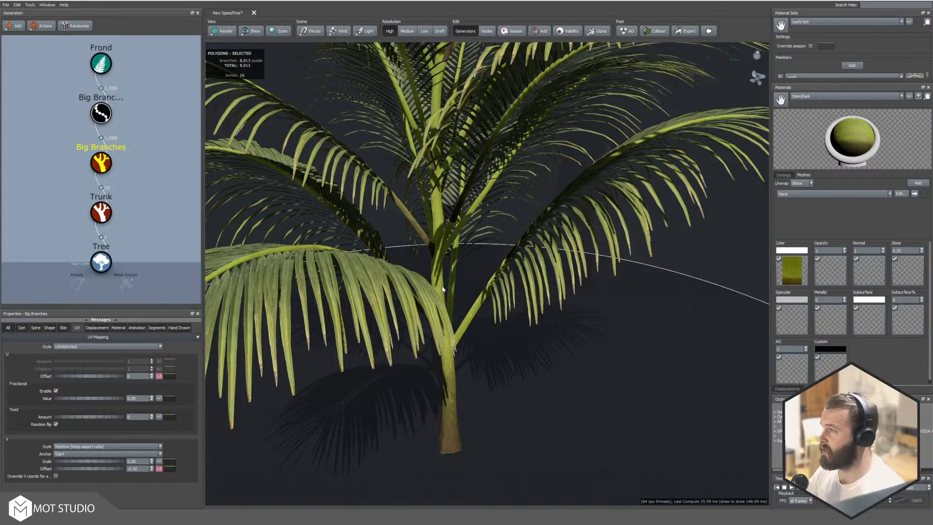
{"action": "mouse_move", "coordinate": [494, 269]}
{"action": "left_mouse_down"}
{"action": "mouse_move", "coordinate": [488, 238]}
{"action": "mouse_move", "coordinate": [484, 264]}
{"action": "mouse_move", "coordinate": [504, 268]}
{"action": "left_mouse_up"}
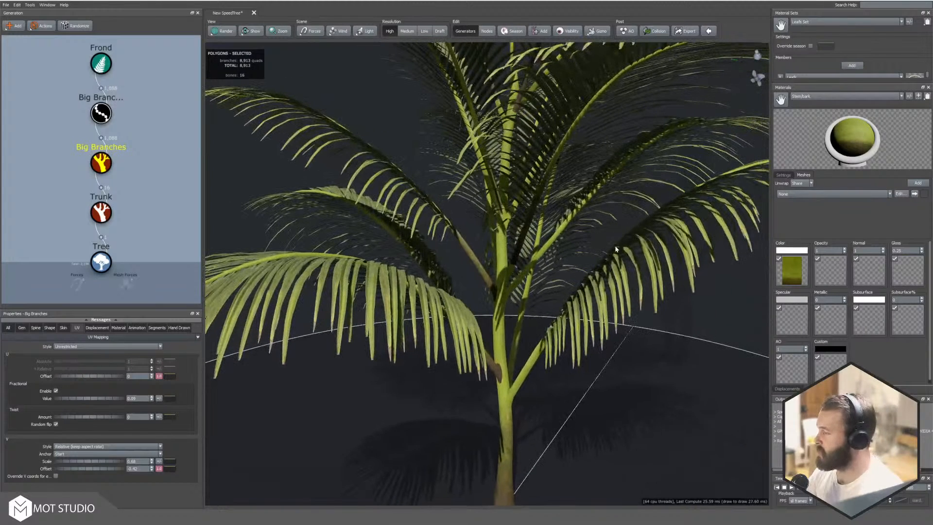
Step: Duplicate the Stem/bark material and browse the texture folder for a replacement color map
{"action": "left_click", "coordinate": [927, 97]}
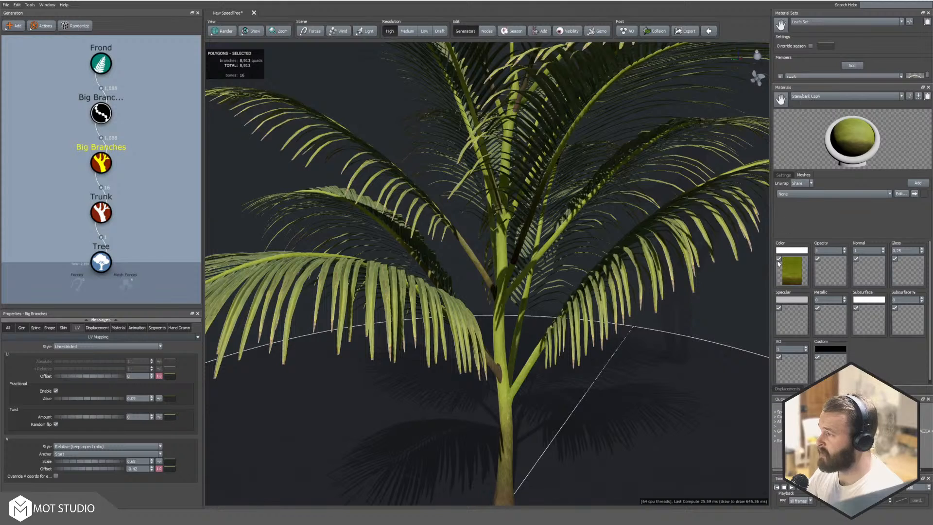
{"action": "left_click", "coordinate": [791, 275]}
{"action": "left_click", "coordinate": [797, 267]}
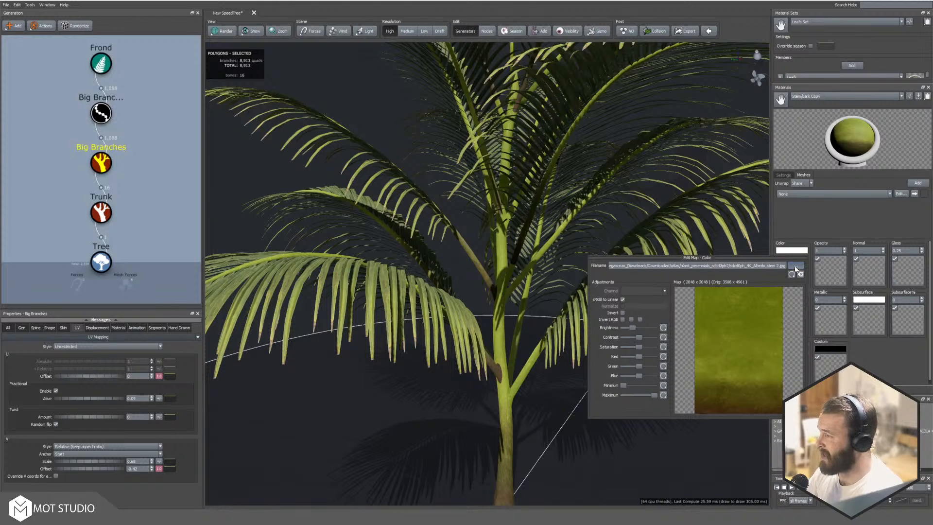
{"action": "left_click_drag", "start_coordinate": [906, 281], "coordinate": [744, 256]}
{"action": "left_click", "coordinate": [765, 265]}
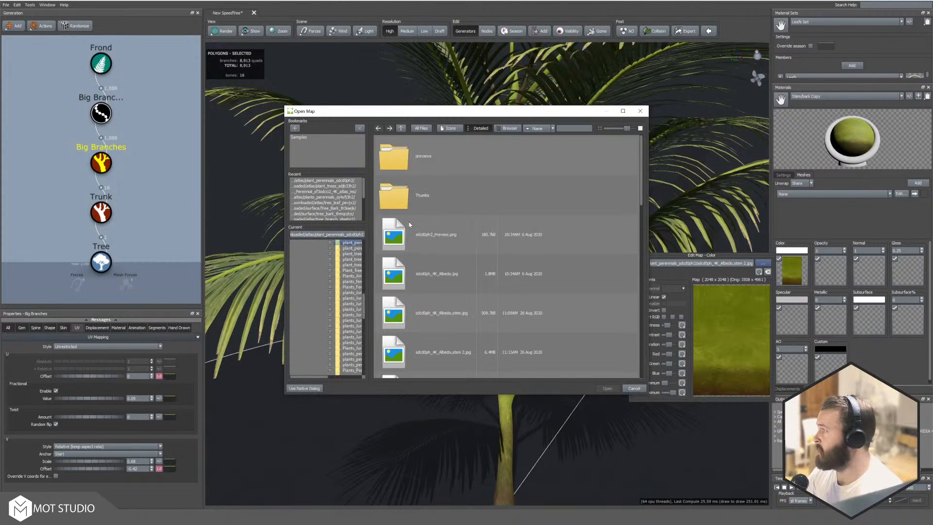
{"action": "scroll", "coordinate": [428, 360], "scroll_direction": "down", "scroll_amount": 3}
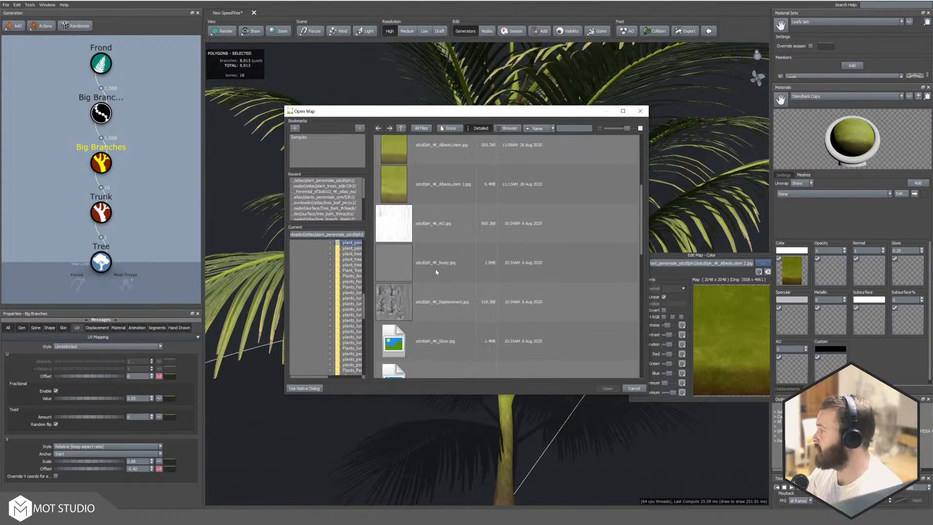
{"action": "left_click", "coordinate": [641, 112]}
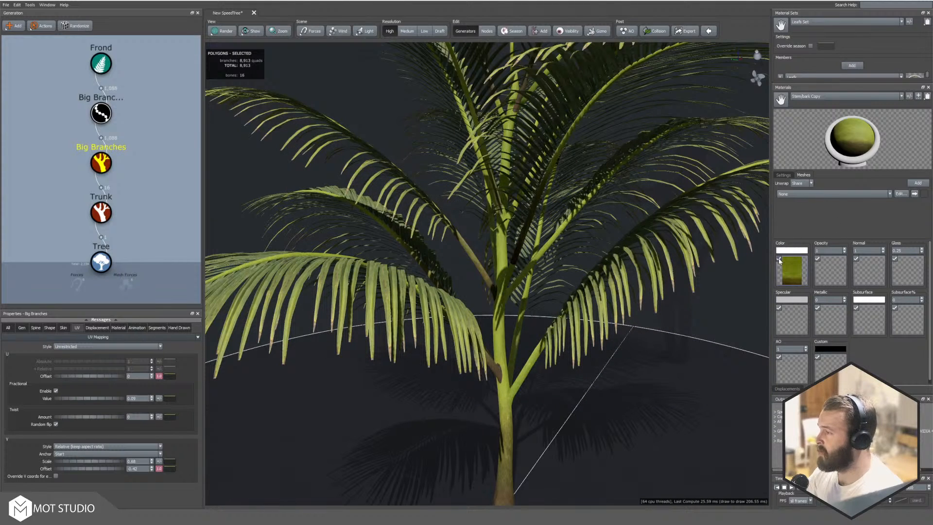
Step: Disable the copied bark material's color map and set its color to a fully saturated, medium-dark green
{"action": "left_click", "coordinate": [779, 260]}
{"action": "left_click", "coordinate": [796, 251]}
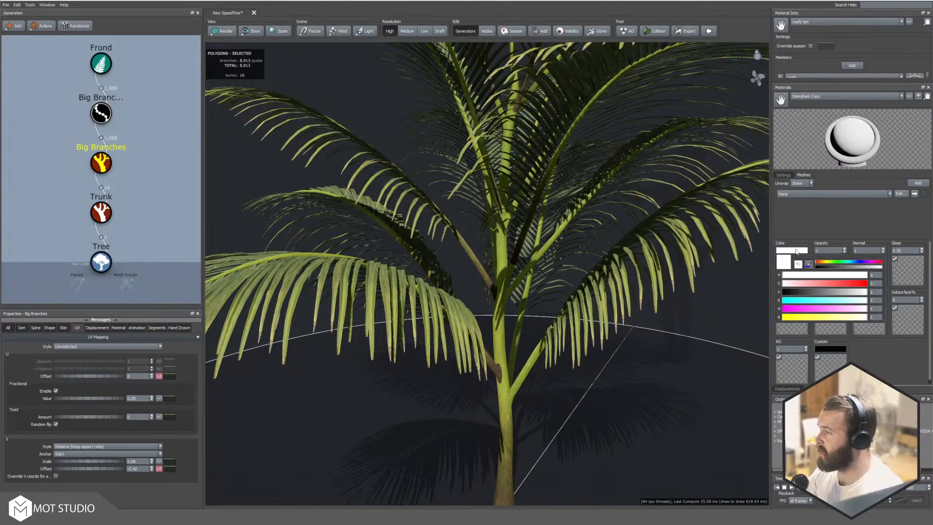
{"action": "left_click", "coordinate": [826, 263]}
{"action": "left_click_drag", "start_coordinate": [839, 292], "coordinate": [823, 297]}
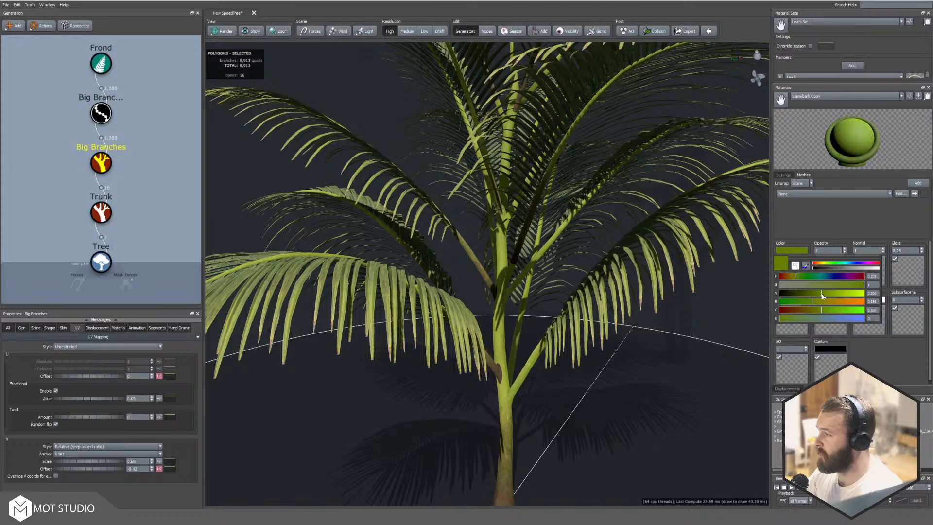
{"action": "left_click_drag", "start_coordinate": [682, 357], "coordinate": [675, 358]}
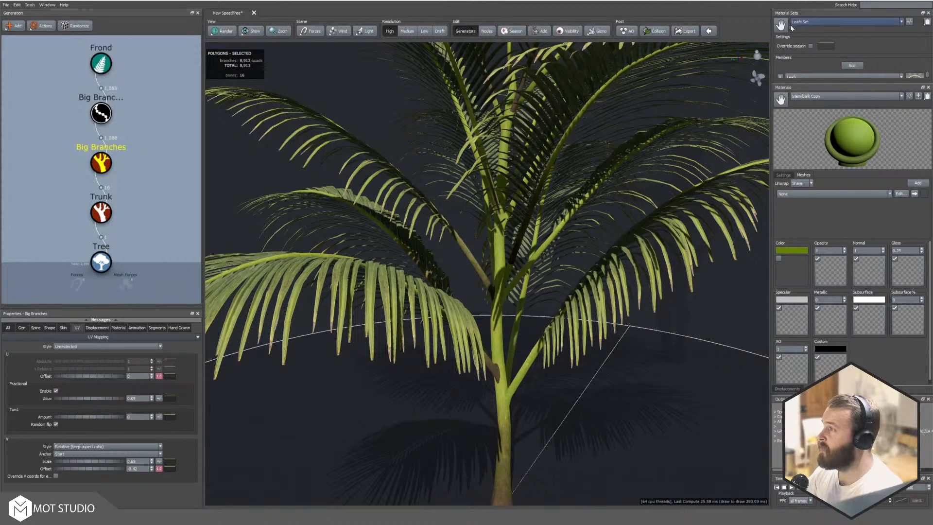
Step: Try applying the Leafs Set to the Big Branches and check how it looks near the trunk
{"action": "left_click_drag", "start_coordinate": [781, 25], "coordinate": [540, 404]}
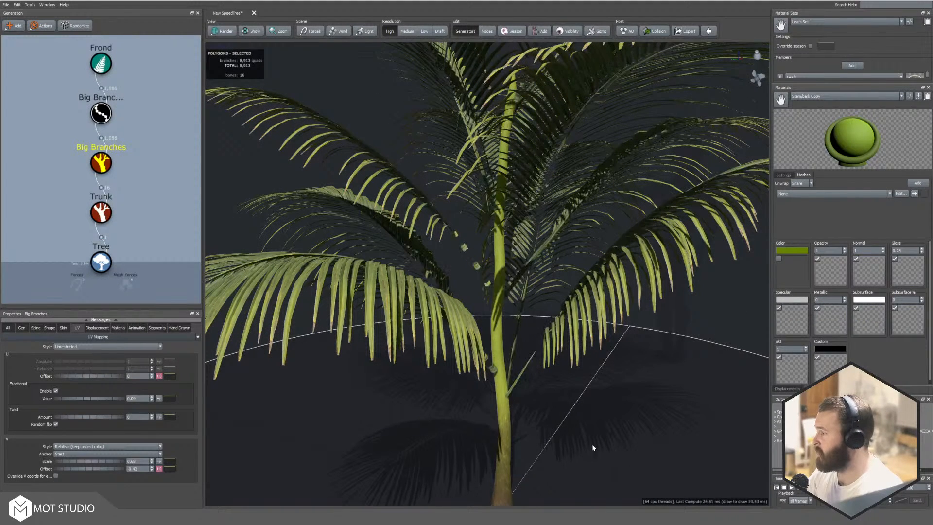
{"action": "scroll", "coordinate": [515, 401], "scroll_direction": "up", "scroll_amount": 3}
{"action": "mouse_move", "coordinate": [513, 385]}
{"action": "middle_mouse_down"}
{"action": "mouse_move", "coordinate": [526, 298]}
{"action": "mouse_move", "coordinate": [514, 267]}
{"action": "middle_mouse_up"}
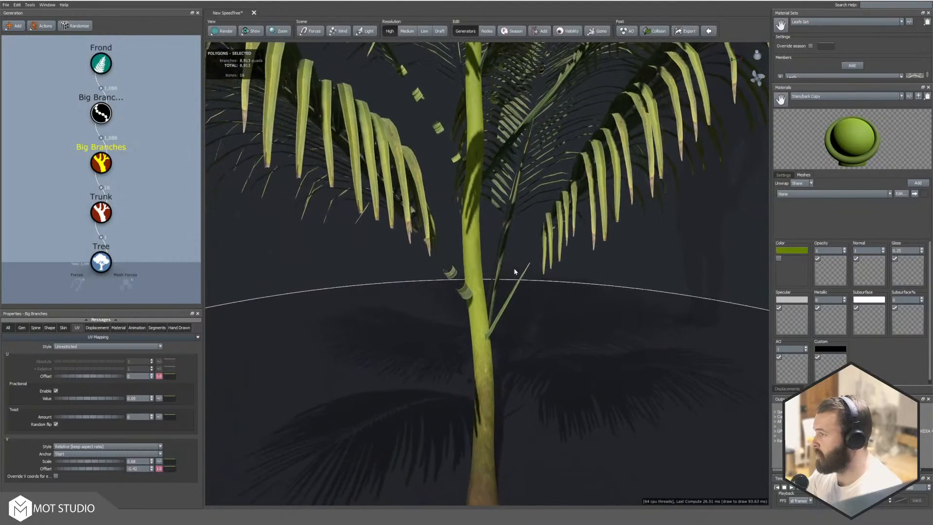
{"action": "middle_click_drag", "start_coordinate": [521, 230], "coordinate": [513, 254]}
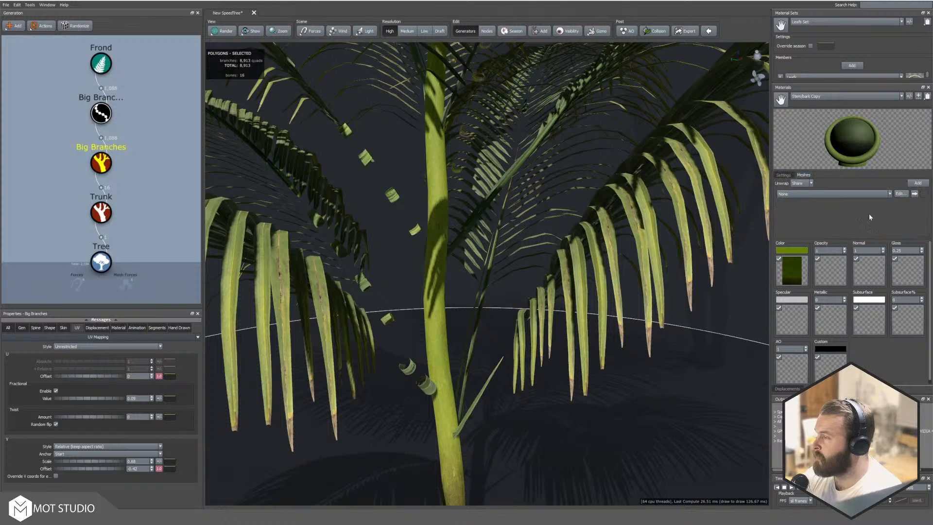
Step: Apply the Stem/bark Copy material to the Big Branches and change it to a plain yellowish olive green without a color map
{"action": "left_click", "coordinate": [784, 176]}
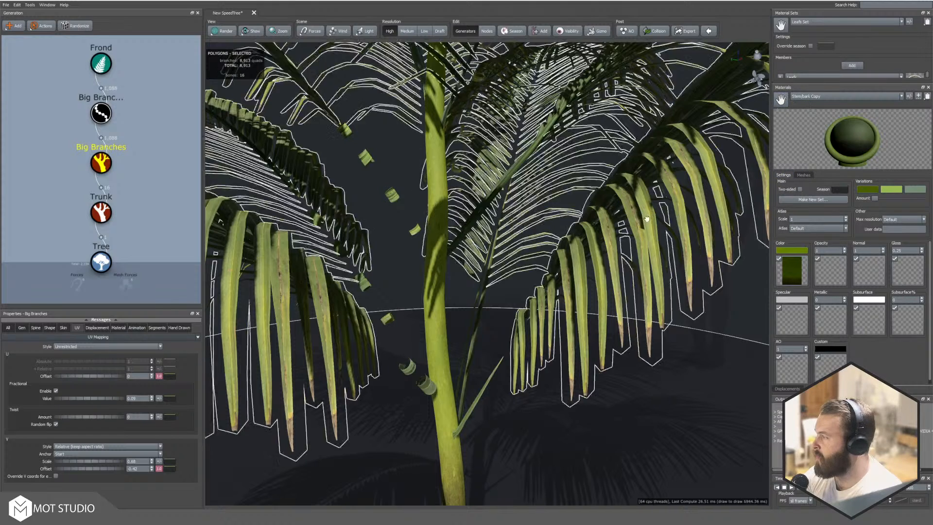
{"action": "left_click_drag", "start_coordinate": [423, 375], "coordinate": [423, 382]}
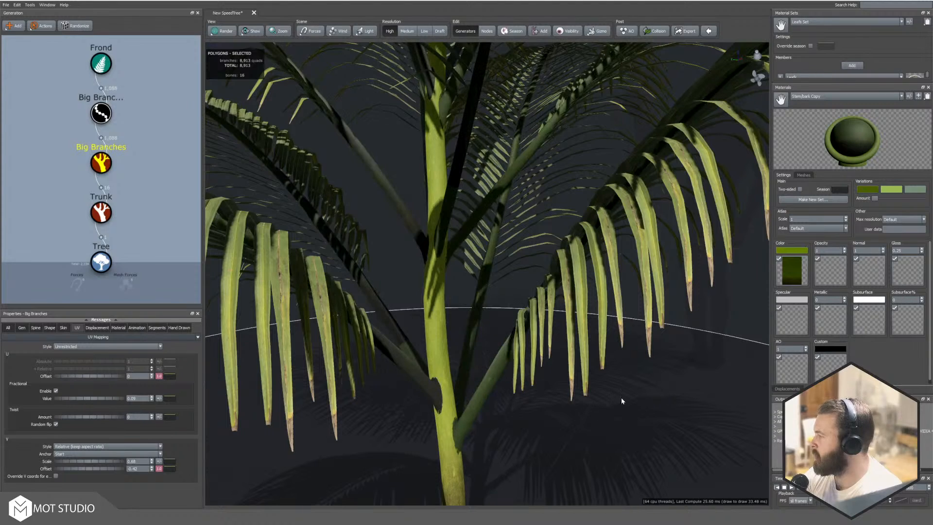
{"action": "left_click", "coordinate": [779, 259]}
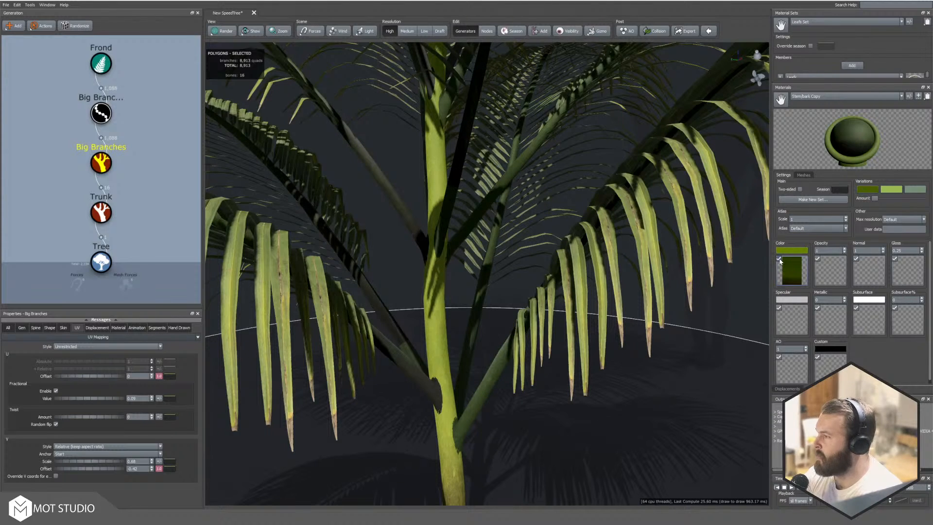
{"action": "left_click", "coordinate": [796, 251]}
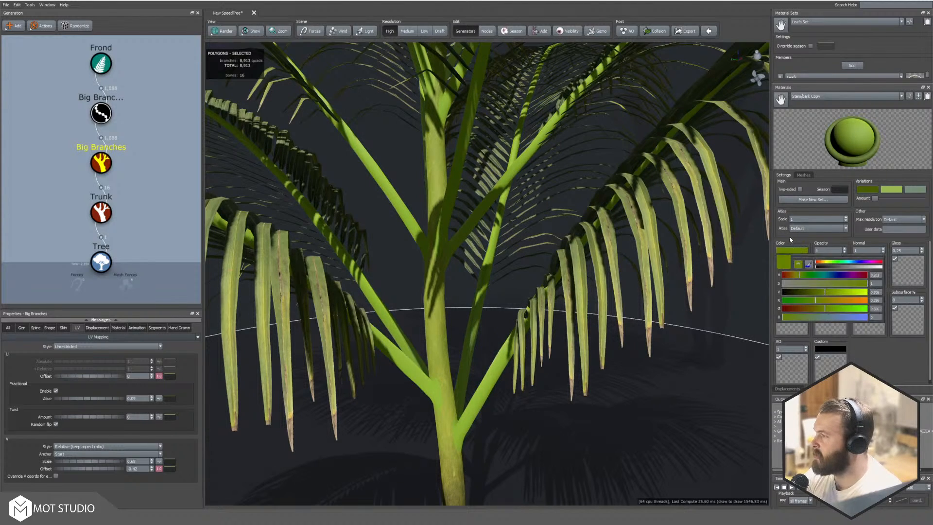
{"action": "mouse_move", "coordinate": [825, 292]}
{"action": "left_mouse_down"}
{"action": "mouse_move", "coordinate": [835, 292]}
{"action": "mouse_move", "coordinate": [820, 304]}
{"action": "left_mouse_up"}
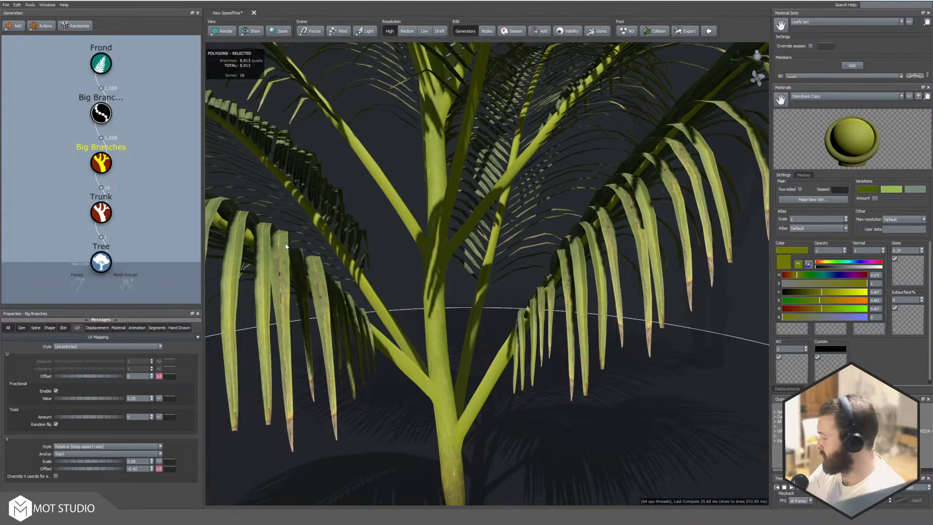
Step: Look over the whole palm, then start an Autodesk FBX mesh export and browse to the Speedtree folder
{"action": "scroll", "coordinate": [285, 212], "scroll_direction": "down", "scroll_amount": 10}
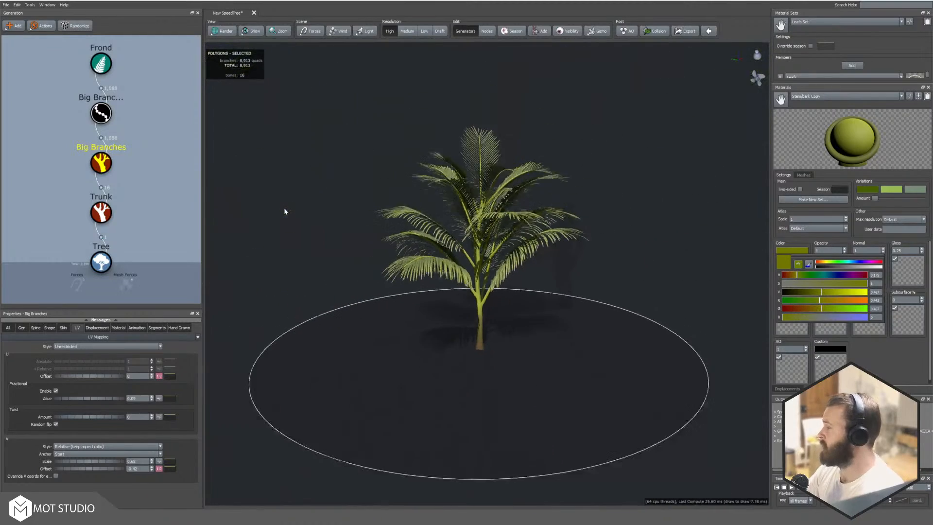
{"action": "left_click_drag", "start_coordinate": [285, 211], "coordinate": [467, 278]}
{"action": "scroll", "coordinate": [467, 278], "scroll_direction": "up", "scroll_amount": 5}
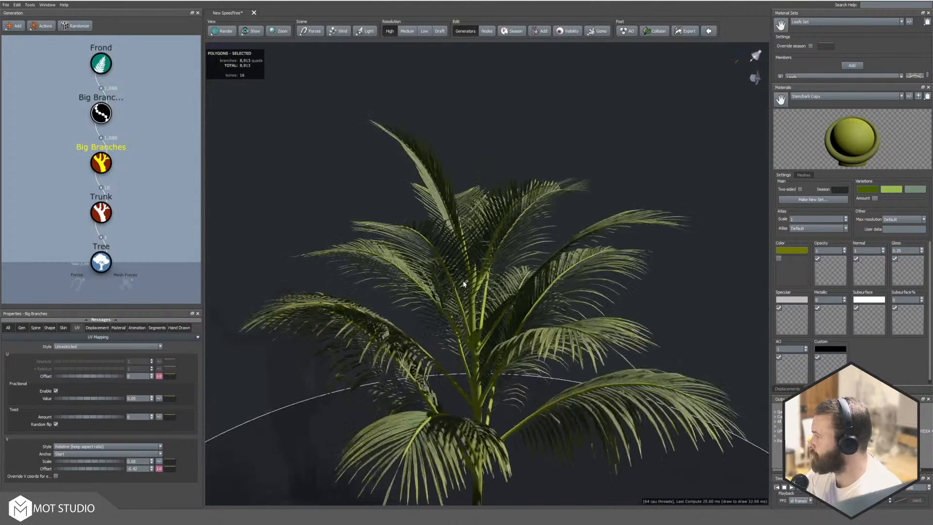
{"action": "left_click", "coordinate": [6, 5]}
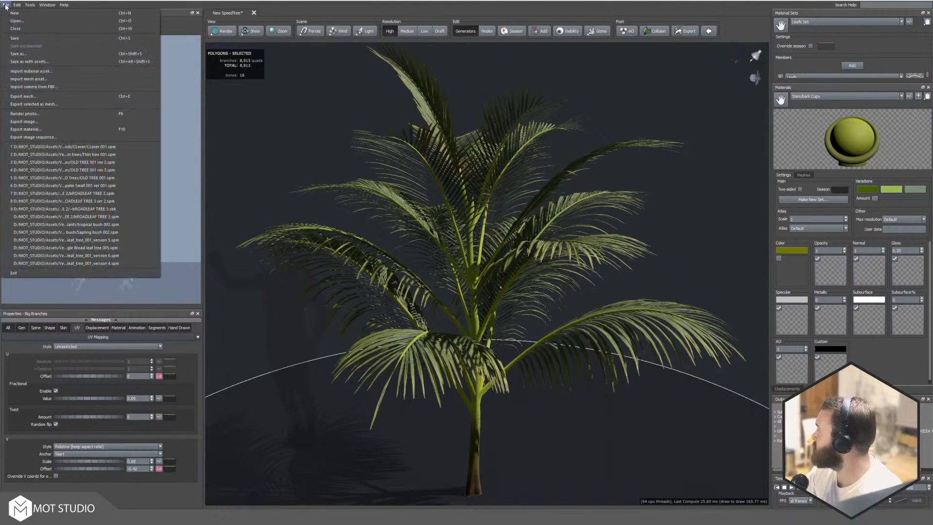
{"action": "left_click", "coordinate": [39, 96]}
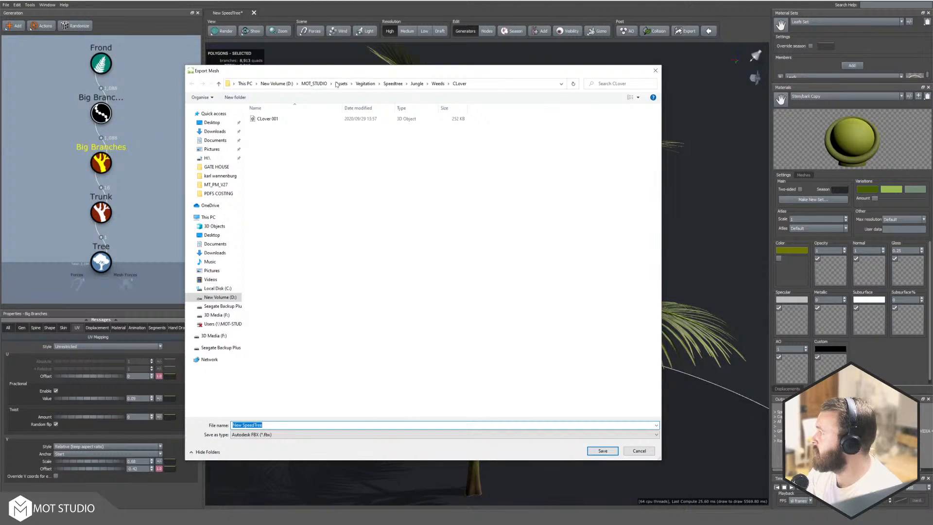
{"action": "left_click", "coordinate": [392, 84]}
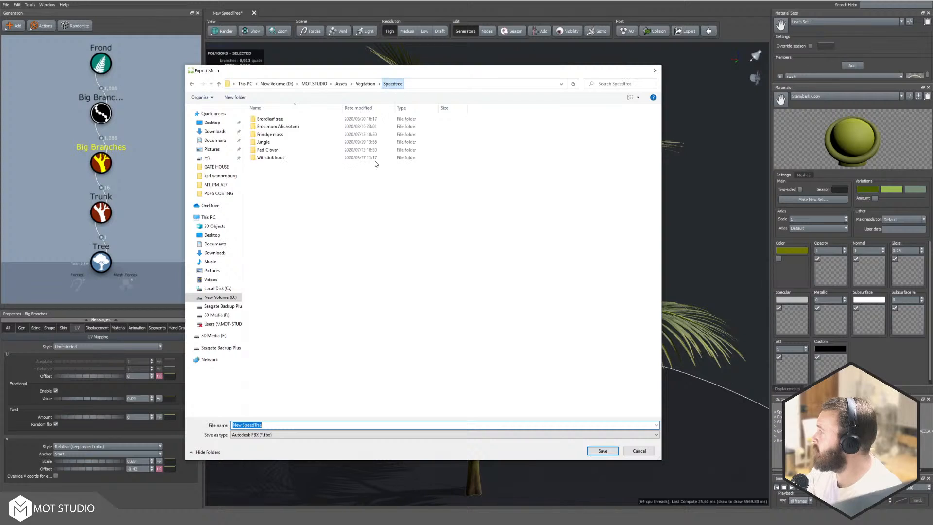
Step: Create a new folder named stream inside the Speedtree folder
{"action": "right_click", "coordinate": [325, 274]}
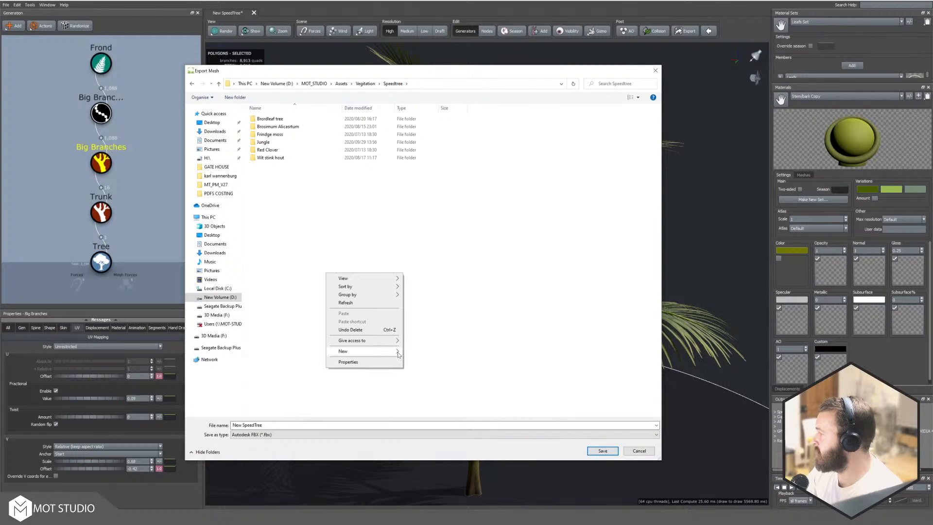
{"action": "left_click", "coordinate": [424, 353]}
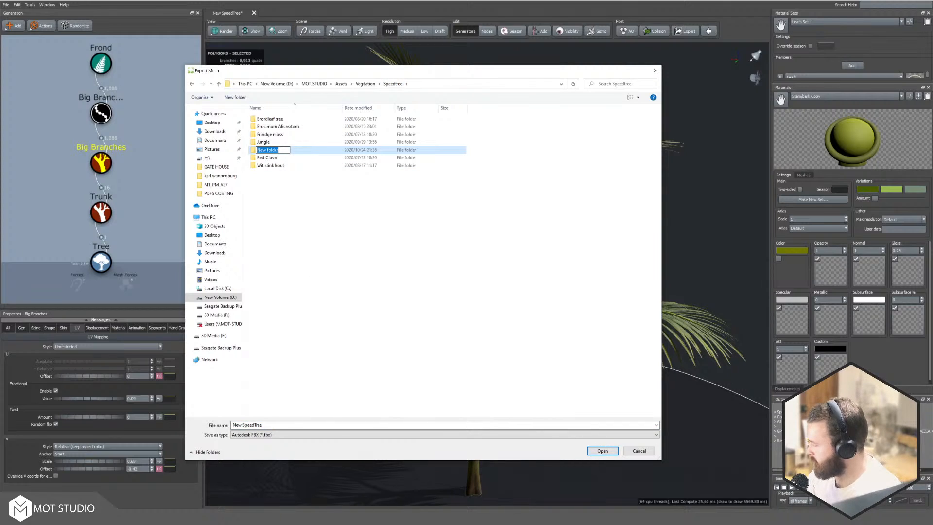
{"action": "type", "text": "Dtrea"}
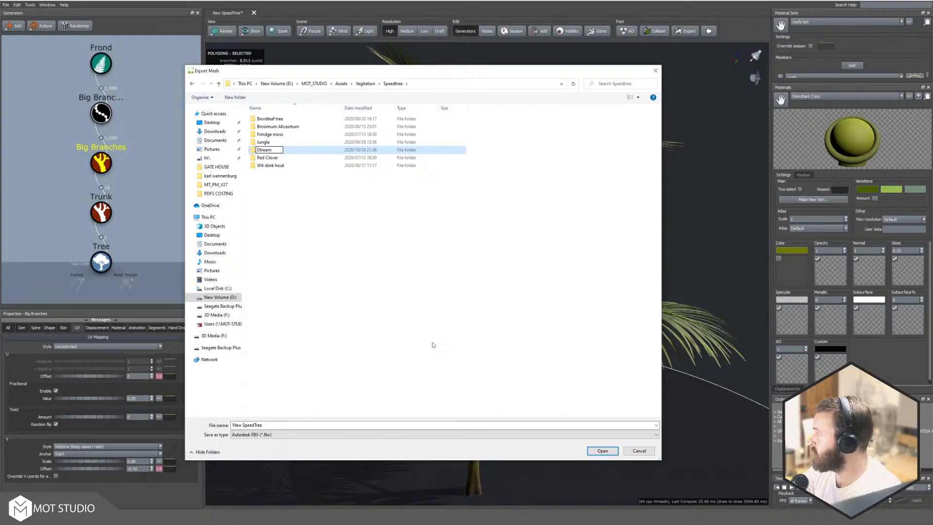
{"action": "type", "text": "m"}
{"action": "key", "text": "BackSpace"}
{"action": "key", "text": "BackSpace"}
{"action": "key", "text": "BackSpace"}
{"action": "key", "text": "BackSpace"}
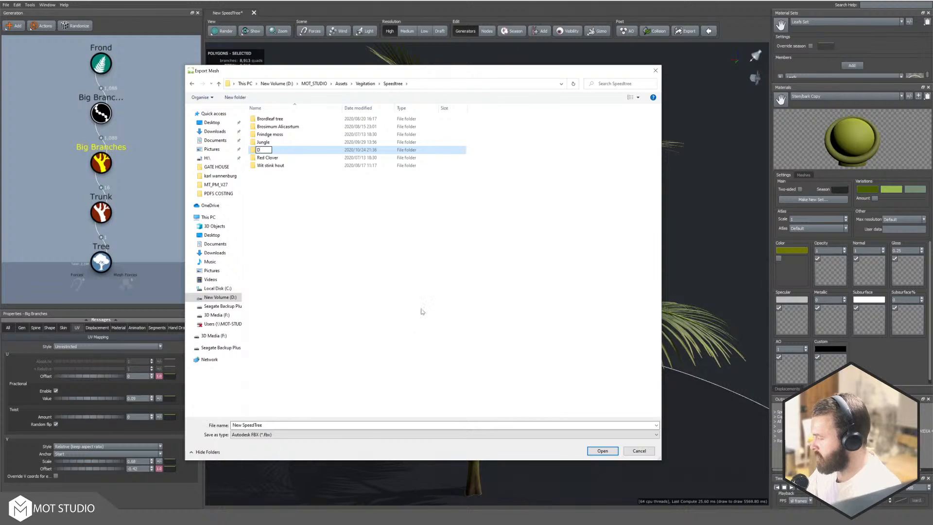
{"action": "key", "text": "Return"}
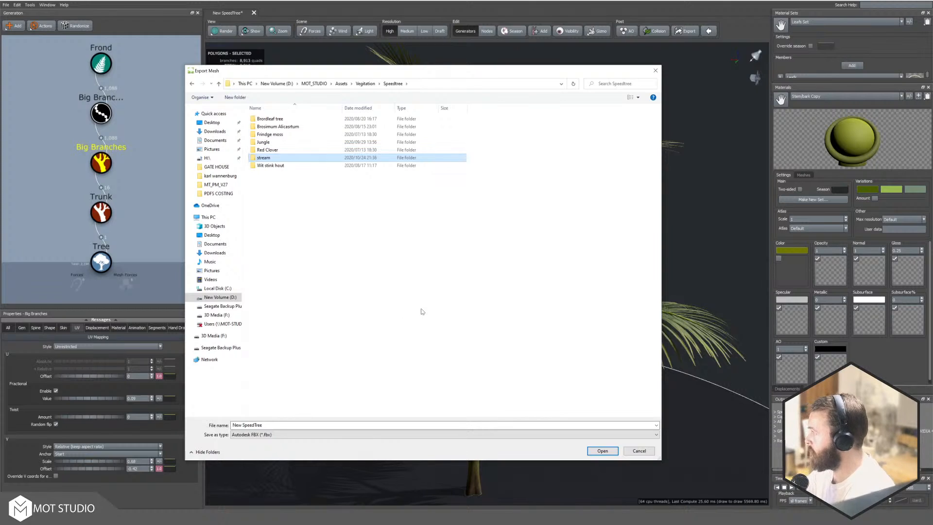
Step: Export the palm into the stream folder as New SpeedTree in FBX format, with hierarchy grouping and original-size JPEG textures
{"action": "double_click", "coordinate": [294, 160]}
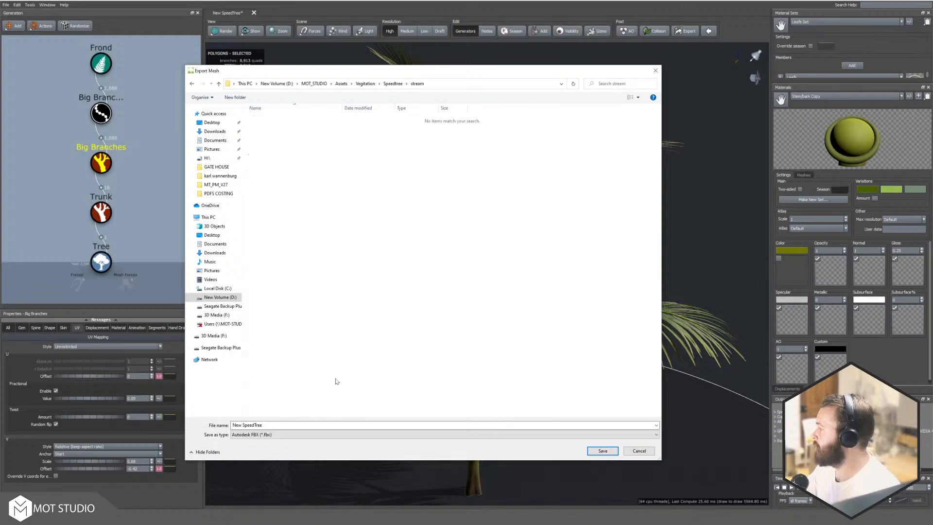
{"action": "left_click", "coordinate": [608, 451]}
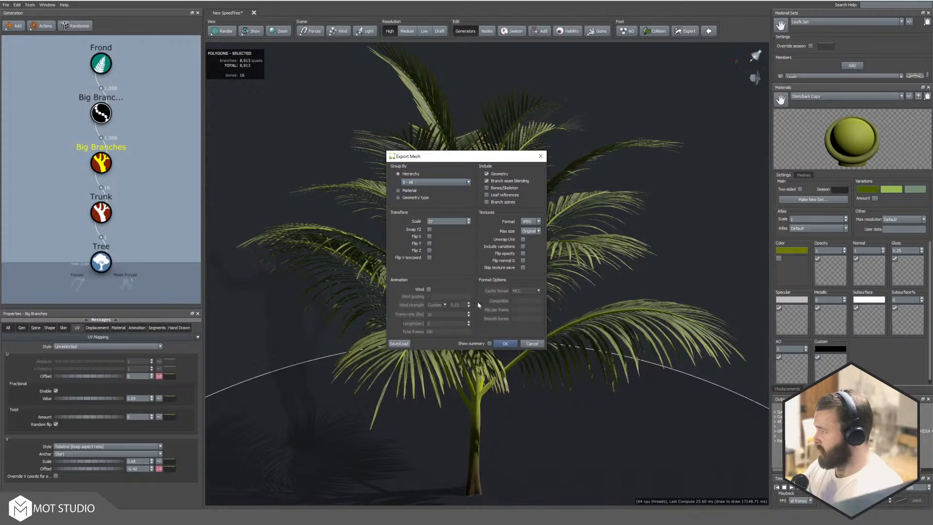
{"action": "left_click", "coordinate": [506, 343]}
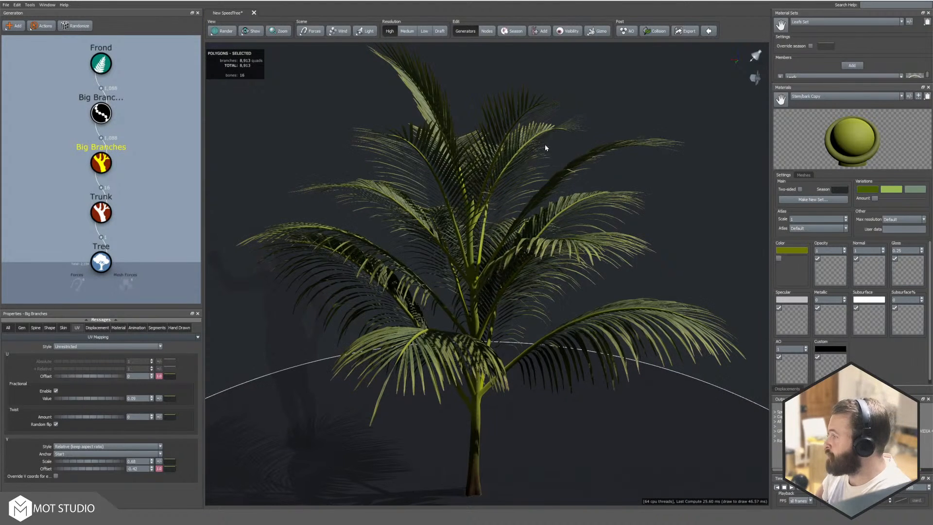
Step: Slightly raise the Leafs material's variation amount and brighten its first variation color to a vivid yellow-green
{"action": "left_click_drag", "start_coordinate": [544, 144], "coordinate": [370, 199]}
{"action": "middle_click_drag", "start_coordinate": [370, 200], "coordinate": [359, 128]}
{"action": "scroll", "coordinate": [544, 291], "scroll_direction": "down", "scroll_amount": 3}
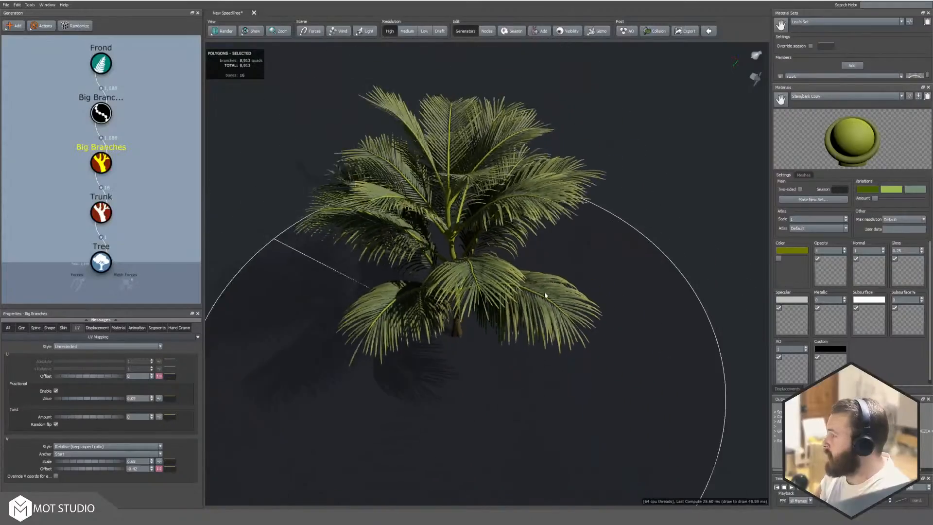
{"action": "scroll", "coordinate": [544, 292], "scroll_direction": "up", "scroll_amount": 8}
{"action": "mouse_move", "coordinate": [546, 288]}
{"action": "left_mouse_down"}
{"action": "mouse_move", "coordinate": [530, 279]}
{"action": "mouse_move", "coordinate": [541, 275]}
{"action": "left_mouse_up"}
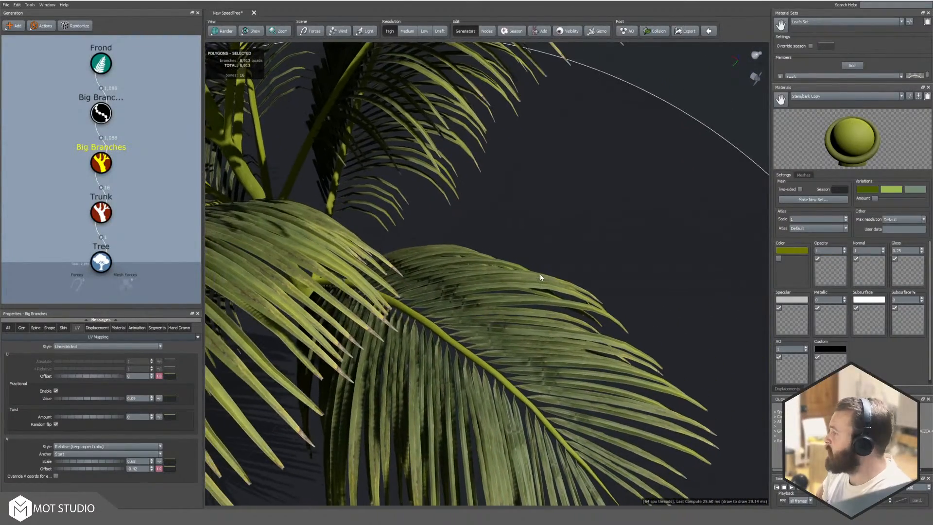
{"action": "left_click", "coordinate": [815, 101]}
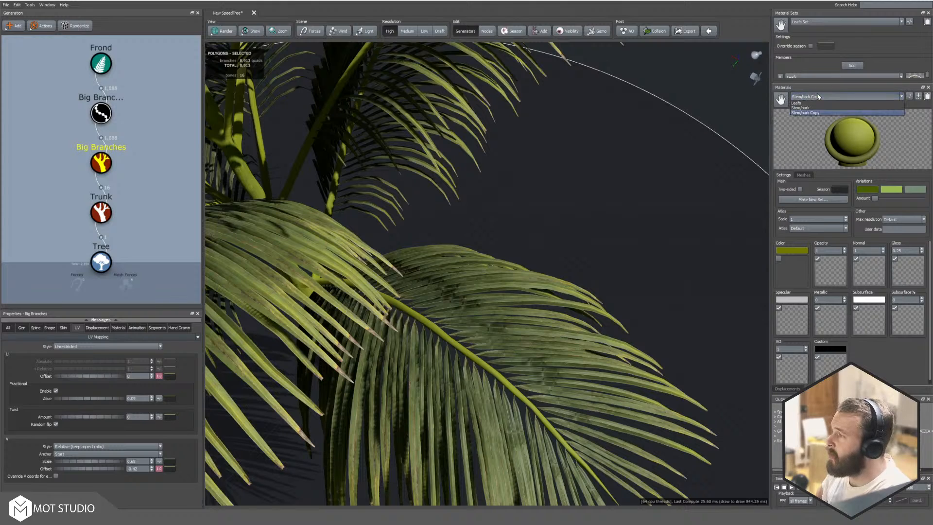
{"action": "left_click", "coordinate": [811, 103]}
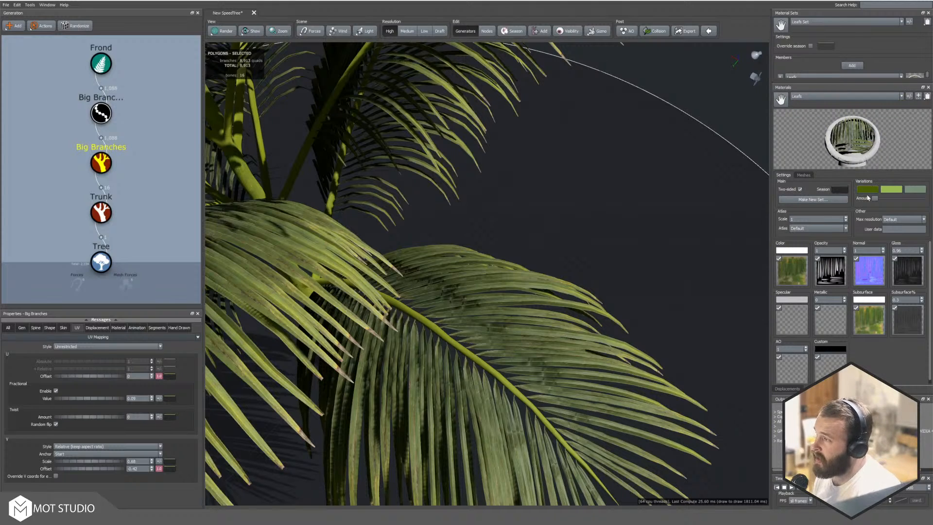
{"action": "left_click_drag", "start_coordinate": [876, 200], "coordinate": [882, 202]}
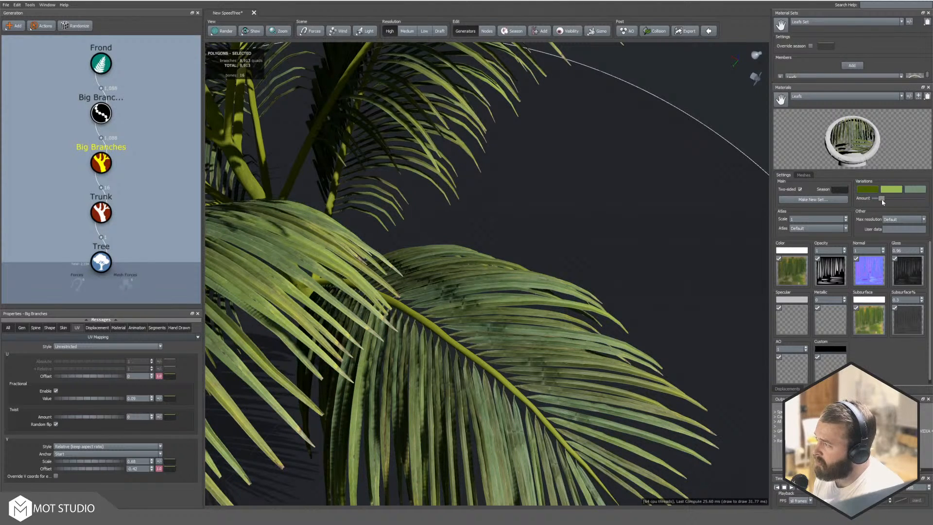
{"action": "left_click", "coordinate": [871, 192]}
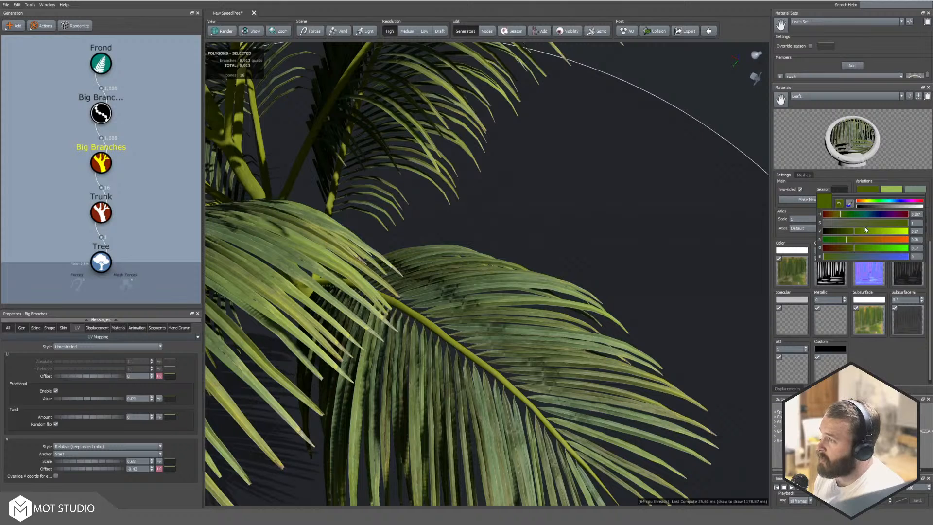
{"action": "left_click_drag", "start_coordinate": [865, 230], "coordinate": [887, 236]}
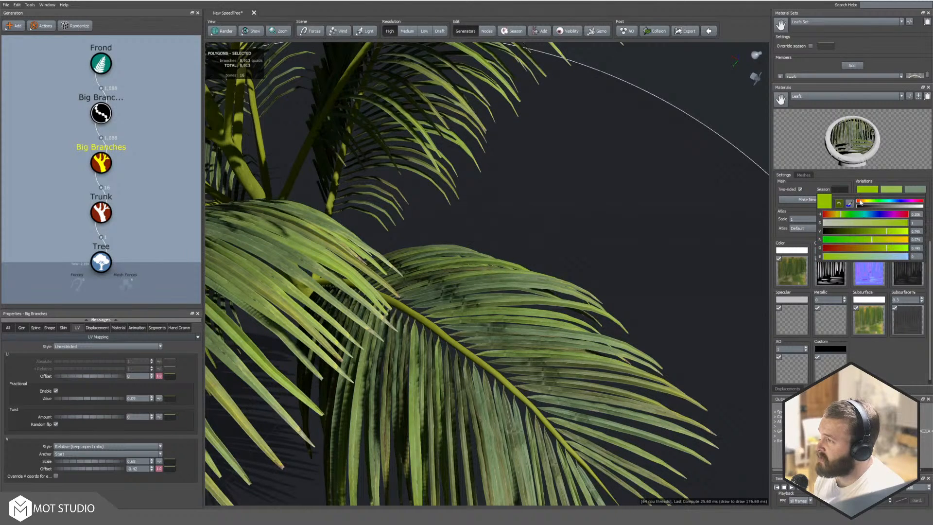
Step: Change the Leafs material's third variation color to a golden yellow
{"action": "left_click", "coordinate": [909, 181]}
{"action": "left_click", "coordinate": [916, 192]}
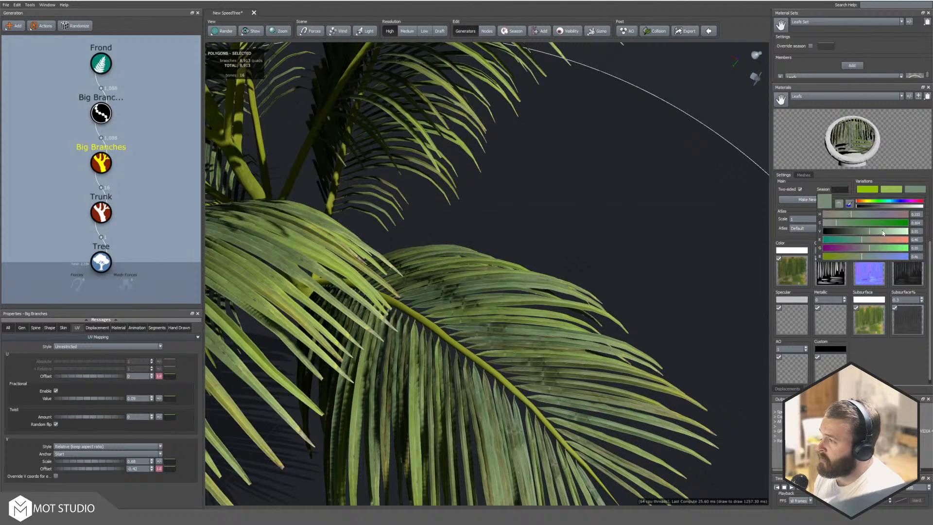
{"action": "left_click_drag", "start_coordinate": [858, 256], "coordinate": [884, 248]}
{"action": "left_click", "coordinate": [891, 240]}
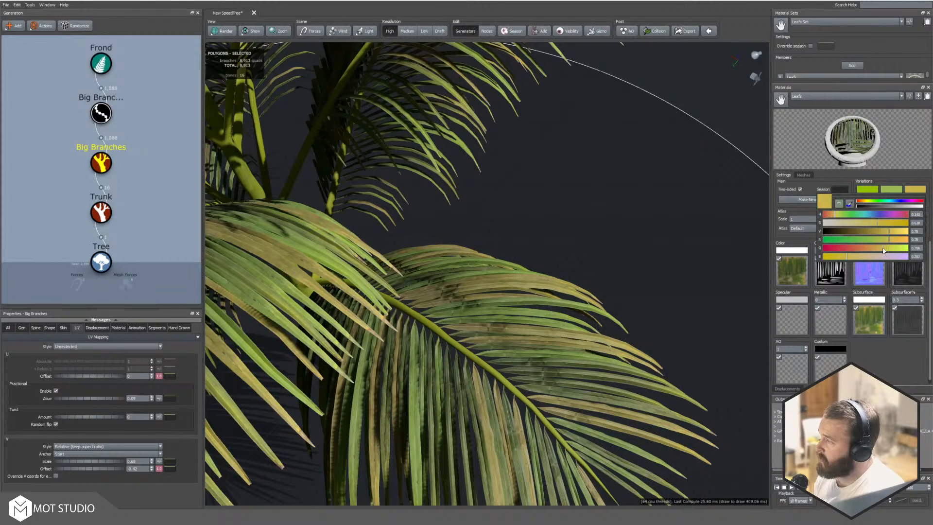
Step: Try a second FBX mesh export into the stream folder as New SpeedTree 2 with texture variations included
{"action": "left_click_drag", "start_coordinate": [578, 216], "coordinate": [593, 140]}
{"action": "scroll", "coordinate": [593, 140], "scroll_direction": "down", "scroll_amount": 5}
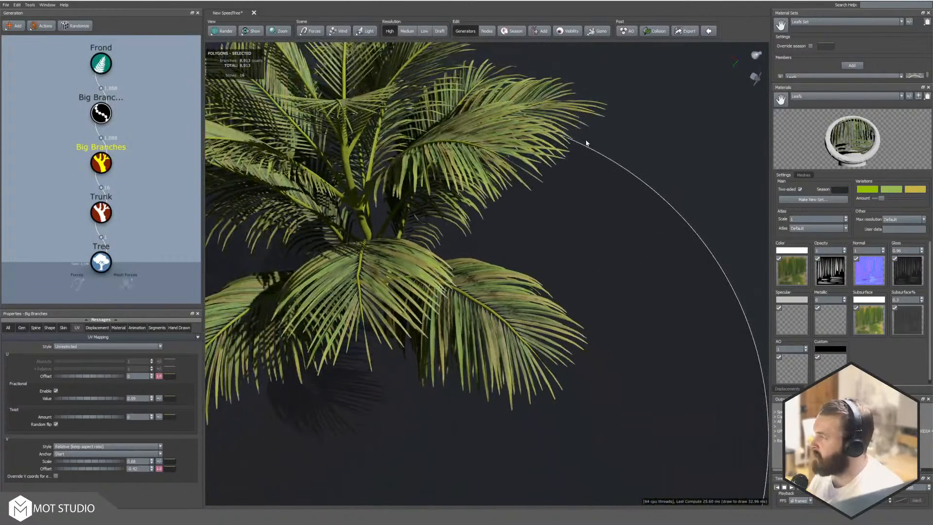
{"action": "left_click", "coordinate": [6, 4]}
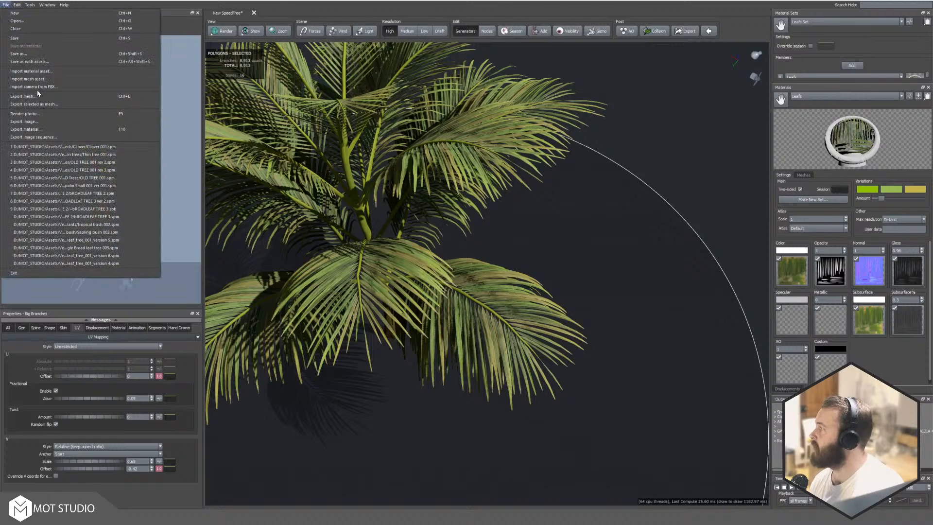
{"action": "left_click", "coordinate": [36, 97]}
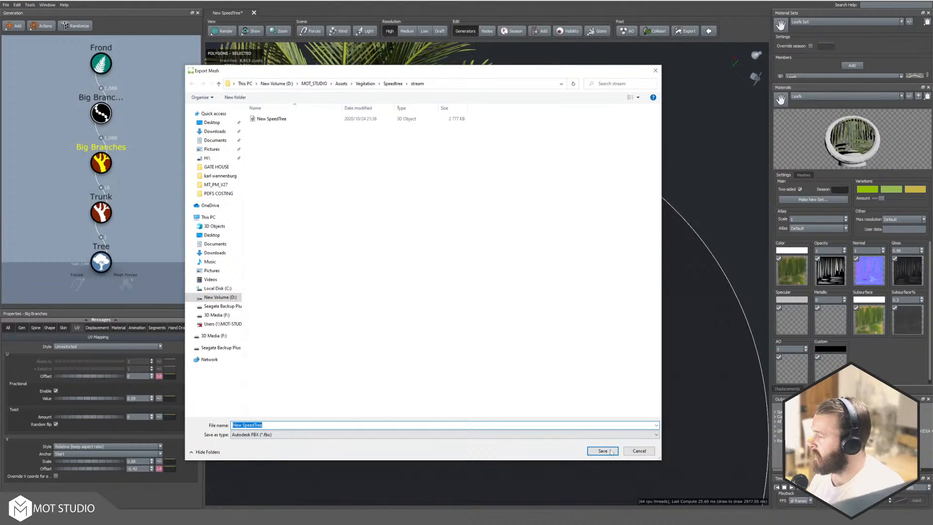
{"action": "left_click", "coordinate": [603, 451]}
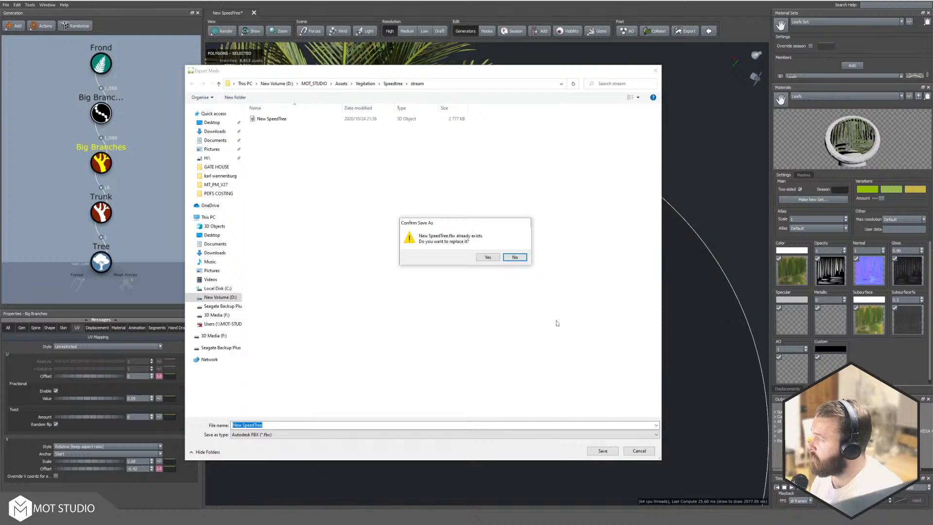
{"action": "left_click", "coordinate": [279, 427]}
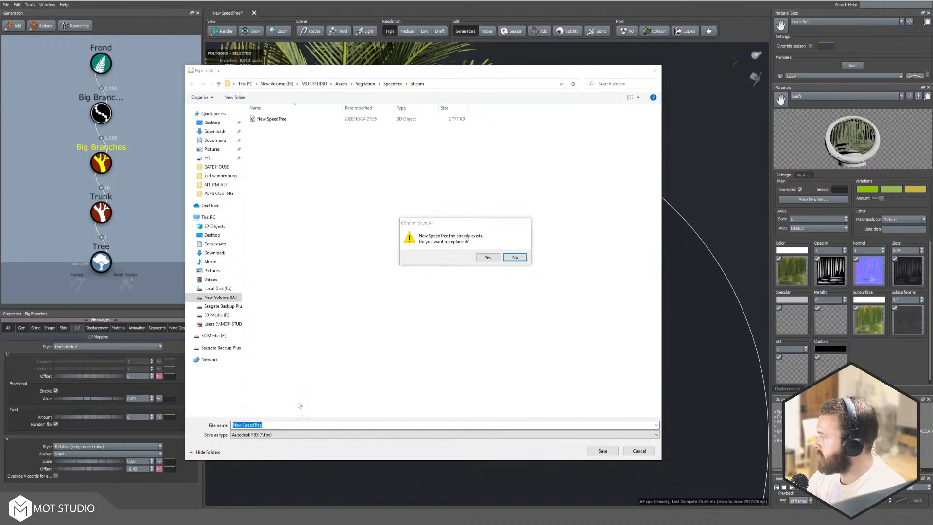
{"action": "left_click", "coordinate": [517, 258]}
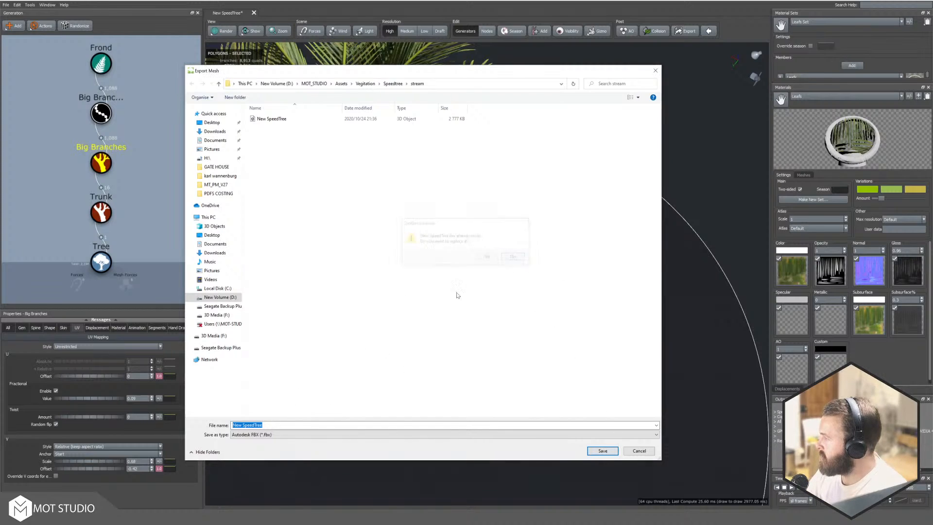
{"action": "left_click", "coordinate": [270, 425]}
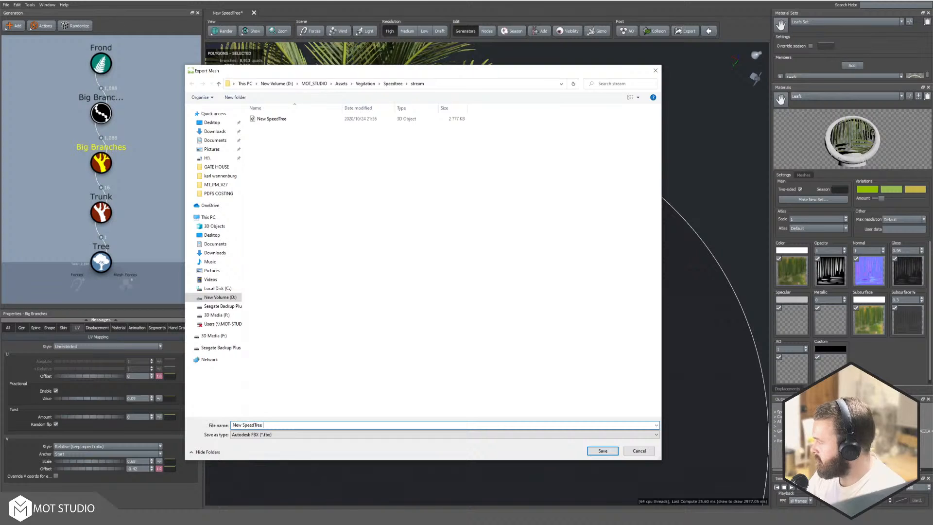
{"action": "type", "text": "2"}
{"action": "left_click", "coordinate": [603, 450]}
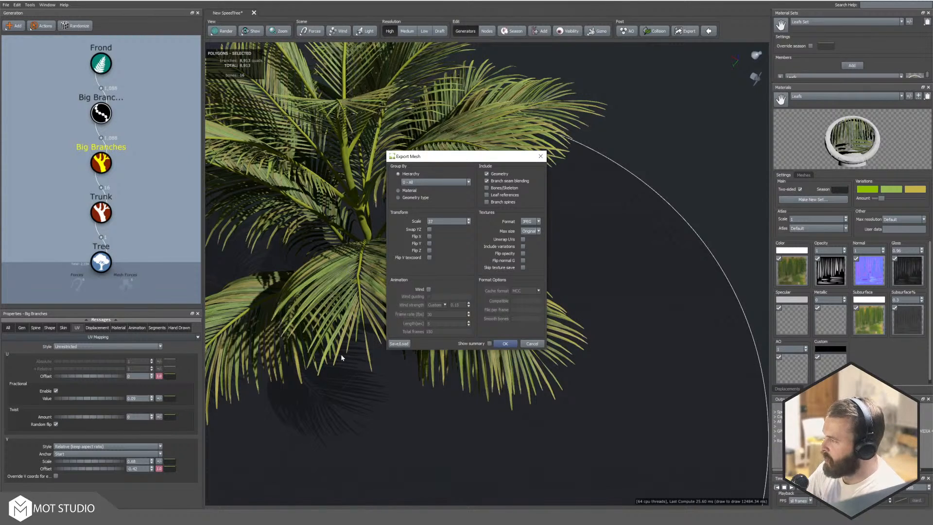
{"action": "left_click", "coordinate": [523, 247]}
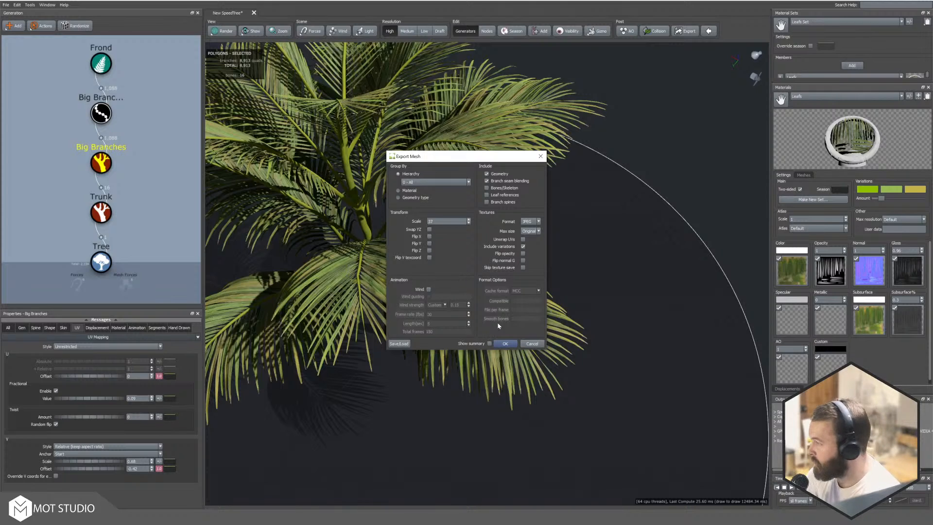
{"action": "left_click", "coordinate": [533, 344]}
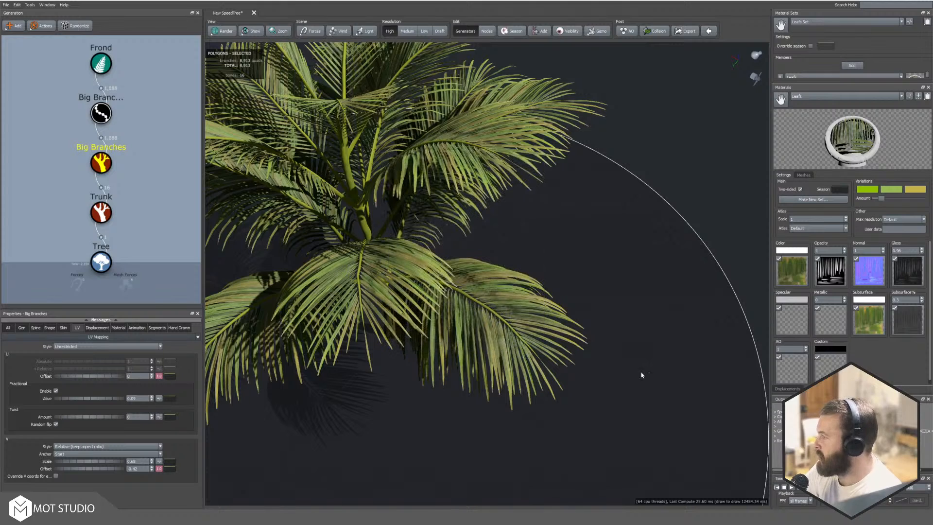
Step: Reduce the Leafs material's variation amount to zero and check its cutout meshes and the Frond generator
{"action": "left_click_drag", "start_coordinate": [882, 197], "coordinate": [721, 213]}
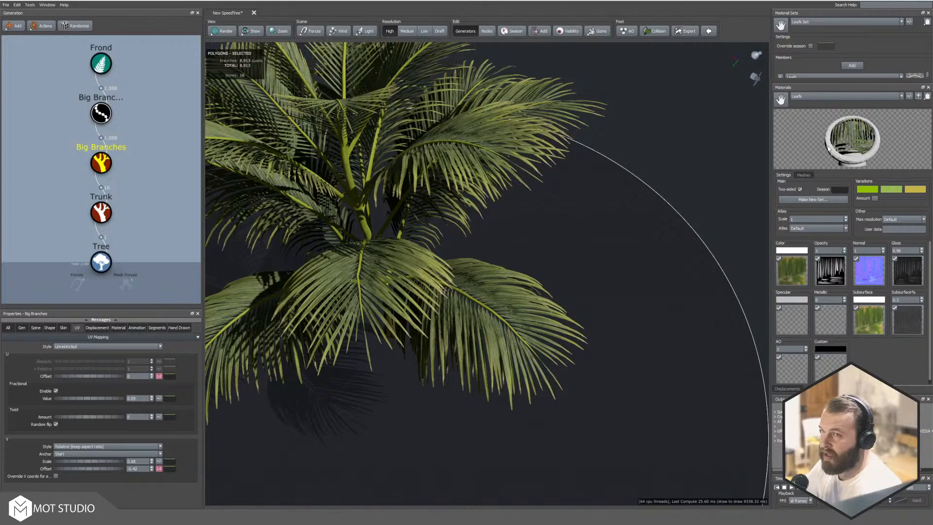
{"action": "left_click", "coordinate": [804, 175]}
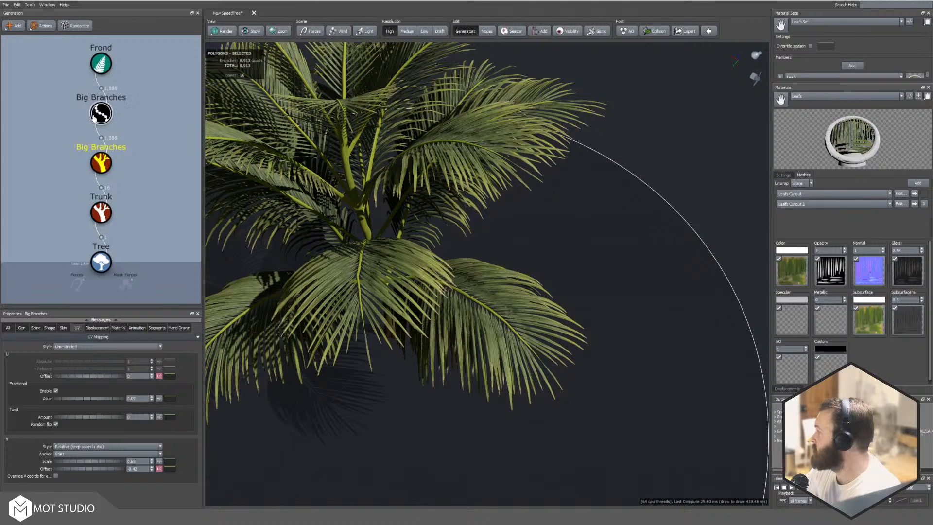
{"action": "left_click", "coordinate": [100, 63]}
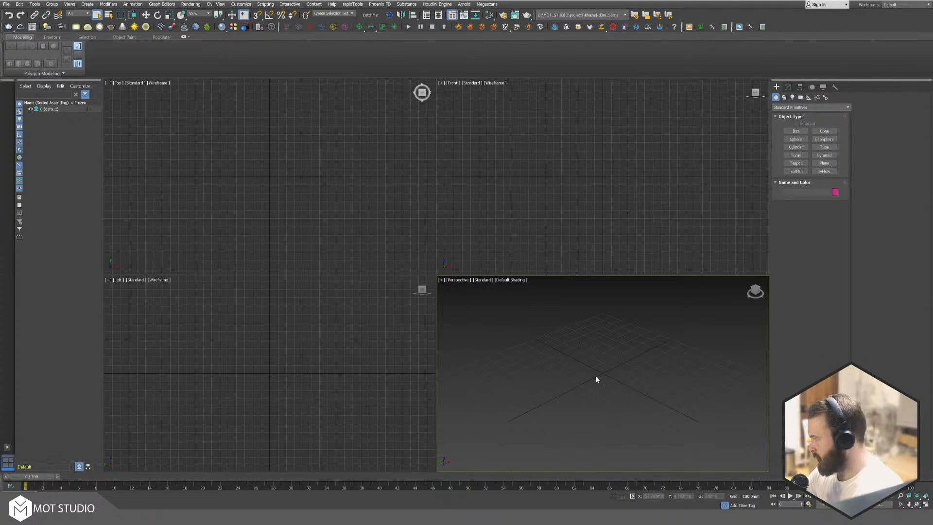
Step: Maximize the perspective viewport in 3ds Max and run the SpeedTreeImporter script from the scripts folder
{"action": "key", "text": "alt+w"}
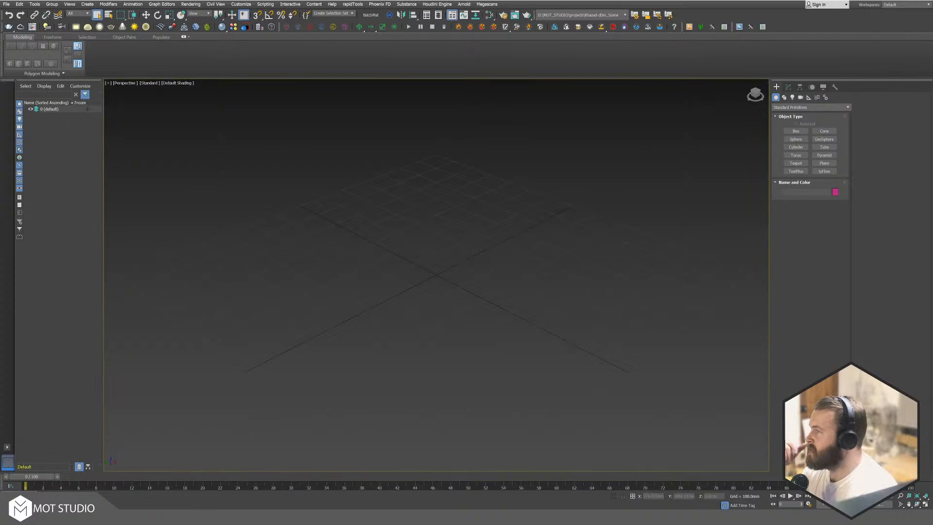
{"action": "left_click", "coordinate": [834, 88]}
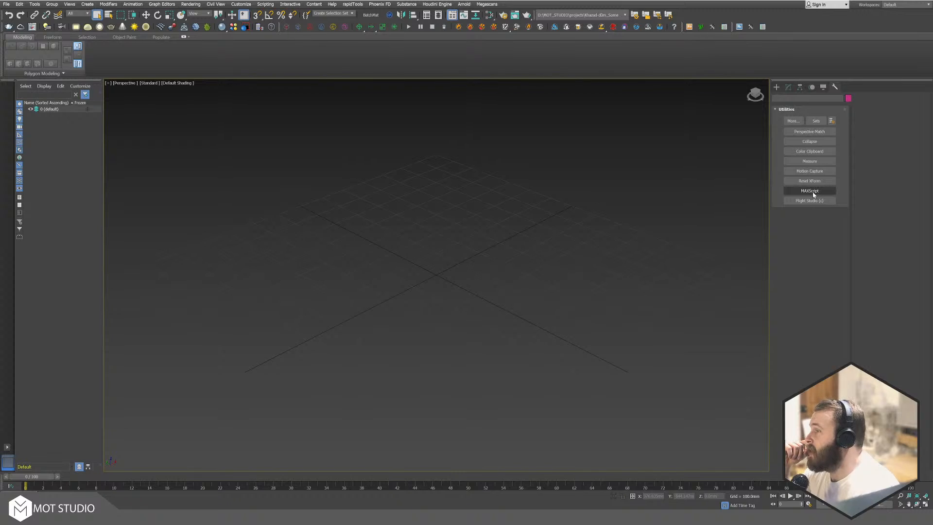
{"action": "left_click", "coordinate": [822, 88]}
{"action": "left_click", "coordinate": [834, 88]}
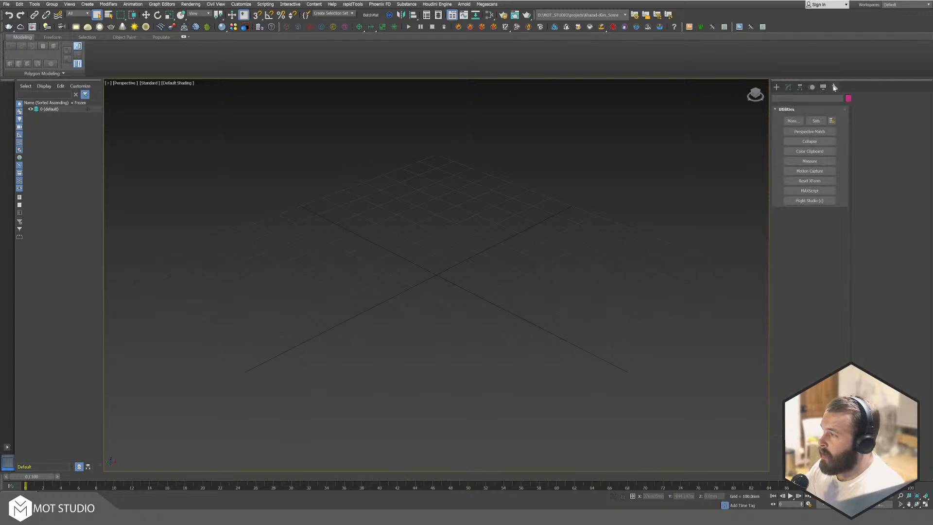
{"action": "left_click", "coordinate": [821, 191]}
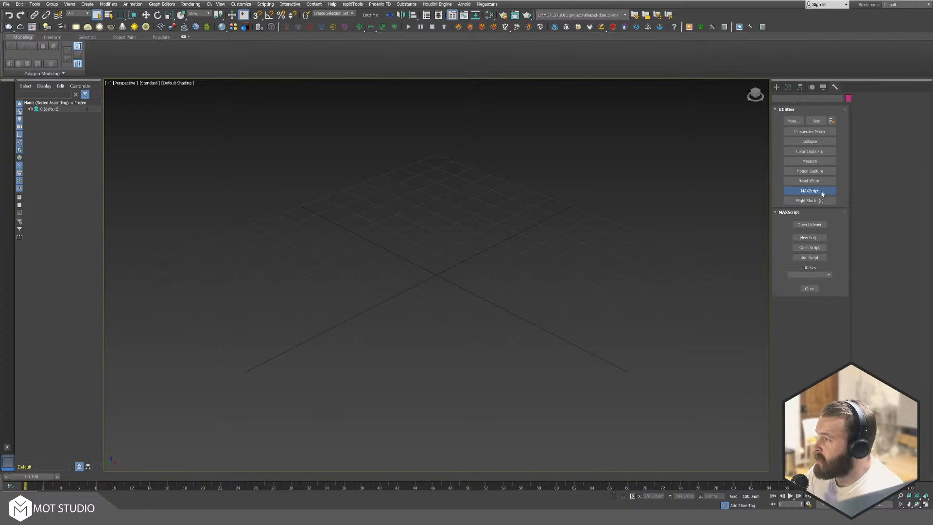
{"action": "left_click", "coordinate": [818, 258]}
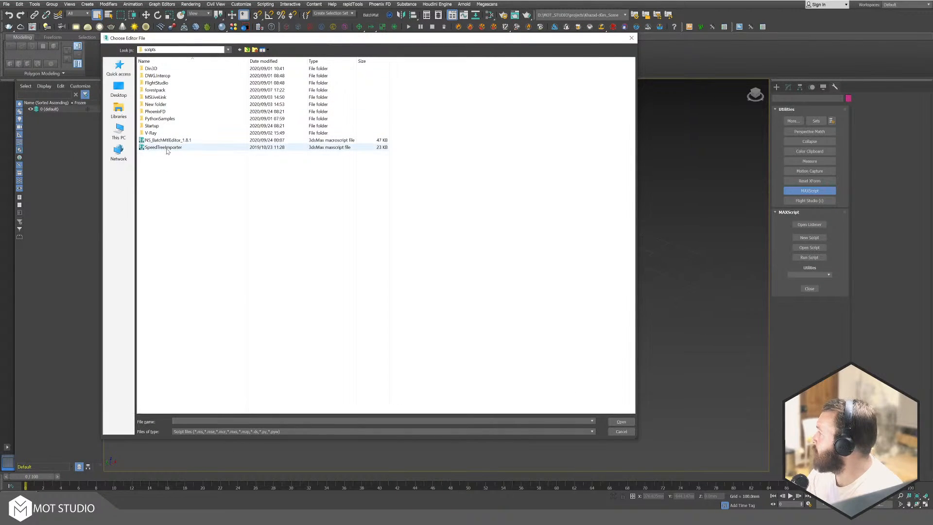
{"action": "double_click", "coordinate": [166, 147]}
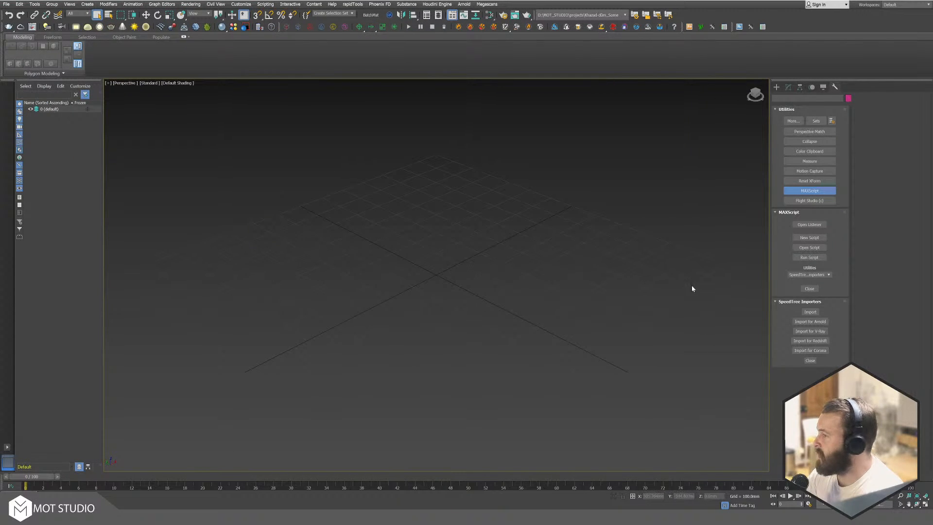
Step: Import New SpeedTree.stmat for V-Ray from the SpeedTree stream folder, and deselect the imported tree
{"action": "left_click", "coordinate": [815, 332]}
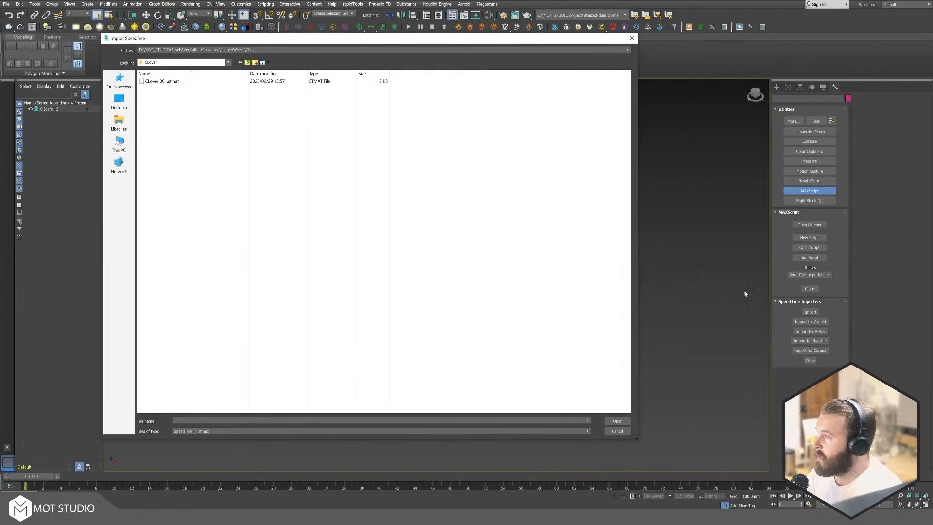
{"action": "left_click", "coordinate": [151, 62]}
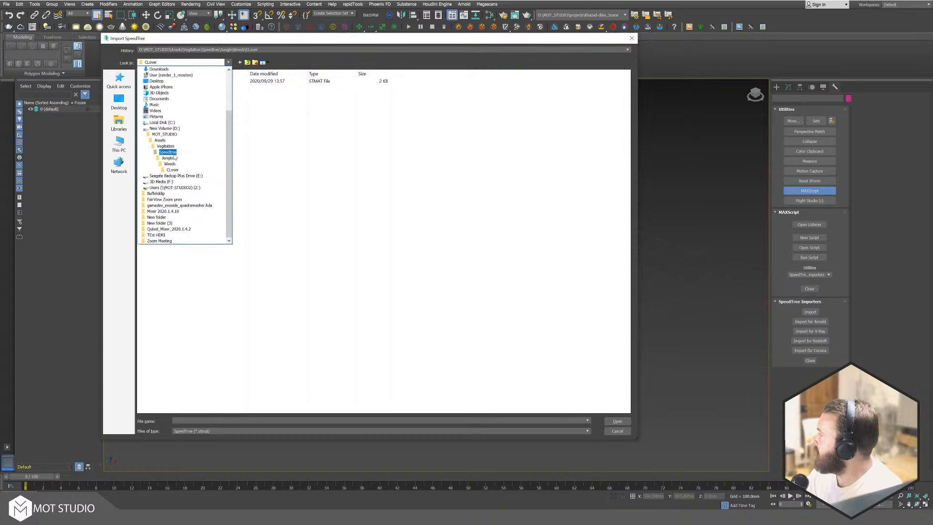
{"action": "key", "text": "Escape"}
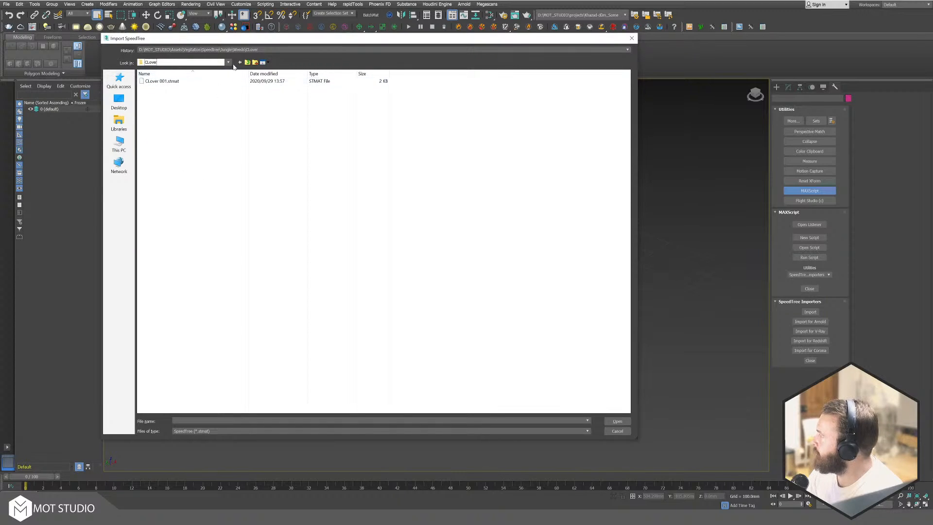
{"action": "left_click", "coordinate": [229, 63]}
{"action": "left_click", "coordinate": [171, 151]}
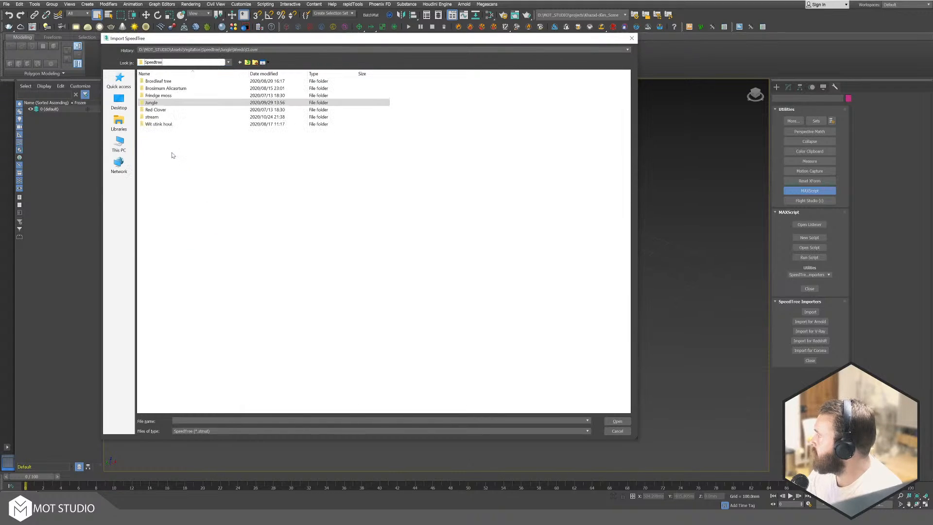
{"action": "double_click", "coordinate": [163, 117]}
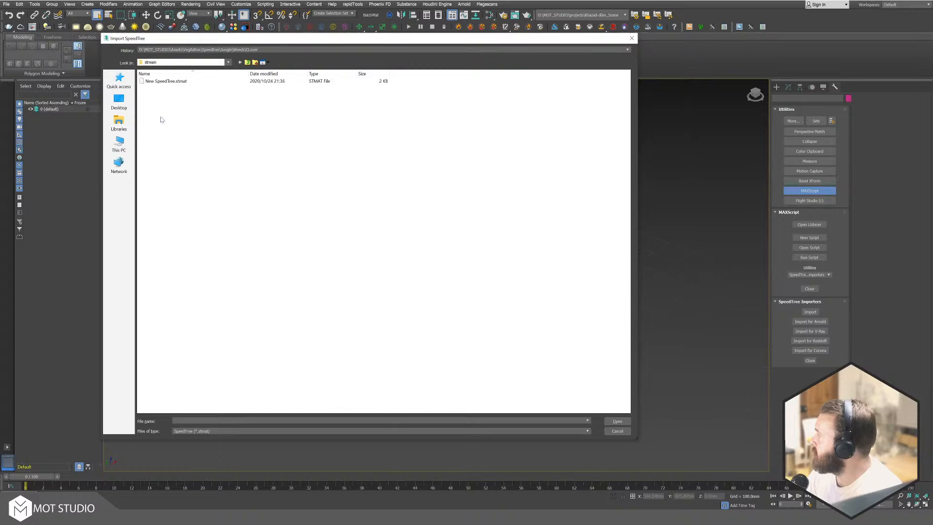
{"action": "left_click", "coordinate": [169, 81]}
{"action": "double_click", "coordinate": [169, 82]}
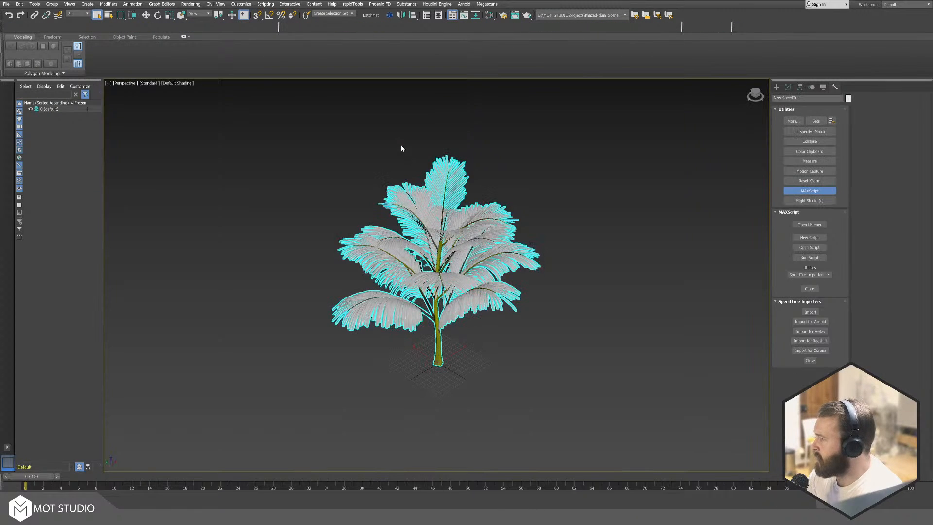
{"action": "left_click", "coordinate": [391, 347]}
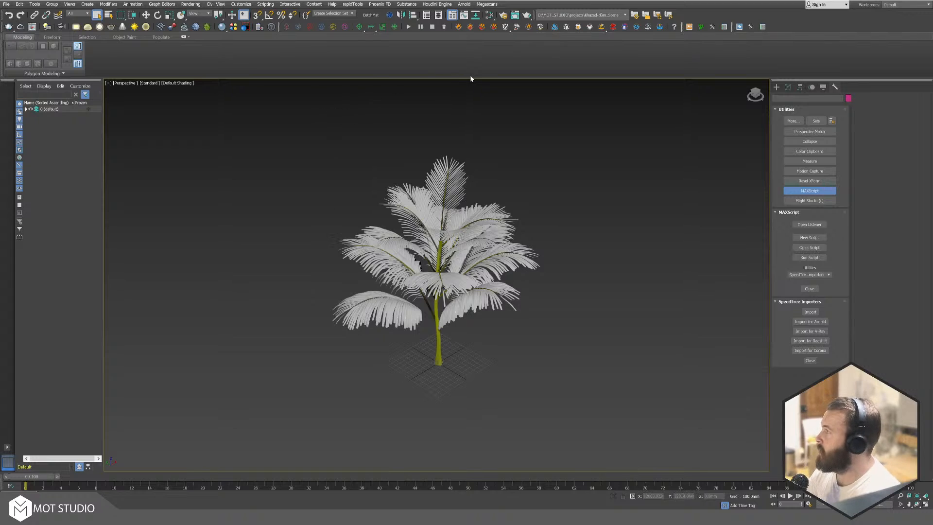
Step: Change the current renderer to V-Ray and place a V-Ray dome light on the ground beside the palm tree
{"action": "left_click", "coordinate": [88, 27]}
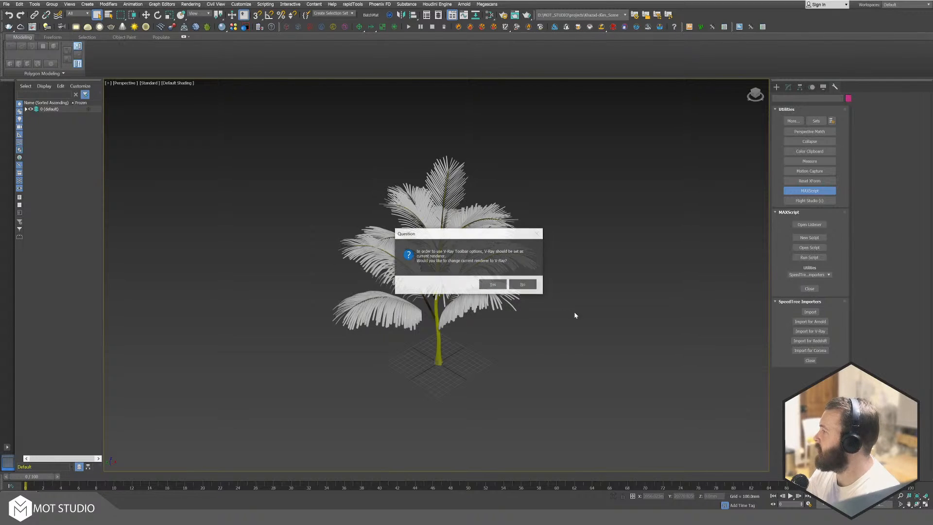
{"action": "key", "text": "Return"}
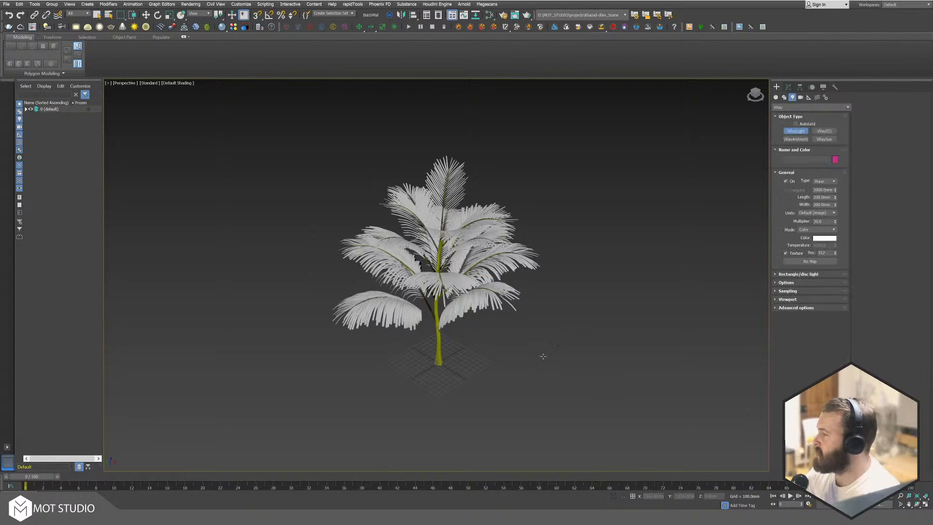
{"action": "left_click", "coordinate": [543, 358]}
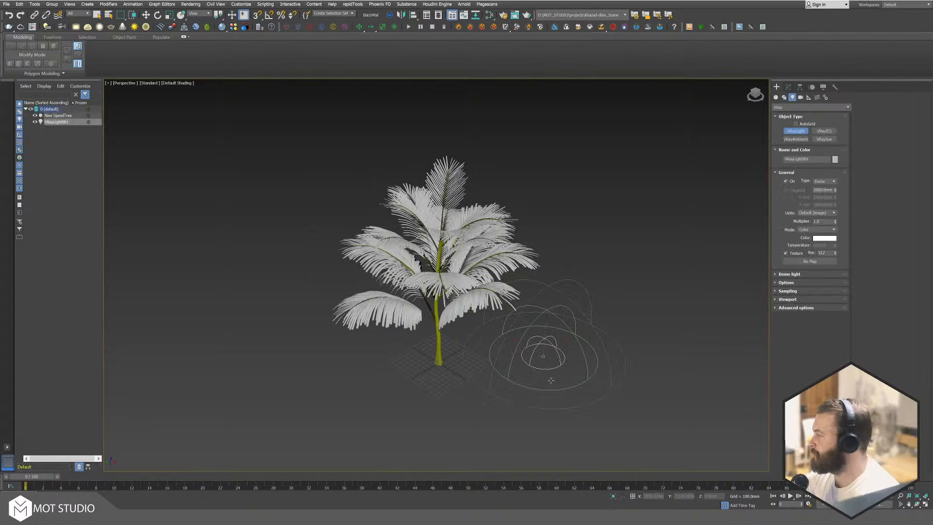
Step: Assign a VRayBitmap map as the dome light's texture
{"action": "left_click", "coordinate": [810, 262]}
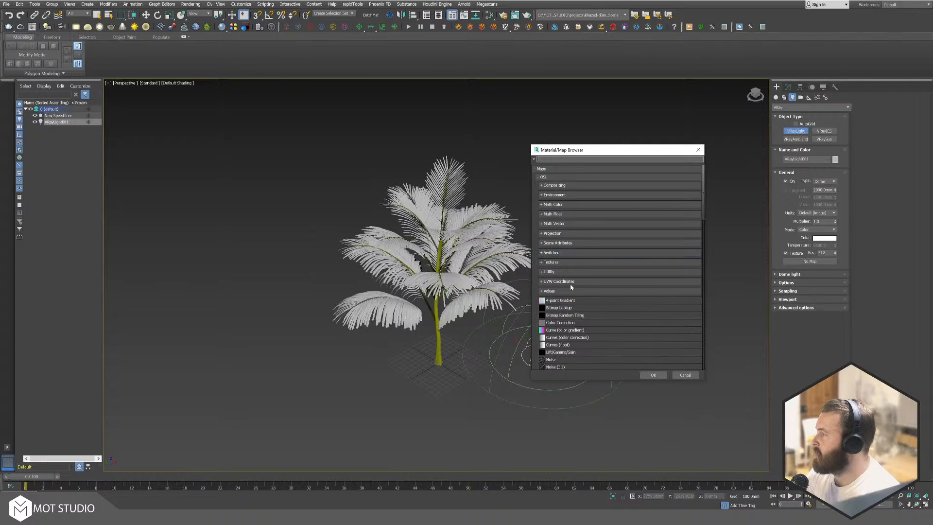
{"action": "left_click", "coordinate": [542, 177]}
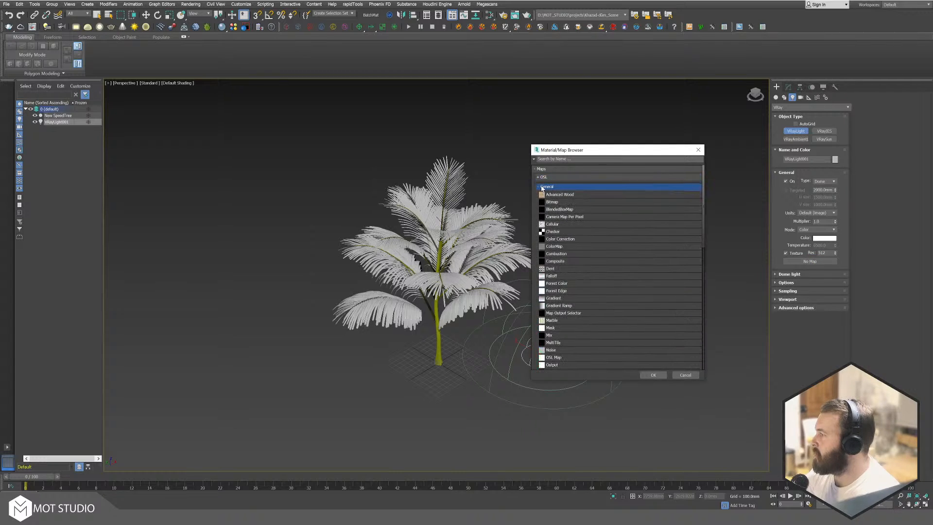
{"action": "left_click", "coordinate": [542, 187]}
{"action": "left_click", "coordinate": [545, 216]}
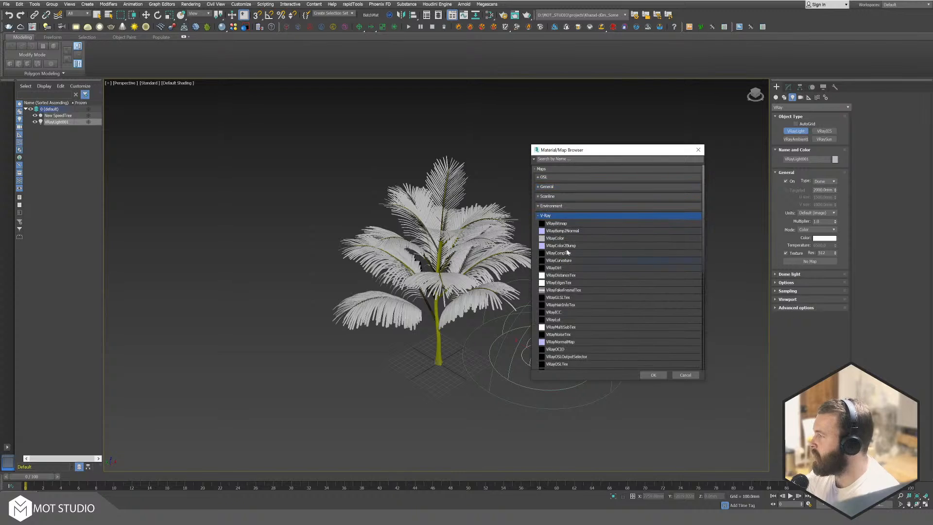
{"action": "double_click", "coordinate": [561, 223]}
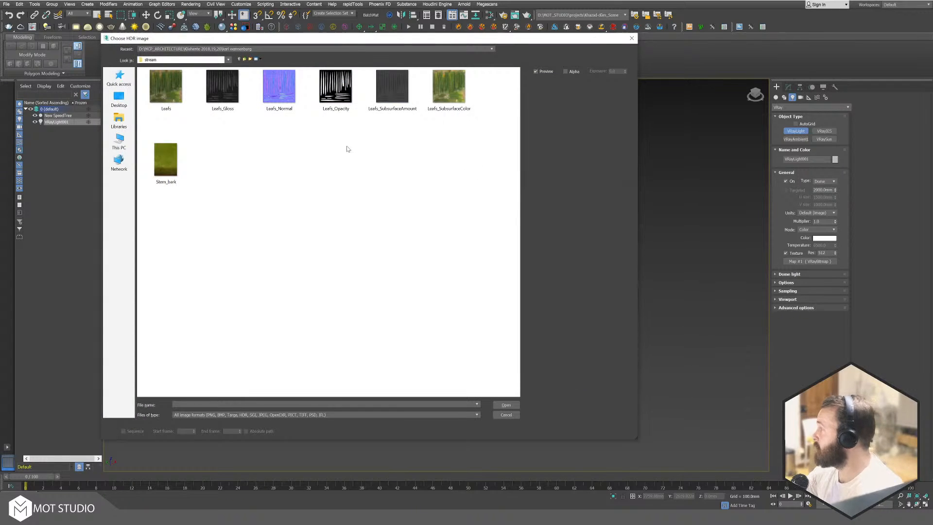
Step: Load the abandoned_parking_8k HDR image from drive D's MOT_STUDIO HDRI library into the dome light's bitmap
{"action": "left_click", "coordinate": [118, 141]}
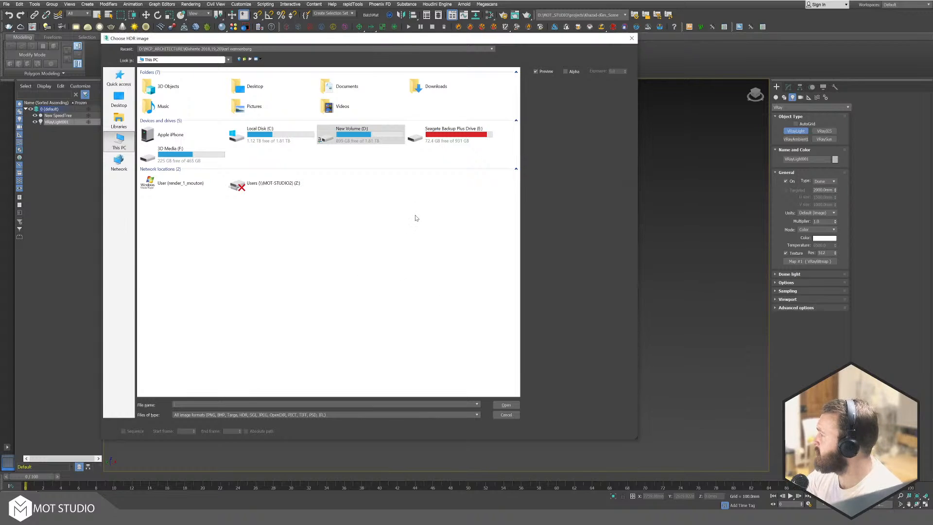
{"action": "left_click", "coordinate": [257, 129]}
{"action": "double_click", "coordinate": [331, 133]}
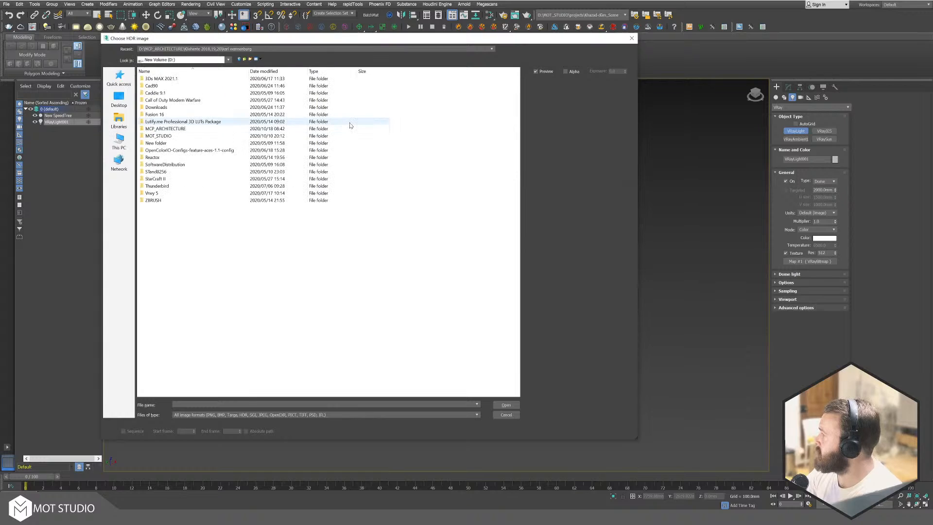
{"action": "double_click", "coordinate": [157, 137]}
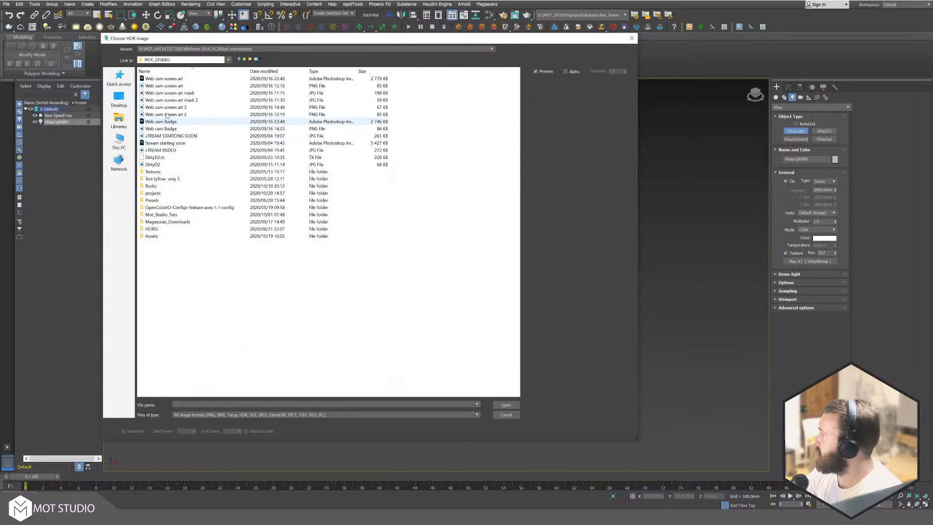
{"action": "double_click", "coordinate": [151, 229]}
{"action": "double_click", "coordinate": [162, 79]}
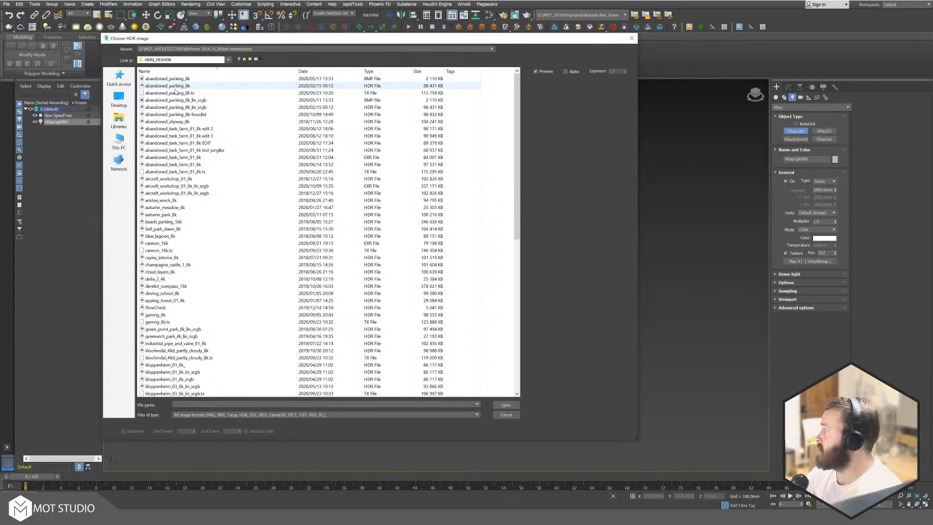
{"action": "left_click", "coordinate": [175, 87]}
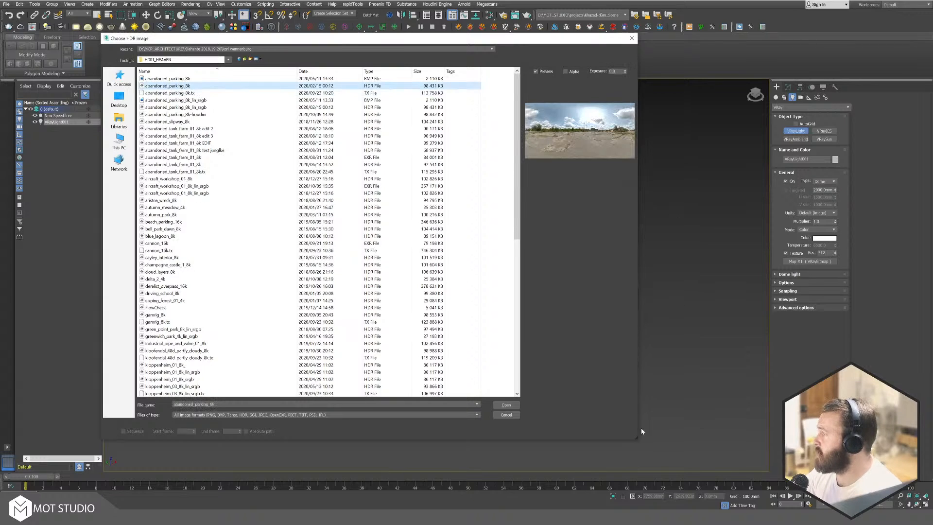
{"action": "left_click", "coordinate": [506, 404]}
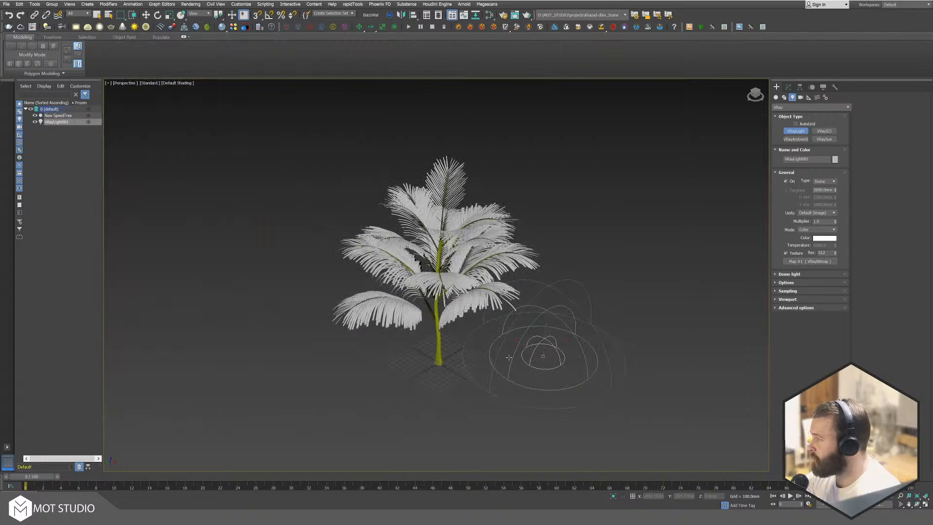
{"action": "left_click", "coordinate": [401, 363]}
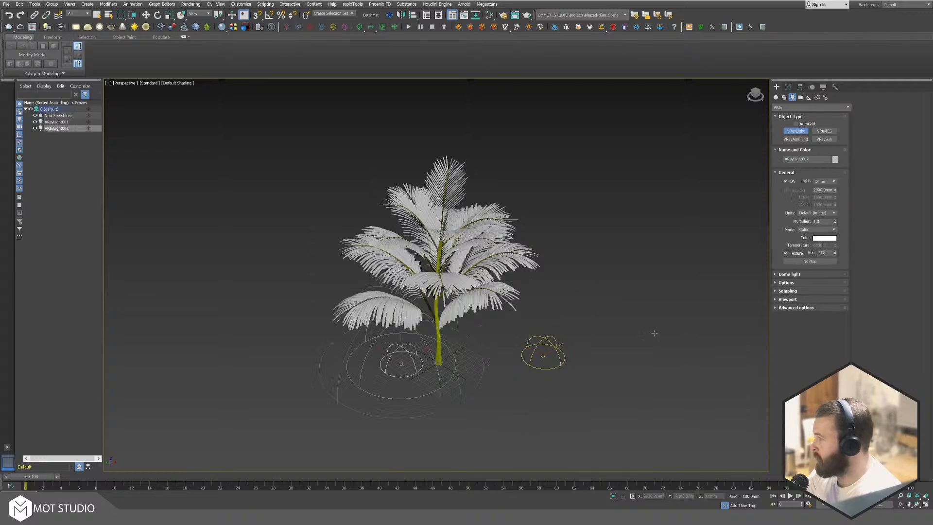
{"action": "right_click", "coordinate": [76, 129]}
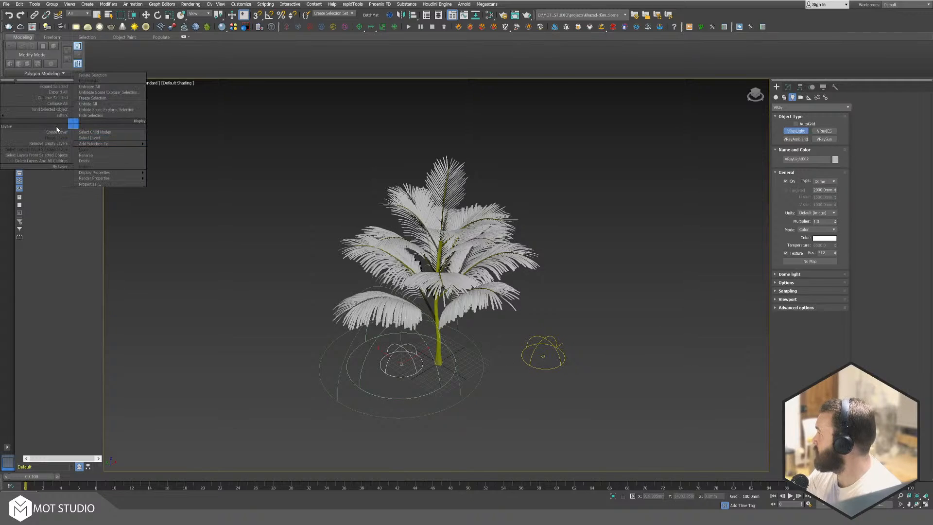
{"action": "left_click", "coordinate": [122, 162]}
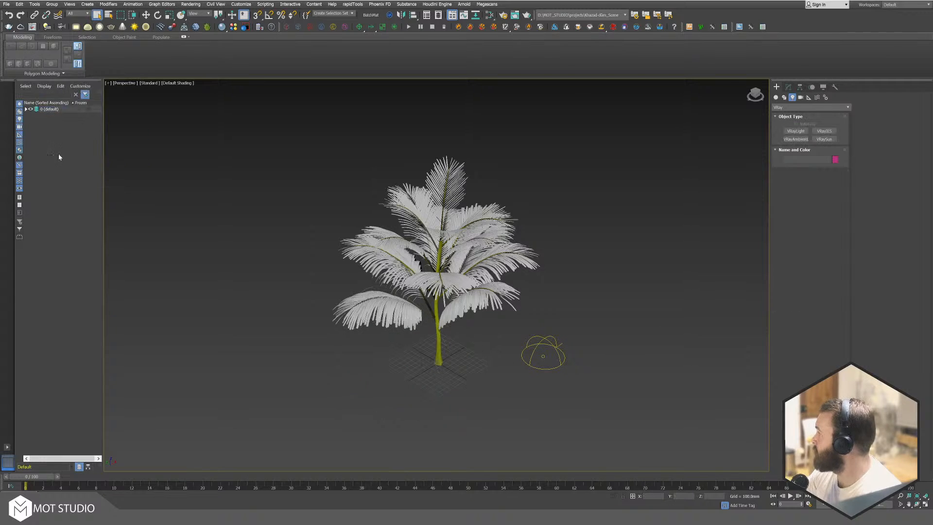
Step: Expand the default layer's contents and create a physical camera from the current perspective view
{"action": "left_click", "coordinate": [27, 109]}
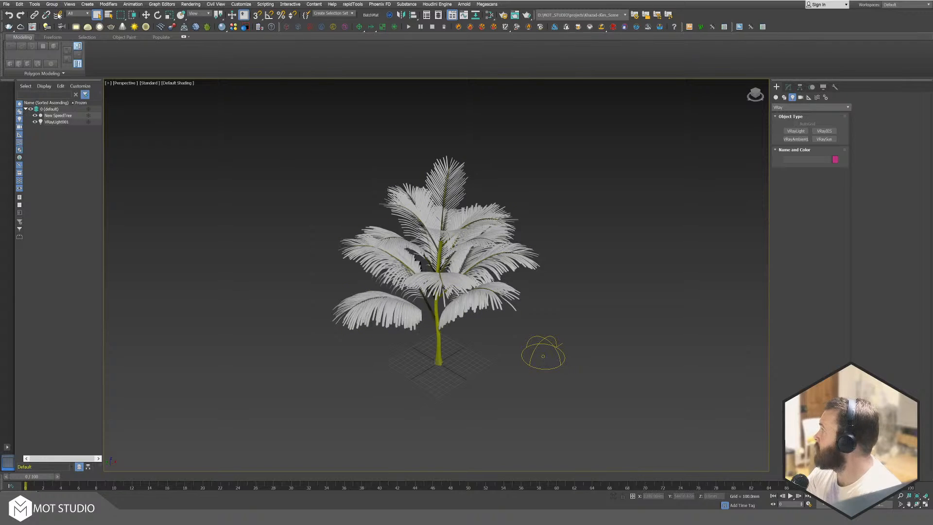
{"action": "left_click", "coordinate": [87, 4]}
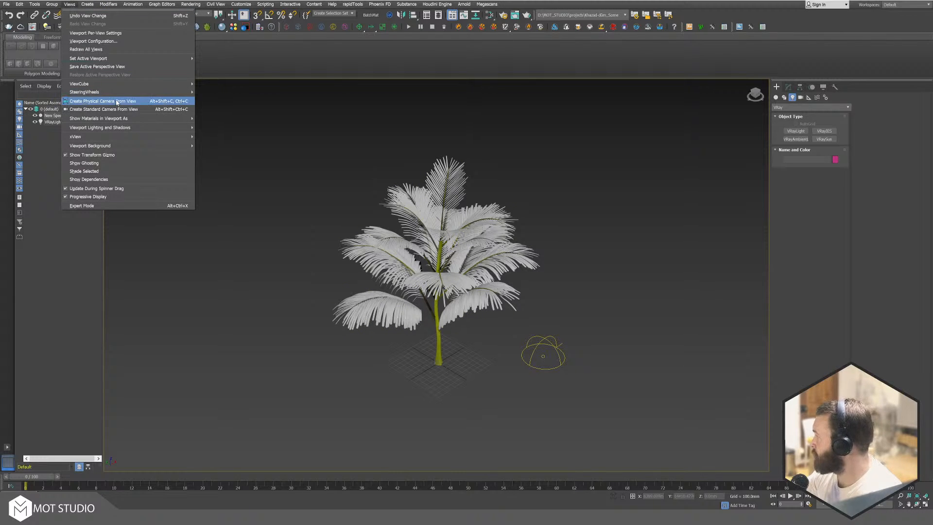
{"action": "left_click", "coordinate": [100, 101]}
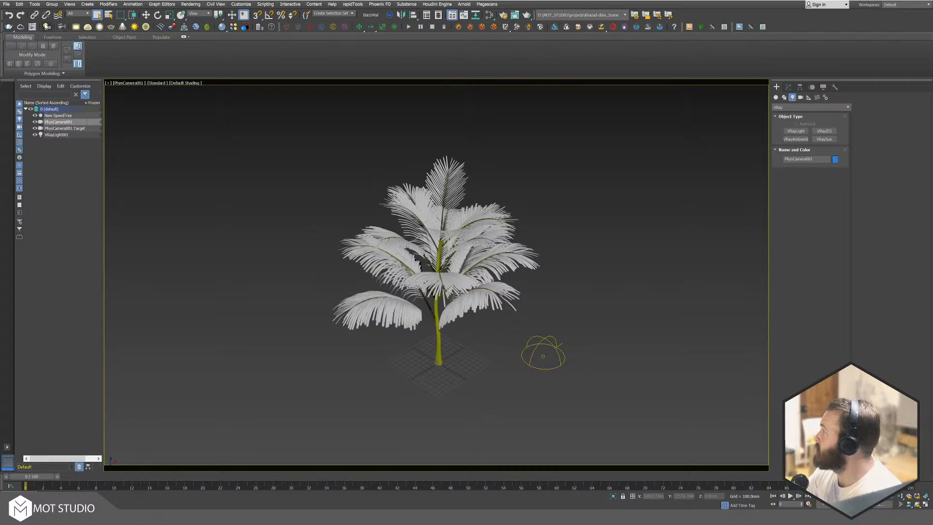
Step: Open the V-Ray Frame Buffer, enlarge its window and reposition it over the viewport
{"action": "left_click", "coordinate": [33, 27]}
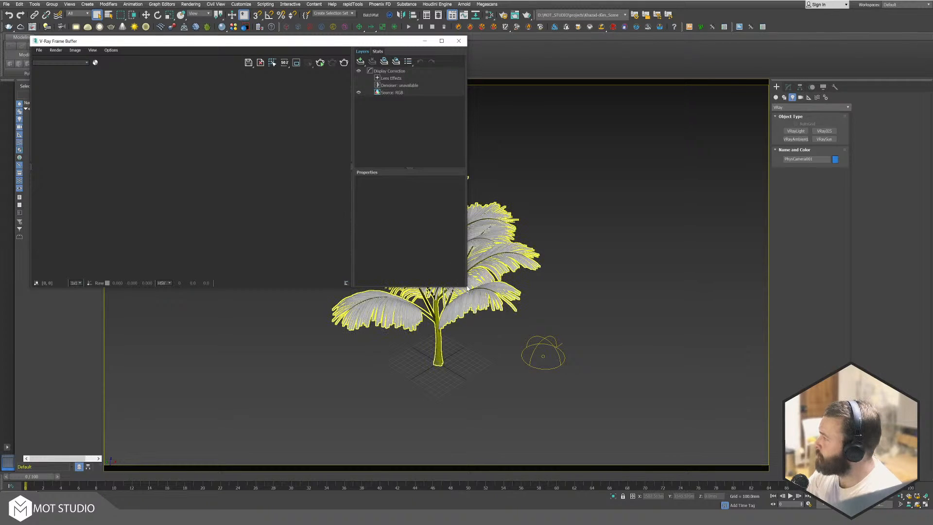
{"action": "left_click_drag", "start_coordinate": [465, 286], "coordinate": [610, 379]}
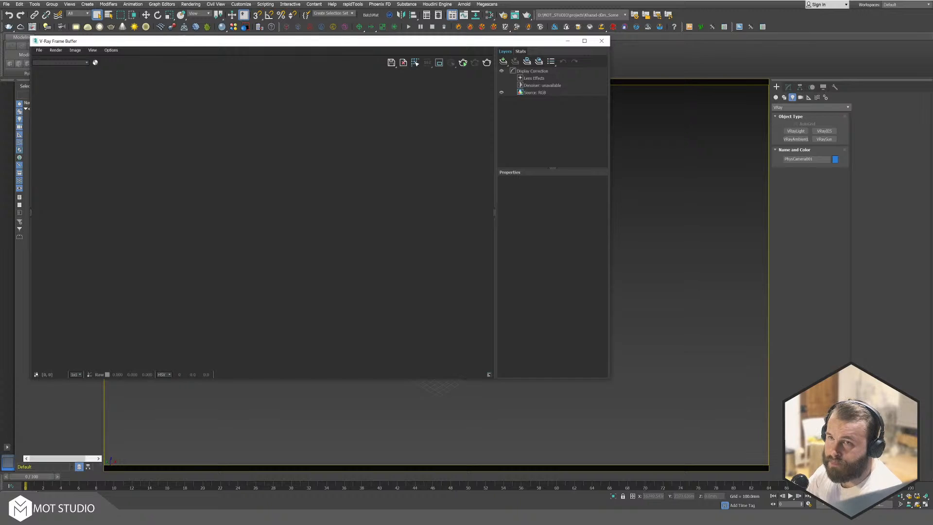
{"action": "left_click_drag", "start_coordinate": [483, 43], "coordinate": [518, 58]}
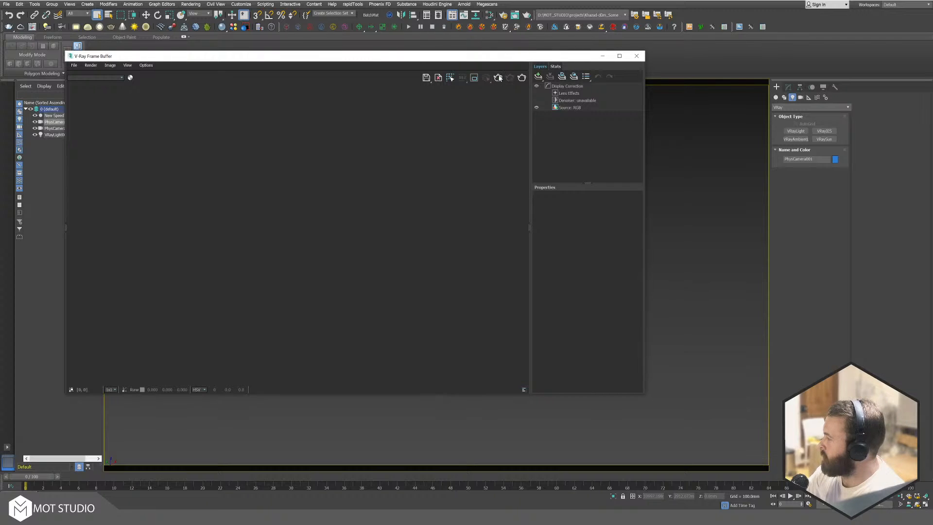
Step: Reposition the V-Ray Frame Buffer over the viewport, select PhysCamera001 and install its exposure control
{"action": "left_click_drag", "start_coordinate": [476, 59], "coordinate": [457, 110]}
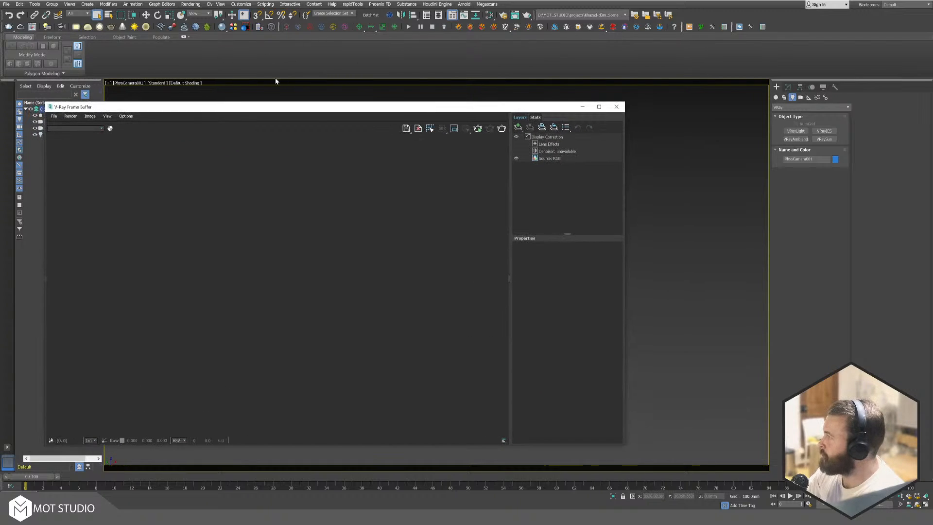
{"action": "left_click_drag", "start_coordinate": [347, 109], "coordinate": [469, 108]}
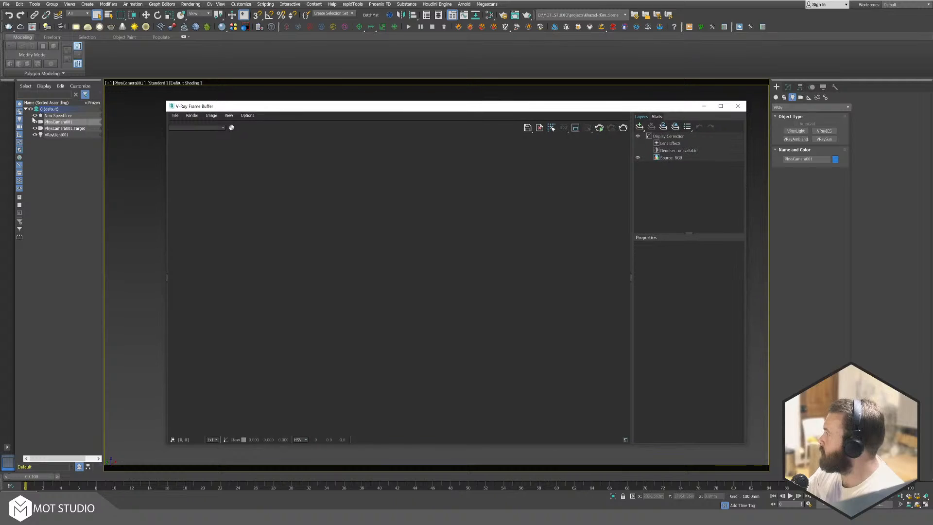
{"action": "left_click", "coordinate": [56, 135]}
{"action": "left_click", "coordinate": [59, 122]}
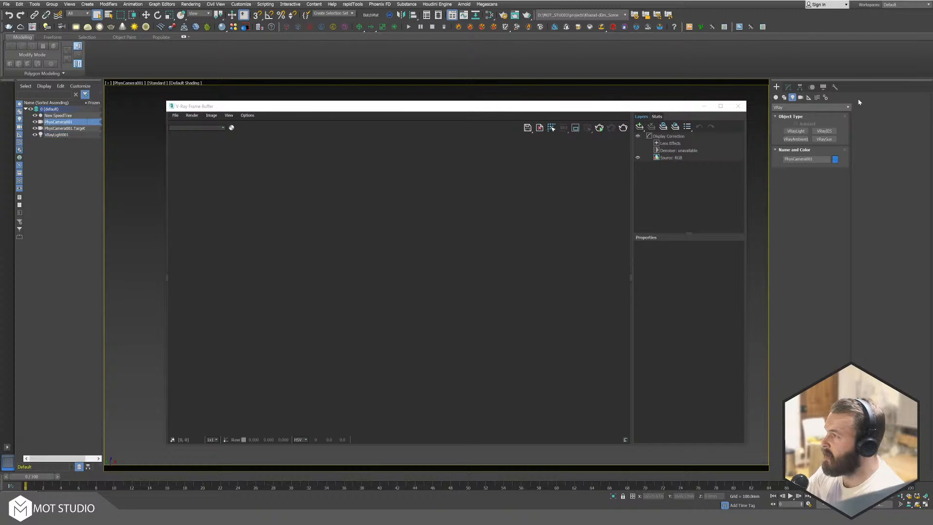
{"action": "left_click", "coordinate": [791, 87]}
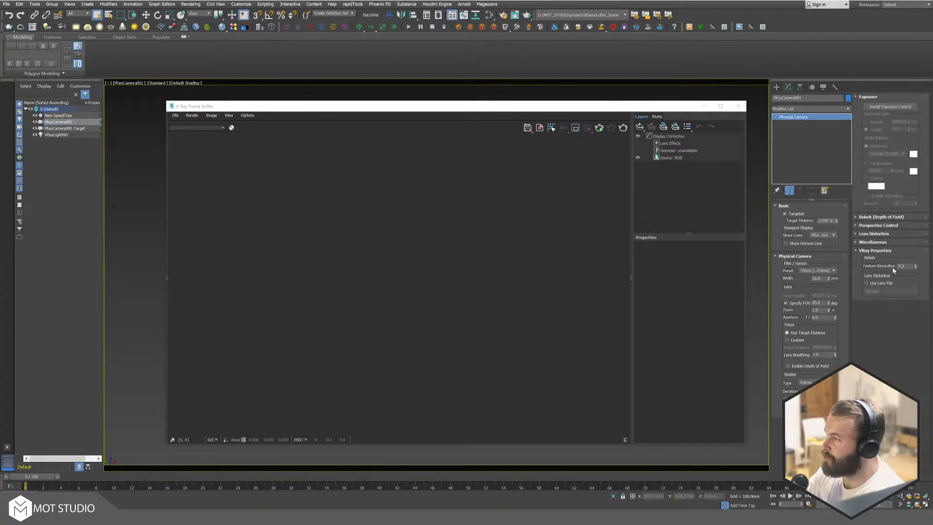
{"action": "left_click", "coordinate": [893, 107]}
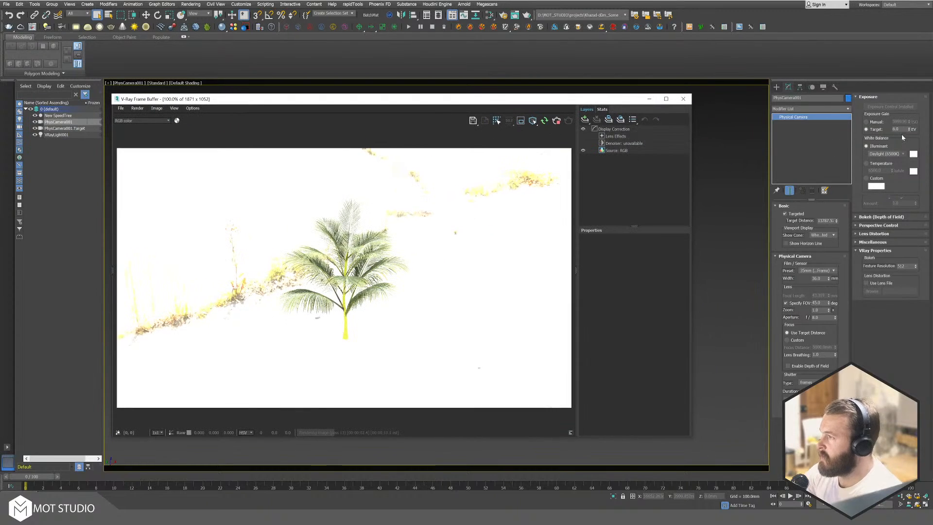
Step: Try target exposure values of 10 and 12 EV for the physical camera, and settle on 8 EV
{"action": "left_click", "coordinate": [897, 129]}
{"action": "type", "text": "10"}
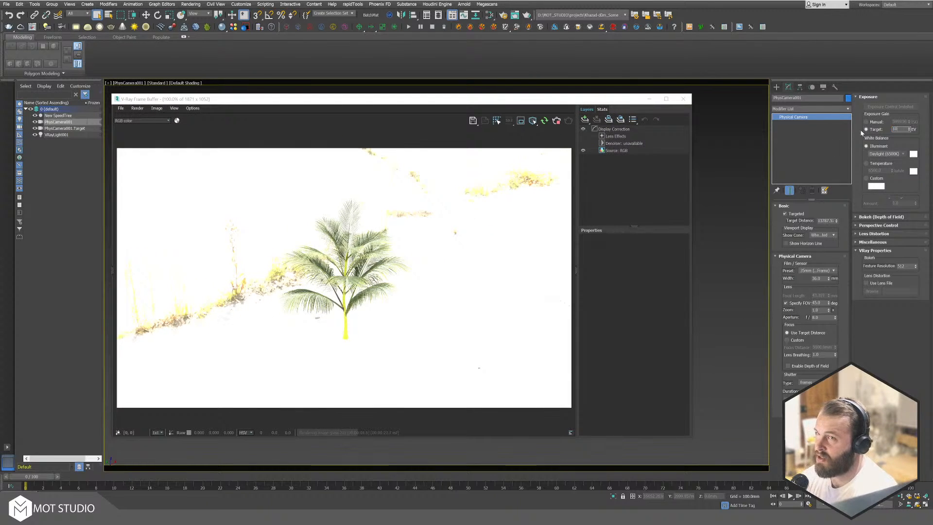
{"action": "key", "text": "Return"}
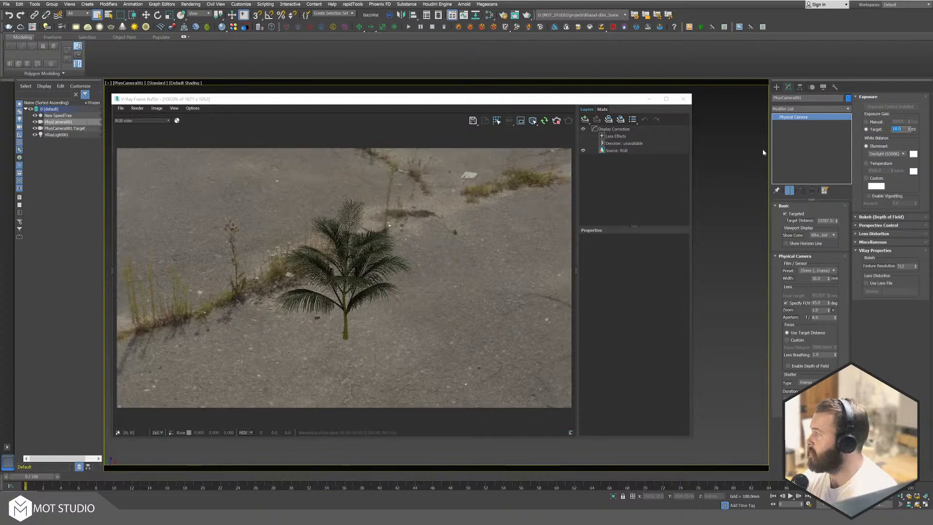
{"action": "type", "text": "12"}
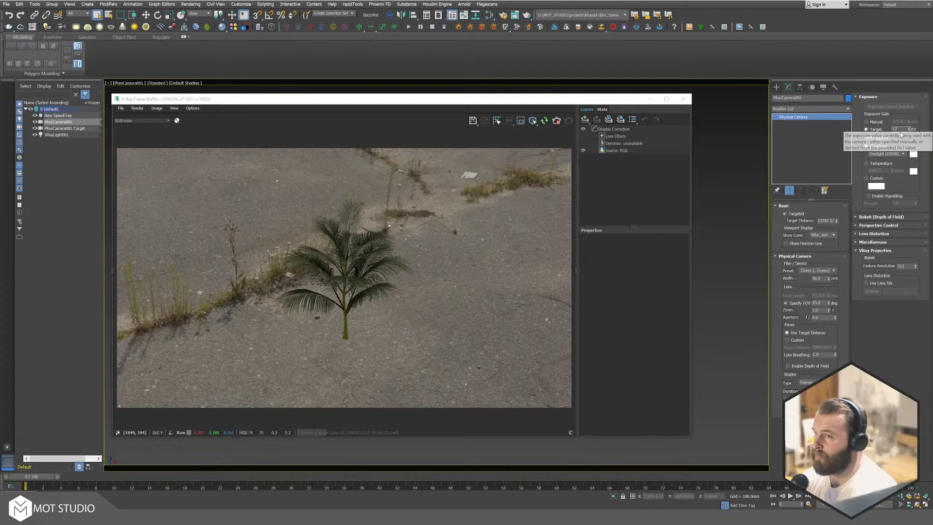
{"action": "key", "text": "Return"}
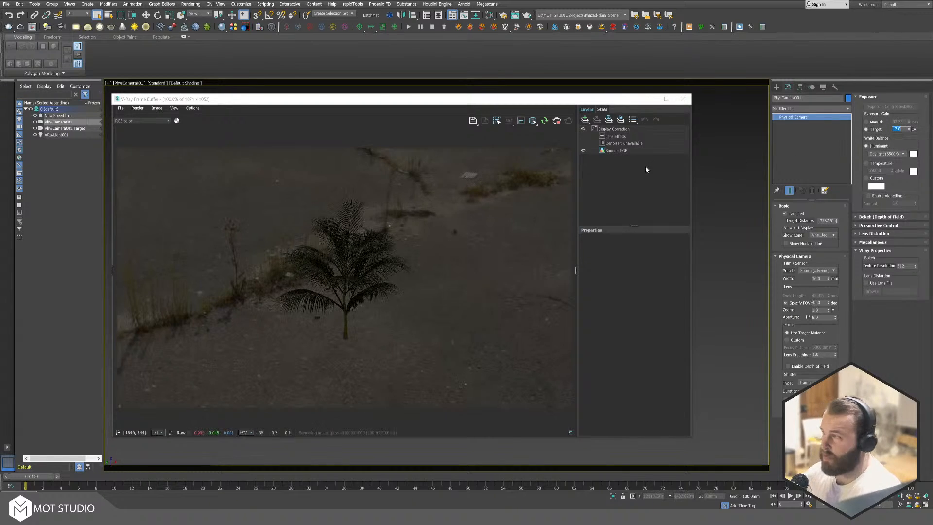
{"action": "type", "text": "8"}
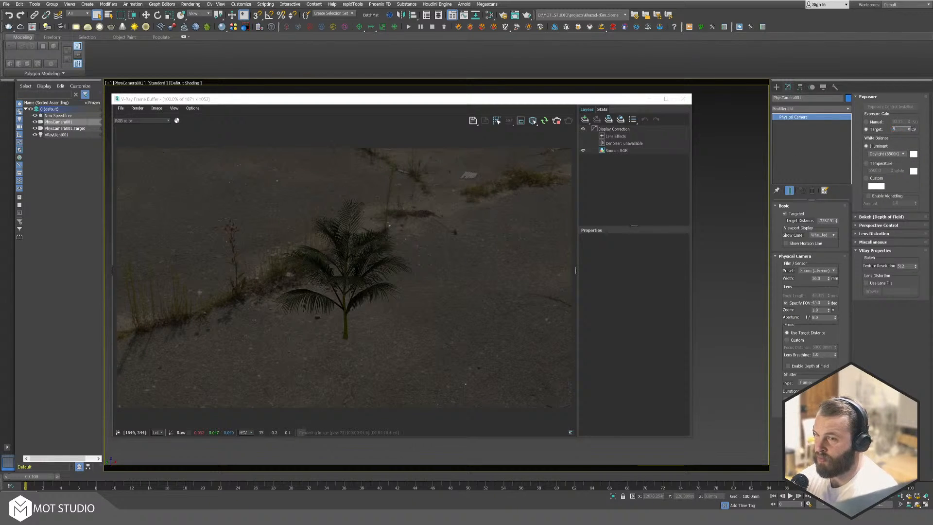
{"action": "key", "text": "Return"}
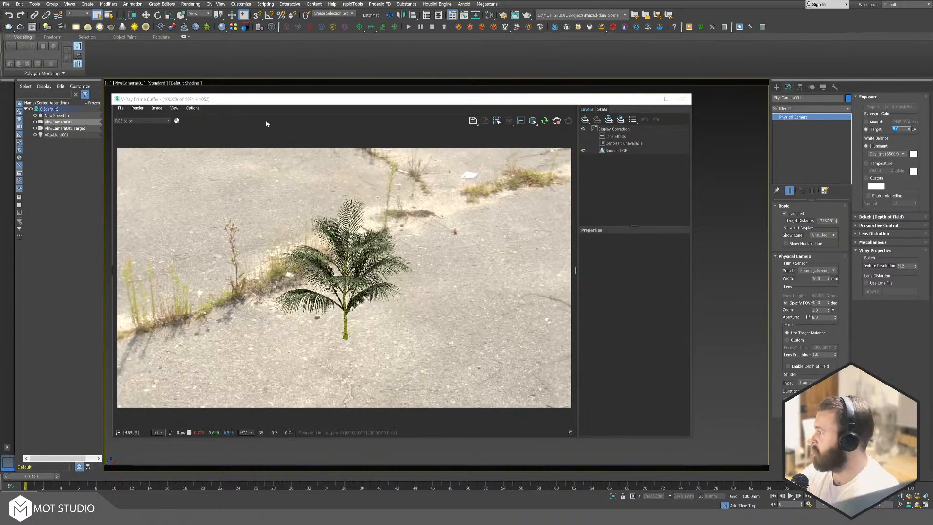
Step: Move the frame buffer clear of the viewport, reframe the physical camera closer on the palm's fronds, and bring the buffer back
{"action": "left_click_drag", "start_coordinate": [452, 100], "coordinate": [821, 74]}
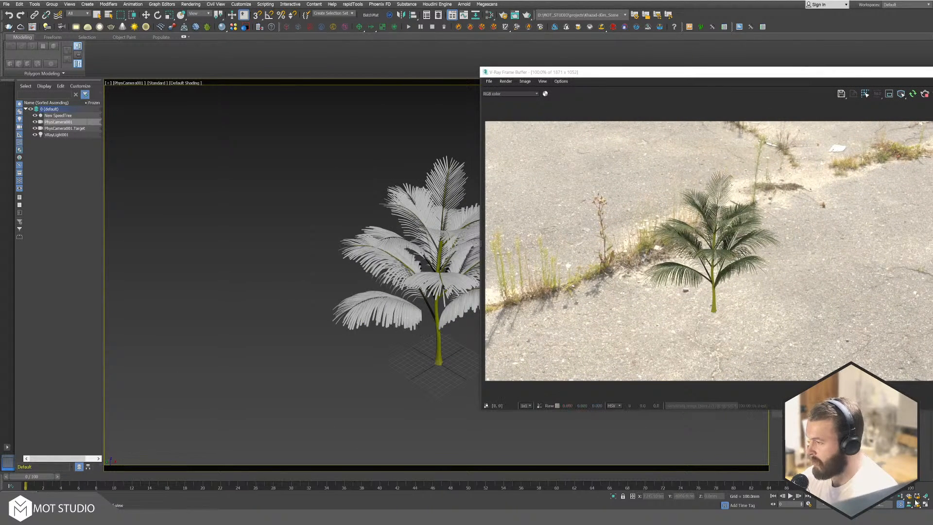
{"action": "scroll", "coordinate": [405, 296], "scroll_direction": "up", "scroll_amount": 8}
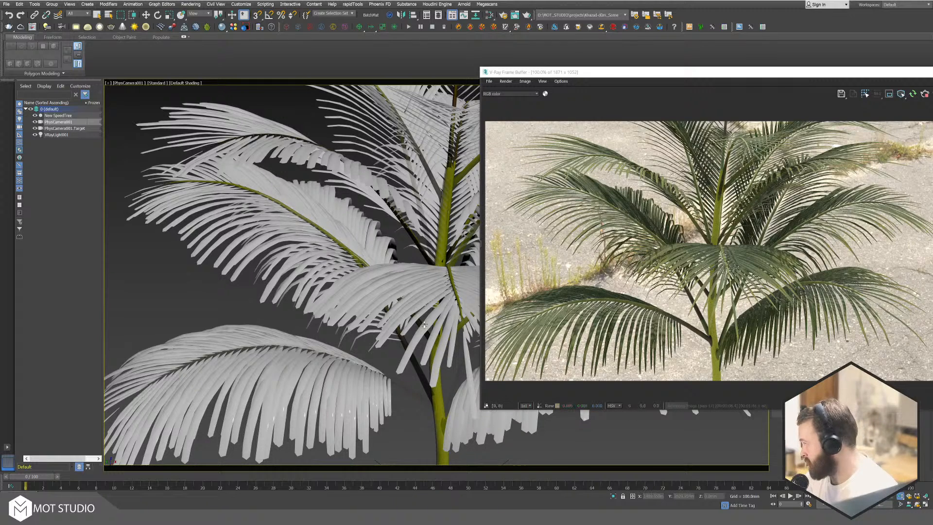
{"action": "mouse_move", "coordinate": [395, 298]}
{"action": "middle_mouse_down", "text": "alt"}
{"action": "mouse_move", "coordinate": [308, 267]}
{"action": "mouse_move", "coordinate": [362, 296]}
{"action": "mouse_move", "coordinate": [385, 294]}
{"action": "middle_mouse_up", "text": "alt"}
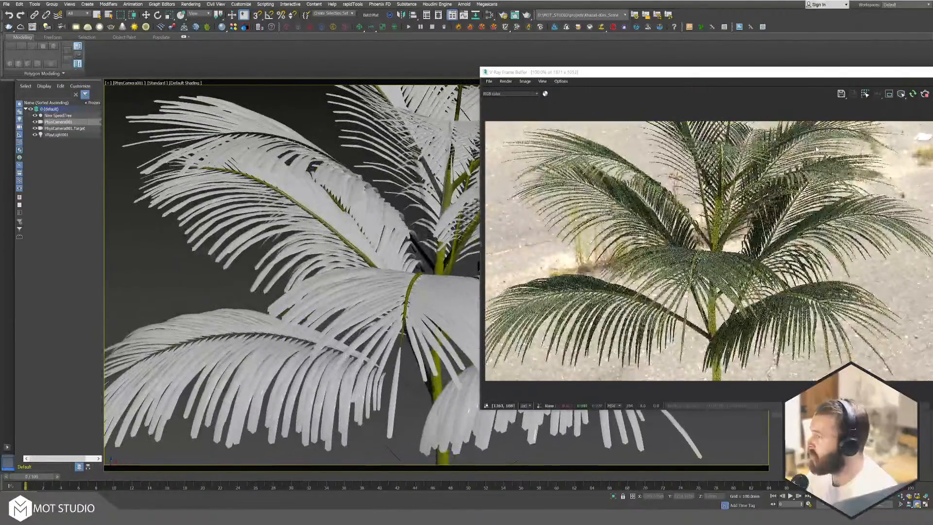
{"action": "left_click_drag", "start_coordinate": [833, 74], "coordinate": [472, 122]}
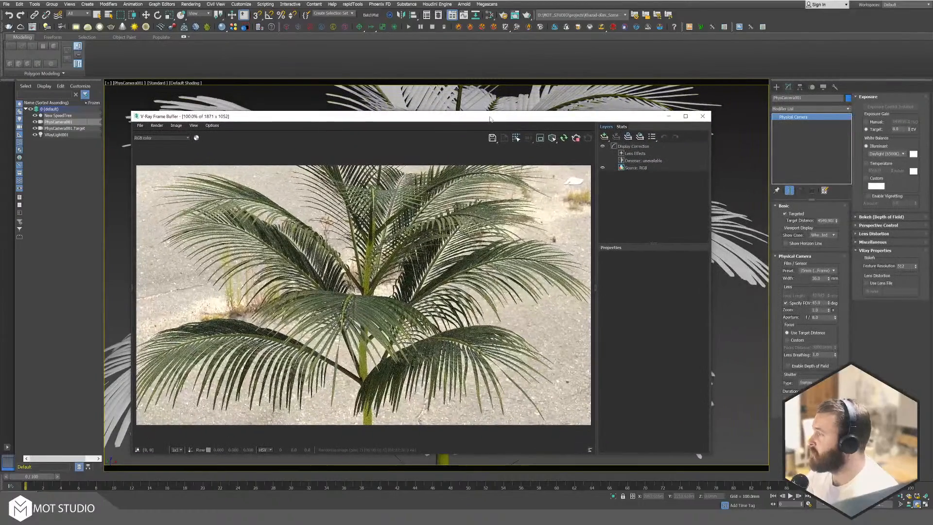
Step: Load the palm's Multi/Sub-Object material into the Slate Material Editor and bring the bitmap nodes feeding Leafs_Mat into view
{"action": "left_click", "coordinate": [490, 18]}
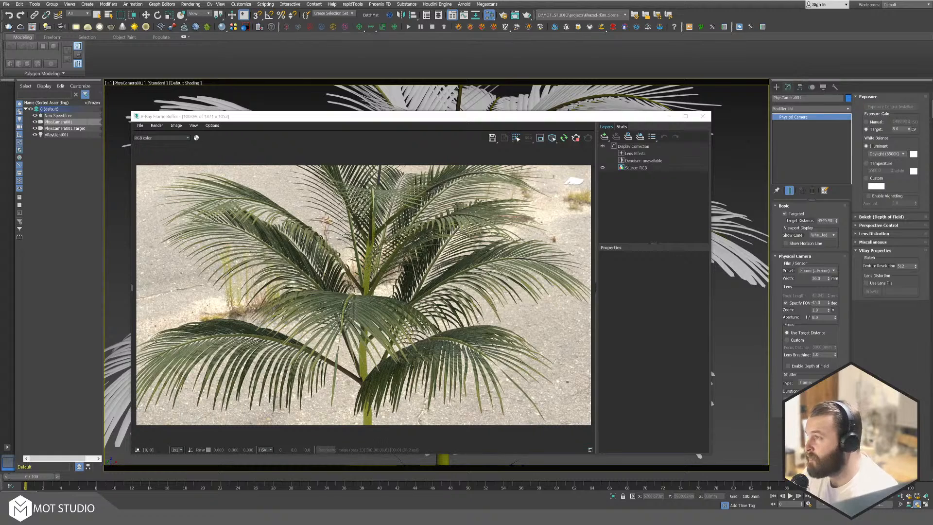
{"action": "left_click_drag", "start_coordinate": [406, 121], "coordinate": [350, 288]}
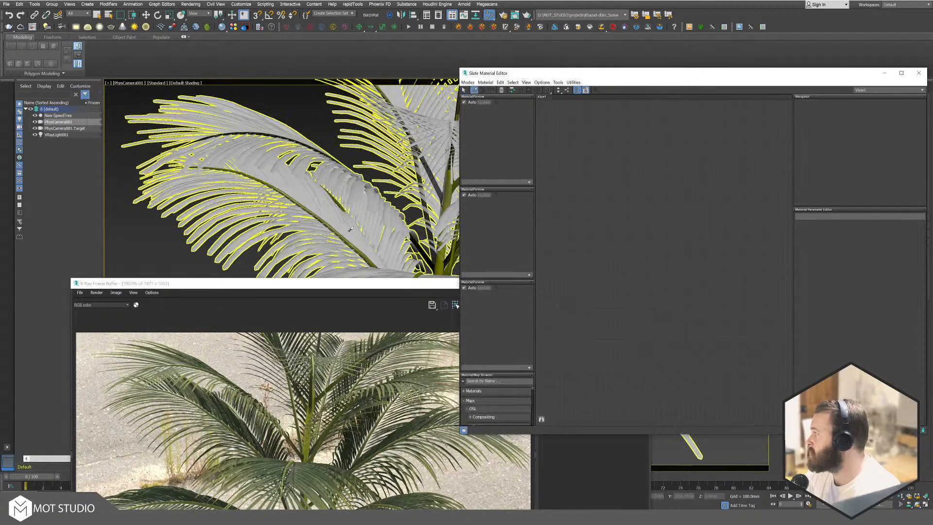
{"action": "left_click", "coordinate": [350, 229]}
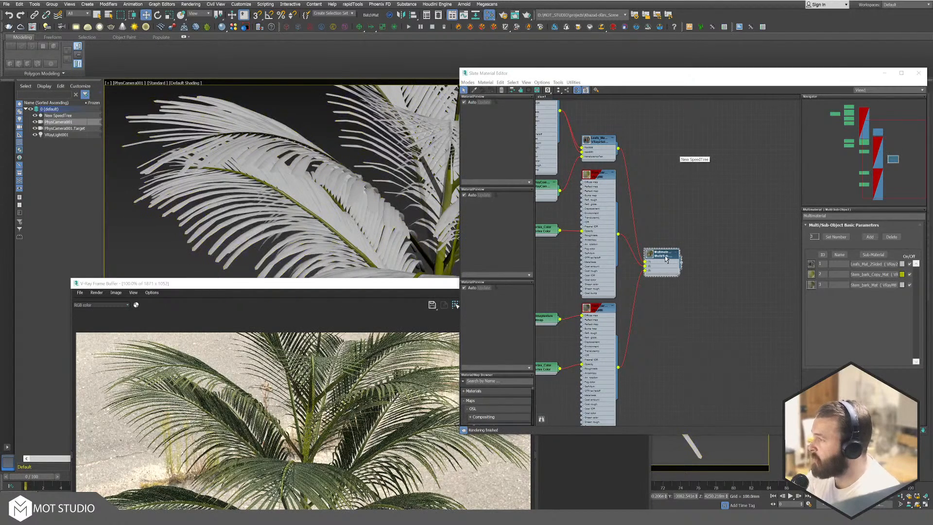
{"action": "left_click_drag", "start_coordinate": [666, 258], "coordinate": [698, 273]}
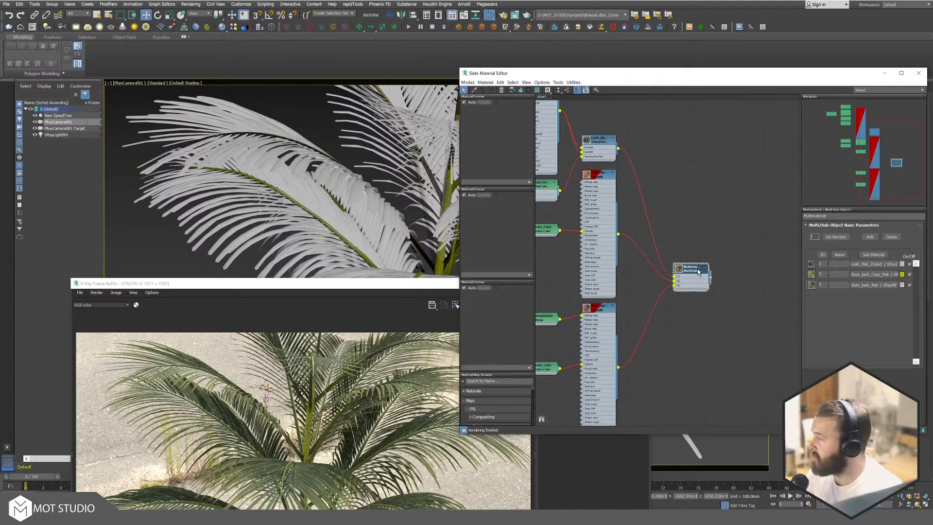
{"action": "middle_click_drag", "start_coordinate": [681, 150], "coordinate": [729, 206]}
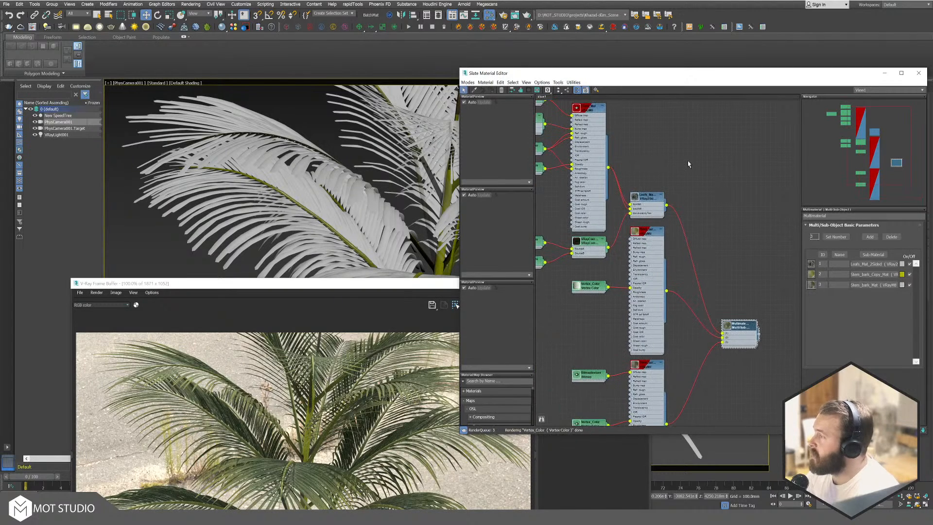
{"action": "middle_click_drag", "start_coordinate": [690, 164], "coordinate": [754, 241]}
{"action": "scroll", "coordinate": [618, 200], "scroll_direction": "up", "scroll_amount": 4}
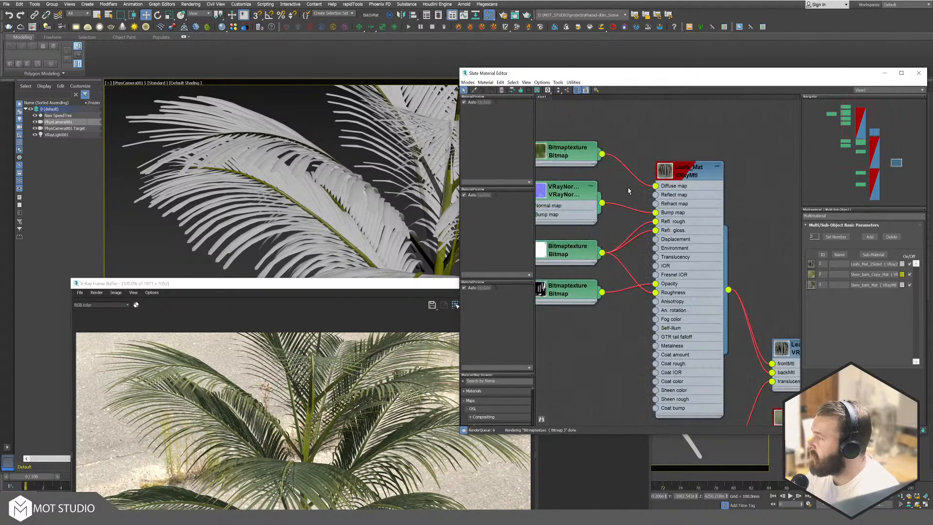
{"action": "middle_click_drag", "start_coordinate": [665, 128], "coordinate": [746, 149]}
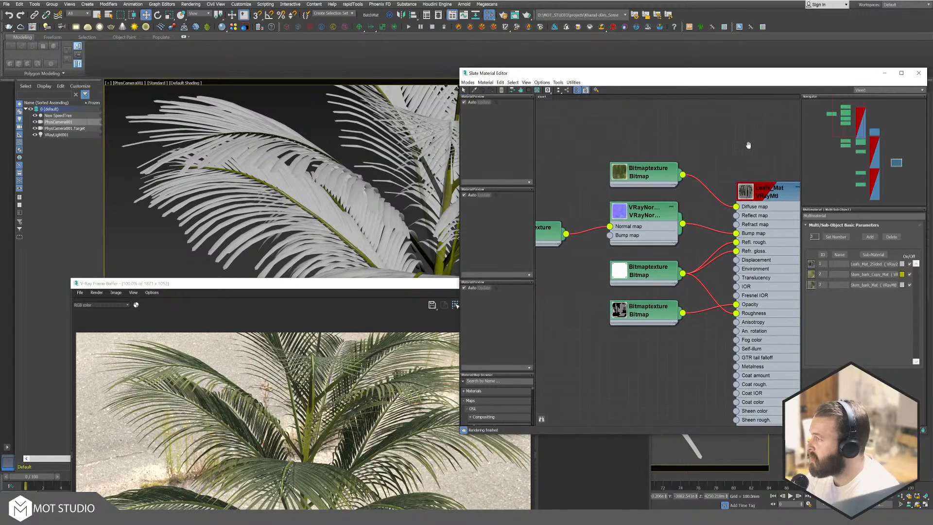
Step: Set V-Ray's rendering RGB primaries to ACEScg in the render setup's color management and close the setup
{"action": "left_click", "coordinate": [505, 17]}
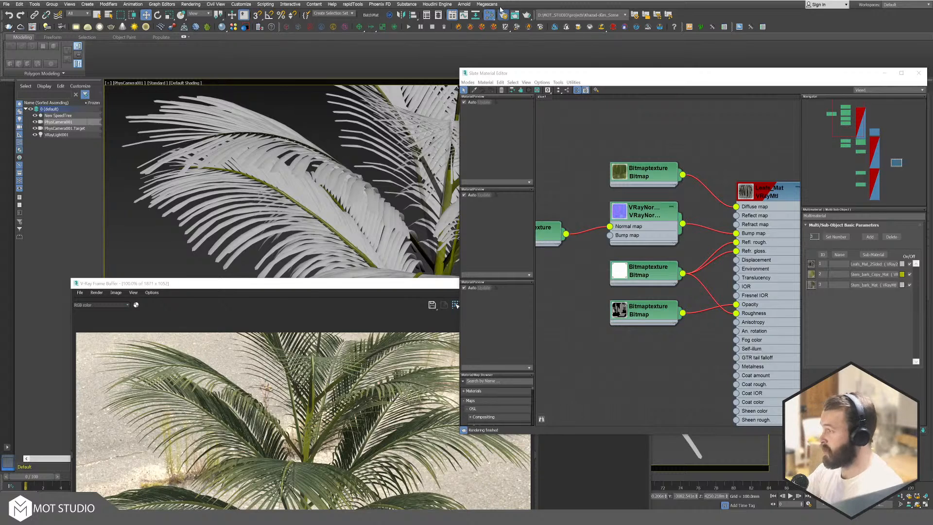
{"action": "left_click", "coordinate": [502, 13]}
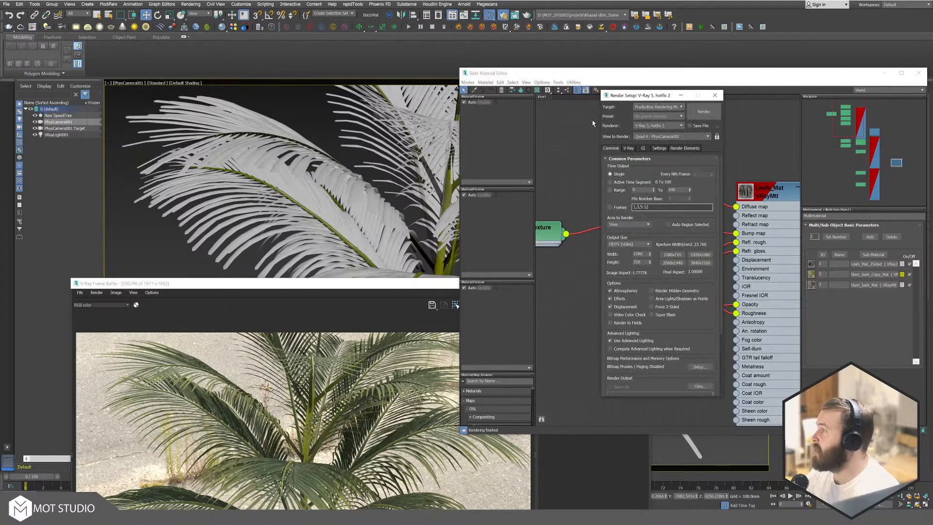
{"action": "left_click", "coordinate": [662, 149]}
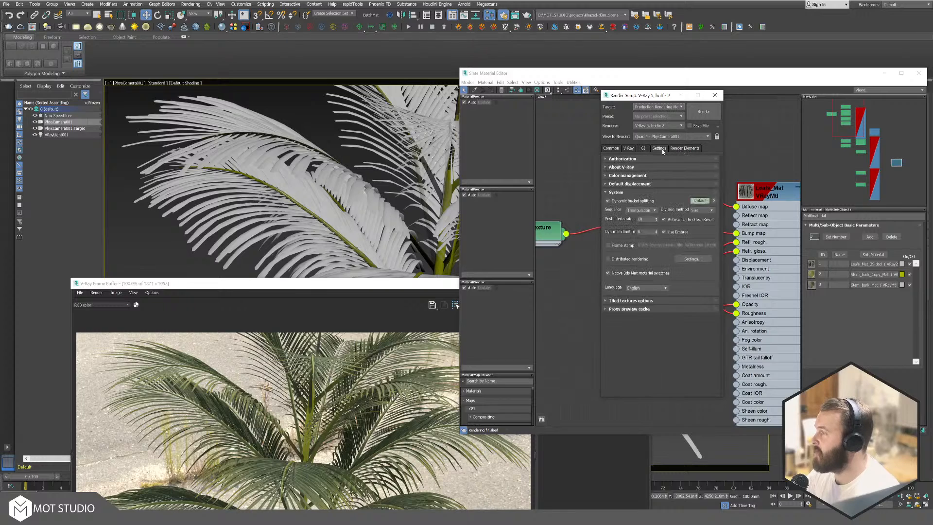
{"action": "left_click", "coordinate": [641, 176]}
{"action": "left_click", "coordinate": [672, 184]}
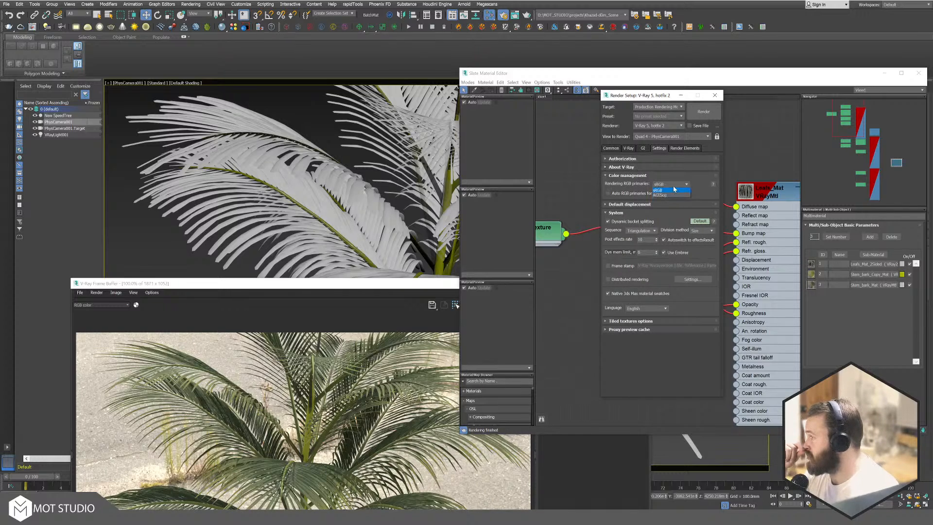
{"action": "left_click", "coordinate": [668, 194]}
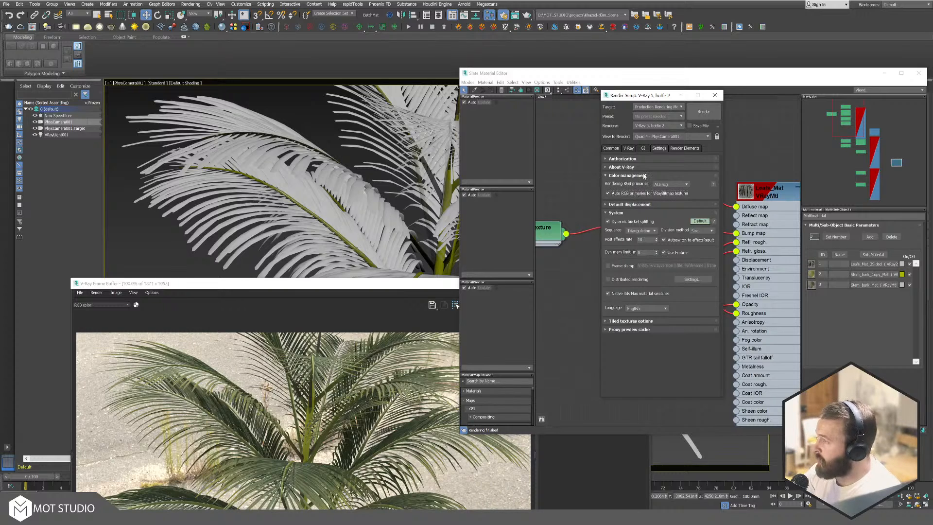
{"action": "left_click", "coordinate": [715, 94]}
Step: Convert all scene materials' and objects' Bitmap texmaps to VRayBitmap texmaps with the V-Ray converter
{"action": "middle_click_drag", "start_coordinate": [703, 193], "coordinate": [762, 220]}
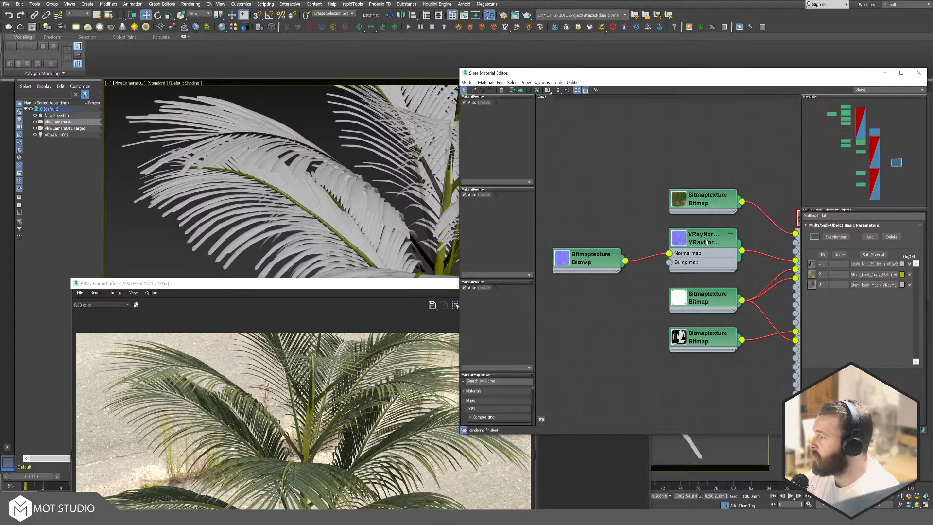
{"action": "right_click", "coordinate": [140, 244]}
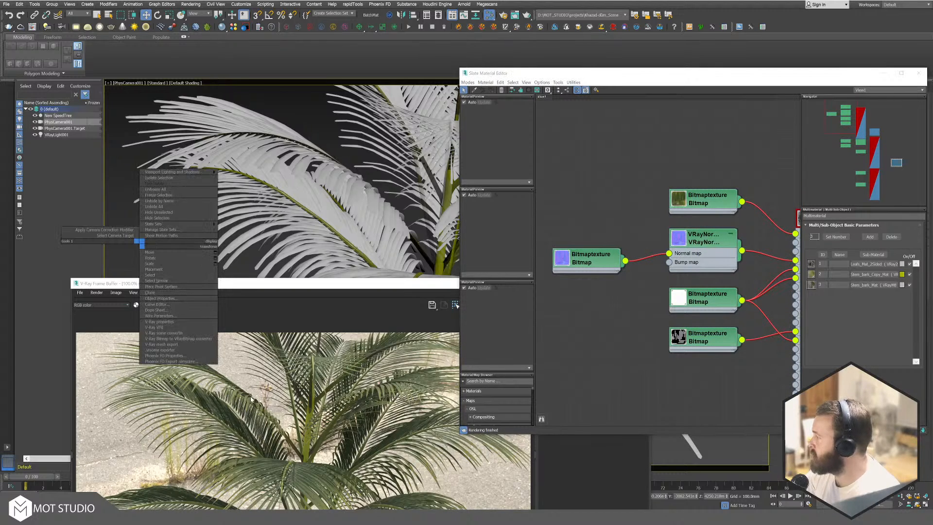
{"action": "left_click", "coordinate": [179, 339]}
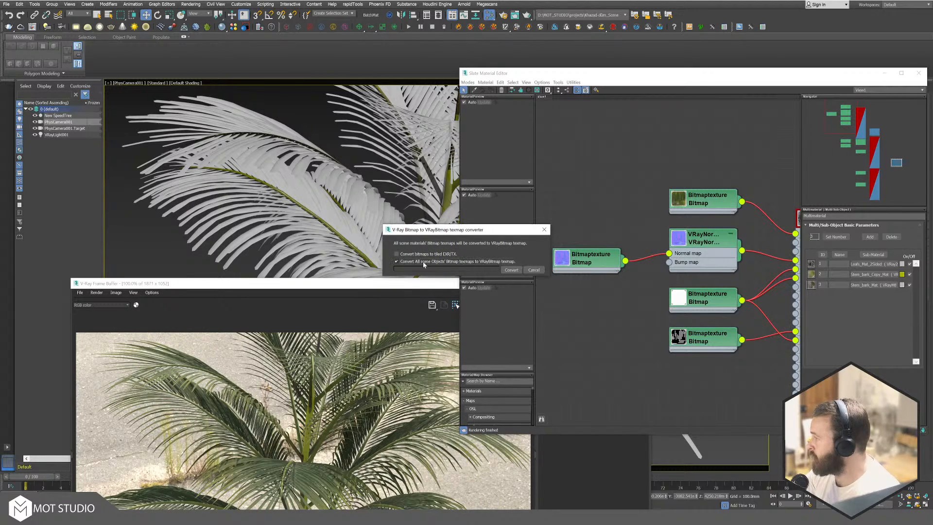
{"action": "left_click", "coordinate": [481, 263]}
{"action": "left_click", "coordinate": [519, 271]}
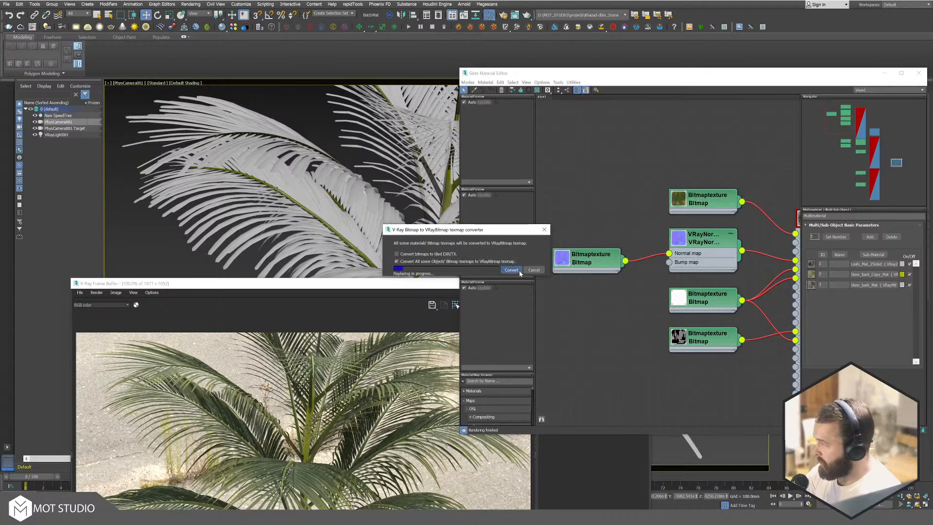
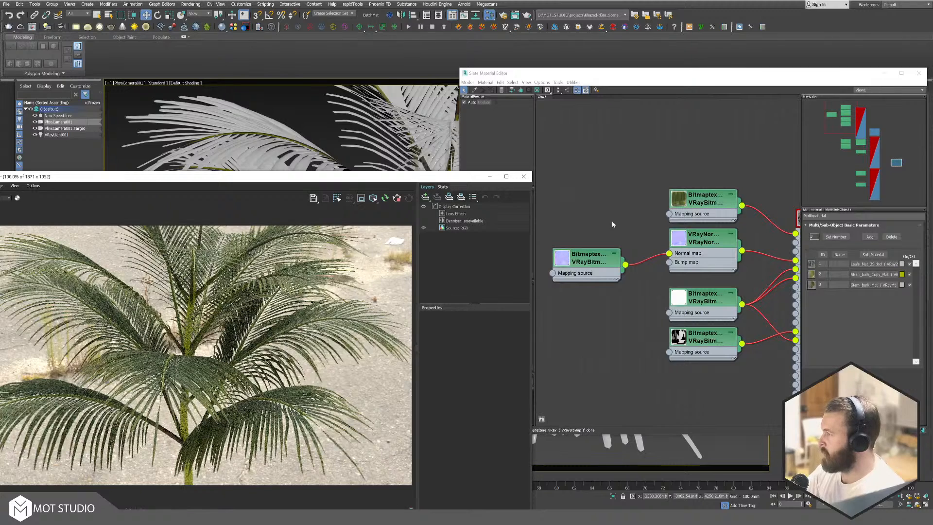
Step: Stop the interactive render, then move and widen the Slate Material Editor window
{"action": "left_click", "coordinate": [397, 199]}
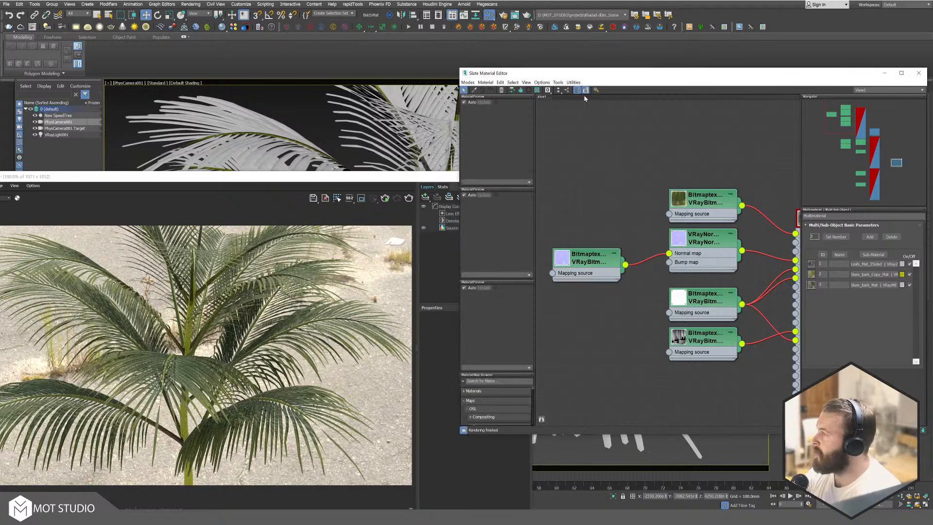
{"action": "left_click_drag", "start_coordinate": [669, 73], "coordinate": [523, 66]}
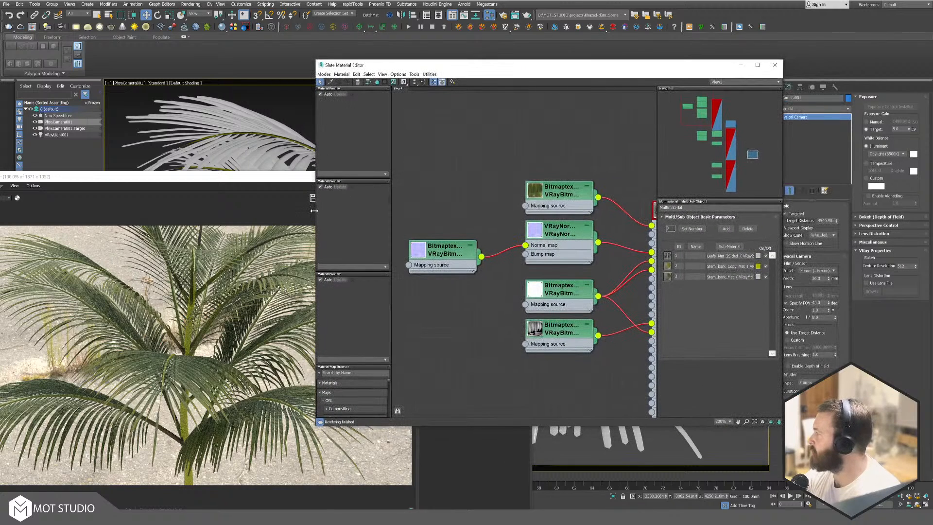
{"action": "left_click_drag", "start_coordinate": [315, 210], "coordinate": [153, 210]}
Step: Delete the two bitmap nodes and the V-Ray map they feed from the two-sided leaf material's translucency input
{"action": "middle_click_drag", "start_coordinate": [498, 128], "coordinate": [475, 110]}
{"action": "mouse_move", "coordinate": [545, 148]}
{"action": "middle_mouse_down"}
{"action": "mouse_move", "coordinate": [519, 115]}
{"action": "mouse_move", "coordinate": [505, 69]}
{"action": "middle_mouse_up"}
{"action": "middle_click_drag", "start_coordinate": [360, 256], "coordinate": [397, 177]}
{"action": "left_click_drag", "start_coordinate": [299, 264], "coordinate": [406, 362]}
{"action": "key", "text": "Delete"}
{"action": "left_click", "coordinate": [494, 288]}
{"action": "key", "text": "Delete"}
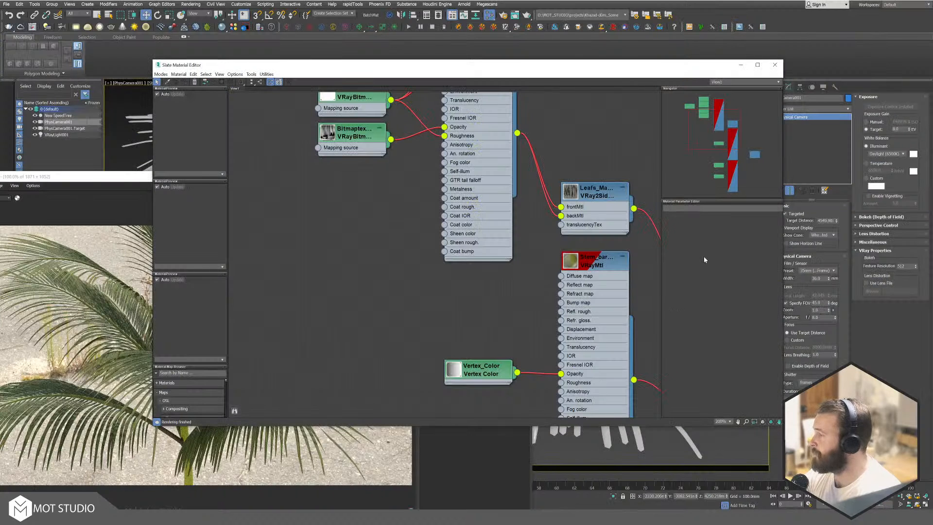
Step: Set the two-sided leaf material's translucency colour to a light grey
{"action": "left_click", "coordinate": [594, 194]}
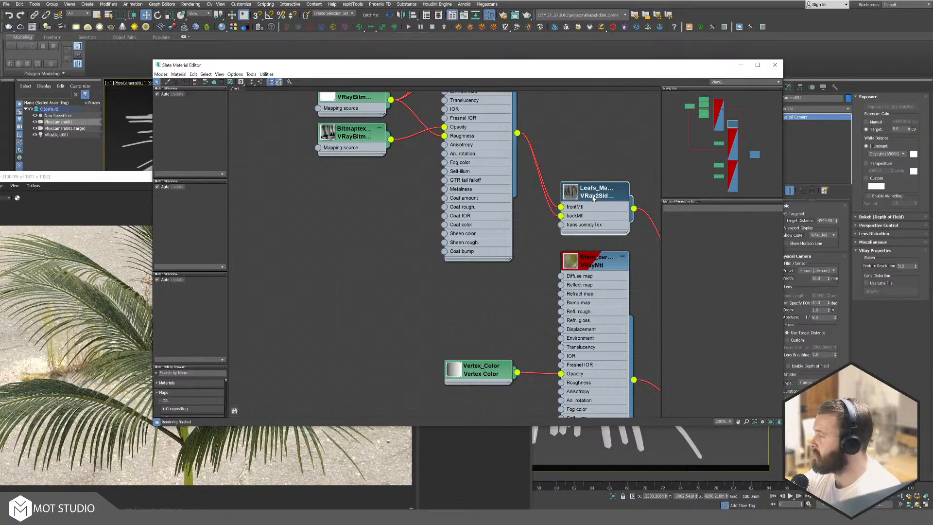
{"action": "left_click", "coordinate": [691, 242]}
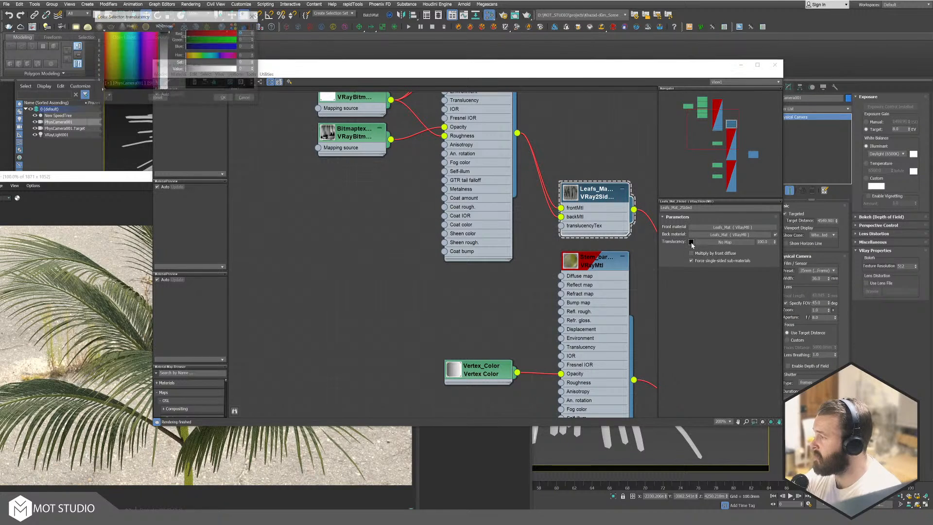
{"action": "left_click", "coordinate": [219, 70]}
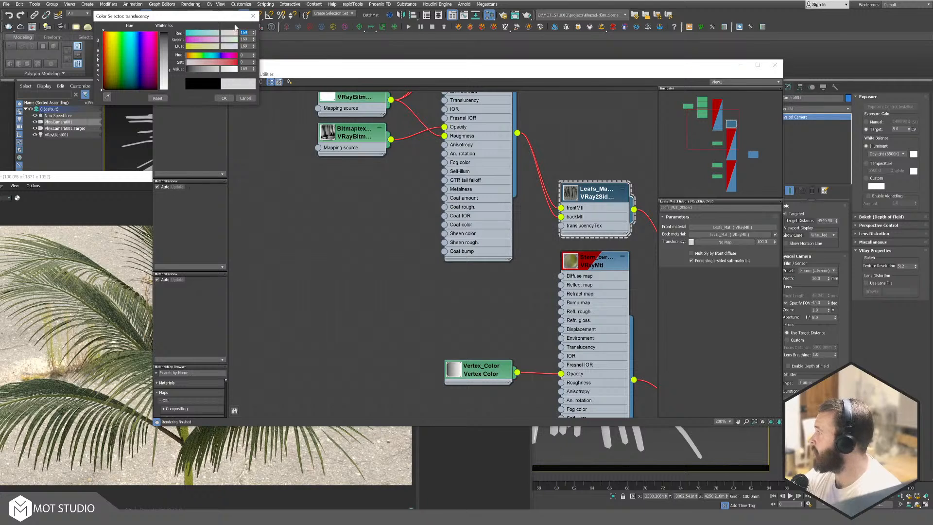
{"action": "left_click", "coordinate": [224, 99]}
Step: Set the blur to 0.01 on the leaf material's opacity, glossiness and normal bitmaps
{"action": "middle_click_drag", "start_coordinate": [279, 121], "coordinate": [409, 286]}
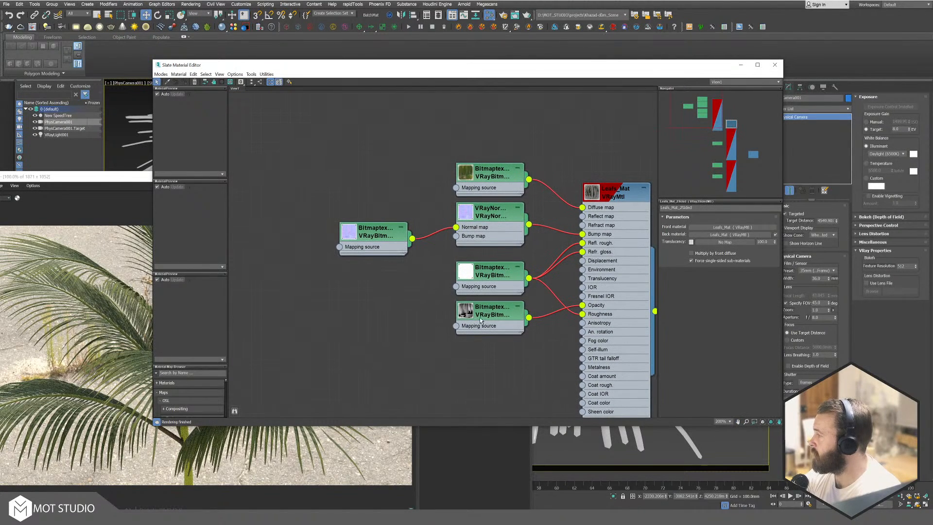
{"action": "left_click", "coordinate": [509, 315]}
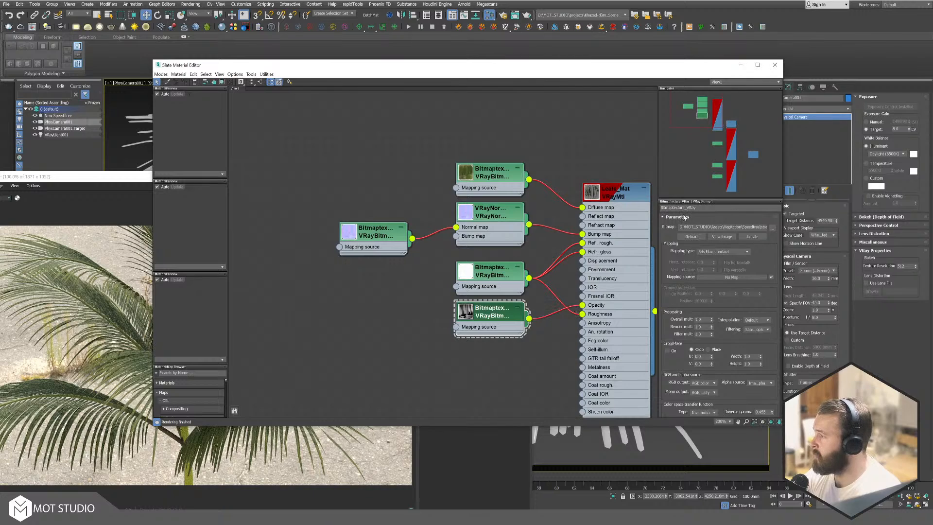
{"action": "left_click", "coordinate": [679, 217]}
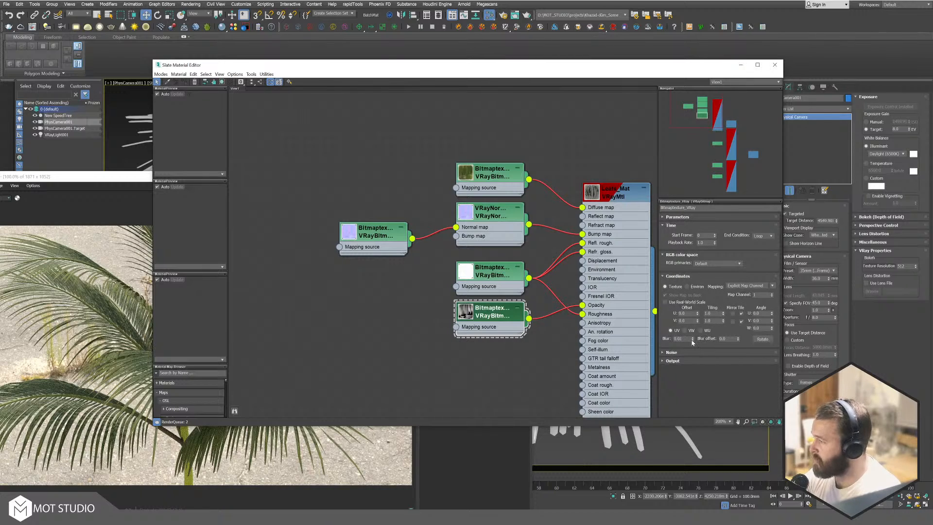
{"action": "left_click", "coordinate": [501, 279]}
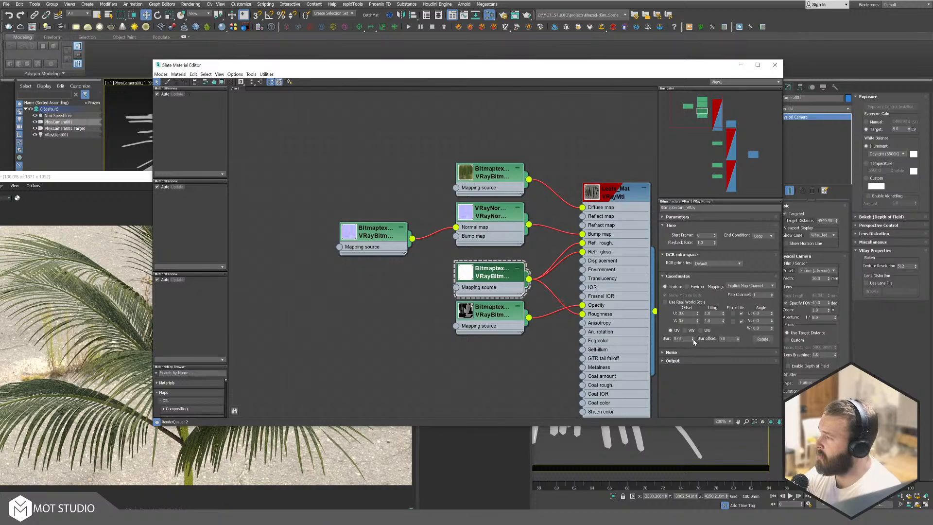
{"action": "left_click", "coordinate": [349, 241]}
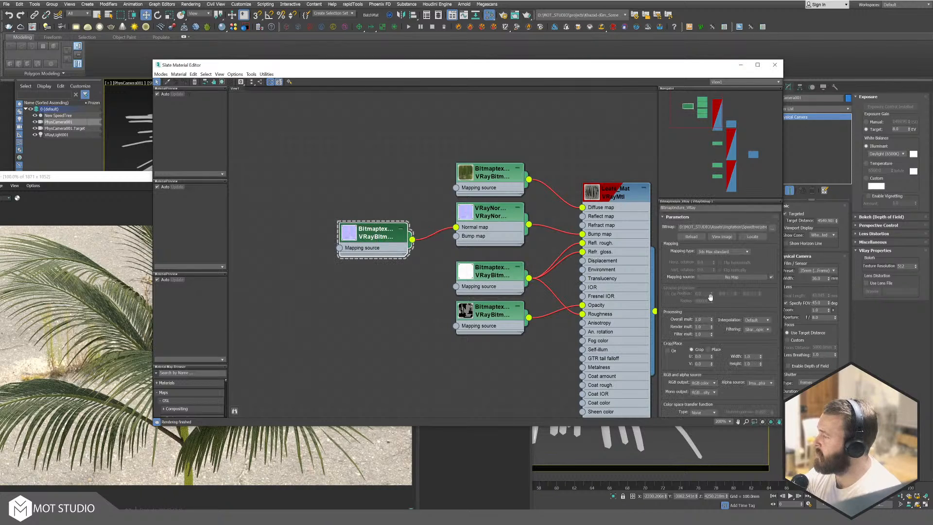
{"action": "left_click", "coordinate": [673, 217]}
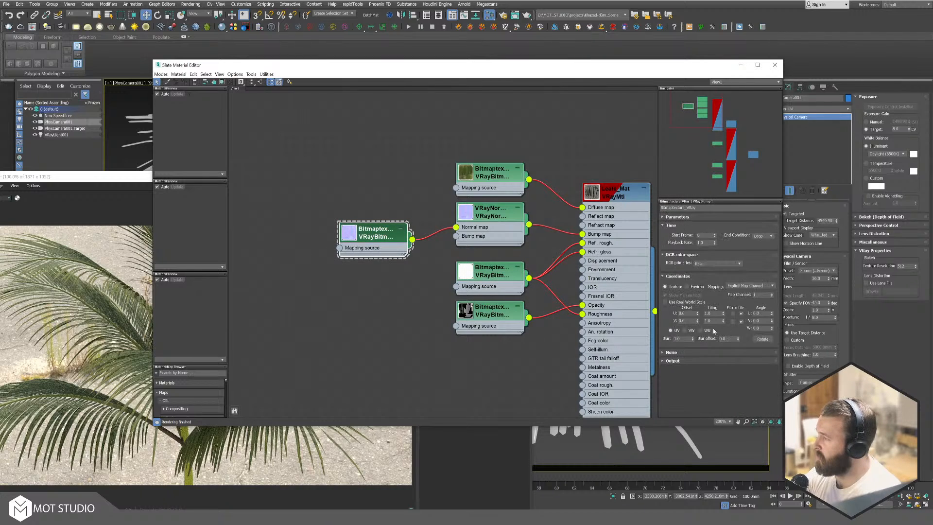
{"action": "right_click", "coordinate": [694, 340]}
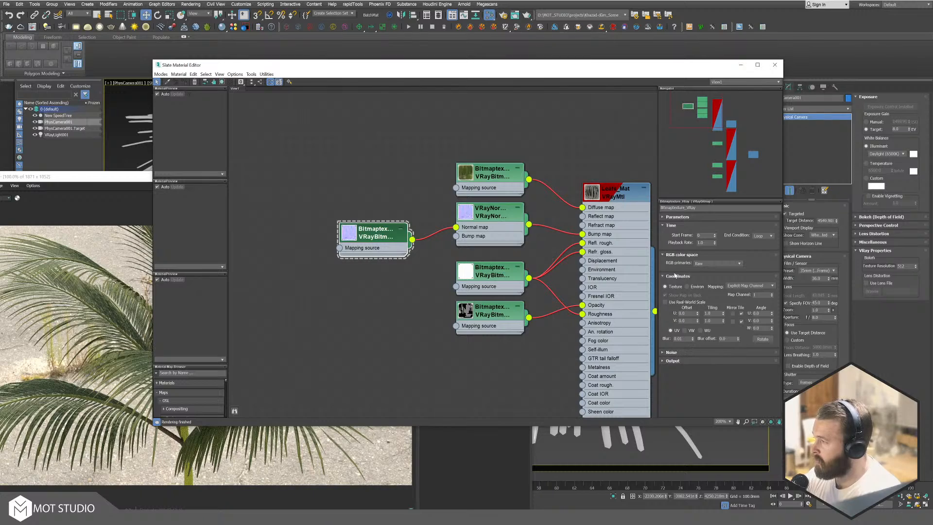
Step: Set the leaf diffuse bitmap's color space transfer function to From 3ds Max and its RGB primaries to sRGB primaries
{"action": "left_click", "coordinate": [664, 217]}
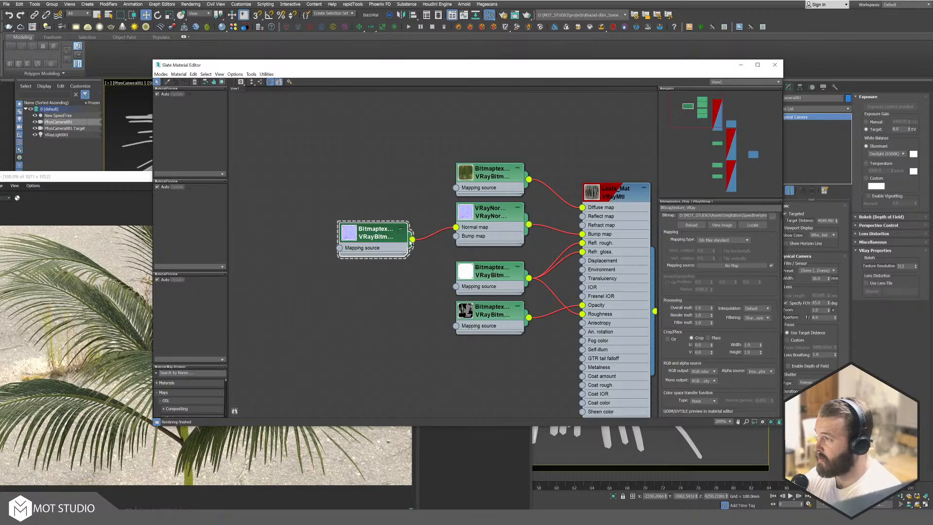
{"action": "left_click", "coordinate": [493, 177]}
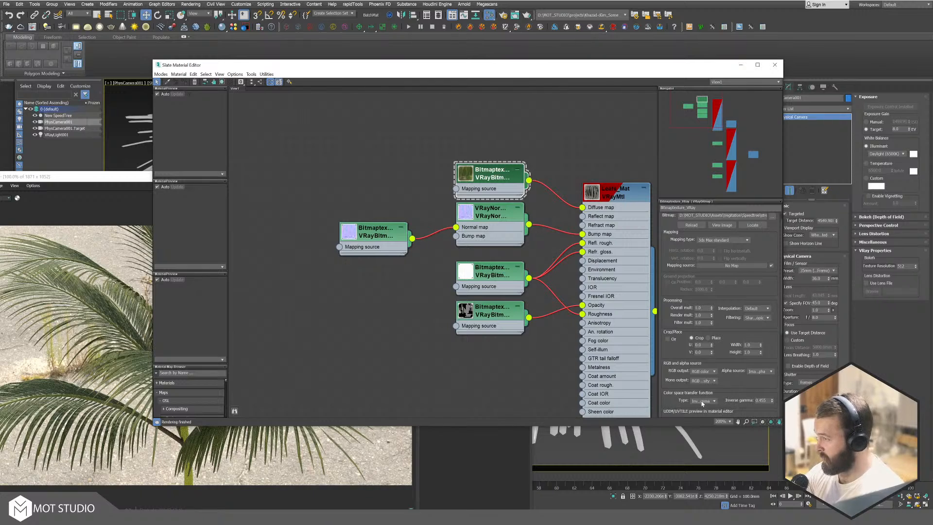
{"action": "left_click", "coordinate": [702, 401]}
{"action": "left_click", "coordinate": [704, 421]}
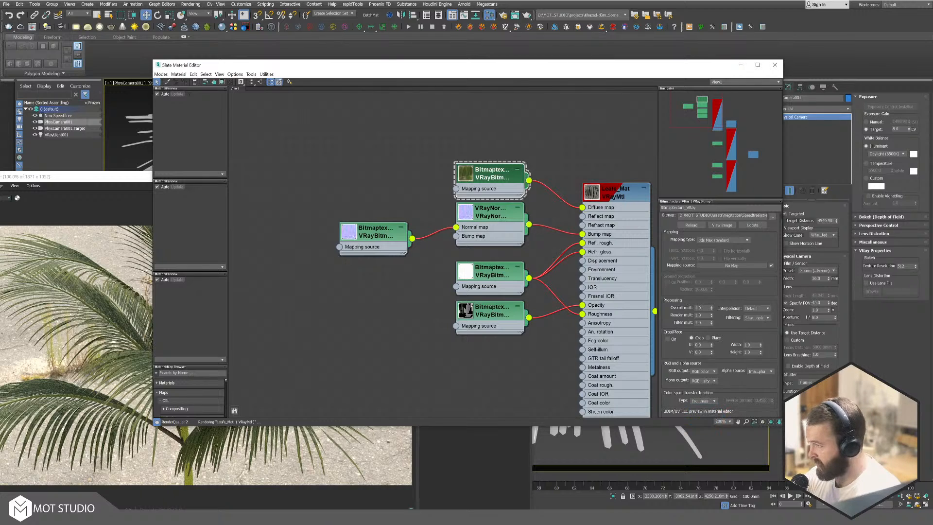
{"action": "scroll", "coordinate": [778, 390], "scroll_direction": "down", "scroll_amount": 5}
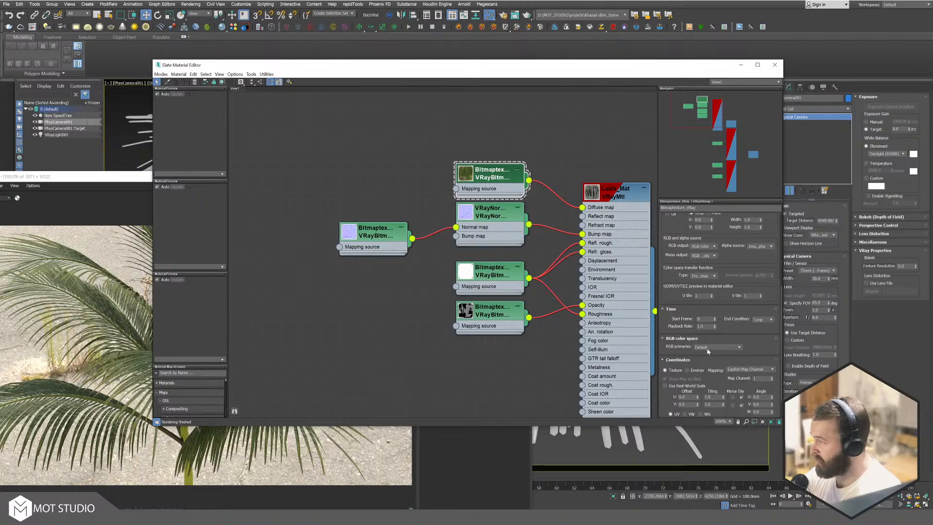
{"action": "left_click", "coordinate": [708, 347]}
{"action": "left_click", "coordinate": [710, 358]}
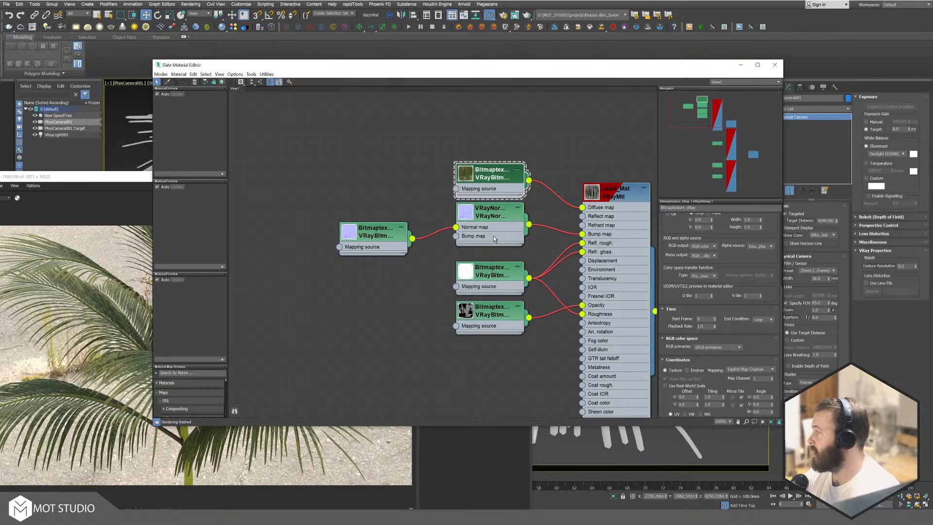
Step: Delete the two Vertex Color maps that feed the opacity of the remaining V-Ray materials
{"action": "scroll", "coordinate": [483, 323], "scroll_direction": "down", "scroll_amount": 5}
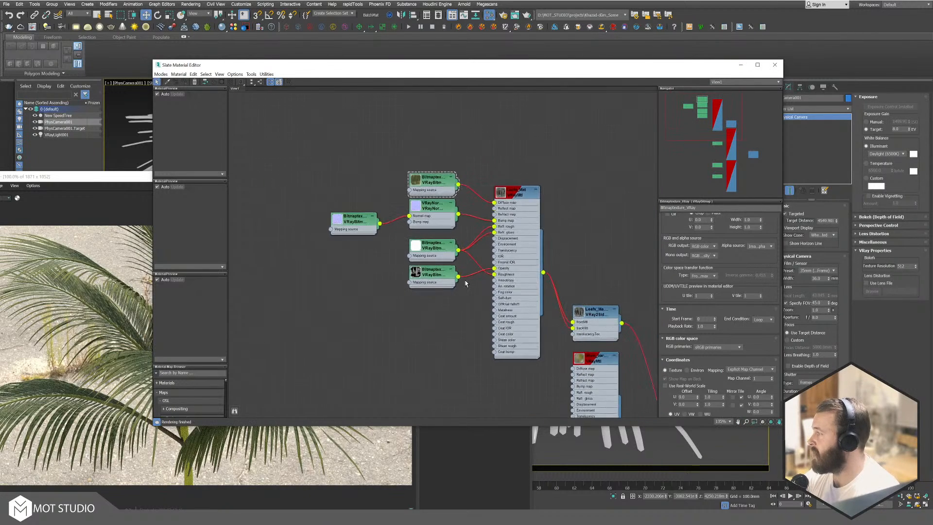
{"action": "middle_click_drag", "start_coordinate": [574, 296], "coordinate": [569, 185]}
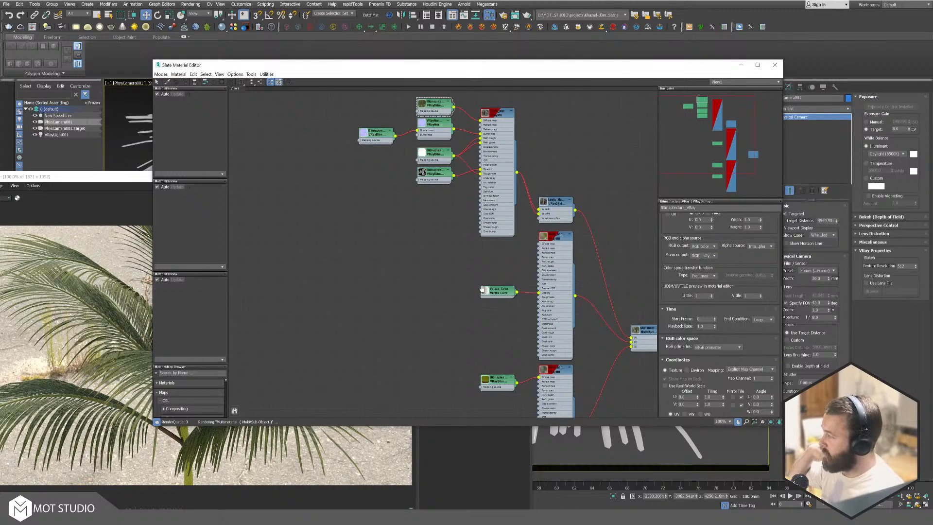
{"action": "scroll", "coordinate": [483, 290], "scroll_direction": "up", "scroll_amount": 2}
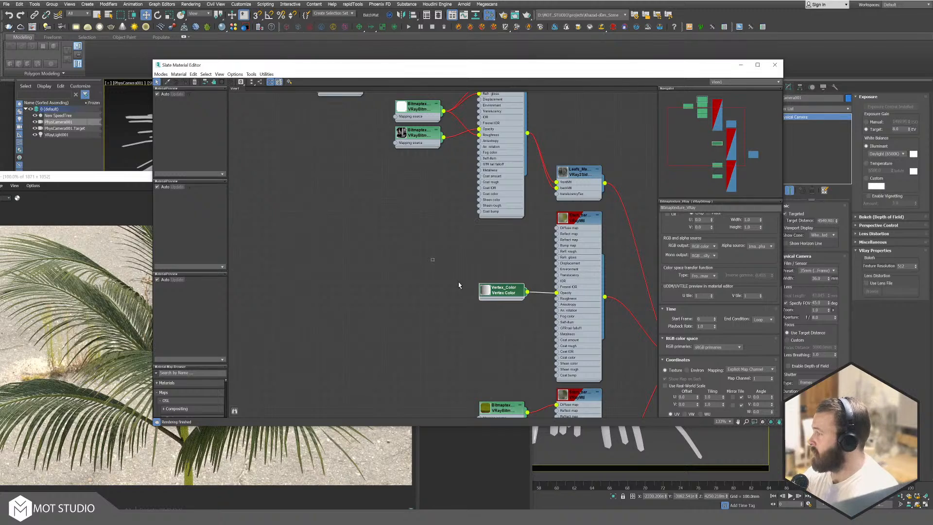
{"action": "left_click_drag", "start_coordinate": [458, 285], "coordinate": [537, 325]}
{"action": "key", "text": "Delete"}
{"action": "key", "text": "ctrl+z"}
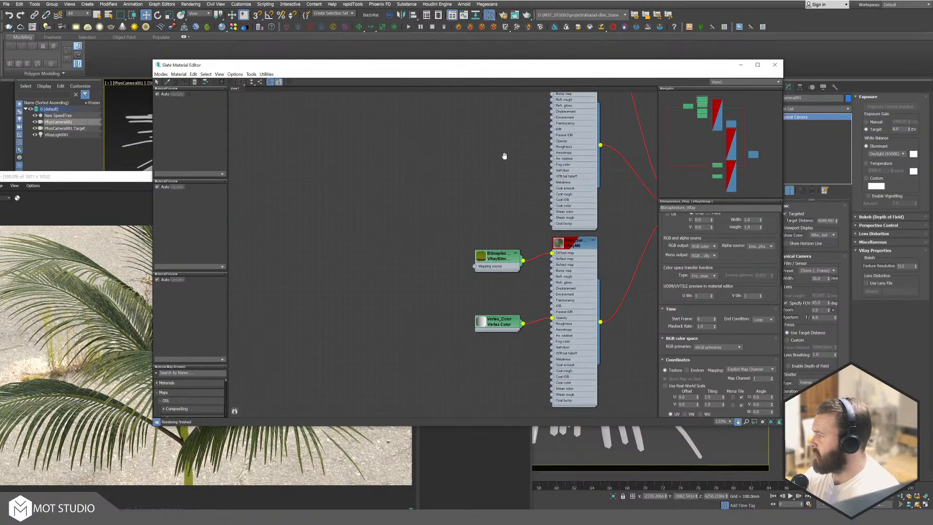
{"action": "left_click_drag", "start_coordinate": [457, 299], "coordinate": [533, 354]}
{"action": "key", "text": "Delete"}
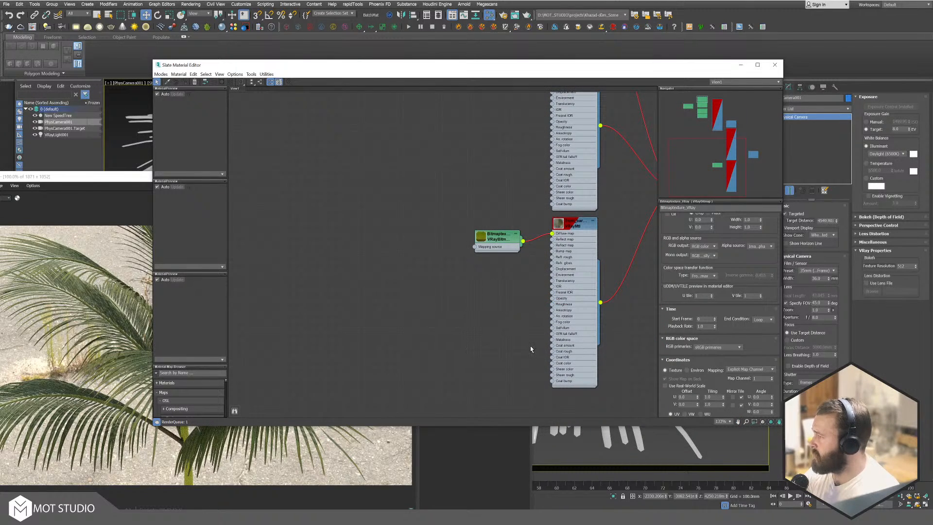
Step: Start an interactive render with the editor moved aside, and orbit the camera to look up at the palm against the sky
{"action": "left_click_drag", "start_coordinate": [600, 66], "coordinate": [932, 100]}
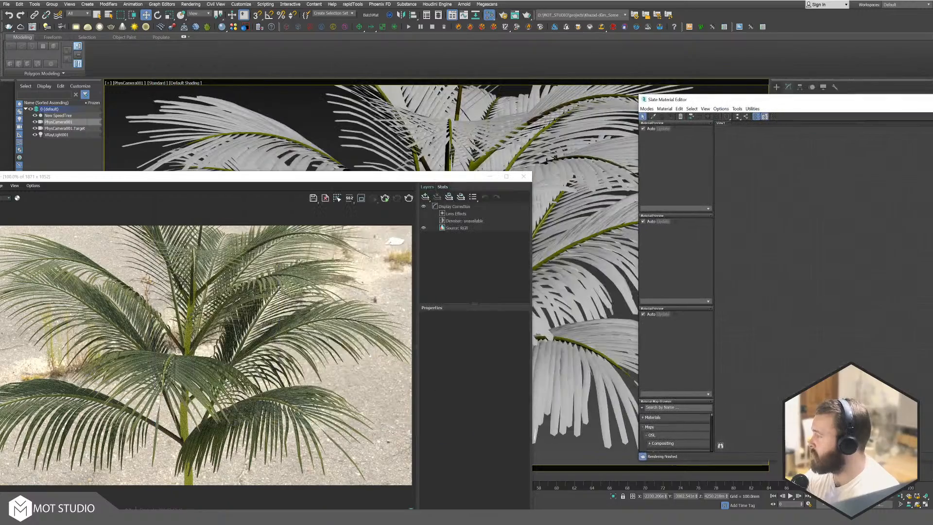
{"action": "left_click", "coordinate": [385, 199]}
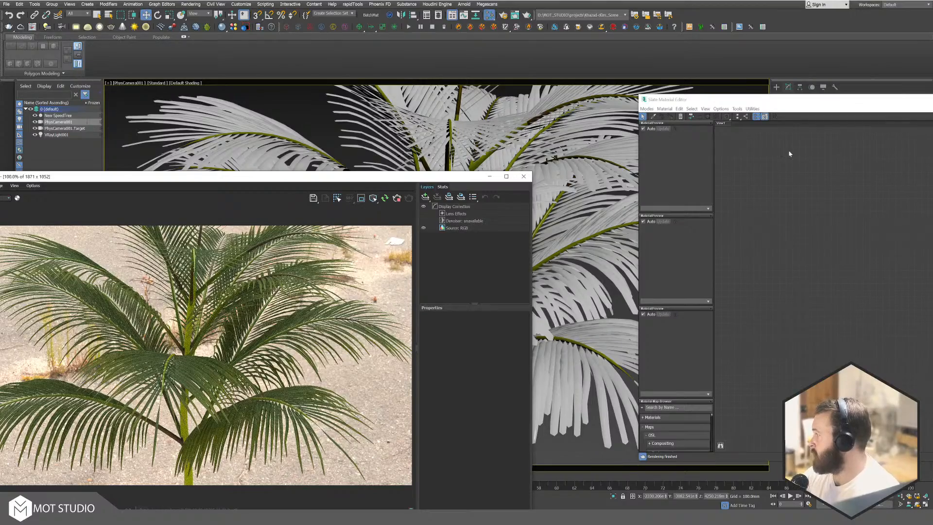
{"action": "left_click_drag", "start_coordinate": [38, 176], "coordinate": [534, 334]}
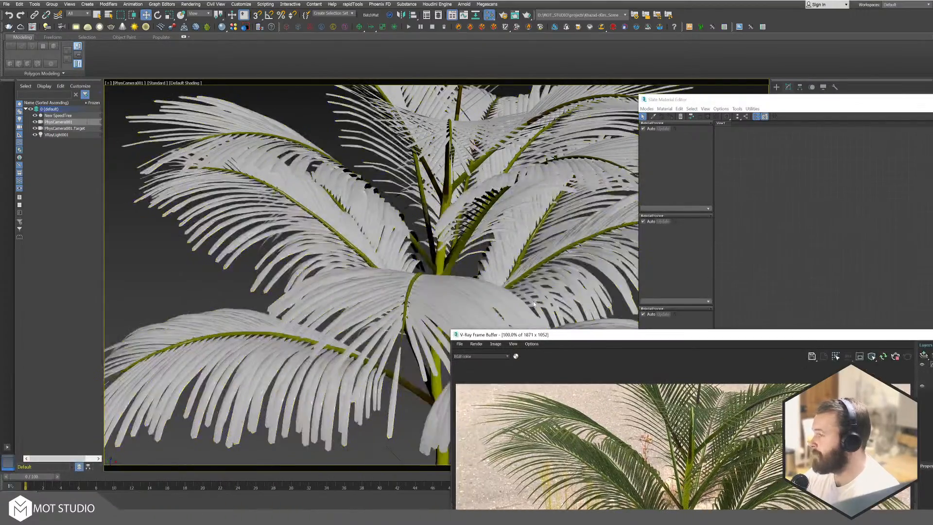
{"action": "left_click", "coordinate": [188, 285]}
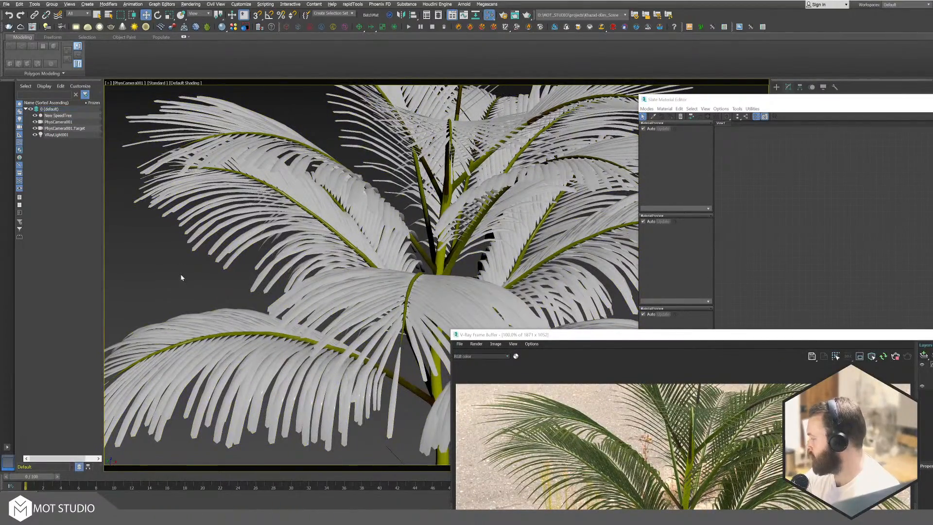
{"action": "middle_click_drag", "start_coordinate": [181, 277], "coordinate": [612, 330], "text": "alt"}
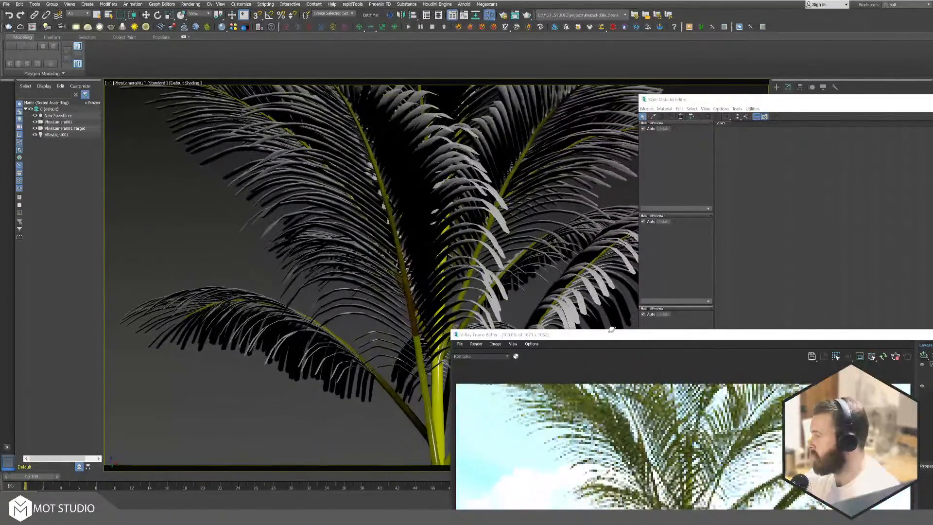
{"action": "left_click_drag", "start_coordinate": [783, 335], "coordinate": [379, 143]}
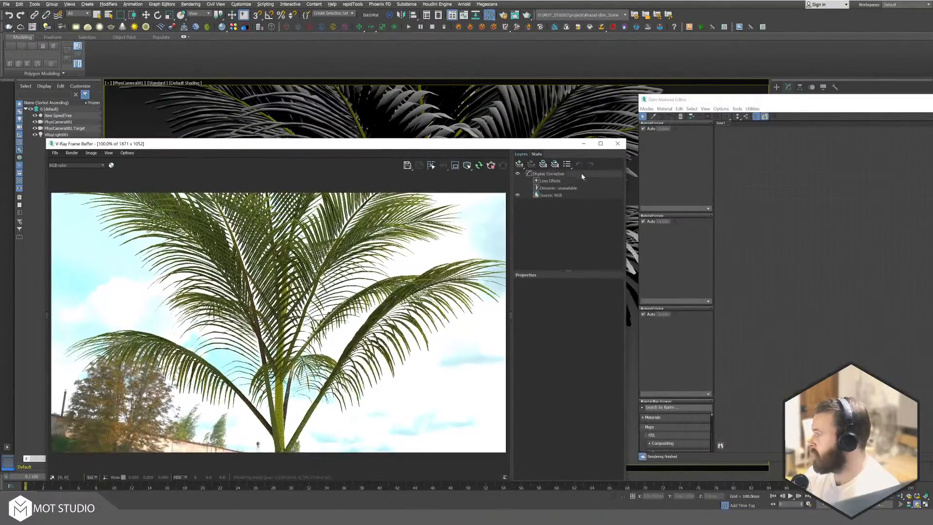
Step: Switch the frame buffer's display correction to OCIO and load the config from the aces_1.2 folder of OpenColorIO-Configs-feature-aces-1.1-config
{"action": "left_click", "coordinate": [541, 172]}
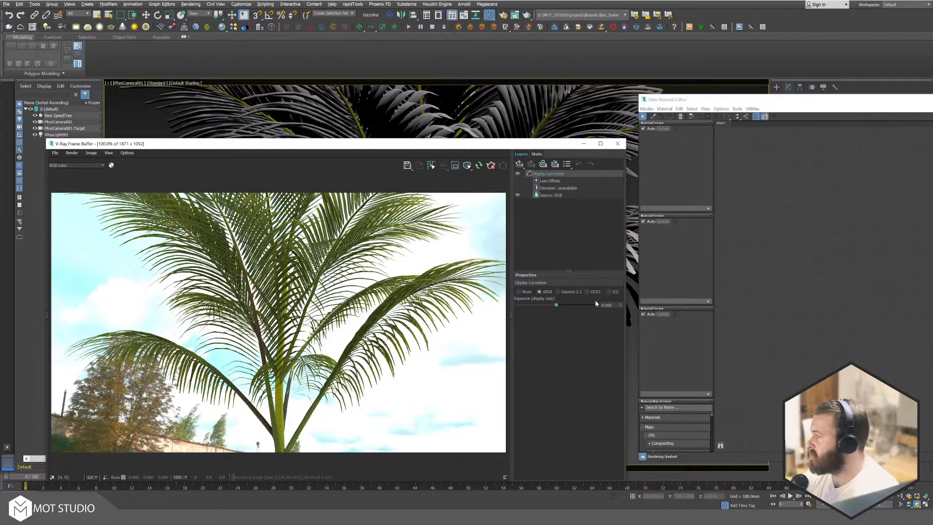
{"action": "left_click", "coordinate": [587, 291]}
{"action": "left_click", "coordinate": [611, 318]}
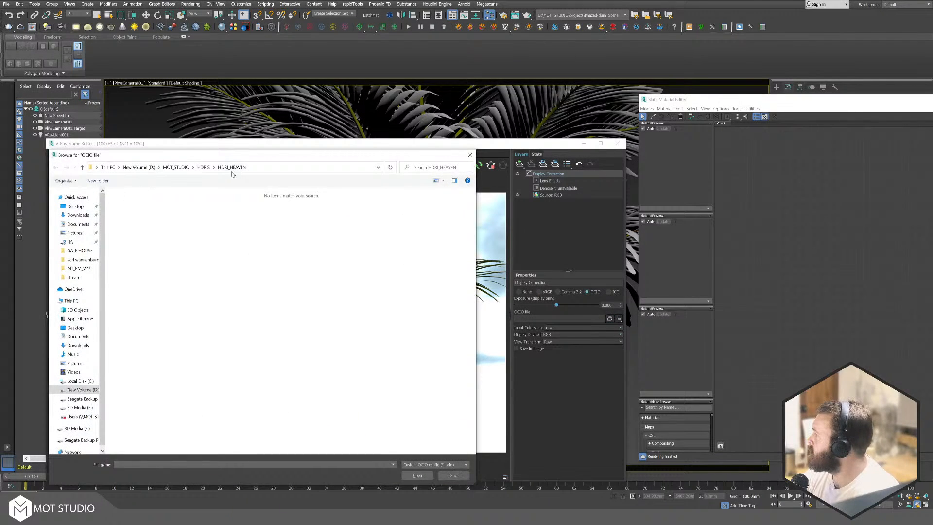
{"action": "left_click", "coordinate": [178, 167]}
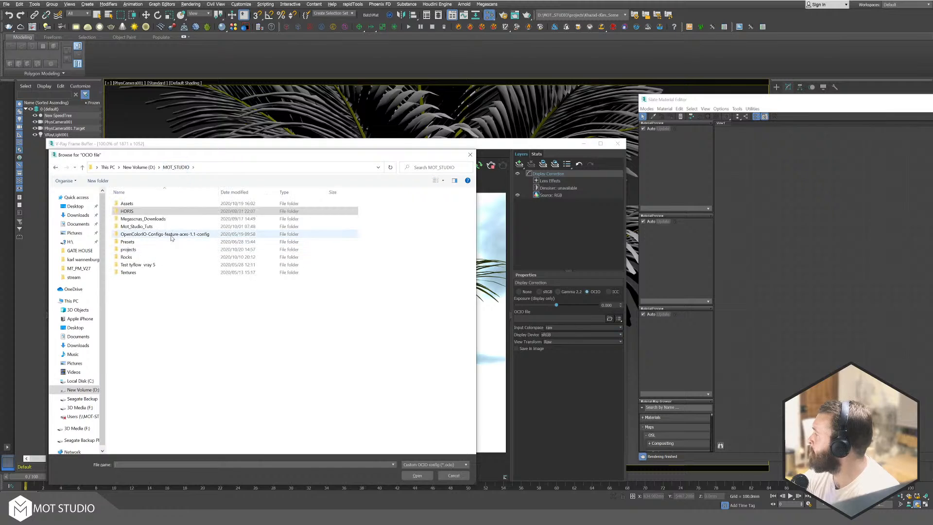
{"action": "double_click", "coordinate": [171, 236]}
{"action": "double_click", "coordinate": [129, 249]}
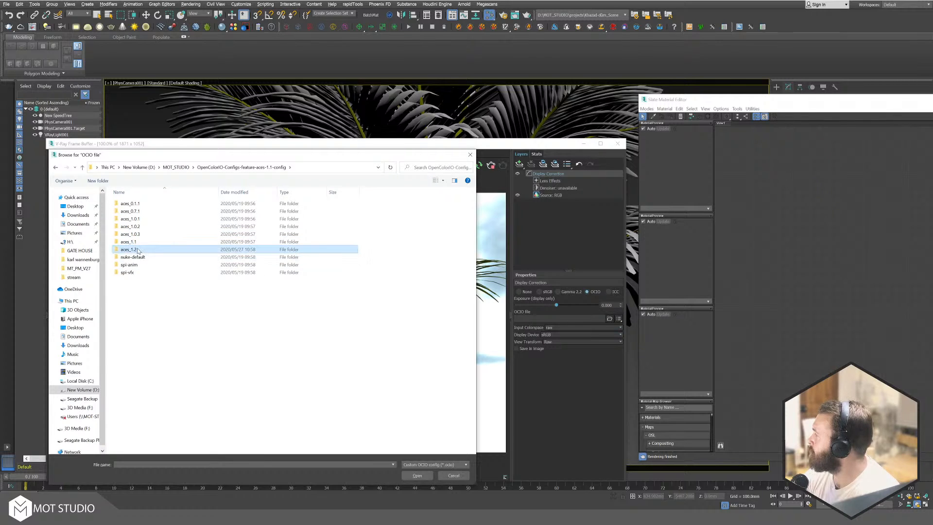
{"action": "left_click", "coordinate": [136, 229]}
{"action": "double_click", "coordinate": [131, 227]}
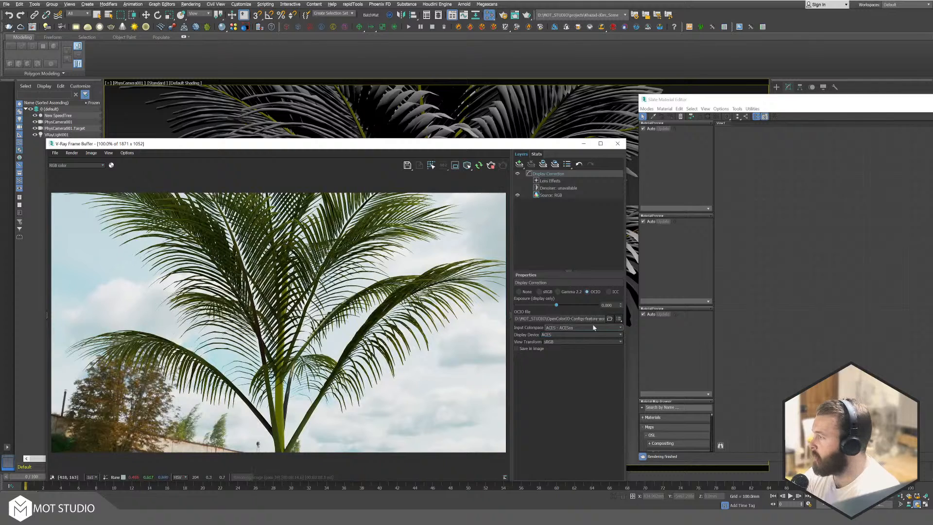
Step: Set the OCIO view transform to Rec.709 and close the frame buffer
{"action": "left_click", "coordinate": [582, 343]}
{"action": "left_click", "coordinate": [576, 366]}
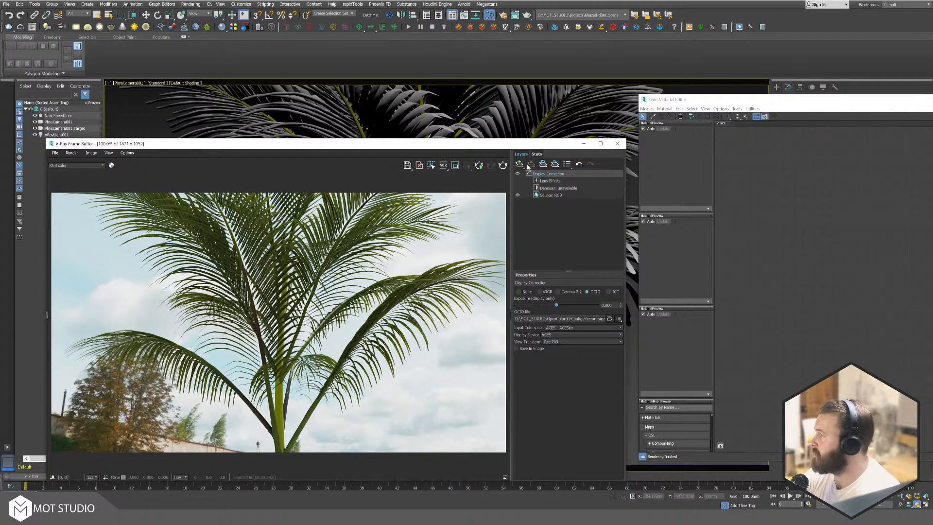
{"action": "left_click", "coordinate": [617, 144]}
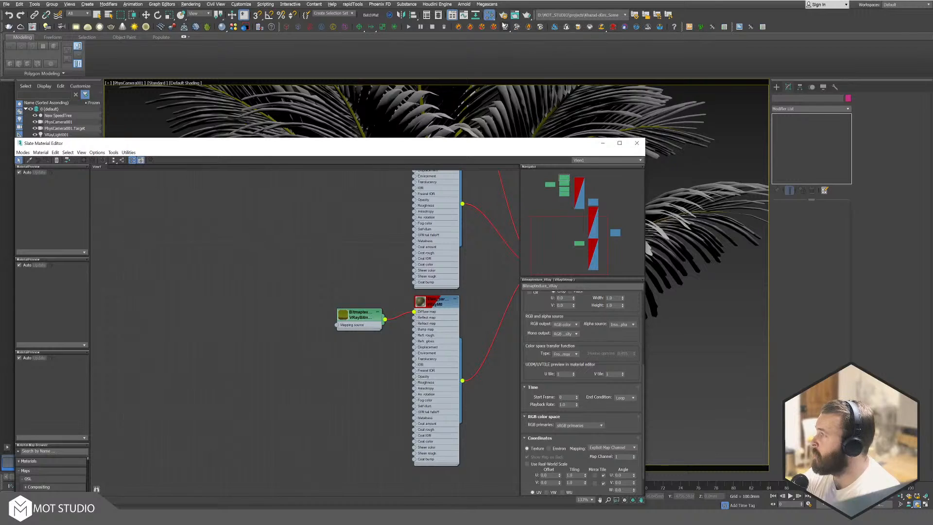
Step: Switch the rendering RGB primaries in V-Ray's color management to sRGB and back to ACEScg
{"action": "left_click", "coordinate": [503, 16]}
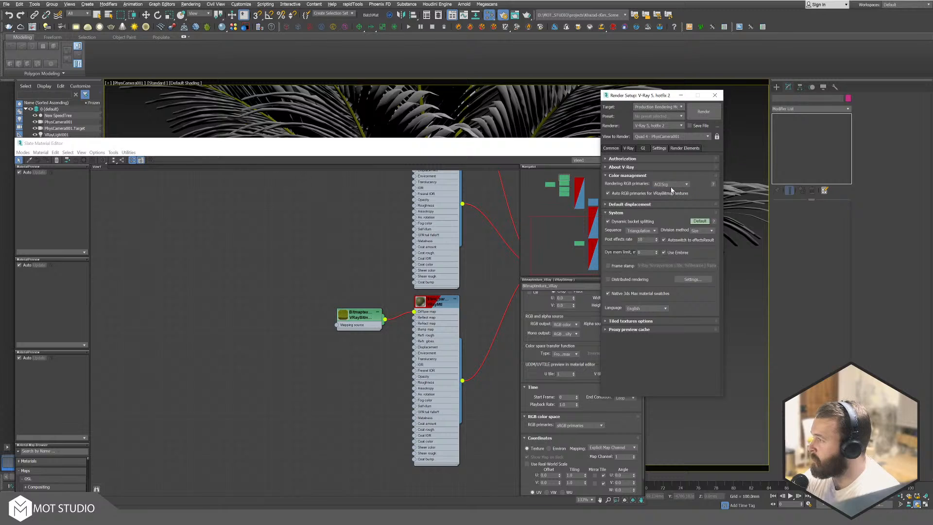
{"action": "left_click", "coordinate": [671, 185]}
{"action": "left_click", "coordinate": [667, 190]}
{"action": "left_click", "coordinate": [669, 185]}
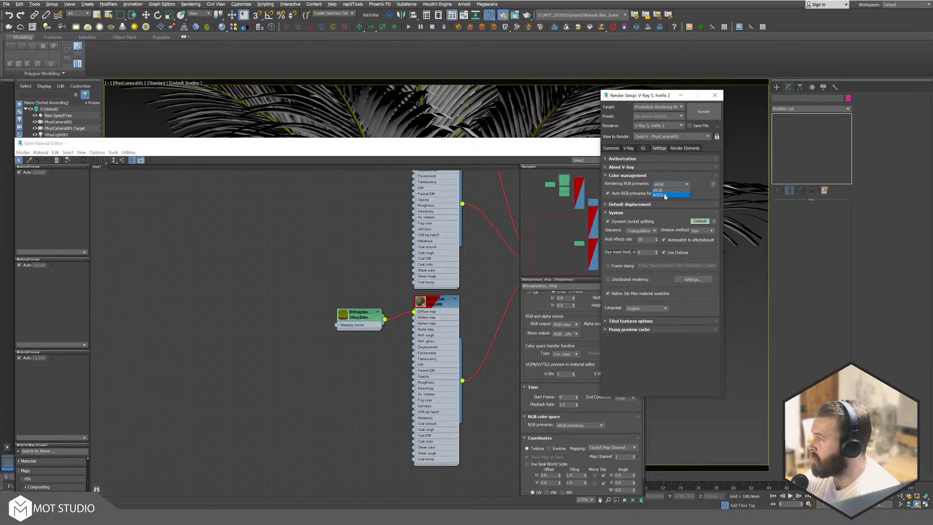
{"action": "left_click", "coordinate": [663, 194]}
Step: Start an interactive render in the frame buffer and orbit the camera to view the palm against the ground and buildings
{"action": "left_click_drag", "start_coordinate": [483, 146], "coordinate": [661, 89]}
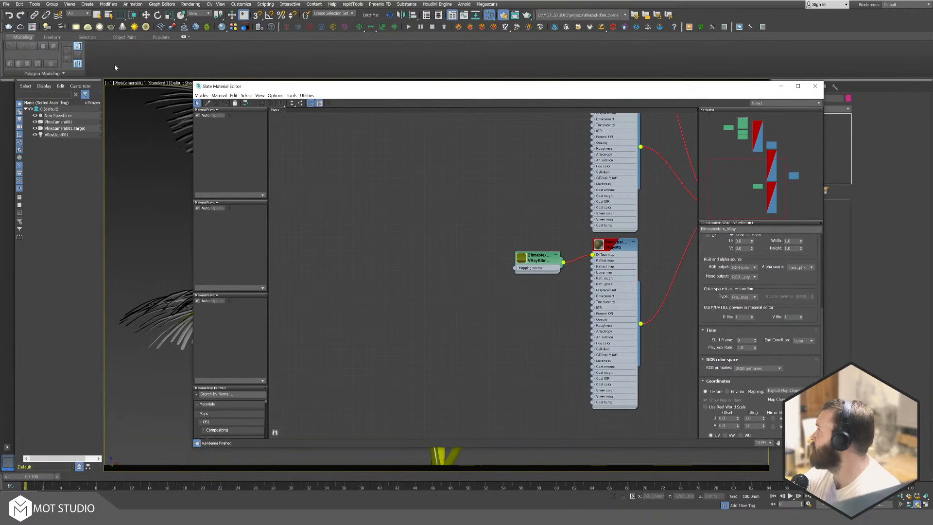
{"action": "left_click", "coordinate": [36, 27]}
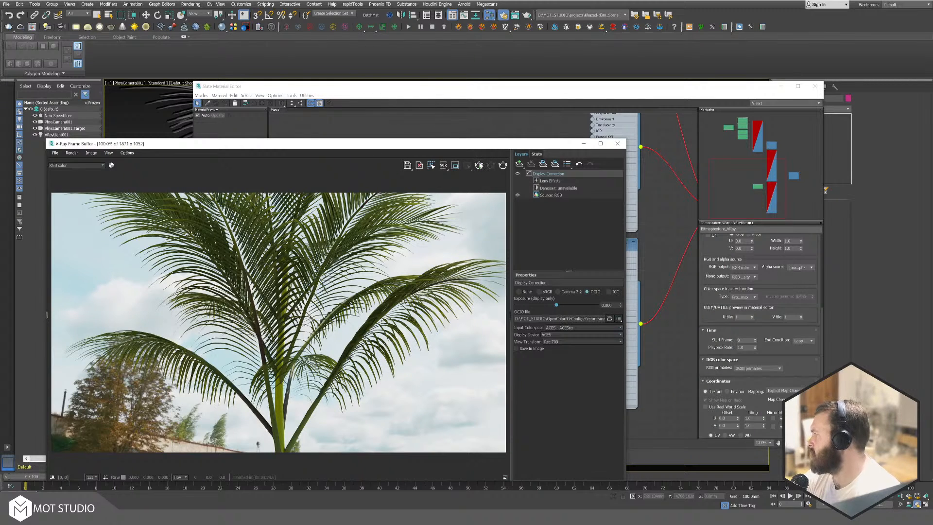
{"action": "left_click", "coordinate": [479, 166]}
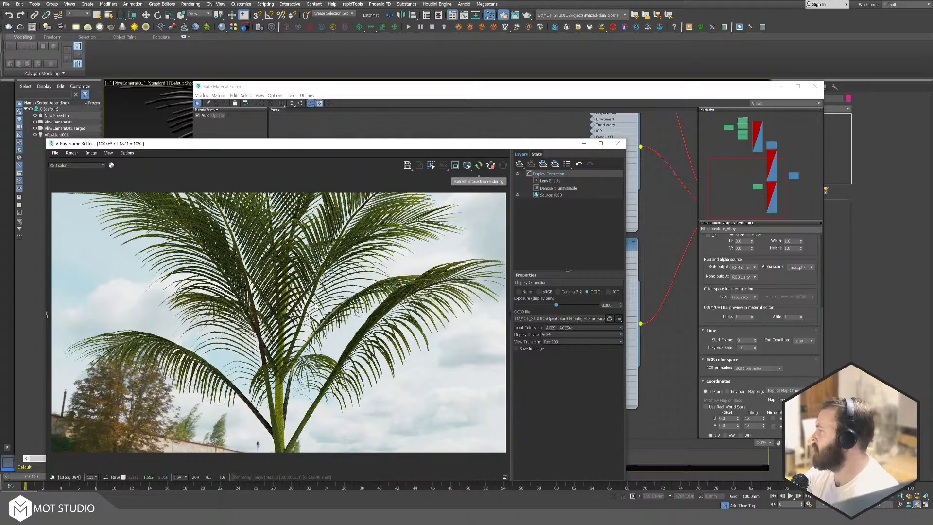
{"action": "left_click_drag", "start_coordinate": [563, 88], "coordinate": [914, 83]}
{"action": "left_click_drag", "start_coordinate": [464, 144], "coordinate": [824, 90]}
{"action": "middle_click_drag", "start_coordinate": [300, 287], "coordinate": [298, 349], "text": "alt"}
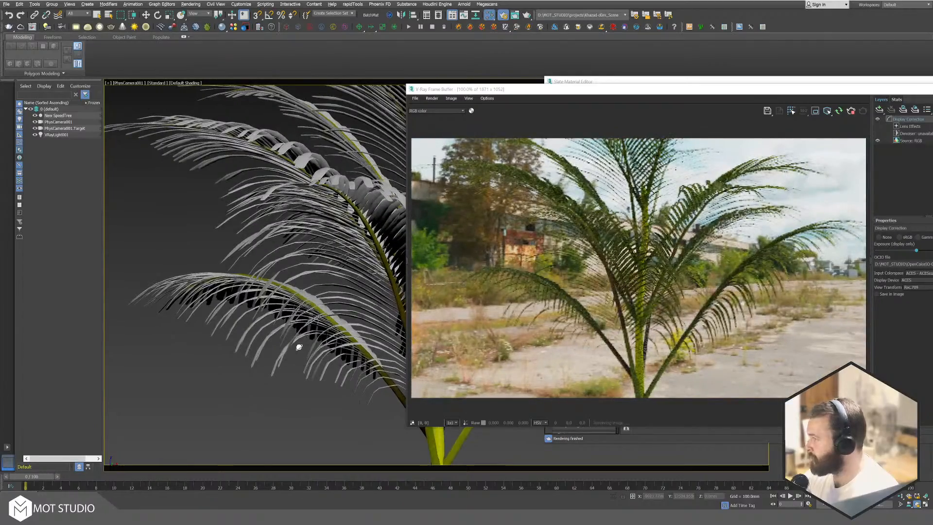
{"action": "left_click_drag", "start_coordinate": [484, 85], "coordinate": [483, 94]}
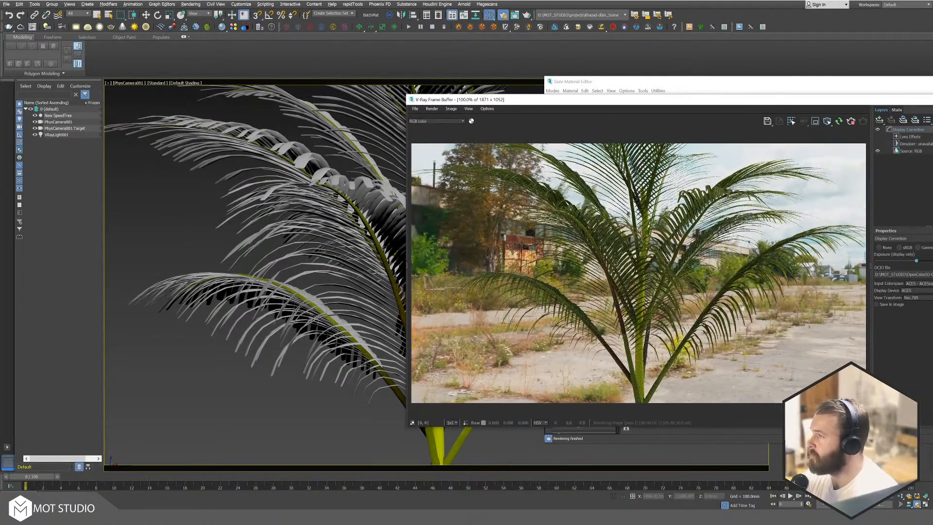
{"action": "left_click_drag", "start_coordinate": [866, 103], "coordinate": [500, 54]}
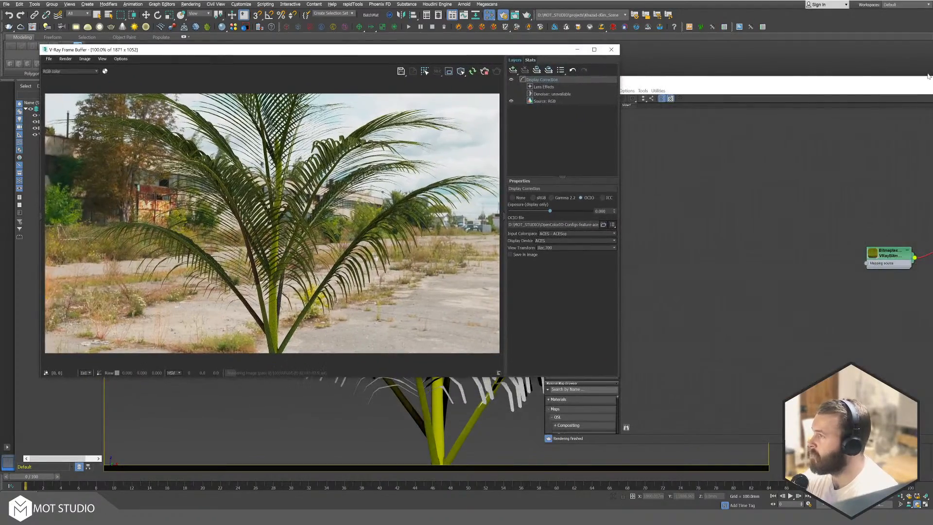
Step: Move the leaf material's diffuse bitmap node away from the other maps to make room in front of the diffuse input
{"action": "left_click", "coordinate": [900, 84]}
{"action": "left_click_drag", "start_coordinate": [900, 84], "coordinate": [596, 118]}
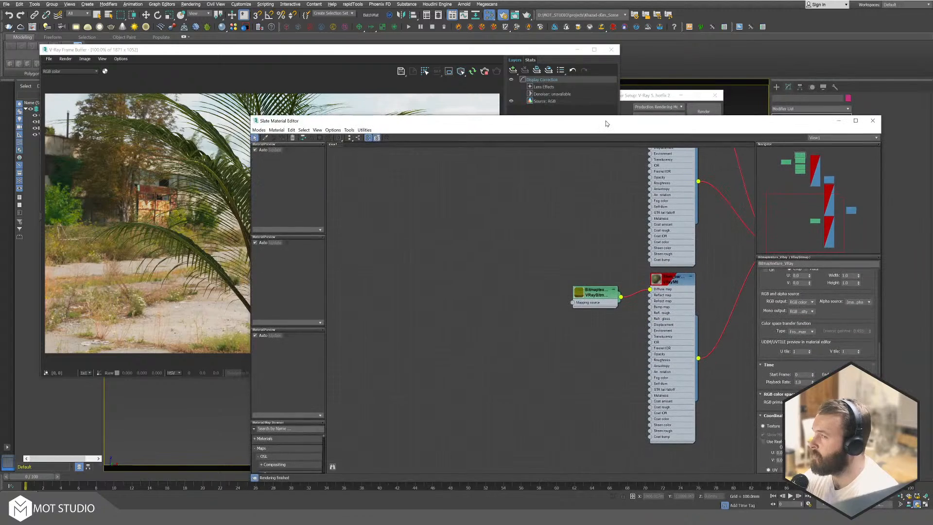
{"action": "left_click", "coordinate": [441, 51]}
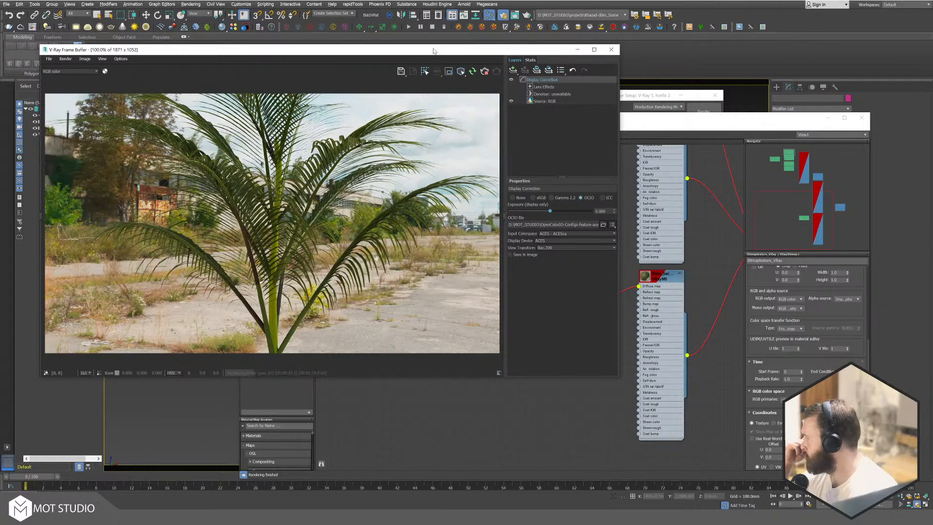
{"action": "left_click", "coordinate": [707, 250]}
{"action": "middle_click_drag", "start_coordinate": [551, 212], "coordinate": [605, 391]}
{"action": "mouse_move", "coordinate": [567, 250]}
{"action": "middle_mouse_down"}
{"action": "mouse_move", "coordinate": [552, 421]}
{"action": "mouse_move", "coordinate": [553, 404]}
{"action": "middle_mouse_up"}
{"action": "mouse_move", "coordinate": [542, 251]}
{"action": "left_mouse_down"}
{"action": "mouse_move", "coordinate": [511, 217]}
{"action": "mouse_move", "coordinate": [335, 232]}
{"action": "left_mouse_up"}
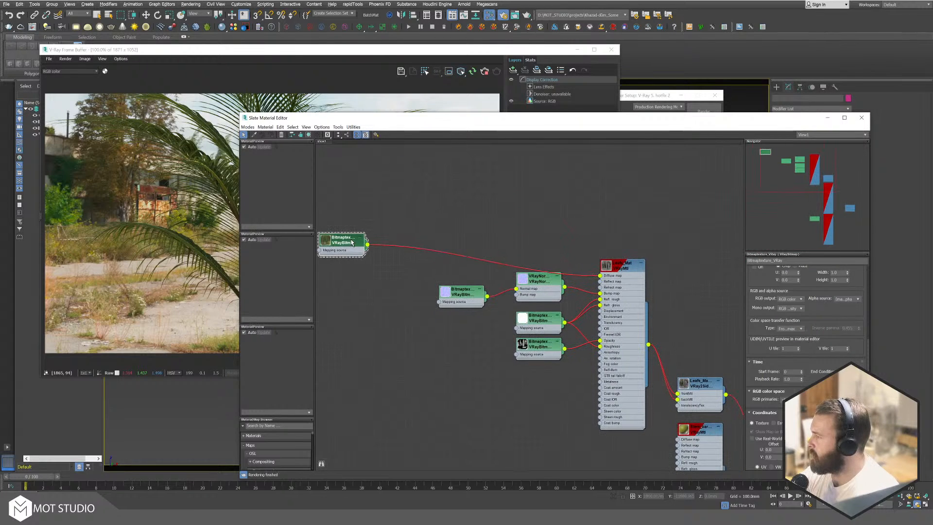
{"action": "right_click", "coordinate": [423, 178]}
Step: Orbit the camera to look down on the palm and arrange the frame buffer to show the whole render
{"action": "left_click_drag", "start_coordinate": [542, 119], "coordinate": [932, 125]}
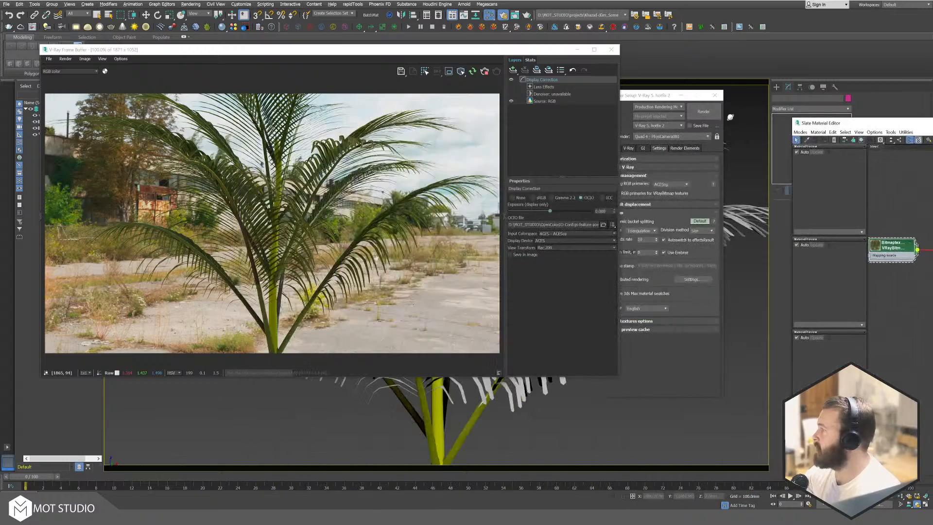
{"action": "left_click_drag", "start_coordinate": [506, 50], "coordinate": [243, 56]}
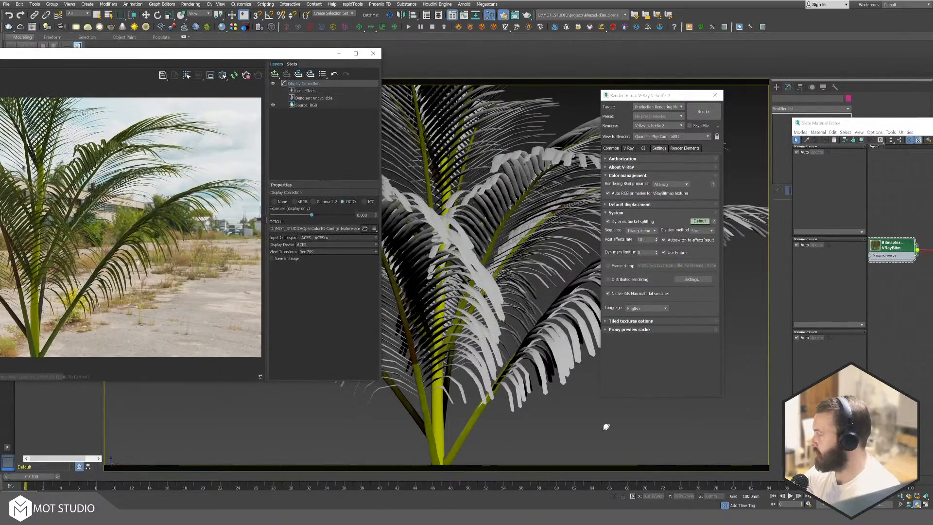
{"action": "middle_click_drag", "start_coordinate": [603, 441], "coordinate": [598, 492], "text": "alt"}
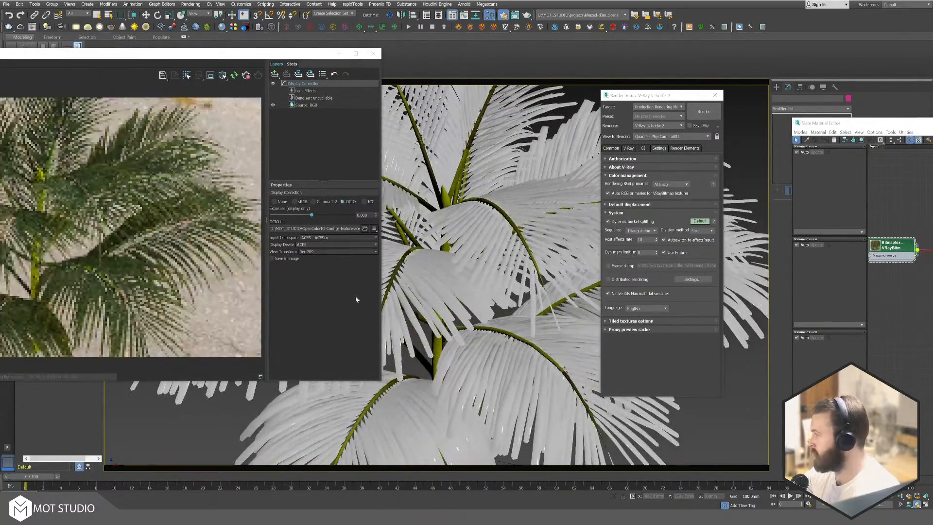
{"action": "left_click_drag", "start_coordinate": [220, 56], "coordinate": [523, 62]}
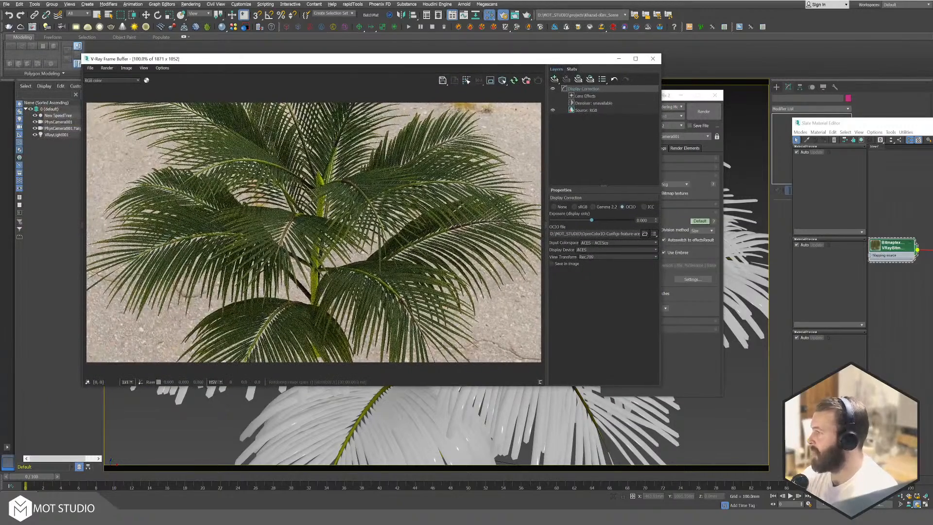
Step: Add a VRayMultiSubTex map to the material graph and place it above the leaf material's diffuse connection
{"action": "left_click_drag", "start_coordinate": [932, 124], "coordinate": [376, 52]}
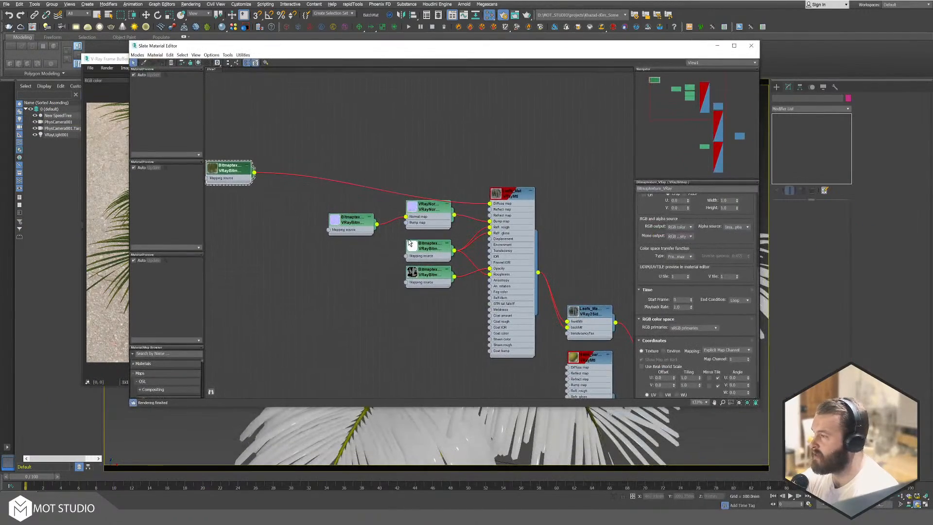
{"action": "left_click", "coordinate": [407, 156]}
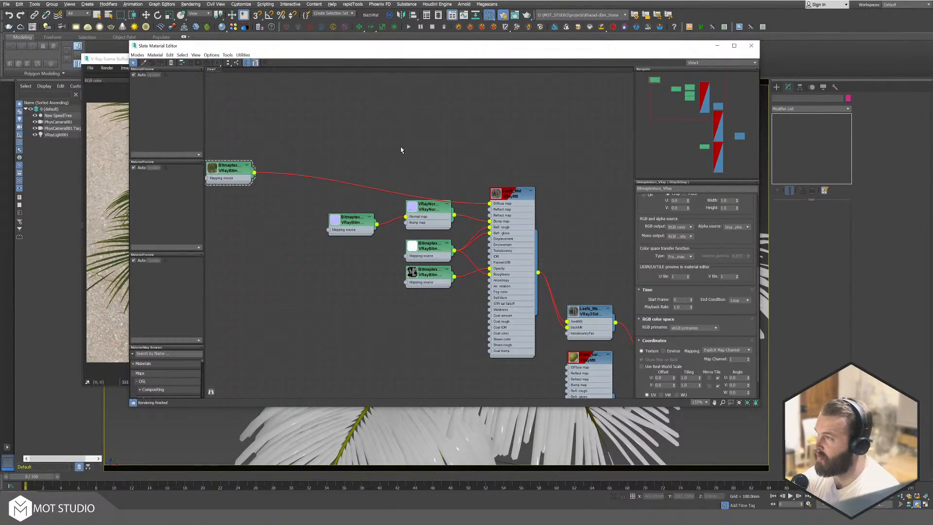
{"action": "middle_click_drag", "start_coordinate": [402, 149], "coordinate": [481, 195]}
{"action": "right_click", "coordinate": [338, 139]}
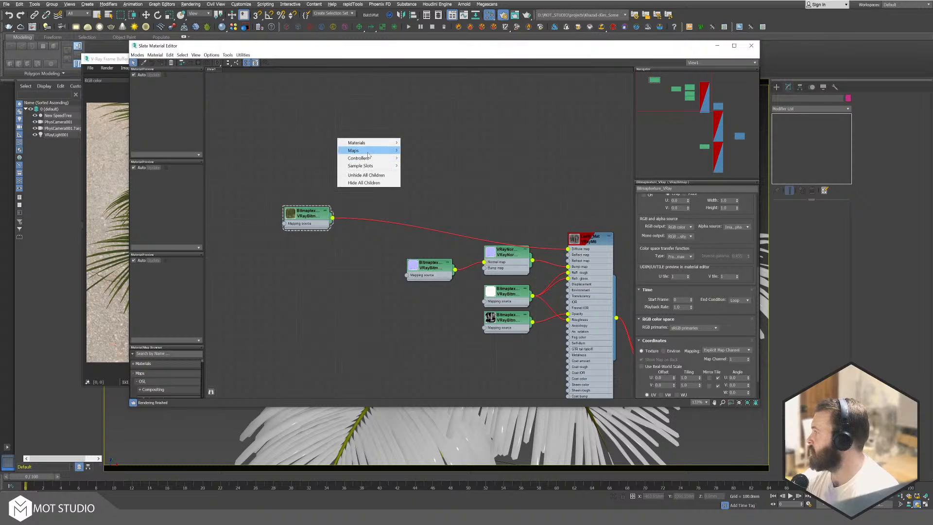
{"action": "mouse_move", "coordinate": [369, 152]}
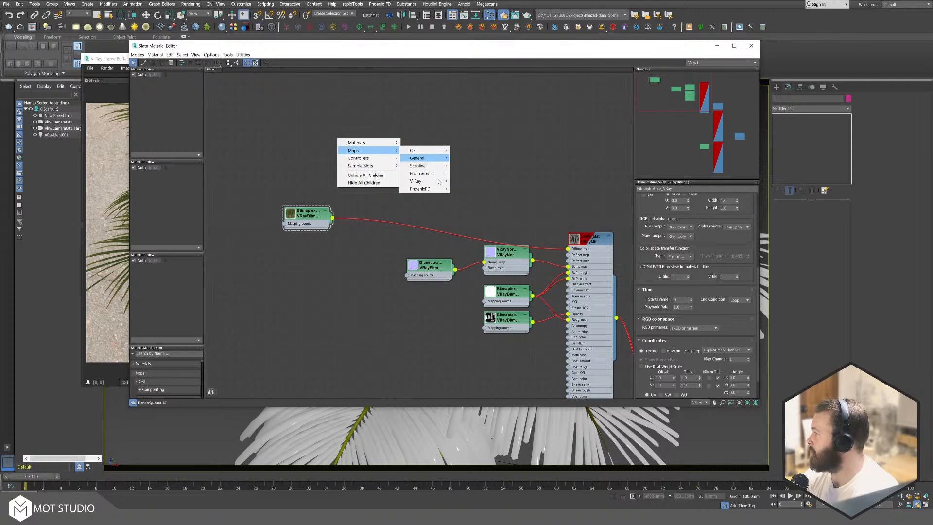
{"action": "mouse_move", "coordinate": [440, 181]}
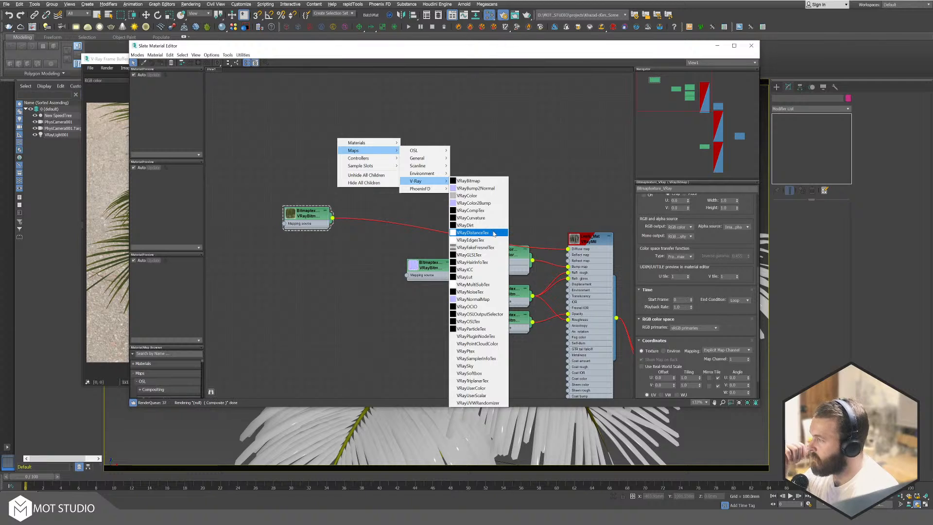
{"action": "left_click", "coordinate": [472, 299]}
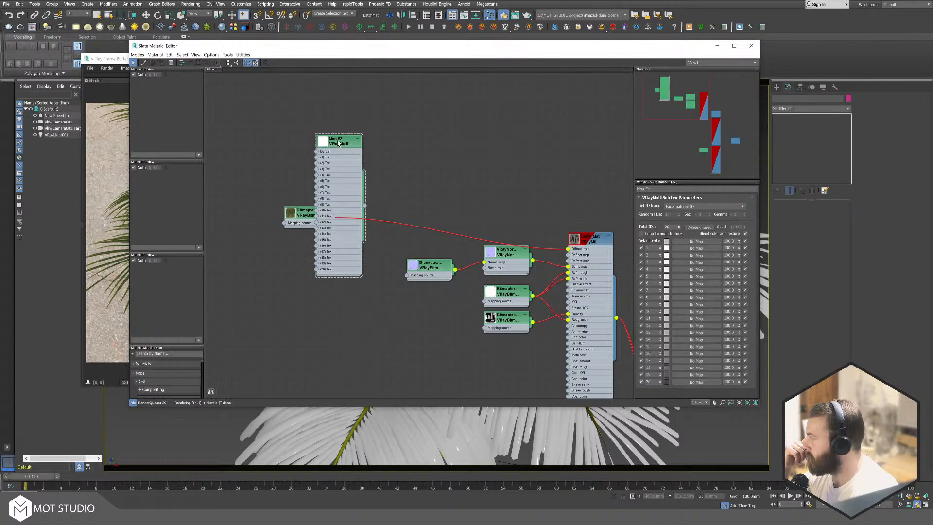
{"action": "left_click_drag", "start_coordinate": [323, 145], "coordinate": [441, 100]}
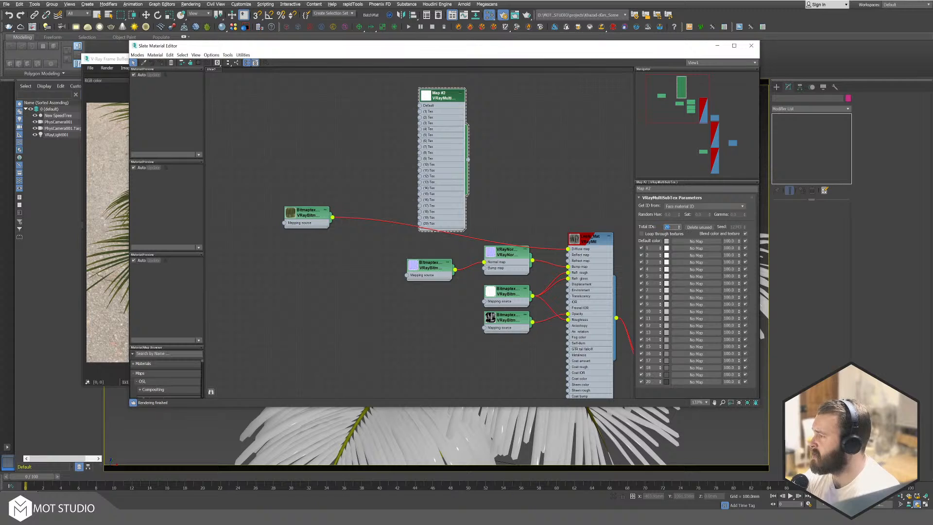
Step: Reduce the VRayMultiSubTex map's total IDs to 5, then to 3
{"action": "type", "text": "5"}
{"action": "key", "text": "Return"}
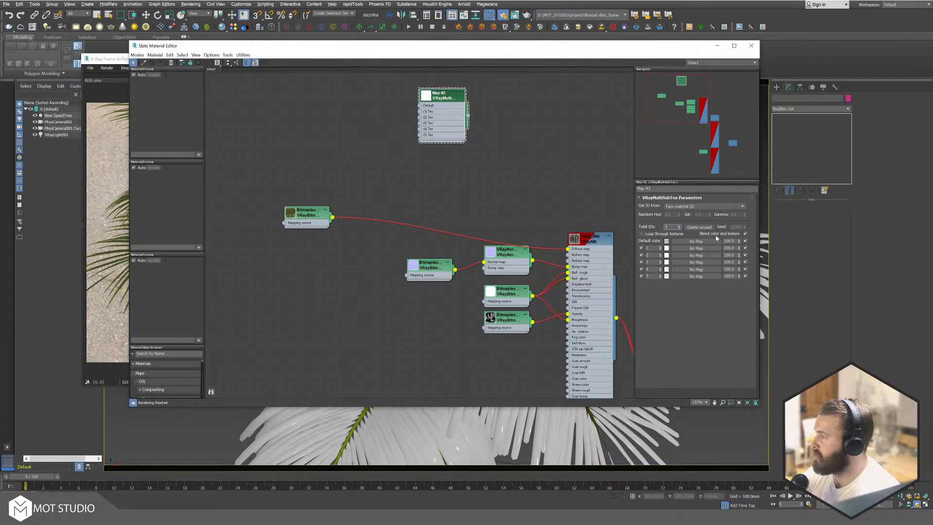
{"action": "type", "text": "3"}
{"action": "key", "text": "Return"}
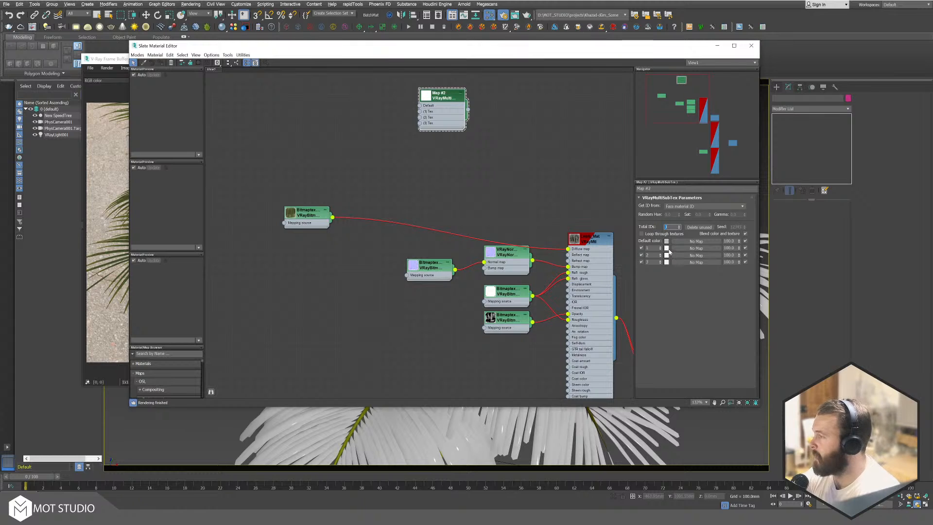
Step: Open the color of ID 1 in the VRayMultiSubTex map for editing
{"action": "left_click", "coordinate": [667, 248]}
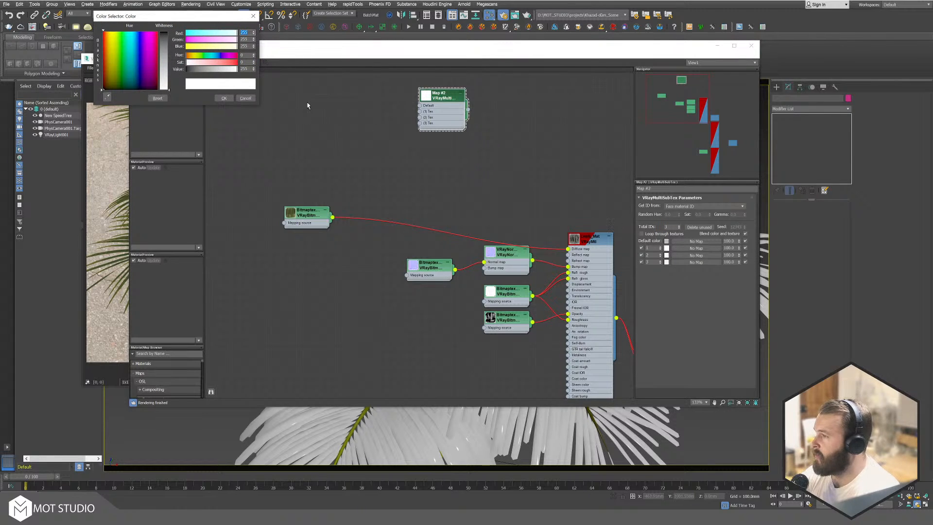
Step: Set the VRayMultiSubTex colours to red for the first entry, green for the second and yellow for the third
{"action": "left_click_drag", "start_coordinate": [197, 21], "coordinate": [419, 111]}
{"action": "left_click", "coordinate": [456, 153]}
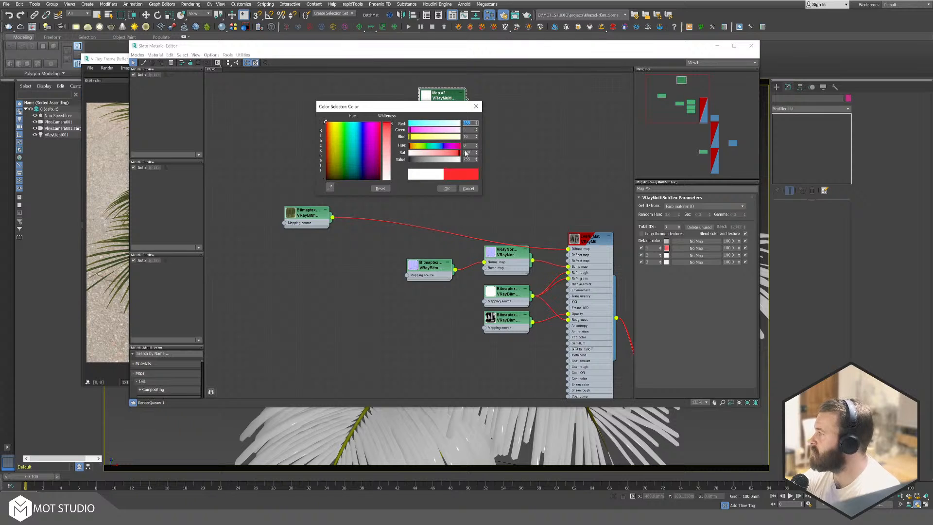
{"action": "left_click", "coordinate": [447, 188]}
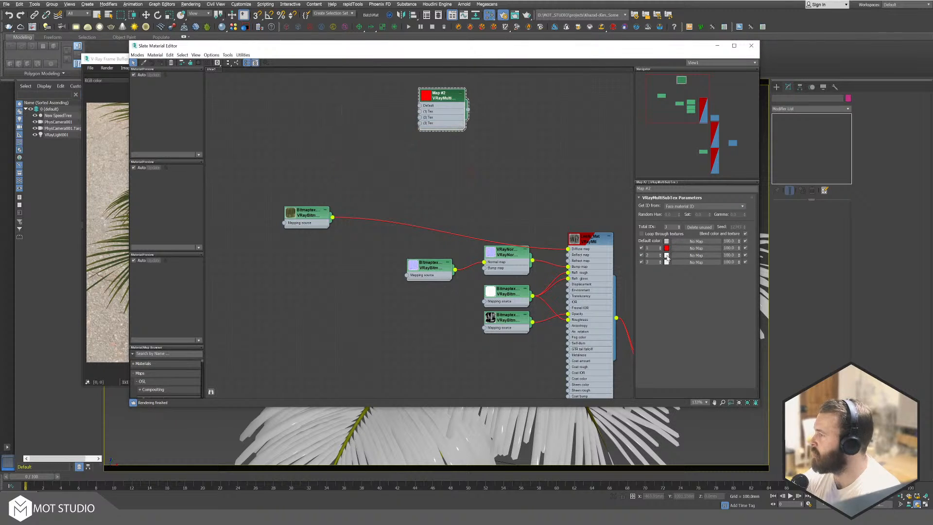
{"action": "left_click", "coordinate": [667, 255]}
{"action": "left_click", "coordinate": [443, 153]}
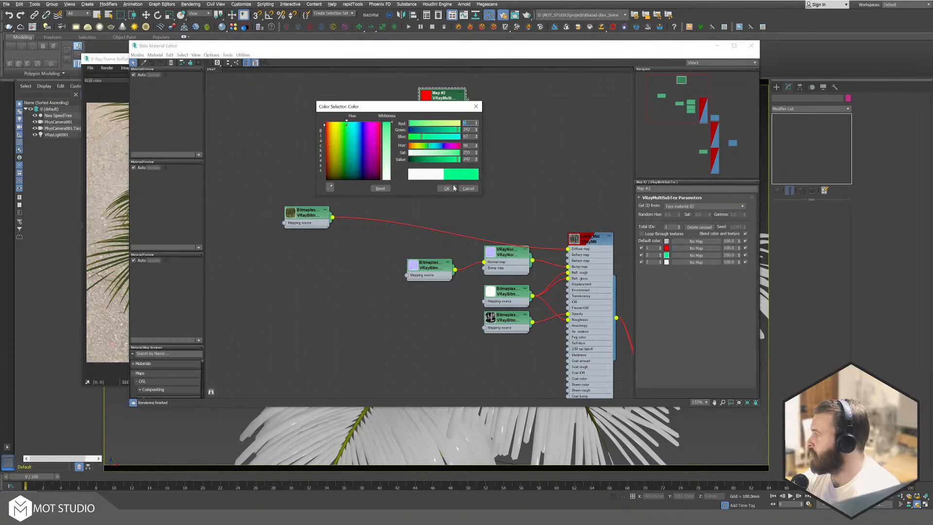
{"action": "left_click", "coordinate": [447, 189]}
{"action": "left_click", "coordinate": [667, 263]}
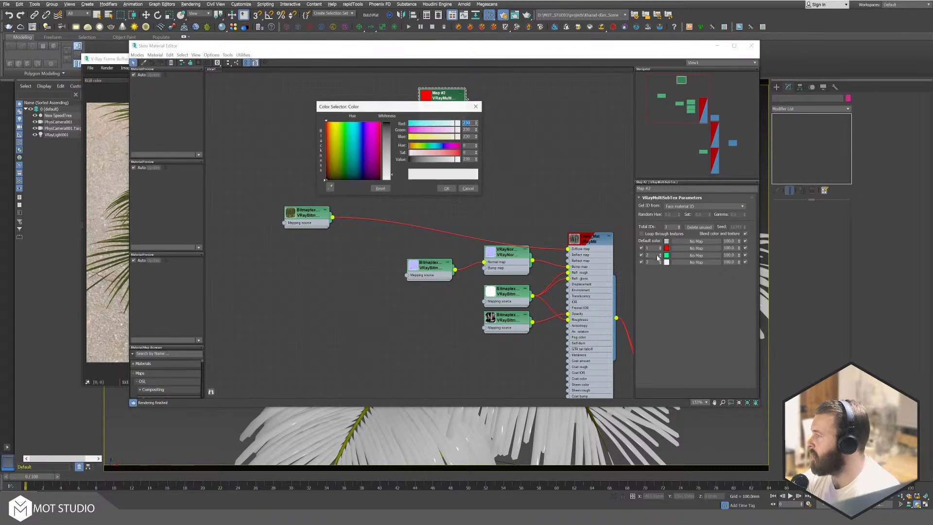
{"action": "left_click_drag", "start_coordinate": [435, 154], "coordinate": [457, 153]}
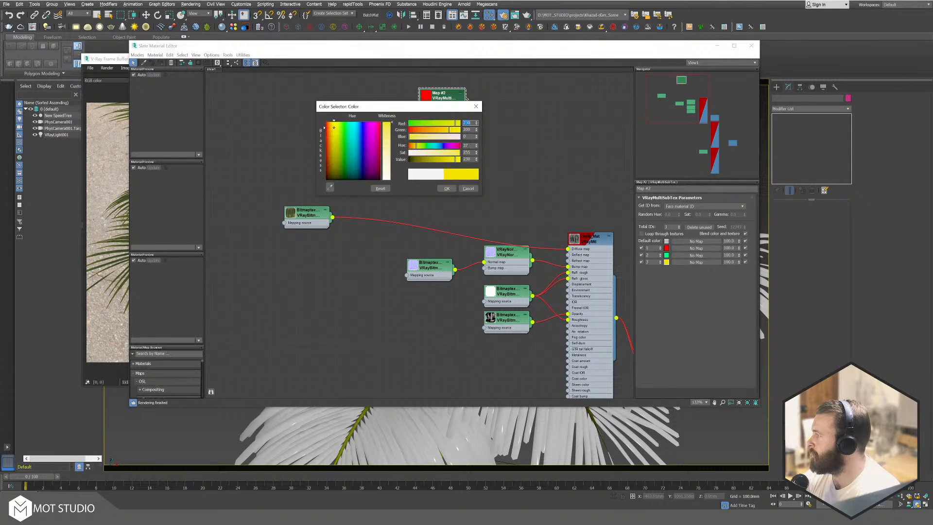
{"action": "left_click", "coordinate": [447, 189]}
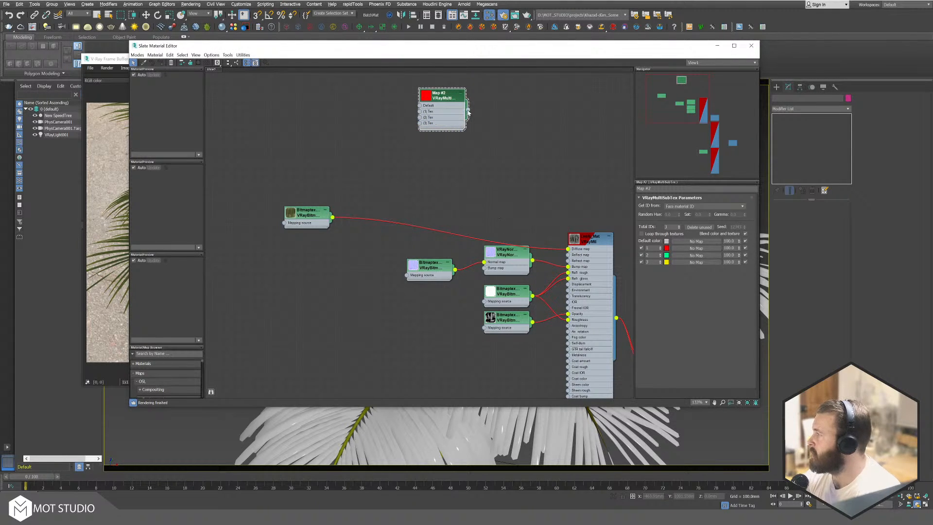
Step: Connect the VRayMultiSubTex map to the leaf material's Diffuse map input in place of the bitmap
{"action": "left_click_drag", "start_coordinate": [569, 250], "coordinate": [569, 250]}
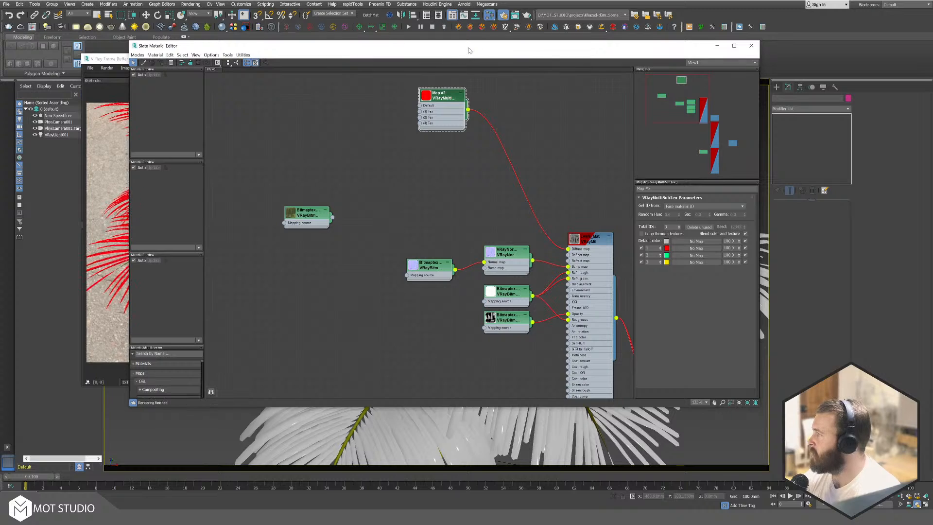
{"action": "left_click_drag", "start_coordinate": [468, 47], "coordinate": [932, 55]}
{"action": "left_click_drag", "start_coordinate": [802, 54], "coordinate": [91, 63]}
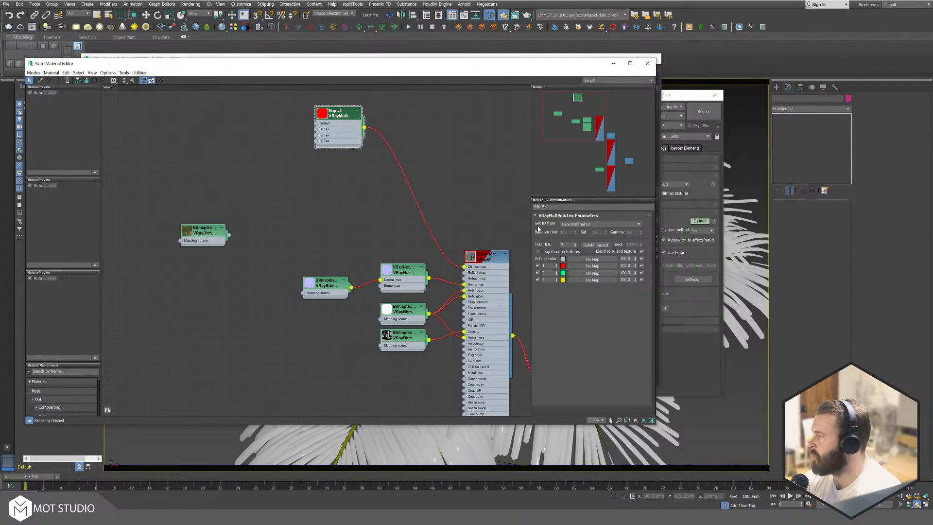
Step: Make the VRayMultiSubTex get its IDs from Random by Element and check the result in the render
{"action": "left_click", "coordinate": [590, 225]}
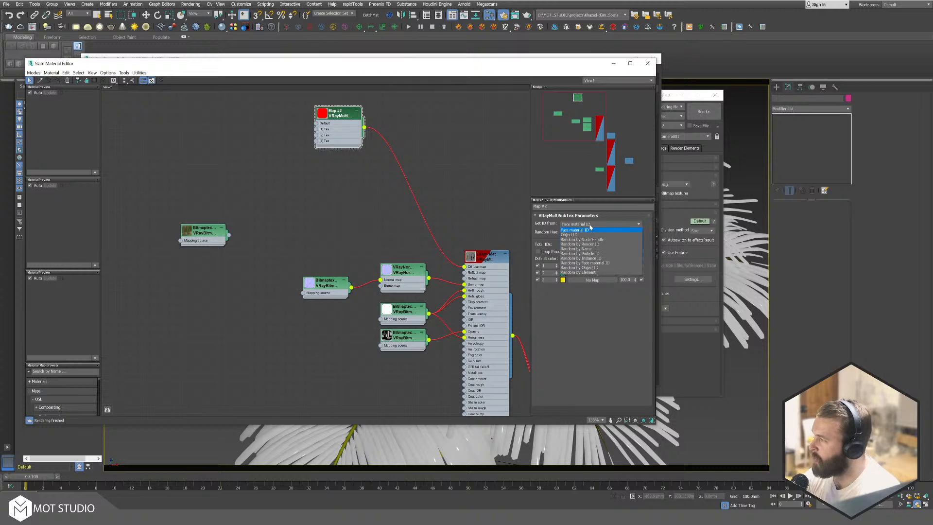
{"action": "left_click", "coordinate": [587, 273]}
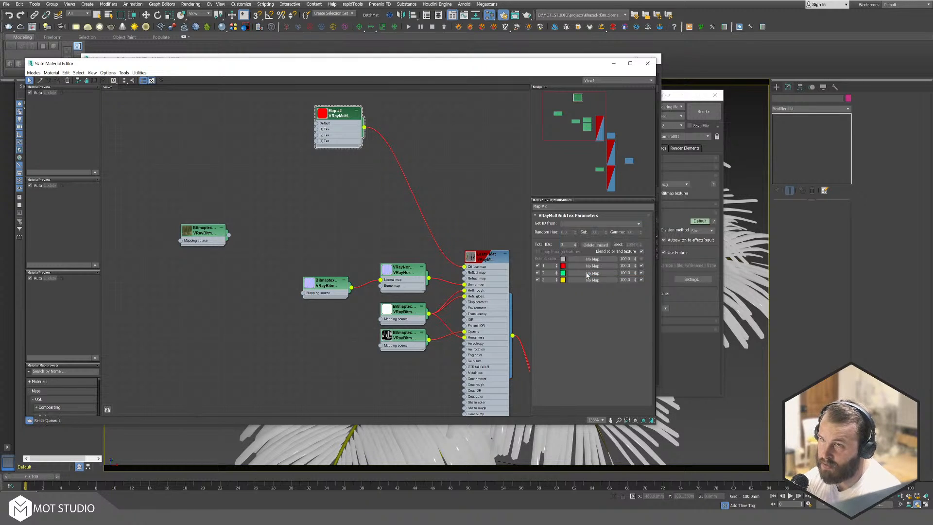
{"action": "left_click_drag", "start_coordinate": [417, 71], "coordinate": [932, 83]}
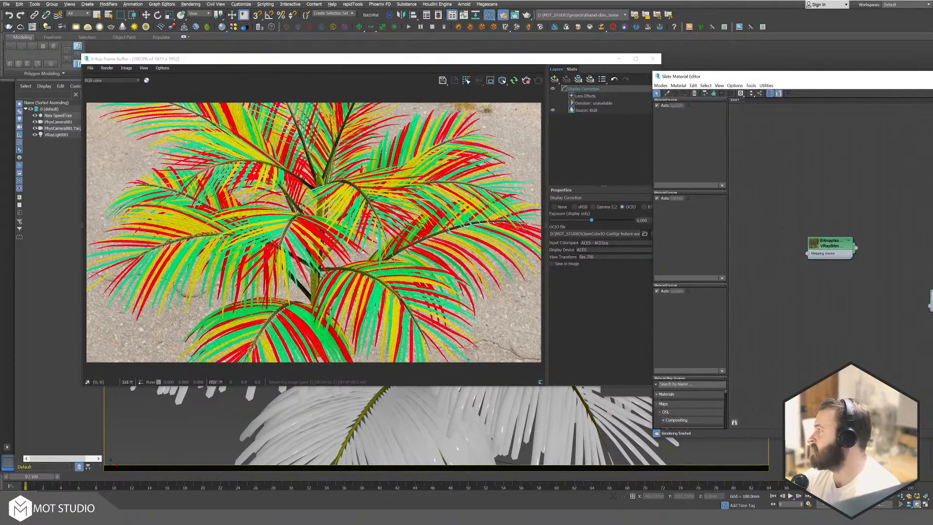
{"action": "left_click_drag", "start_coordinate": [932, 83], "coordinate": [558, 64]}
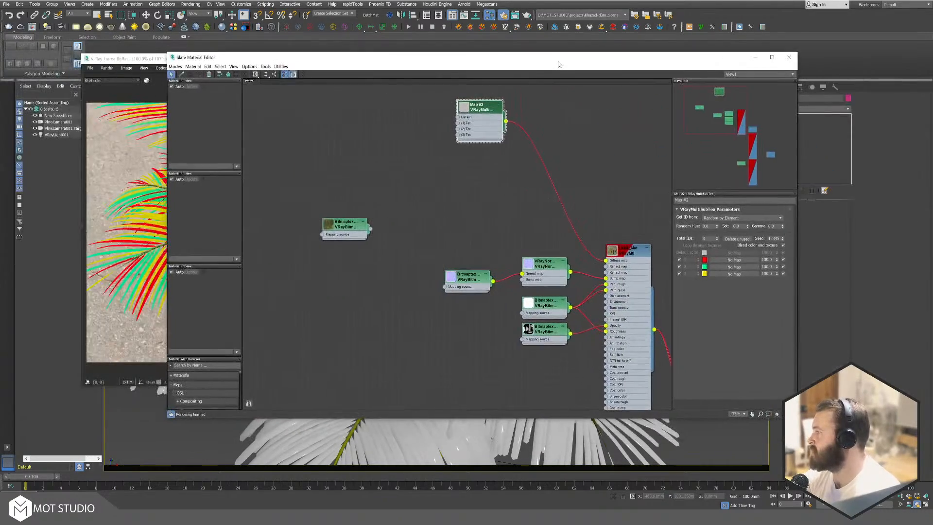
{"action": "left_click", "coordinate": [735, 218]}
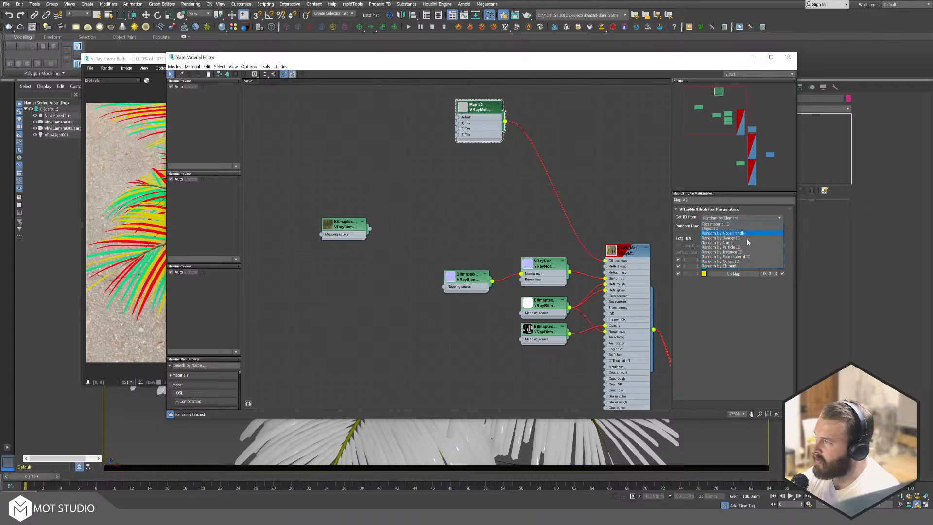
{"action": "left_click", "coordinate": [748, 323]}
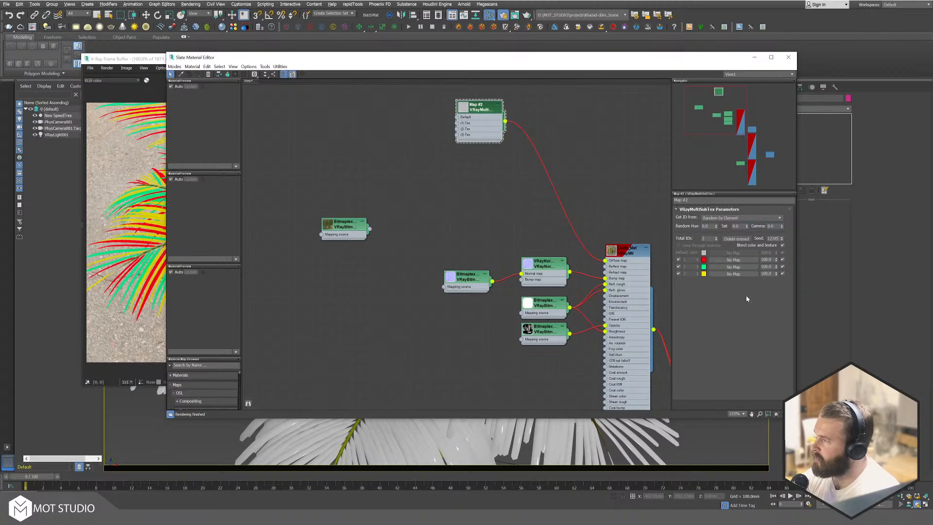
{"action": "left_click", "coordinate": [727, 219]}
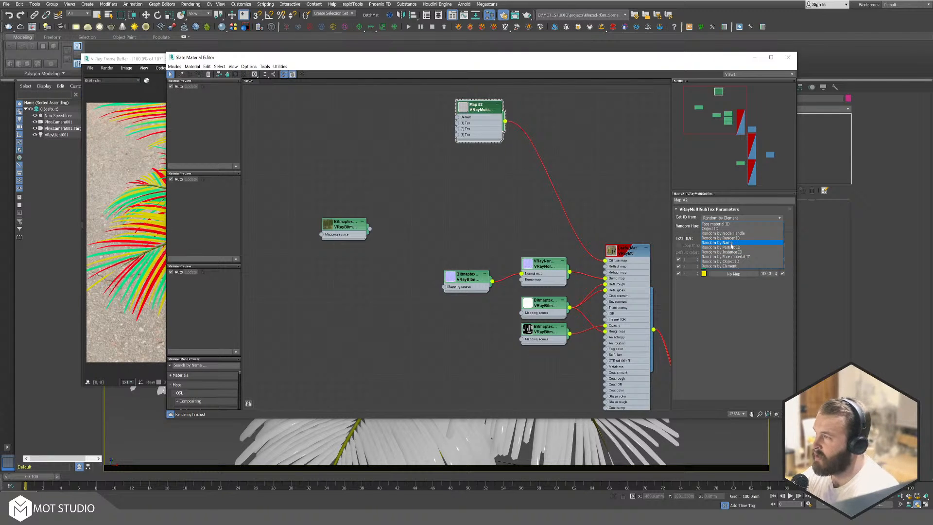
{"action": "left_click", "coordinate": [599, 152]}
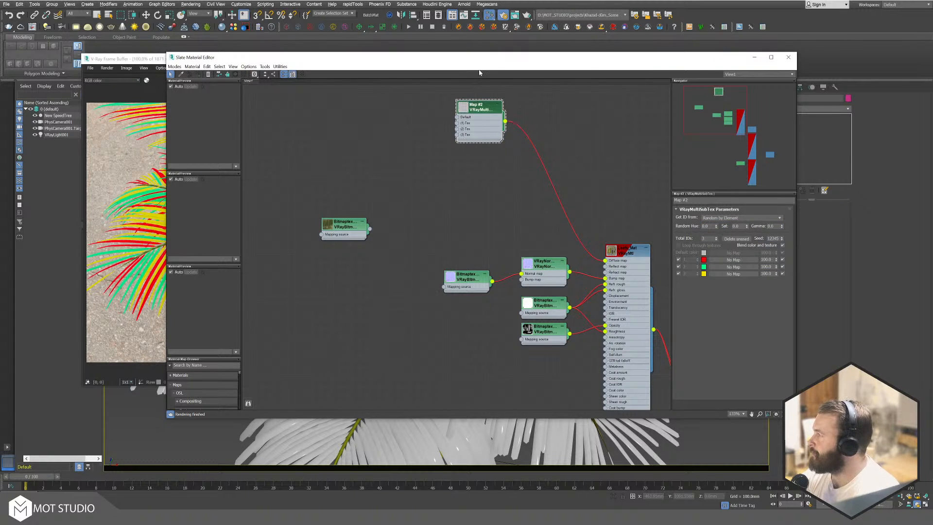
Step: Select the active physical camera of the viewport and set its exposure gain target to 9 EV
{"action": "left_click_drag", "start_coordinate": [479, 73], "coordinate": [932, 92]}
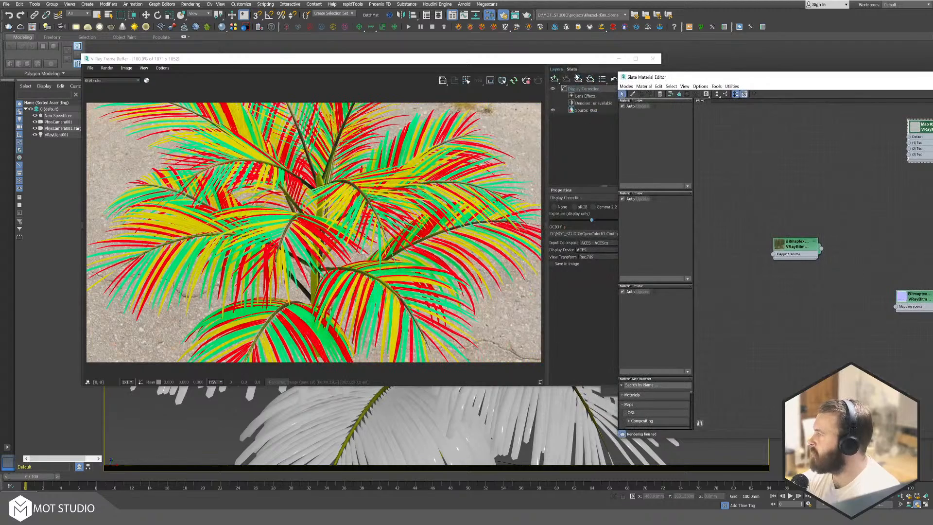
{"action": "left_click_drag", "start_coordinate": [553, 59], "coordinate": [471, 59]}
{"action": "left_click_drag", "start_coordinate": [852, 79], "coordinate": [932, 79]}
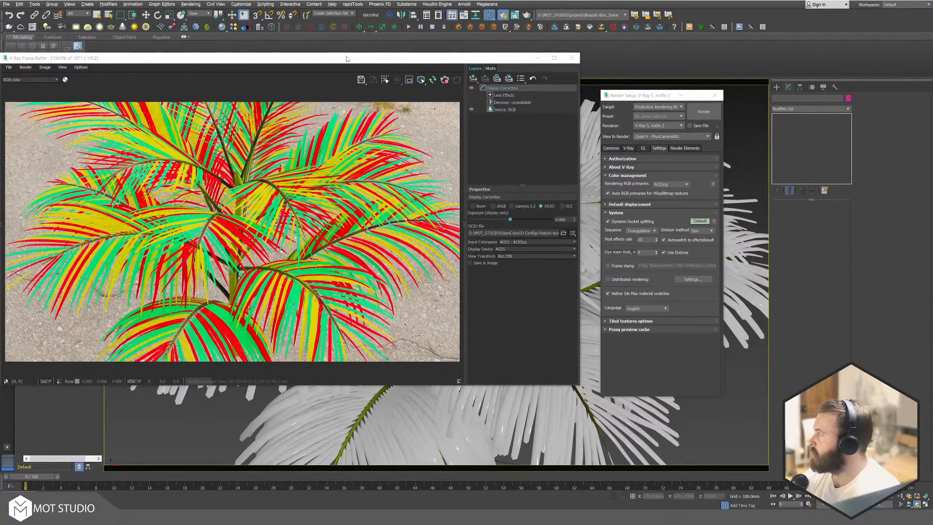
{"action": "left_click_drag", "start_coordinate": [347, 58], "coordinate": [568, 47]}
{"action": "left_click", "coordinate": [133, 84]}
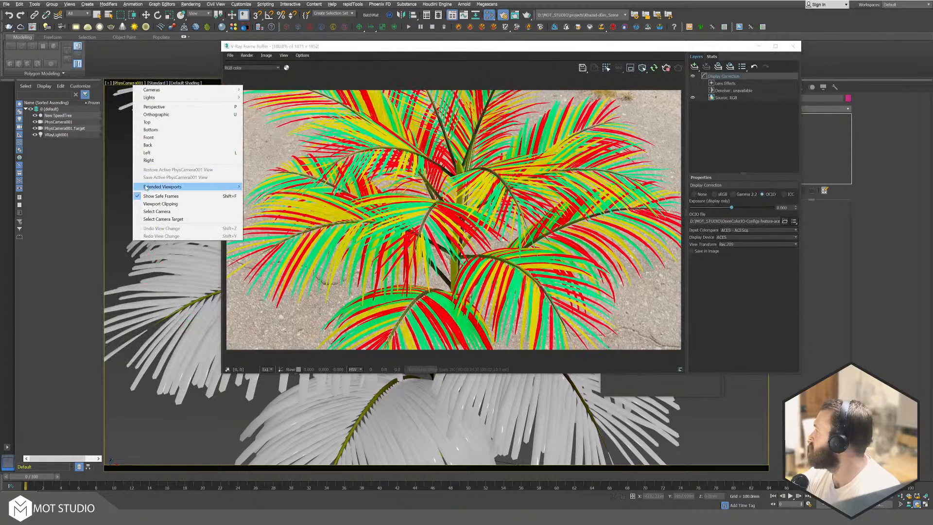
{"action": "left_click", "coordinate": [156, 212]}
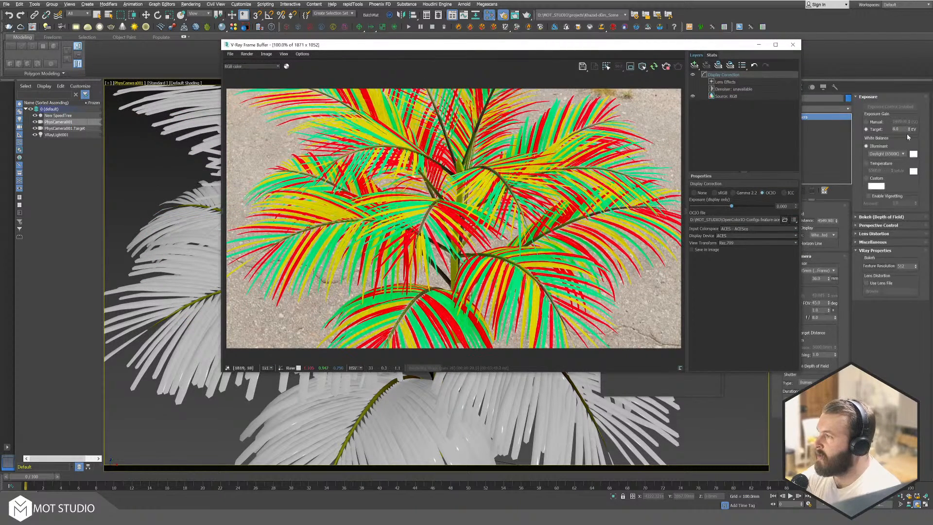
{"action": "left_click", "coordinate": [909, 130]}
{"action": "type", "text": "9"}
{"action": "key", "text": "Return"}
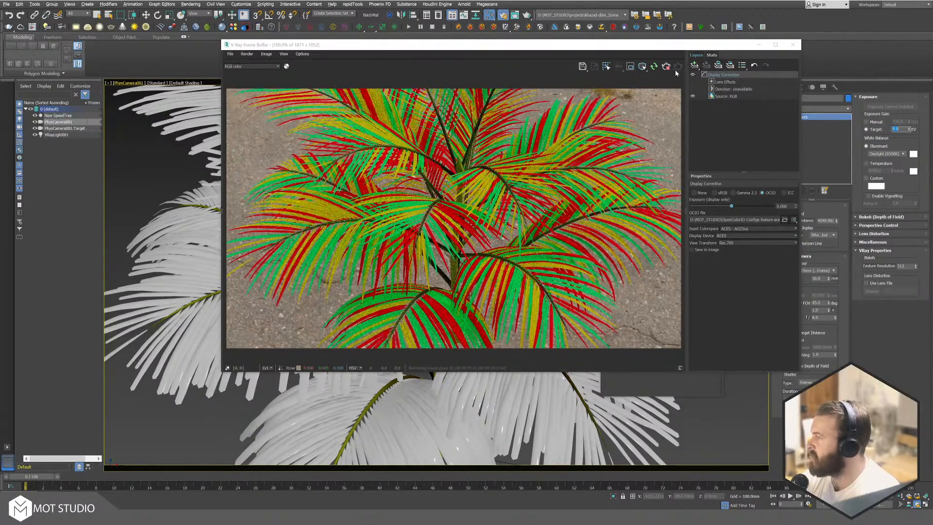
Step: Select the dome VRayLight and bring its texture map into the material graph as an instance
{"action": "left_click_drag", "start_coordinate": [662, 48], "coordinate": [395, 38]}
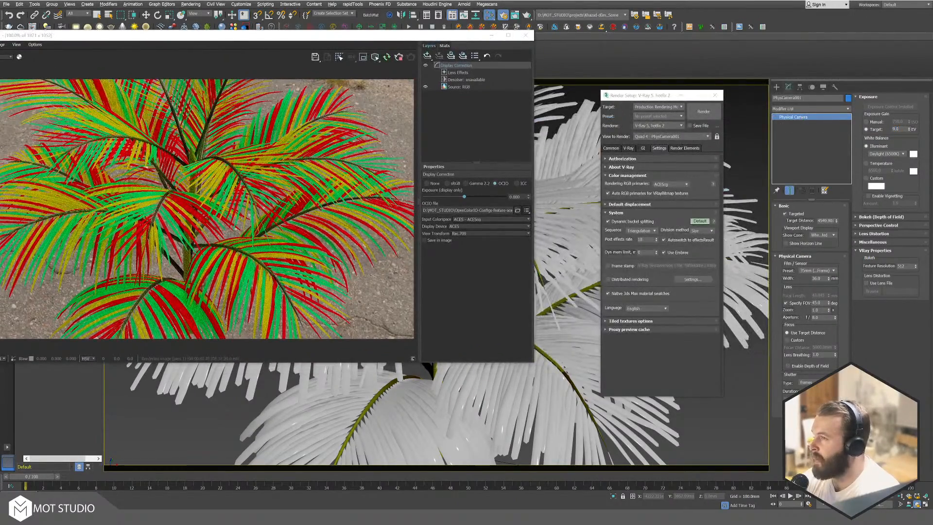
{"action": "key", "text": "m"}
{"action": "left_click_drag", "start_coordinate": [523, 44], "coordinate": [458, 52]}
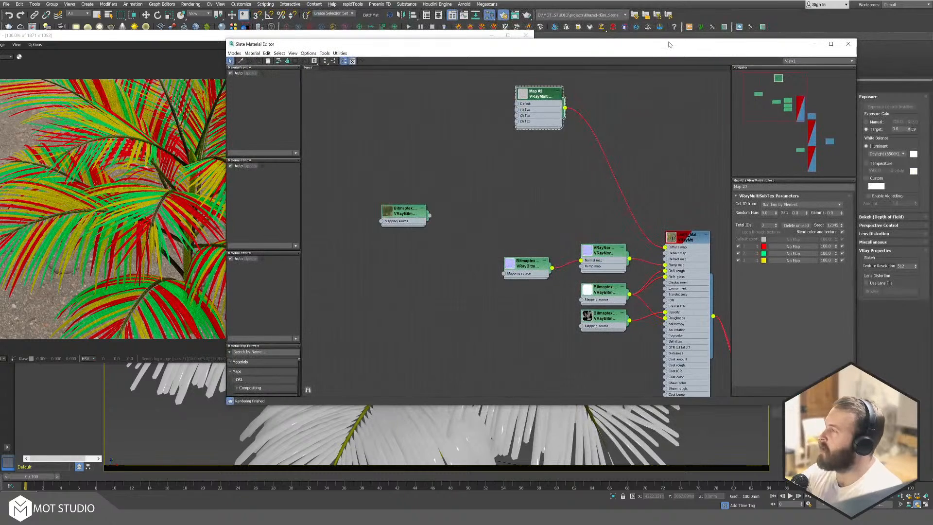
{"action": "left_click_drag", "start_coordinate": [159, 36], "coordinate": [341, 16]}
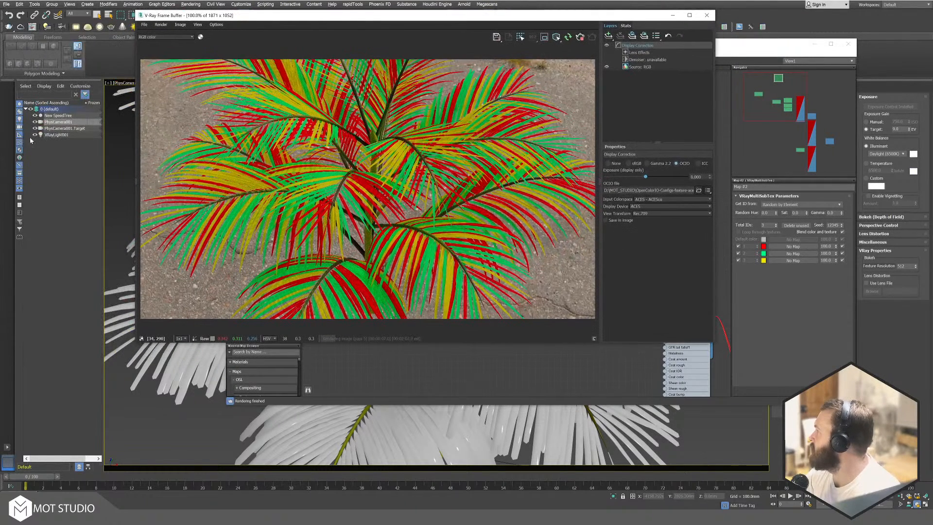
{"action": "left_click", "coordinate": [48, 134]}
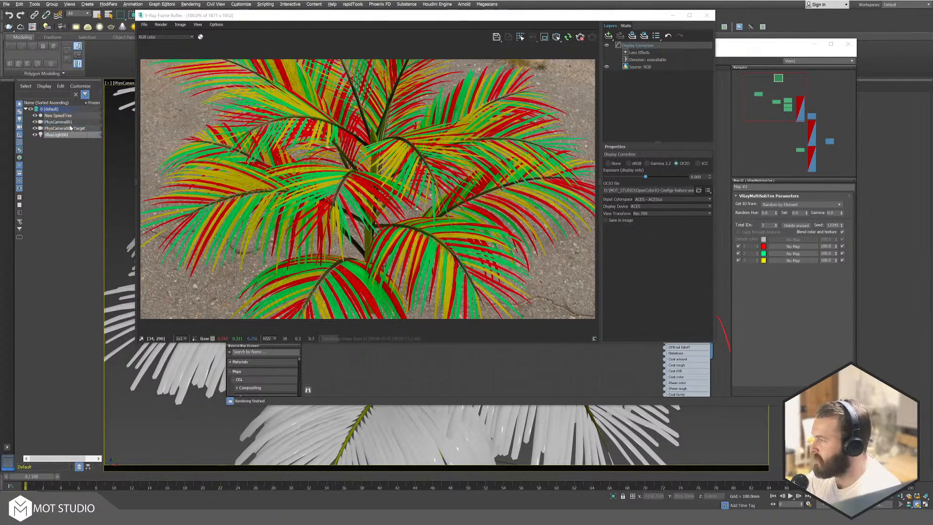
{"action": "left_click_drag", "start_coordinate": [742, 46], "coordinate": [583, 48]}
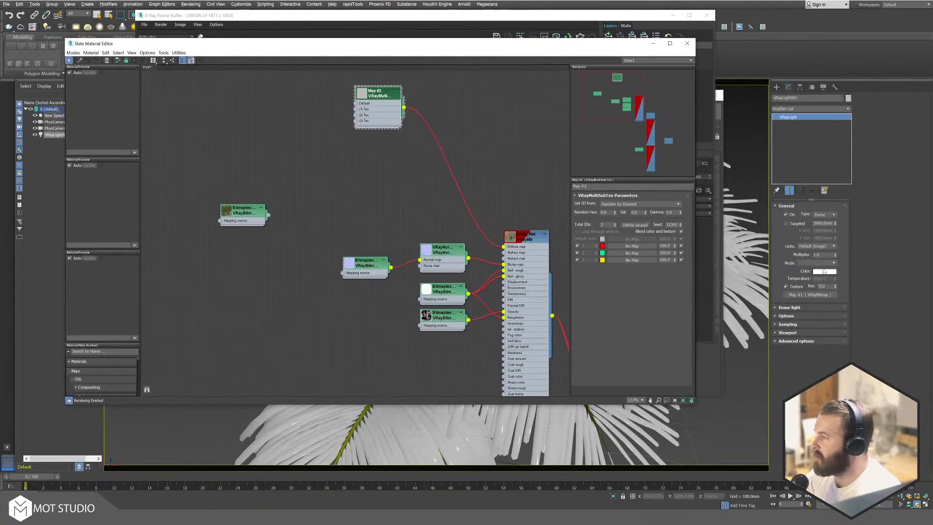
{"action": "left_click_drag", "start_coordinate": [814, 296], "coordinate": [815, 297]}
{"action": "left_click_drag", "start_coordinate": [514, 150], "coordinate": [514, 149]}
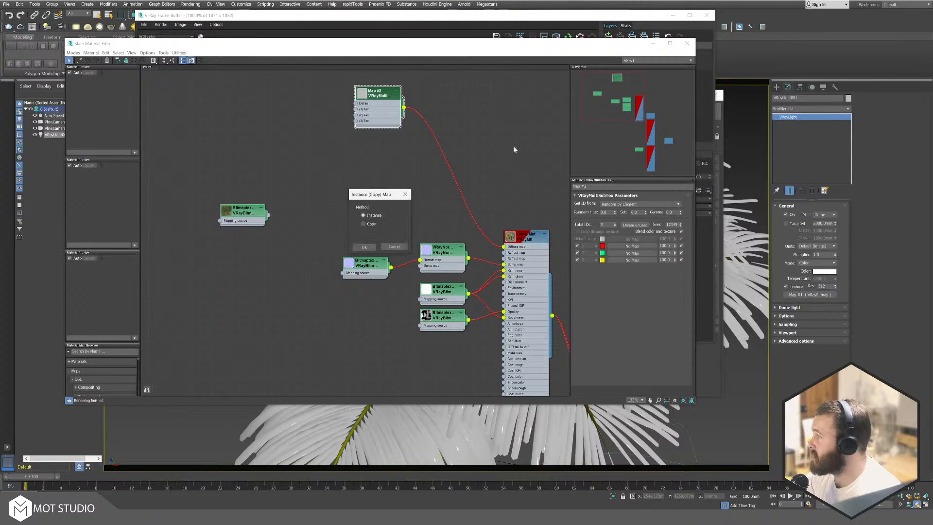
{"action": "left_click", "coordinate": [362, 248]}
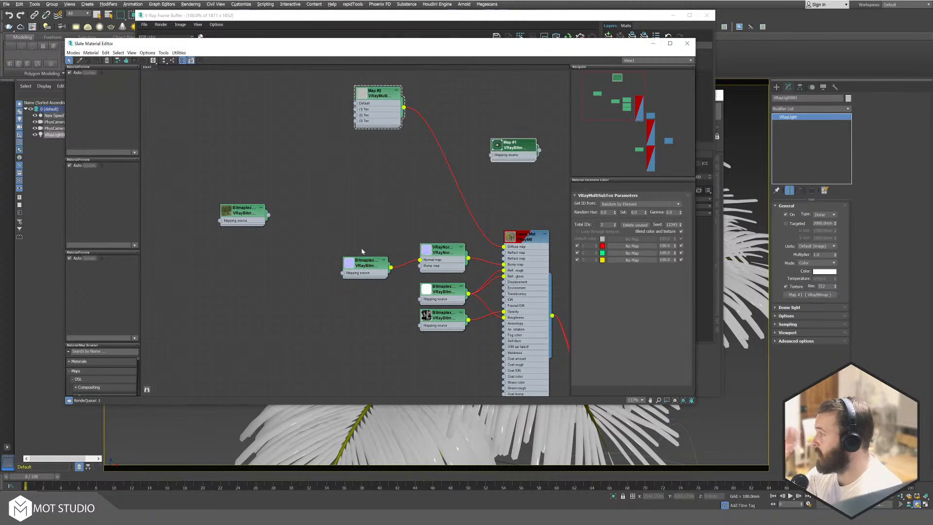
Step: Set the dome light bitmap's RGB primaries to sRGB primaries and reduce its blur to 0.01
{"action": "double_click", "coordinate": [514, 148]}
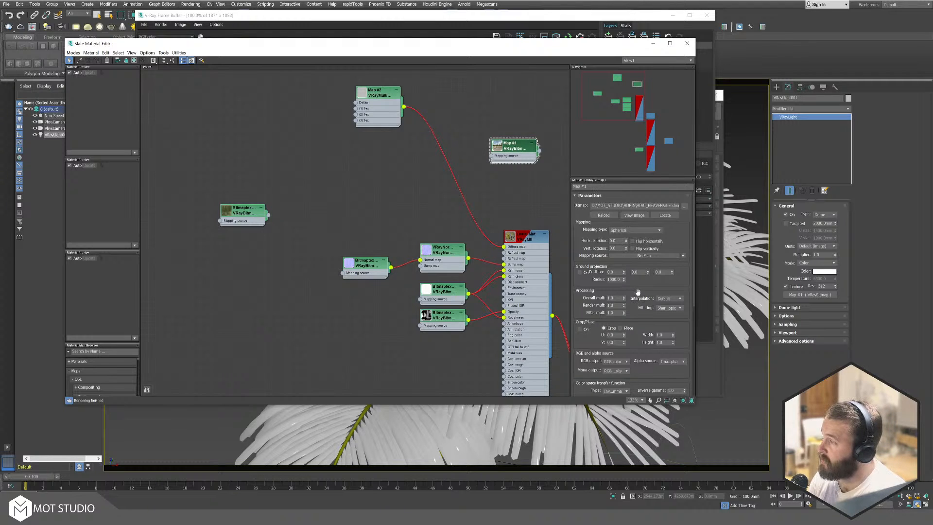
{"action": "scroll", "coordinate": [638, 291], "scroll_direction": "down", "scroll_amount": 5}
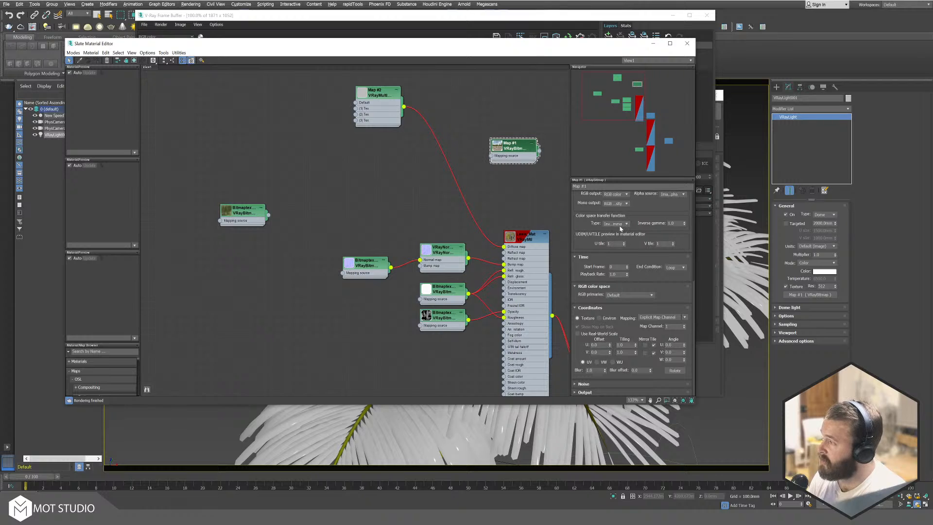
{"action": "left_click", "coordinate": [633, 295]}
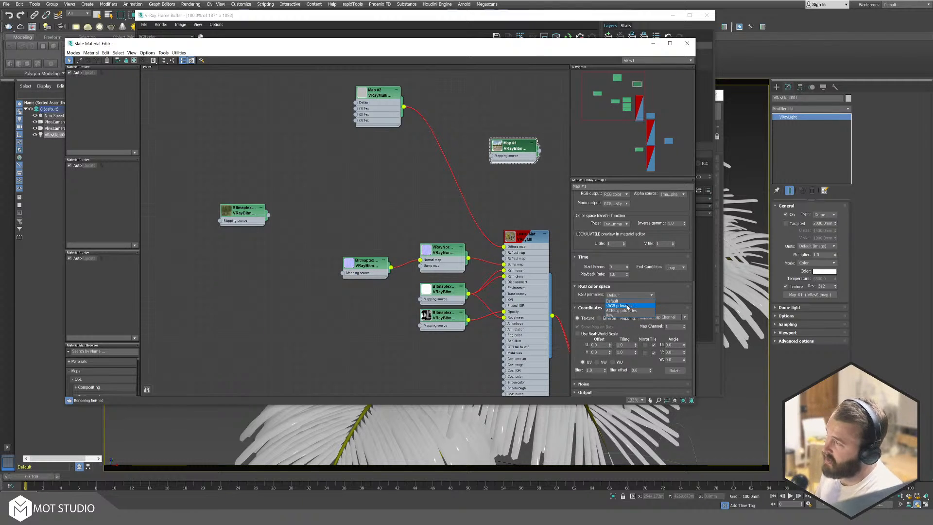
{"action": "left_click", "coordinate": [628, 306]}
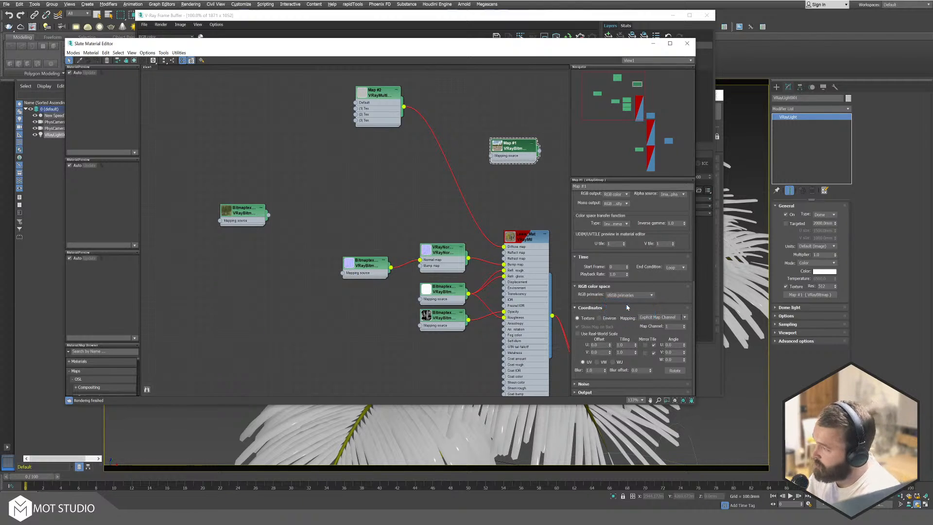
{"action": "right_click", "coordinate": [605, 372]}
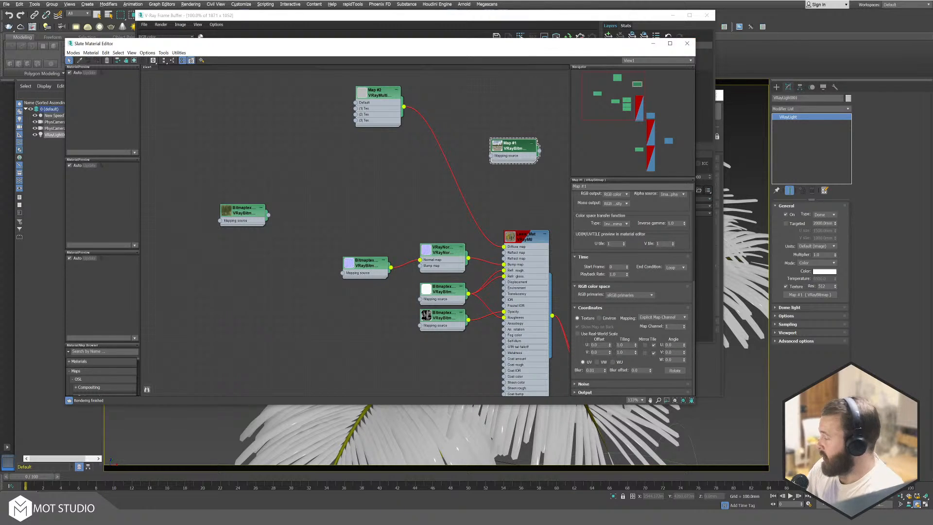
Step: Set the opacity bitmap's color space transfer function to None and its RGB primaries to Raw, and move its node clear of the others
{"action": "left_click_drag", "start_coordinate": [521, 50], "coordinate": [612, 58]}
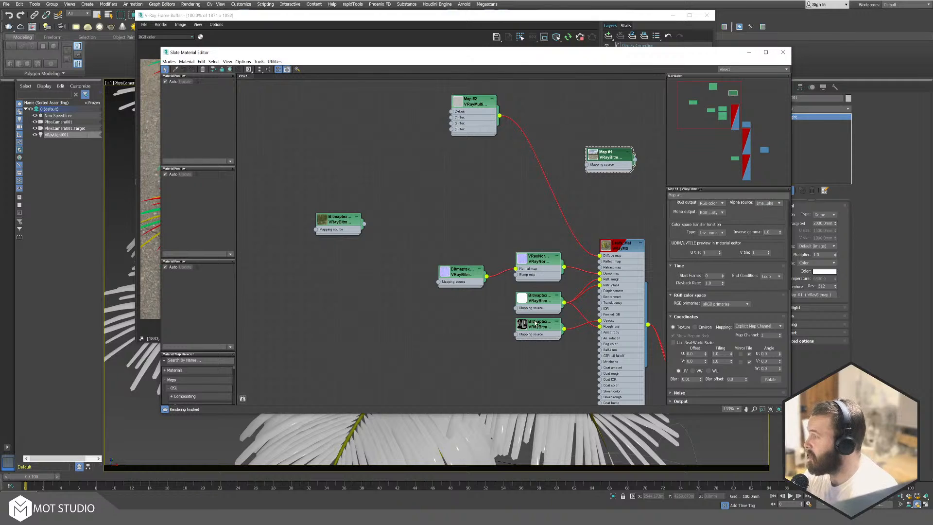
{"action": "double_click", "coordinate": [535, 323]}
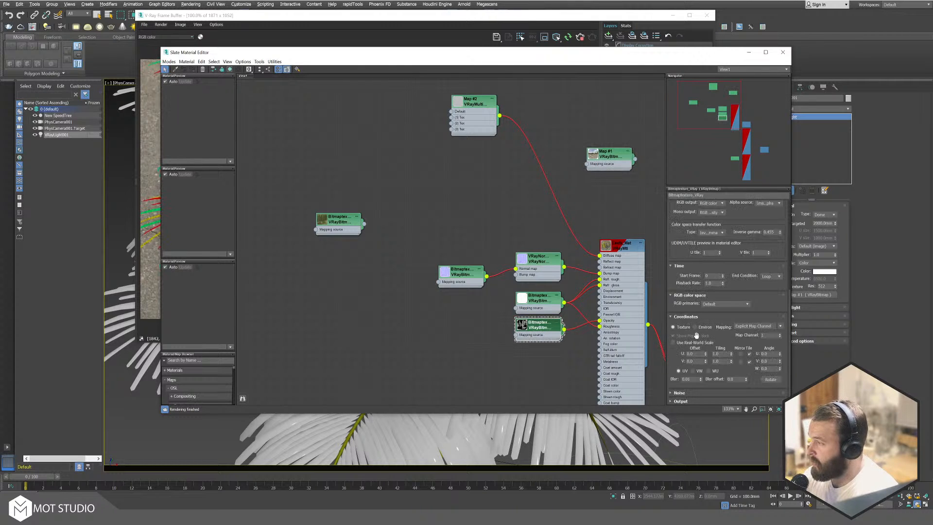
{"action": "left_click", "coordinate": [713, 234]}
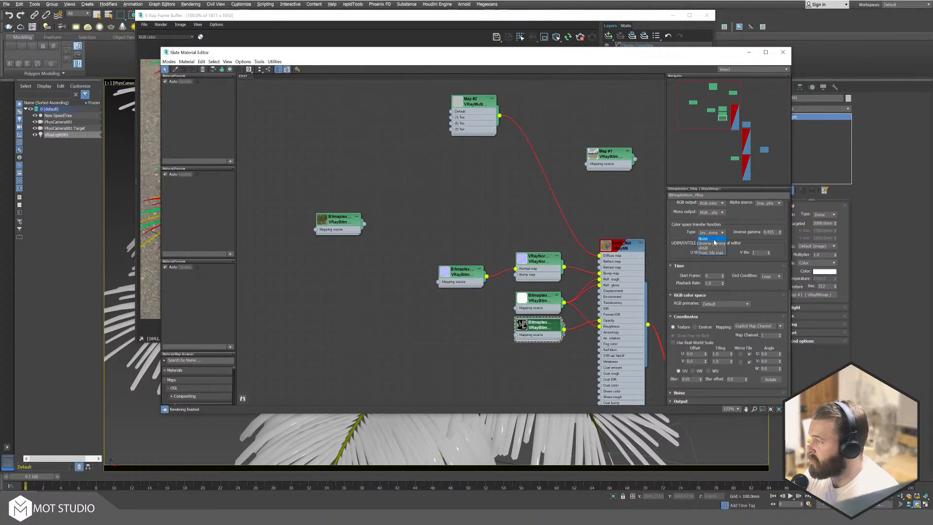
{"action": "left_click", "coordinate": [714, 239]}
{"action": "left_click", "coordinate": [729, 304]}
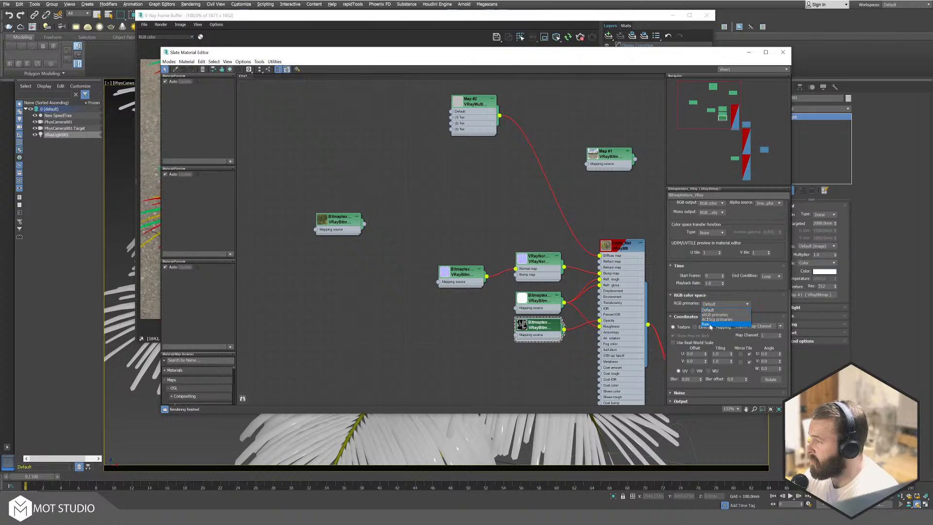
{"action": "left_click", "coordinate": [706, 323]}
{"action": "left_click_drag", "start_coordinate": [535, 323], "coordinate": [496, 355]}
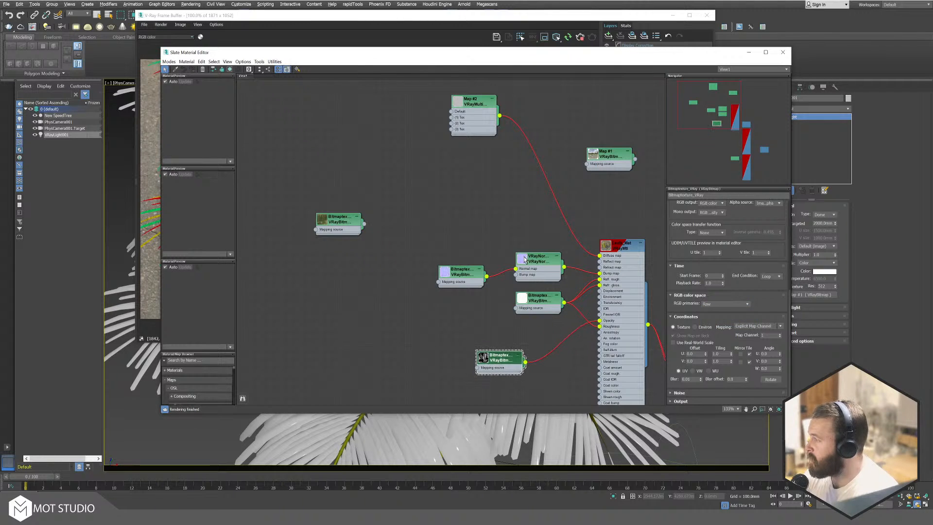
Step: Add a Color Correction map to the material graph beside the leaf colour bitmap
{"action": "middle_click_drag", "start_coordinate": [524, 259], "coordinate": [498, 330]}
{"action": "left_click_drag", "start_coordinate": [311, 293], "coordinate": [279, 254]}
{"action": "right_click", "coordinate": [298, 217]}
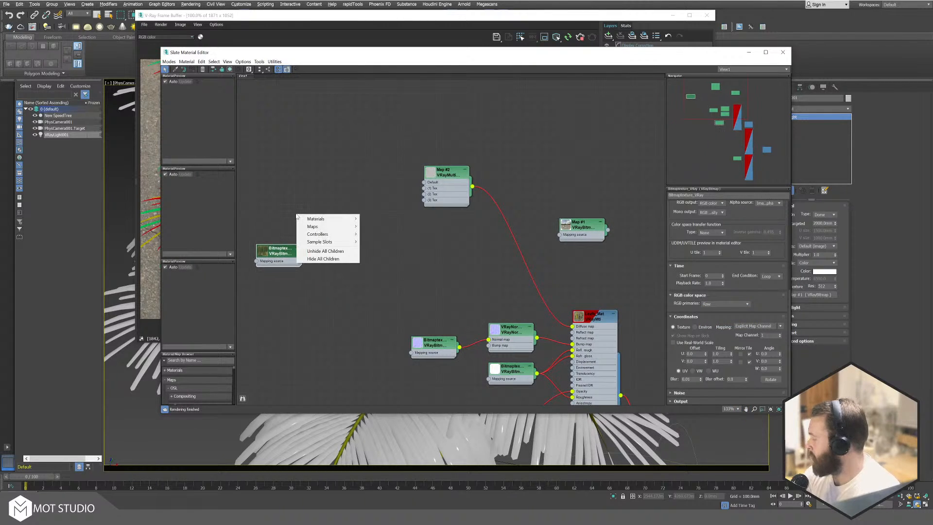
{"action": "mouse_move", "coordinate": [320, 229]}
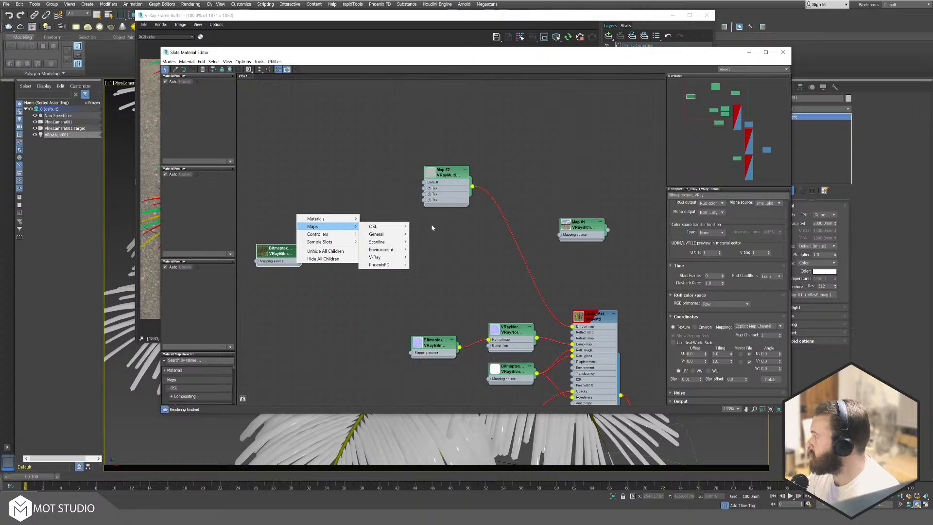
{"action": "mouse_move", "coordinate": [390, 239]}
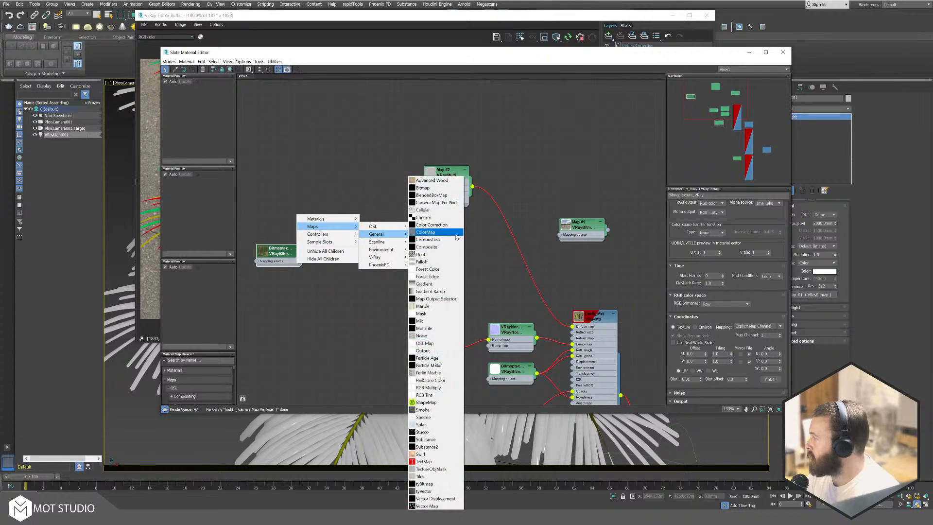
{"action": "left_click", "coordinate": [415, 229]}
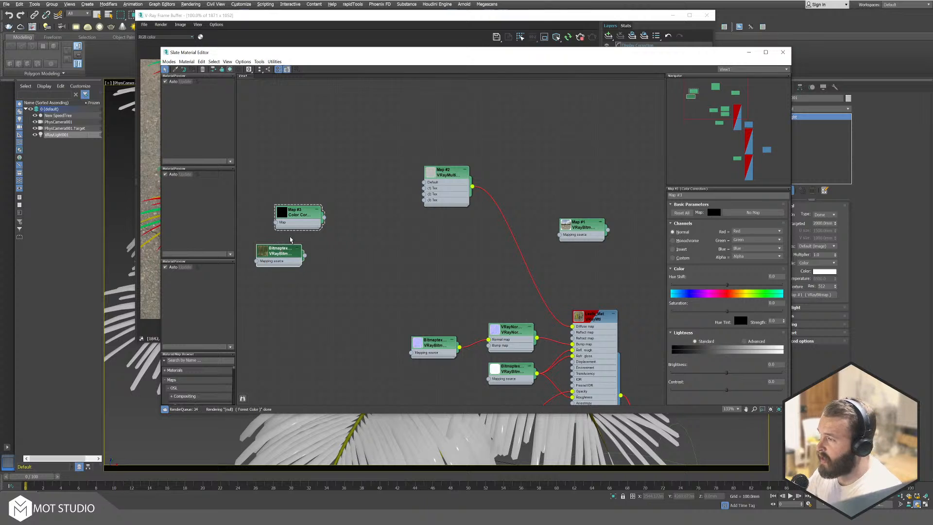
{"action": "left_click_drag", "start_coordinate": [293, 217], "coordinate": [326, 217]}
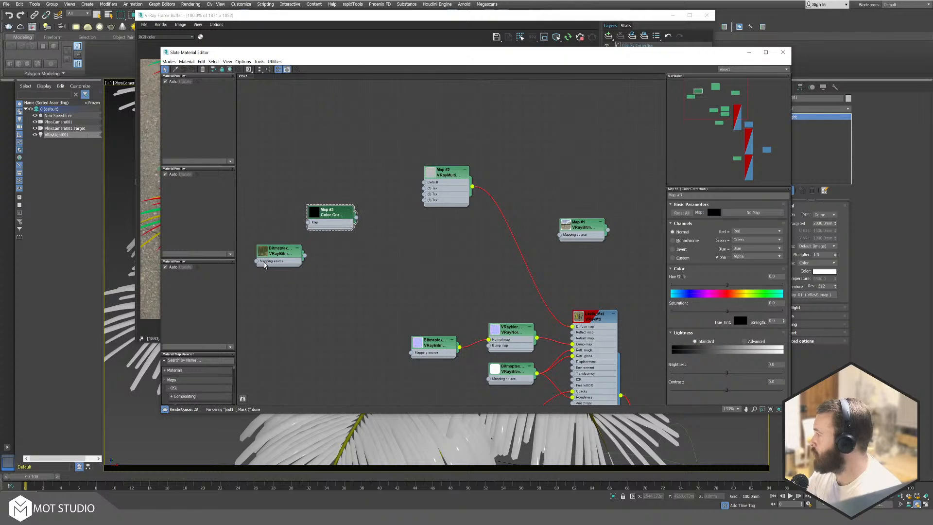
{"action": "left_click_drag", "start_coordinate": [265, 264], "coordinate": [245, 245]}
Step: Arrange the nodes and connect the leaf colour bitmap to the VRayMultiSubTex's Default and first texture inputs
{"action": "left_click_drag", "start_coordinate": [331, 217], "coordinate": [337, 249]}
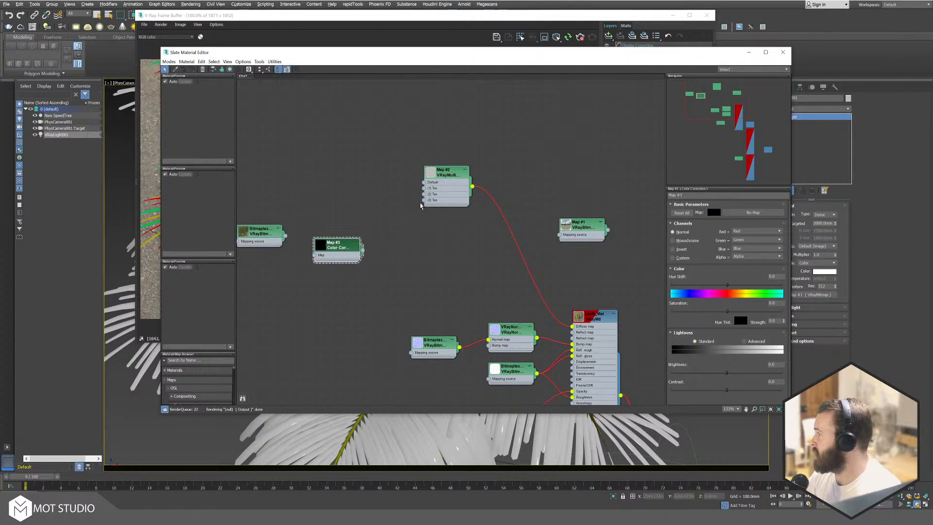
{"action": "left_click_drag", "start_coordinate": [437, 197], "coordinate": [425, 242]}
{"action": "left_click_drag", "start_coordinate": [272, 238], "coordinate": [411, 228]}
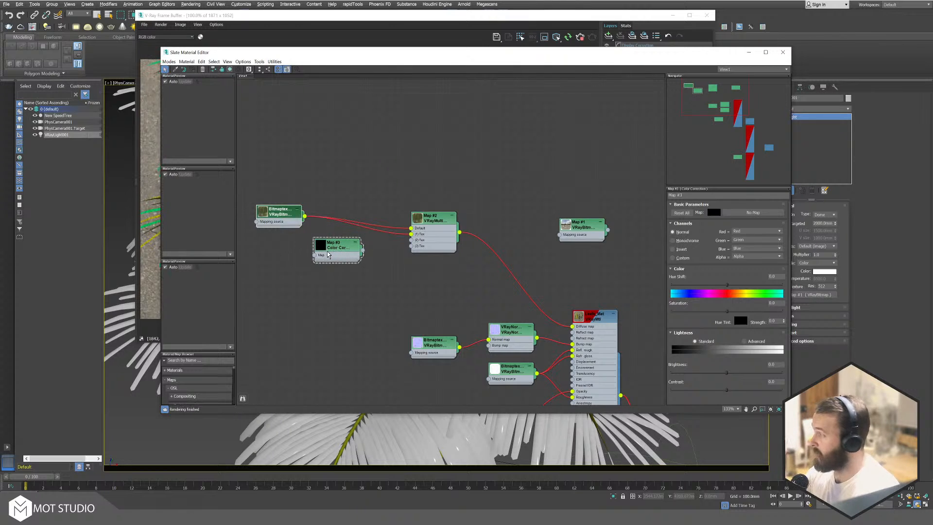
Step: Feed the leaf bitmap through the Color Correction and a copy of it into the VRayMultiSubTex's second and third texture inputs
{"action": "left_click_drag", "start_coordinate": [332, 246], "coordinate": [351, 259]}
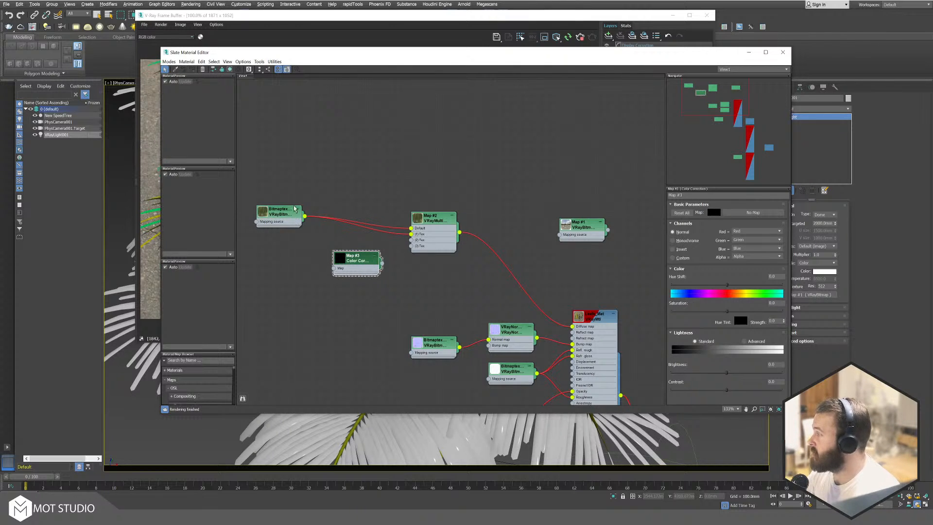
{"action": "left_click_drag", "start_coordinate": [305, 216], "coordinate": [355, 298]}
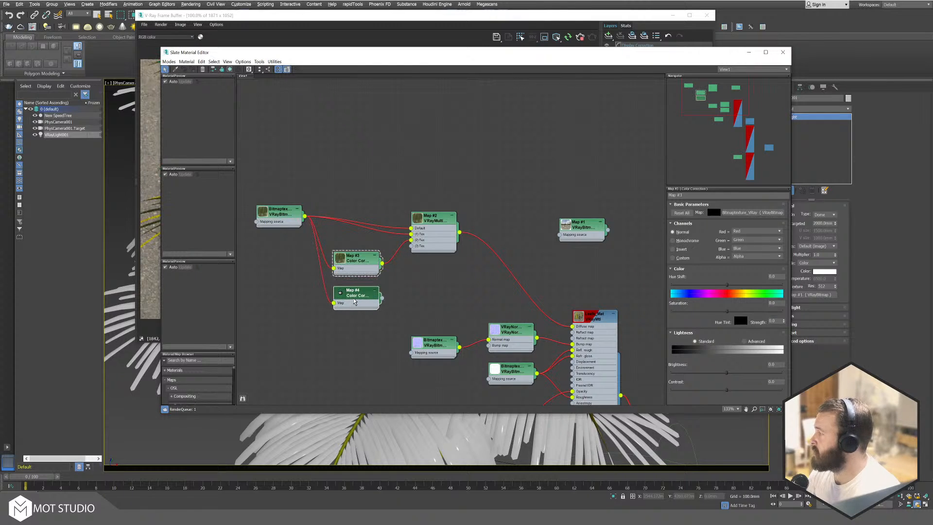
{"action": "left_click", "coordinate": [379, 301]}
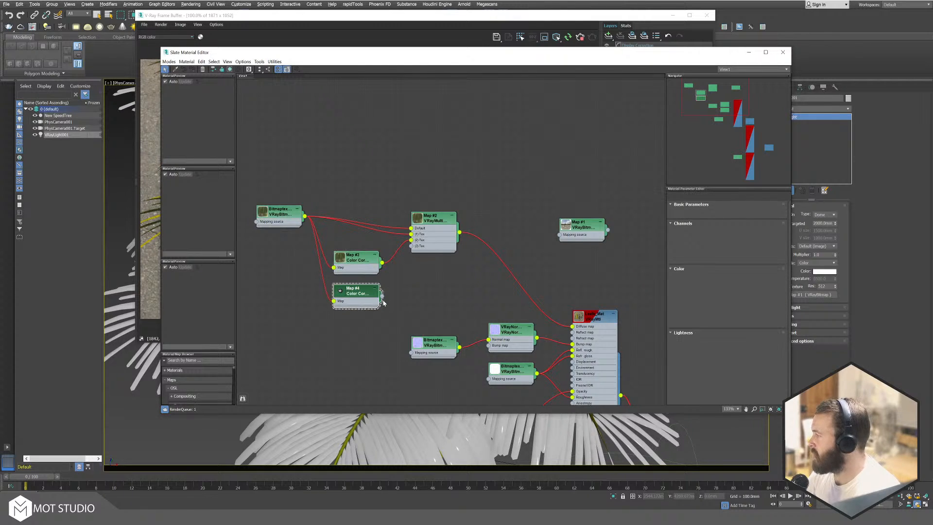
{"action": "left_click", "coordinate": [415, 251]}
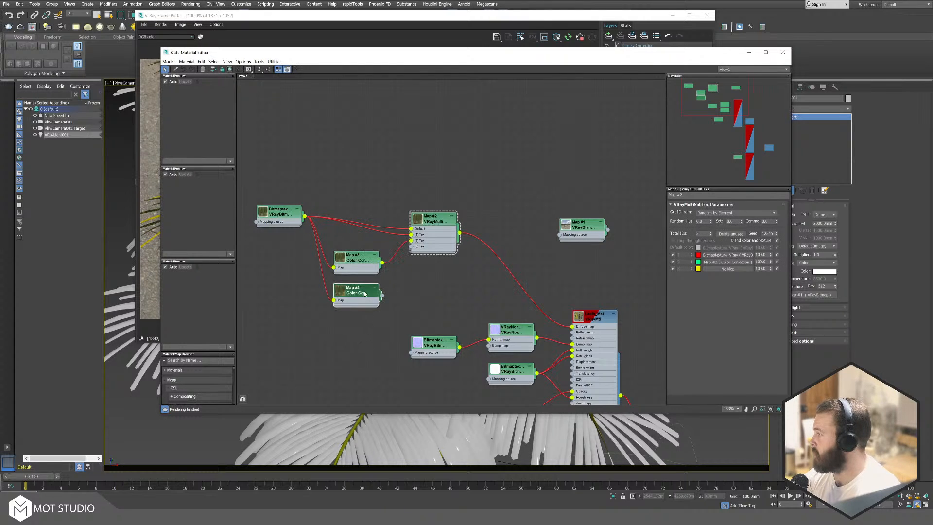
{"action": "double_click", "coordinate": [382, 297]}
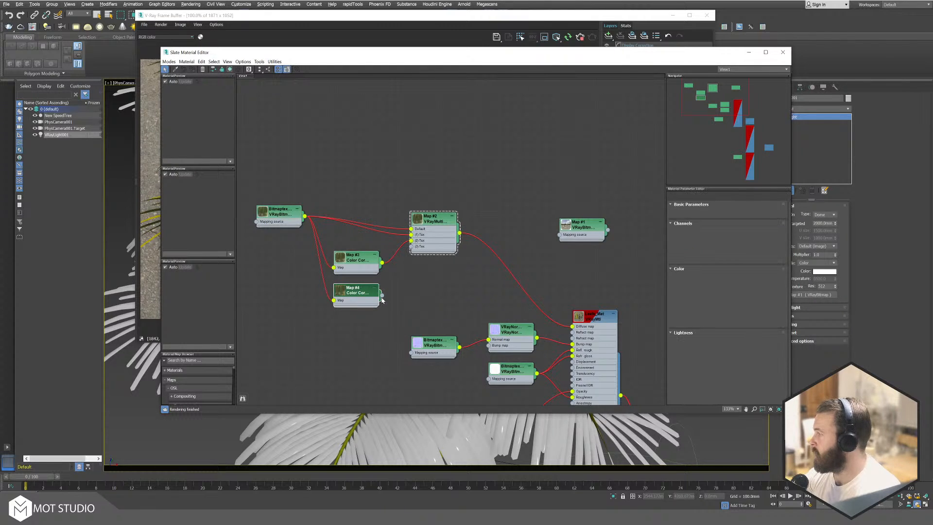
{"action": "left_click", "coordinate": [412, 249]}
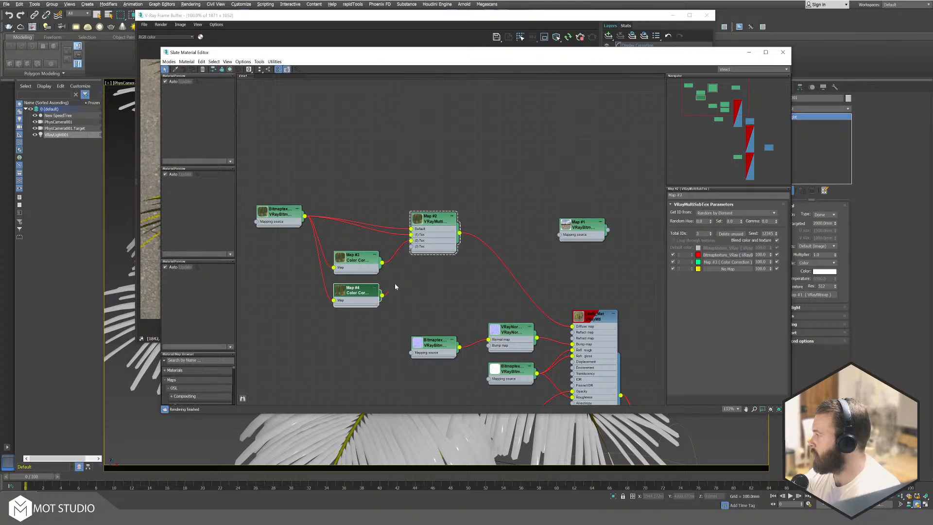
Step: Set the first Color Correction's hue shift to 10 and give the second one a negative hue shift
{"action": "mouse_move", "coordinate": [444, 57]}
{"action": "left_mouse_down"}
{"action": "mouse_move", "coordinate": [893, 47]}
{"action": "mouse_move", "coordinate": [450, 81]}
{"action": "mouse_move", "coordinate": [450, 62]}
{"action": "left_mouse_up"}
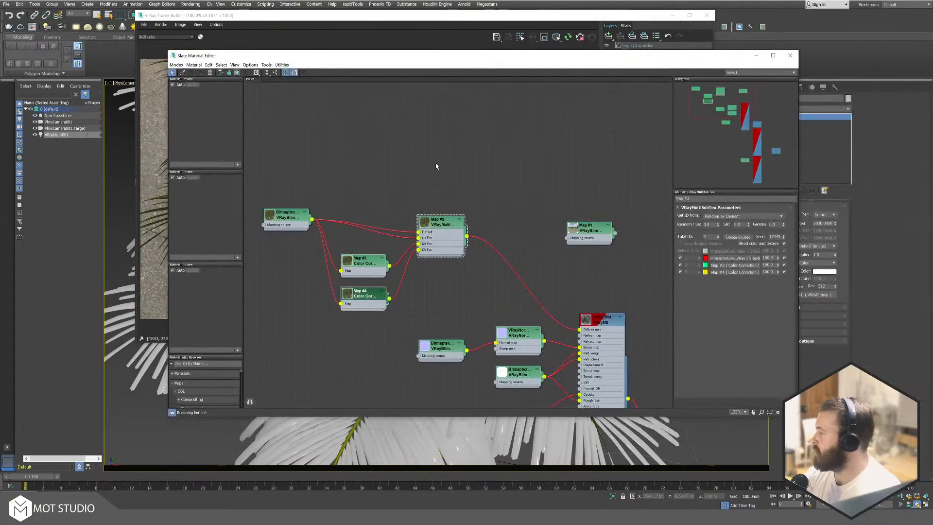
{"action": "left_click", "coordinate": [365, 271]}
{"action": "double_click", "coordinate": [366, 259]}
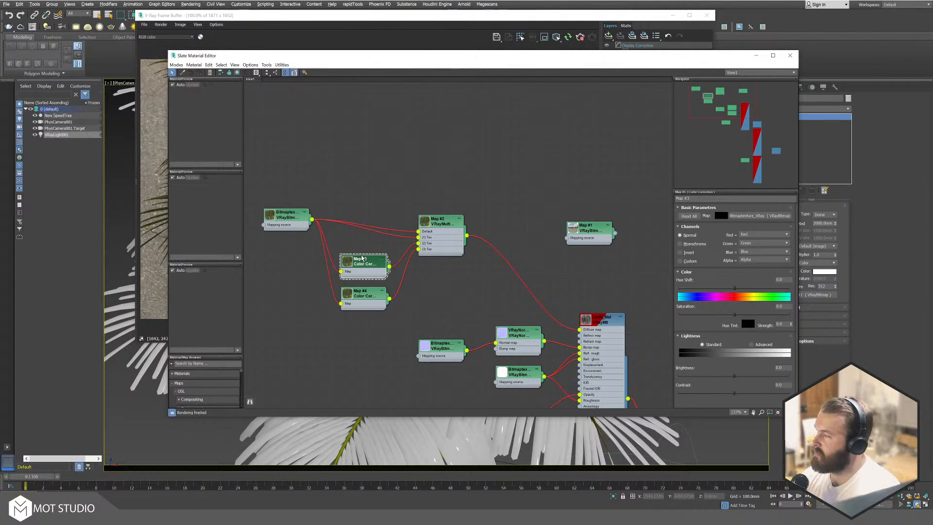
{"action": "double_click", "coordinate": [780, 280]}
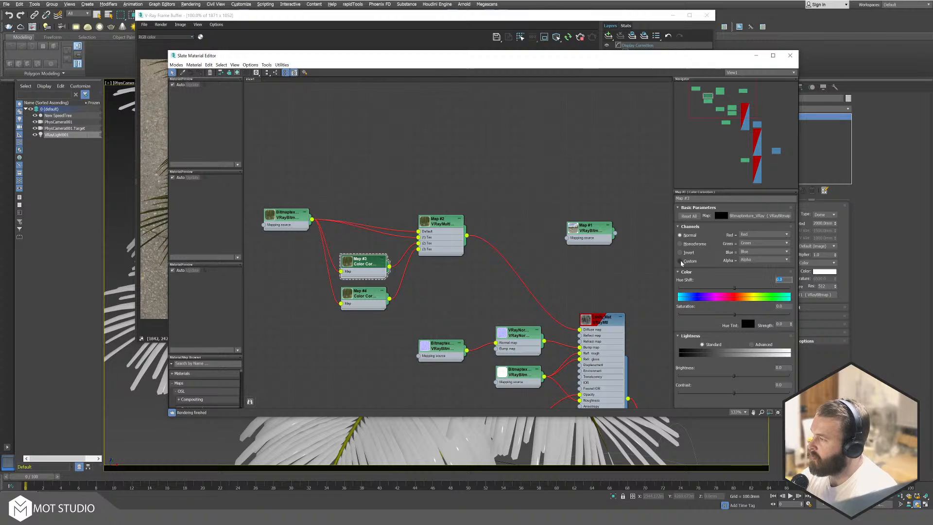
{"action": "type", "text": "5"}
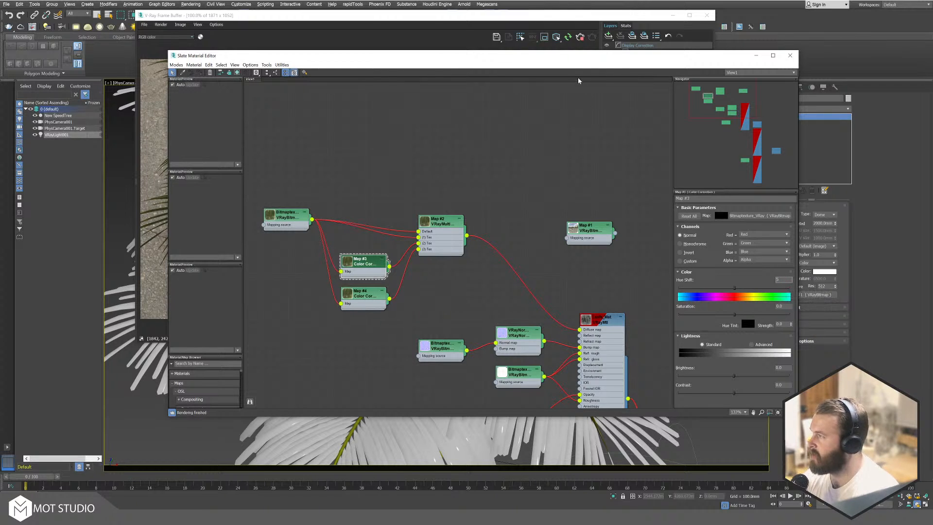
{"action": "mouse_move", "coordinate": [576, 59]}
{"action": "left_mouse_down"}
{"action": "mouse_move", "coordinate": [932, 50]}
{"action": "mouse_move", "coordinate": [571, 60]}
{"action": "left_mouse_up"}
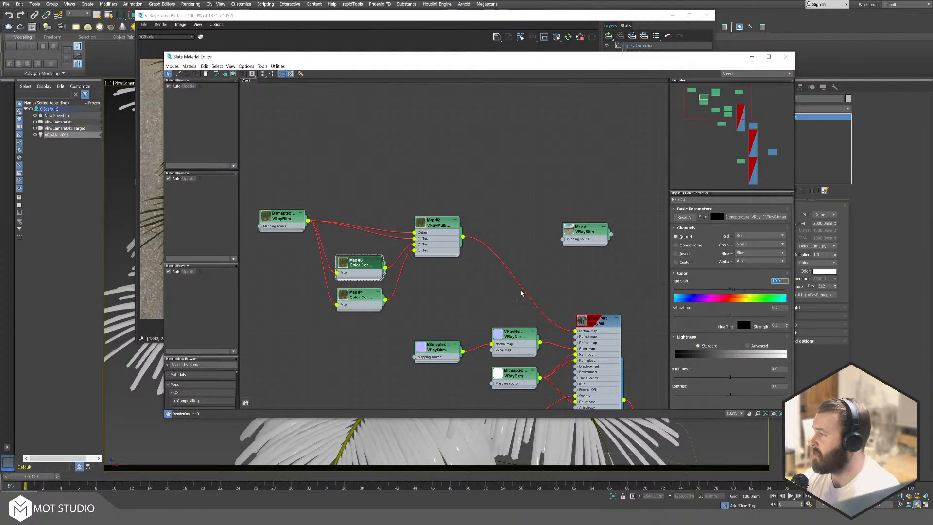
{"action": "double_click", "coordinate": [367, 298]}
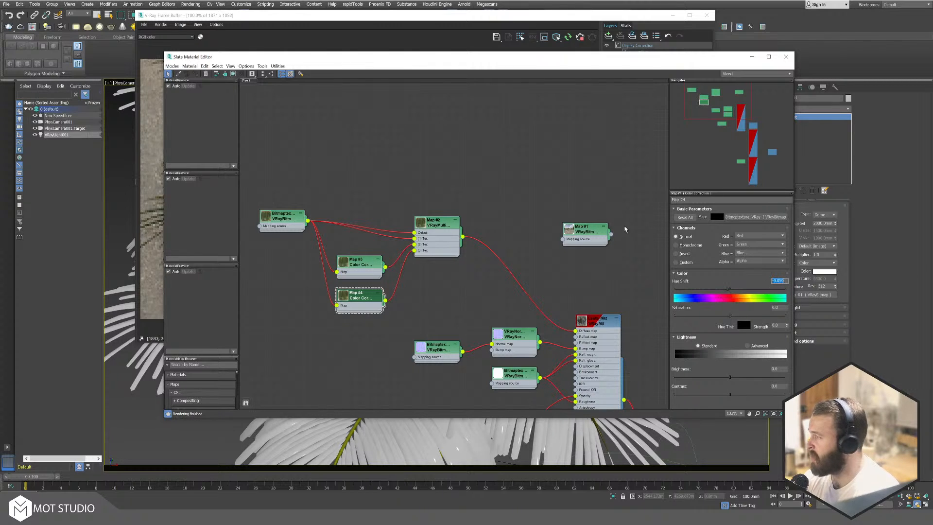
Step: Uncover the frame buffer and orbit the camera view above the palm to inspect the leaf colour variation in the render
{"action": "left_click_drag", "start_coordinate": [434, 60], "coordinate": [787, 61]}
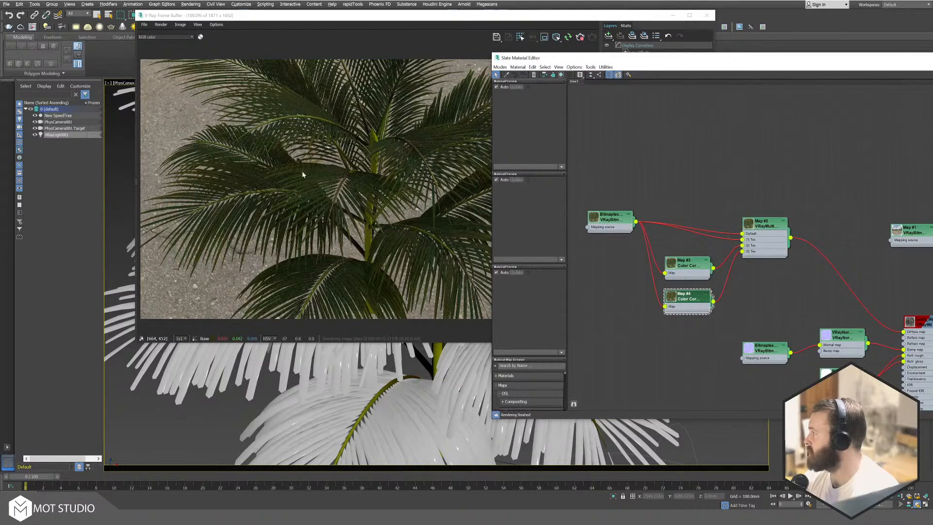
{"action": "left_click", "coordinate": [260, 201]}
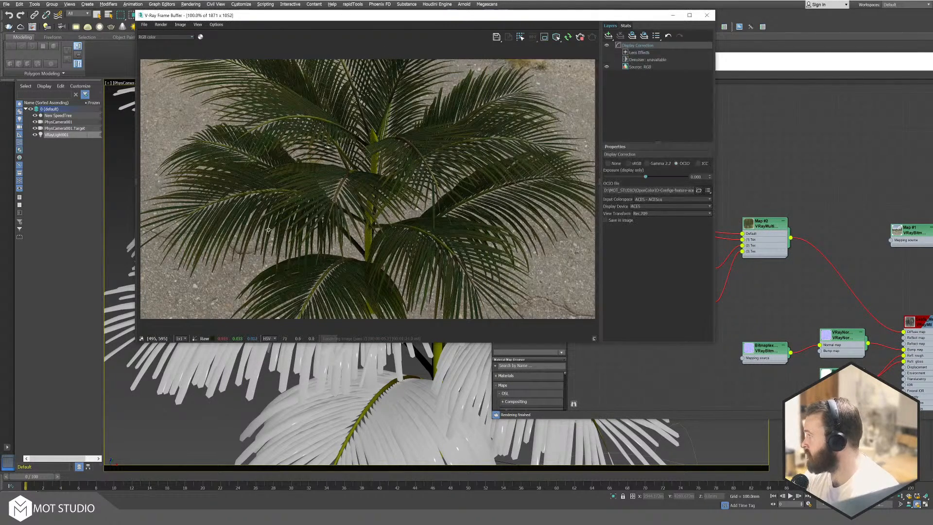
{"action": "right_click", "coordinate": [441, 166]}
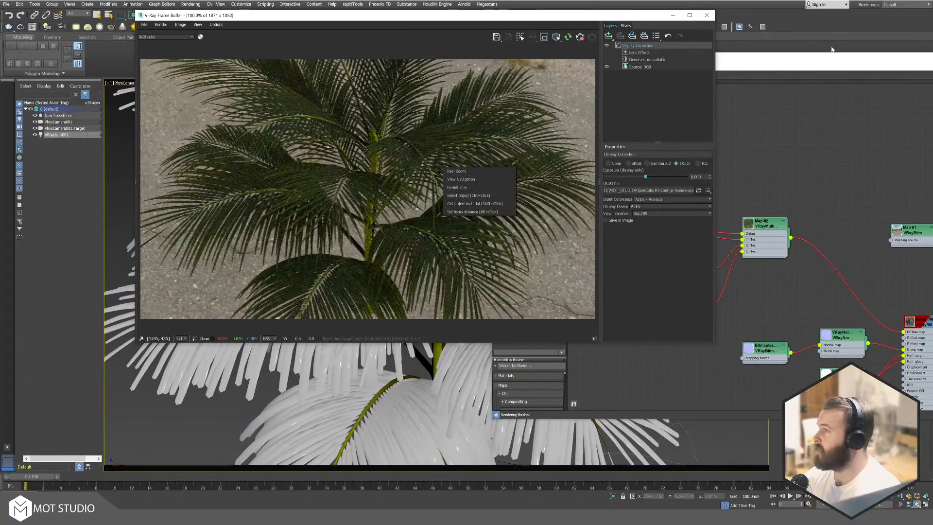
{"action": "left_click", "coordinate": [820, 59]}
{"action": "left_click_drag", "start_coordinate": [819, 56], "coordinate": [870, 137]}
{"action": "left_click_drag", "start_coordinate": [519, 15], "coordinate": [803, 30]}
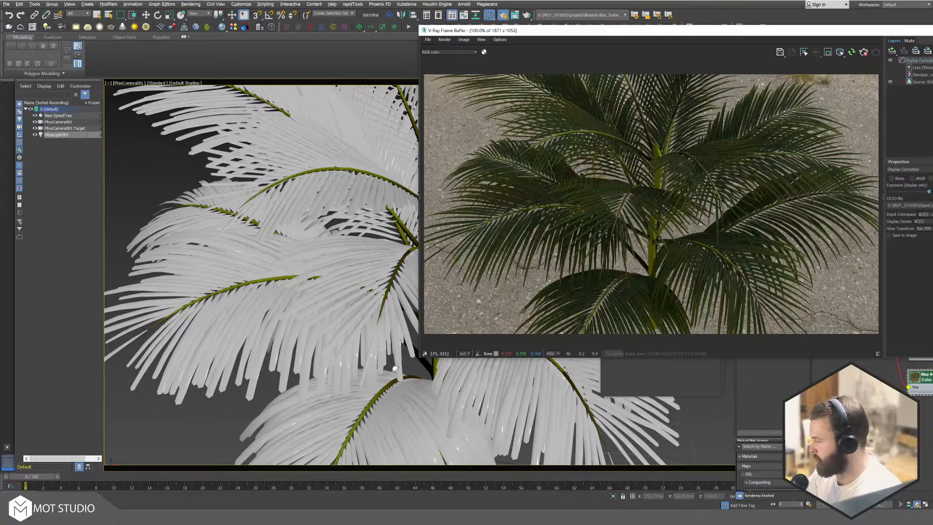
{"action": "middle_click_drag", "start_coordinate": [279, 300], "coordinate": [277, 319], "text": "alt"}
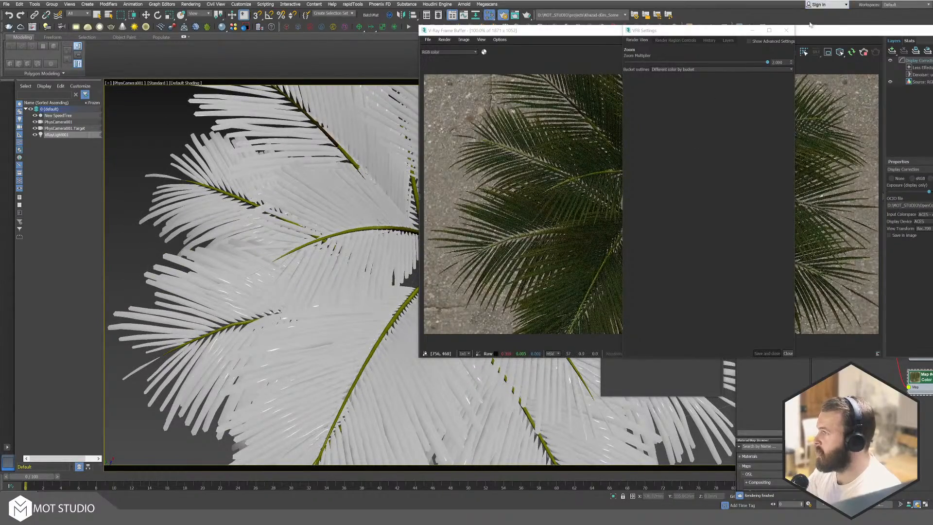
{"action": "left_click", "coordinate": [786, 30]}
{"action": "left_click_drag", "start_coordinate": [837, 35], "coordinate": [508, 65]}
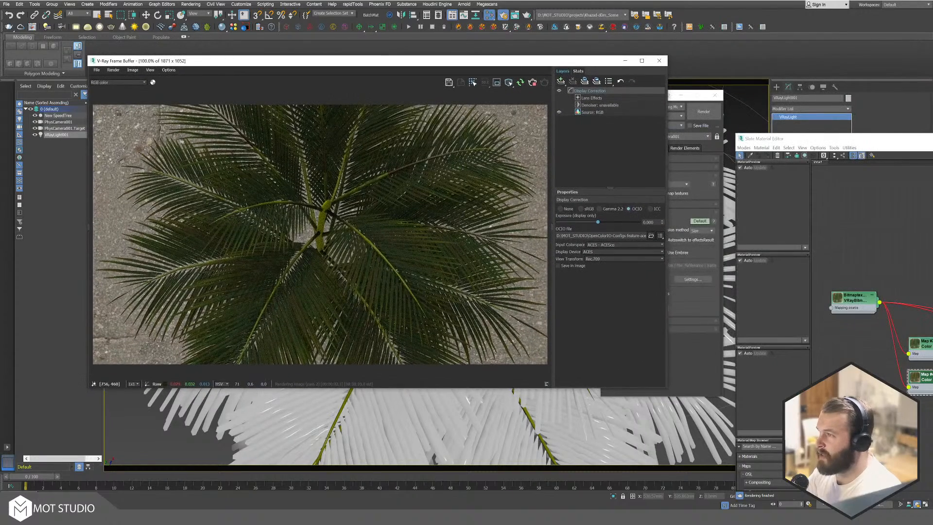
Step: Open an enlarged preview of the Leafs_Mat material in the Slate Material Editor and place it beside the material node
{"action": "left_click", "coordinate": [833, 138]}
{"action": "left_click_drag", "start_coordinate": [932, 141], "coordinate": [454, 67]}
{"action": "middle_click_drag", "start_coordinate": [404, 270], "coordinate": [372, 220]}
{"action": "scroll", "coordinate": [557, 352], "scroll_direction": "up", "scroll_amount": 3}
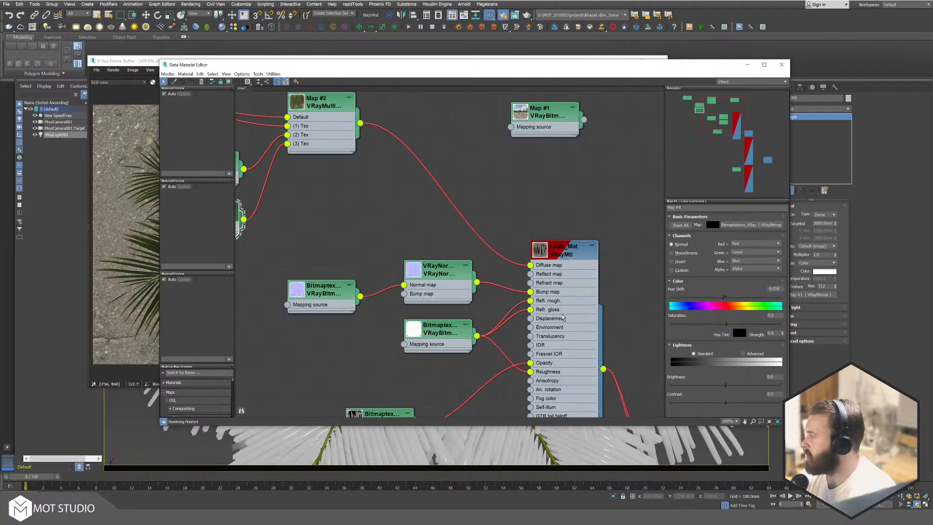
{"action": "right_click", "coordinate": [545, 256]}
{"action": "left_click", "coordinate": [577, 287]}
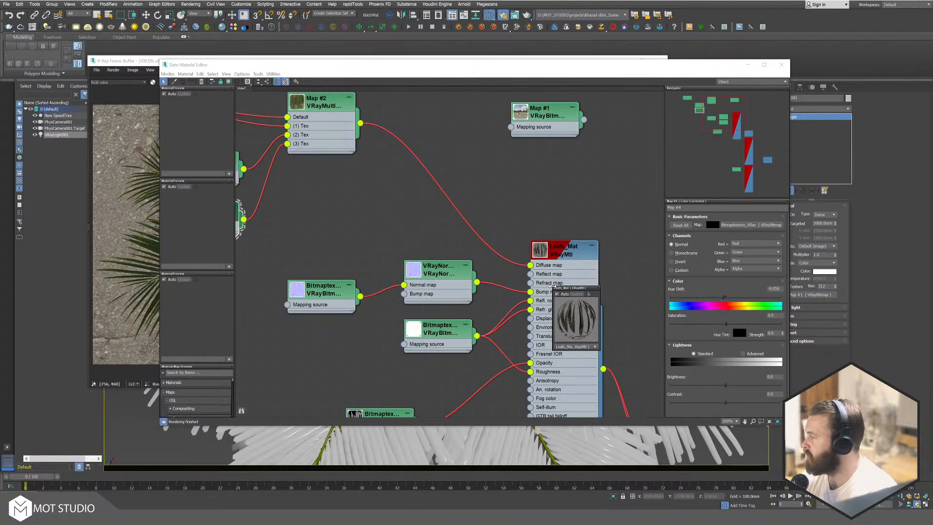
{"action": "left_click_drag", "start_coordinate": [551, 286], "coordinate": [399, 289]}
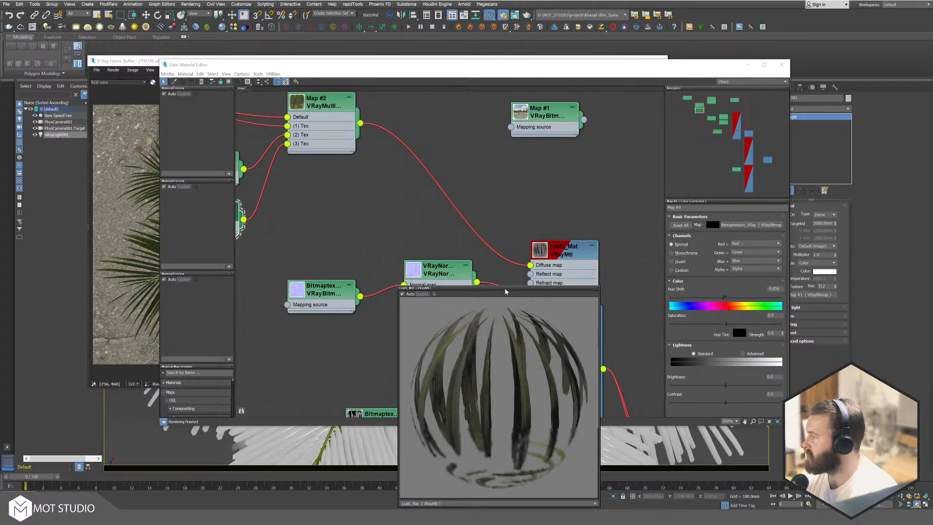
{"action": "left_click_drag", "start_coordinate": [506, 291], "coordinate": [273, 119]}
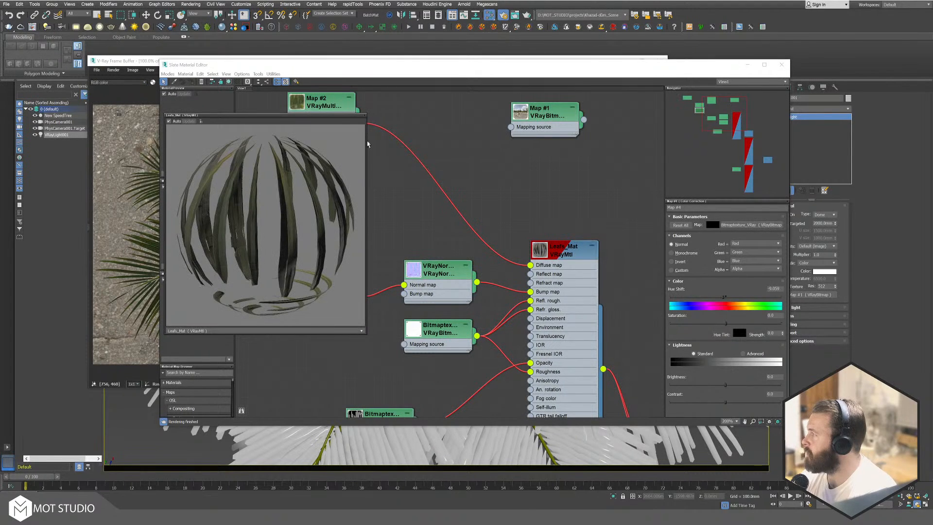
{"action": "left_click", "coordinate": [626, 70]}
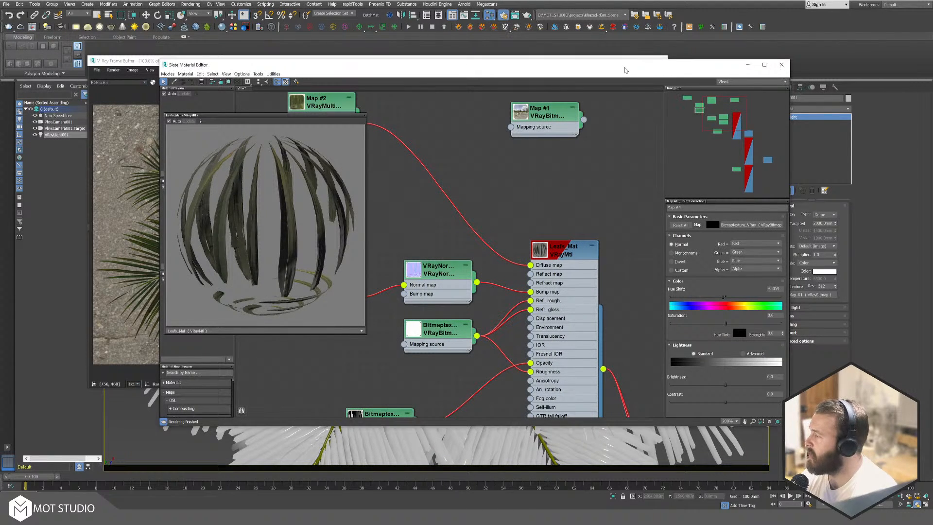
Step: Uncover the Render Setup window and review its common output parameters
{"action": "left_click_drag", "start_coordinate": [625, 70], "coordinate": [566, 314]}
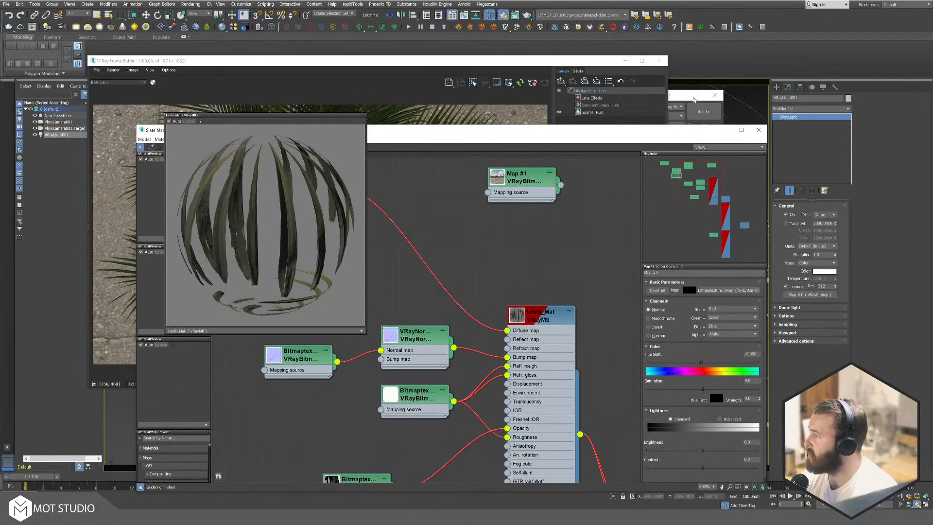
{"action": "left_click", "coordinate": [715, 109]}
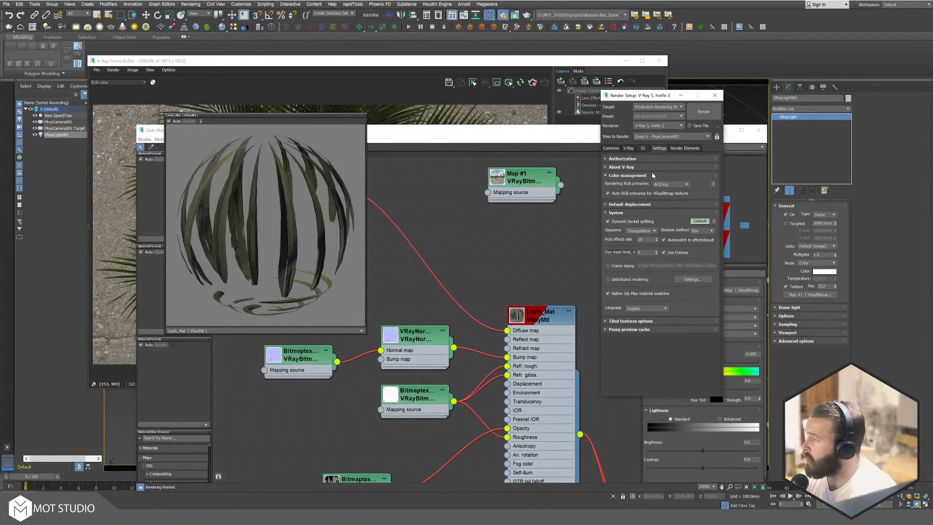
{"action": "left_click", "coordinate": [615, 151]}
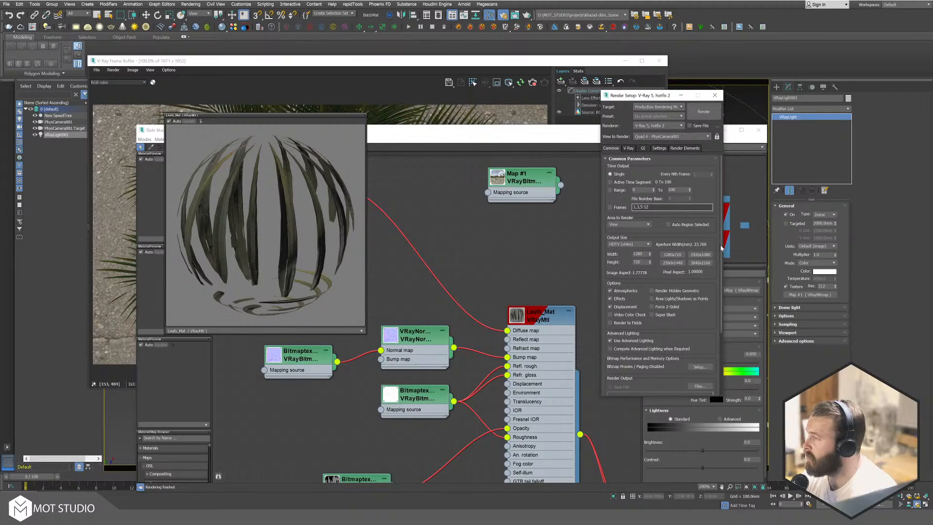
{"action": "left_click_drag", "start_coordinate": [721, 246], "coordinate": [721, 321]}
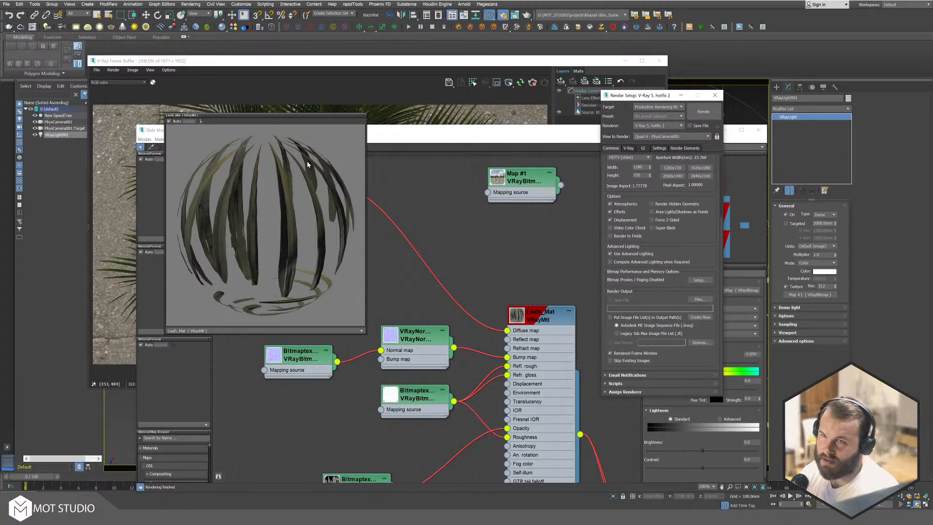
Step: Close the enlarged Leafs_Mat preview and disable global rendering in the Slate Material Editor
{"action": "left_click", "coordinate": [364, 116]}
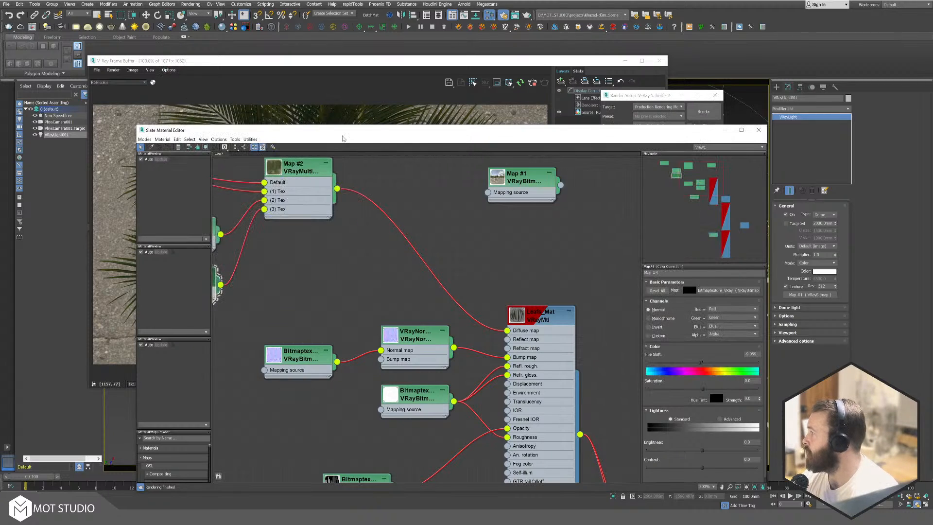
{"action": "left_click", "coordinate": [219, 140]}
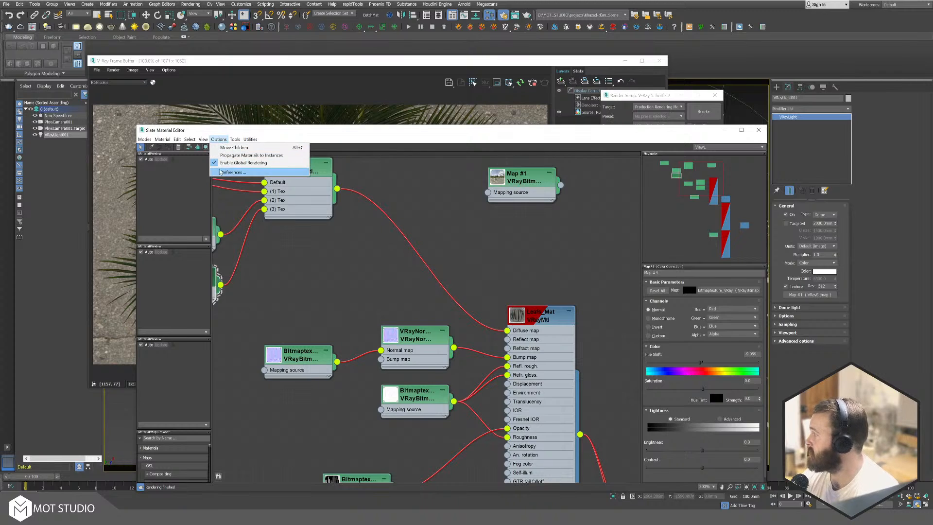
{"action": "left_click", "coordinate": [215, 164]}
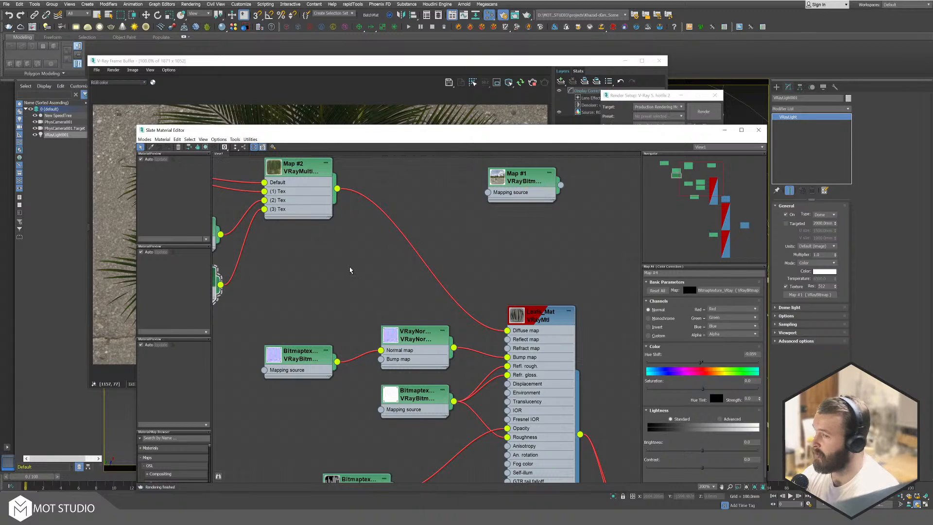
Step: Set the colour space transfer function of the bitmap feeding Leafs_Mat's reflection roughness to None, keeping its RGB primaries at Default
{"action": "middle_click_drag", "start_coordinate": [523, 247], "coordinate": [564, 272]}
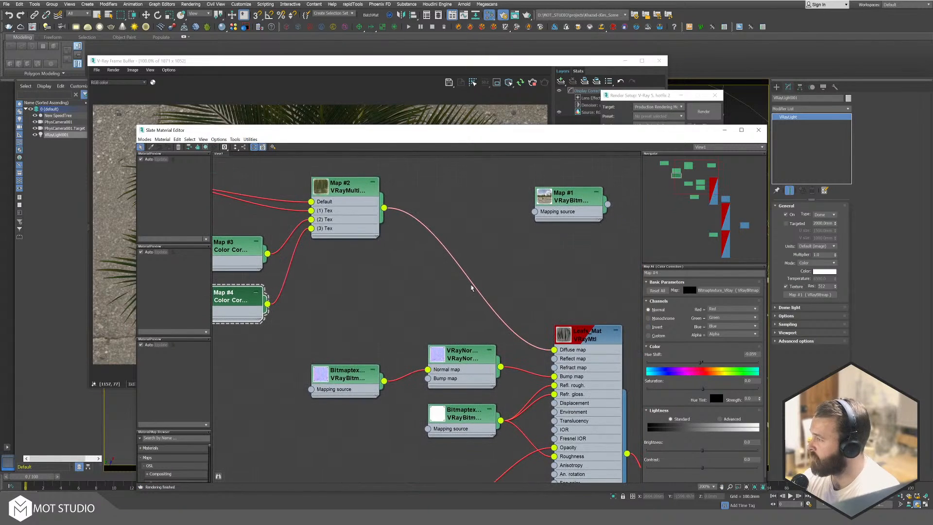
{"action": "middle_click_drag", "start_coordinate": [453, 234], "coordinate": [439, 124]}
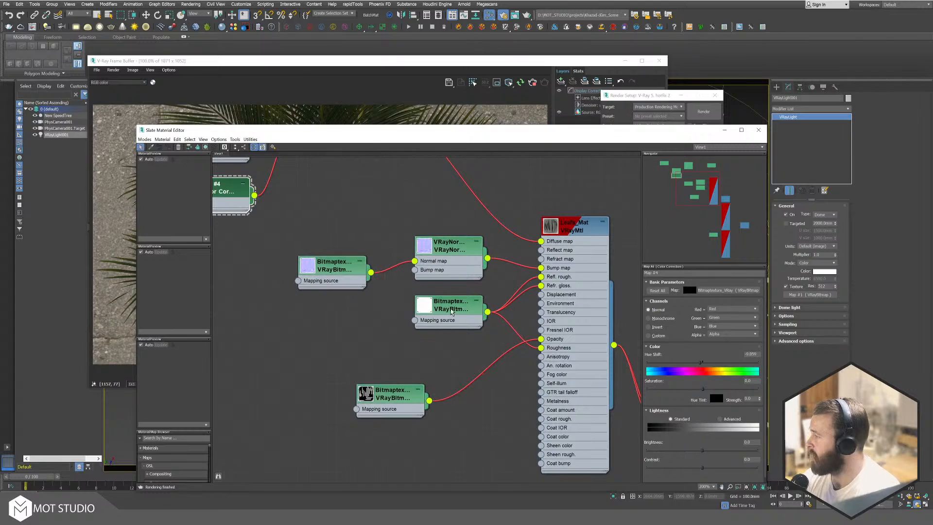
{"action": "double_click", "coordinate": [451, 310]}
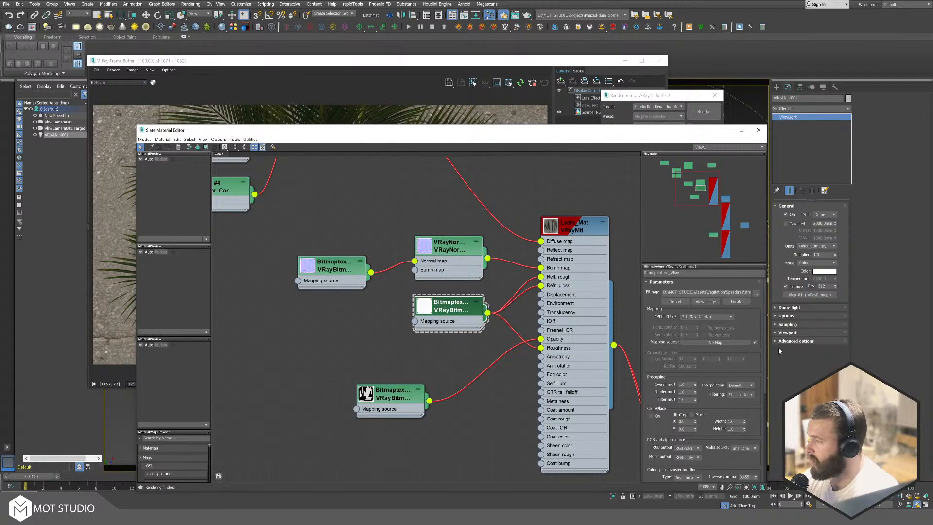
{"action": "scroll", "coordinate": [765, 376], "scroll_direction": "down", "scroll_amount": 3}
{"action": "scroll", "coordinate": [764, 384], "scroll_direction": "down", "scroll_amount": 1}
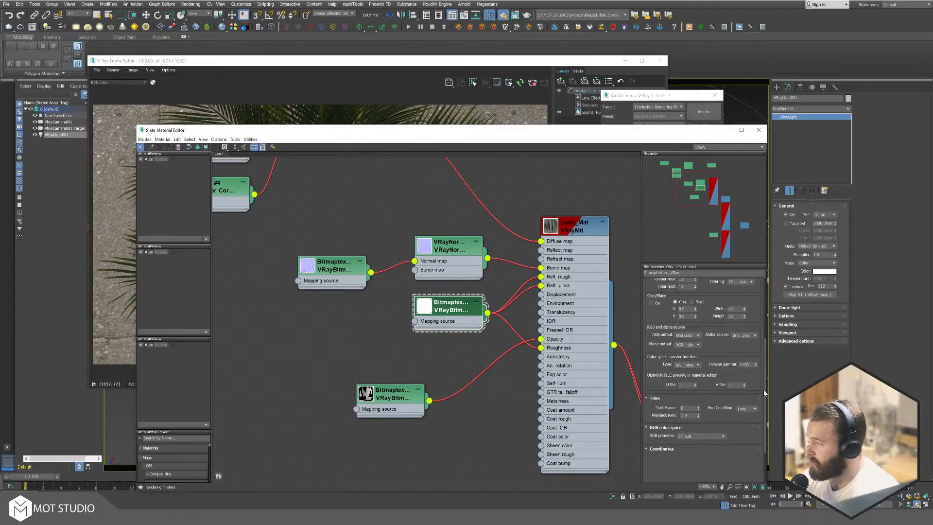
{"action": "left_click", "coordinate": [695, 360]}
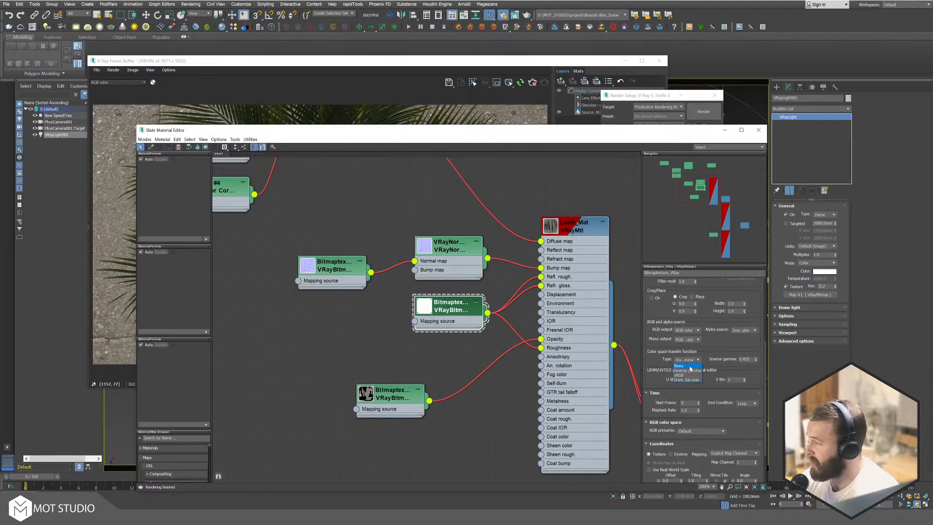
{"action": "left_click", "coordinate": [686, 366]}
{"action": "left_click", "coordinate": [706, 432]}
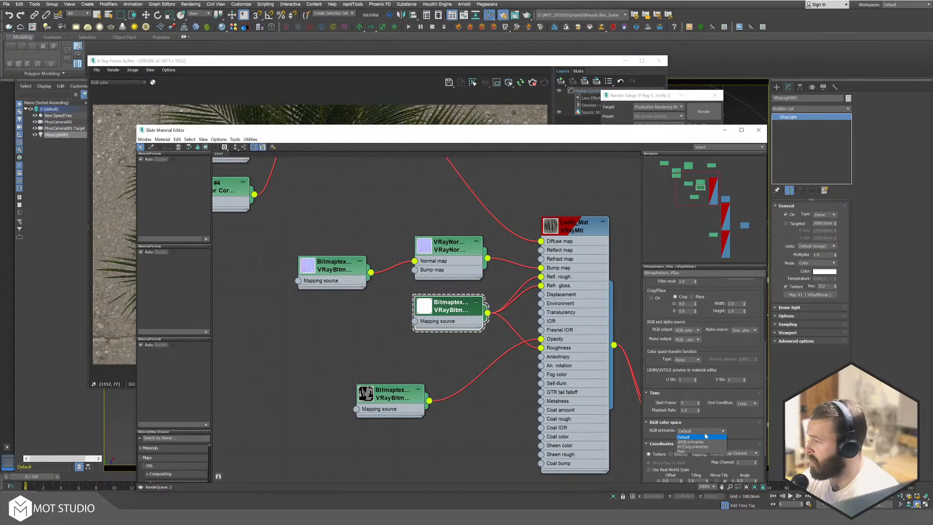
{"action": "left_click", "coordinate": [454, 309]}
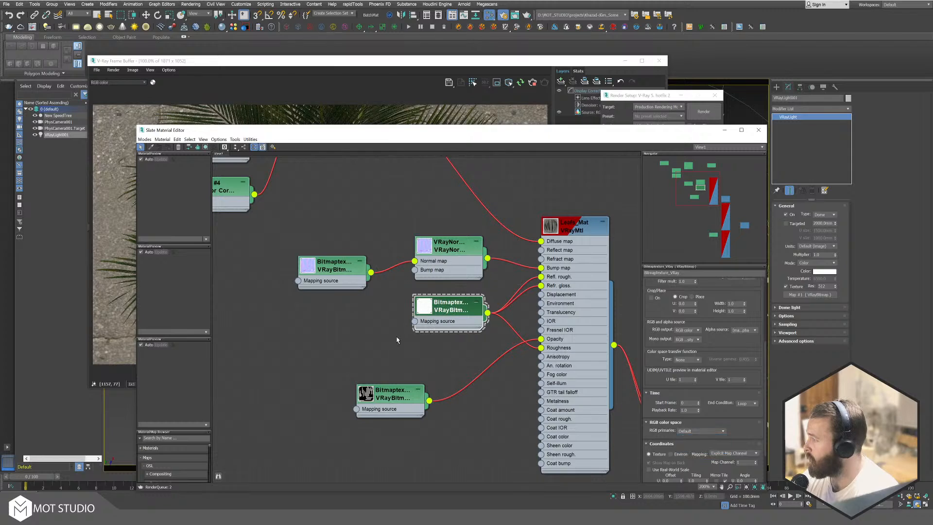
Step: Move the white bitmap node clear of its neighbours and inspect its texture in an enlarged preview window
{"action": "left_click_drag", "start_coordinate": [479, 295], "coordinate": [439, 305]}
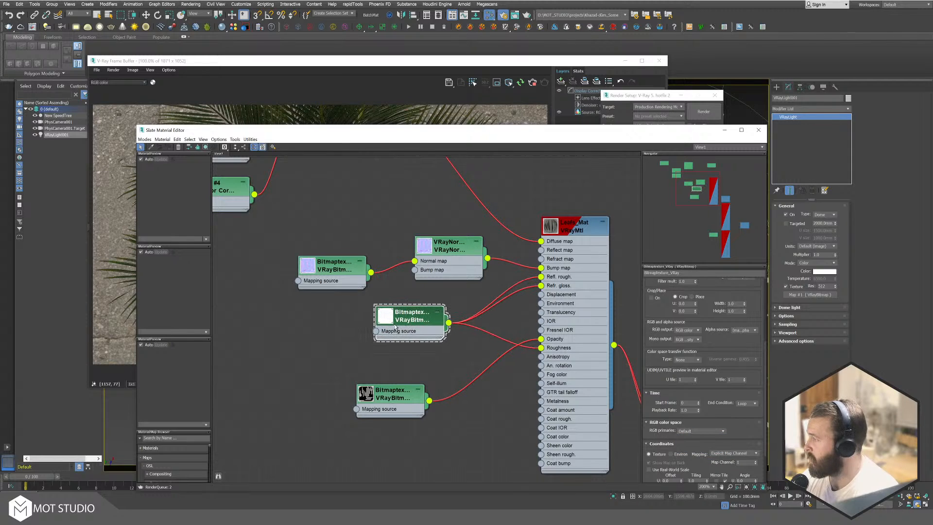
{"action": "right_click", "coordinate": [389, 318]}
{"action": "left_click", "coordinate": [414, 348]}
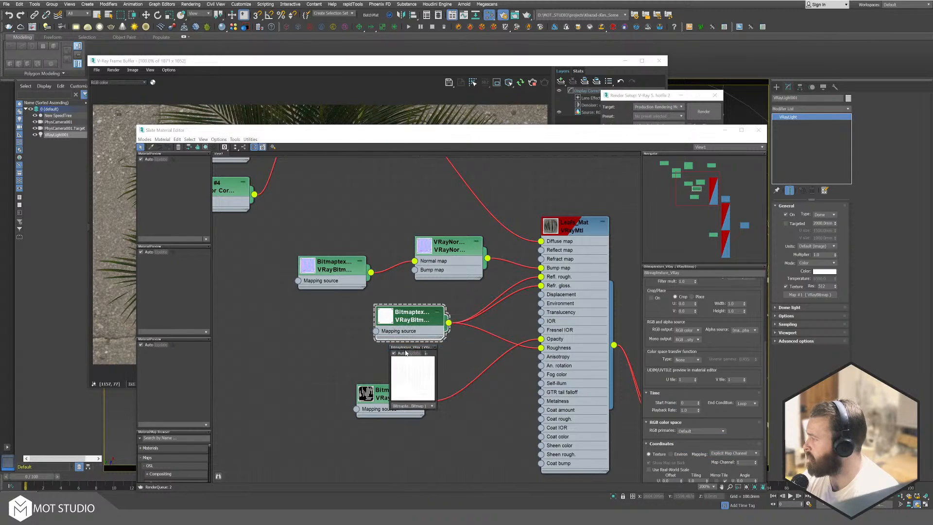
{"action": "left_click_drag", "start_coordinate": [389, 346], "coordinate": [257, 229]}
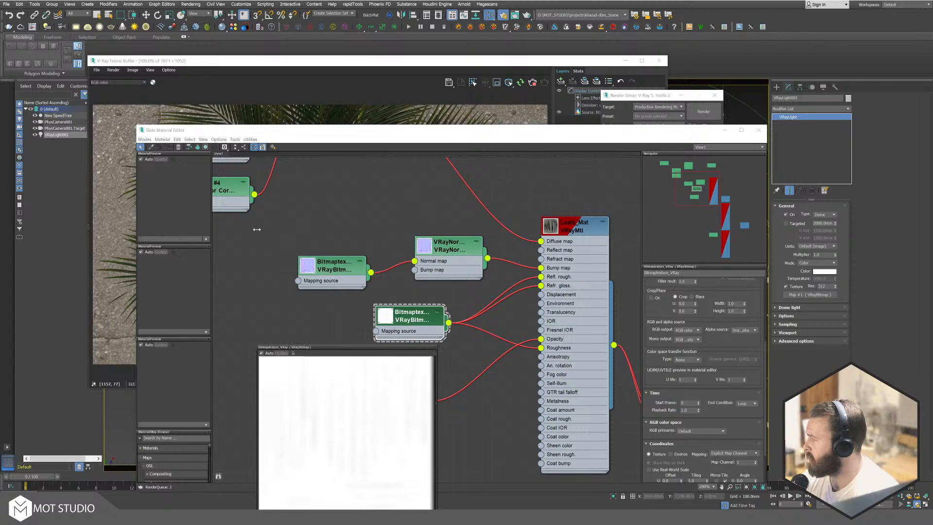
{"action": "left_click", "coordinate": [434, 347]}
Step: Check the source file of the white bitmap node and load the Leafs_Gloss image into it
{"action": "scroll", "coordinate": [675, 354], "scroll_direction": "up", "scroll_amount": 5}
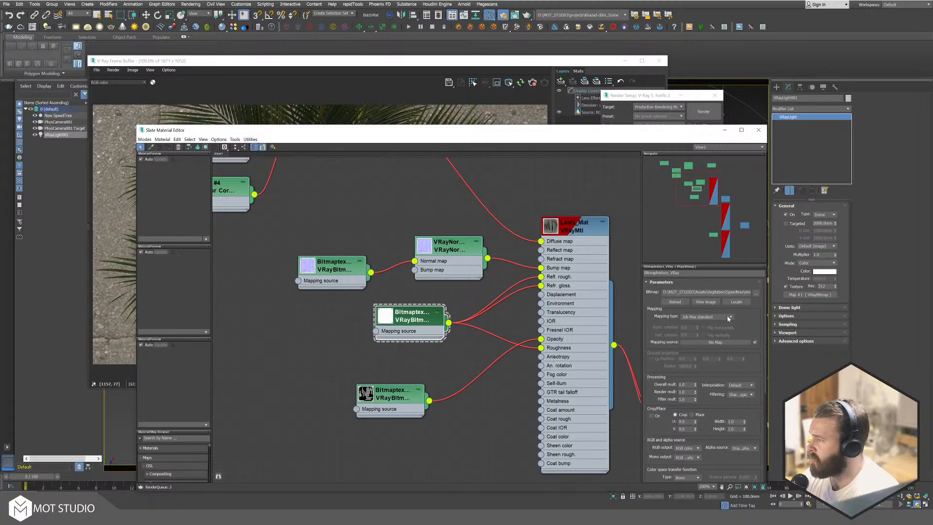
{"action": "left_click", "coordinate": [755, 293]}
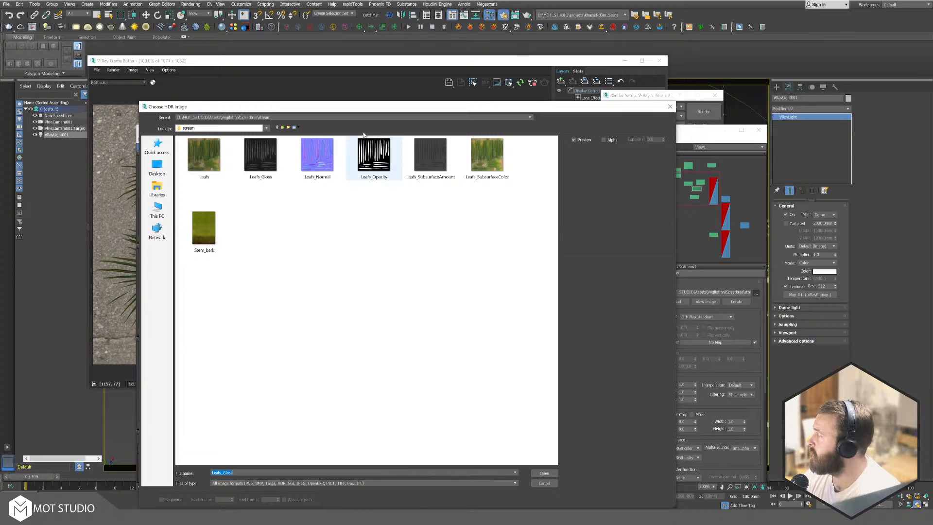
{"action": "left_click", "coordinate": [460, 283]}
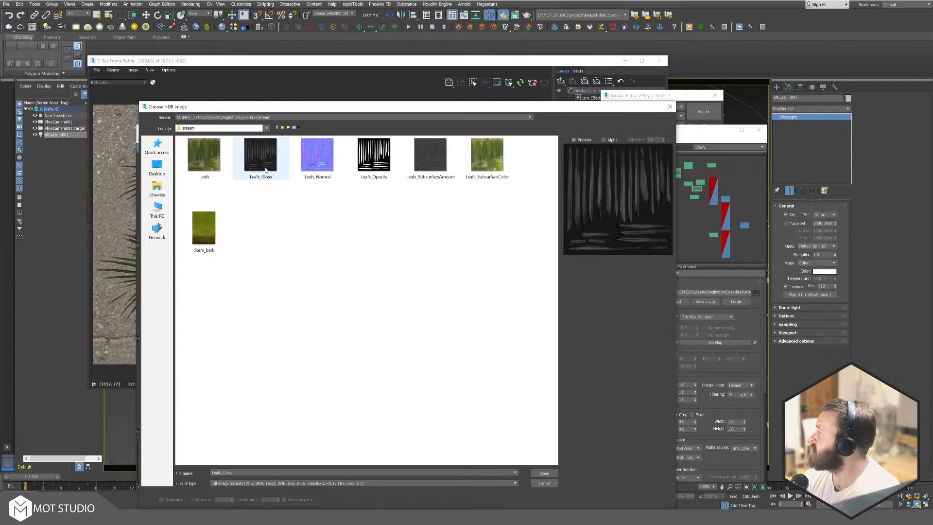
{"action": "left_click", "coordinate": [266, 167]}
{"action": "left_click", "coordinate": [283, 281]}
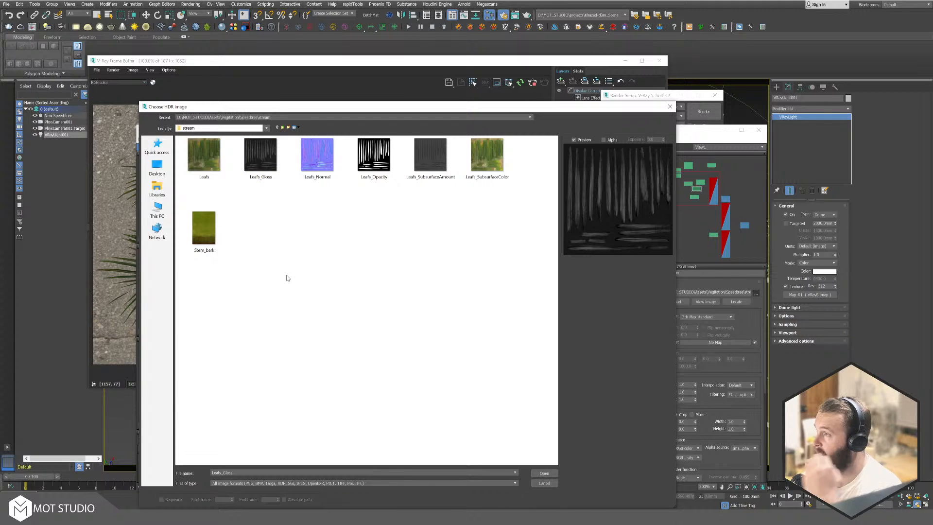
{"action": "double_click", "coordinate": [257, 148]}
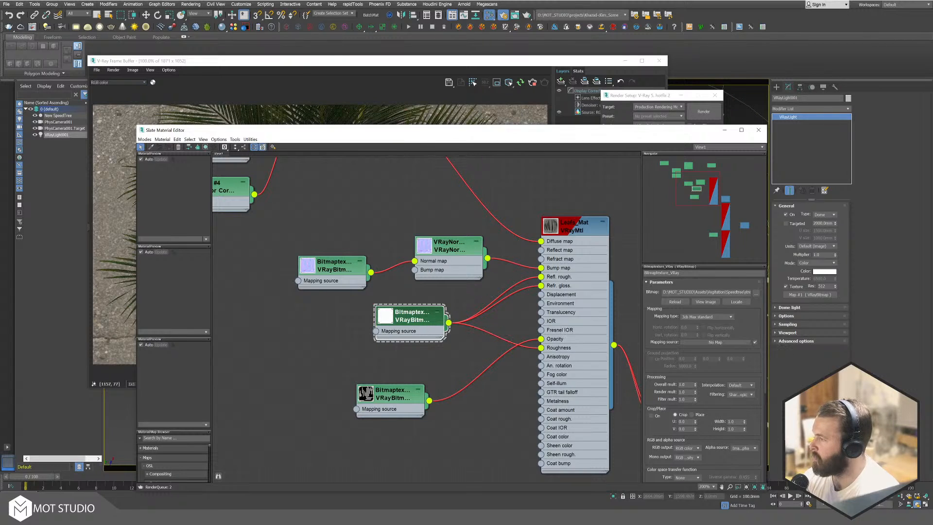
Step: Disconnect the gloss bitmap from Leafs_Mat's Roughness input, set the material's diffuse roughness to 0.0 and check its BRDF settings
{"action": "left_click_drag", "start_coordinate": [407, 323], "coordinate": [309, 333]}
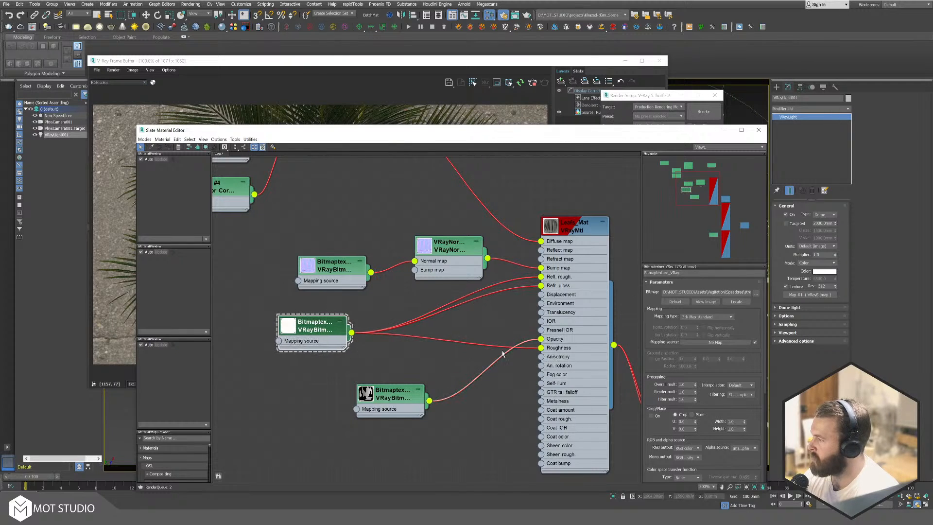
{"action": "key", "text": "Delete"}
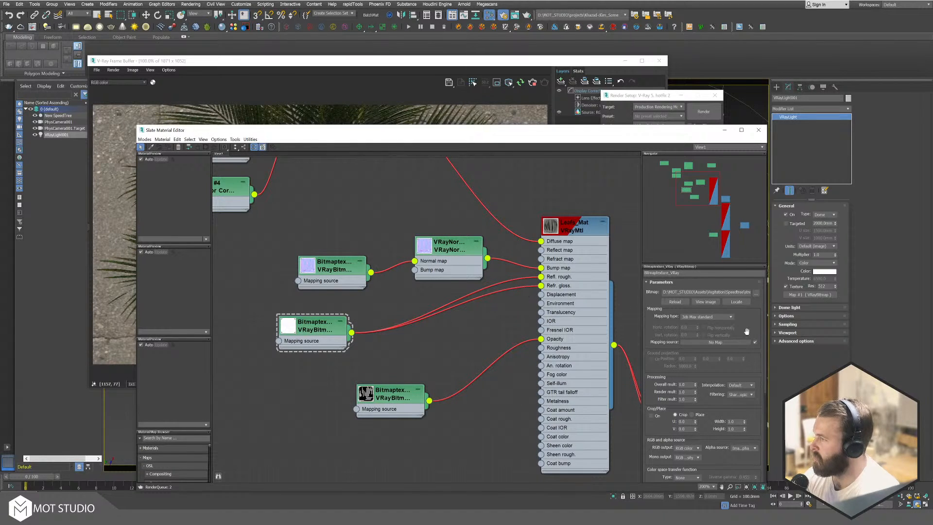
{"action": "left_click", "coordinate": [581, 227]}
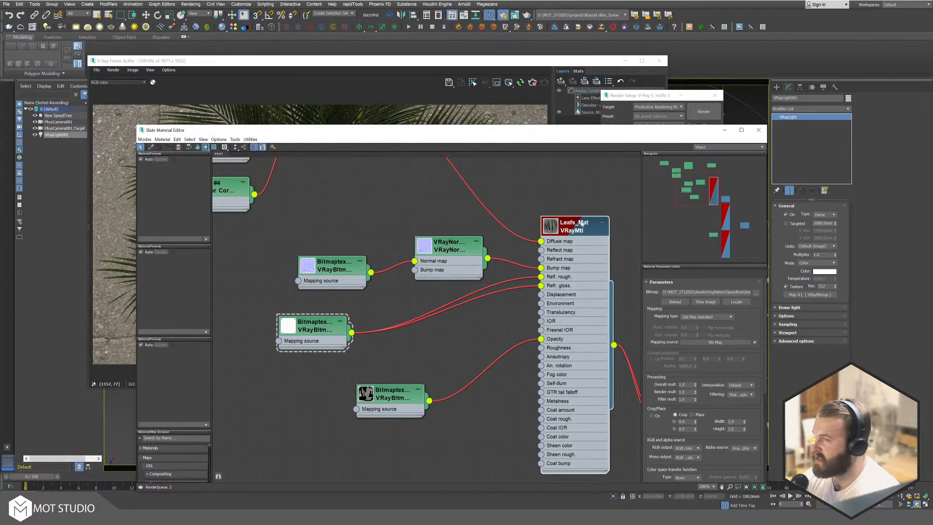
{"action": "double_click", "coordinate": [582, 224]}
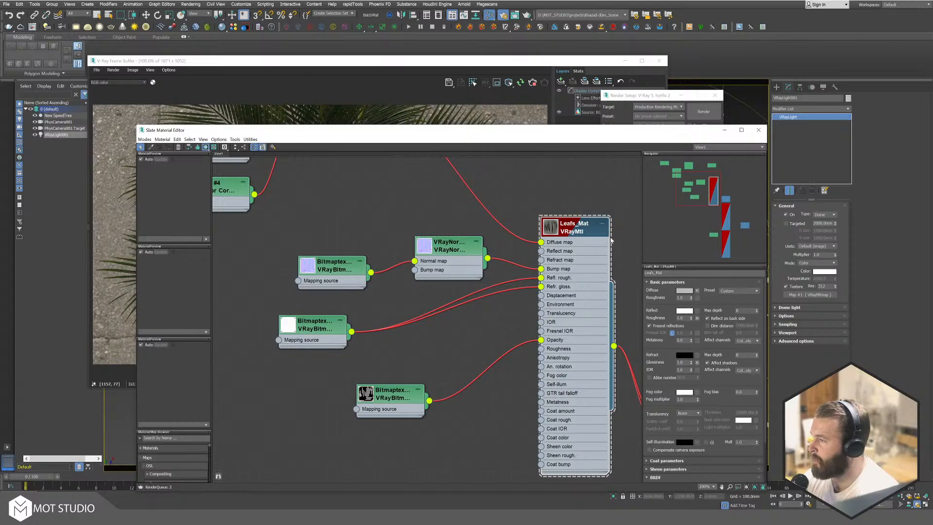
{"action": "left_click", "coordinate": [683, 298]}
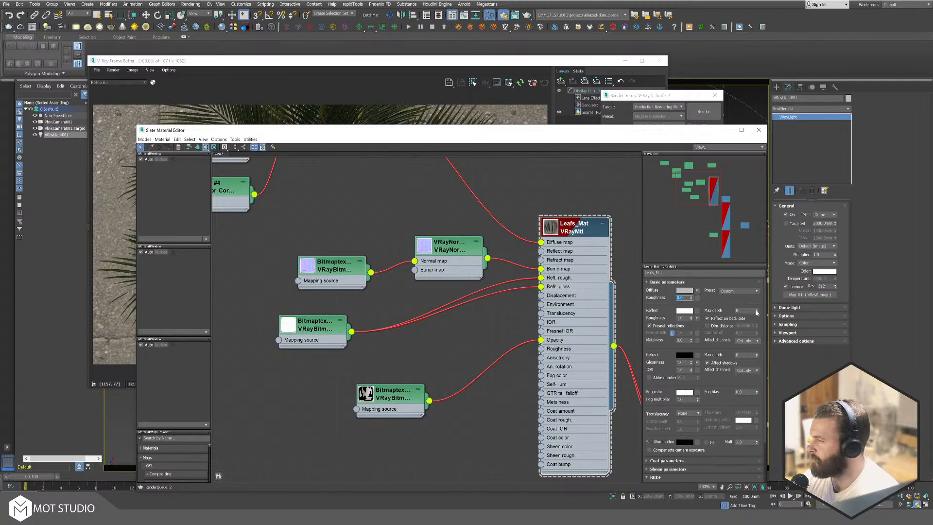
{"action": "scroll", "coordinate": [705, 414], "scroll_direction": "down", "scroll_amount": 3}
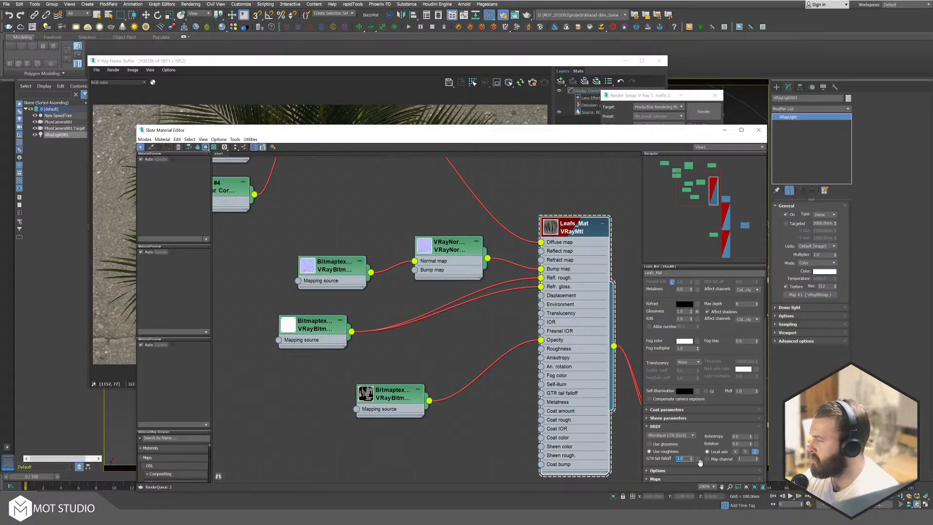
Step: Move the gloss bitmap node closer to Leafs_Mat and reload its Leafs_Gloss image file
{"action": "left_click_drag", "start_coordinate": [529, 144], "coordinate": [570, 103]}
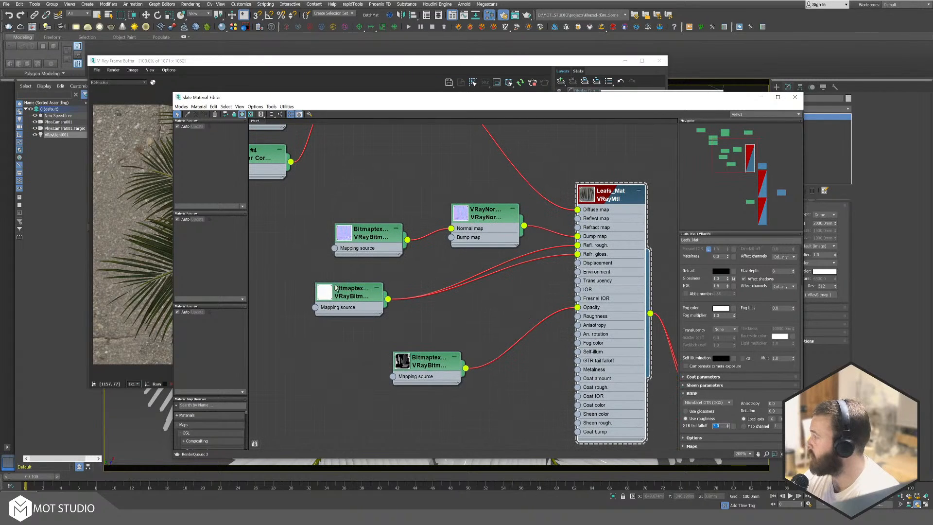
{"action": "left_click_drag", "start_coordinate": [336, 289], "coordinate": [394, 288]}
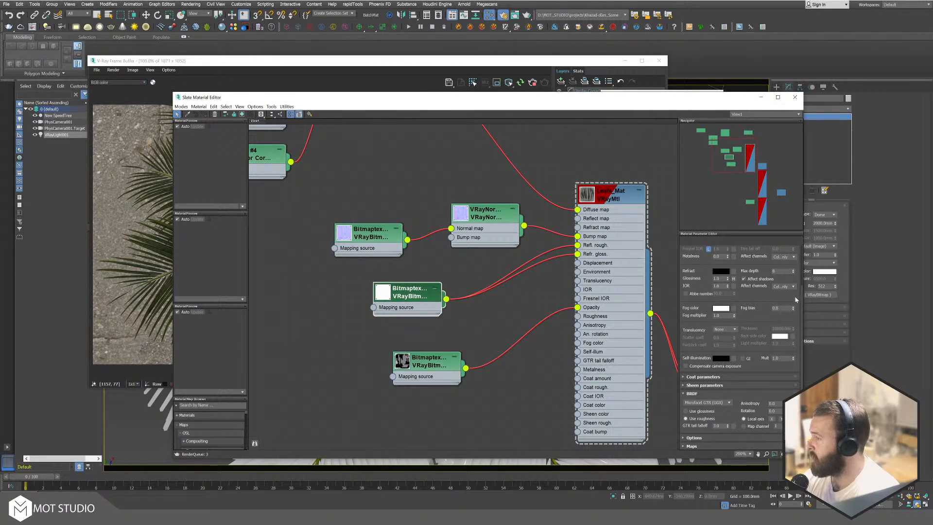
{"action": "left_click", "coordinate": [792, 260]}
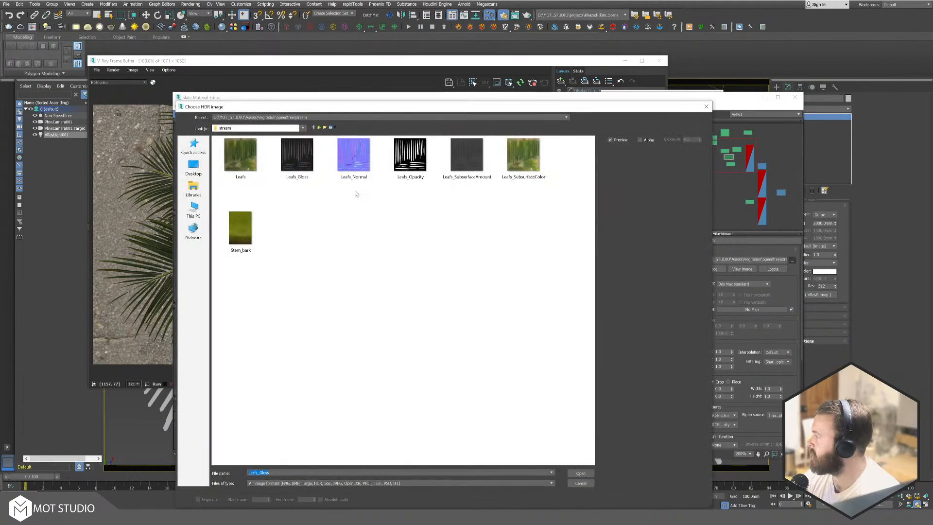
{"action": "left_click", "coordinate": [297, 158]}
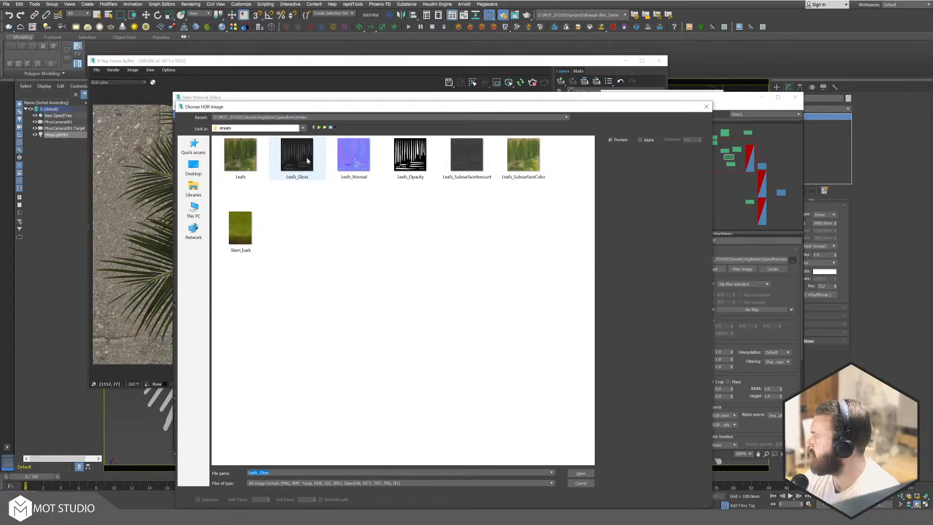
{"action": "left_click", "coordinate": [581, 473]}
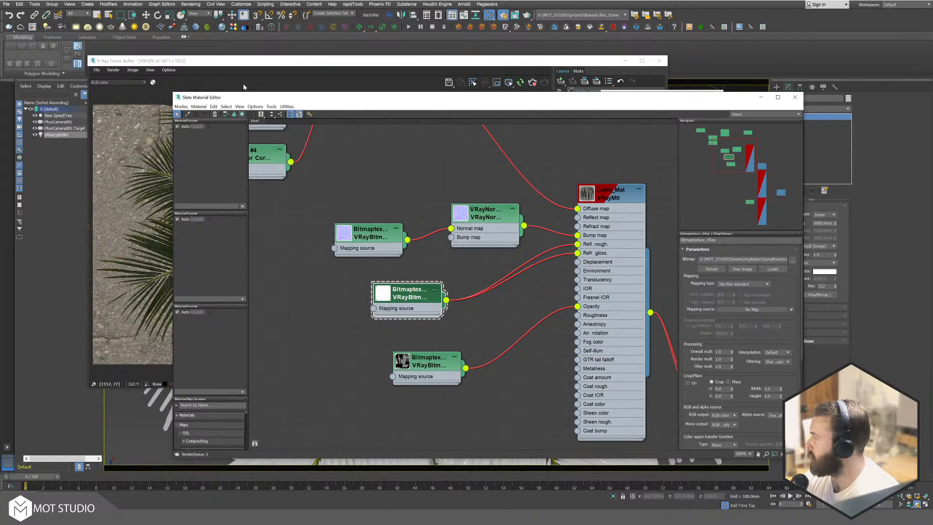
Step: Enable global rendering for the Slate Material Editor again
{"action": "left_click", "coordinate": [258, 107]}
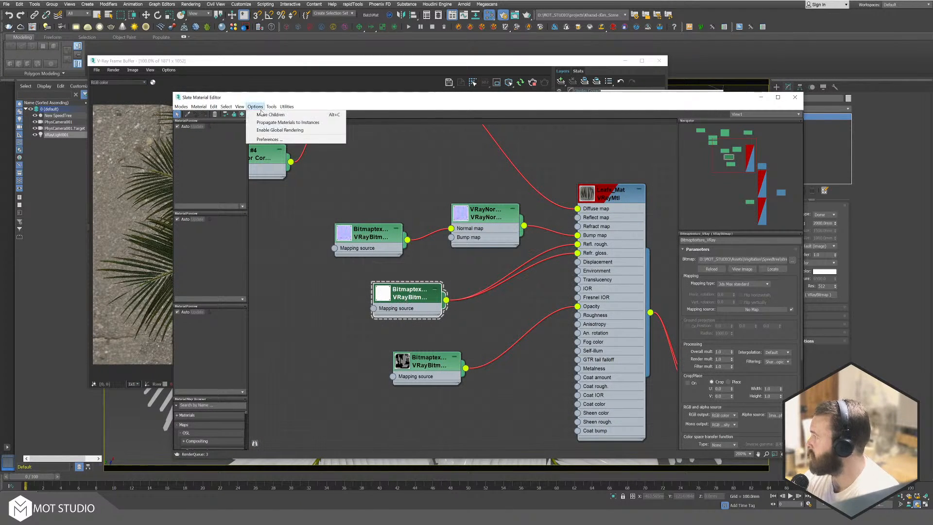
{"action": "left_click", "coordinate": [280, 130]}
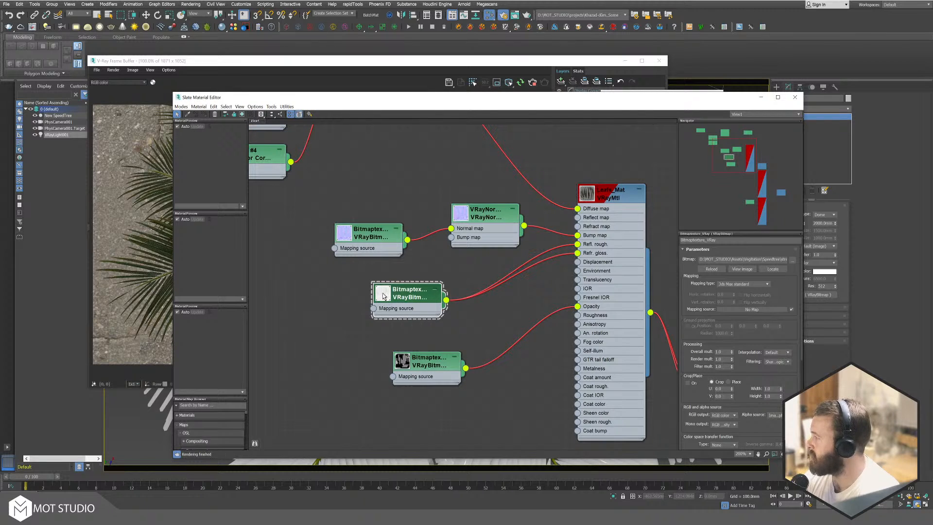
Step: Open an enlarged preview window of the gloss bitmap and place it beside the nodes
{"action": "right_click", "coordinate": [381, 297]}
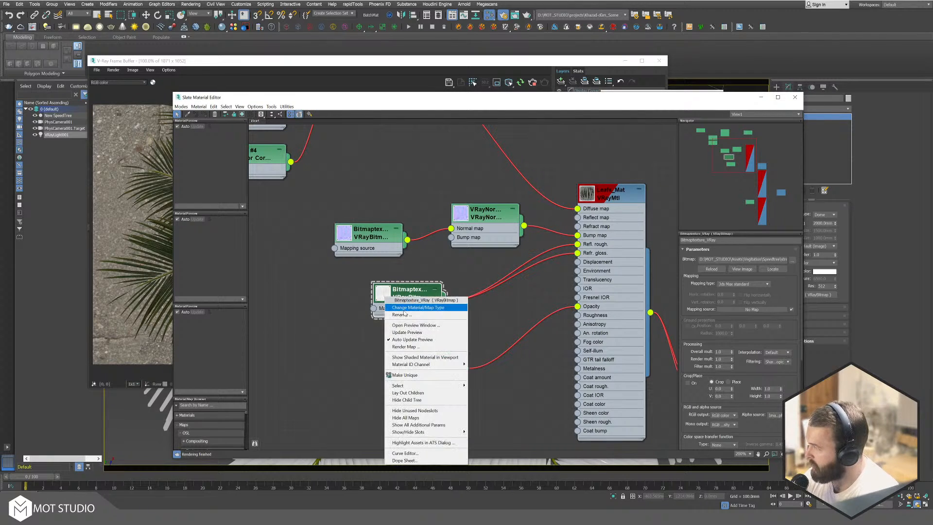
{"action": "left_click", "coordinate": [423, 319]}
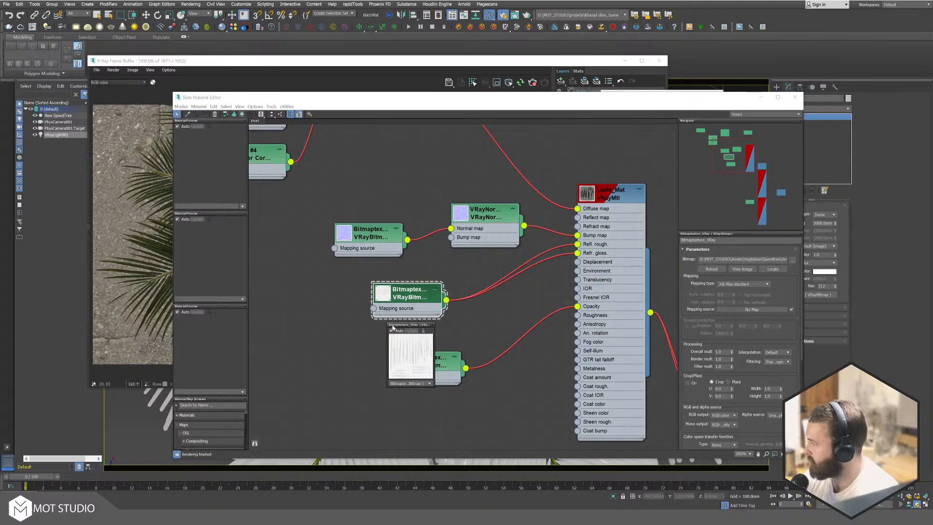
{"action": "left_click_drag", "start_coordinate": [387, 323], "coordinate": [300, 265]}
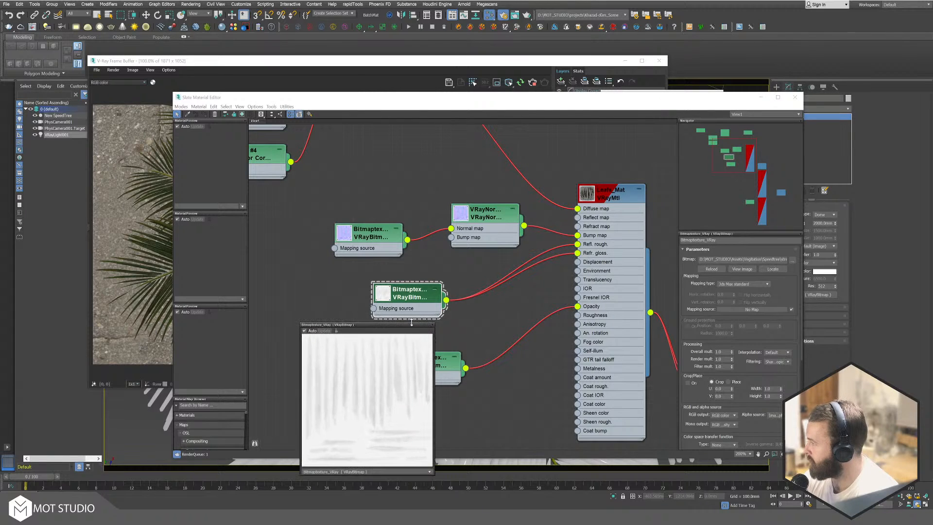
{"action": "left_click_drag", "start_coordinate": [412, 325], "coordinate": [315, 285]}
Step: Feed the gloss bitmap into a new Output map and turn on Invert for it
{"action": "left_click_drag", "start_coordinate": [424, 296], "coordinate": [477, 310]}
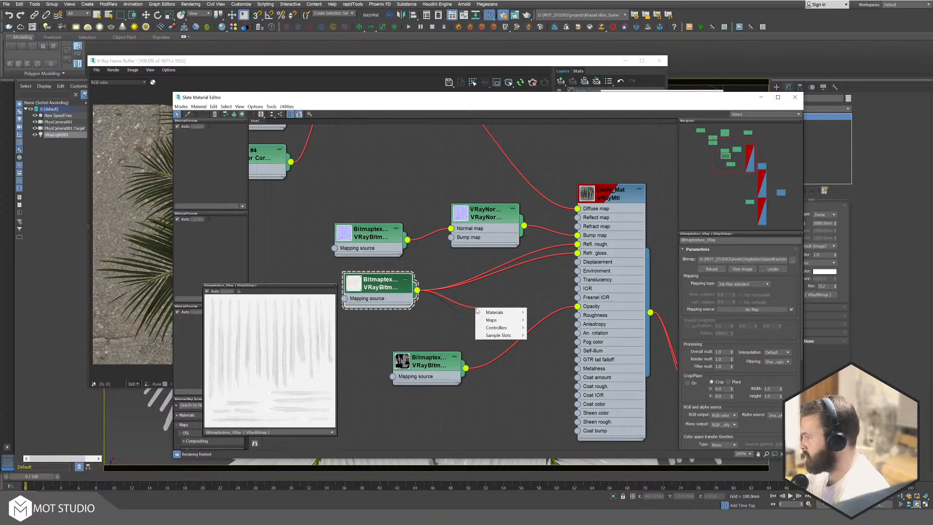
{"action": "mouse_move", "coordinate": [491, 320]}
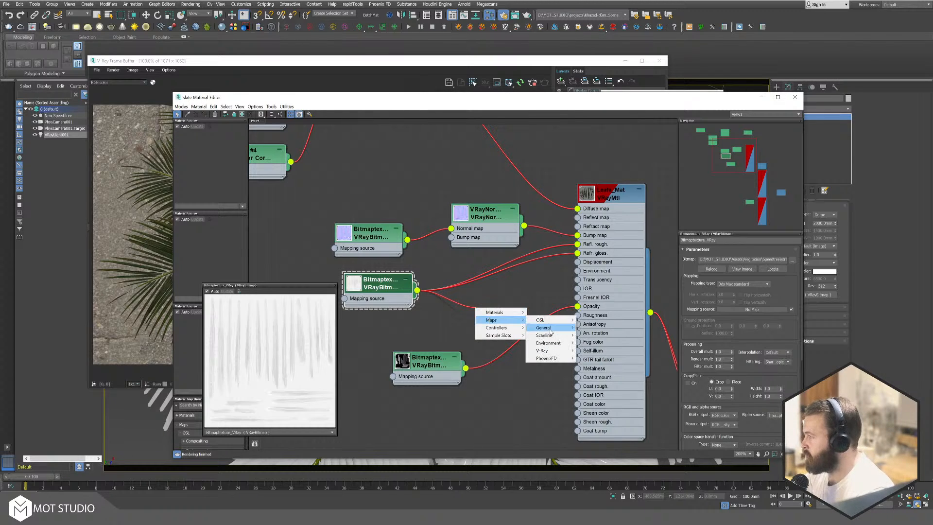
{"action": "mouse_move", "coordinate": [557, 329]}
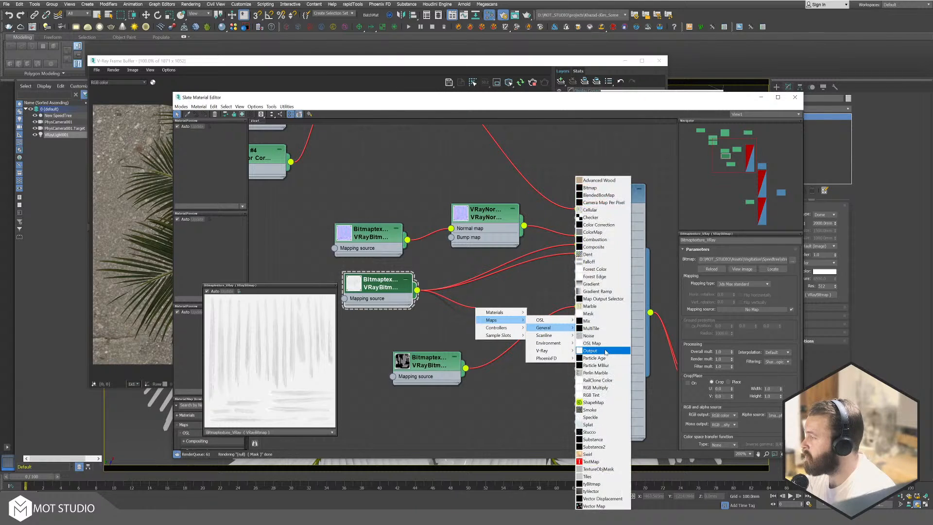
{"action": "left_click", "coordinate": [606, 352]}
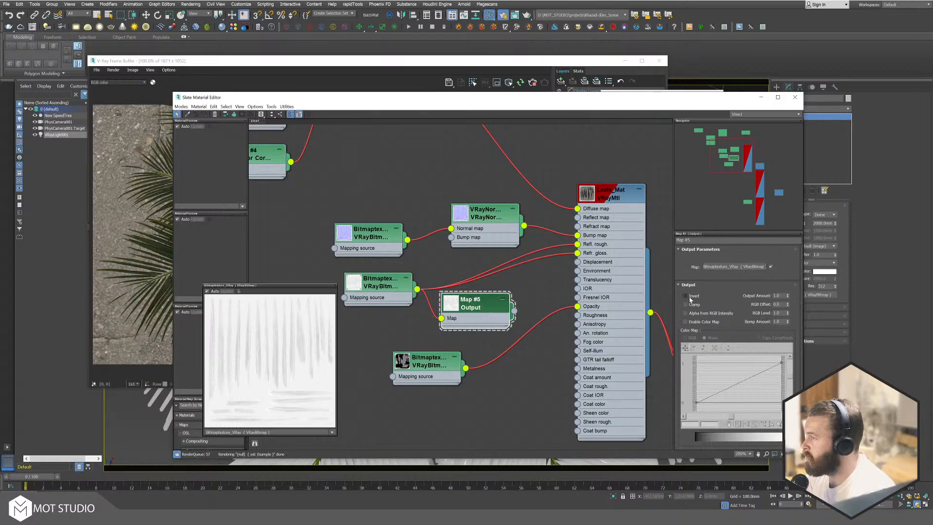
{"action": "left_click", "coordinate": [690, 297]}
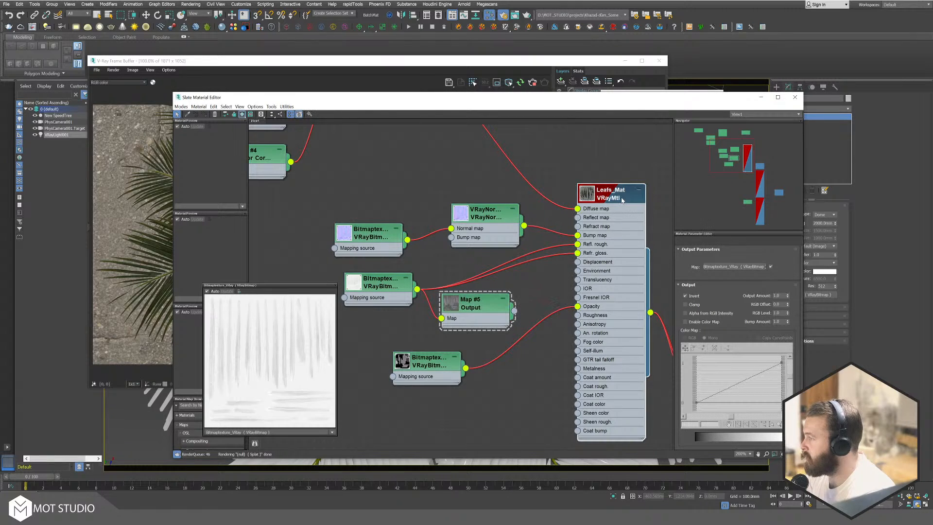
Step: Connect the inverted Output map to Leafs_Mat's reflection roughness and remove the gloss bitmap's link to its refraction glossiness
{"action": "double_click", "coordinate": [653, 290]}
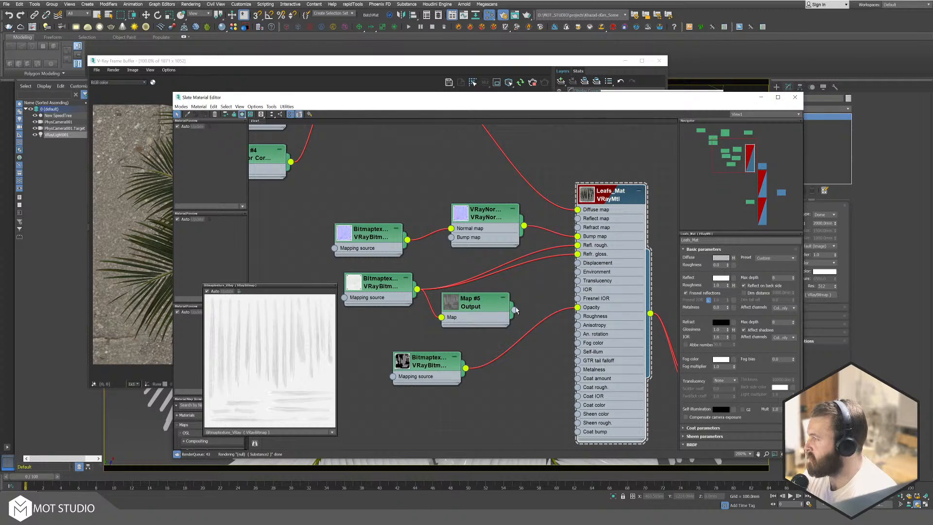
{"action": "left_click_drag", "start_coordinate": [514, 309], "coordinate": [734, 286]}
{"action": "left_click", "coordinate": [476, 304]}
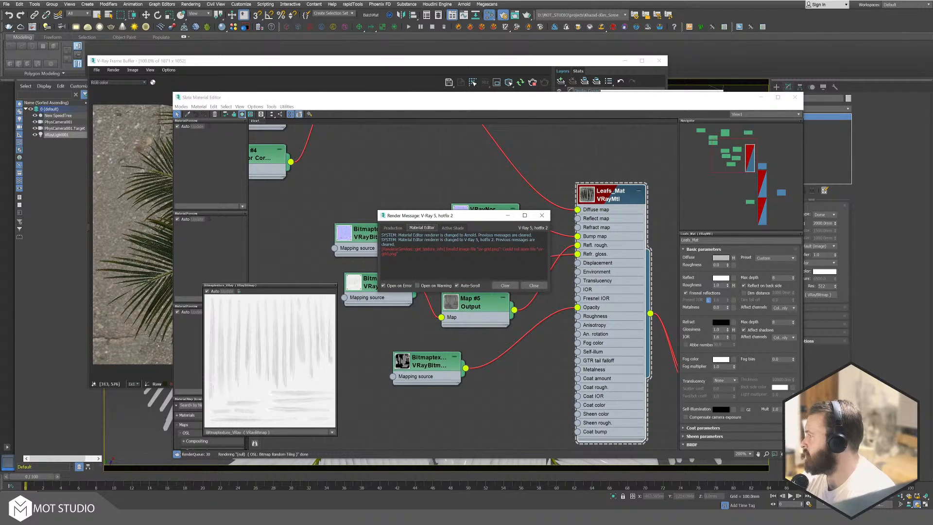
{"action": "left_click", "coordinate": [541, 215]}
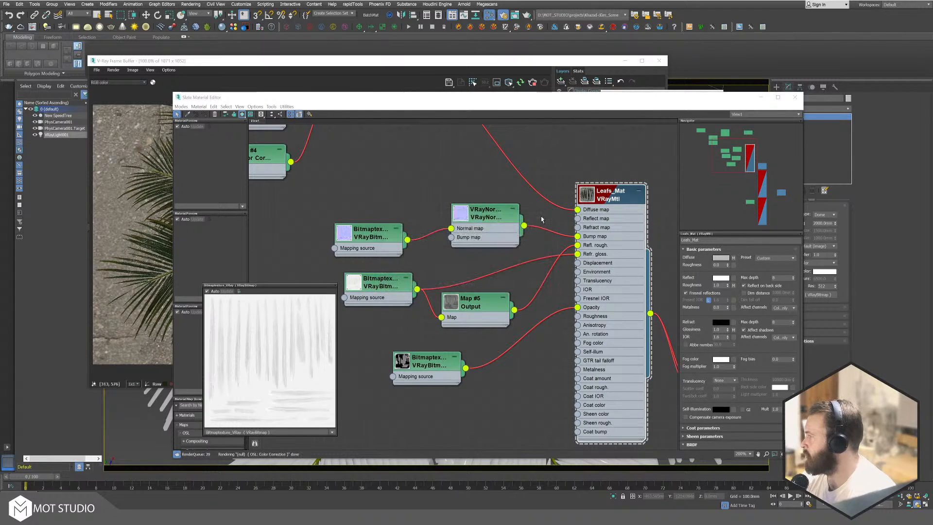
{"action": "left_click", "coordinate": [522, 263]}
{"action": "key", "text": "Delete"}
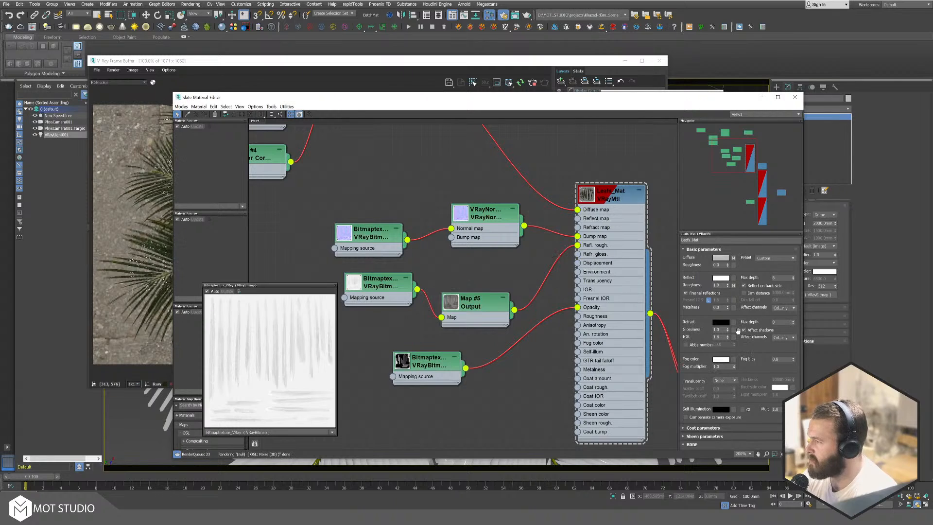
Step: Unlock Leafs_Mat's Fresnel IOR and set the material's bump map amount to 20
{"action": "left_click", "coordinate": [709, 301]}
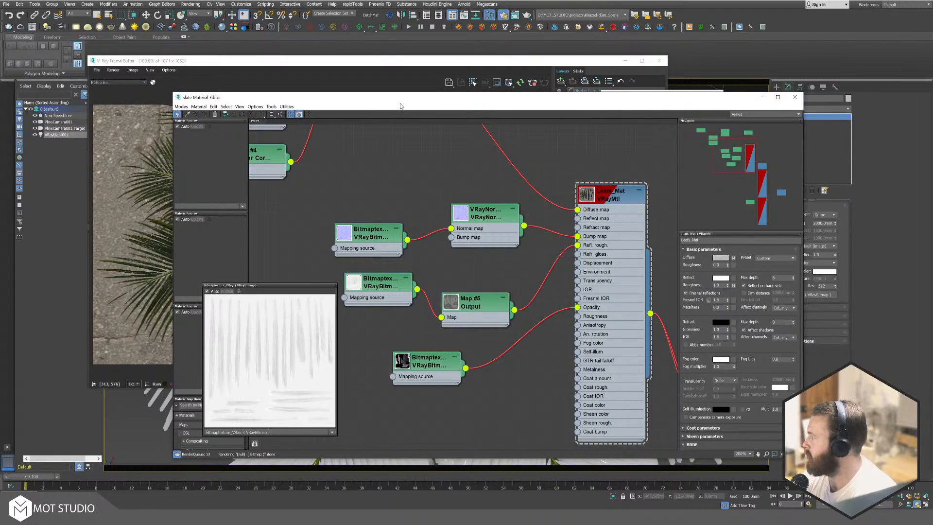
{"action": "left_click_drag", "start_coordinate": [401, 106], "coordinate": [387, 70]}
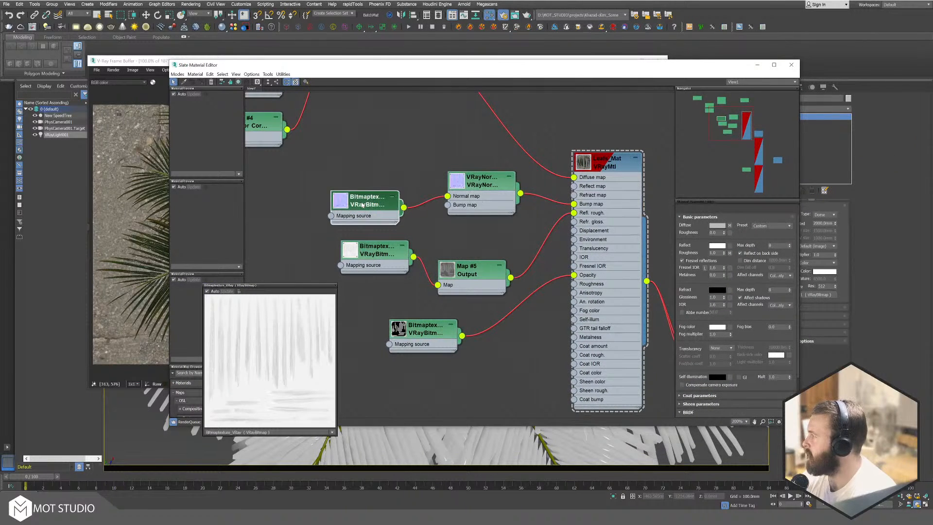
{"action": "left_click", "coordinate": [602, 164]}
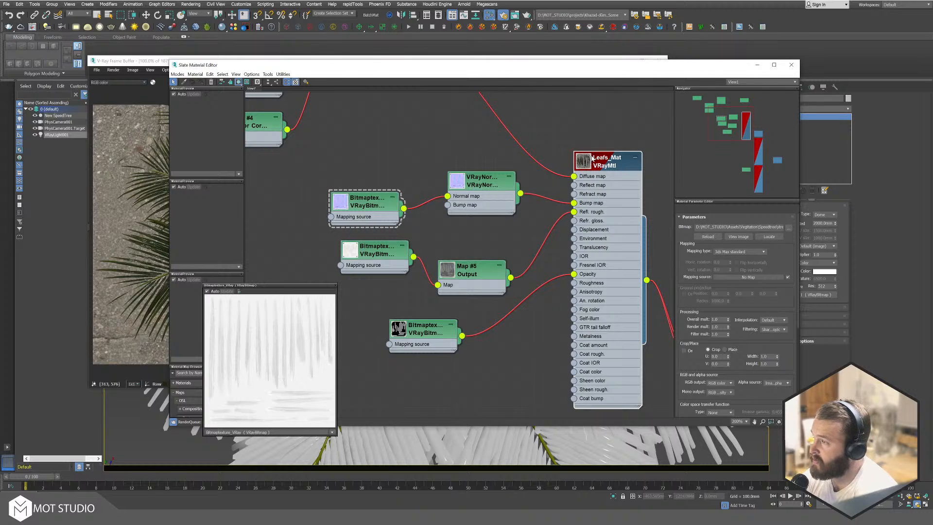
{"action": "double_click", "coordinate": [593, 159]}
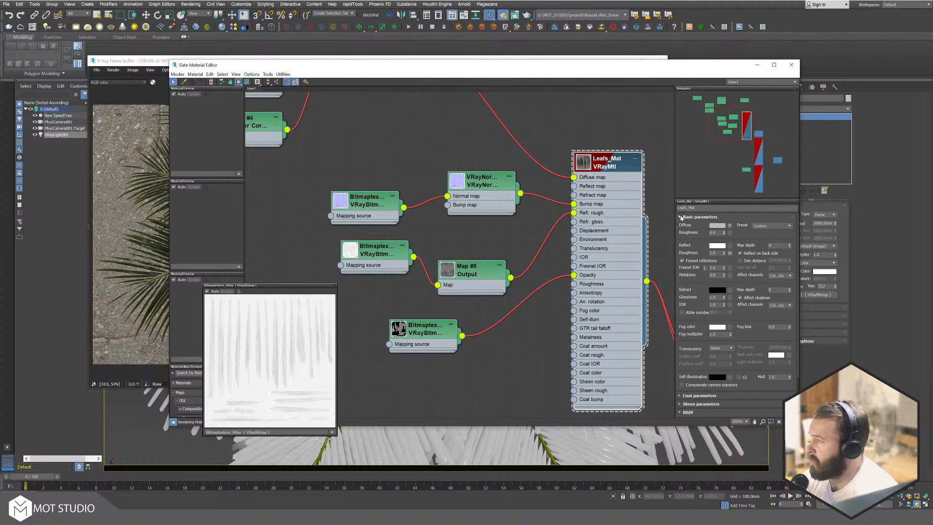
{"action": "left_click", "coordinate": [680, 218]}
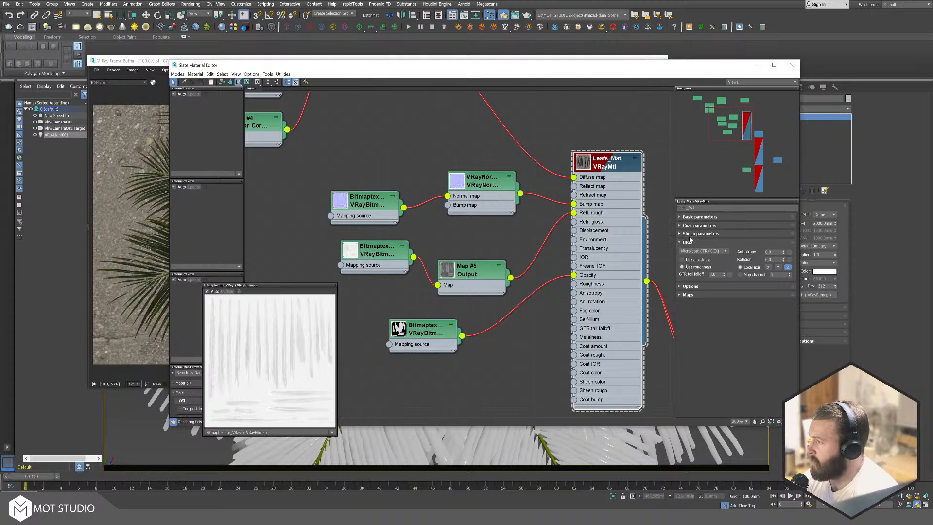
{"action": "left_click", "coordinate": [688, 293]}
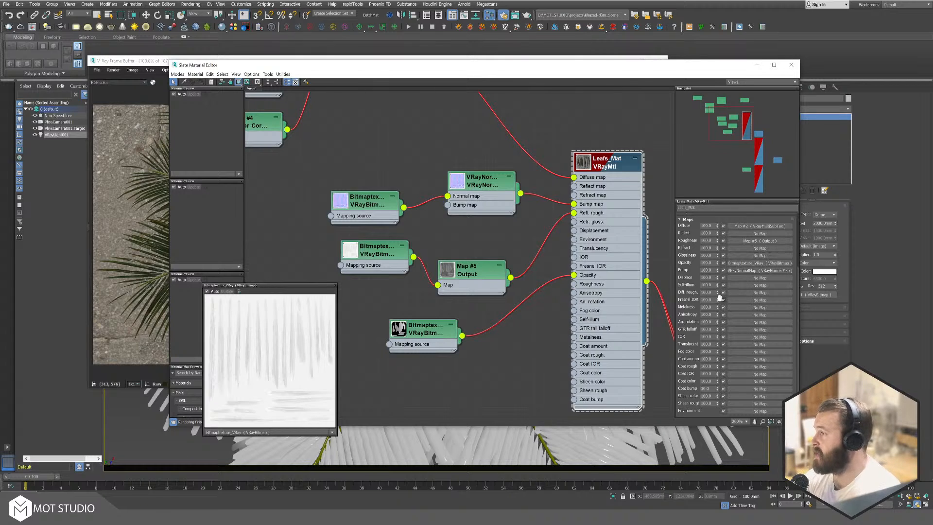
{"action": "left_click_drag", "start_coordinate": [713, 270], "coordinate": [585, 269]}
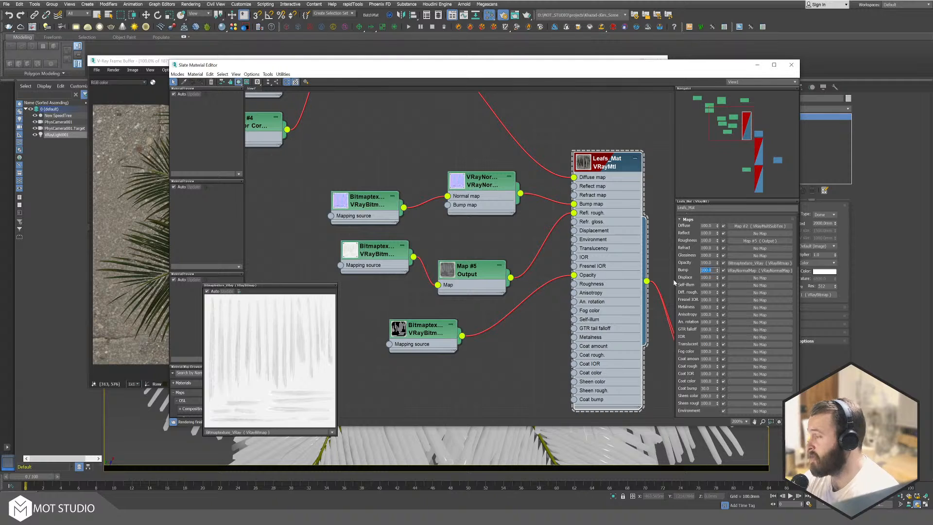
{"action": "type", "text": "20"}
{"action": "key", "text": "Return"}
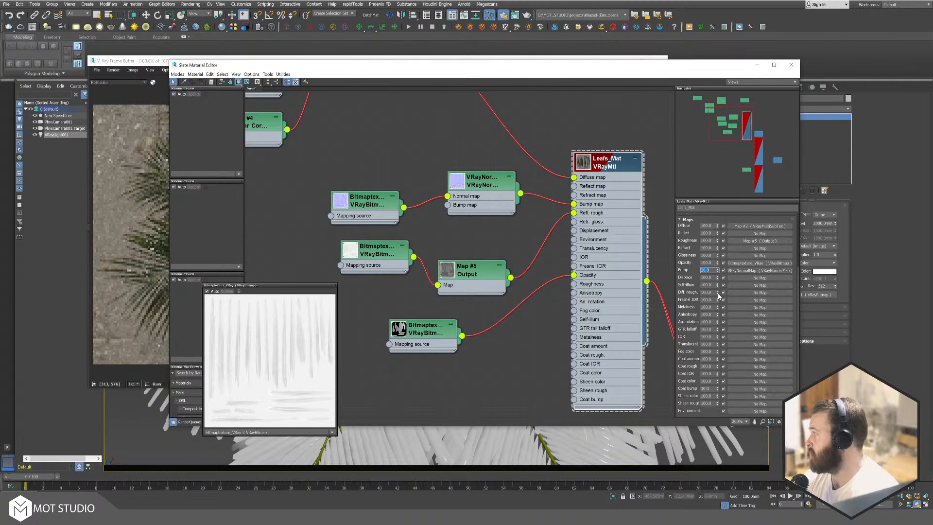
Step: Examine the rendered palm leaves against the sky and from above in the V-Ray Frame Buffer
{"action": "left_click_drag", "start_coordinate": [356, 69], "coordinate": [803, 74]}
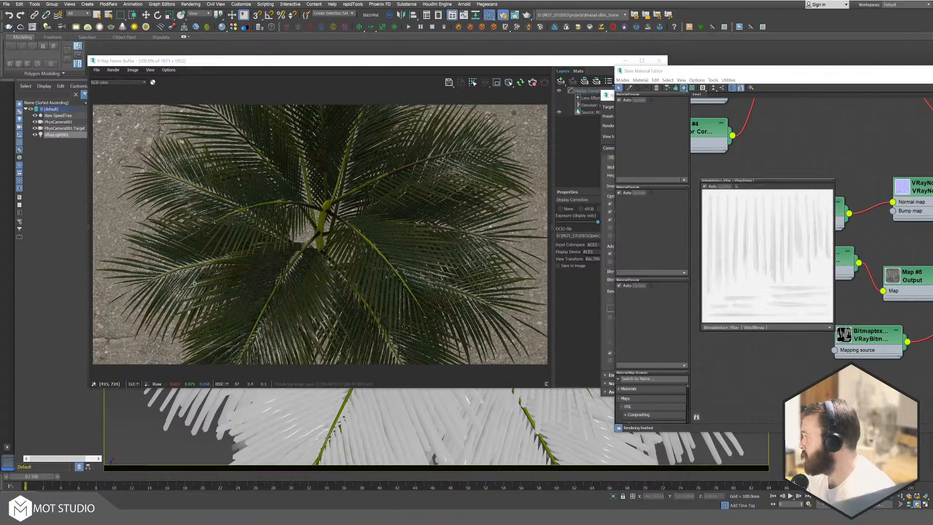
{"action": "left_click", "coordinate": [412, 178]}
{"action": "left_click_drag", "start_coordinate": [391, 64], "coordinate": [895, 64]}
{"action": "key", "text": "o"}
{"action": "left_click_drag", "start_coordinate": [436, 458], "coordinate": [391, 285]}
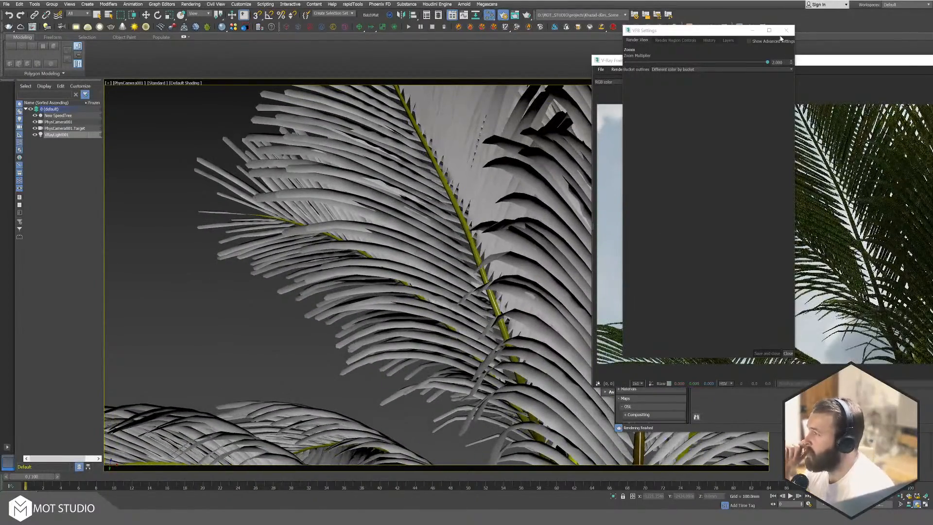
{"action": "left_click", "coordinate": [786, 30]}
{"action": "left_click_drag", "start_coordinate": [838, 62], "coordinate": [381, 65]}
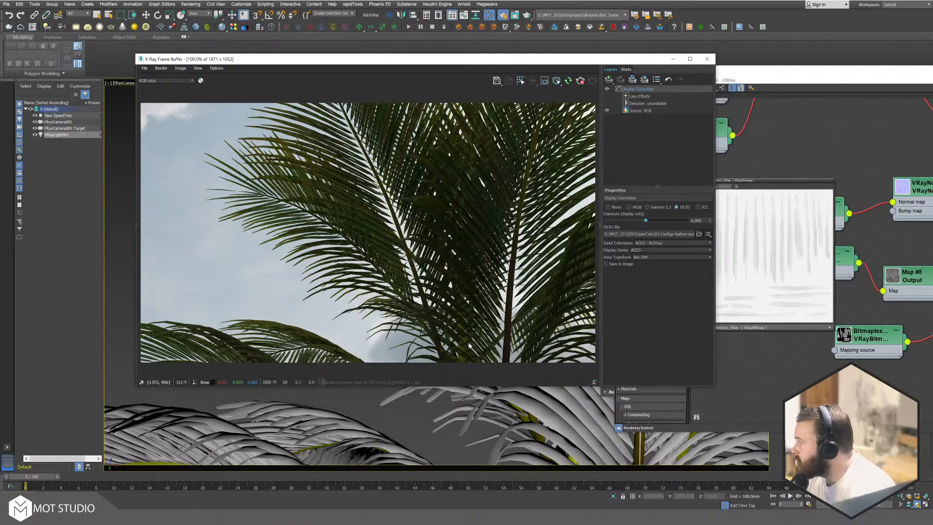
{"action": "mouse_move", "coordinate": [448, 66]}
{"action": "left_mouse_down"}
{"action": "mouse_move", "coordinate": [931, 46]}
{"action": "mouse_move", "coordinate": [932, 31]}
{"action": "left_mouse_up"}
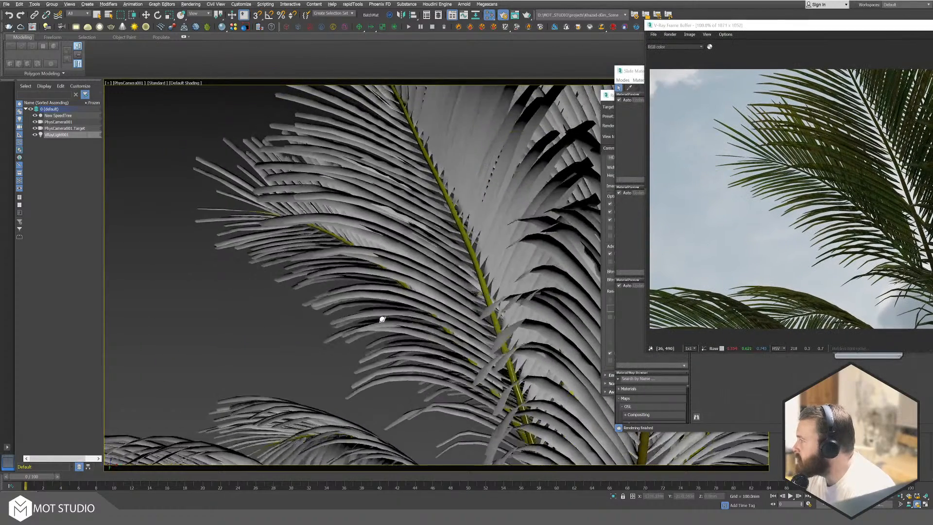
{"action": "middle_click_drag", "start_coordinate": [469, 382], "coordinate": [424, 271], "text": "alt"}
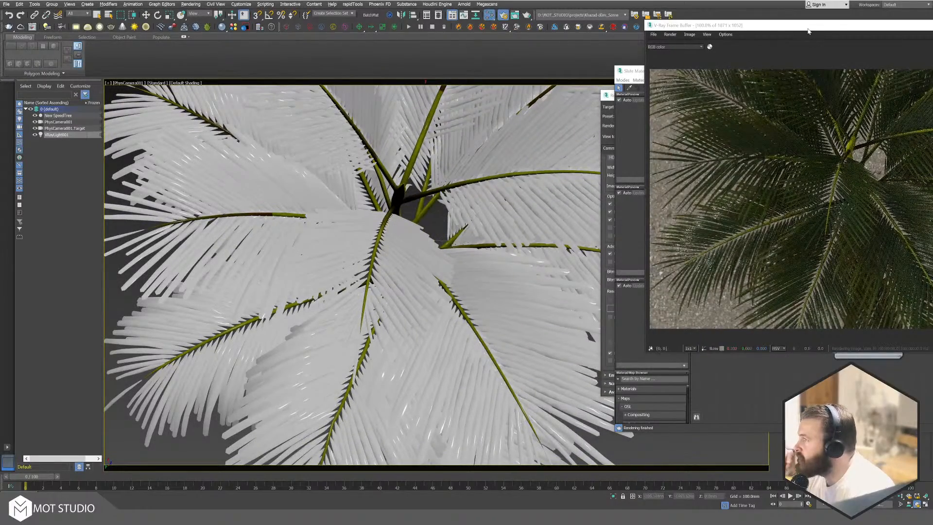
{"action": "left_click_drag", "start_coordinate": [765, 25], "coordinate": [221, 24]}
Step: Rearrange the gloss bitmap, Output and opacity bitmap nodes neatly in front of Leafs_Mat
{"action": "left_click_drag", "start_coordinate": [785, 73], "coordinate": [369, 56]}
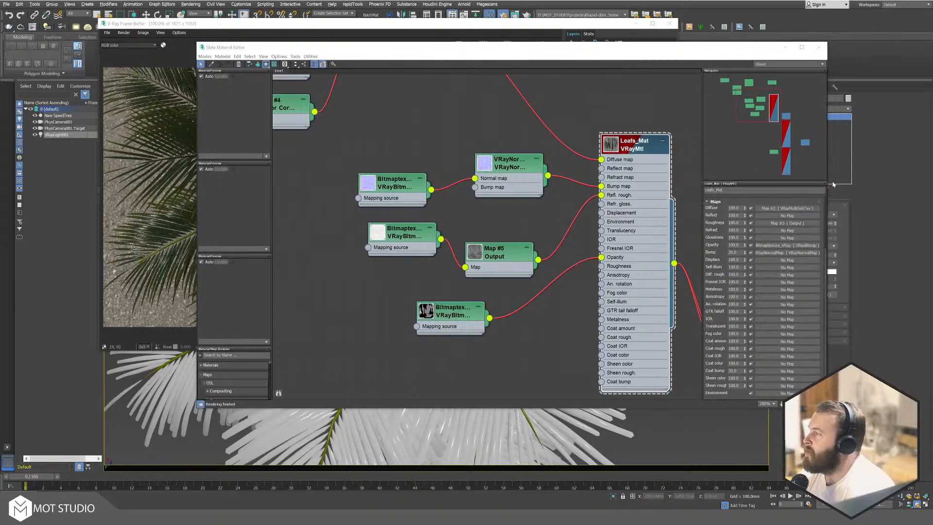
{"action": "left_click", "coordinate": [498, 262]}
{"action": "left_click_drag", "start_coordinate": [380, 234], "coordinate": [361, 244]}
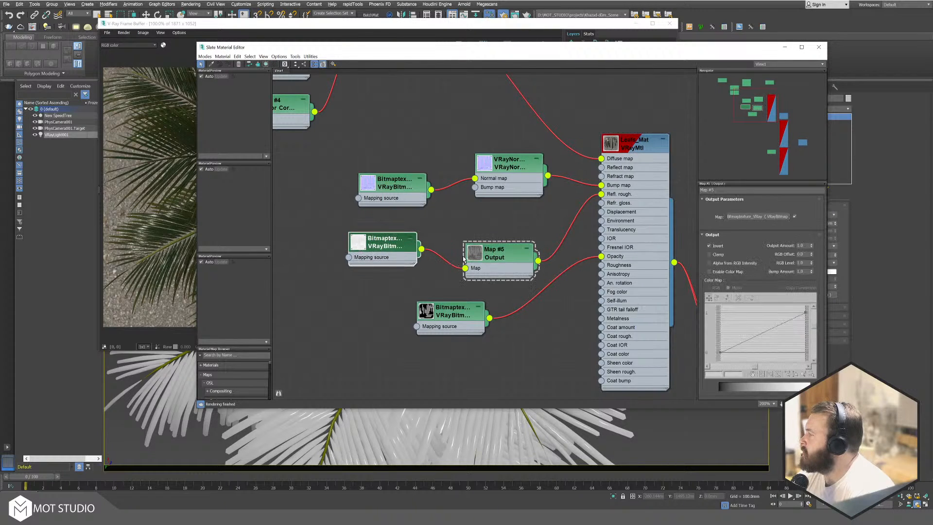
{"action": "left_click_drag", "start_coordinate": [501, 253], "coordinate": [500, 223]}
{"action": "left_click_drag", "start_coordinate": [462, 315], "coordinate": [529, 285]}
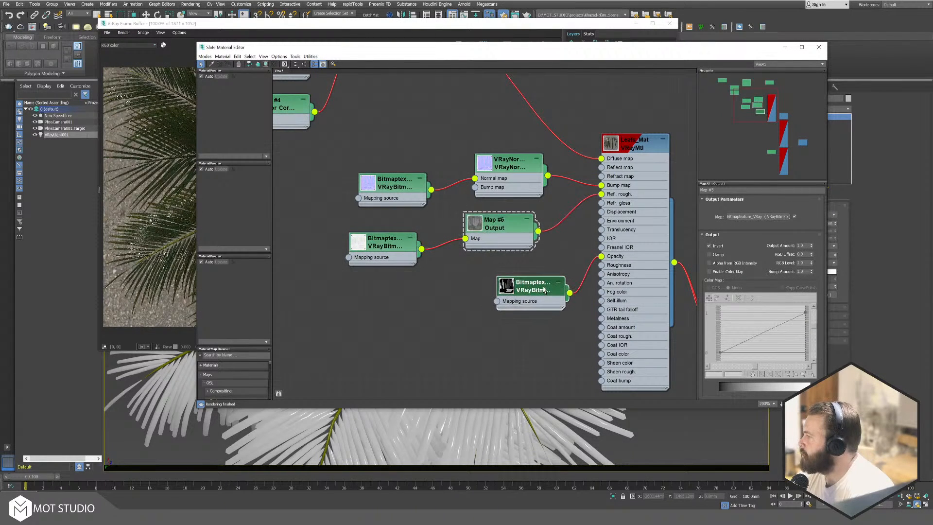
Step: Add a Color Correction map beside the VRayMultiSubTex node and feed the VRayMultiSubTex output into it
{"action": "middle_click_drag", "start_coordinate": [355, 116], "coordinate": [513, 340]}
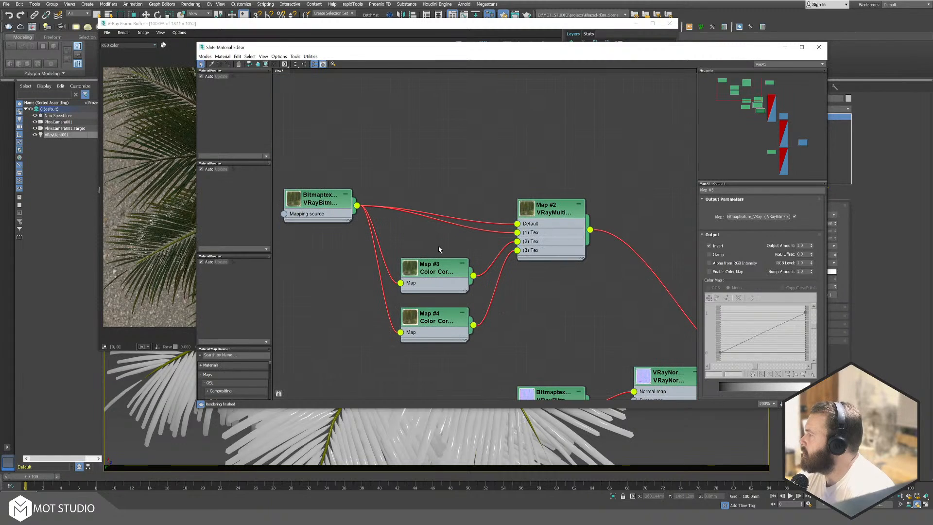
{"action": "middle_click_drag", "start_coordinate": [606, 202], "coordinate": [483, 177]}
{"action": "right_click", "coordinate": [500, 180]}
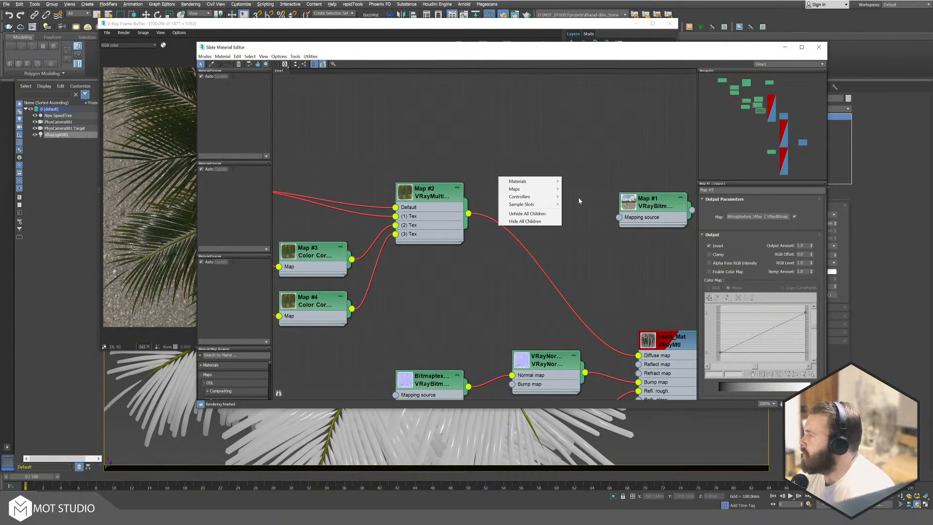
{"action": "mouse_move", "coordinate": [515, 189]}
{"action": "mouse_move", "coordinate": [600, 197]}
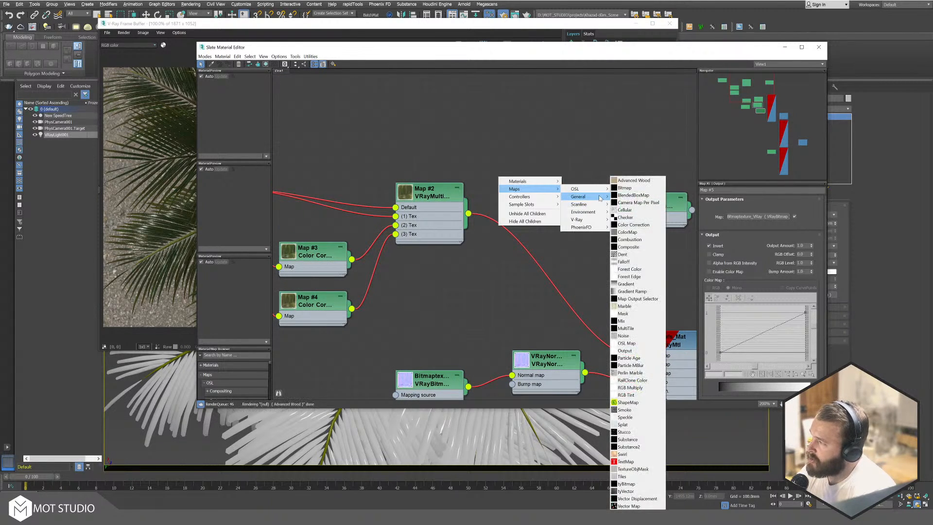
{"action": "left_click", "coordinate": [640, 225]}
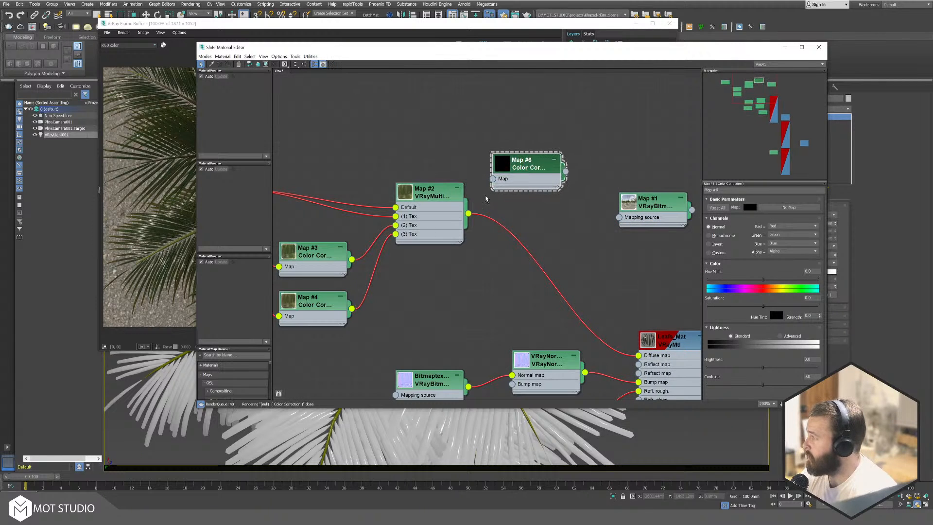
{"action": "left_click_drag", "start_coordinate": [468, 213], "coordinate": [493, 178]}
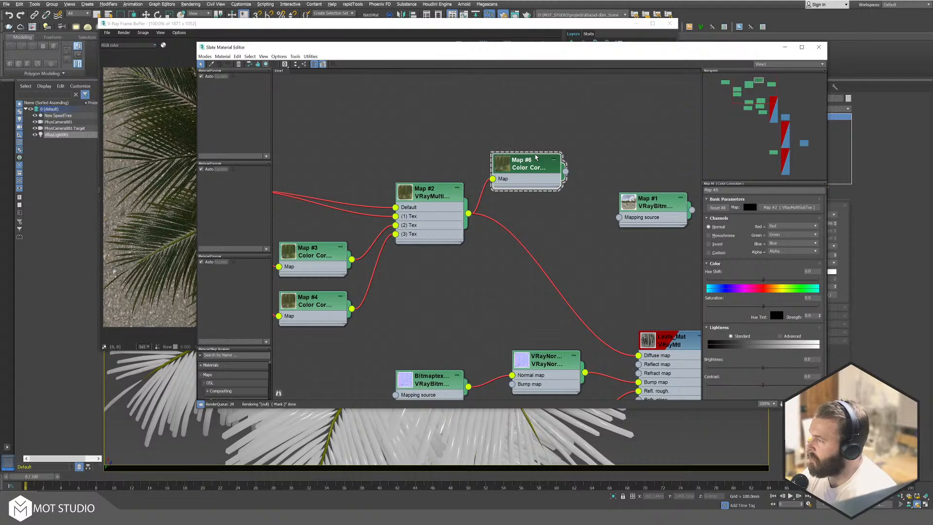
Step: Set the new Color Correction's advanced lightness RGB gain to 180 and feed the map into Leafs_Mat's diffuse map
{"action": "left_click", "coordinate": [780, 337]}
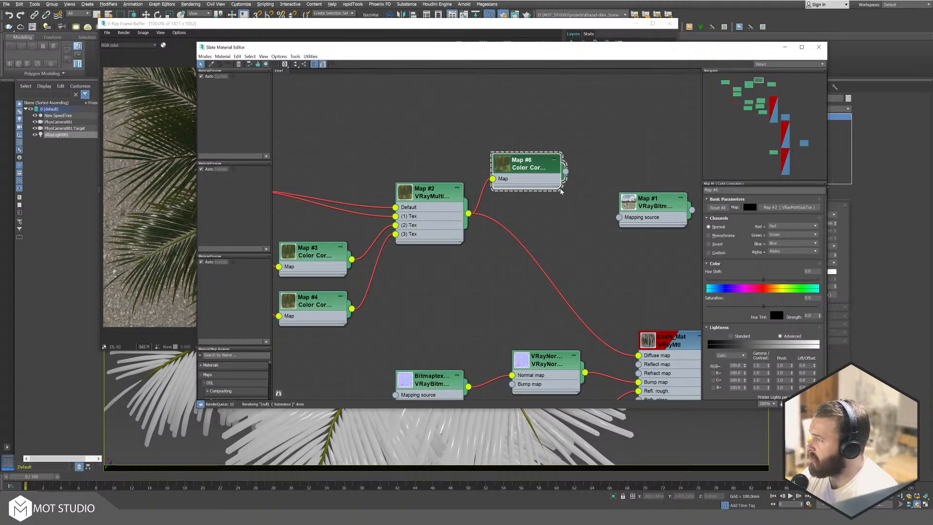
{"action": "double_click", "coordinate": [735, 365]}
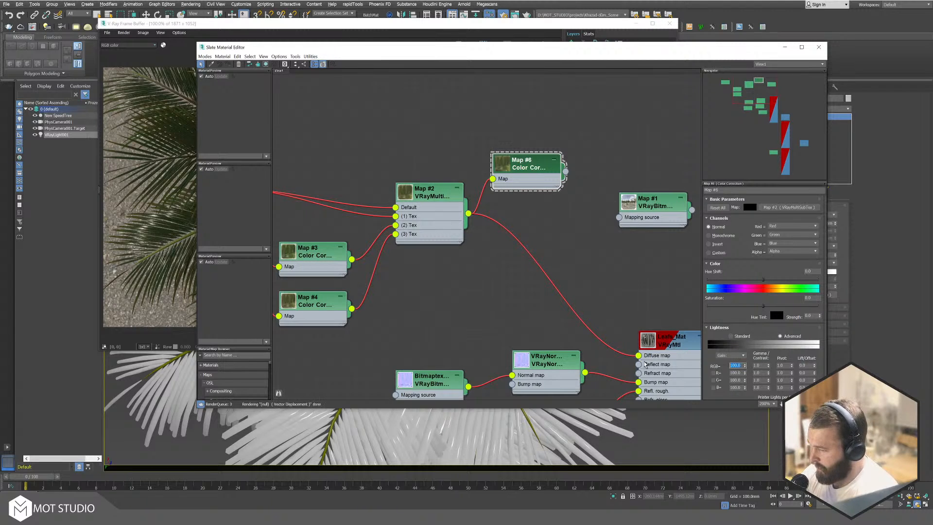
{"action": "type", "text": "180"}
{"action": "key", "text": "Return"}
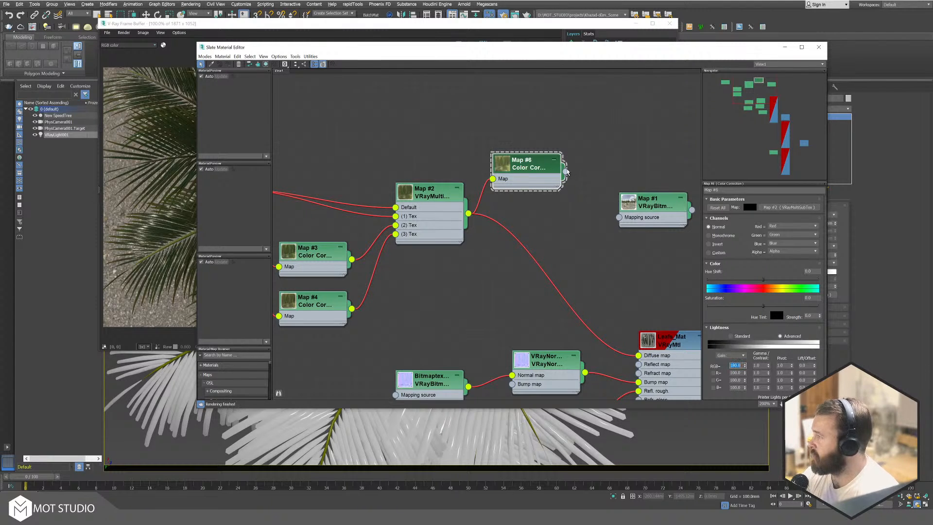
{"action": "left_click_drag", "start_coordinate": [566, 171], "coordinate": [639, 356]}
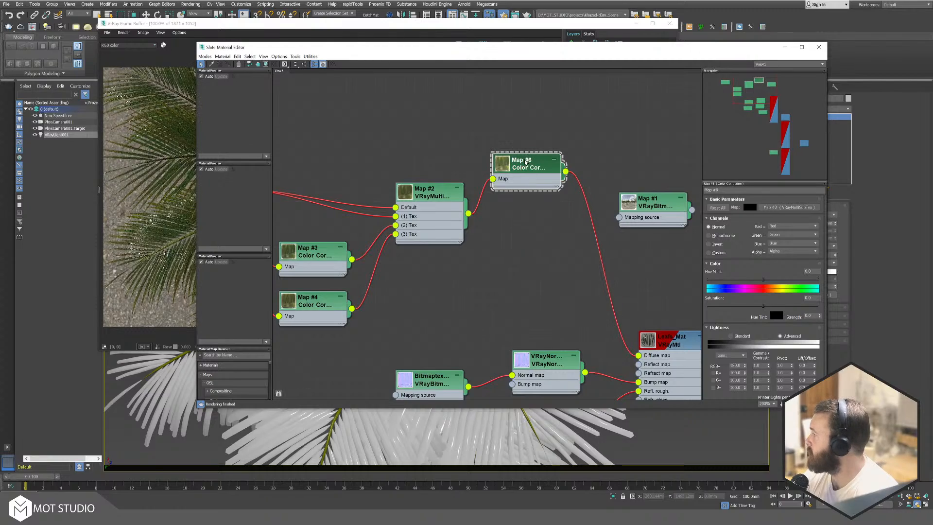
{"action": "left_click_drag", "start_coordinate": [525, 163], "coordinate": [544, 220]}
Step: Clear the material editor and V-Ray Frame Buffer off the camera viewport and examine the palm from a lower side view
{"action": "left_click_drag", "start_coordinate": [473, 50], "coordinate": [833, 44]}
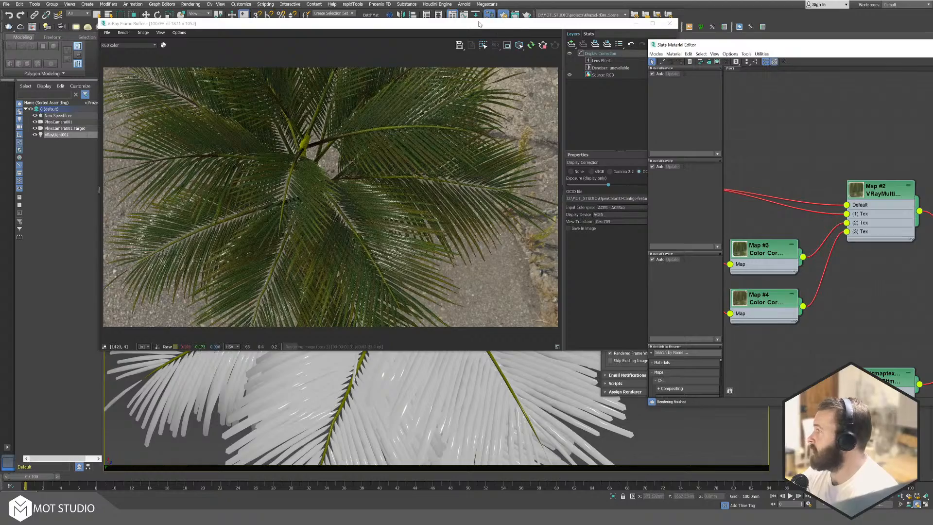
{"action": "left_click_drag", "start_coordinate": [478, 24], "coordinate": [858, 42]}
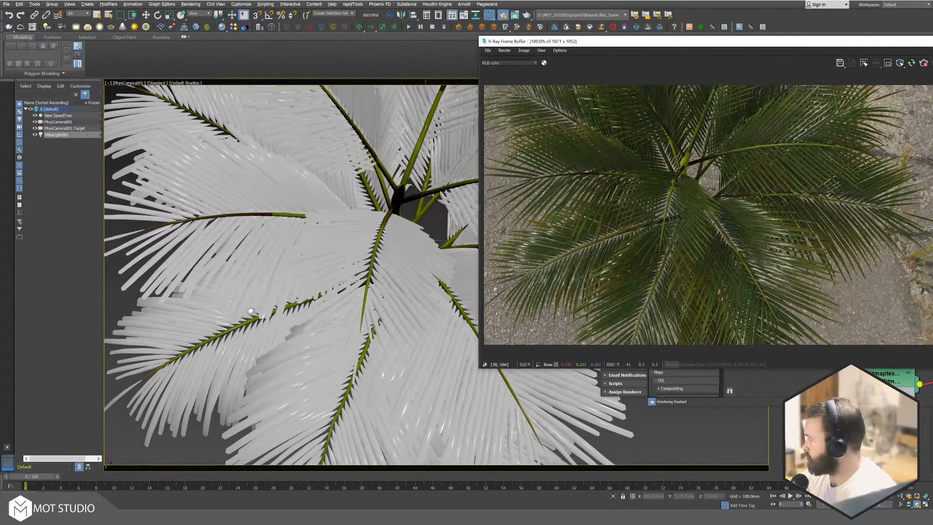
{"action": "middle_click_drag", "start_coordinate": [250, 312], "coordinate": [273, 292], "text": "alt"}
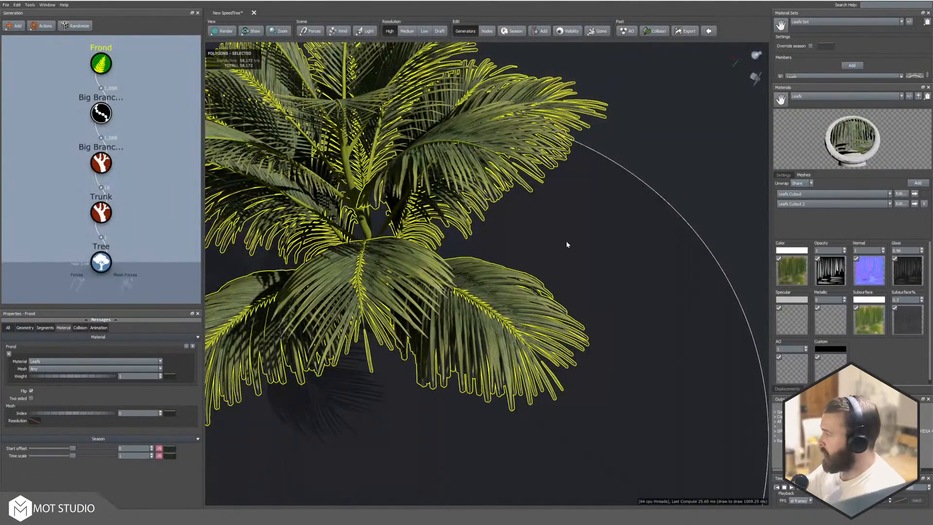
Step: Switch to SpeedTree and bring up the geometry properties of the Frond generator
{"action": "left_click_drag", "start_coordinate": [567, 244], "coordinate": [566, 231]}
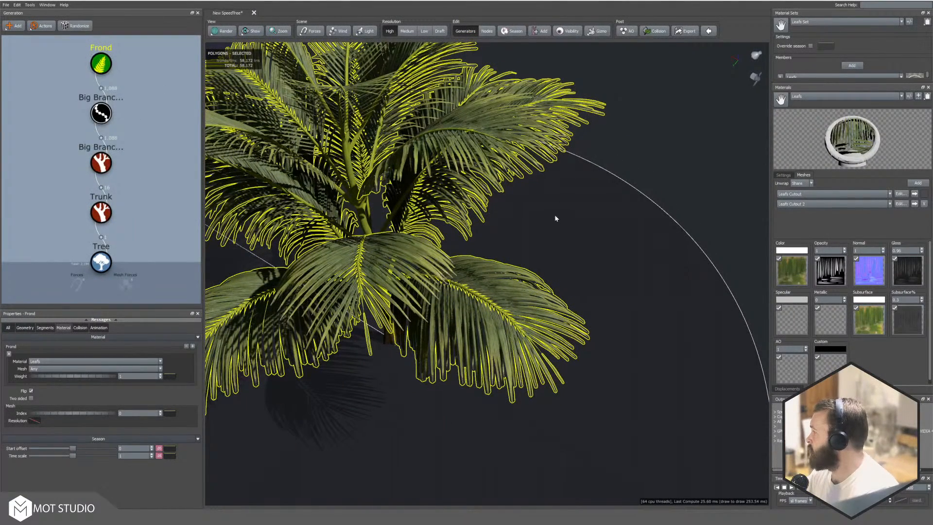
{"action": "left_click", "coordinate": [44, 328]}
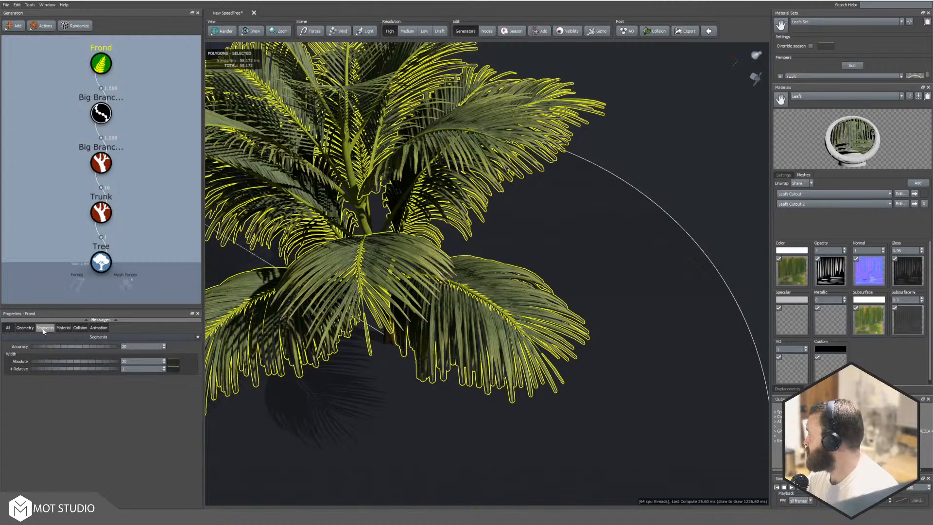
{"action": "left_click", "coordinate": [63, 328]}
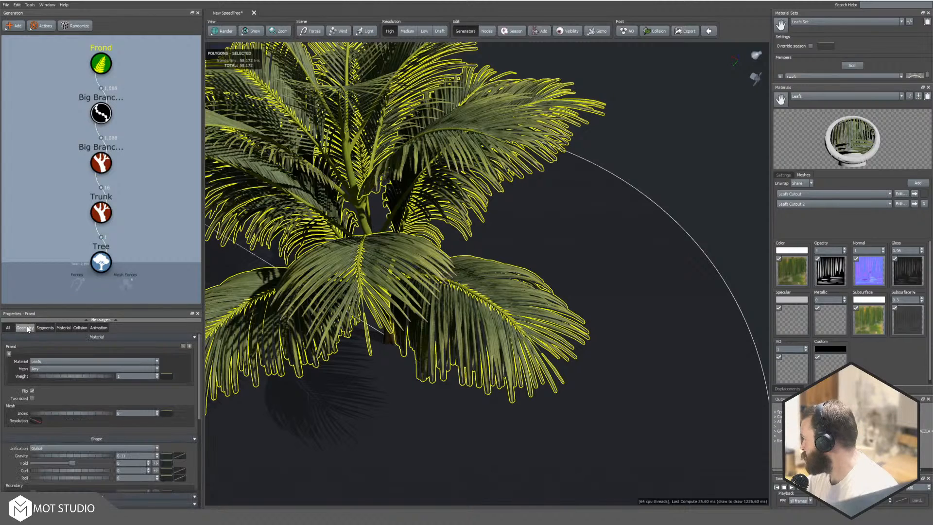
{"action": "left_click", "coordinate": [549, 263]}
{"action": "left_click", "coordinate": [101, 63]}
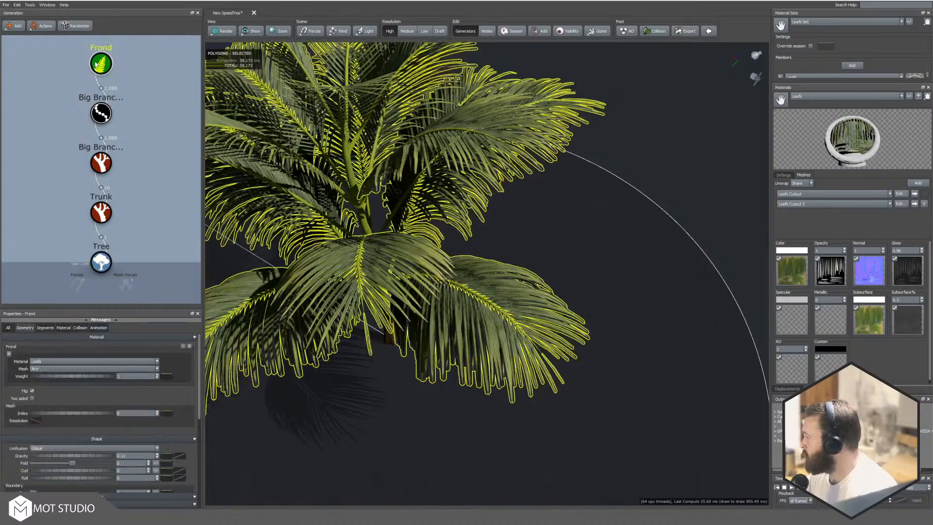
Step: Try a negative fold of about -0.17 on the fronds and inspect the leaflets up close
{"action": "mouse_move", "coordinate": [74, 465]}
{"action": "left_mouse_down"}
{"action": "mouse_move", "coordinate": [58, 467]}
{"action": "mouse_move", "coordinate": [70, 467]}
{"action": "left_mouse_up"}
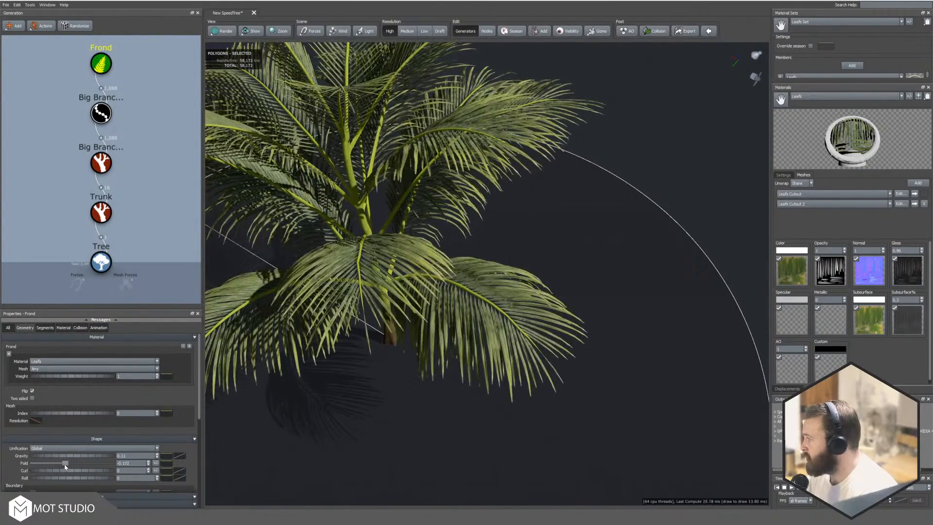
{"action": "scroll", "coordinate": [452, 298], "scroll_direction": "up", "scroll_amount": 10}
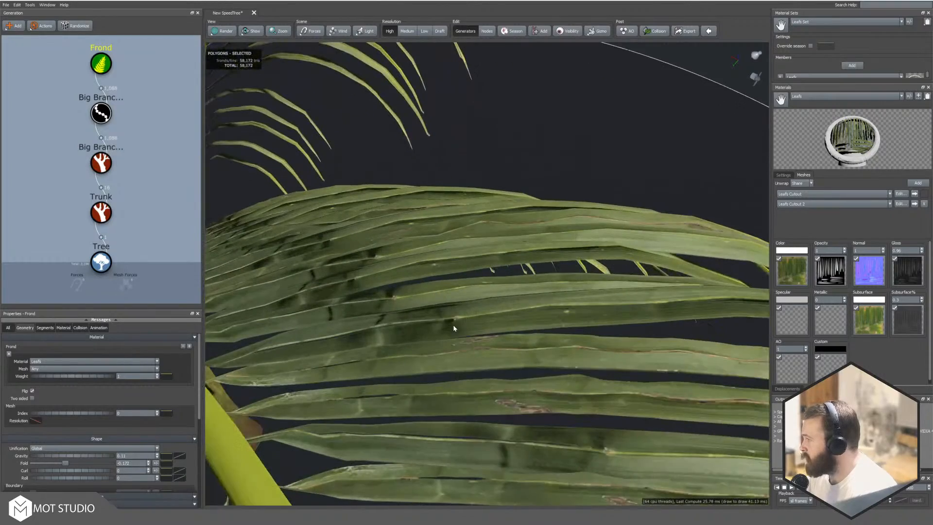
{"action": "left_click_drag", "start_coordinate": [453, 325], "coordinate": [397, 199]}
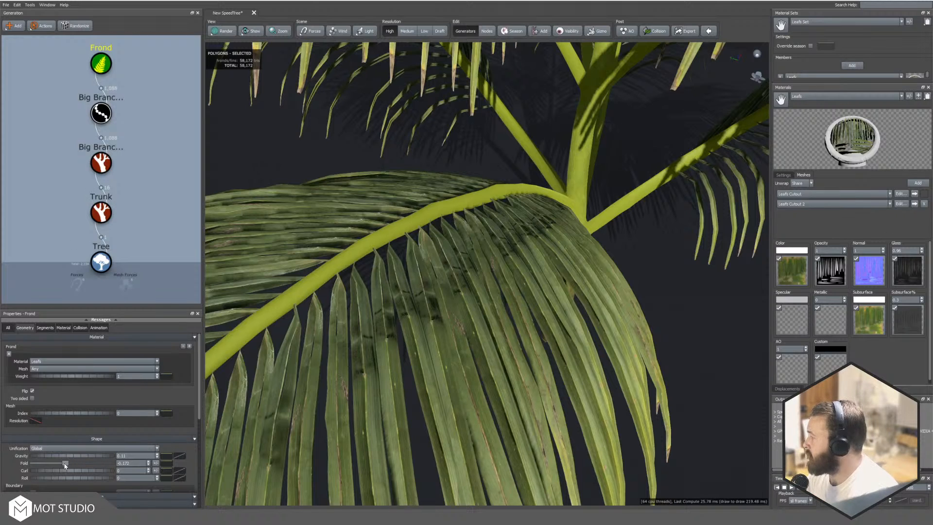
Step: Set the Frond's fold to 0.6 and curl to 0.01, and check the leaflets' shape up close
{"action": "left_click_drag", "start_coordinate": [66, 465], "coordinate": [96, 457]}
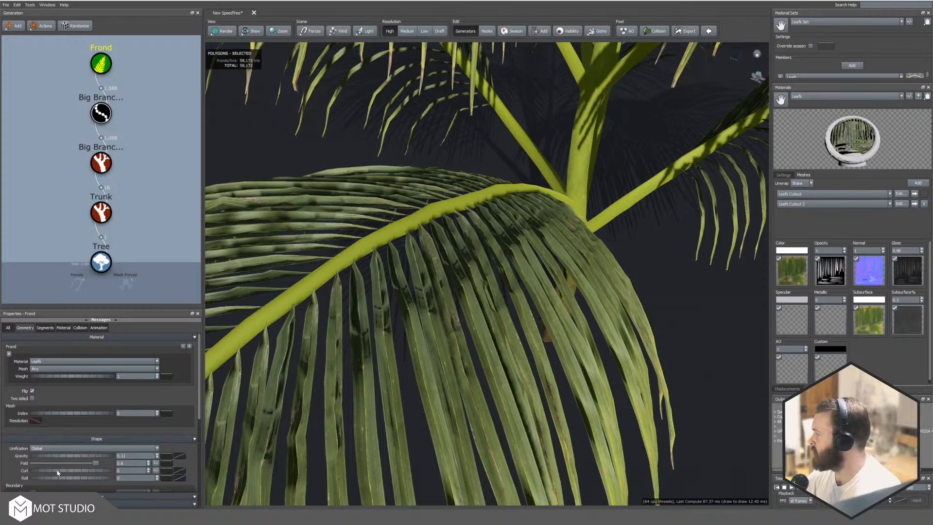
{"action": "mouse_move", "coordinate": [85, 472]}
{"action": "left_mouse_down"}
{"action": "mouse_move", "coordinate": [66, 478]}
{"action": "mouse_move", "coordinate": [81, 475]}
{"action": "mouse_move", "coordinate": [74, 468]}
{"action": "left_mouse_up"}
{"action": "scroll", "coordinate": [538, 149], "scroll_direction": "up", "scroll_amount": 4}
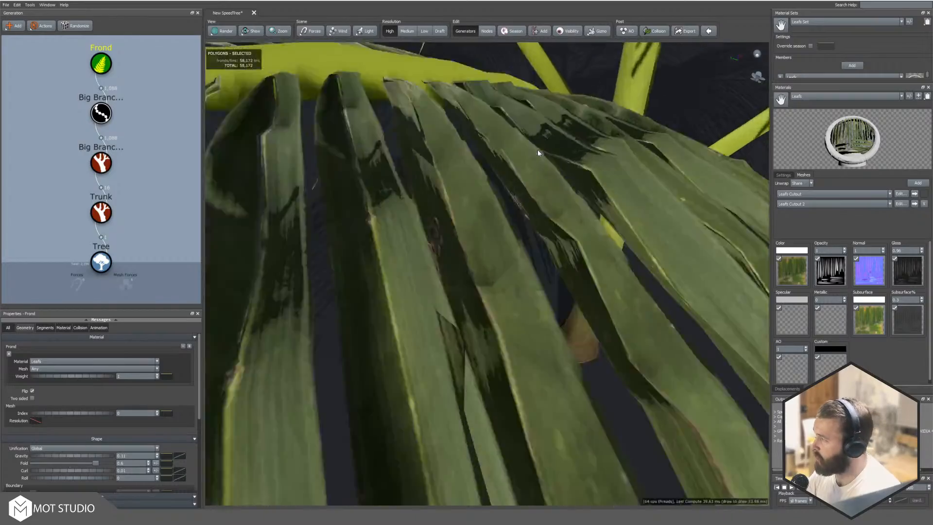
{"action": "scroll", "coordinate": [538, 149], "scroll_direction": "down", "scroll_amount": 10}
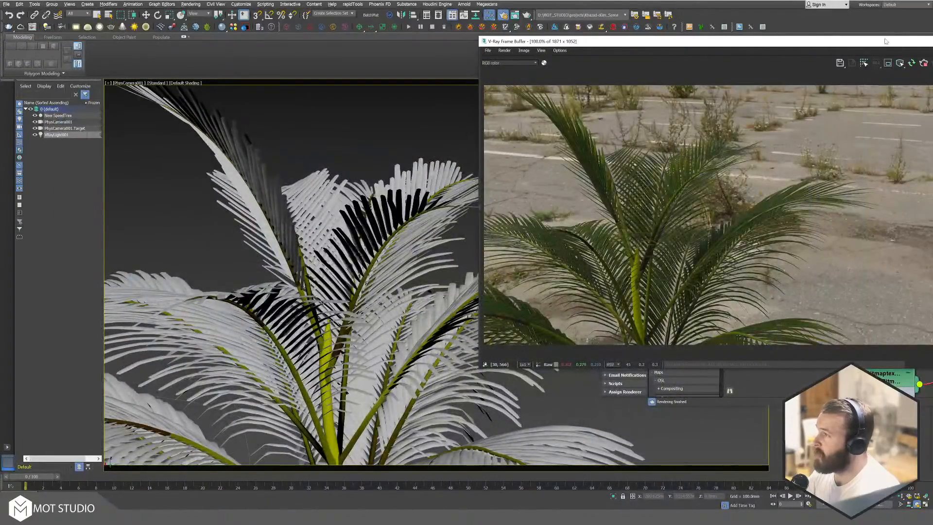
Step: Switch to 3ds Max, move the V-Ray Frame Buffer back over the viewport and close the Slate Material Editor
{"action": "left_click_drag", "start_coordinate": [885, 41], "coordinate": [471, 67]}
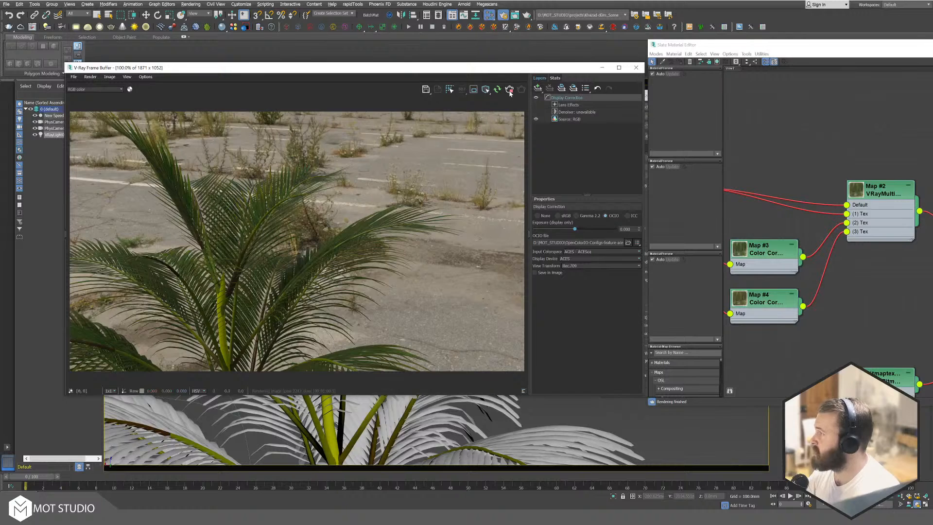
{"action": "key", "text": "m"}
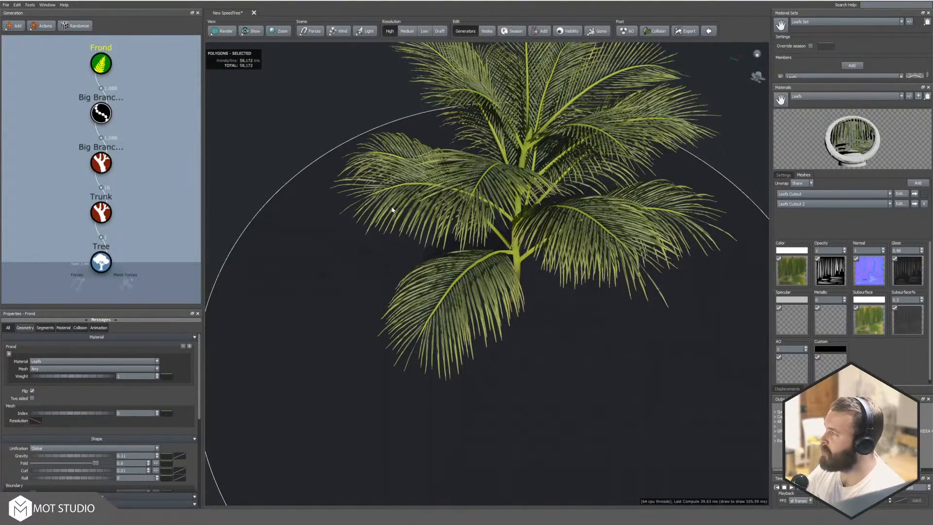
Step: Switch to SpeedTree and preview the palm at Medium resolution, ending on Low
{"action": "left_click_drag", "start_coordinate": [392, 210], "coordinate": [426, 181]}
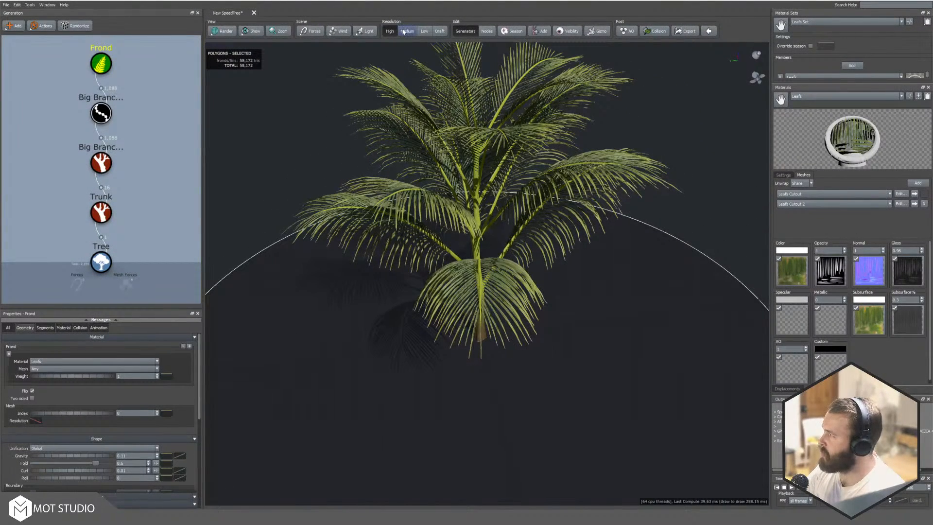
{"action": "left_click", "coordinate": [411, 33]}
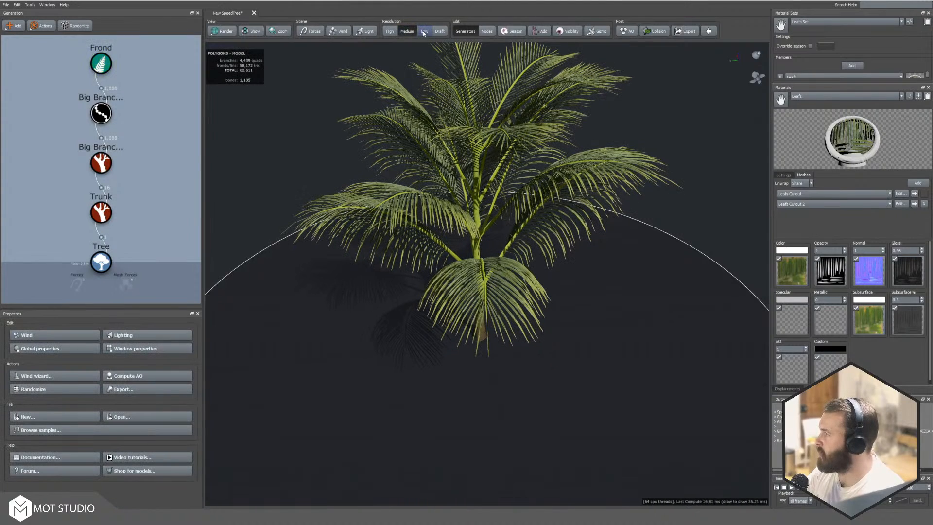
{"action": "left_click", "coordinate": [424, 32]}
Step: Examine the Leafs Cutout mesh's points and its High, Med and Low versions in the cutout editor, and close it unchanged
{"action": "left_click", "coordinate": [901, 194]}
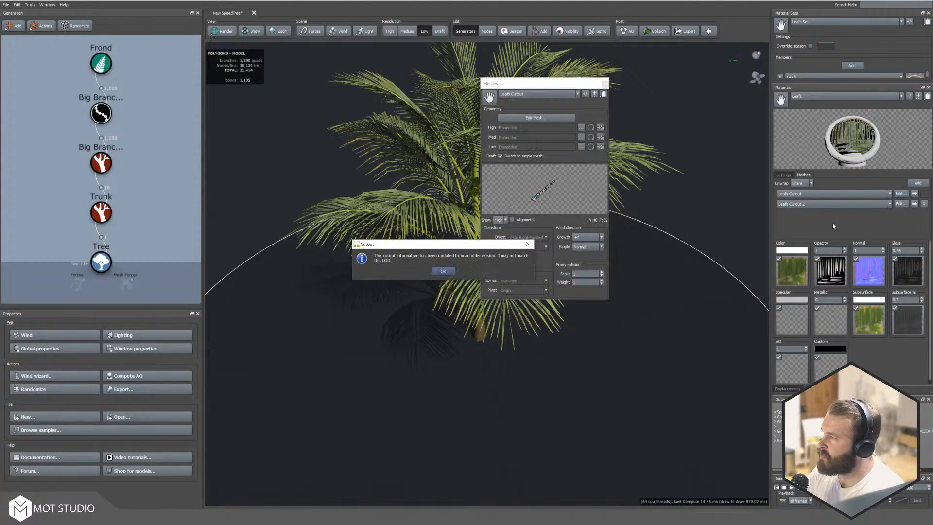
{"action": "left_click", "coordinate": [443, 271]}
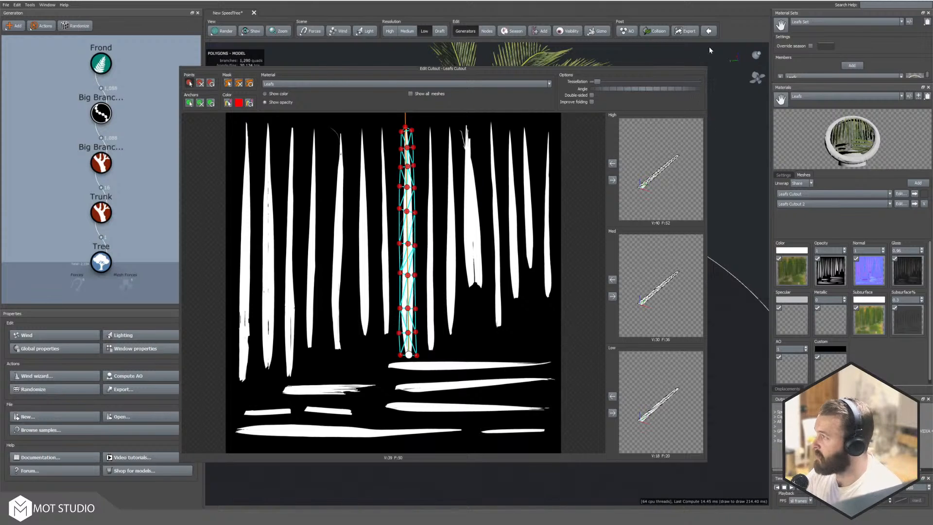
{"action": "left_click", "coordinate": [703, 68]}
{"action": "left_click", "coordinate": [605, 83]}
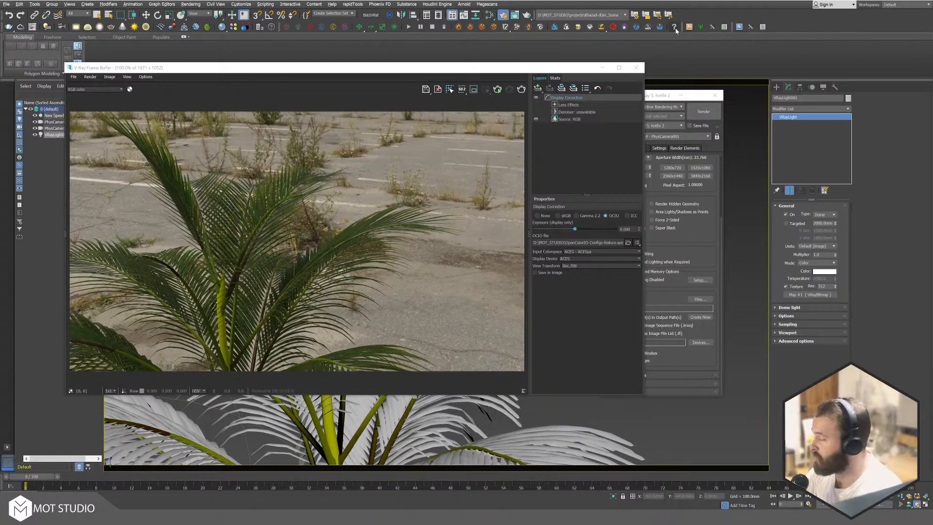
Step: Switch to 3ds Max, move the V-Ray Frame Buffer aside and look over the palm in the camera viewport
{"action": "left_click_drag", "start_coordinate": [519, 64], "coordinate": [817, 4]}
{"action": "left_click_drag", "start_coordinate": [210, 253], "coordinate": [241, 306]}
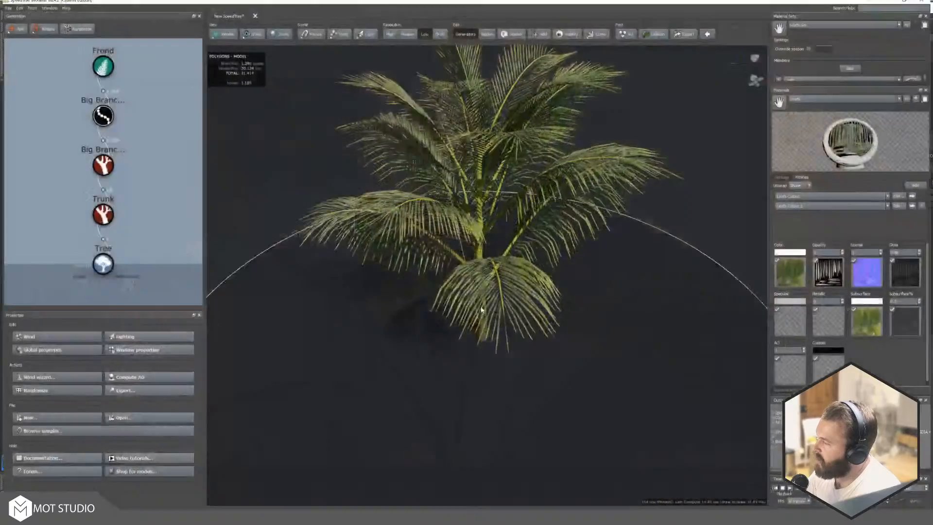
Step: Switch to SpeedTree, raise the tessellation of the Leafs Cutout mesh slightly and store the denser result as its High version
{"action": "scroll", "coordinate": [440, 287], "scroll_direction": "up", "scroll_amount": 8}
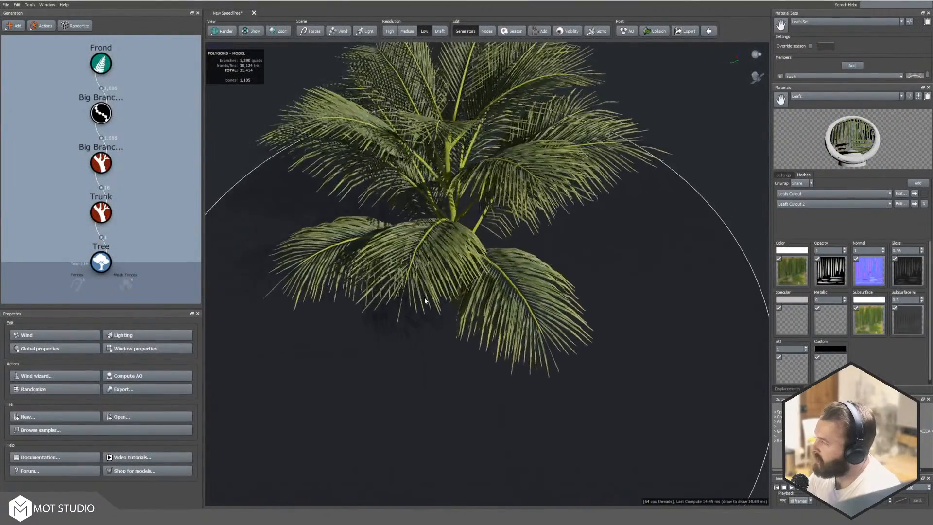
{"action": "left_click_drag", "start_coordinate": [483, 241], "coordinate": [406, 253]}
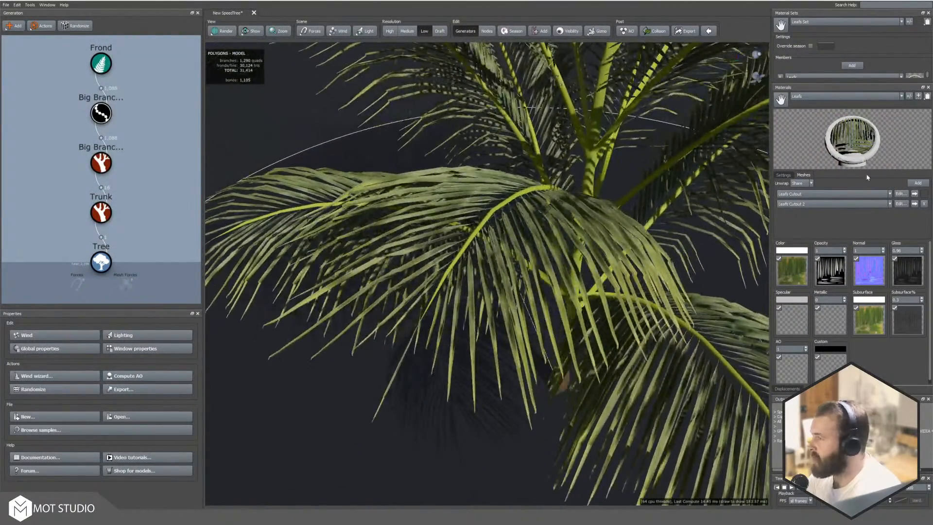
{"action": "left_click", "coordinate": [901, 194]}
{"action": "left_click", "coordinate": [443, 271]}
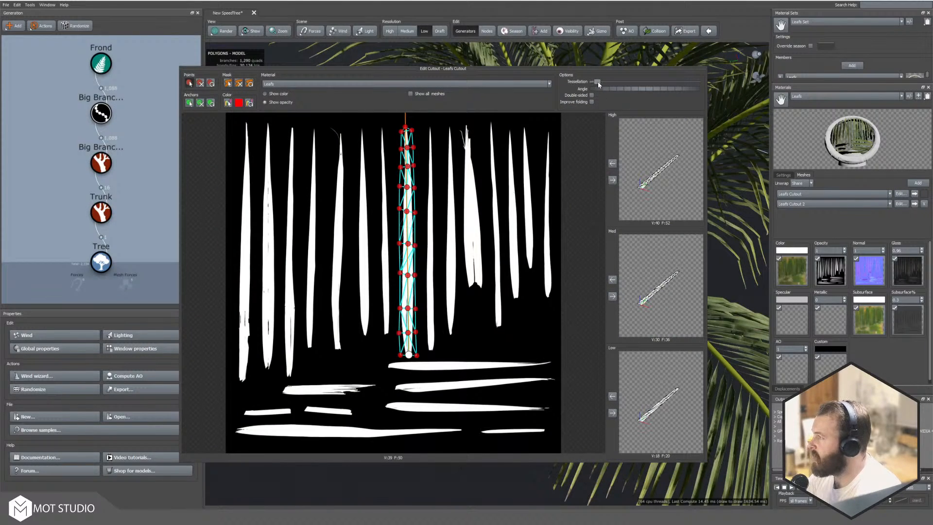
{"action": "left_click_drag", "start_coordinate": [598, 83], "coordinate": [608, 82]}
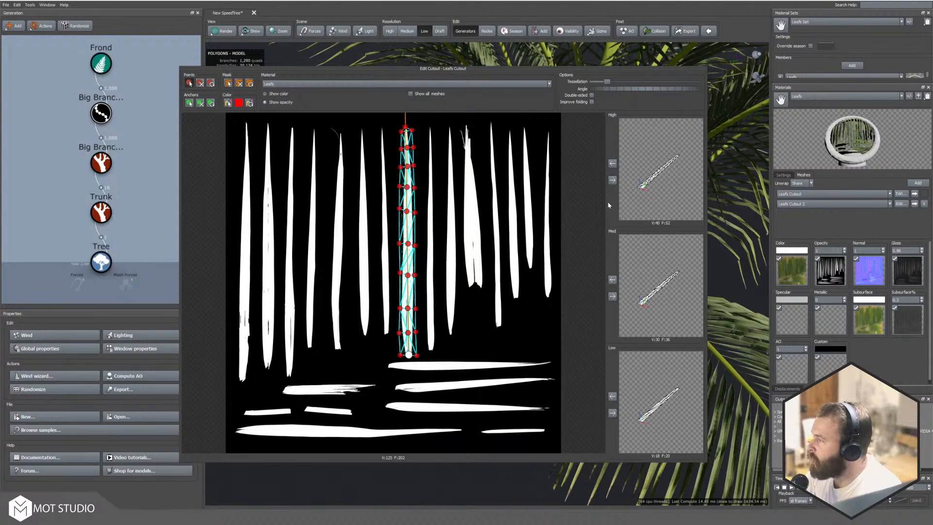
{"action": "left_click", "coordinate": [612, 179]}
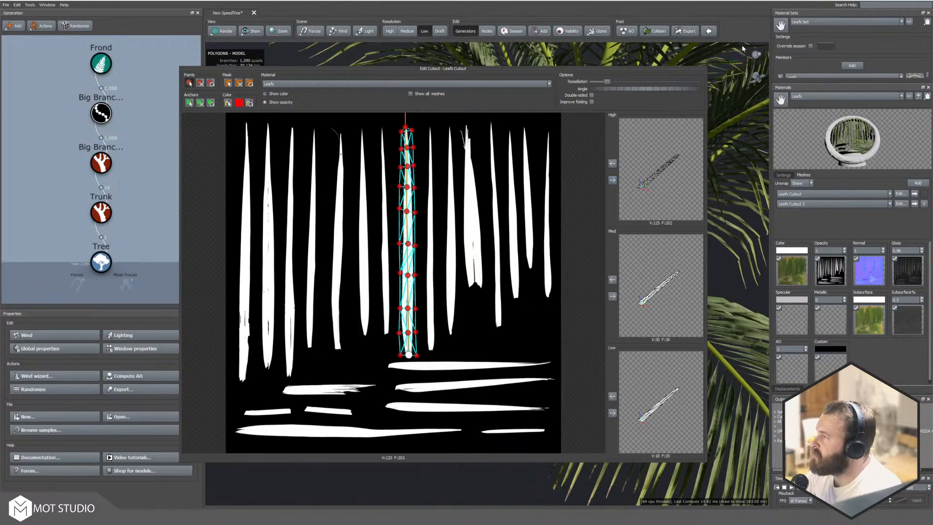
{"action": "key", "text": "Escape"}
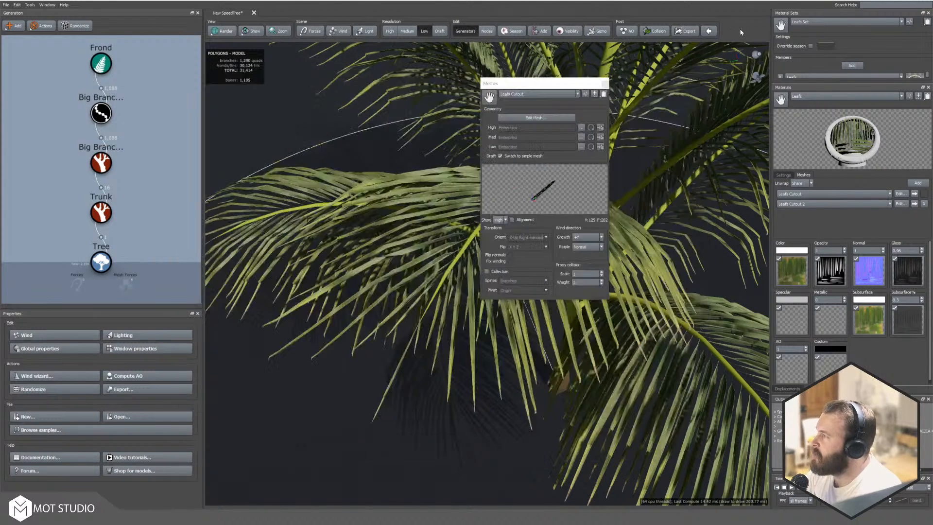
Step: Raise the tessellation of Leafs Cutout 2, store the result as its High version and close the mesh windows
{"action": "left_click", "coordinate": [902, 204]}
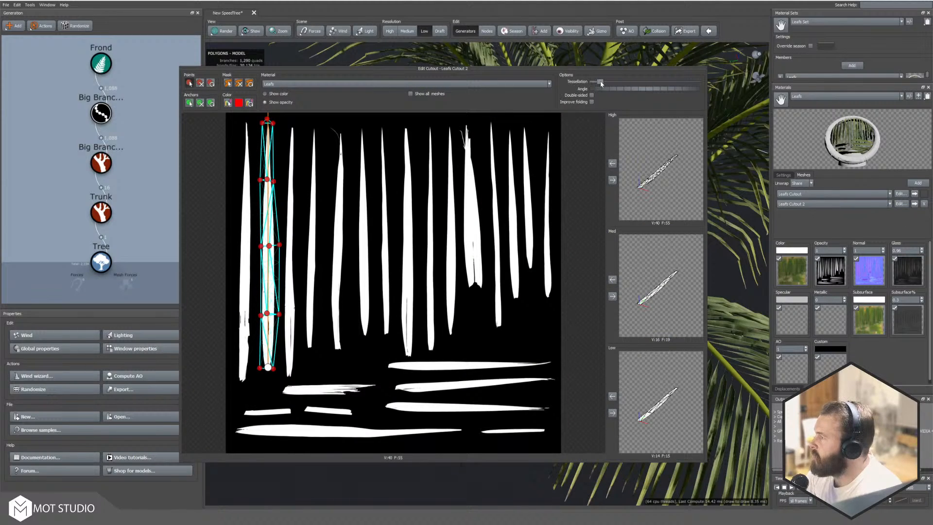
{"action": "left_click_drag", "start_coordinate": [602, 84], "coordinate": [615, 85]}
{"action": "left_click", "coordinate": [613, 180]}
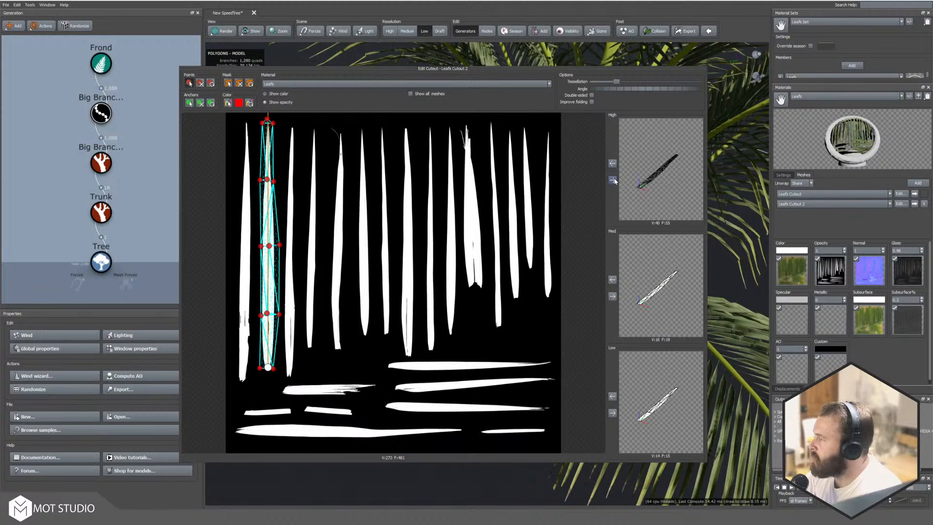
{"action": "key", "text": "Escape"}
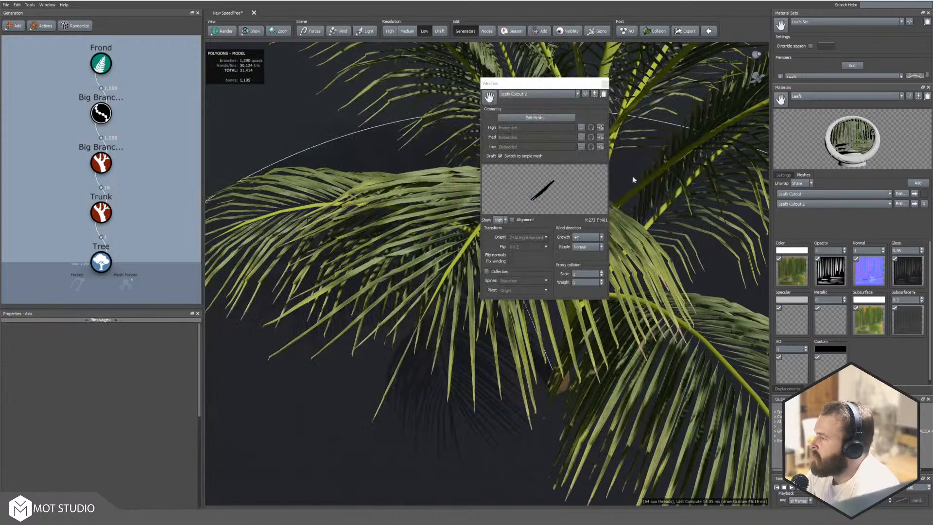
{"action": "left_click", "coordinate": [605, 83]}
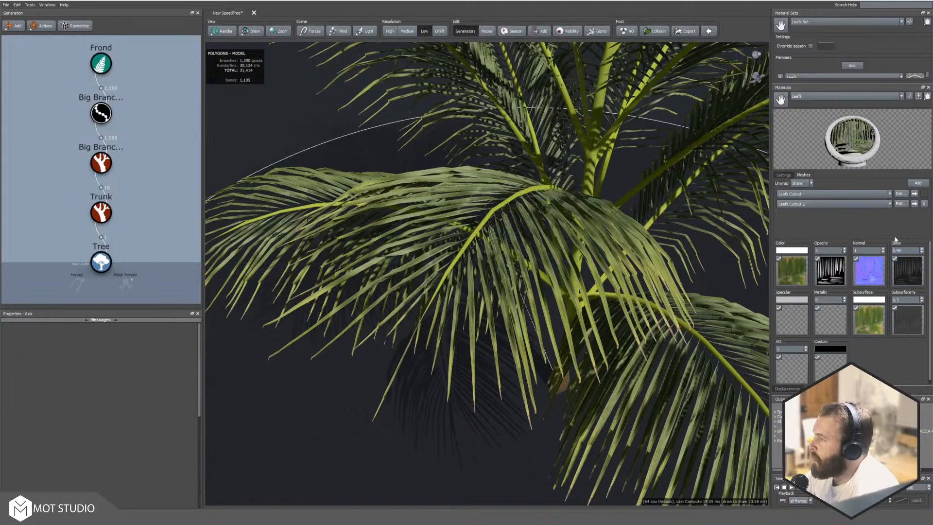
Step: Close the Material Sets panel and display the palm model at High resolution
{"action": "left_click", "coordinate": [928, 13]}
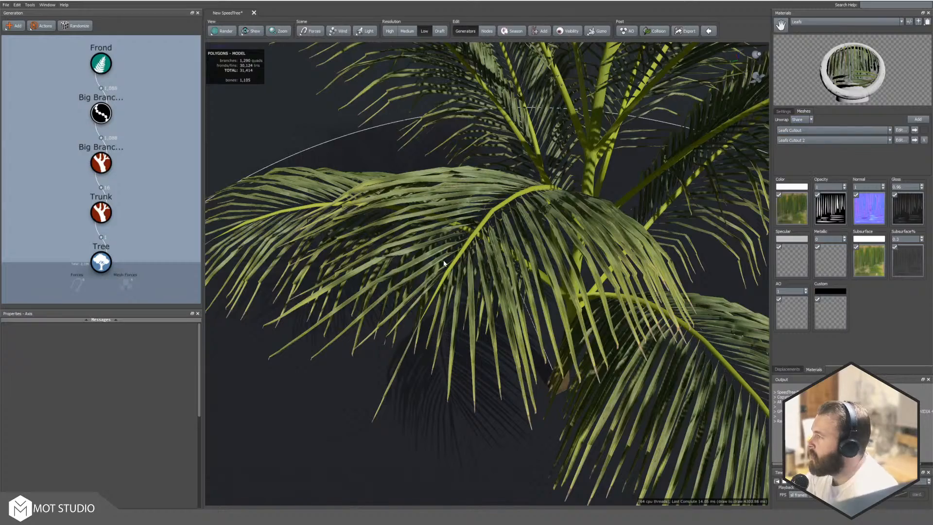
{"action": "left_click_drag", "start_coordinate": [313, 356], "coordinate": [438, 348]}
{"action": "left_click", "coordinate": [393, 33]}
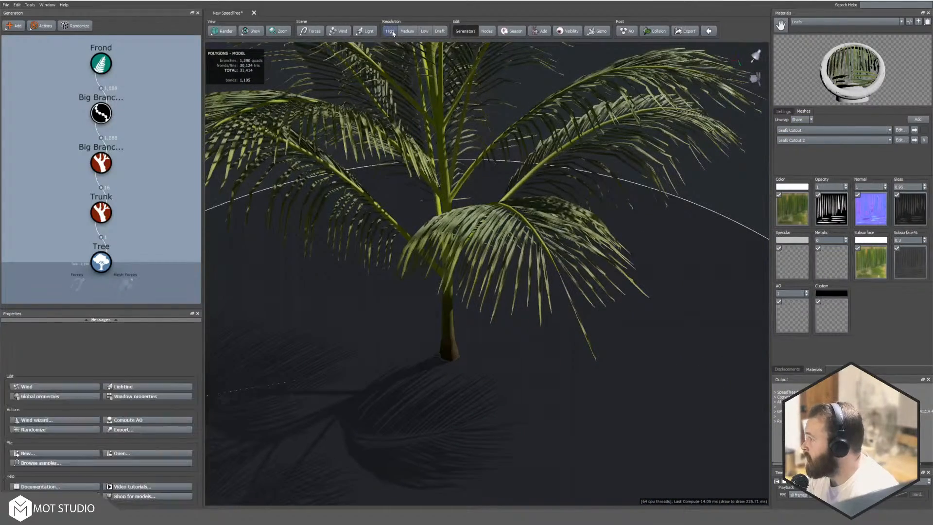
{"action": "middle_click_drag", "start_coordinate": [533, 243], "coordinate": [503, 312]}
{"action": "left_click_drag", "start_coordinate": [503, 312], "coordinate": [444, 249]}
{"action": "scroll", "coordinate": [445, 249], "scroll_direction": "down", "scroll_amount": 5}
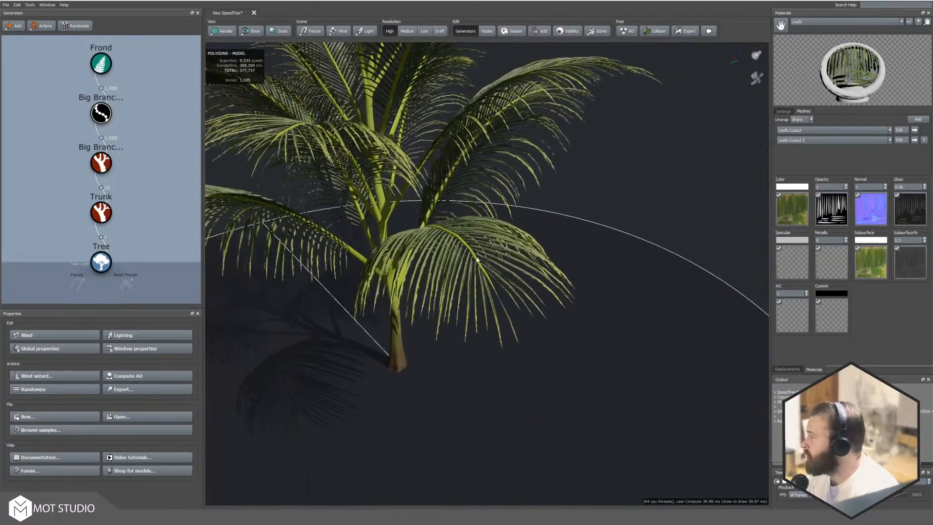
Step: Fold the Frond leaves the opposite way to about -0.39, with gravity at -0.03 and curl at 0.01
{"action": "scroll", "coordinate": [444, 249], "scroll_direction": "up", "scroll_amount": 8}
{"action": "middle_click_drag", "start_coordinate": [444, 249], "coordinate": [490, 260]}
{"action": "left_click", "coordinate": [103, 73]}
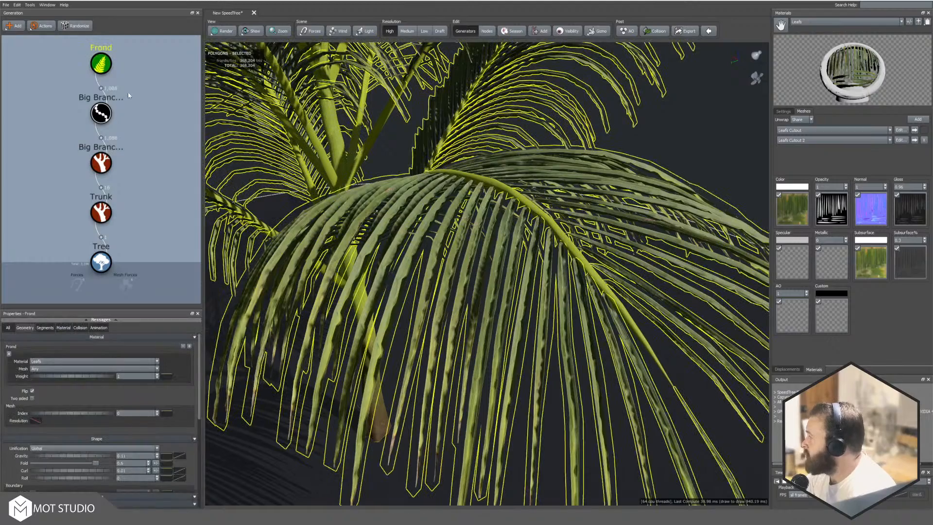
{"action": "left_click_drag", "start_coordinate": [95, 463], "coordinate": [59, 471]}
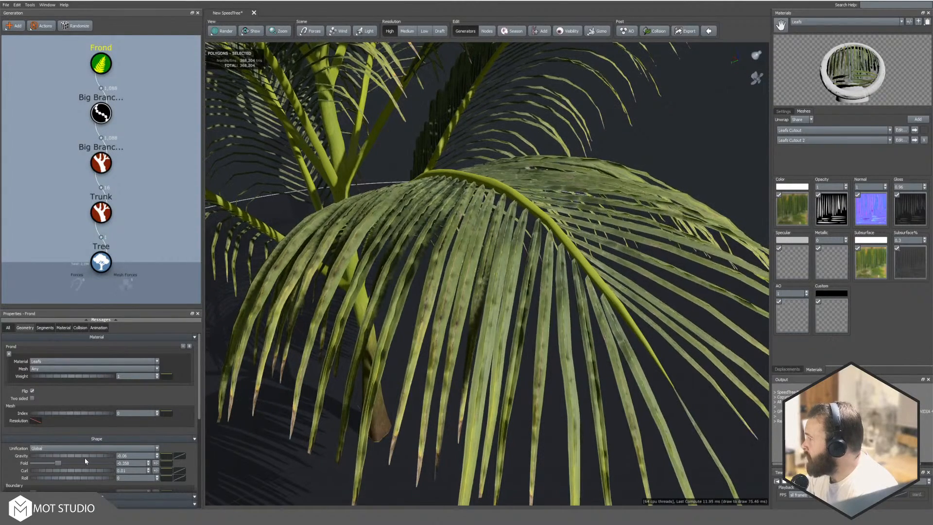
{"action": "left_click_drag", "start_coordinate": [89, 457], "coordinate": [83, 459]}
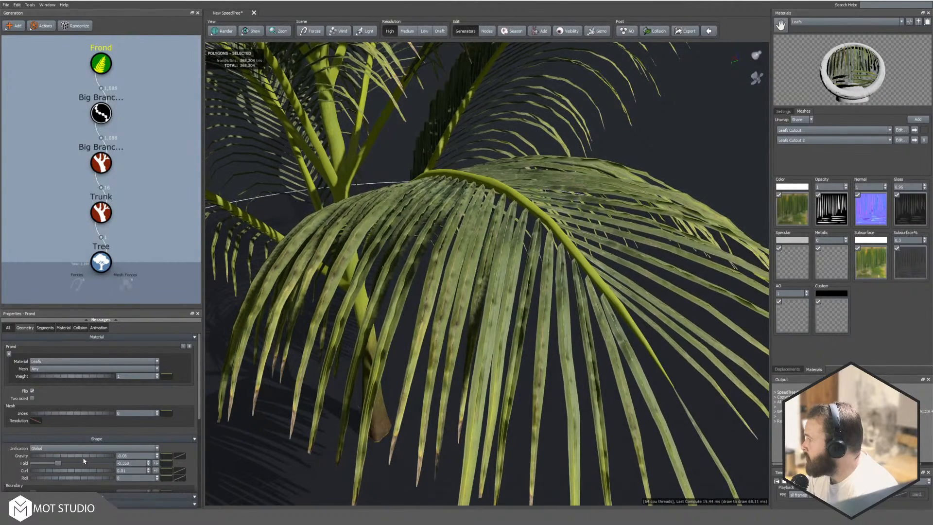
{"action": "scroll", "coordinate": [447, 240], "scroll_direction": "up", "scroll_amount": 2}
{"action": "scroll", "coordinate": [443, 222], "scroll_direction": "down", "scroll_amount": 6}
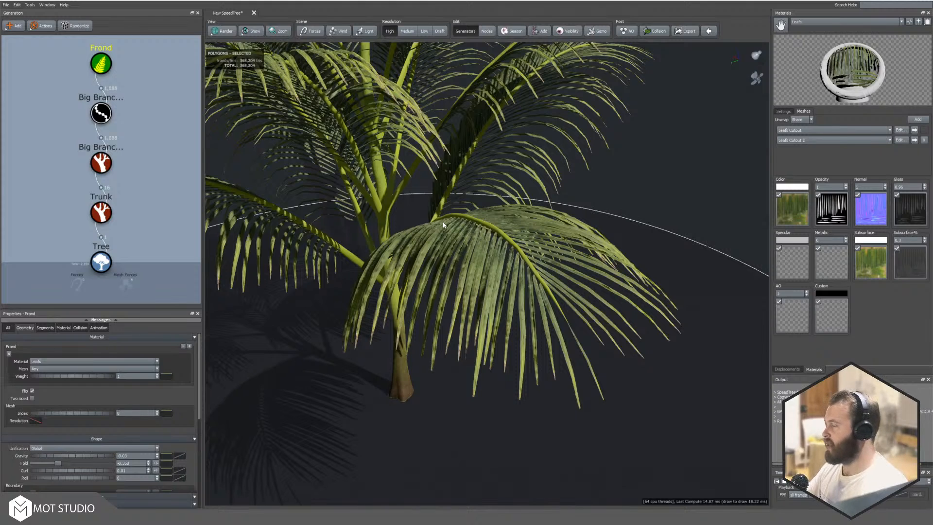
{"action": "scroll", "coordinate": [464, 336], "scroll_direction": "up", "scroll_amount": 5}
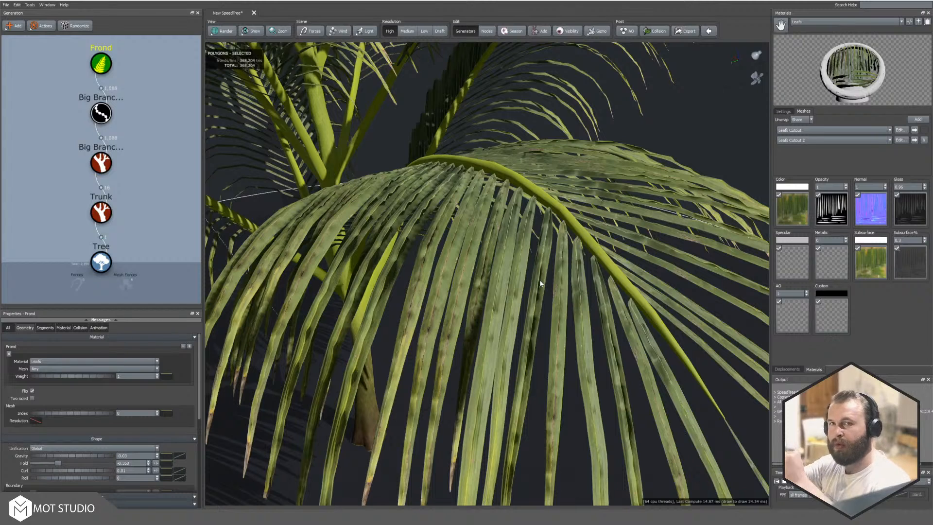
{"action": "left_click_drag", "start_coordinate": [467, 300], "coordinate": [475, 307]}
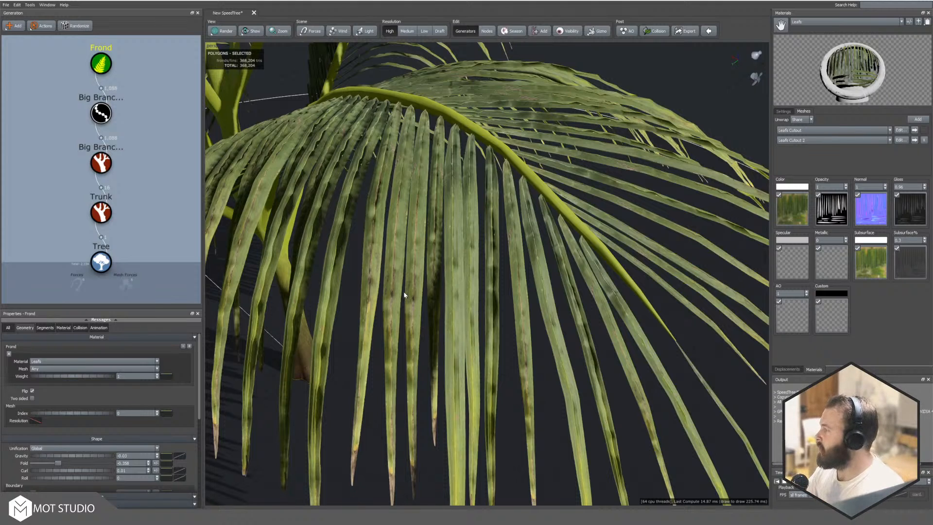
Step: Export the palm mesh as an Autodesk FBX named New SpeedTree 2 in the stream folder, keeping the current export options
{"action": "left_click", "coordinate": [6, 5]}
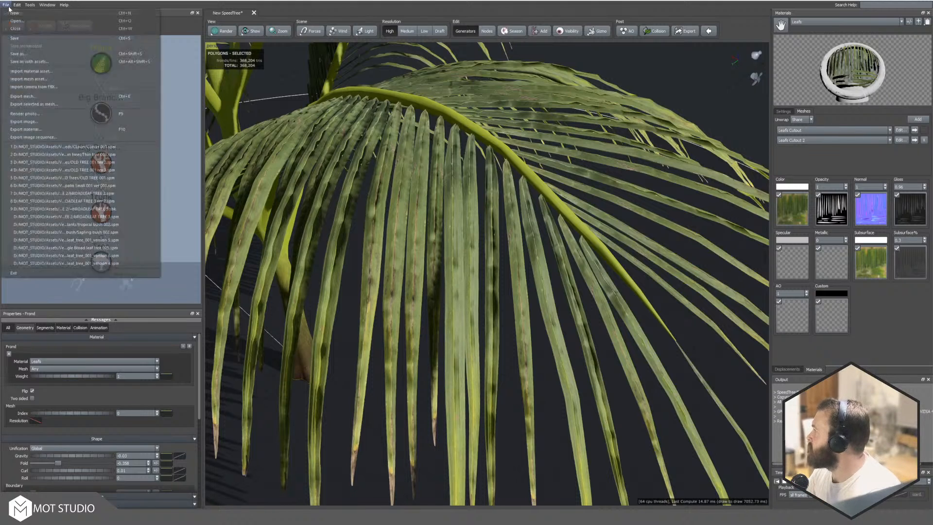
{"action": "left_click", "coordinate": [23, 96]}
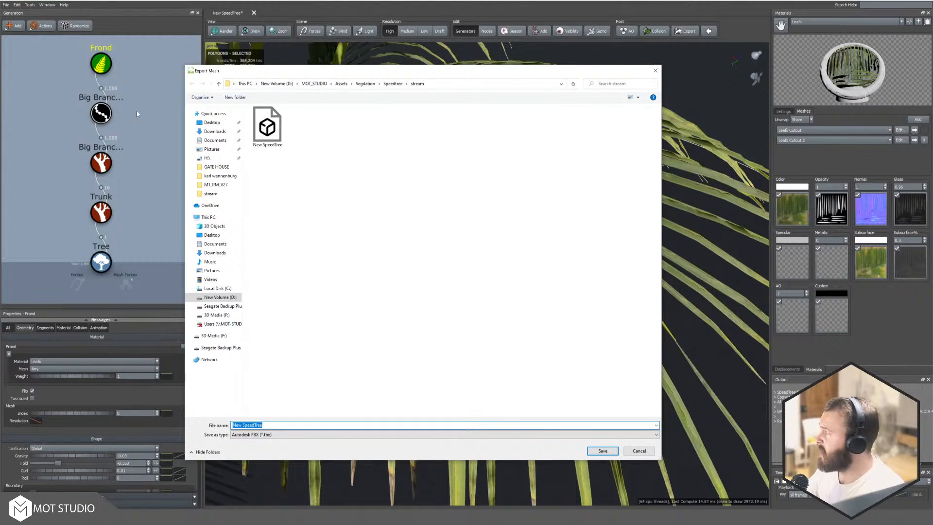
{"action": "left_click", "coordinate": [285, 134]}
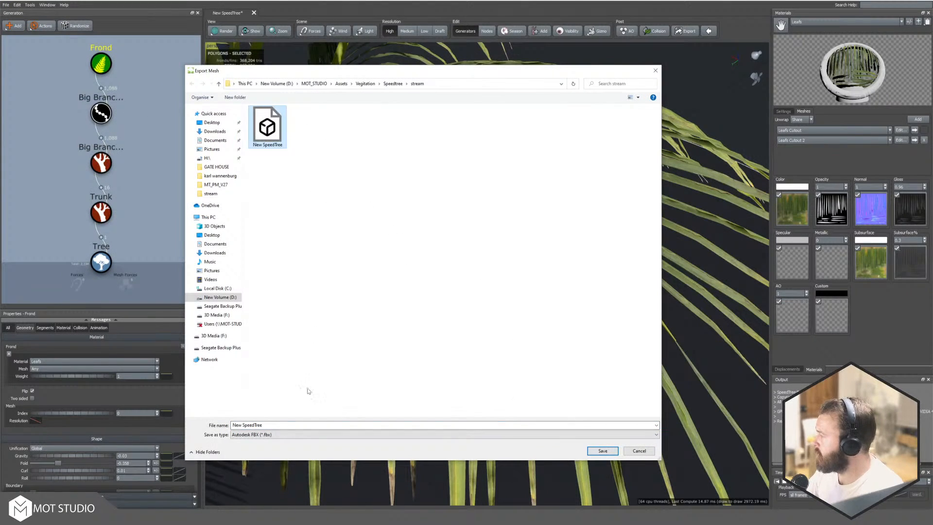
{"action": "left_click", "coordinate": [300, 425]}
{"action": "left_click", "coordinate": [301, 426]}
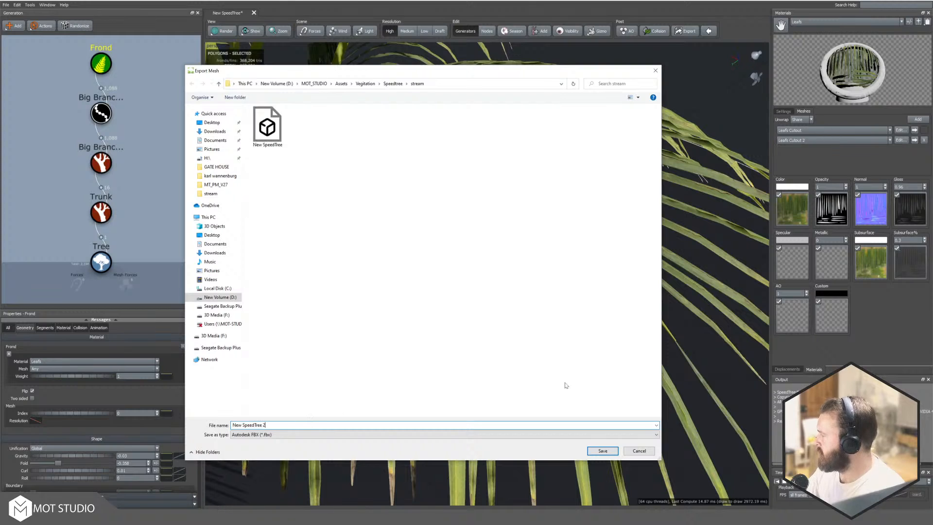
{"action": "type", "text": "2"}
{"action": "left_click", "coordinate": [604, 451]}
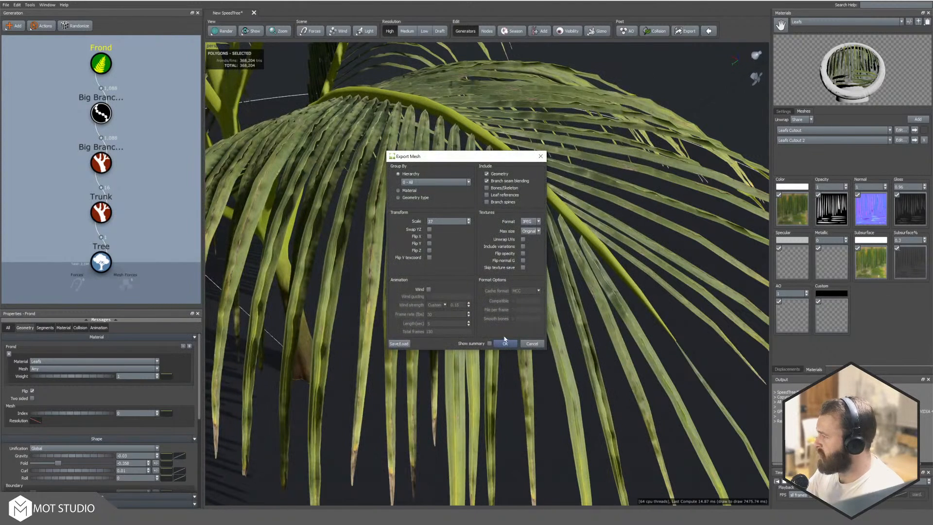
{"action": "left_click", "coordinate": [506, 344]}
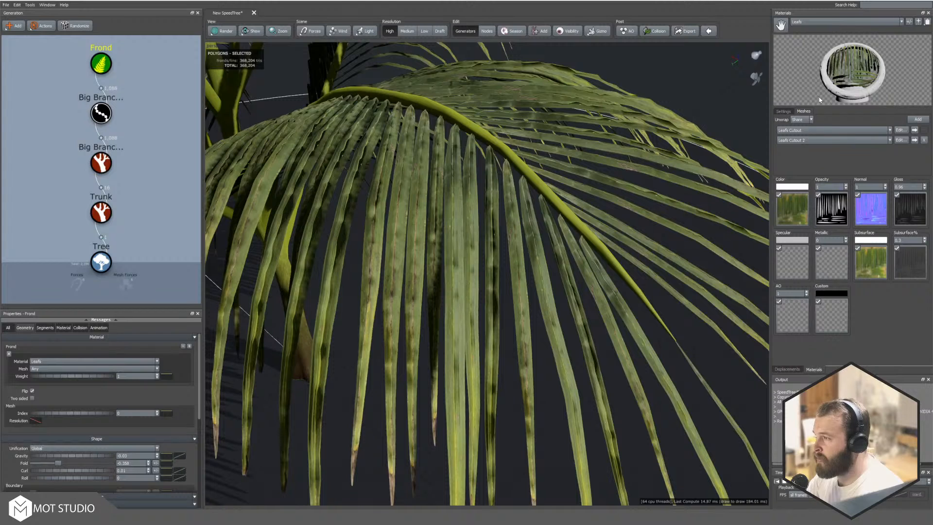
Step: Switch to 3ds Max and close the V-Ray Frame Buffer and the Render Setup window
{"action": "mouse_move", "coordinate": [756, 1]}
{"action": "left_mouse_down"}
{"action": "mouse_move", "coordinate": [656, 79]}
{"action": "mouse_move", "coordinate": [728, 63]}
{"action": "mouse_move", "coordinate": [755, 0]}
{"action": "left_mouse_up"}
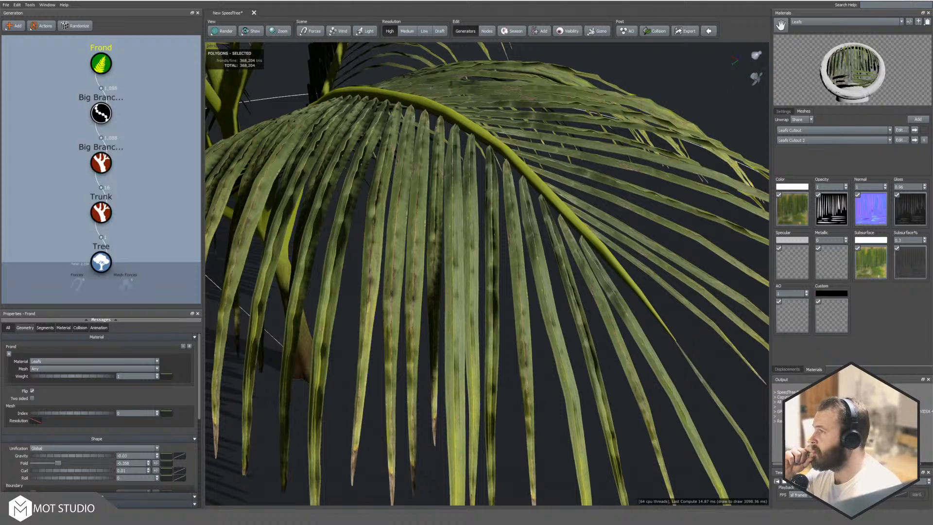
{"action": "left_click", "coordinate": [891, 1]}
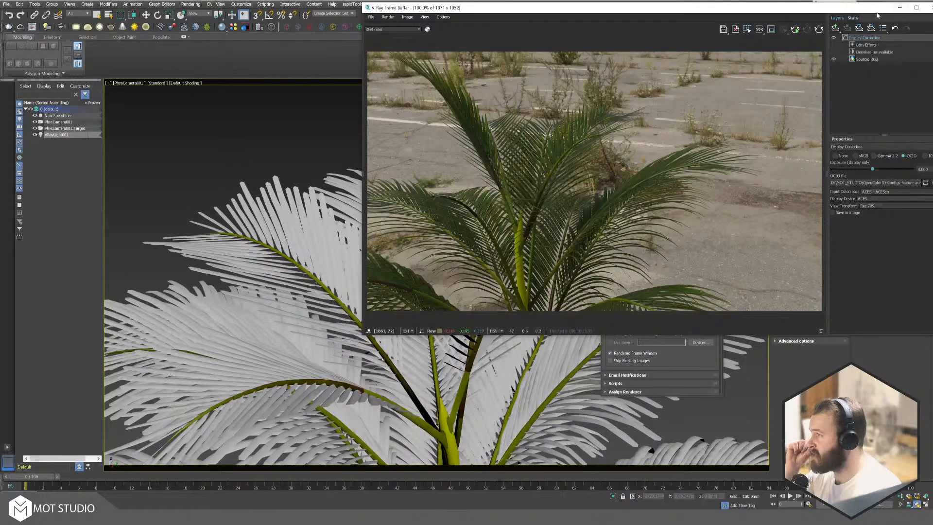
{"action": "left_click_drag", "start_coordinate": [871, 9], "coordinate": [649, 28]}
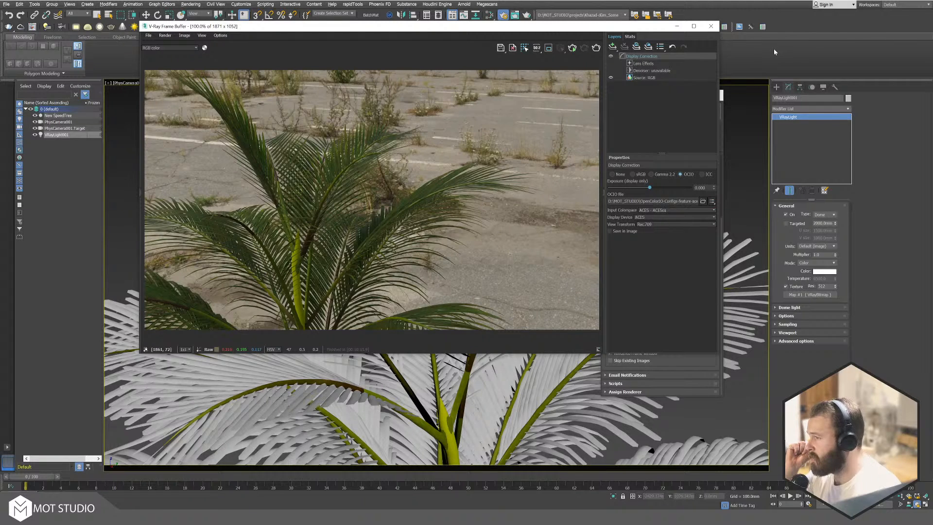
{"action": "left_click", "coordinate": [711, 26]}
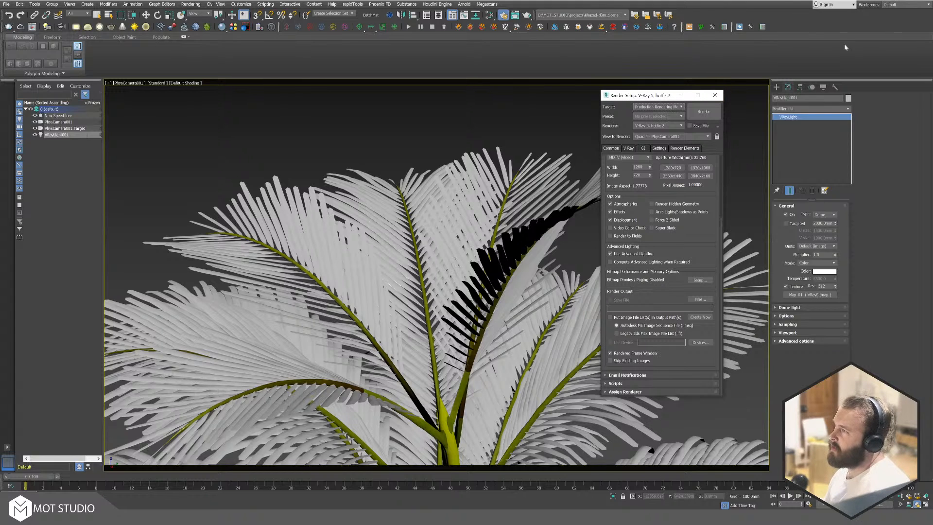
{"action": "left_click", "coordinate": [715, 95]}
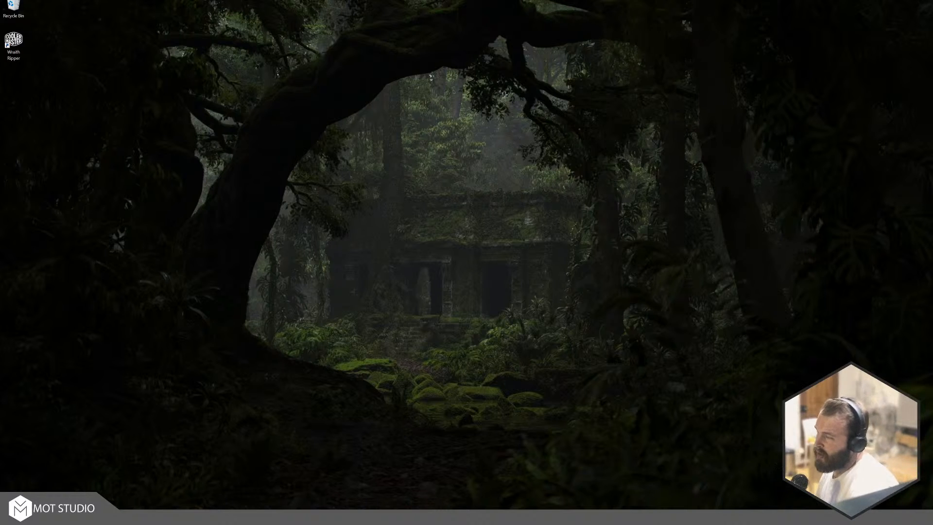
Step: Bring 3ds Max back up from the desktop and place a tyFlow object in the scene beside the palm
{"action": "left_click", "coordinate": [482, 516]}
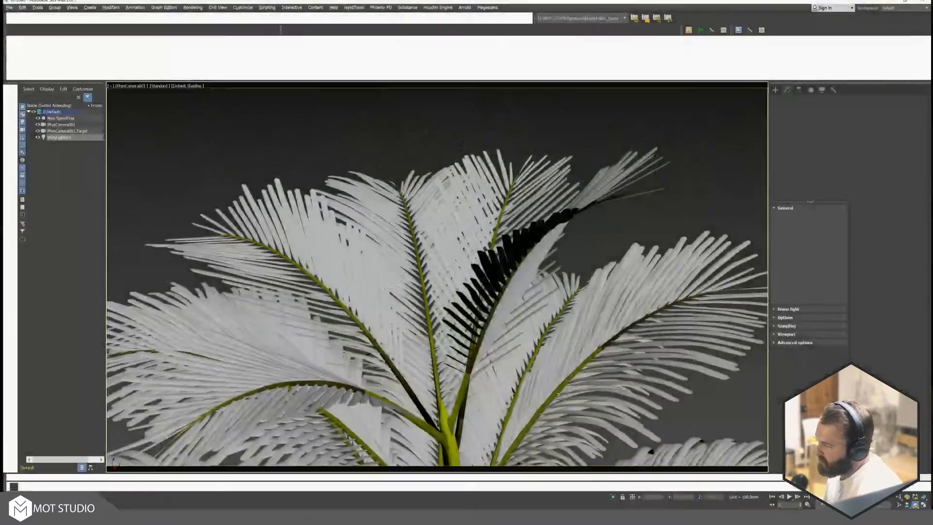
{"action": "left_click_drag", "start_coordinate": [662, 140], "coordinate": [642, 140]}
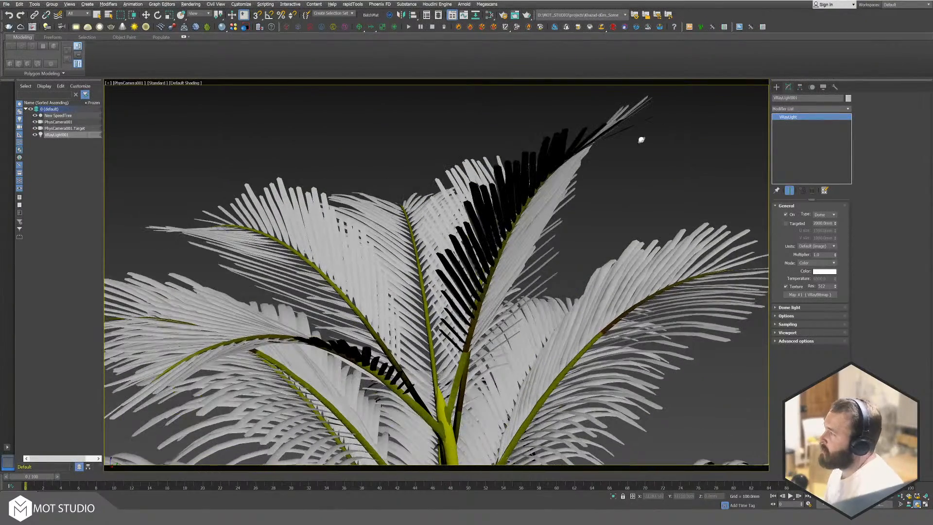
{"action": "left_click_drag", "start_coordinate": [477, 256], "coordinate": [483, 304]}
{"action": "middle_click_drag", "start_coordinate": [483, 304], "coordinate": [441, 186]}
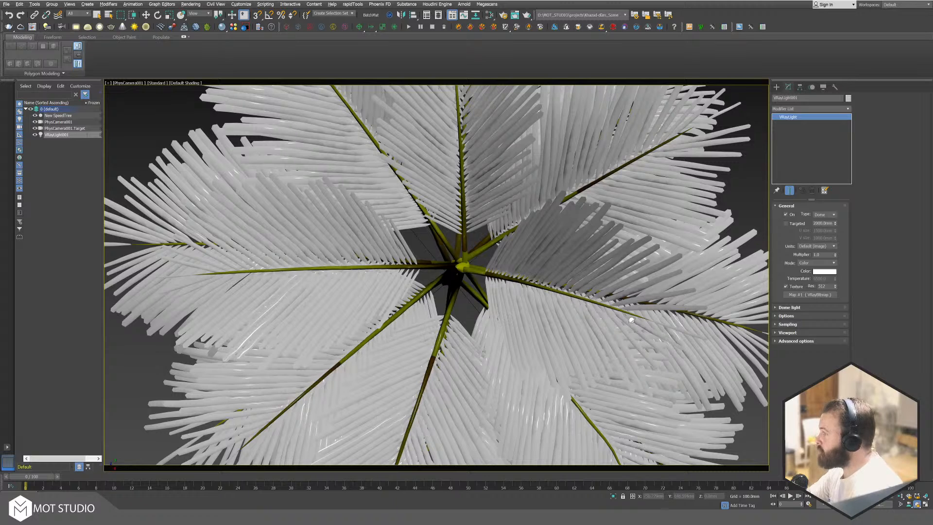
{"action": "scroll", "coordinate": [506, 333], "scroll_direction": "down", "scroll_amount": 8}
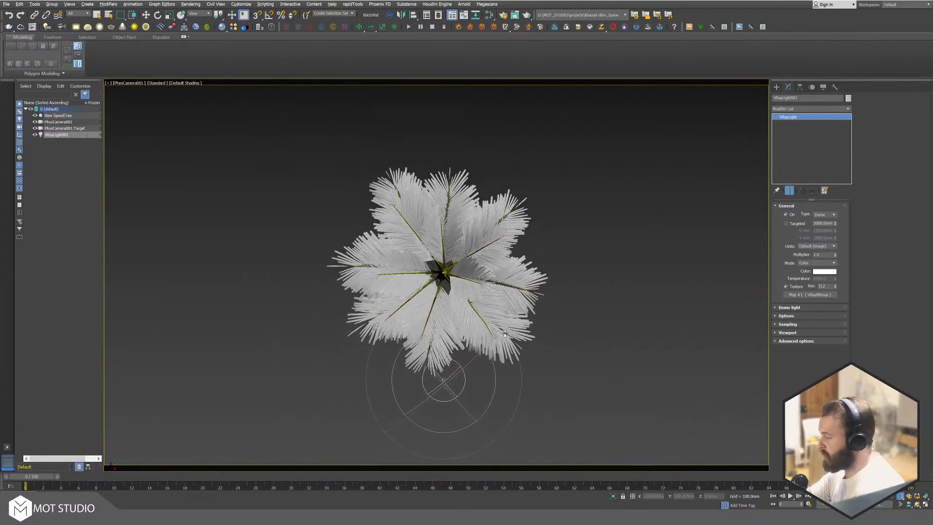
{"action": "middle_click_drag", "start_coordinate": [452, 319], "coordinate": [414, 261], "text": "alt"}
{"action": "left_click", "coordinate": [776, 86]}
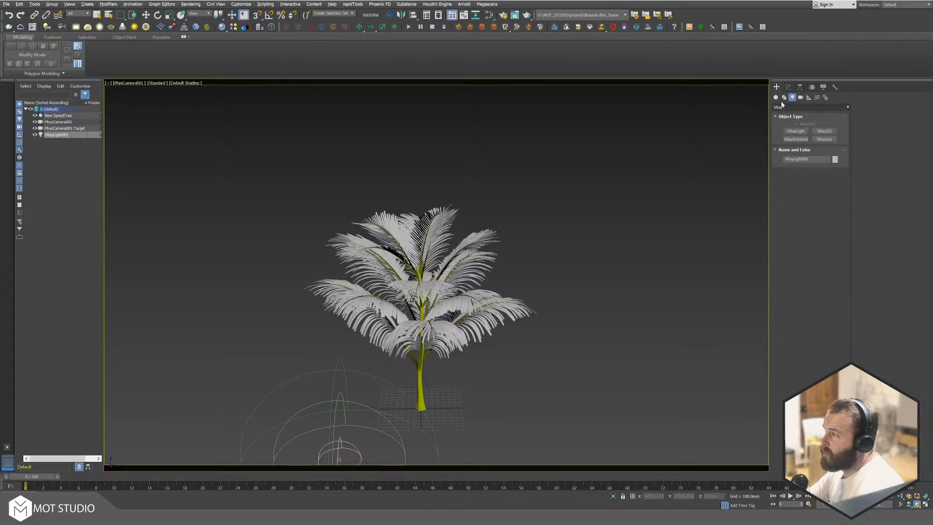
{"action": "left_click", "coordinate": [777, 98]}
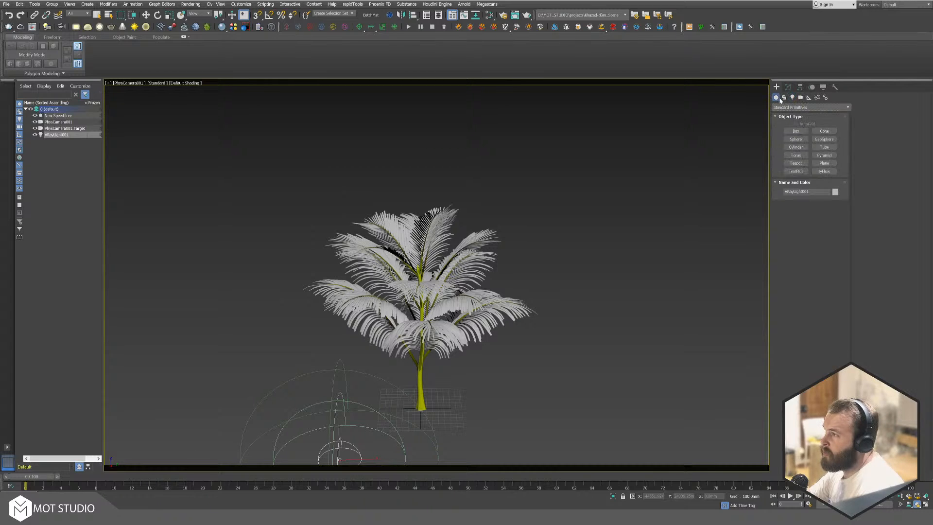
{"action": "left_click", "coordinate": [825, 171]}
{"action": "left_click_drag", "start_coordinate": [580, 356], "coordinate": [594, 373]}
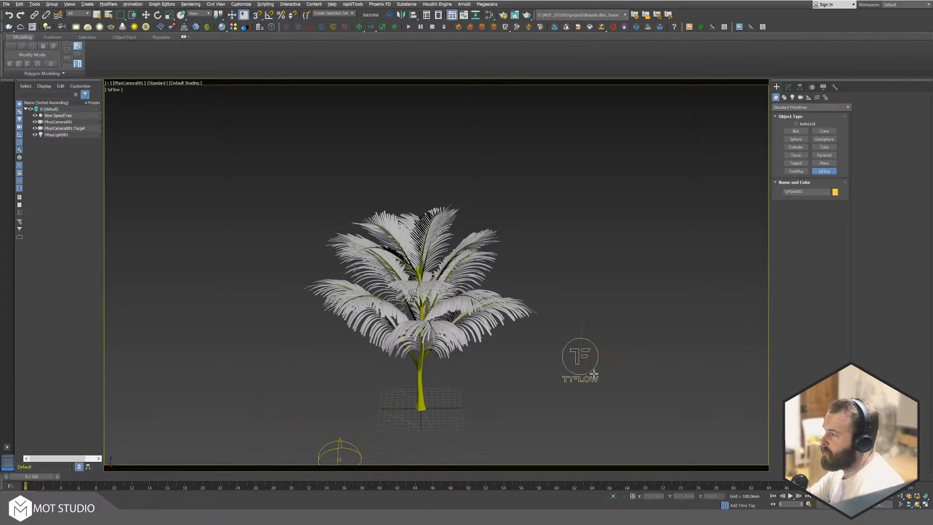
Step: Open the tyFlow editor for the new object and add the Simple Scatter preset flow
{"action": "left_click", "coordinate": [789, 87]}
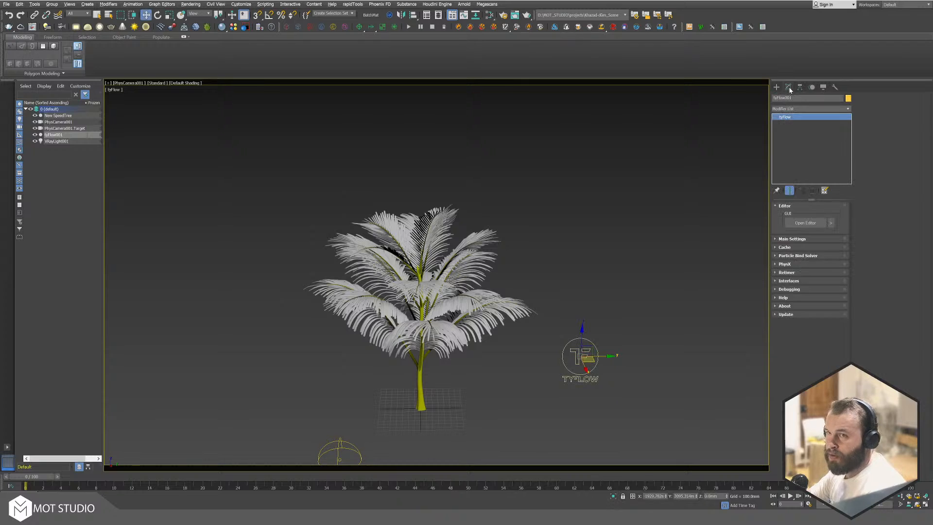
{"action": "left_click", "coordinate": [800, 224]}
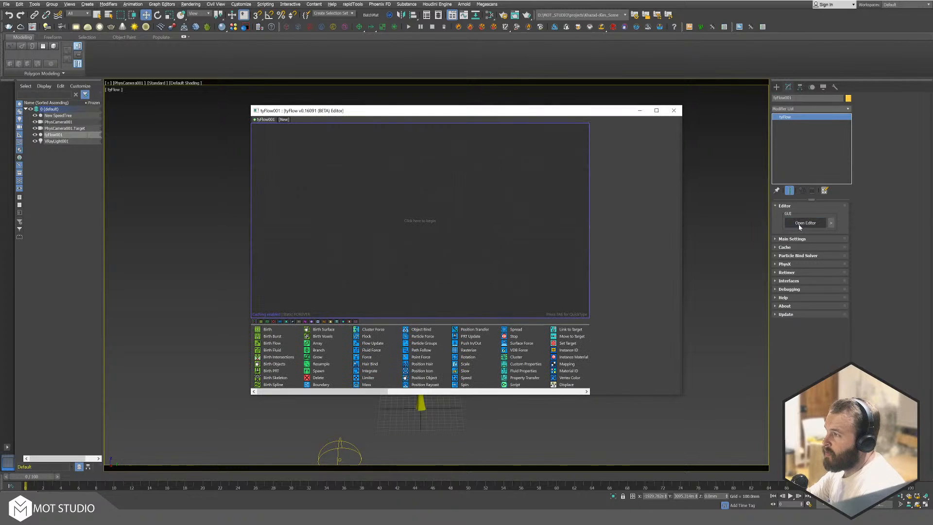
{"action": "right_click", "coordinate": [378, 245]}
{"action": "mouse_move", "coordinate": [418, 264]}
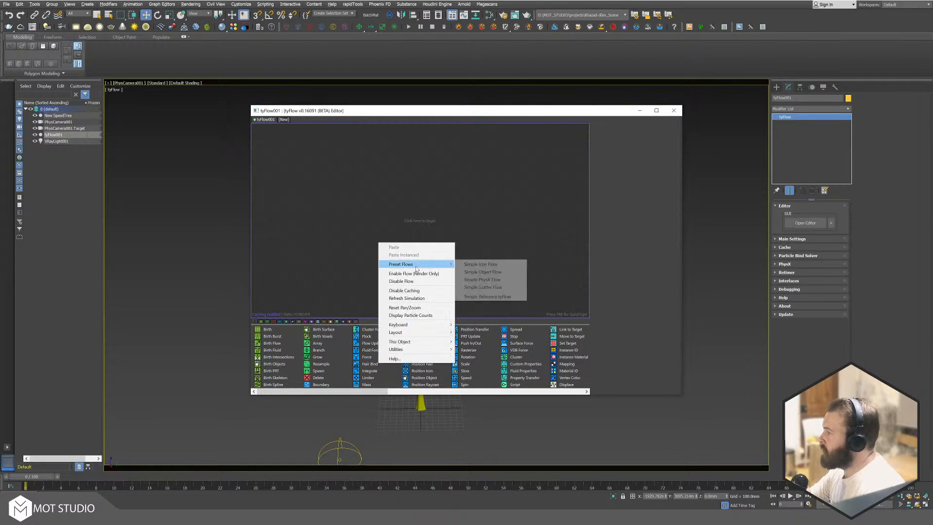
{"action": "left_click", "coordinate": [503, 287]}
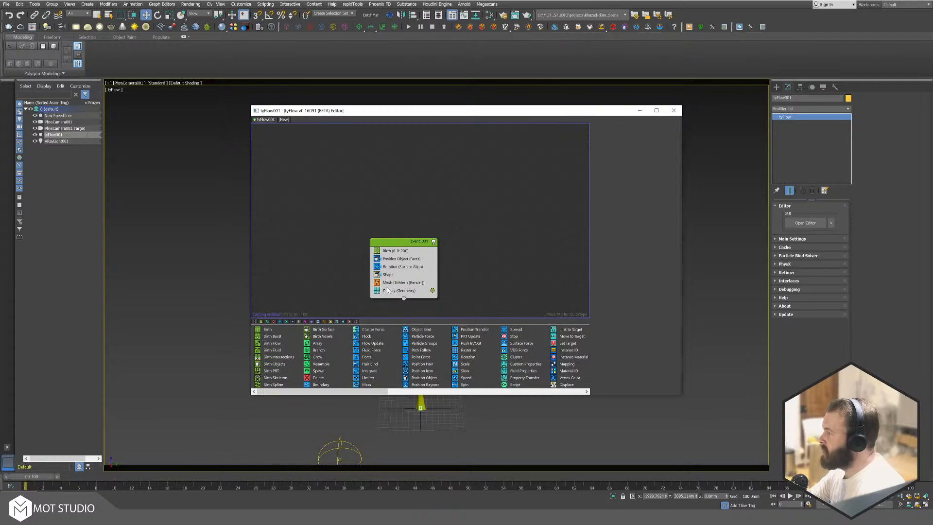
Step: Compare Triangle Mesh with Render Instances in the flow's Mesh operator and leave the mesh type on Render Instances
{"action": "left_click", "coordinate": [392, 283]}
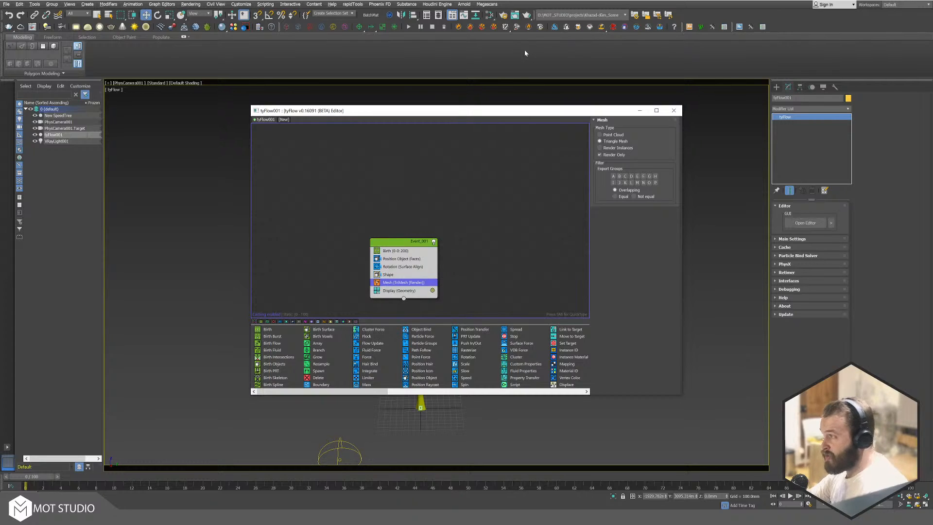
{"action": "left_click", "coordinate": [600, 148]}
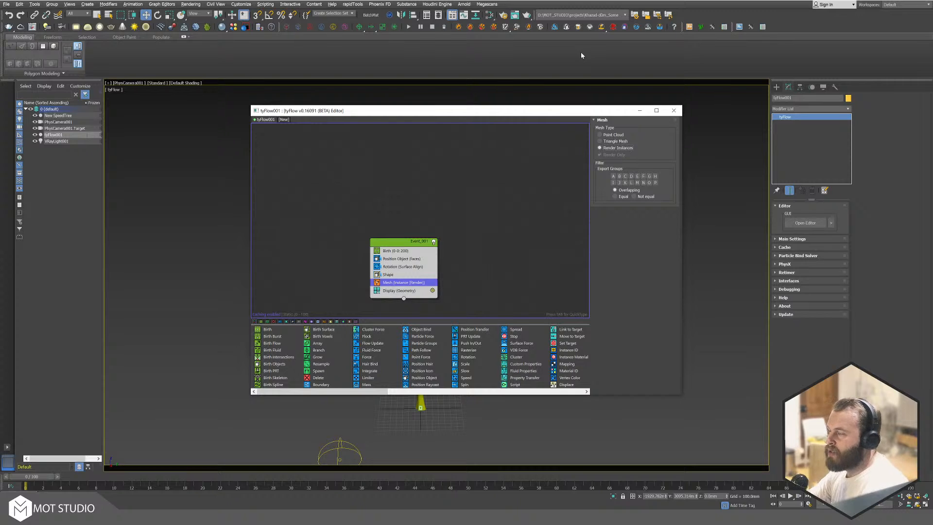
{"action": "left_click", "coordinate": [600, 142]}
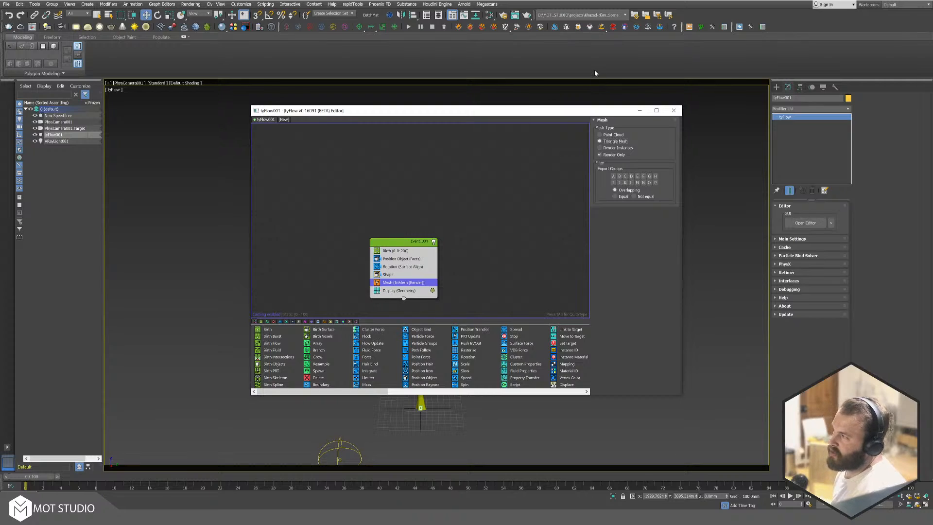
{"action": "left_click", "coordinate": [601, 148]}
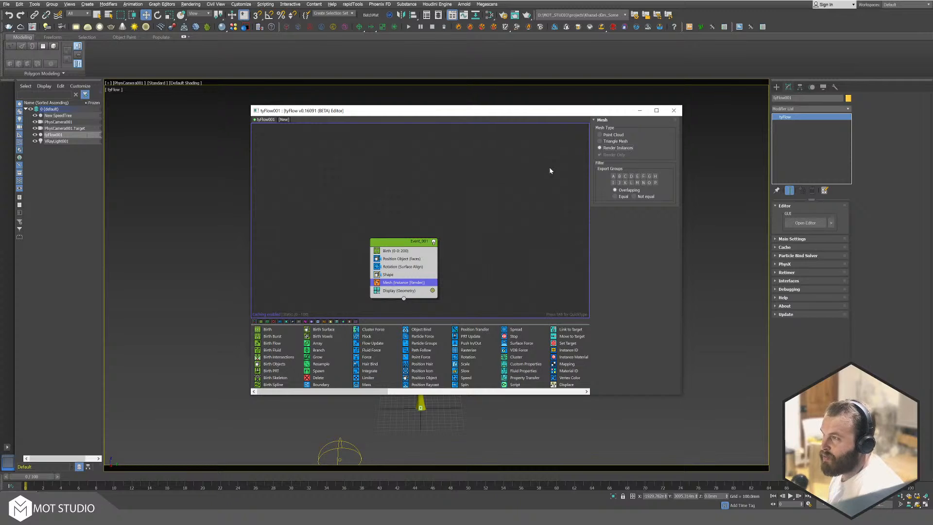
Step: Move the Birth operator out into its own event above the scatter event and close the tyFlow editor
{"action": "left_click", "coordinate": [468, 233]}
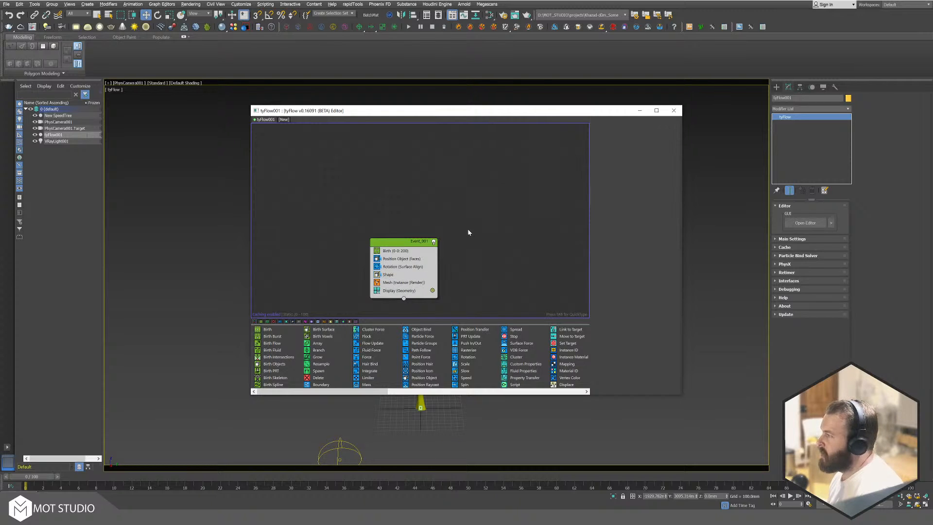
{"action": "left_click", "coordinate": [377, 283]}
{"action": "left_click_drag", "start_coordinate": [392, 250], "coordinate": [394, 199]}
{"action": "middle_click_drag", "start_coordinate": [510, 263], "coordinate": [450, 233]}
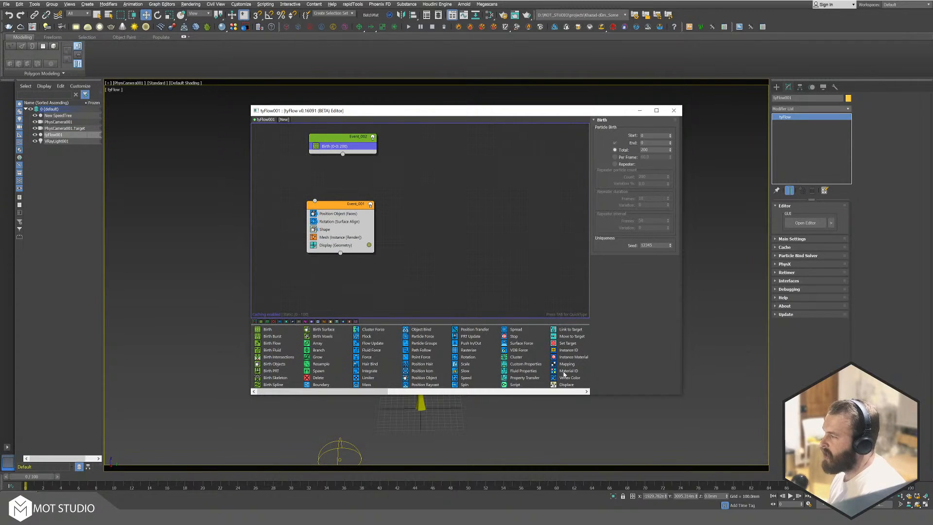
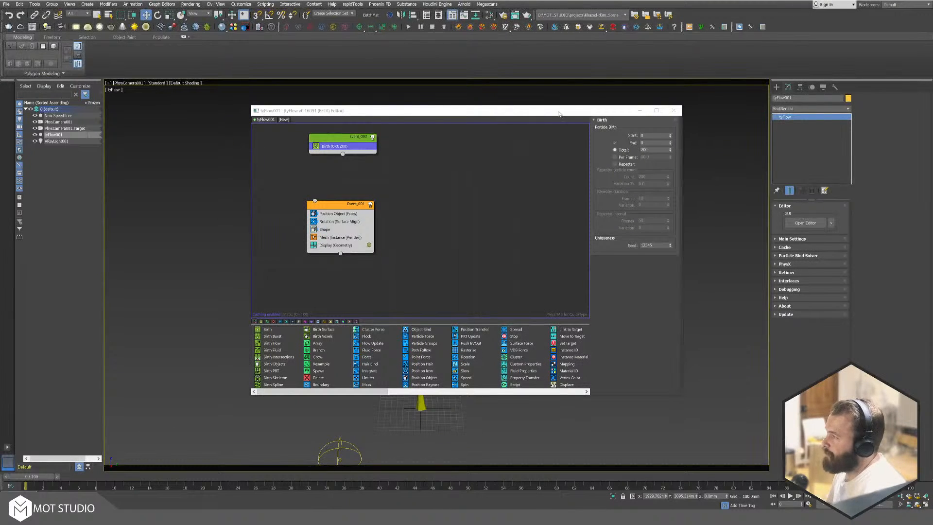
{"action": "left_click", "coordinate": [674, 110]}
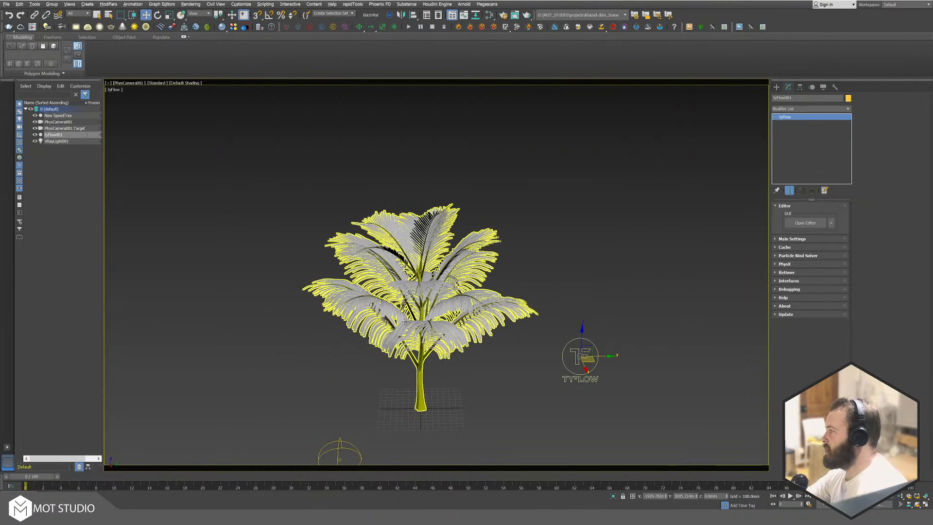
Step: Delete the old New SpeedTree palm from the scene
{"action": "left_click", "coordinate": [360, 175]}
{"action": "left_click_drag", "start_coordinate": [358, 173], "coordinate": [373, 190]}
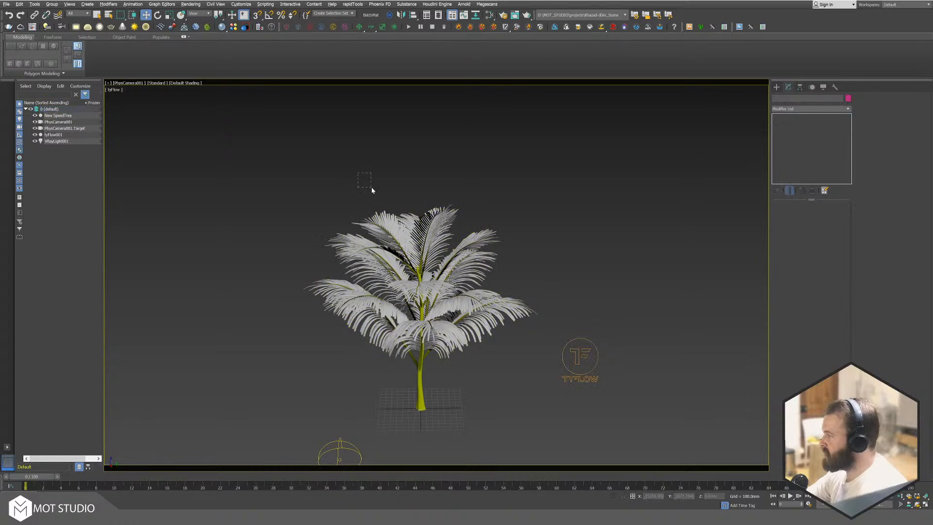
{"action": "left_click", "coordinate": [440, 301]}
{"action": "key", "text": "Delete"}
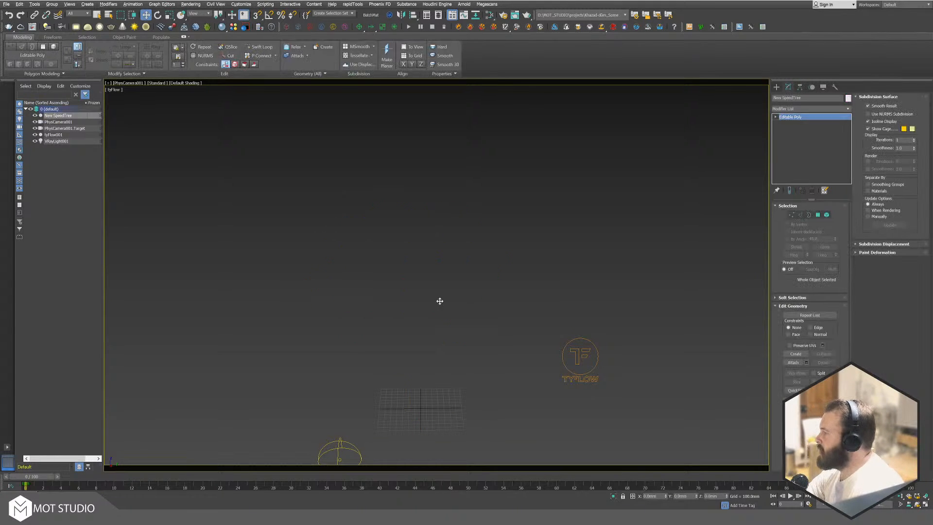
Step: Import New SpeedTree 2.stmat through the SpeedTree importer for V-Ray
{"action": "left_click", "coordinate": [834, 87]}
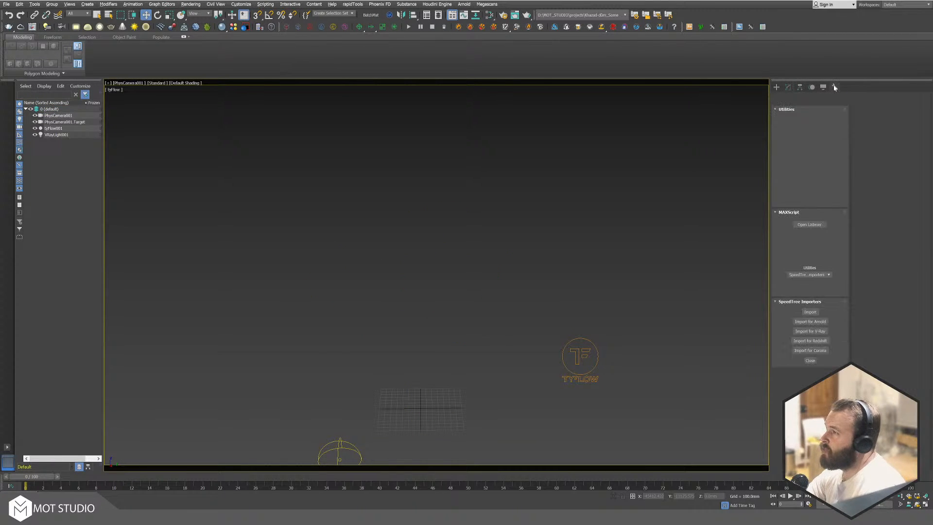
{"action": "left_click", "coordinate": [821, 334]}
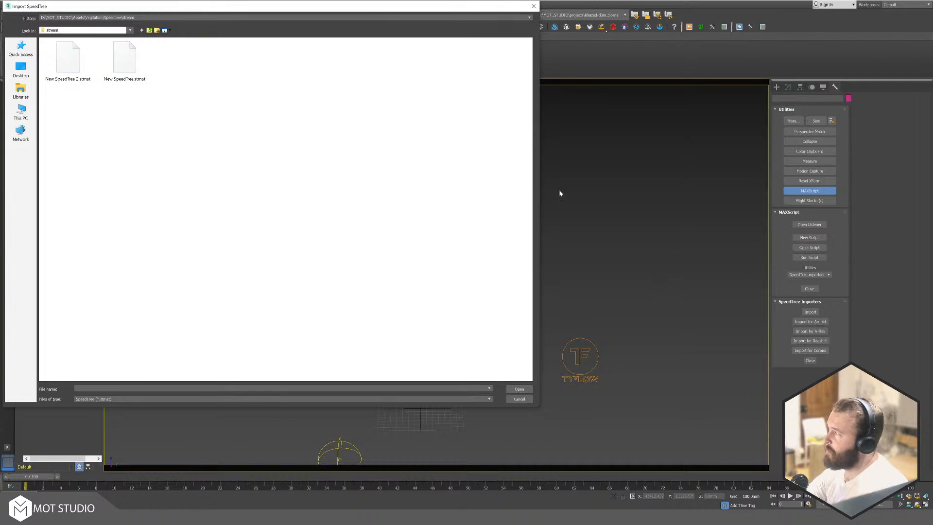
{"action": "left_click", "coordinate": [125, 60]}
{"action": "left_click", "coordinate": [68, 61]}
{"action": "double_click", "coordinate": [68, 61]}
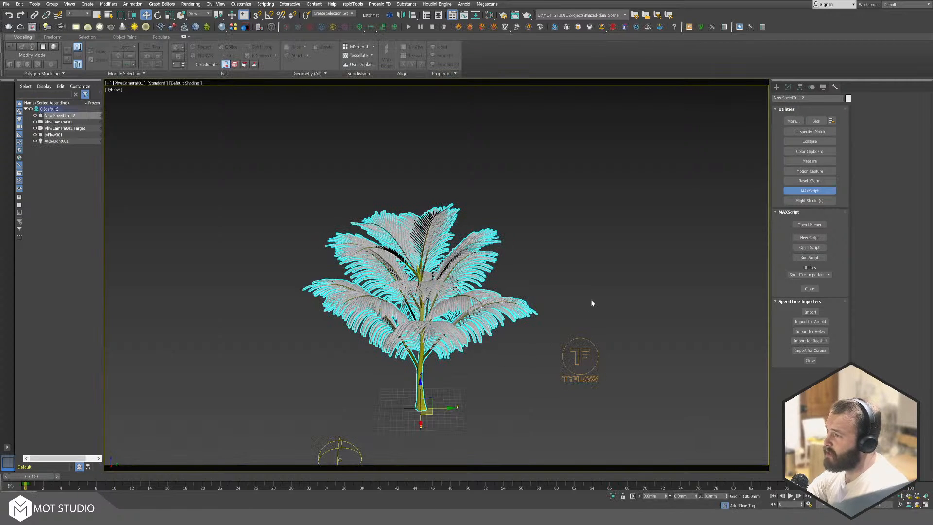
Step: Assign the existing Multi/Sub-Object material from the Slate Material Editor to the imported palm, replacing the same-named material
{"action": "left_click", "coordinate": [489, 14]}
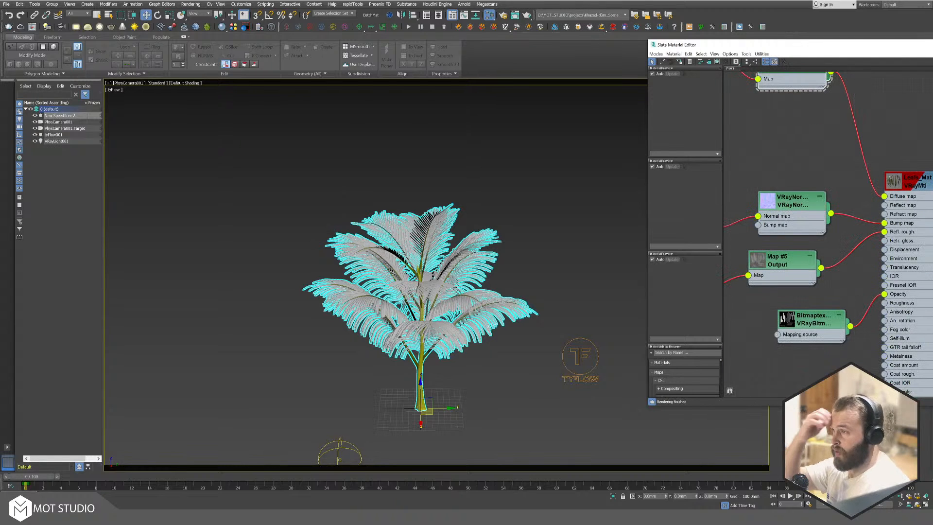
{"action": "middle_click_drag", "start_coordinate": [875, 350], "coordinate": [807, 324]}
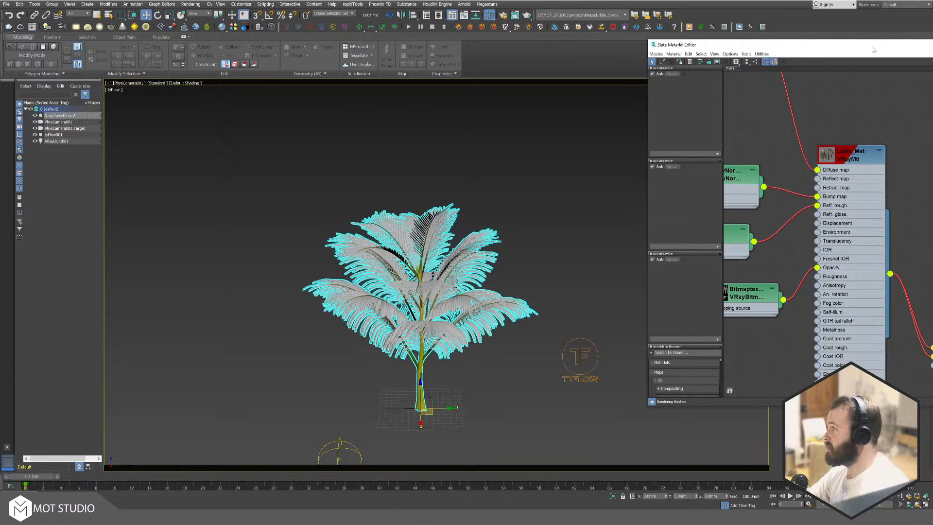
{"action": "left_click_drag", "start_coordinate": [884, 51], "coordinate": [260, 16]}
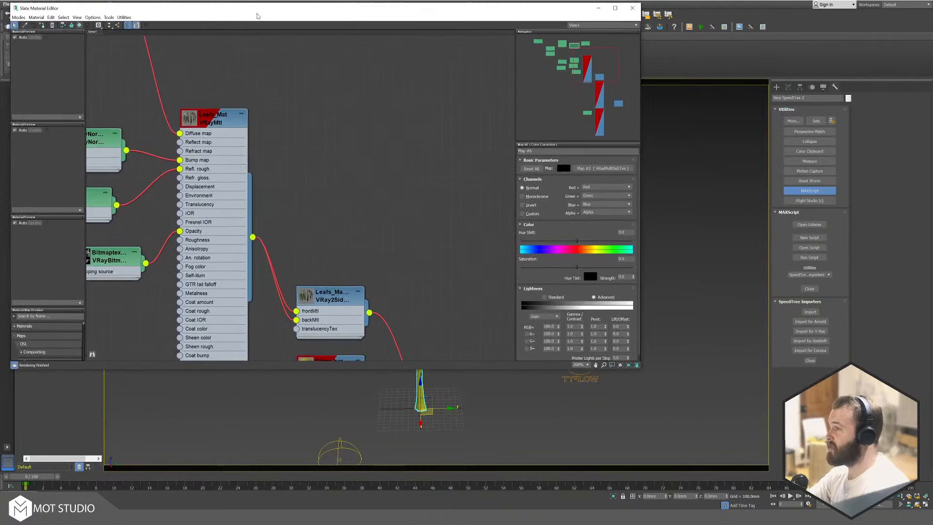
{"action": "middle_click_drag", "start_coordinate": [416, 255], "coordinate": [282, 65]}
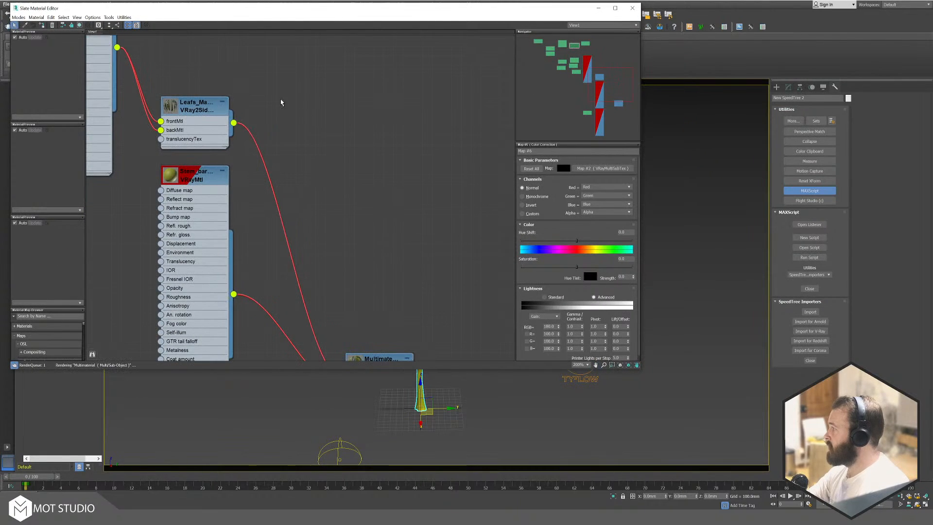
{"action": "middle_click_drag", "start_coordinate": [505, 355], "coordinate": [315, 174]}
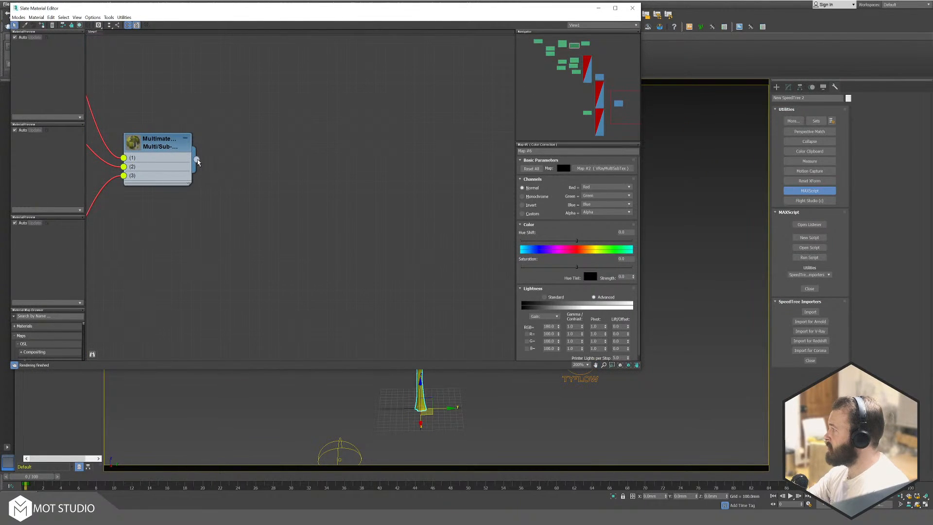
{"action": "left_click_drag", "start_coordinate": [196, 160], "coordinate": [420, 395]}
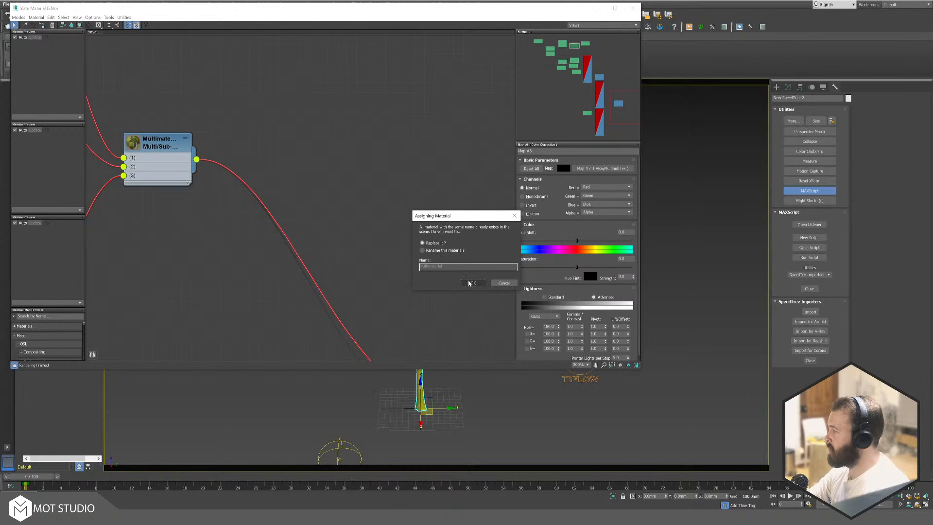
{"action": "left_click", "coordinate": [470, 282]}
Step: Start an interactive V-Ray render and arrange the frame buffer and material editor so the palm stays visible in the viewport
{"action": "left_click_drag", "start_coordinate": [405, 8], "coordinate": [506, 133]}
{"action": "left_click", "coordinate": [32, 28]}
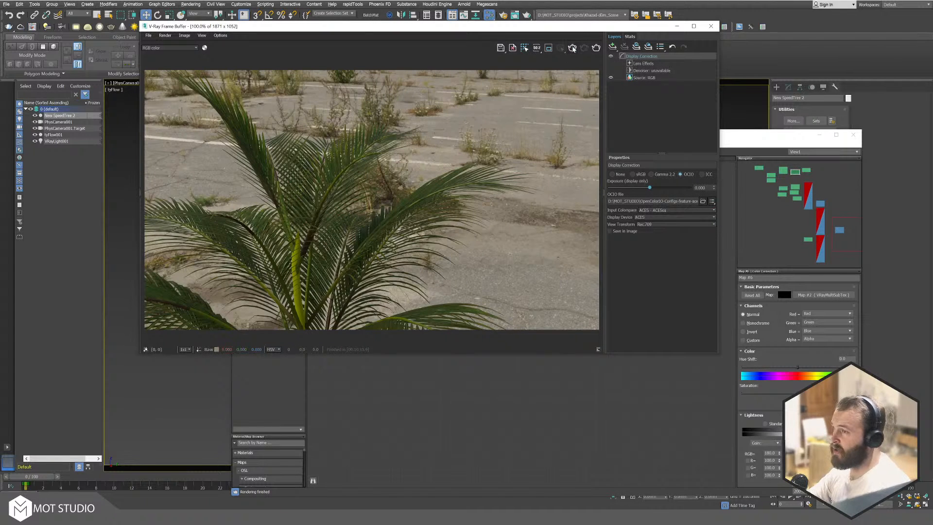
{"action": "left_click", "coordinate": [573, 47]}
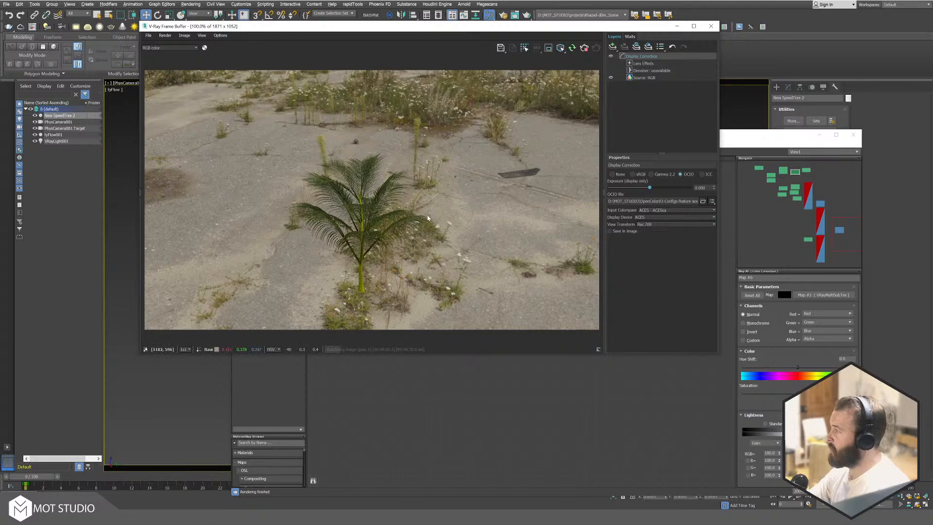
{"action": "left_click_drag", "start_coordinate": [444, 28], "coordinate": [806, 33]}
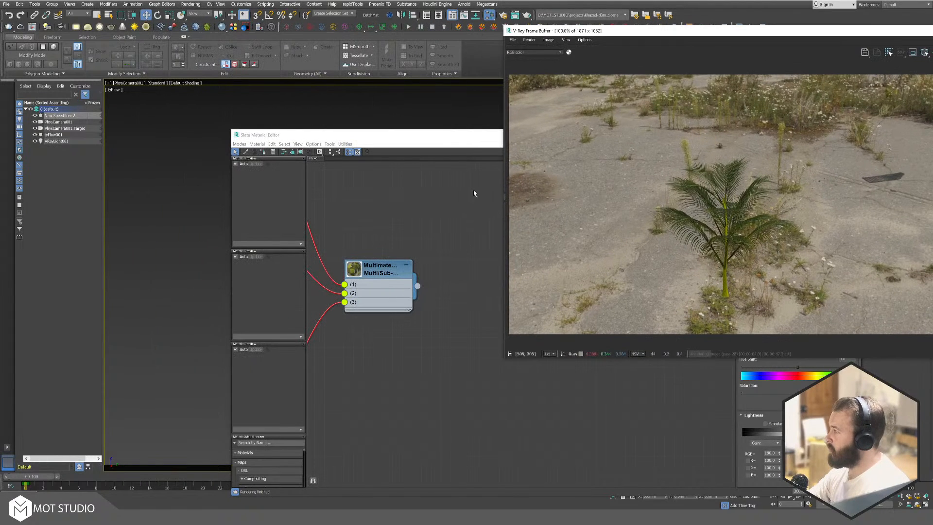
{"action": "left_click_drag", "start_coordinate": [451, 135], "coordinate": [227, 426]}
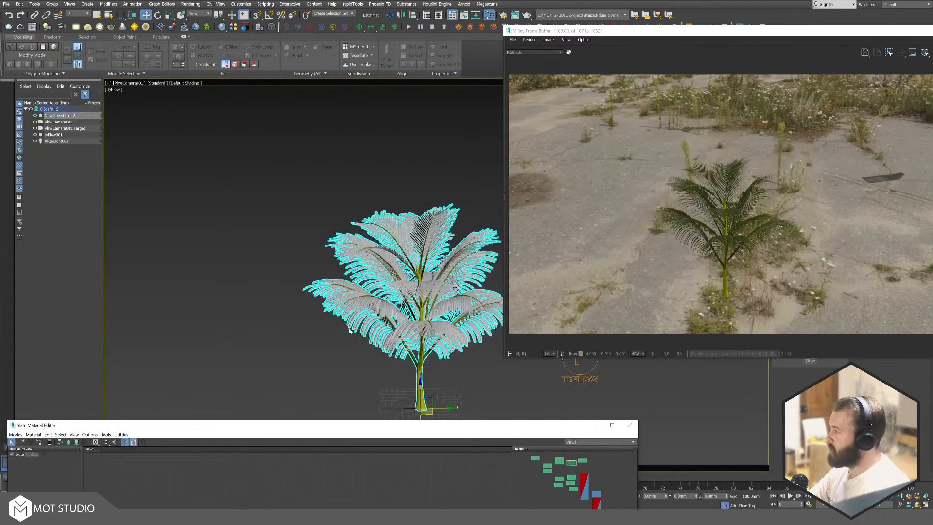
Step: Reframe the camera to a close-up of the palm's fronds for the interactive render and recentre the frame buffer window
{"action": "left_click", "coordinate": [319, 339]}
{"action": "middle_click_drag", "start_coordinate": [359, 349], "coordinate": [398, 338], "text": "alt"}
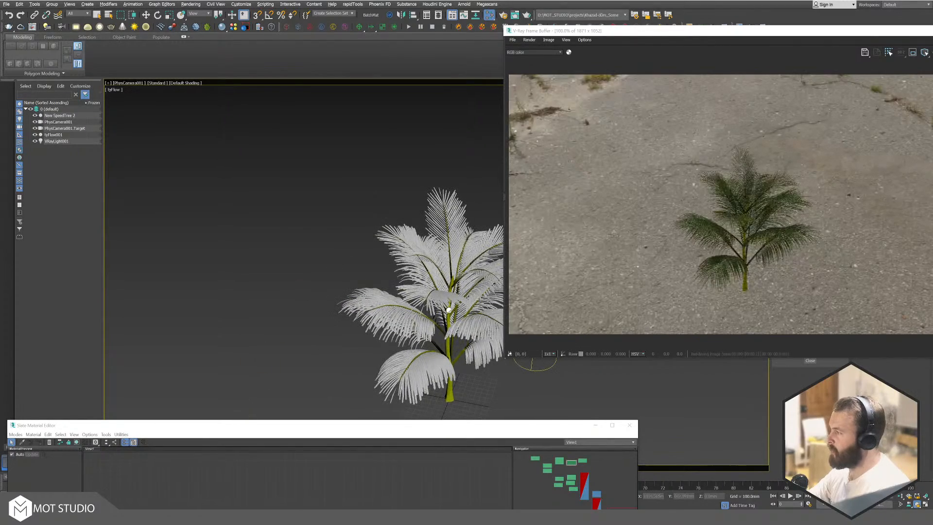
{"action": "left_click", "coordinate": [901, 496]}
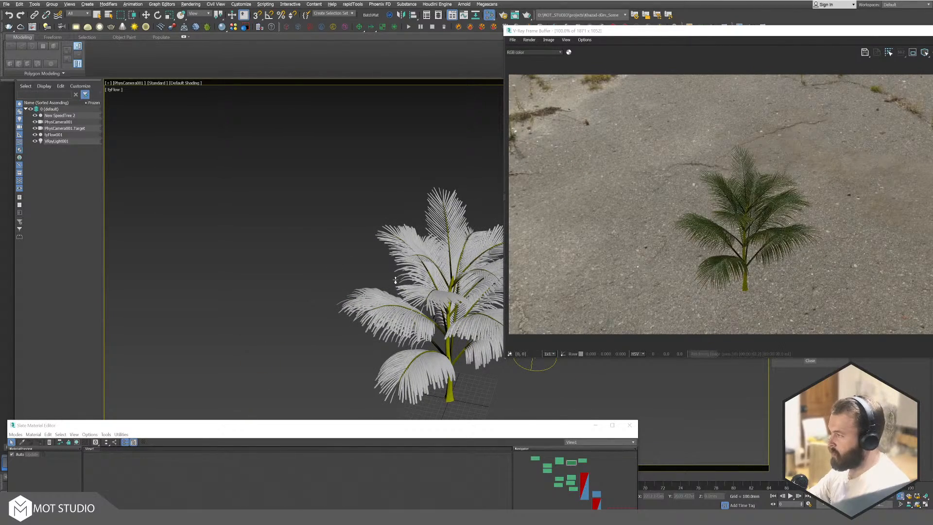
{"action": "left_click_drag", "start_coordinate": [435, 298], "coordinate": [380, 252]}
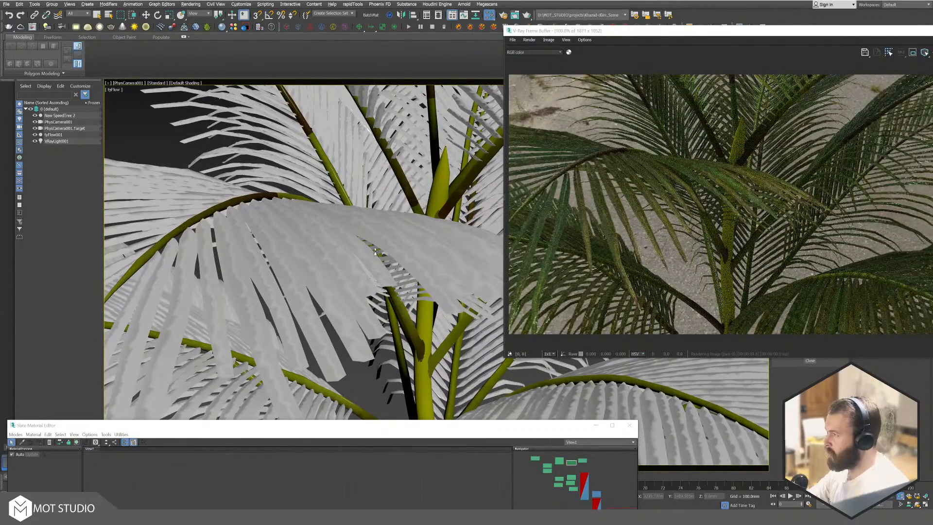
{"action": "left_click_drag", "start_coordinate": [851, 34], "coordinate": [577, 63]}
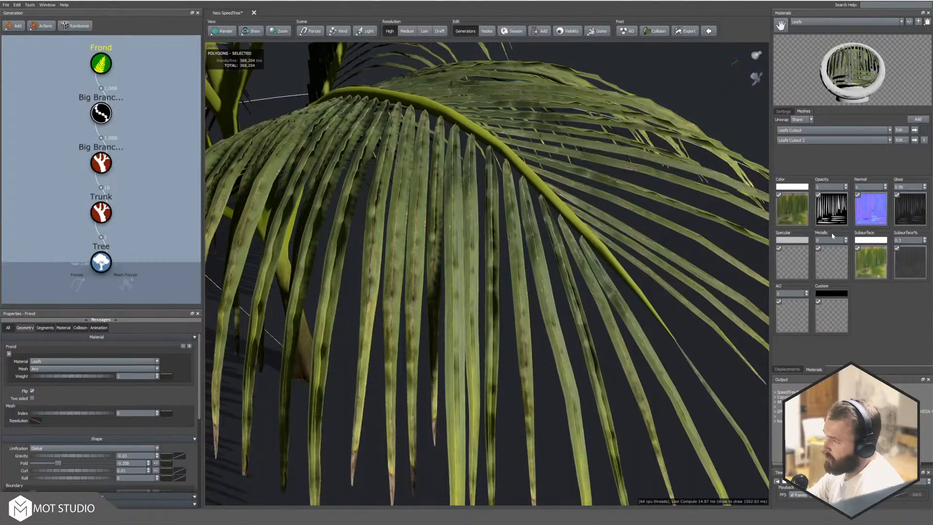
Step: Switch to SpeedTree and examine the drooping frond from further out and another angle
{"action": "scroll", "coordinate": [574, 257], "scroll_direction": "up", "scroll_amount": 3}
{"action": "scroll", "coordinate": [567, 210], "scroll_direction": "down", "scroll_amount": 10}
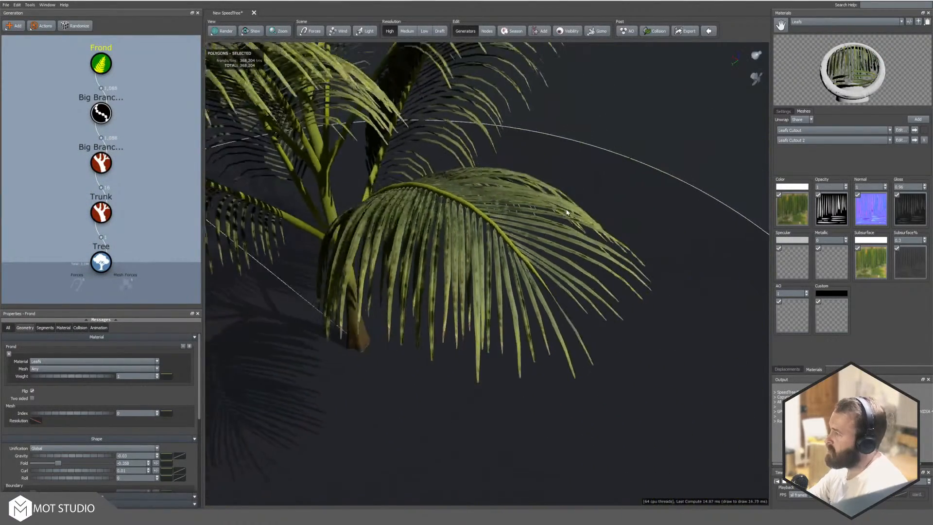
{"action": "left_click_drag", "start_coordinate": [566, 209], "coordinate": [411, 202]}
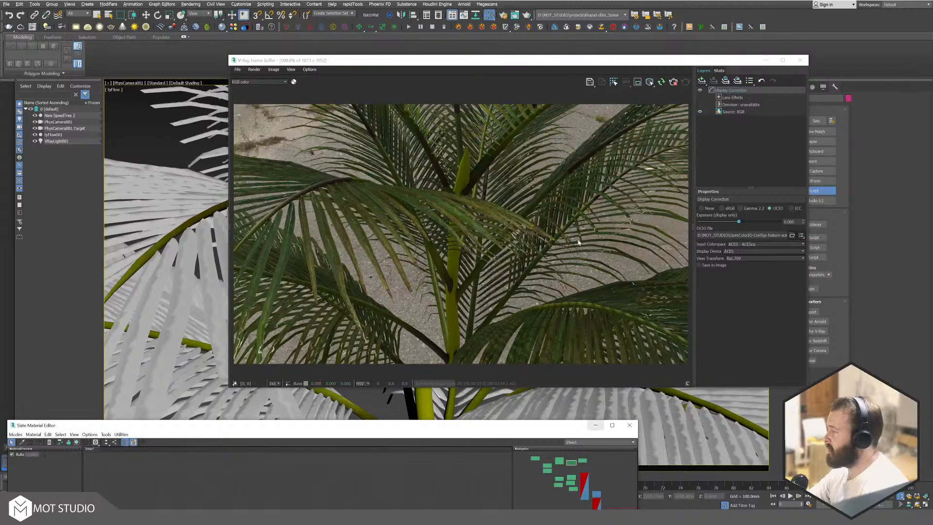
Step: Return to the Slate Material Editor in 3ds Max and open the parameters of the unconnected HDRI VRayBitmap, Map #1
{"action": "left_click_drag", "start_coordinate": [462, 432], "coordinate": [469, 64]}
{"action": "scroll", "coordinate": [467, 214], "scroll_direction": "down", "scroll_amount": 5}
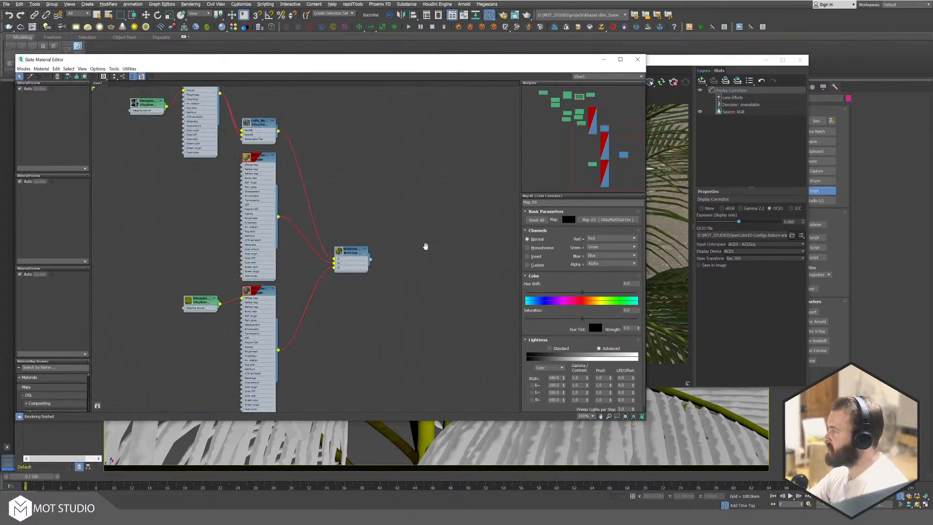
{"action": "middle_click_drag", "start_coordinate": [425, 246], "coordinate": [488, 447]}
{"action": "middle_click_drag", "start_coordinate": [276, 191], "coordinate": [358, 232]}
{"action": "scroll", "coordinate": [335, 220], "scroll_direction": "up", "scroll_amount": 5}
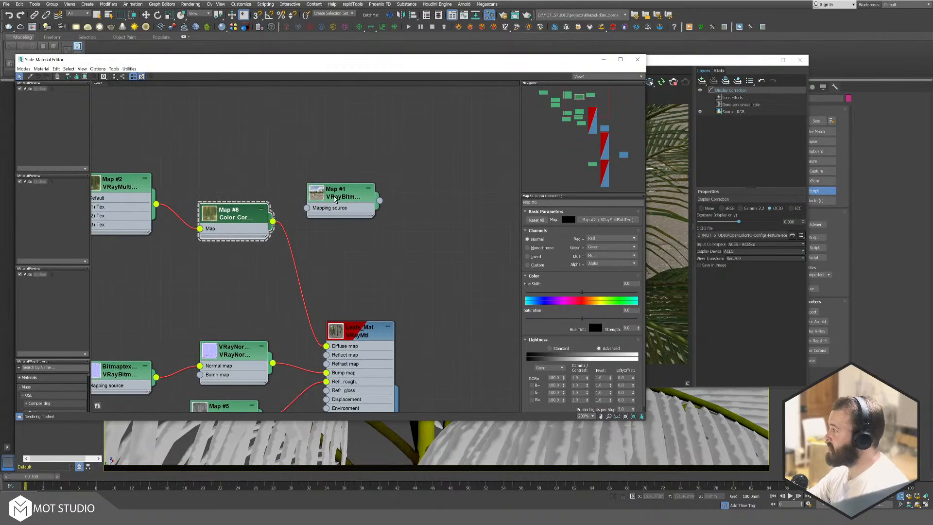
{"action": "double_click", "coordinate": [335, 199]}
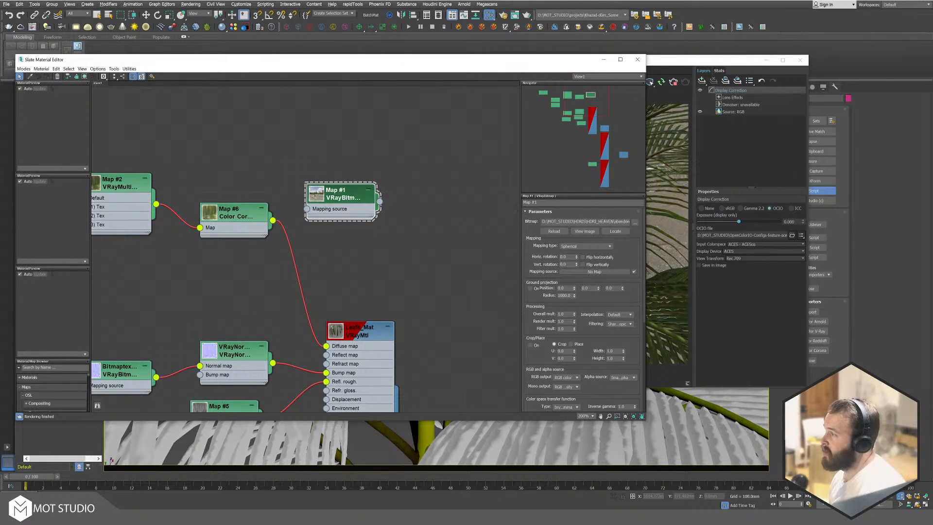
Step: Sort the HDRI_HEAVEN folder by date and load mossy_forest_4k_lin_srgb.tx as the HDRI map's image
{"action": "left_click", "coordinate": [636, 222]}
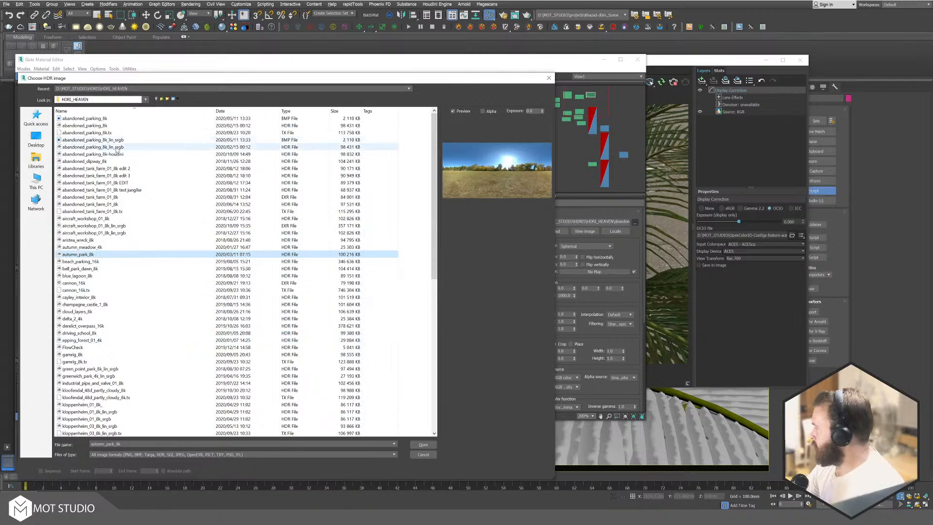
{"action": "scroll", "coordinate": [131, 257], "scroll_direction": "down", "scroll_amount": 9}
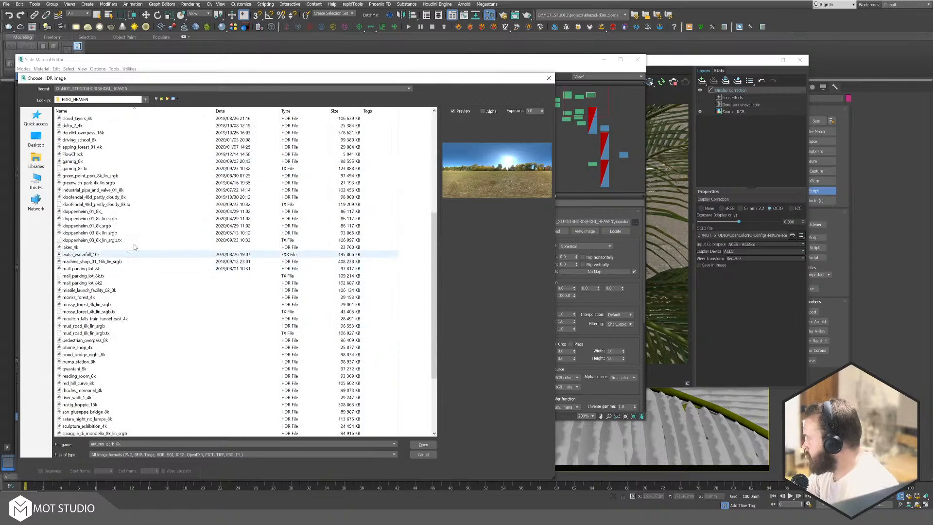
{"action": "left_click", "coordinate": [232, 112]}
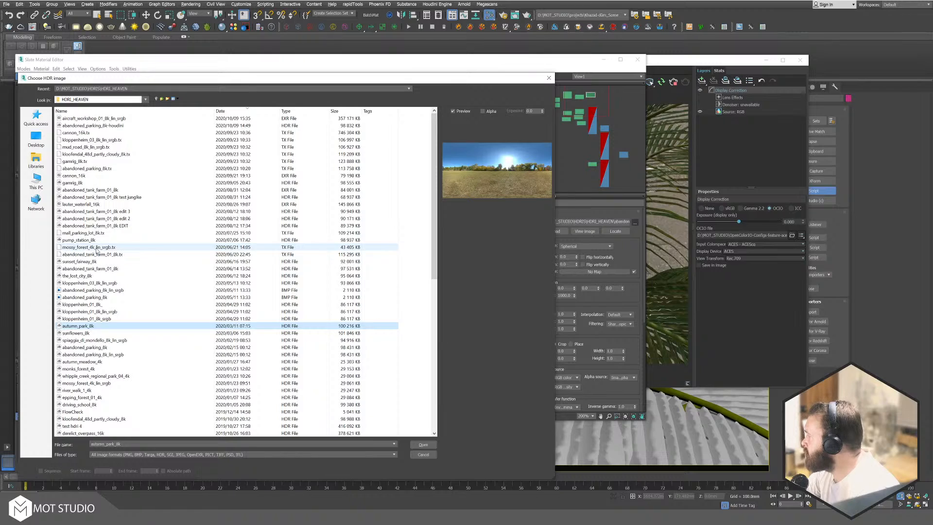
{"action": "left_click", "coordinate": [97, 248]}
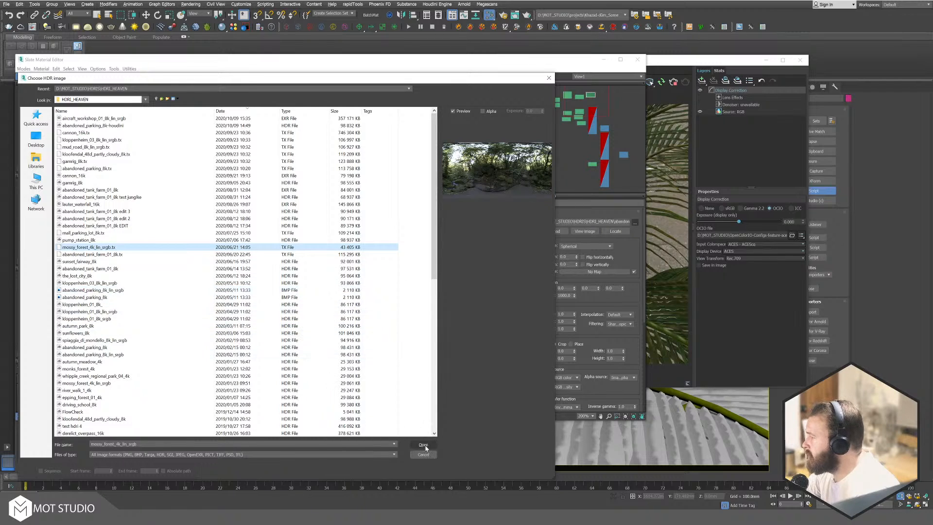
{"action": "left_click", "coordinate": [424, 444]}
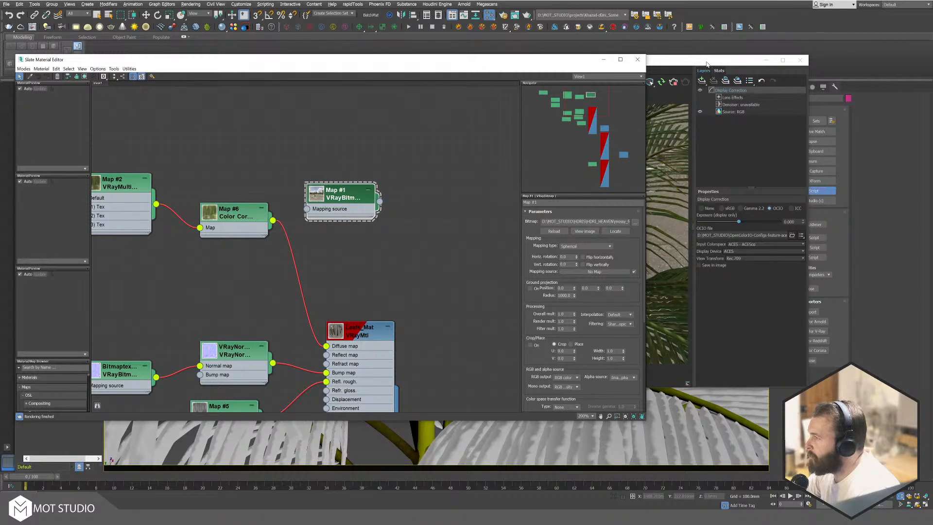
Step: Close the Slate Material Editor, render the palm with the forest HDRI and zoom in on the fronds in the frame buffer
{"action": "left_click", "coordinate": [637, 59]}
{"action": "key", "text": "shift+q"}
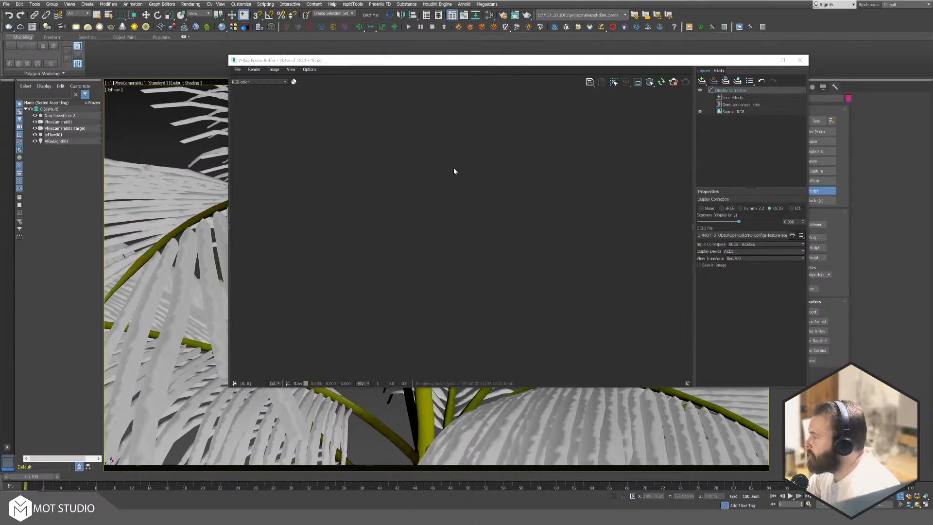
{"action": "scroll", "coordinate": [438, 209], "scroll_direction": "up", "scroll_amount": 15}
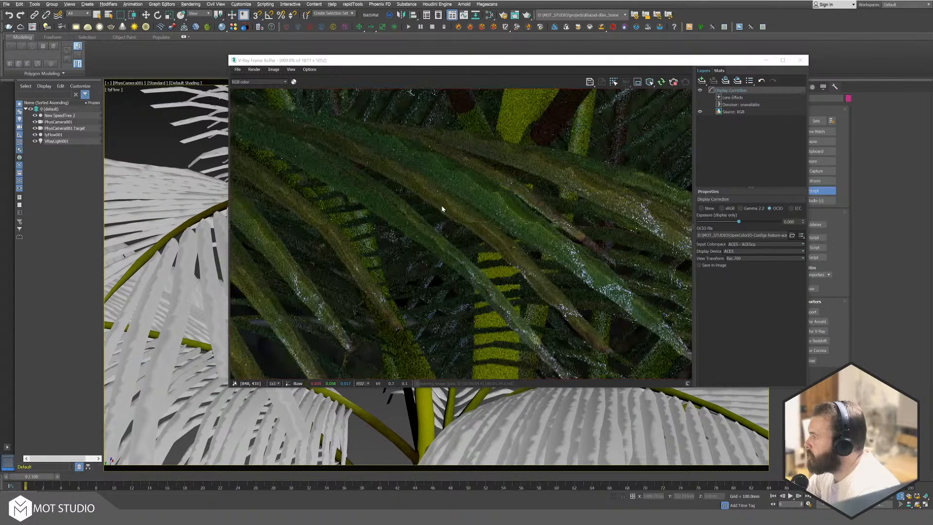
Step: Reframe the camera on the whole palm and examine its forest-lit render from above and from the side
{"action": "double_click", "coordinate": [453, 157]}
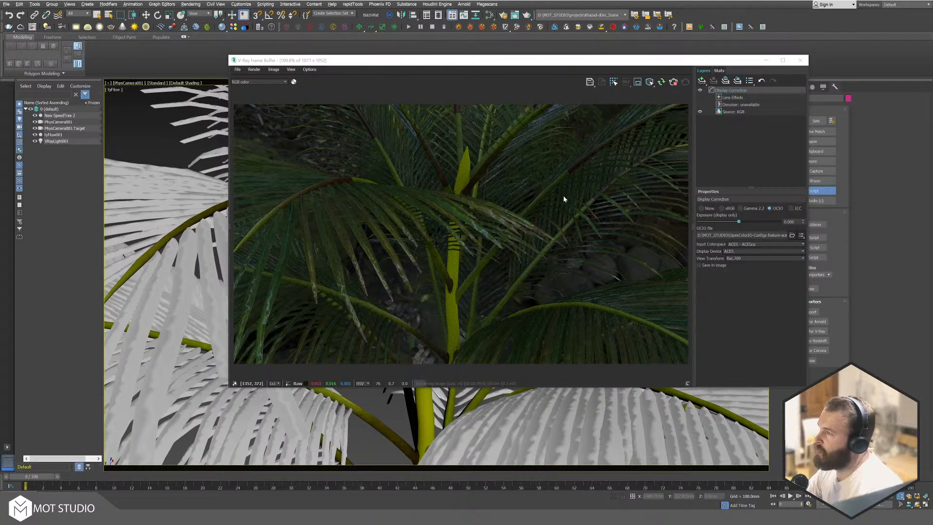
{"action": "left_click_drag", "start_coordinate": [568, 60], "coordinate": [932, 74]}
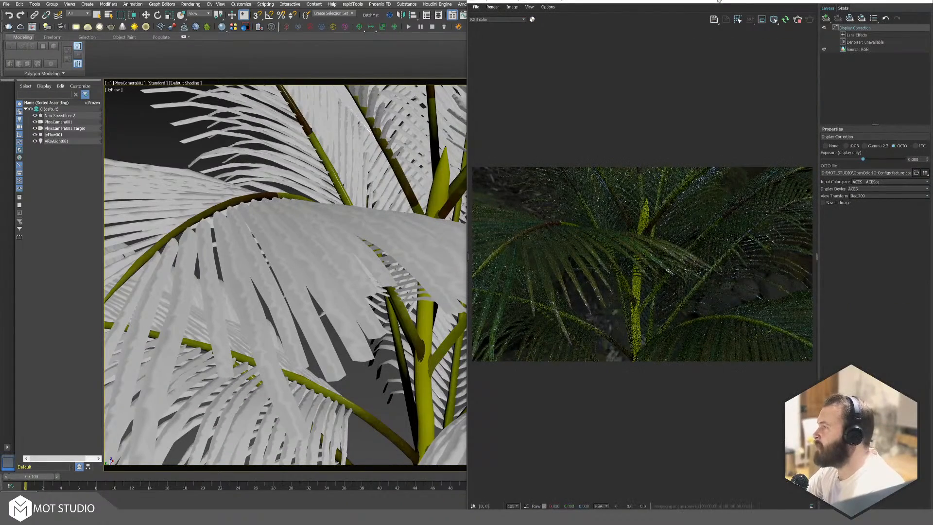
{"action": "left_click_drag", "start_coordinate": [756, 1], "coordinate": [632, 23]}
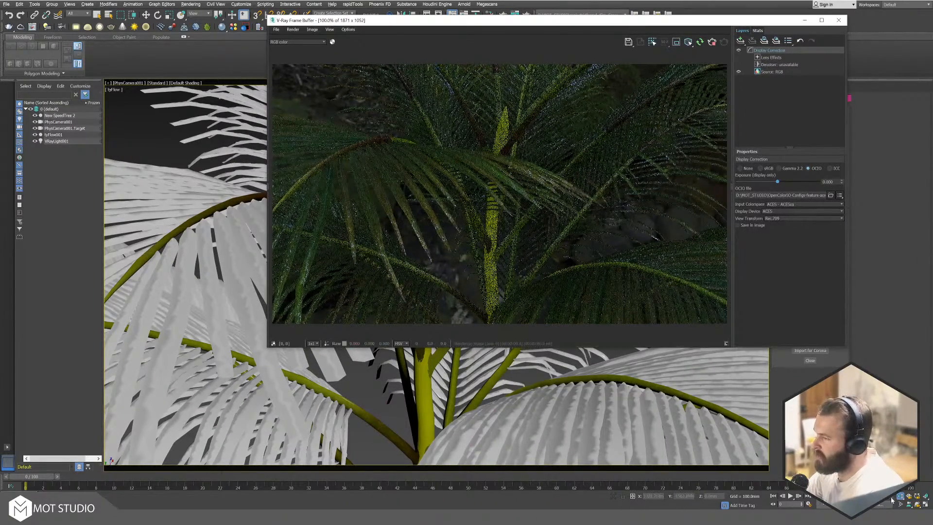
{"action": "left_click_drag", "start_coordinate": [383, 401], "coordinate": [386, 446]}
{"action": "left_click", "coordinate": [917, 505]}
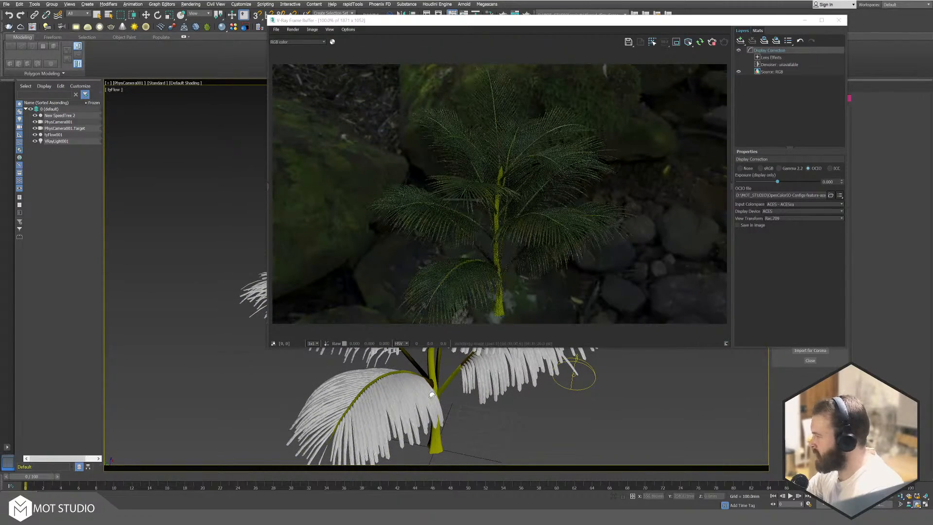
{"action": "left_click_drag", "start_coordinate": [429, 404], "coordinate": [454, 400]}
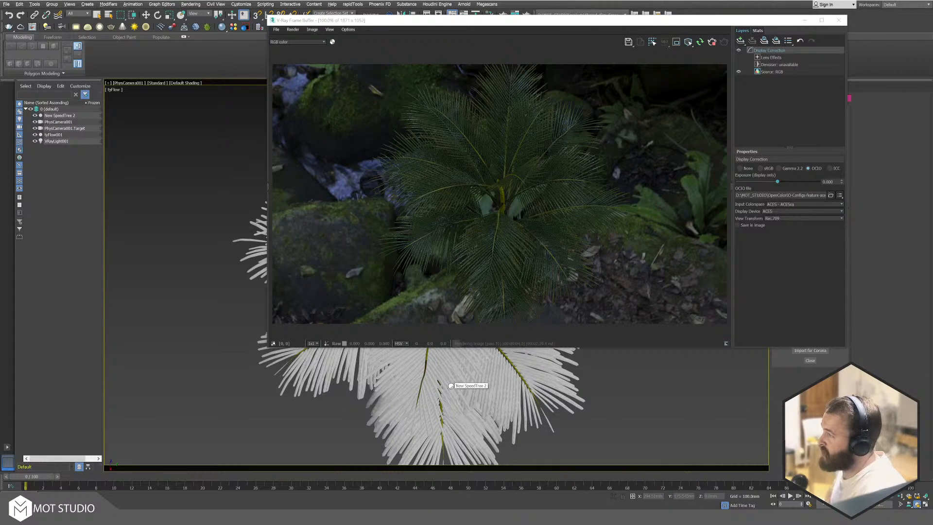
{"action": "left_click_drag", "start_coordinate": [344, 386], "coordinate": [423, 353]}
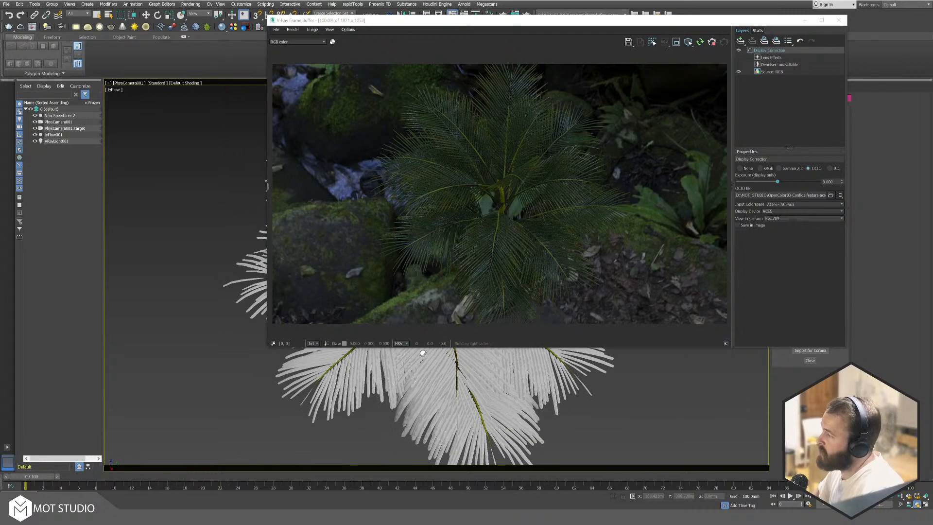
{"action": "middle_click_drag", "start_coordinate": [374, 425], "coordinate": [452, 415], "text": "alt"}
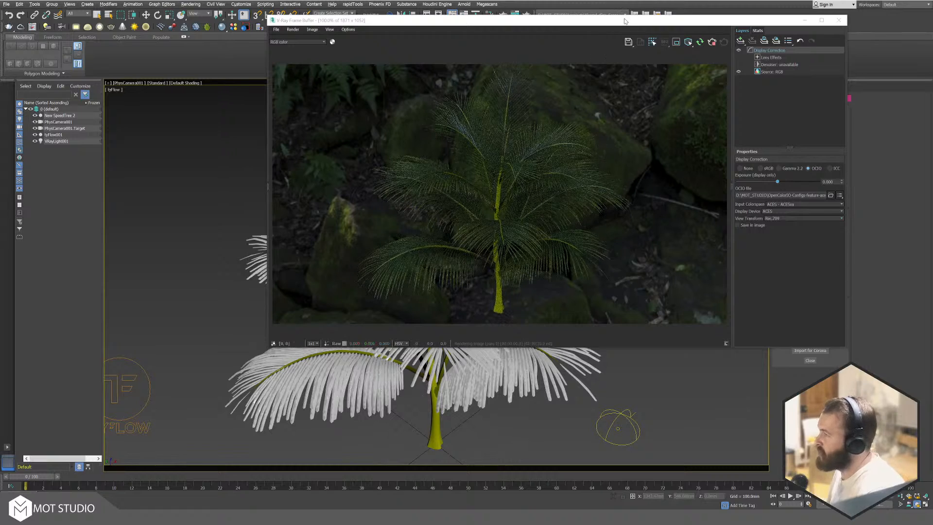
Step: Open the Stem_bark VRayMtl in the Slate Material Editor and sample its diffuse colour from the rendered fronds
{"action": "left_click_drag", "start_coordinate": [625, 21], "coordinate": [344, 107]}
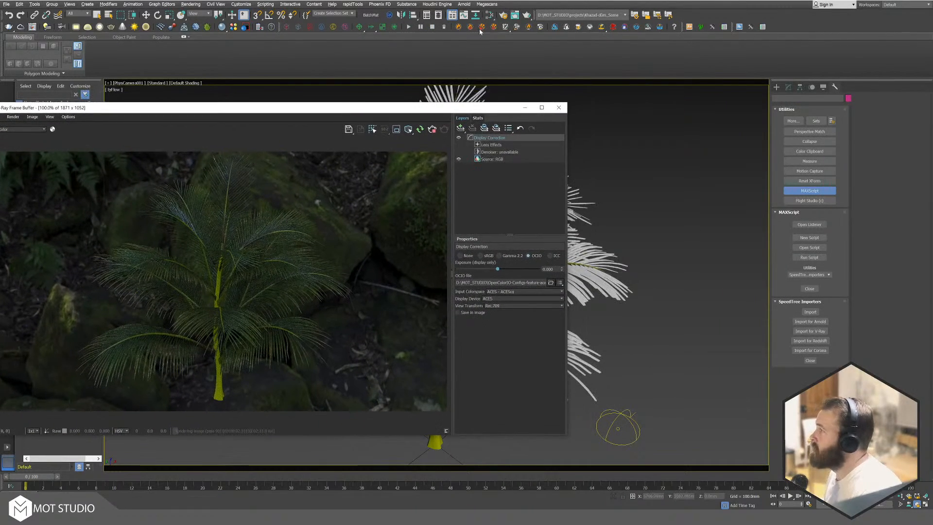
{"action": "left_click", "coordinate": [490, 15]}
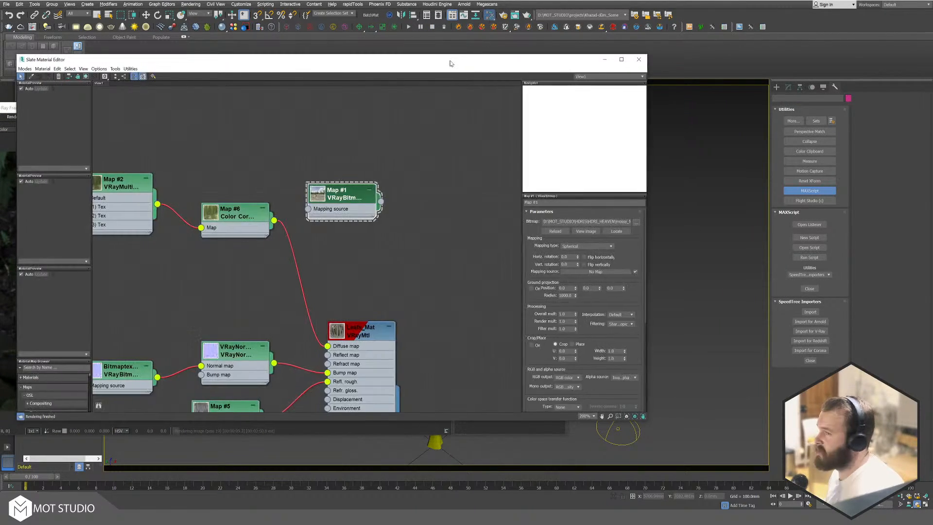
{"action": "left_click_drag", "start_coordinate": [455, 59], "coordinate": [747, 70]}
{"action": "middle_click_drag", "start_coordinate": [531, 316], "coordinate": [575, 152]}
{"action": "middle_click_drag", "start_coordinate": [624, 333], "coordinate": [534, 103]}
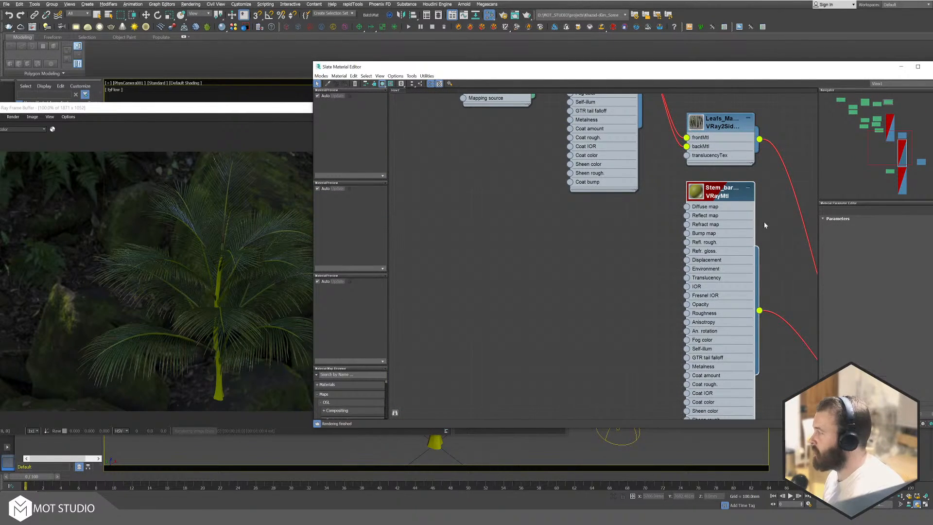
{"action": "left_click", "coordinate": [860, 228]}
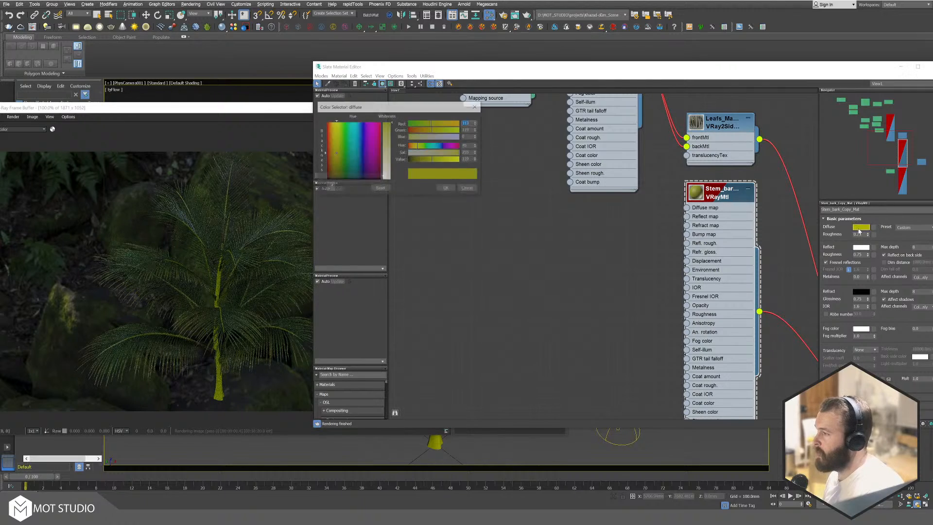
{"action": "left_click", "coordinate": [330, 186]}
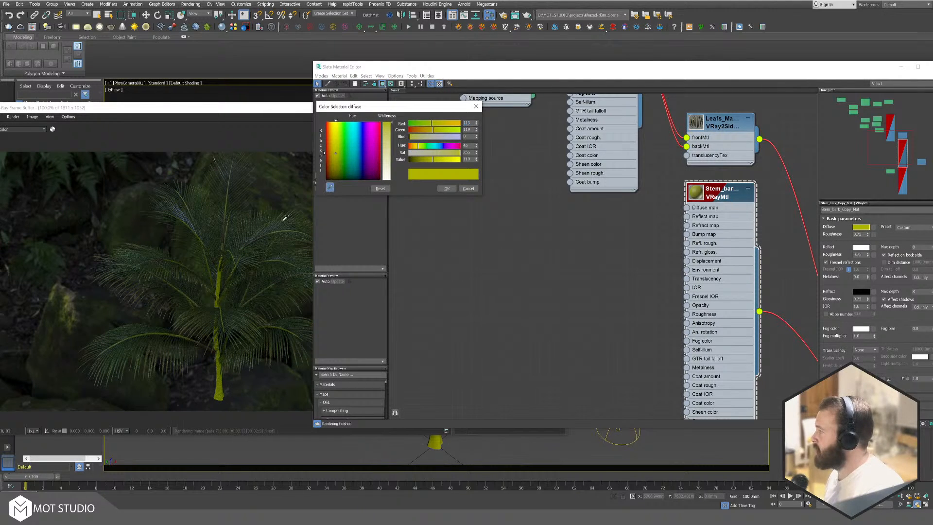
{"action": "left_click", "coordinate": [284, 219]}
Step: Adjust the stem's diffuse to a dark olive green with hue 54, saturation 201 and value 27, and close the render window
{"action": "left_click", "coordinate": [425, 148]}
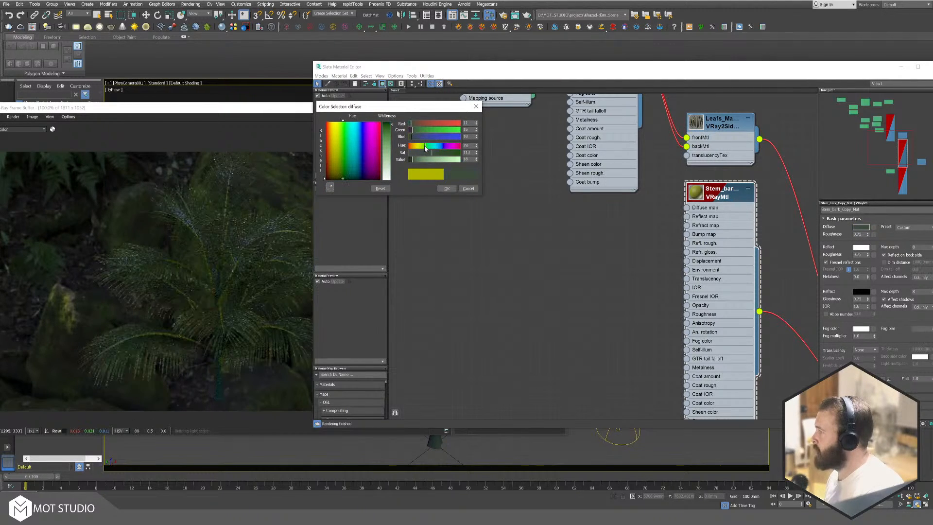
{"action": "left_click_drag", "start_coordinate": [431, 153], "coordinate": [444, 153]}
{"action": "left_click", "coordinate": [437, 160]}
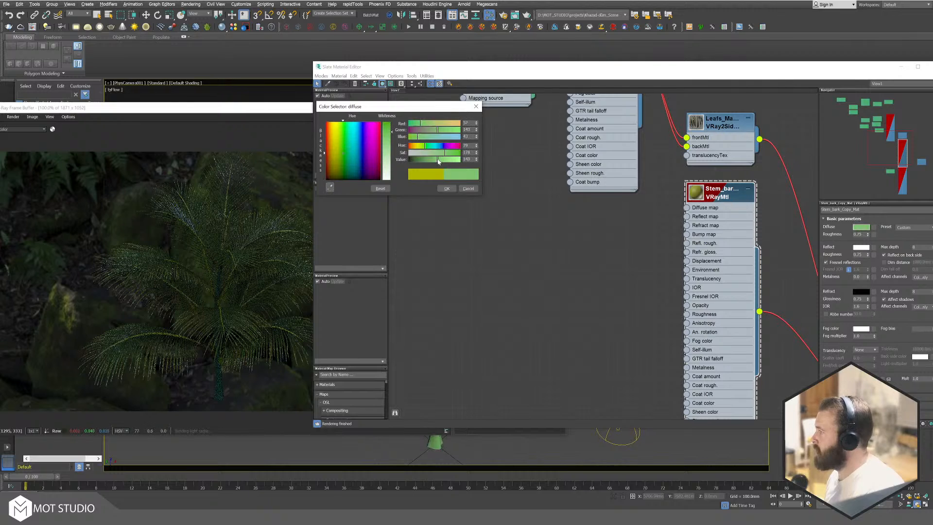
{"action": "left_click", "coordinate": [428, 146]}
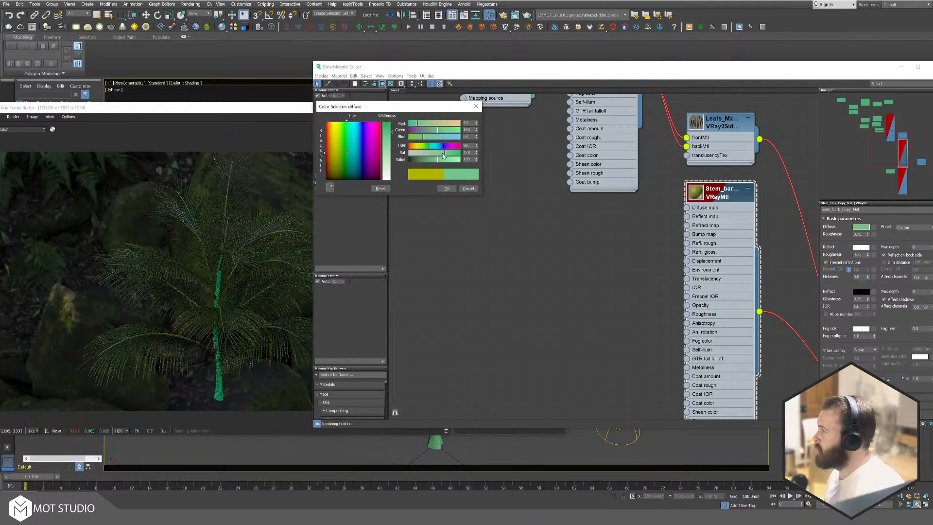
{"action": "left_click", "coordinate": [450, 154]}
{"action": "left_click_drag", "start_coordinate": [415, 160], "coordinate": [418, 160]}
{"action": "left_click", "coordinate": [419, 146]}
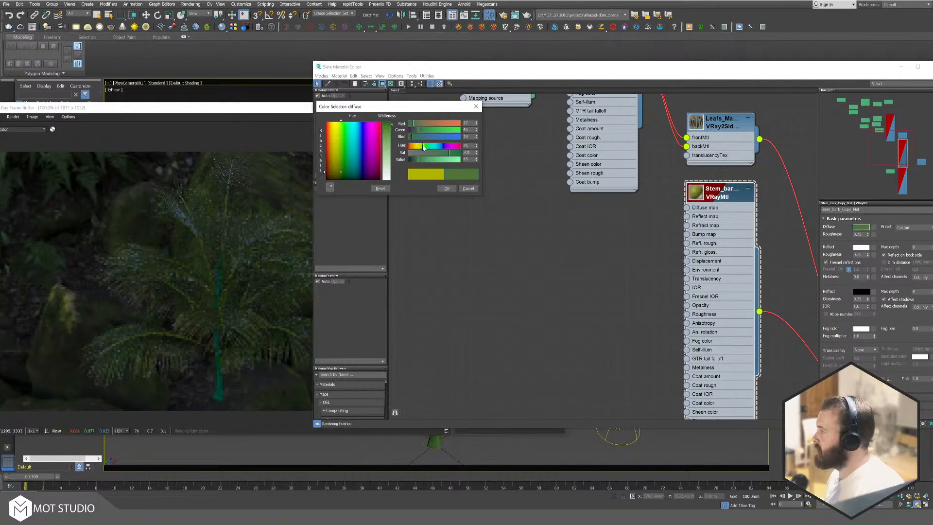
{"action": "left_click", "coordinate": [419, 145]}
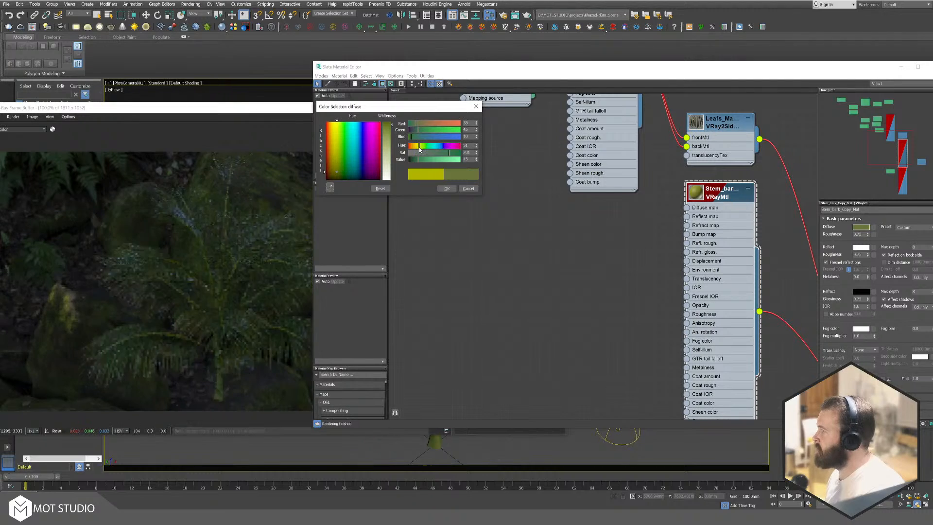
{"action": "left_click", "coordinate": [415, 160]}
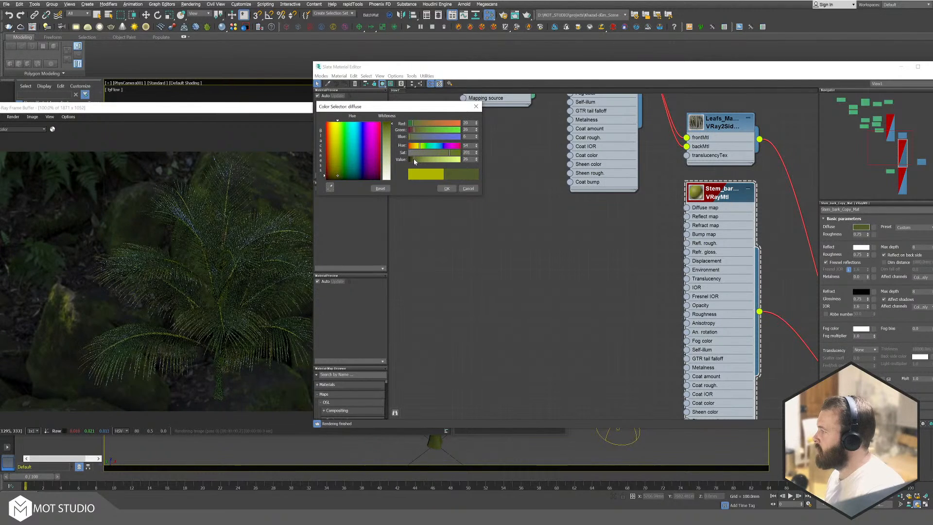
{"action": "left_click", "coordinate": [415, 161]}
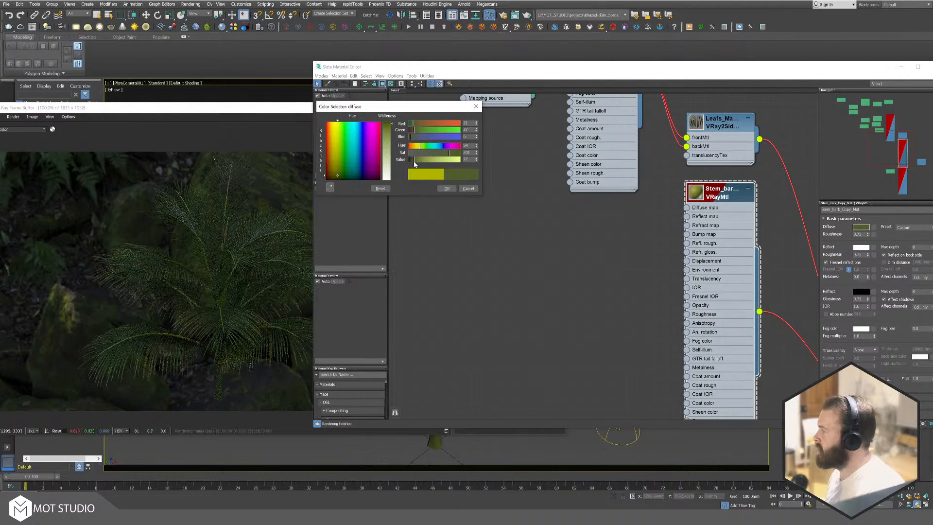
{"action": "left_click", "coordinate": [447, 189]}
{"action": "scroll", "coordinate": [517, 233], "scroll_direction": "down", "scroll_amount": 3}
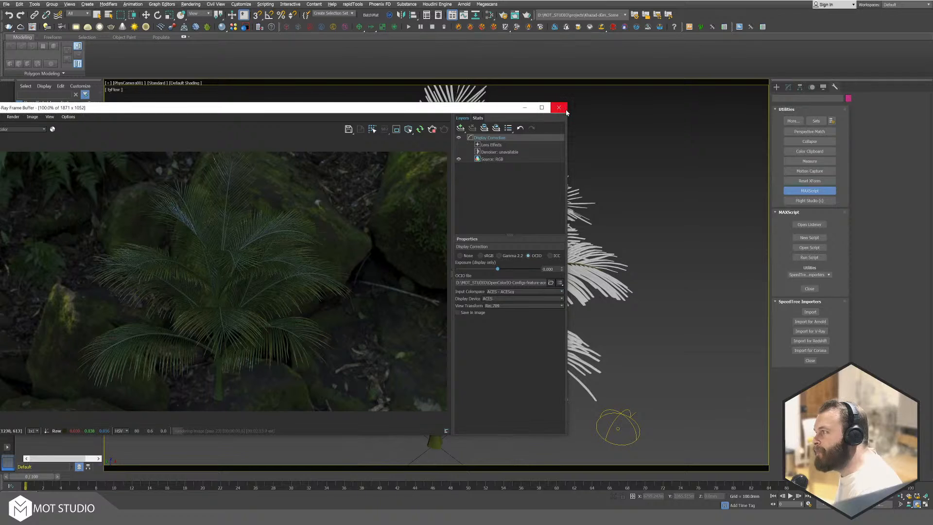
{"action": "left_click", "coordinate": [559, 108]}
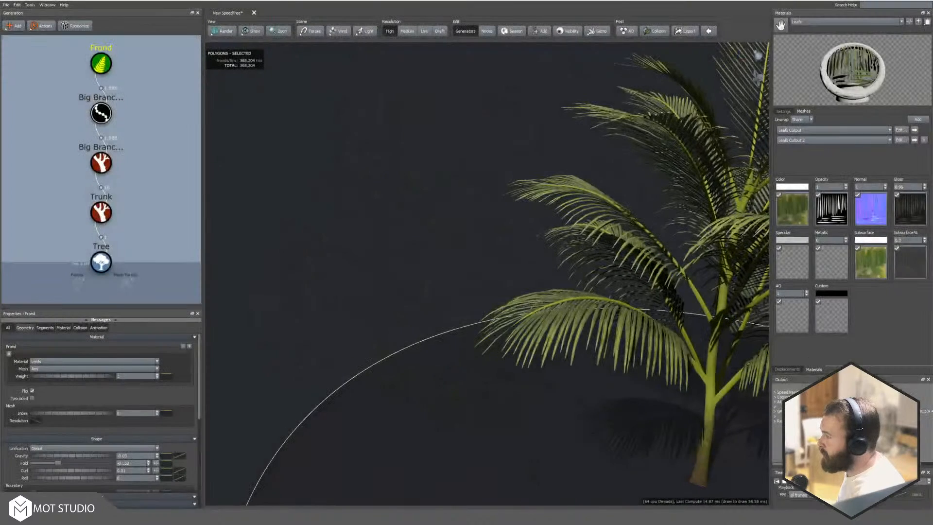
{"action": "left_click", "coordinate": [6, 5]}
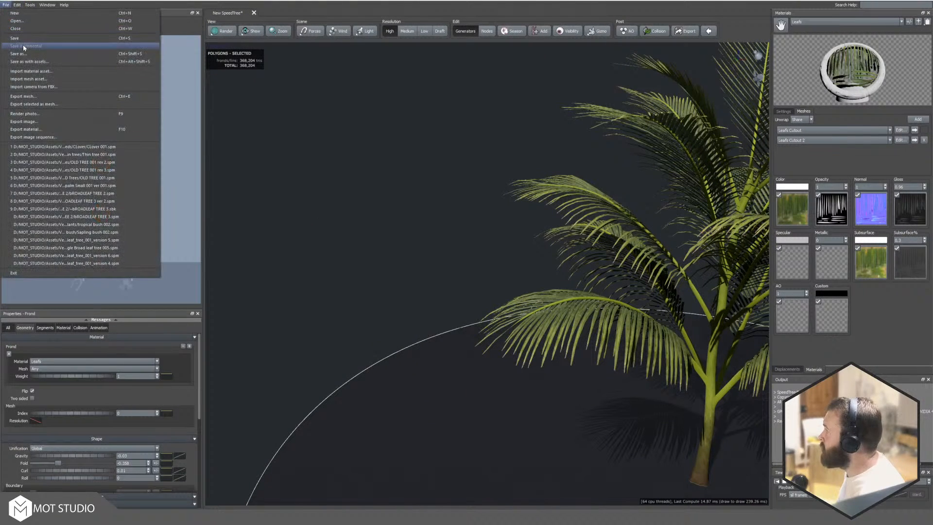
{"action": "left_click", "coordinate": [22, 20]}
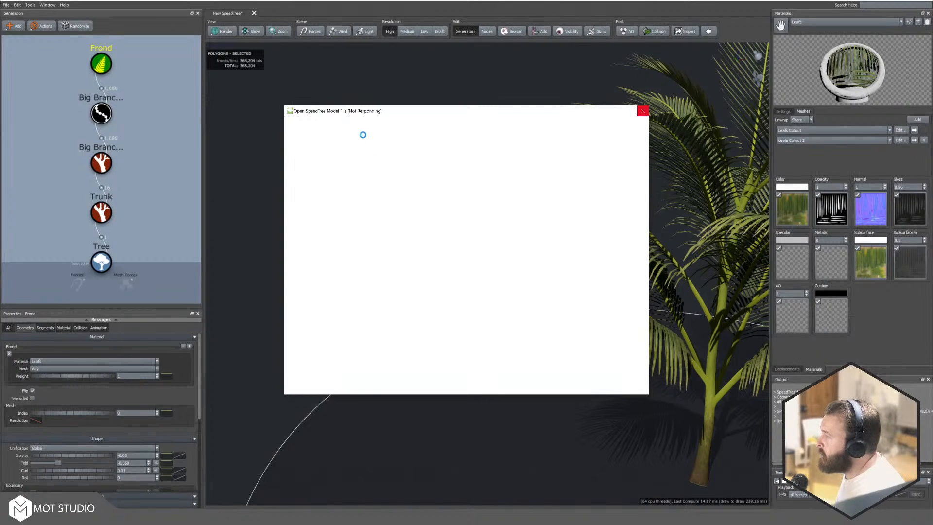
{"action": "key", "text": "Escape"}
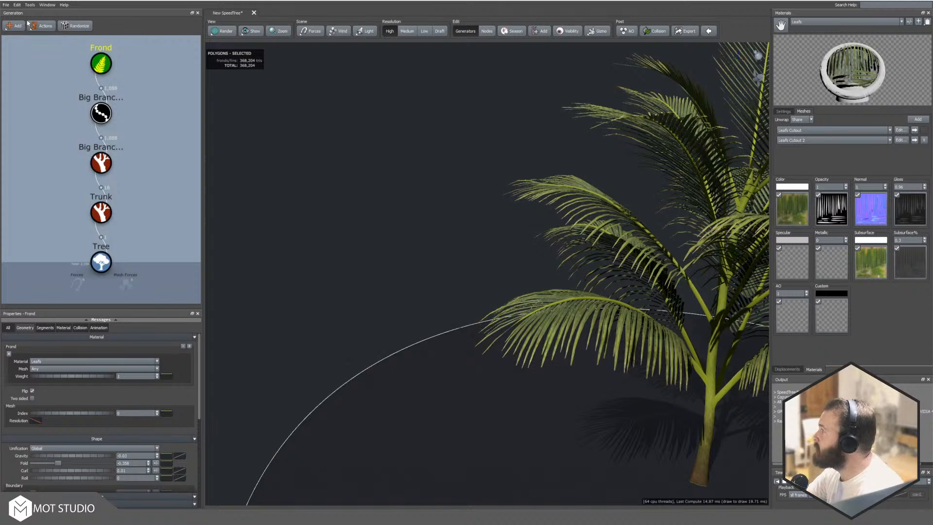
{"action": "key", "text": "ctrl+o"}
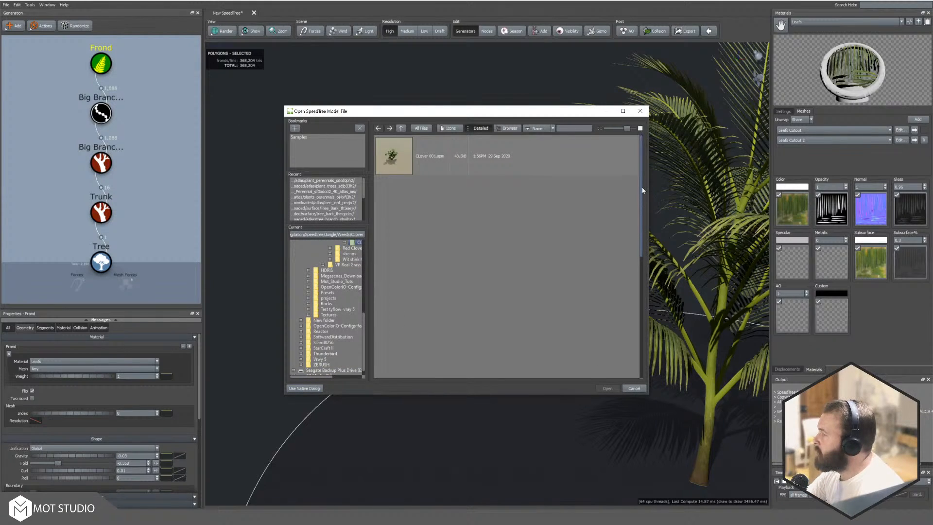
{"action": "left_click", "coordinate": [640, 111]}
Step: Open a recent OLD TREE 001 revision in SpeedTree from the list of recent models
{"action": "left_click", "coordinate": [6, 6]}
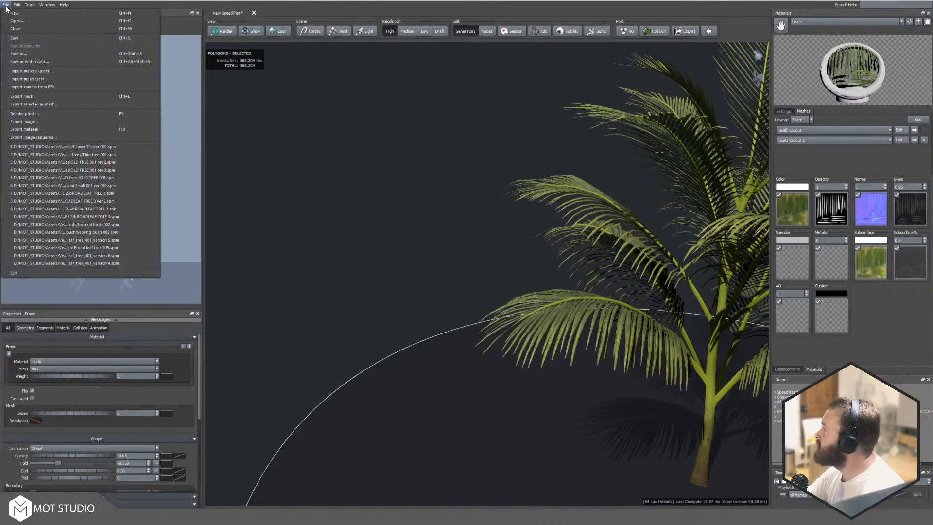
{"action": "left_click", "coordinate": [15, 13]}
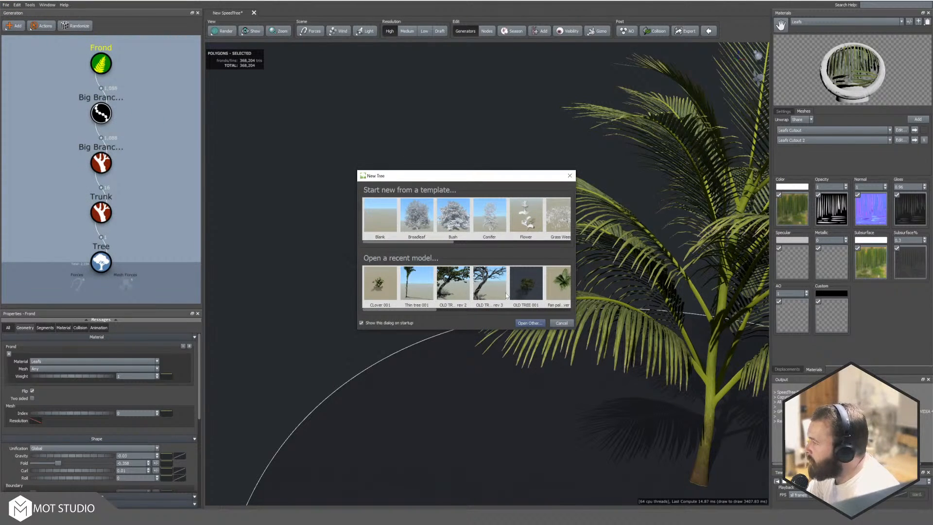
{"action": "left_click", "coordinate": [561, 323]}
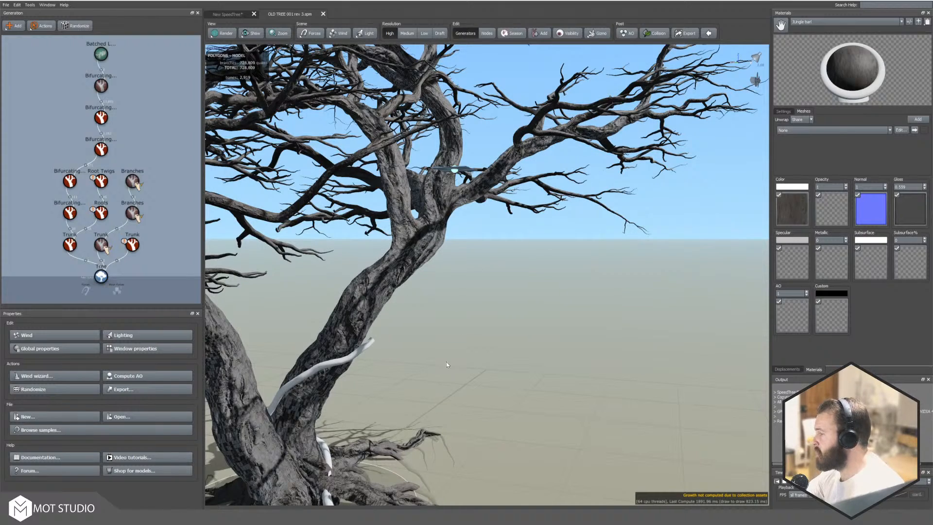
Step: View the old tree from higher up, reveal the jungle temple desktop wallpaper for comparison, and restore the SpeedTree window to full size
{"action": "mouse_move", "coordinate": [439, 297]}
{"action": "left_mouse_down"}
{"action": "mouse_move", "coordinate": [458, 304]}
{"action": "mouse_move", "coordinate": [434, 292]}
{"action": "left_mouse_up"}
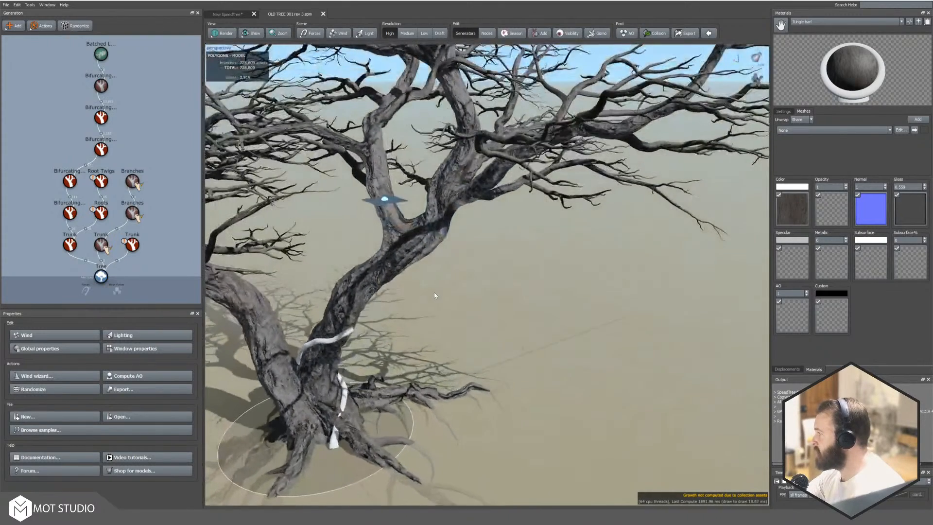
{"action": "left_click_drag", "start_coordinate": [528, 2], "coordinate": [839, 378]}
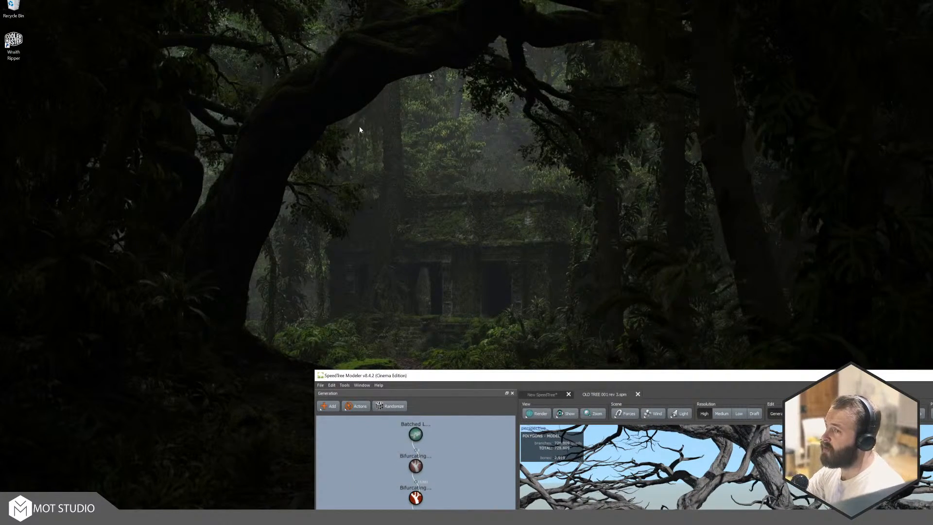
{"action": "double_click", "coordinate": [620, 377]}
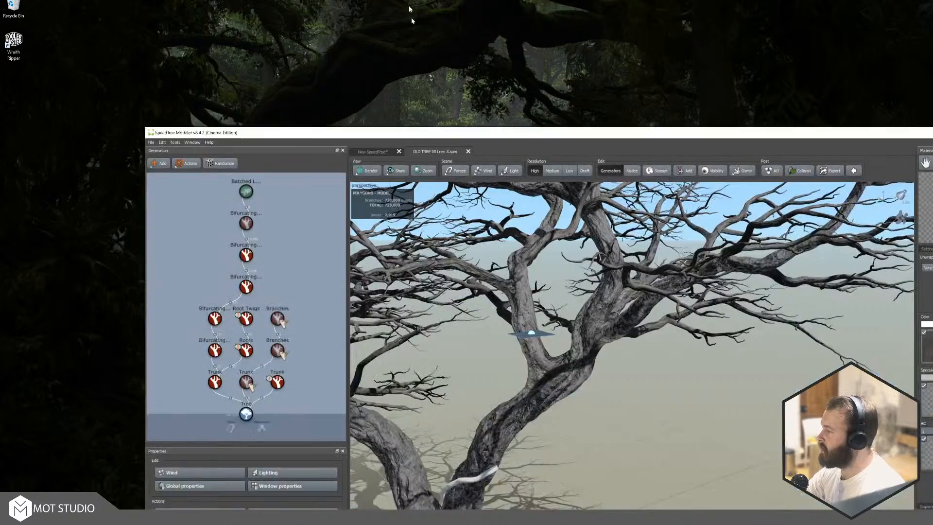
Step: Examine the old tree's branches, leaning trunk and spreading roots from several angles
{"action": "middle_click_drag", "start_coordinate": [415, 301], "coordinate": [555, 327]}
{"action": "left_click_drag", "start_coordinate": [556, 329], "coordinate": [557, 368]}
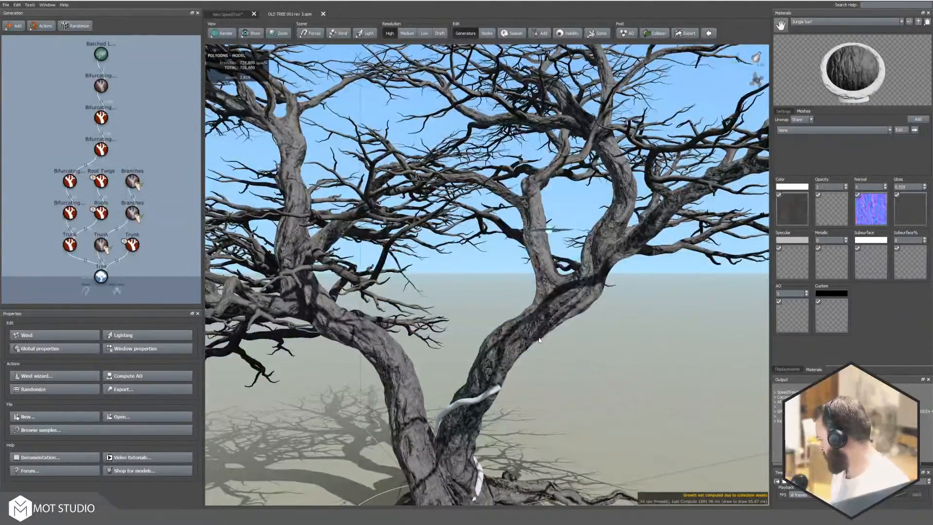
{"action": "left_click_drag", "start_coordinate": [543, 324], "coordinate": [536, 299]}
{"action": "middle_click_drag", "start_coordinate": [537, 299], "coordinate": [518, 269]}
{"action": "left_click_drag", "start_coordinate": [518, 269], "coordinate": [459, 307]}
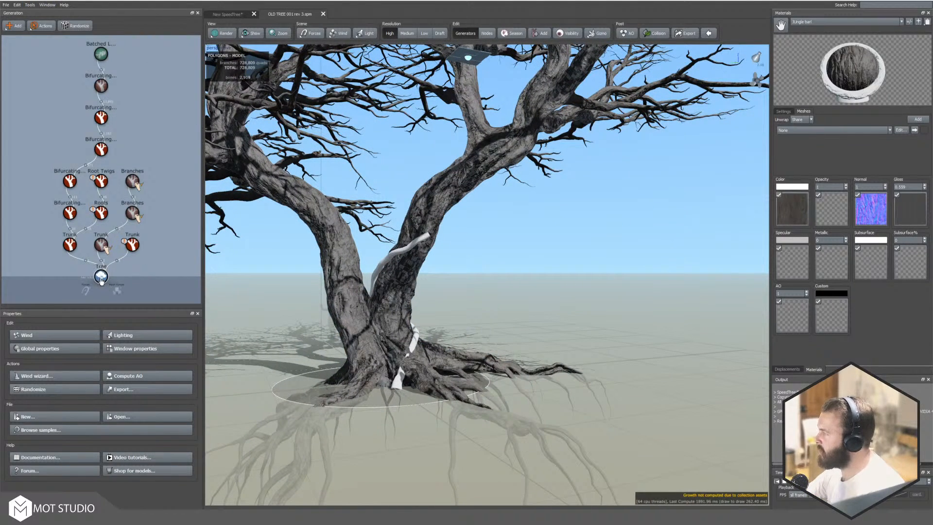
Step: Select the old tree's main trunk and examine its bark around the white wrapping stem up close
{"action": "left_click", "coordinate": [438, 198]}
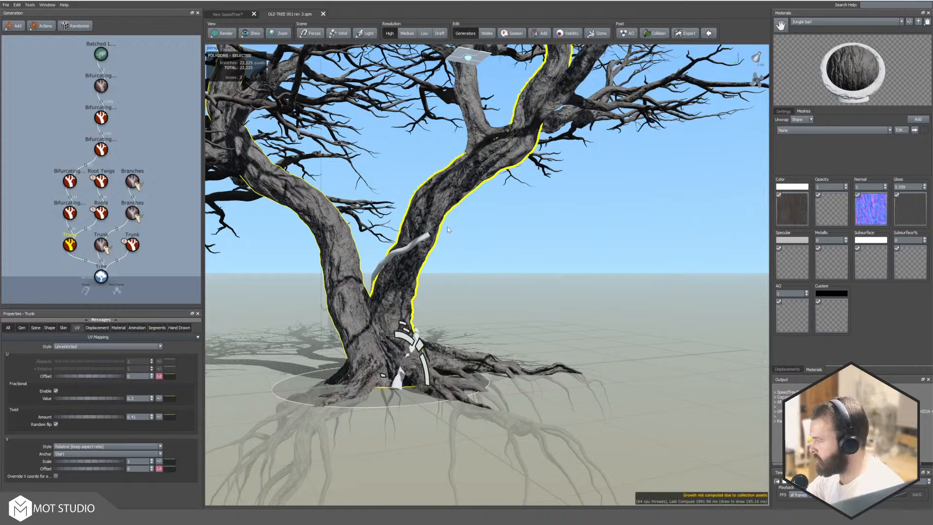
{"action": "scroll", "coordinate": [446, 227], "scroll_direction": "up", "scroll_amount": 6}
{"action": "scroll", "coordinate": [401, 202], "scroll_direction": "down", "scroll_amount": 2}
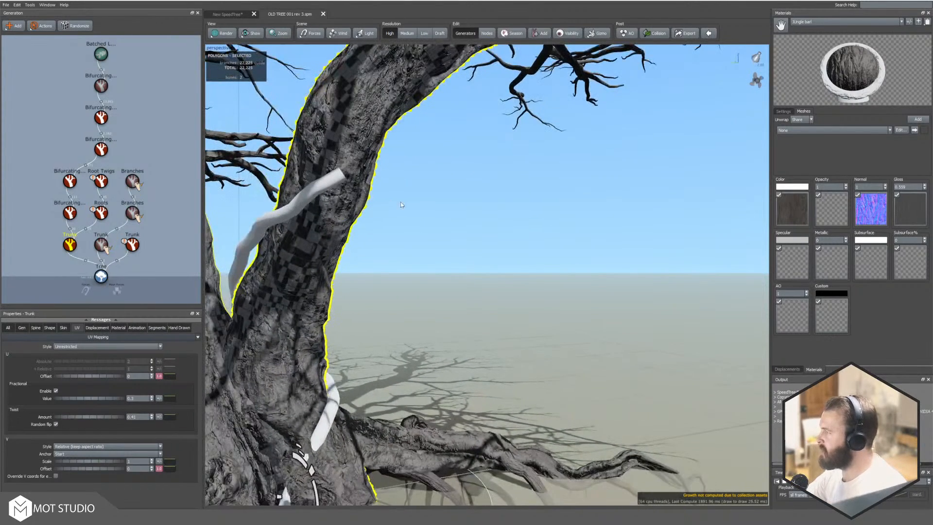
Step: Select the white stem wrapping the old tree's trunk to inspect it, and clear the selection
{"action": "scroll", "coordinate": [401, 202], "scroll_direction": "down", "scroll_amount": 3}
{"action": "left_click", "coordinate": [470, 261]}
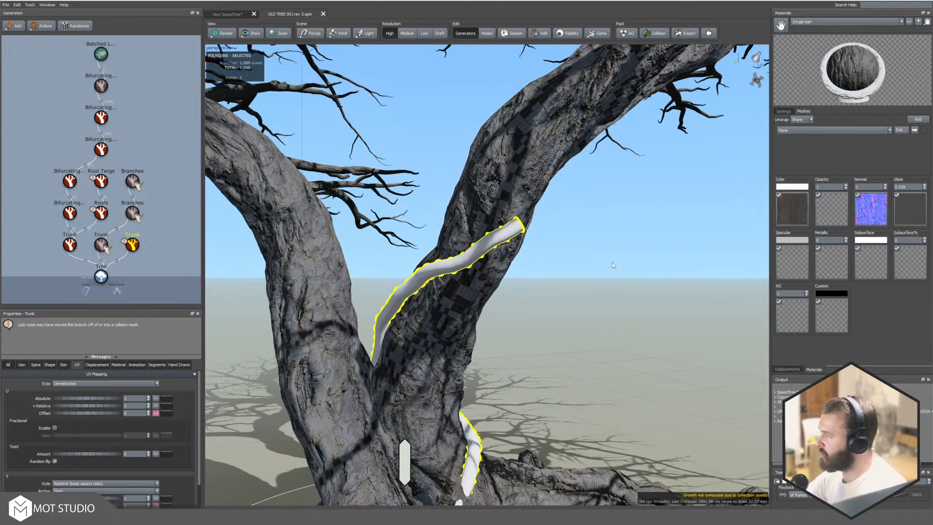
{"action": "left_click", "coordinate": [181, 223]}
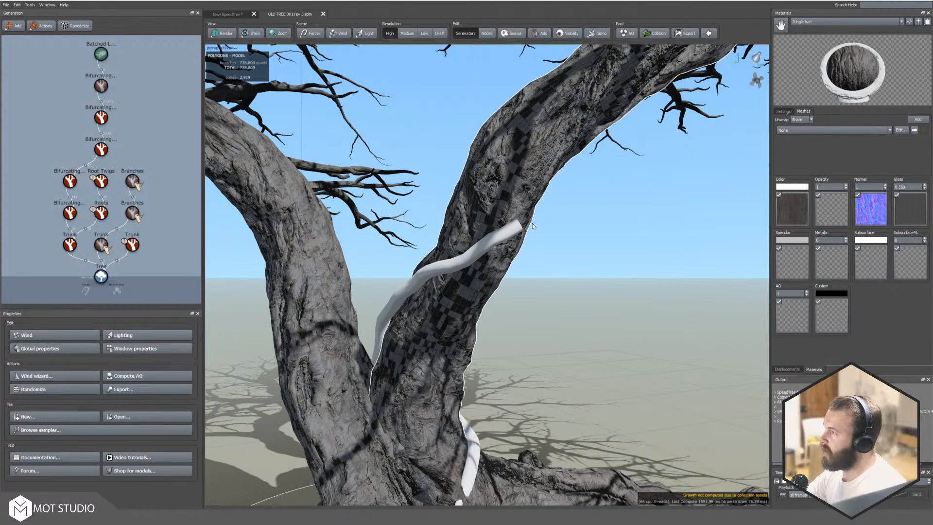
Step: Minimize SpeedTree, switch to 3ds Max, and bring the palm's render fully into view in the V-Ray Frame Buffer
{"action": "left_click", "coordinate": [887, 1]}
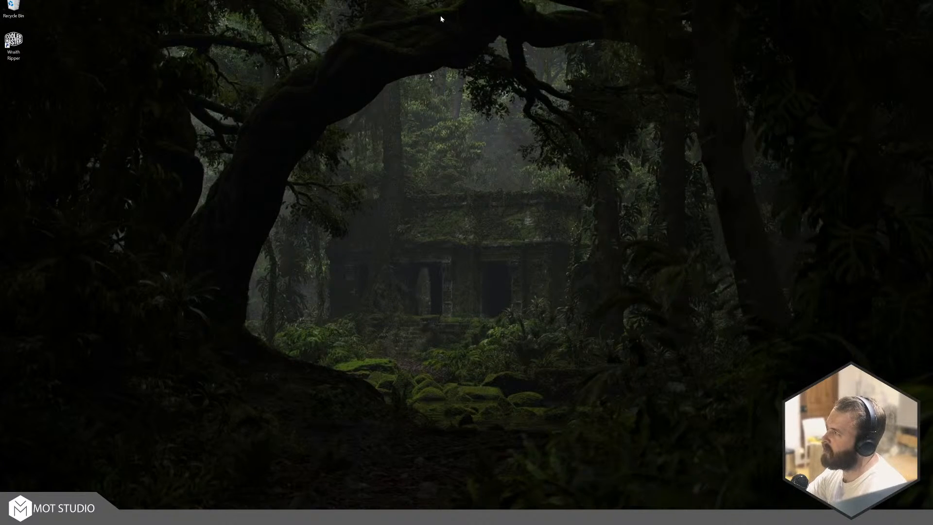
{"action": "left_click", "coordinate": [474, 517]}
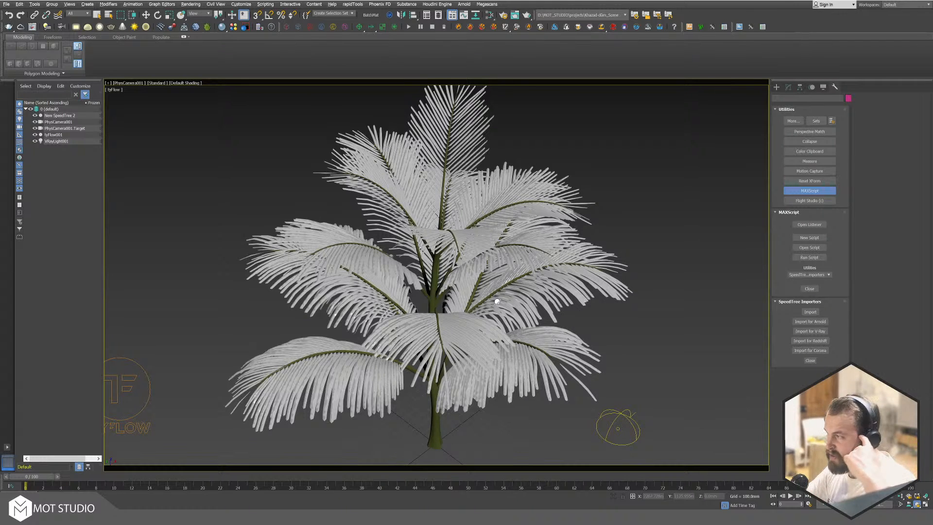
{"action": "left_click", "coordinate": [32, 27]}
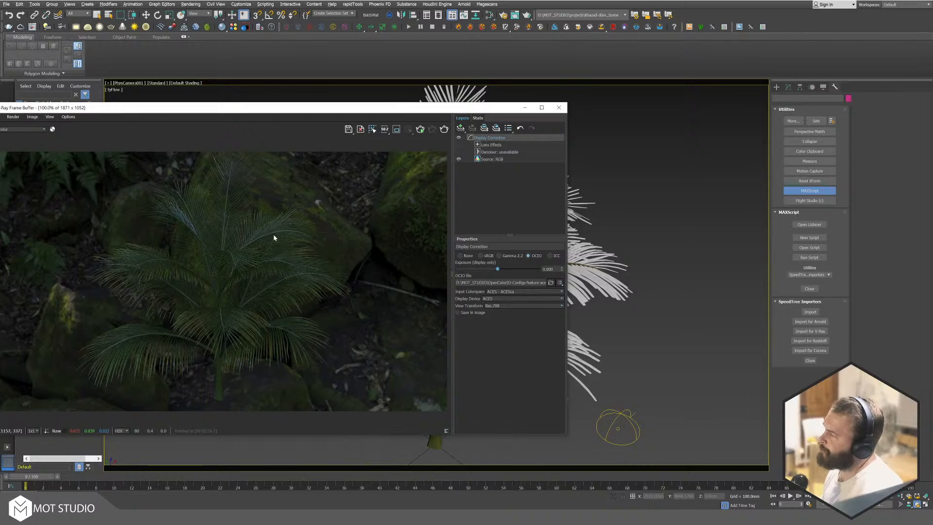
{"action": "left_click_drag", "start_coordinate": [379, 112], "coordinate": [535, 105]}
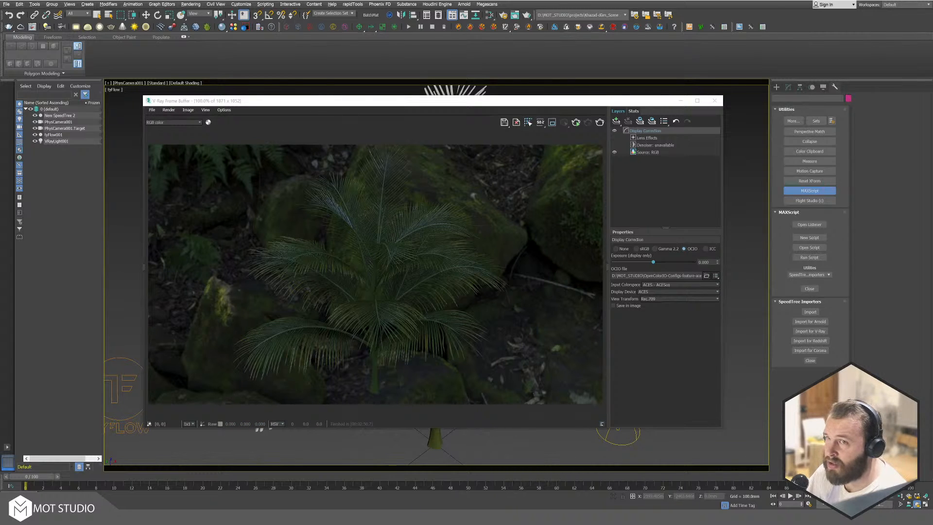
Step: Bring the tropical rainforest photo into view in Photos, browse the other jungle reference pictures, and close the viewer
{"action": "left_click_drag", "start_coordinate": [932, 136], "coordinate": [354, 74]}
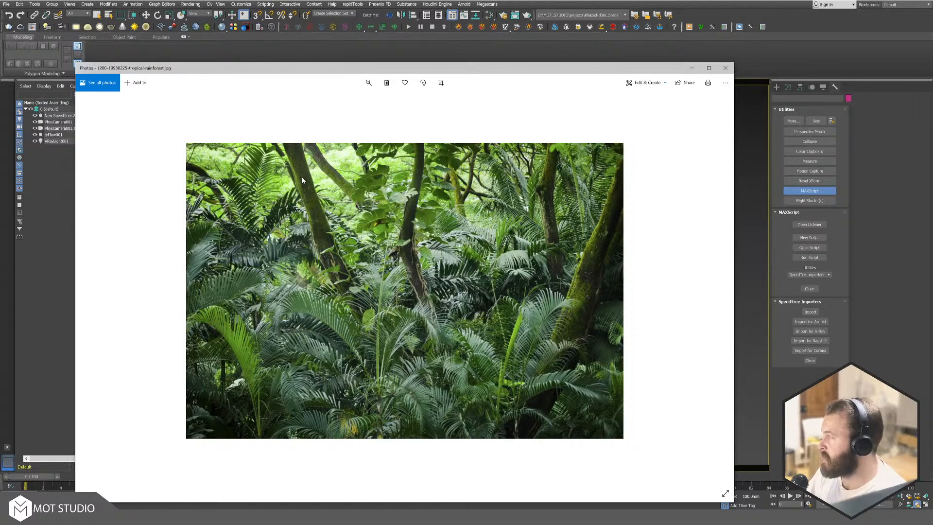
{"action": "left_click", "coordinate": [94, 290]}
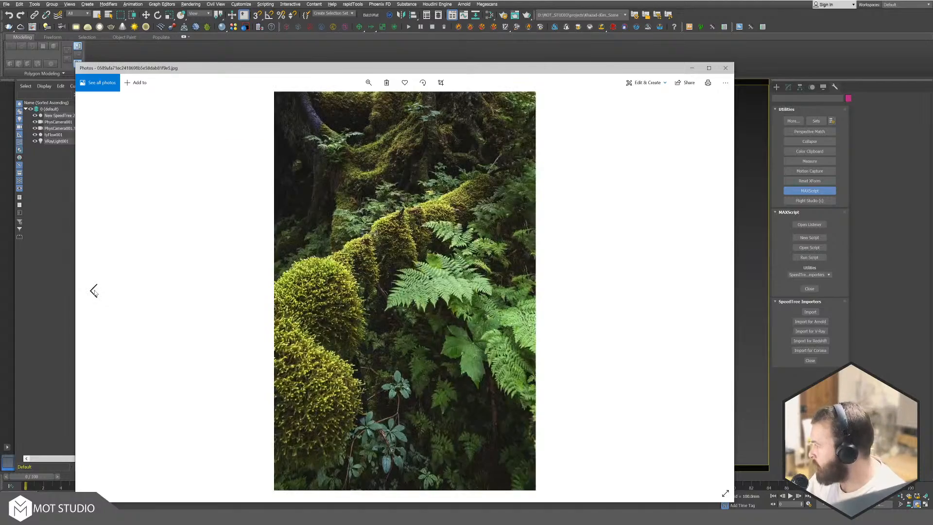
{"action": "left_click", "coordinate": [94, 290]}
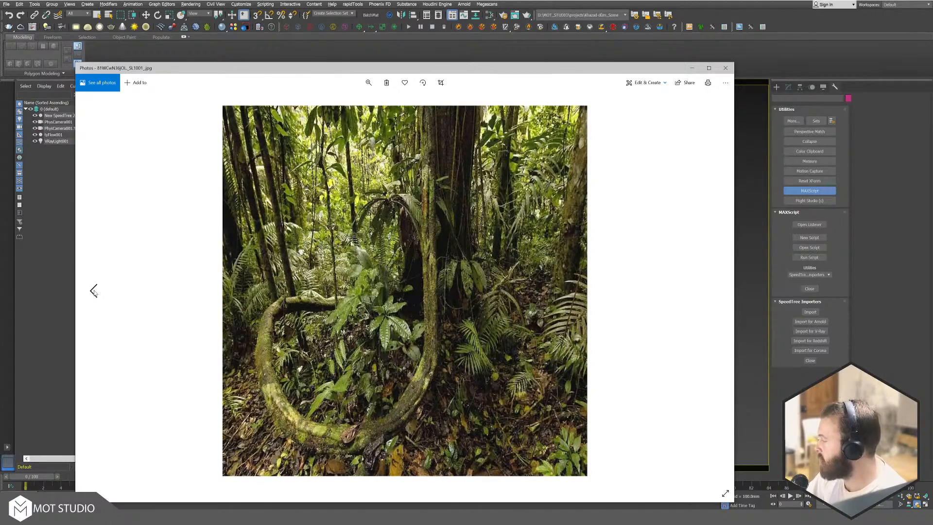
{"action": "left_click", "coordinate": [94, 291]}
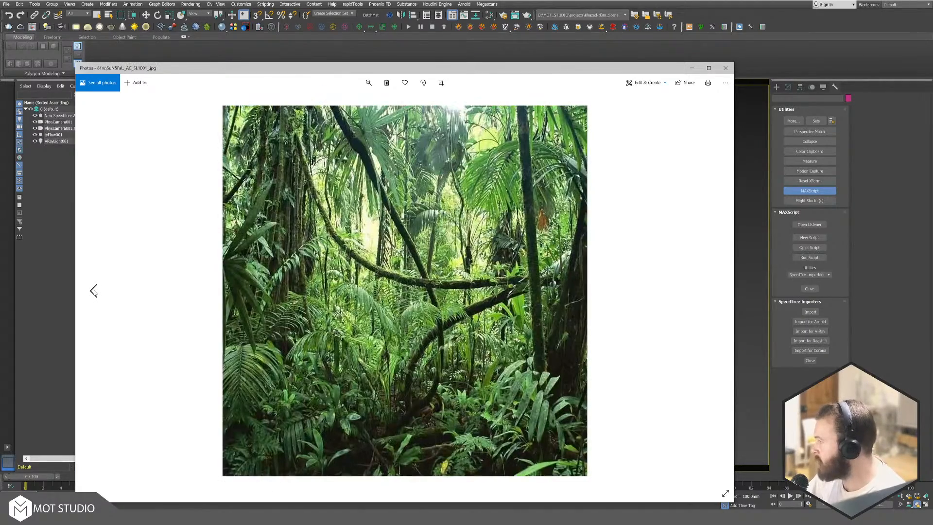
{"action": "left_click", "coordinate": [94, 291]}
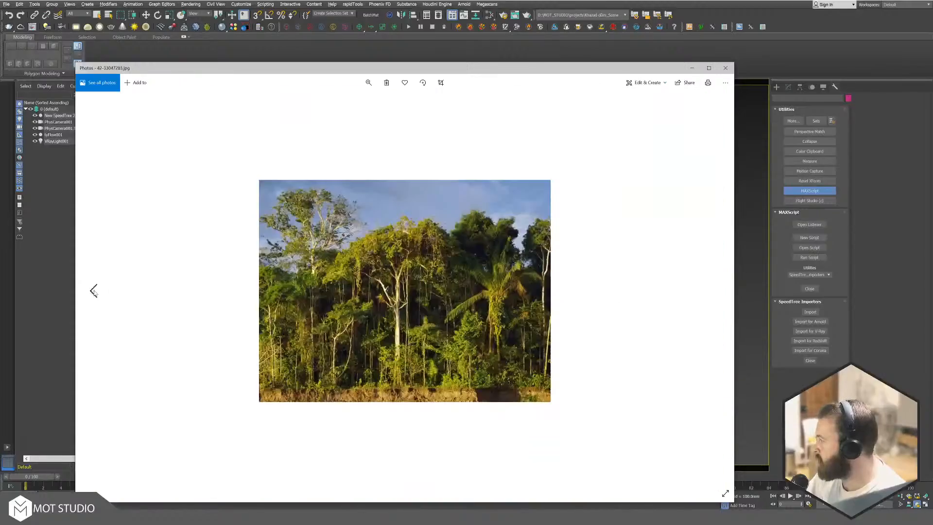
{"action": "left_click", "coordinate": [94, 290]}
{"action": "left_click", "coordinate": [94, 291]}
{"action": "left_click", "coordinate": [94, 291]}
{"action": "left_click", "coordinate": [94, 290]}
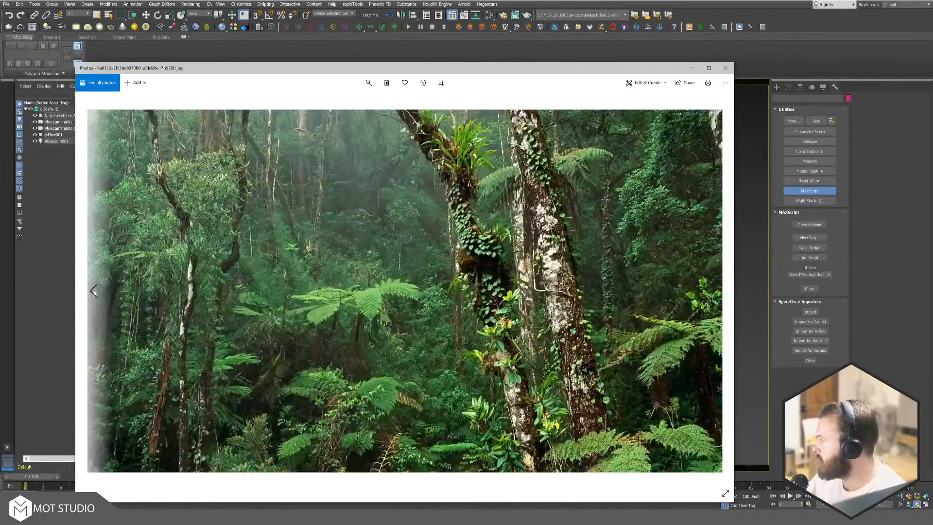
{"action": "left_click", "coordinate": [94, 291]}
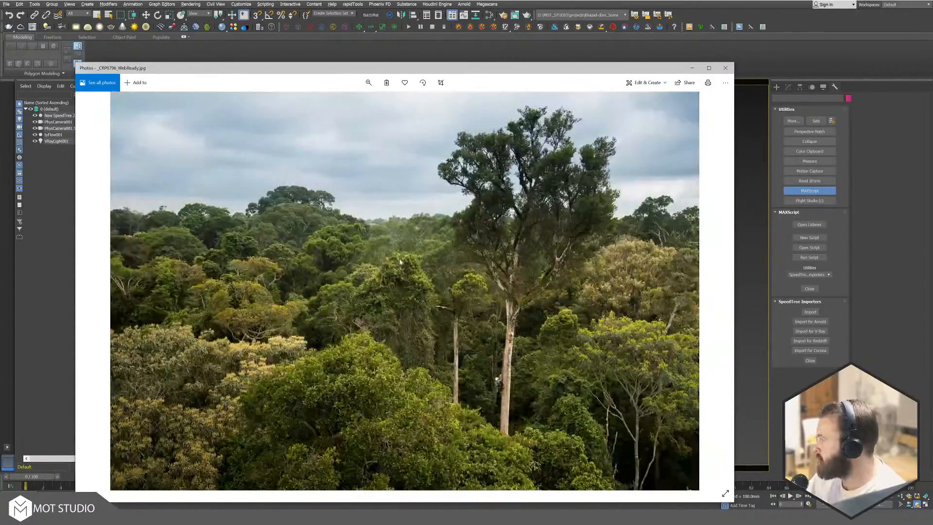
{"action": "left_click", "coordinate": [726, 68]}
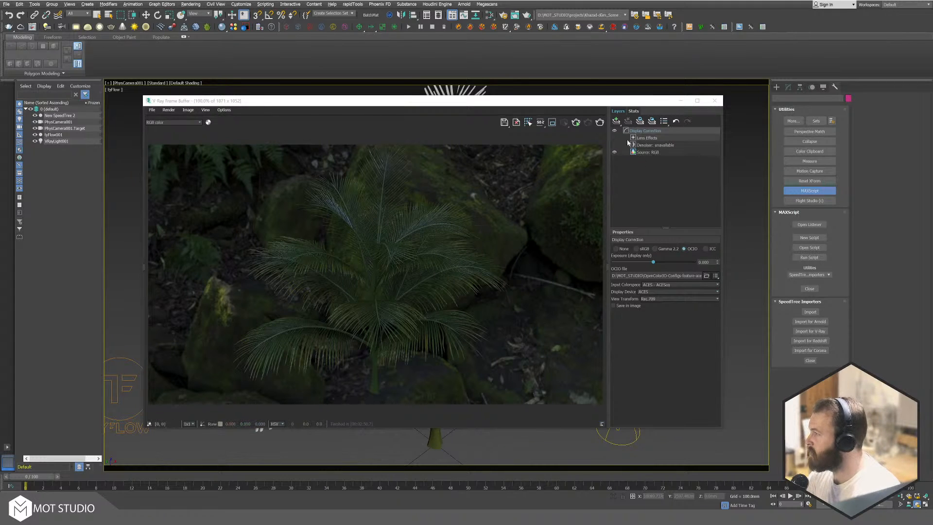
Step: Close the V-Ray Frame Buffer and examine the palm from a higher angle through the PhysCamera001 view
{"action": "left_click", "coordinate": [714, 101]}
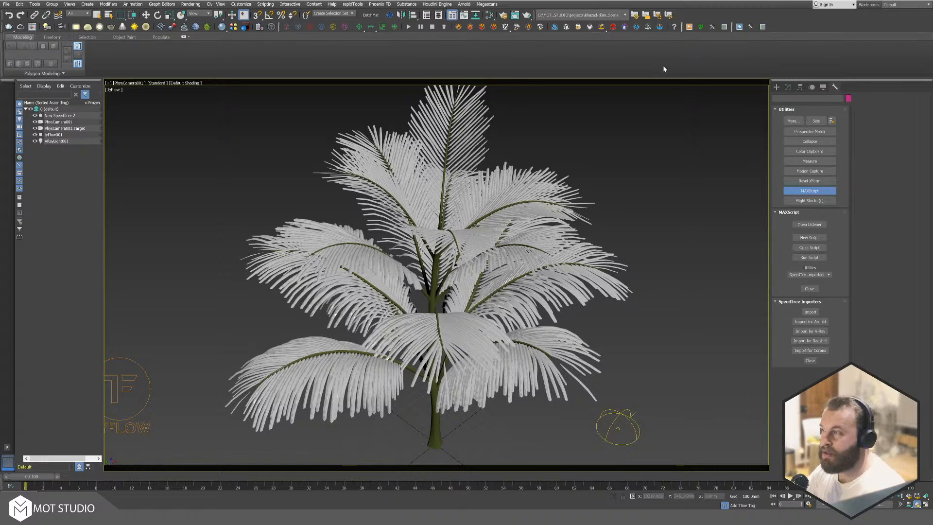
{"action": "mouse_move", "coordinate": [371, 251]}
{"action": "left_mouse_down"}
{"action": "mouse_move", "coordinate": [416, 255]}
{"action": "mouse_move", "coordinate": [405, 306]}
{"action": "mouse_move", "coordinate": [374, 265]}
{"action": "left_mouse_up"}
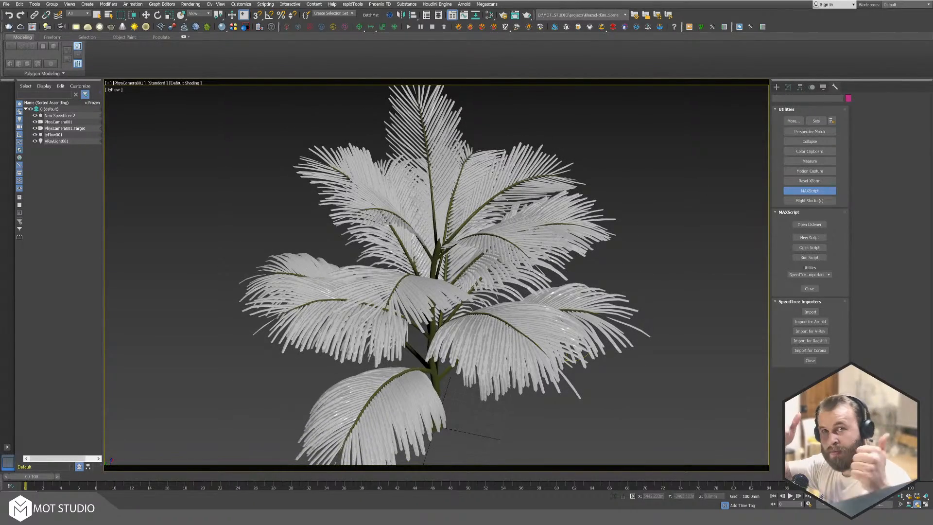